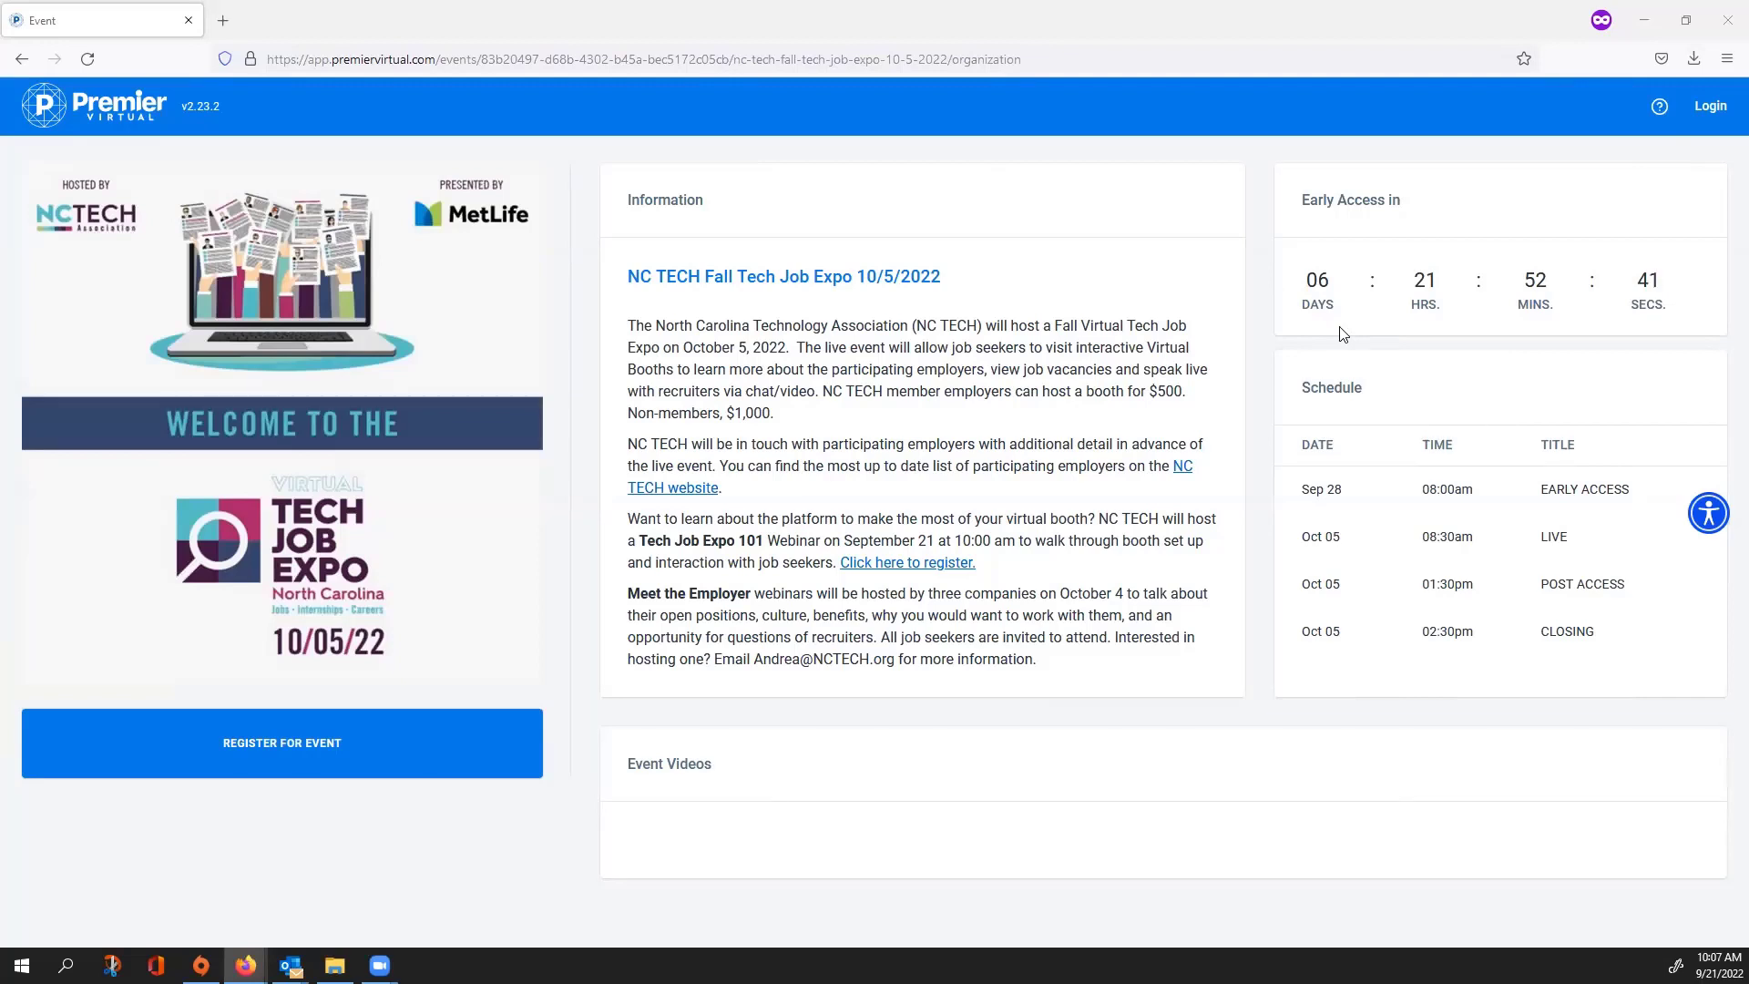
Step: Sign in to the event registration with the saved booth account's email and password, and dismiss the meeting notifications
click(310, 743)
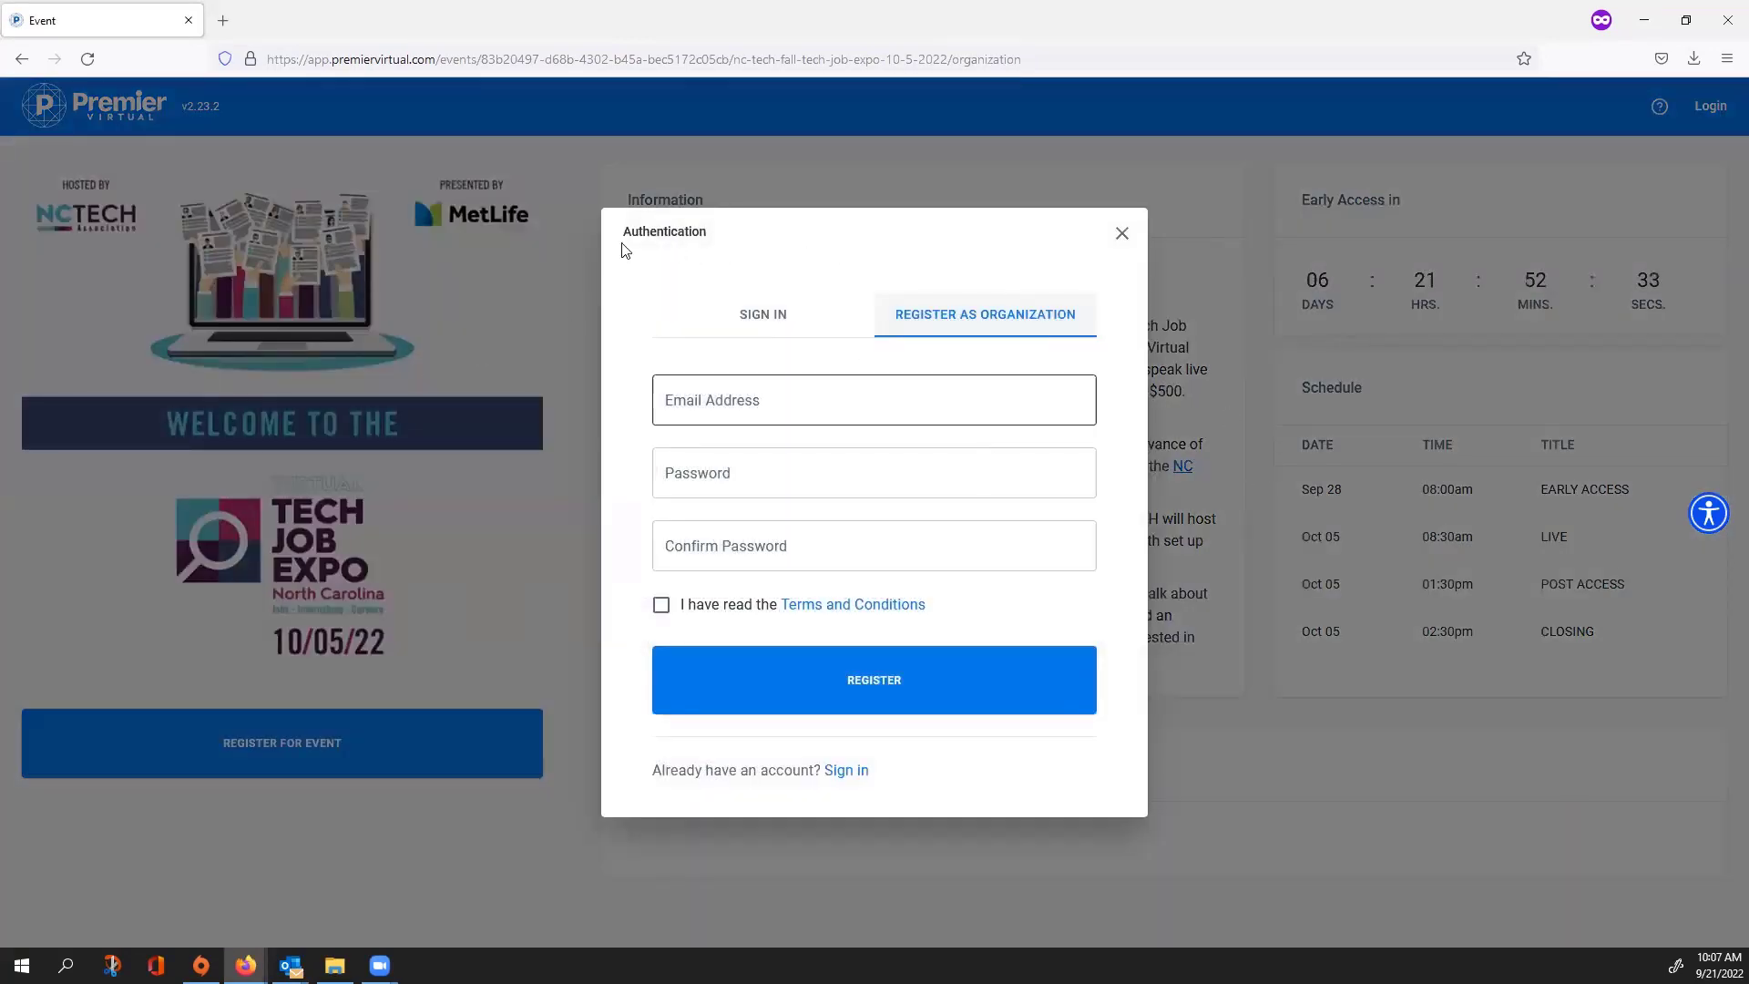
click(763, 317)
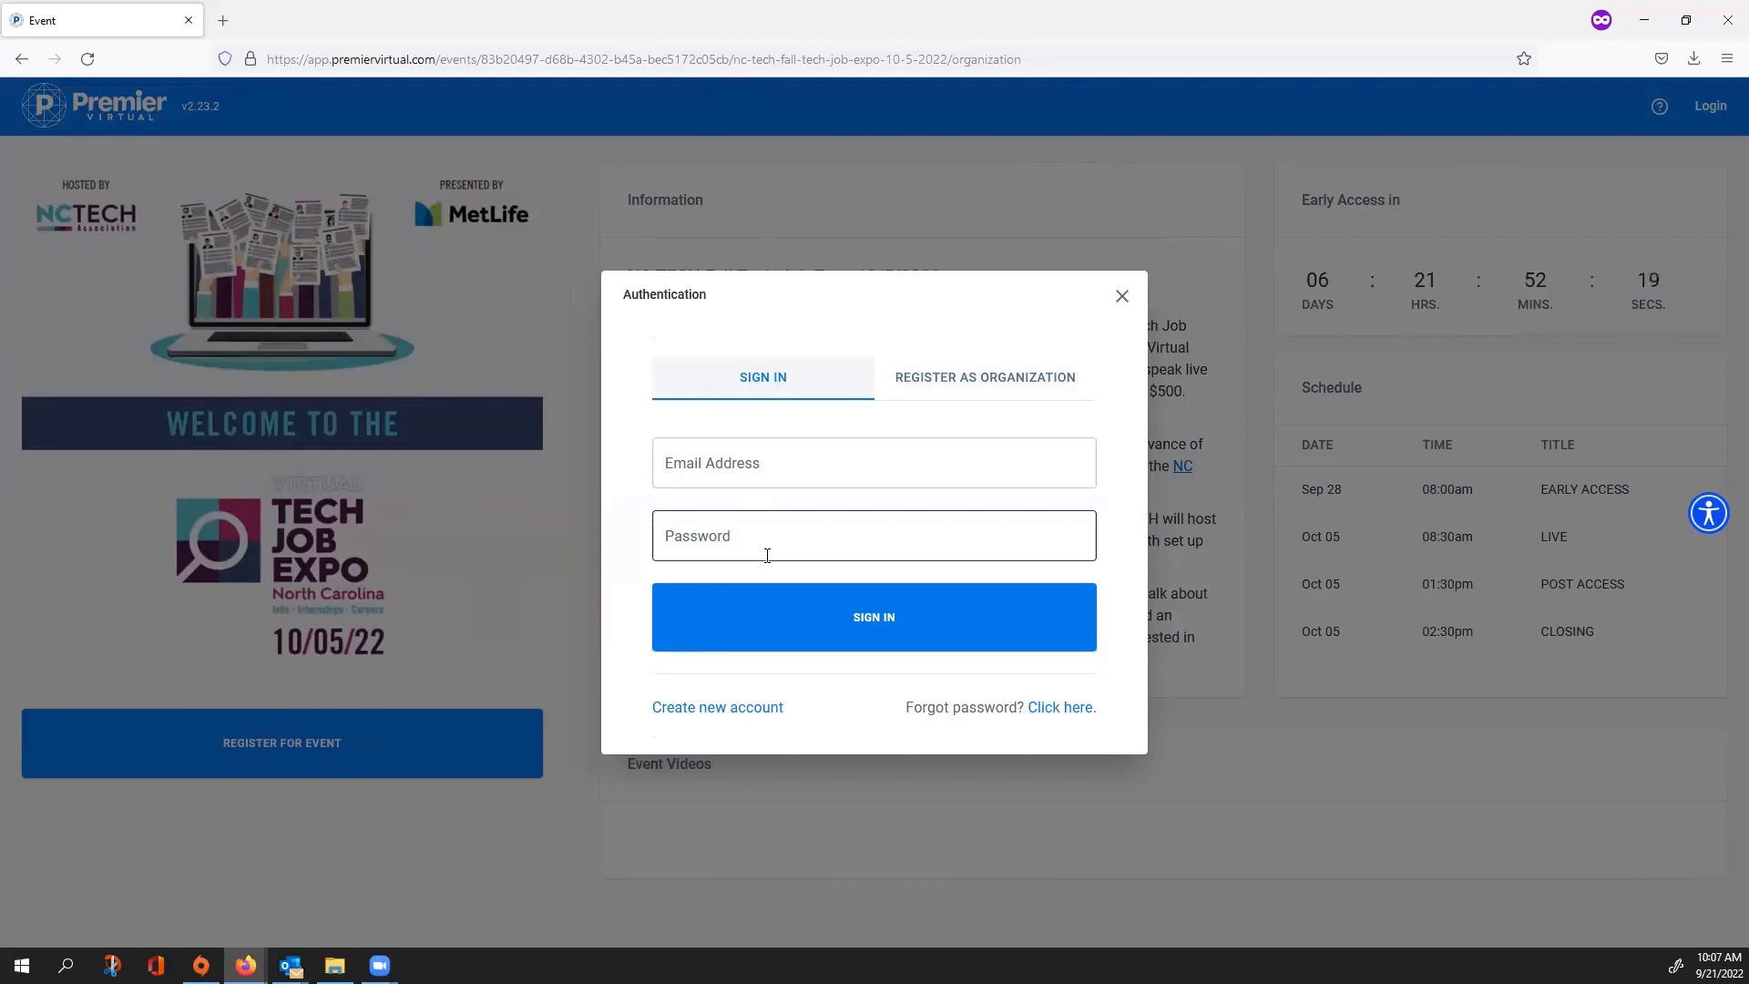
click(960, 384)
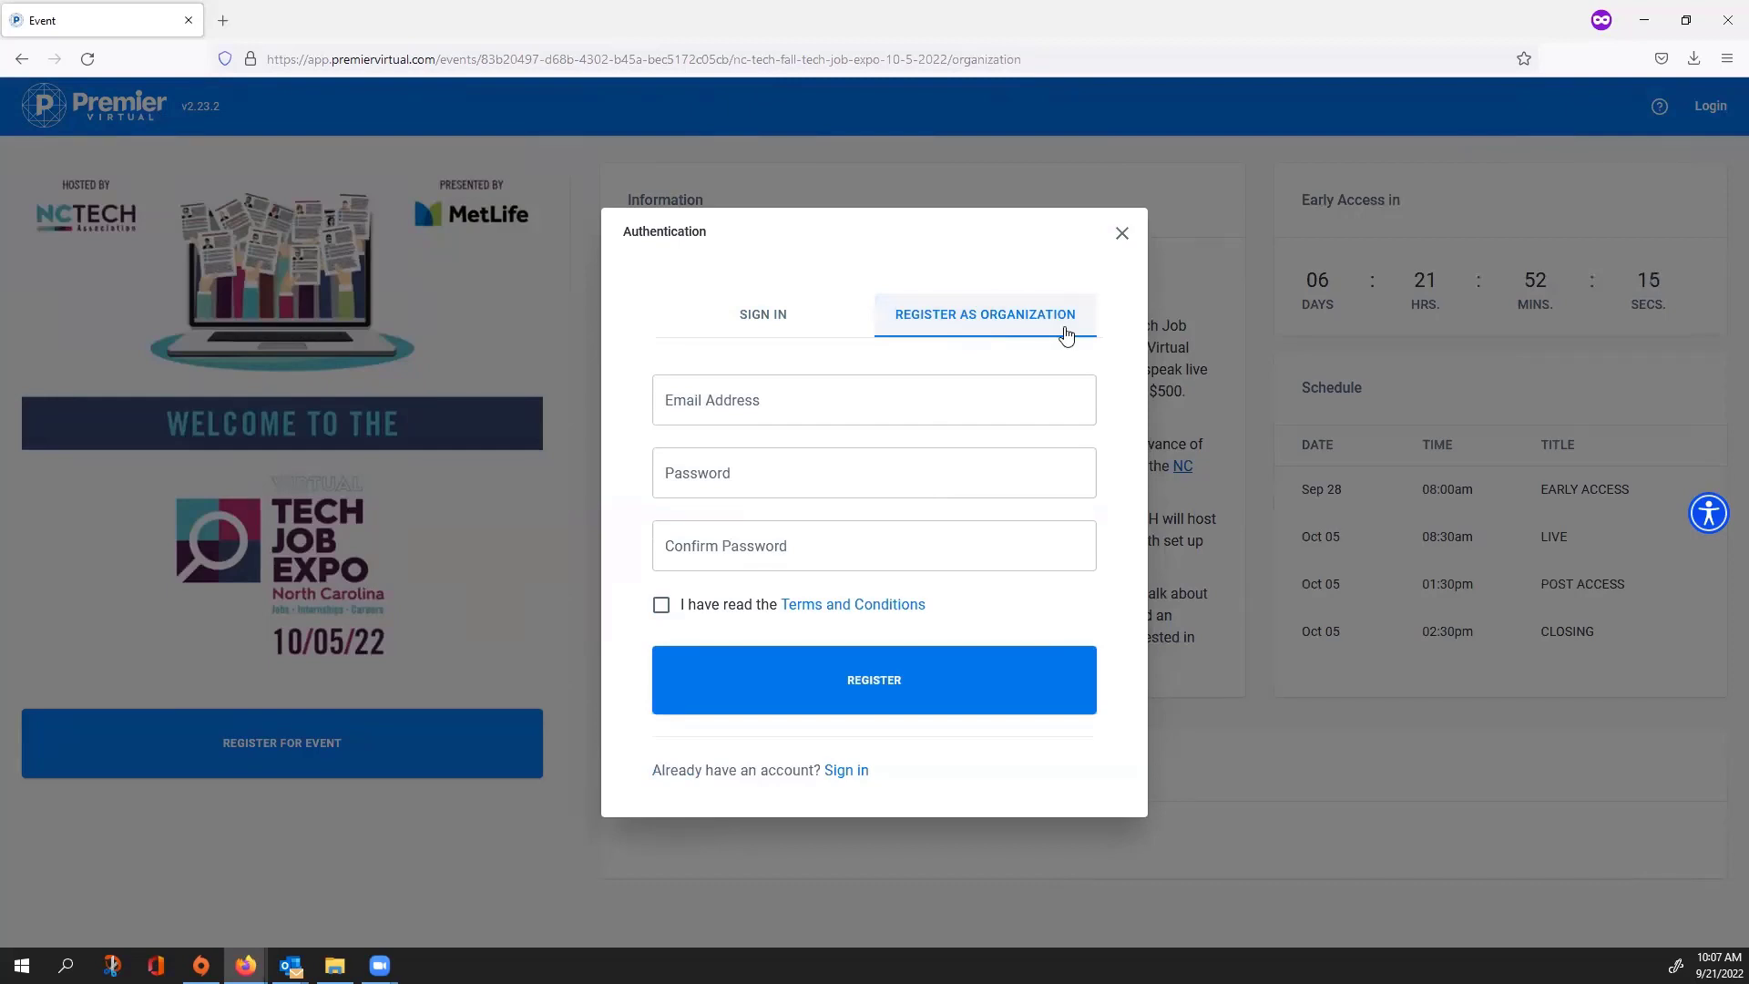
click(742, 314)
click(939, 466)
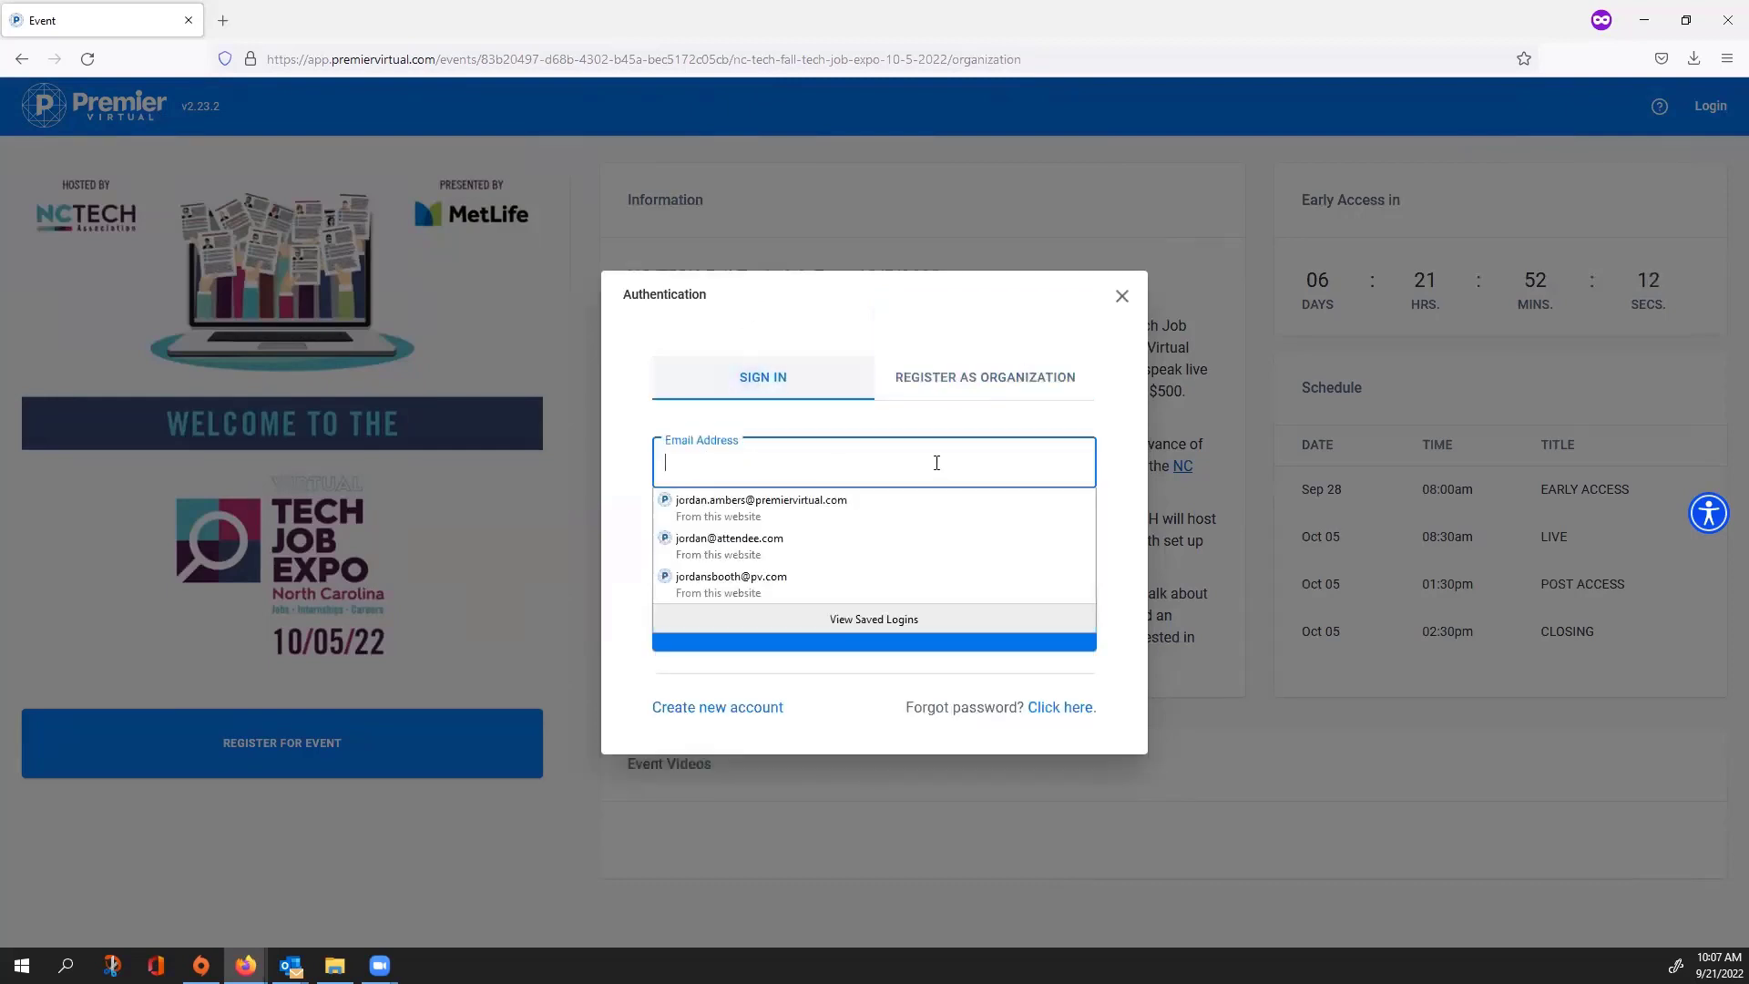
click(862, 585)
click(947, 613)
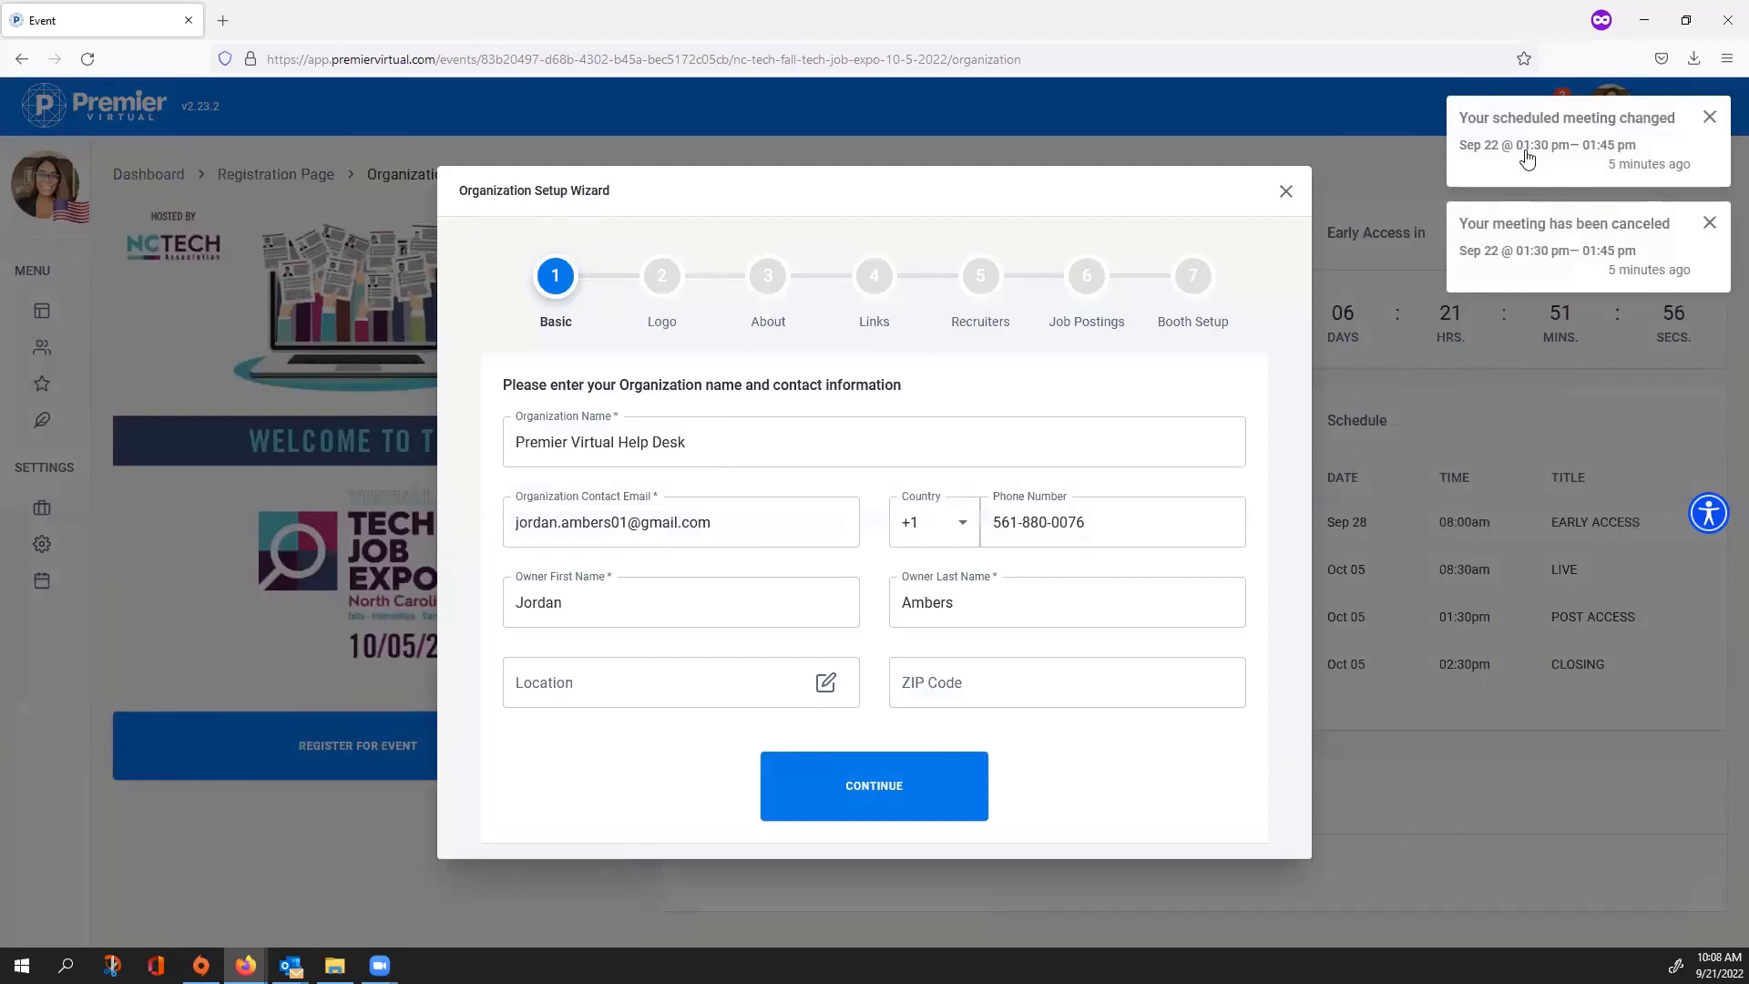
click(1710, 119)
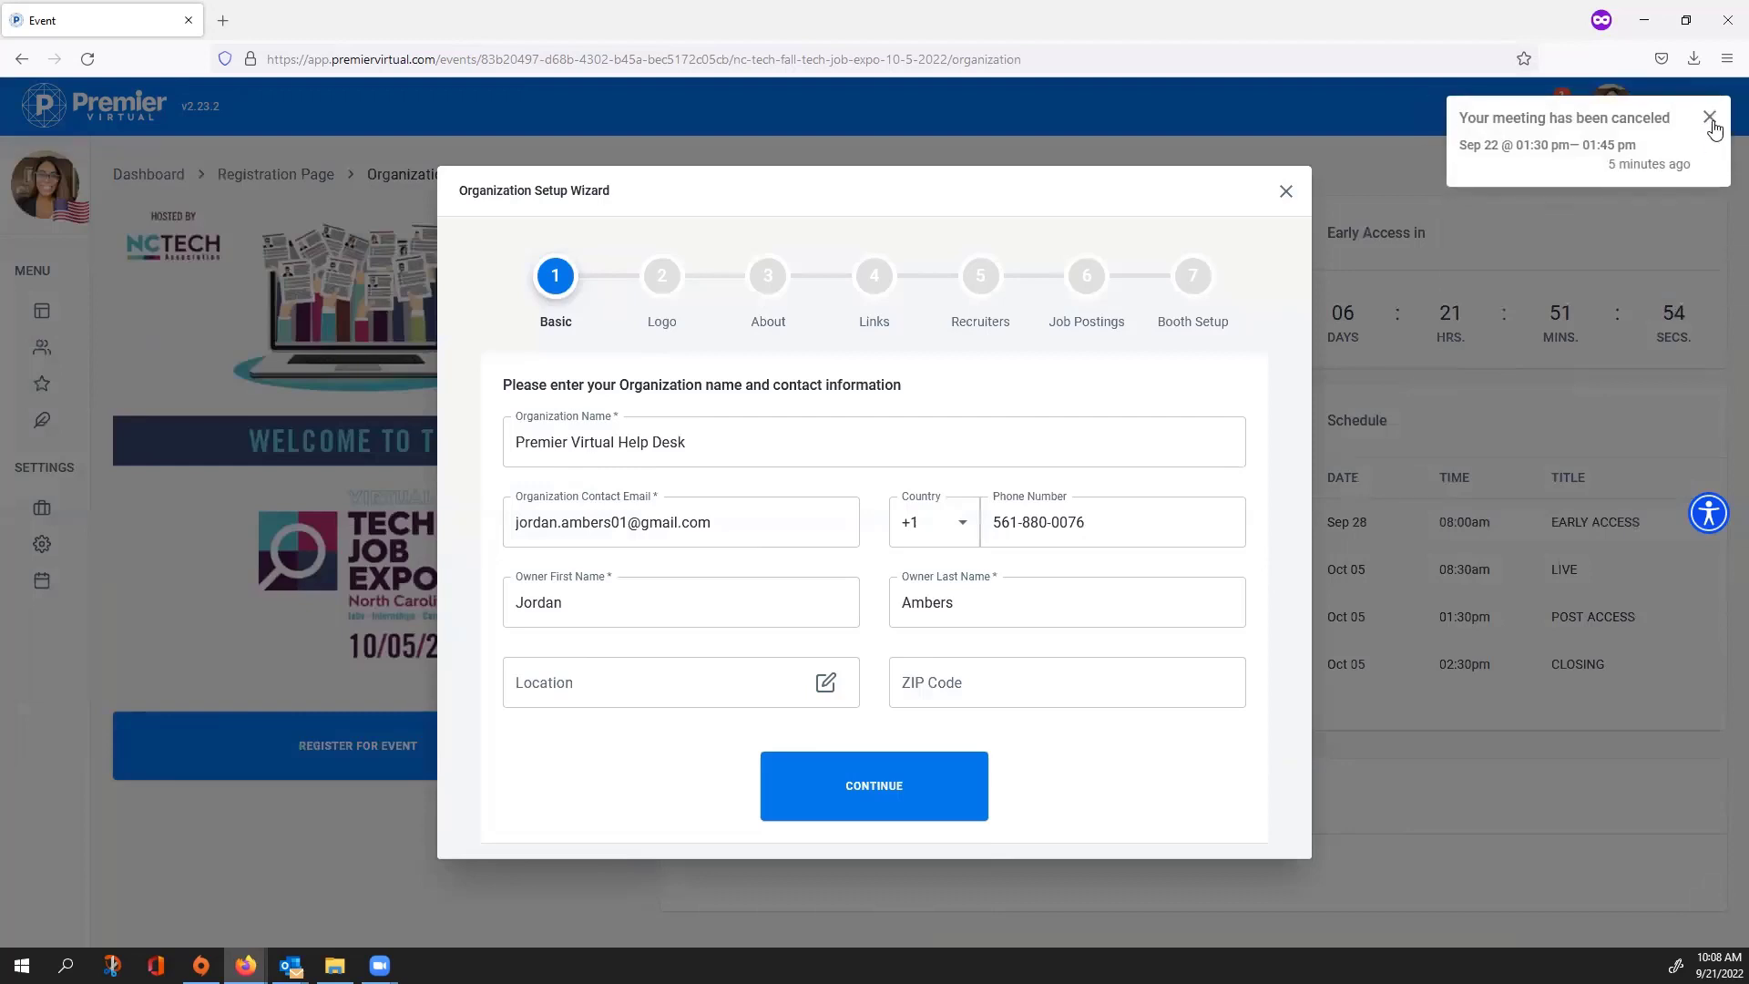
click(1711, 119)
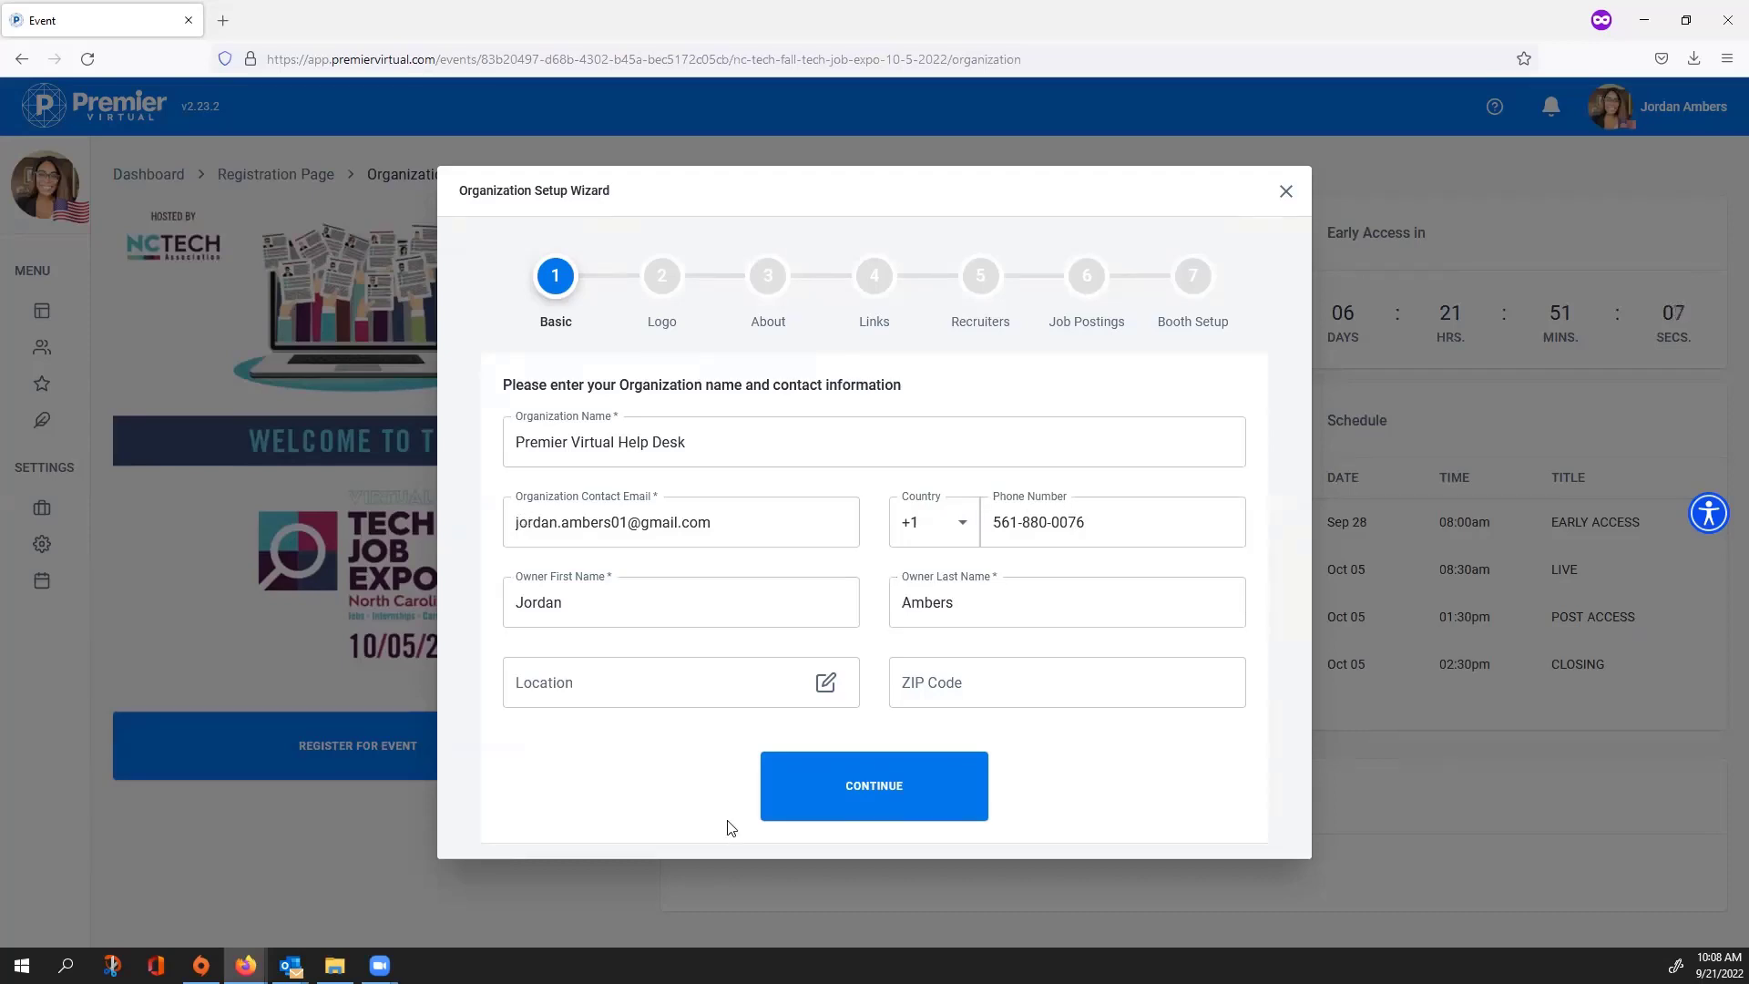
Step: Set the organization's location to Delray Beach, Florida, US, enter its ZIP code, and submit the basic information
click(741, 694)
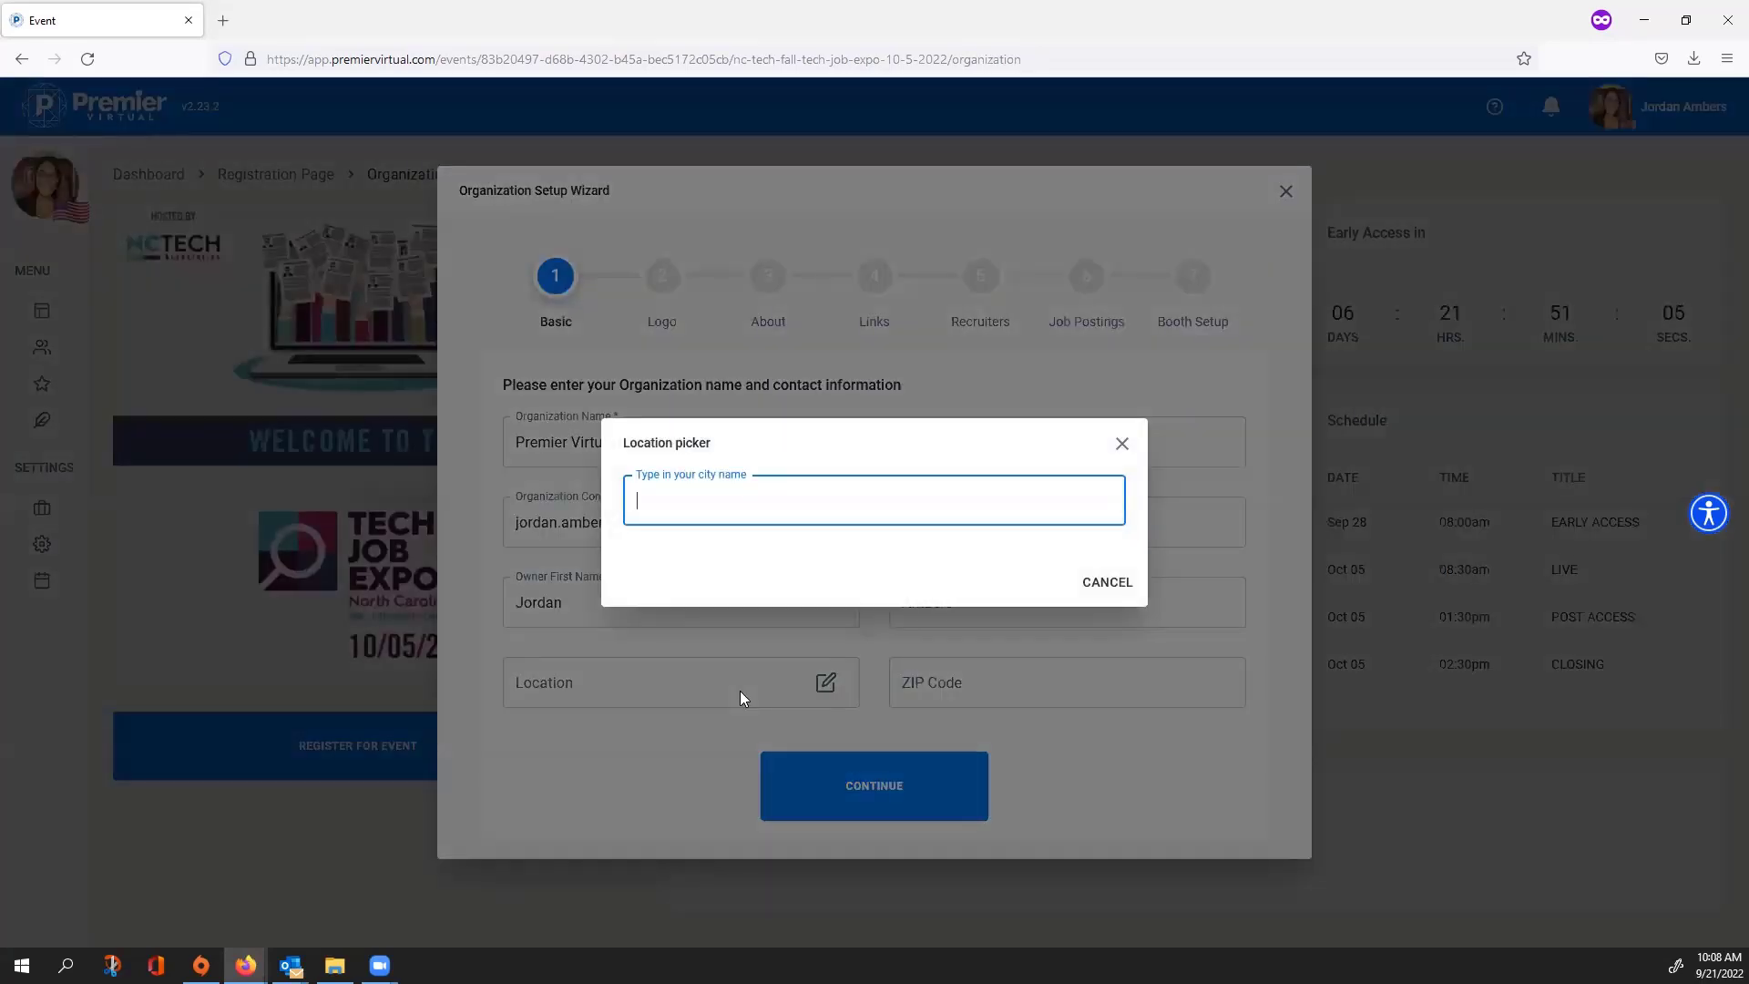
text(delray)
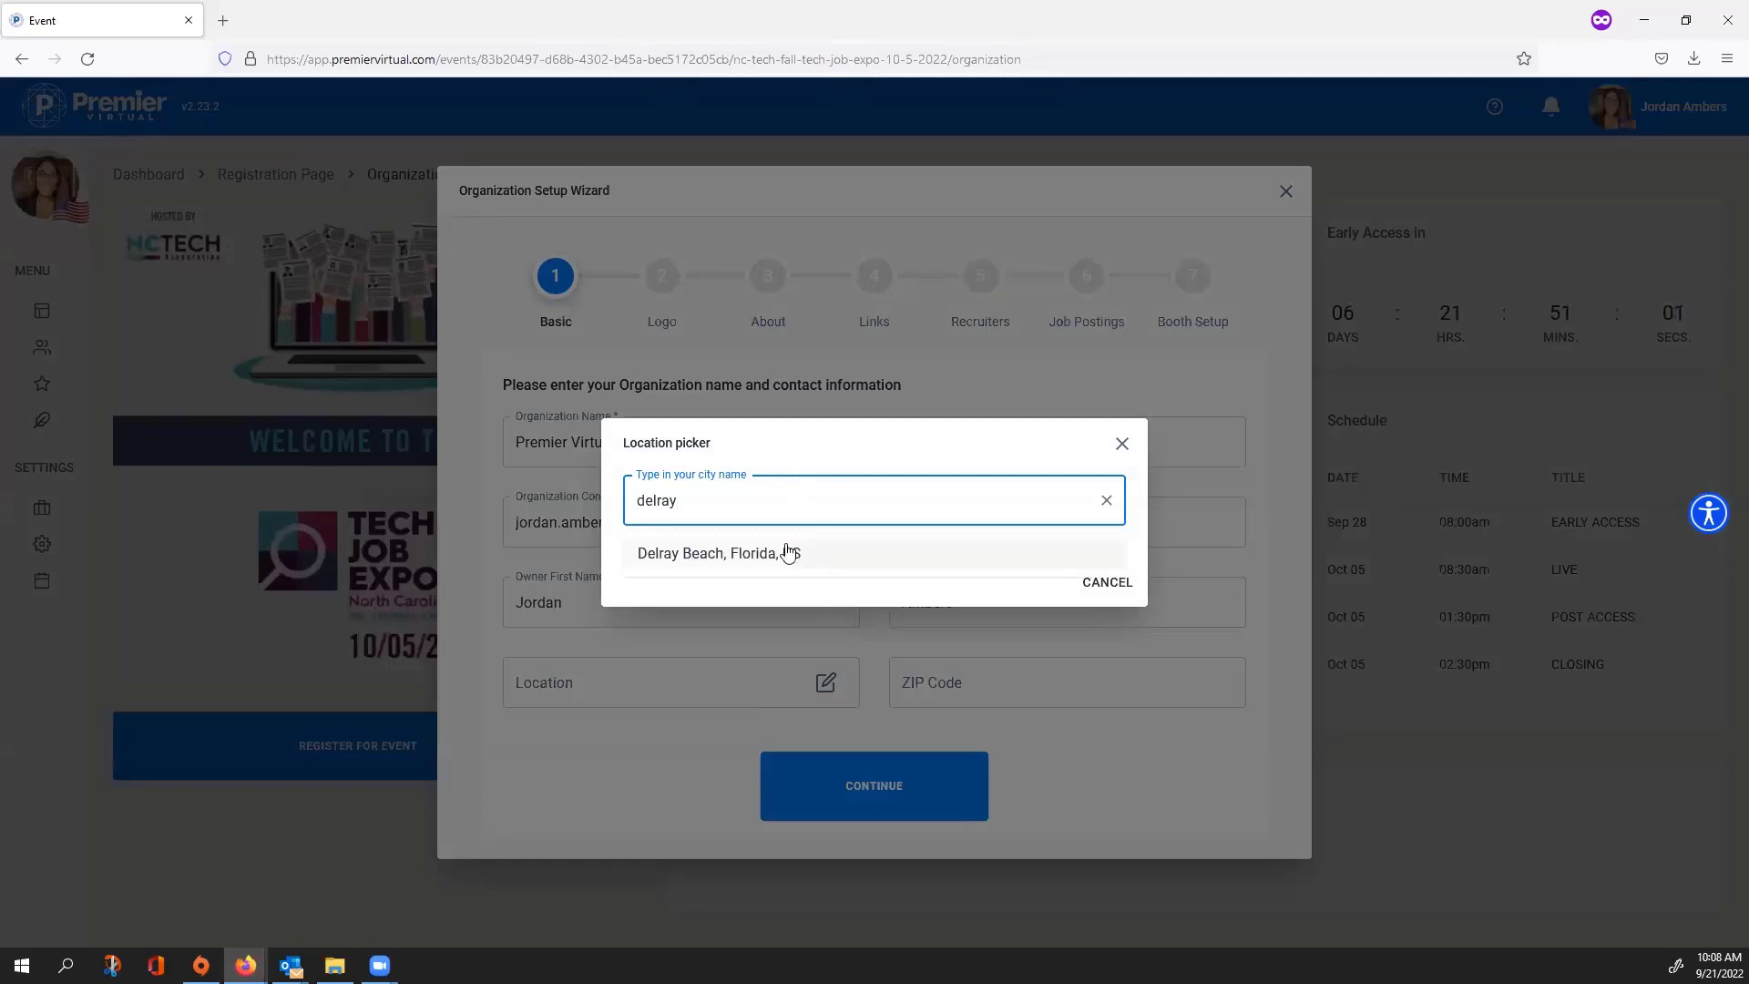
click(789, 553)
click(958, 690)
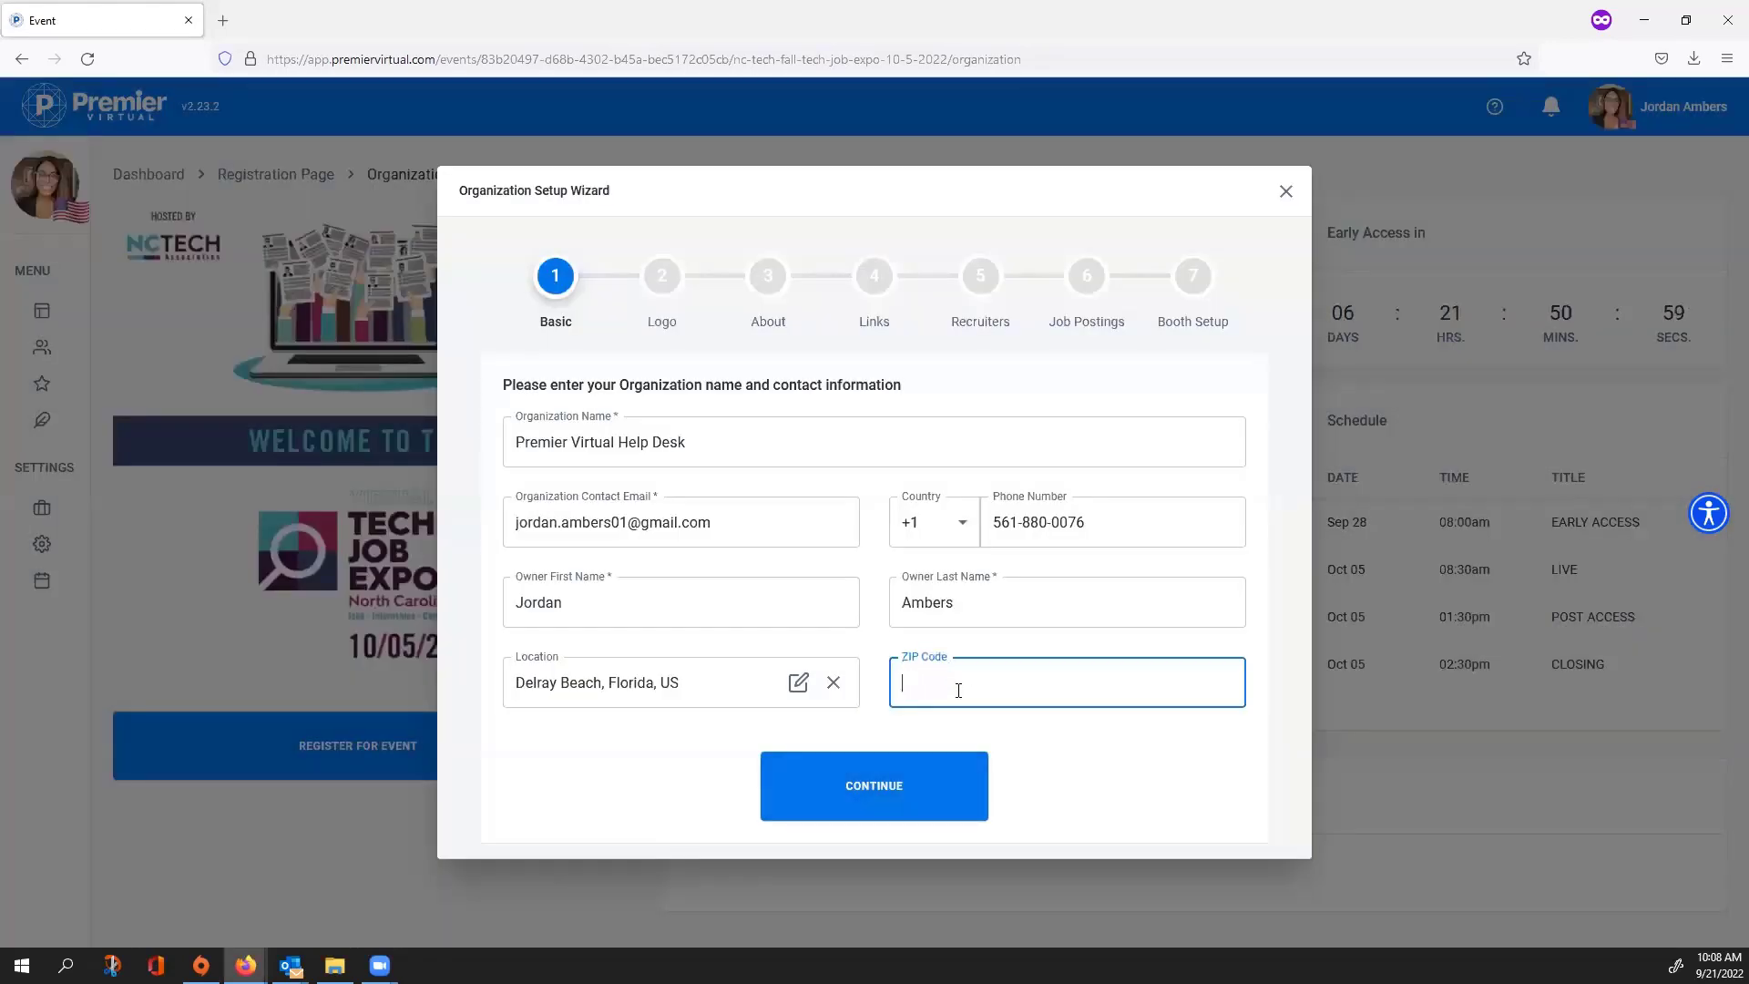
text(33435)
click(940, 763)
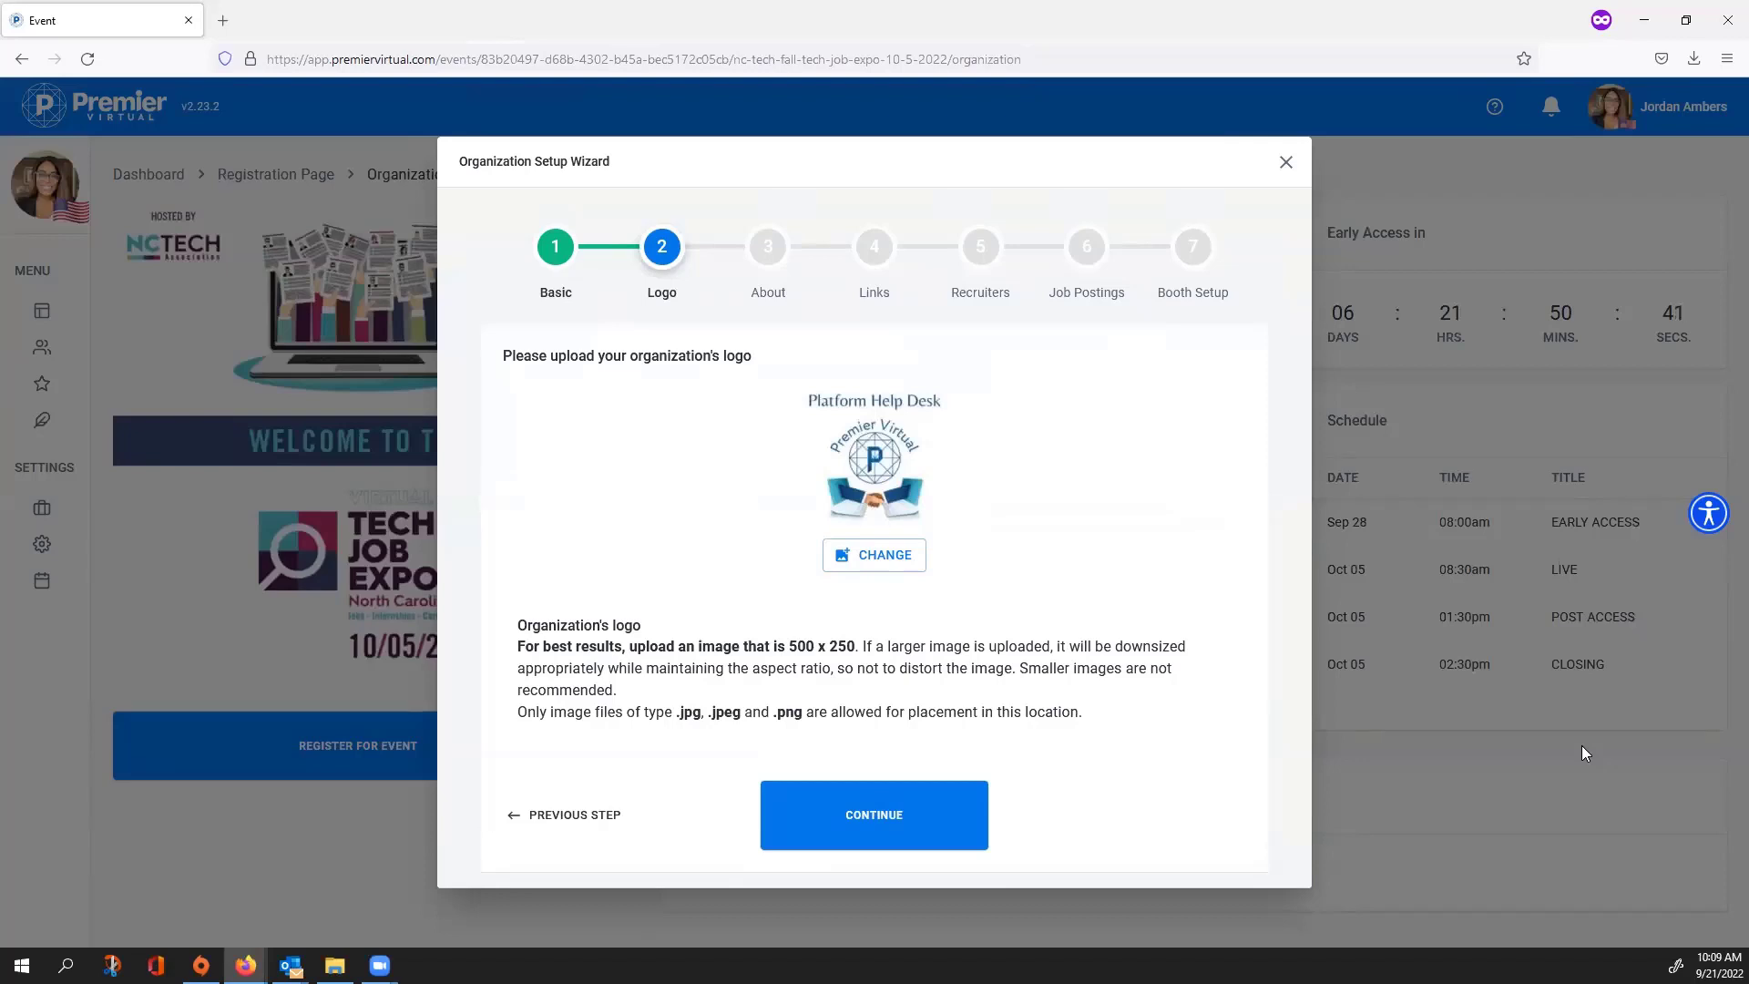
click(882, 559)
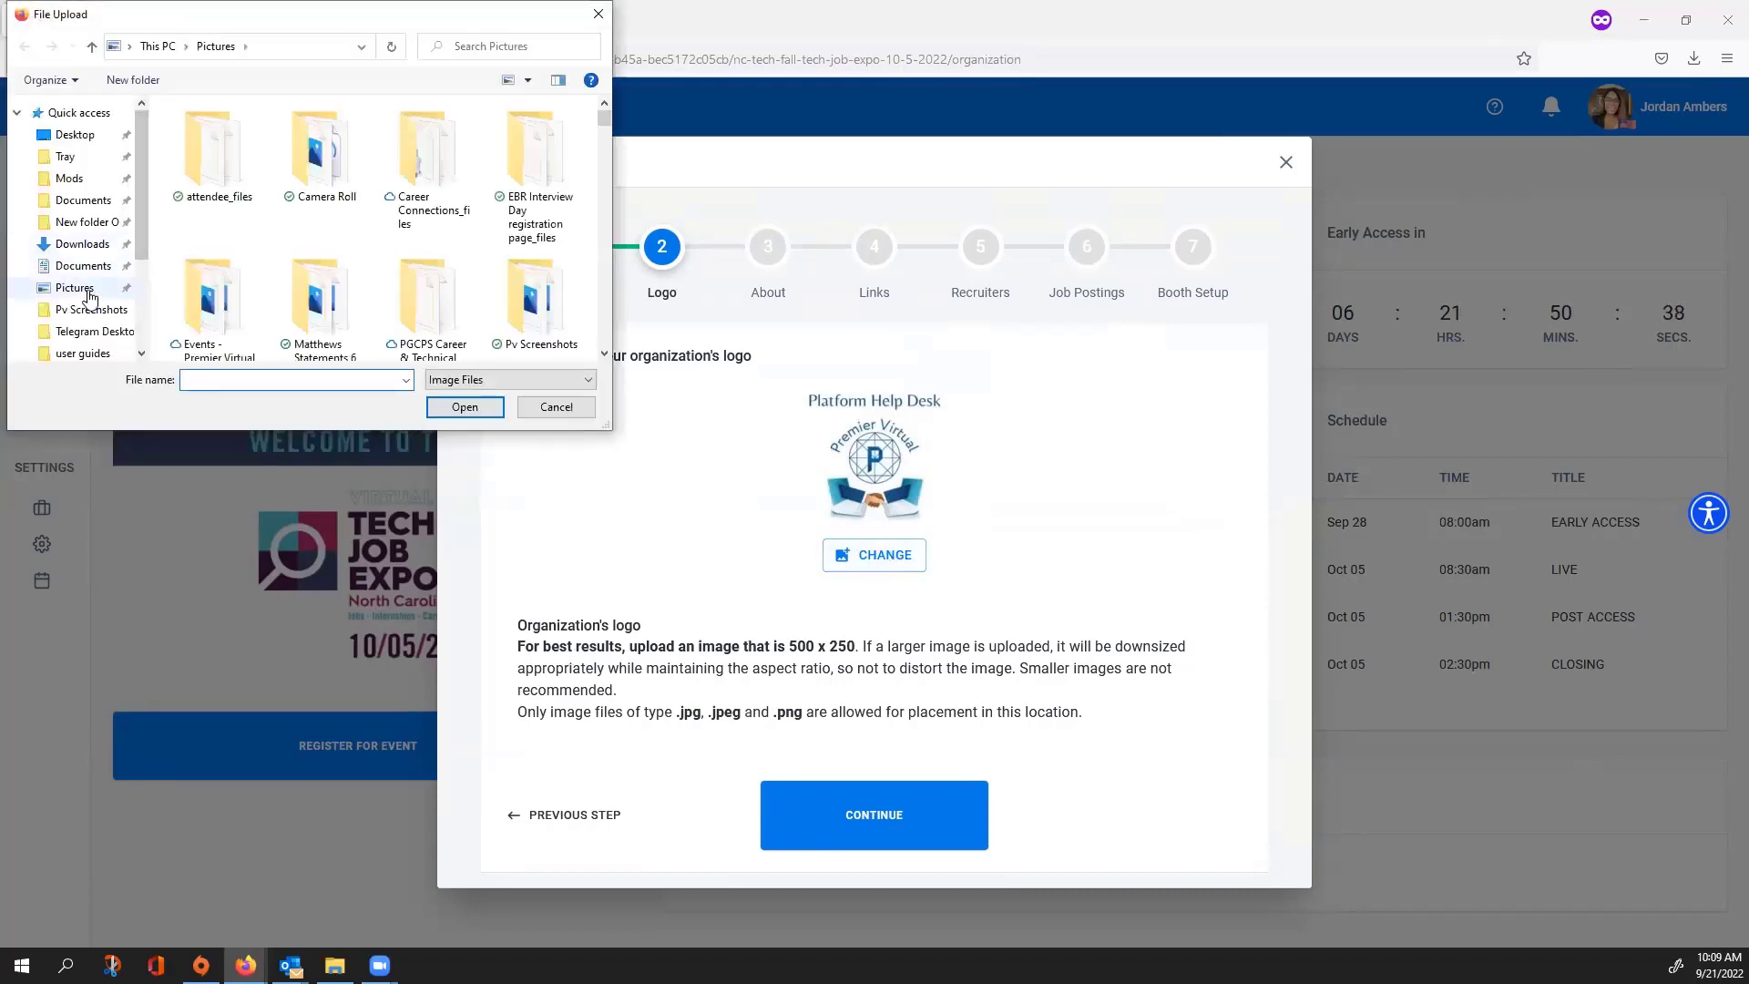
scroll(474, 246, down, 10)
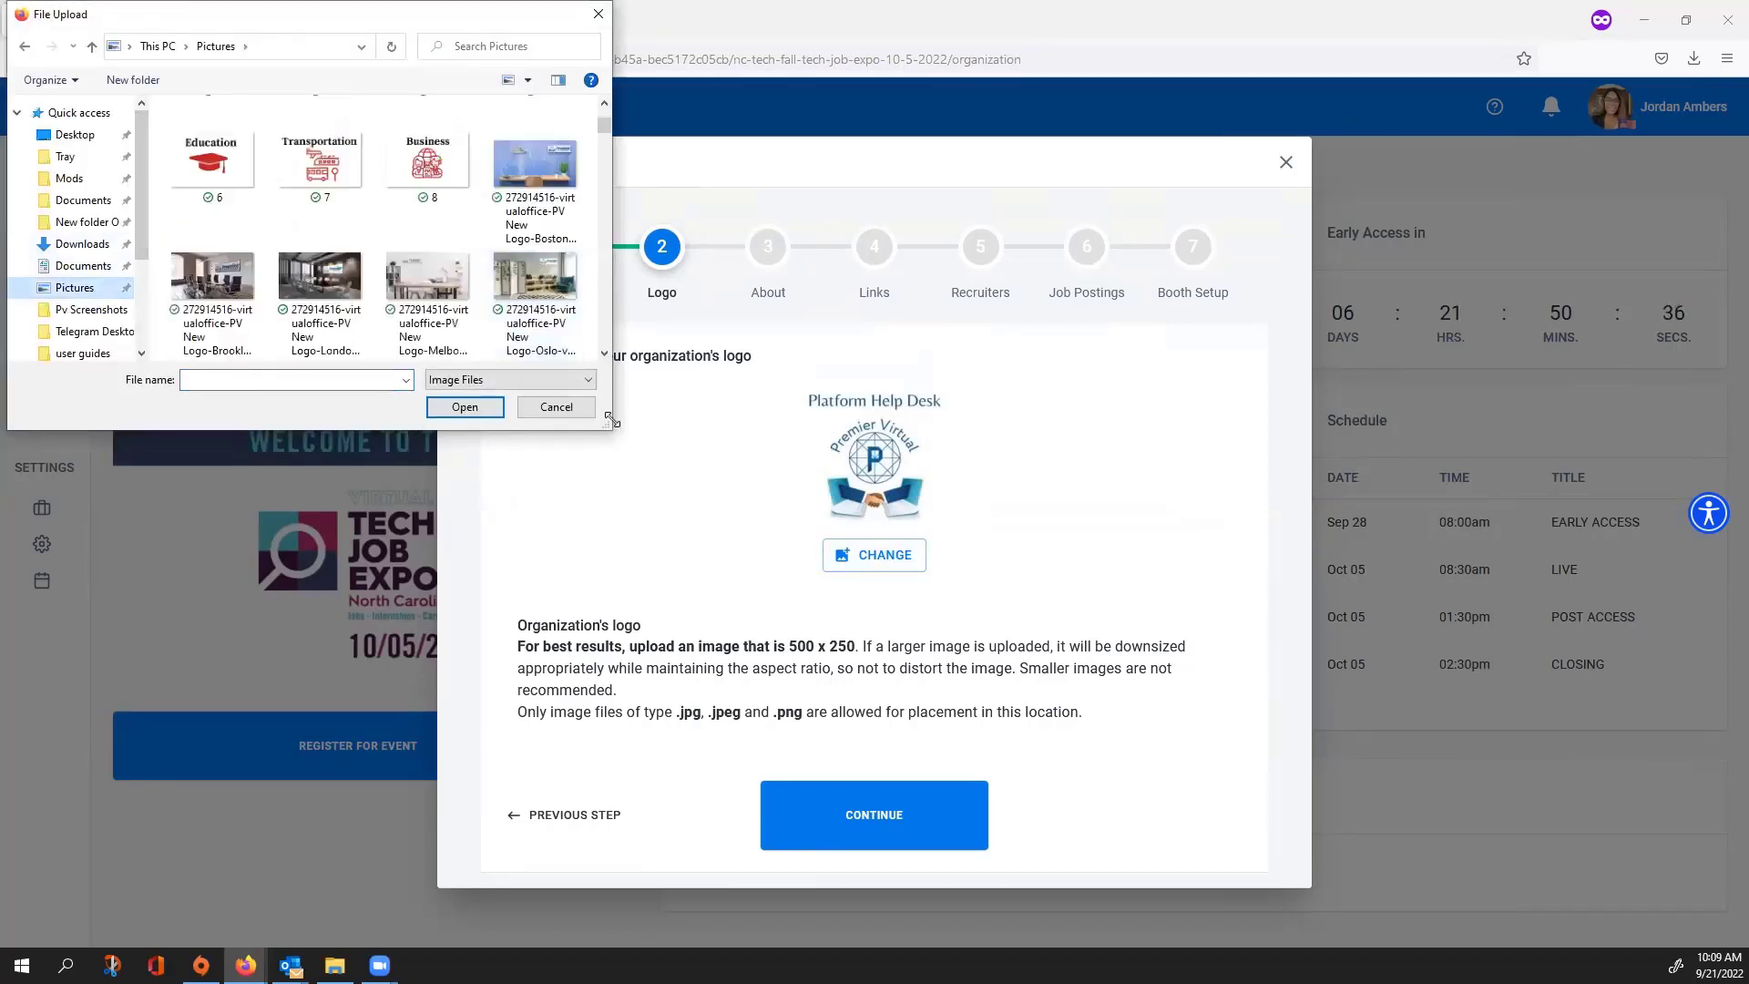
drag(608, 421, 970, 500)
scroll(522, 268, down, 10)
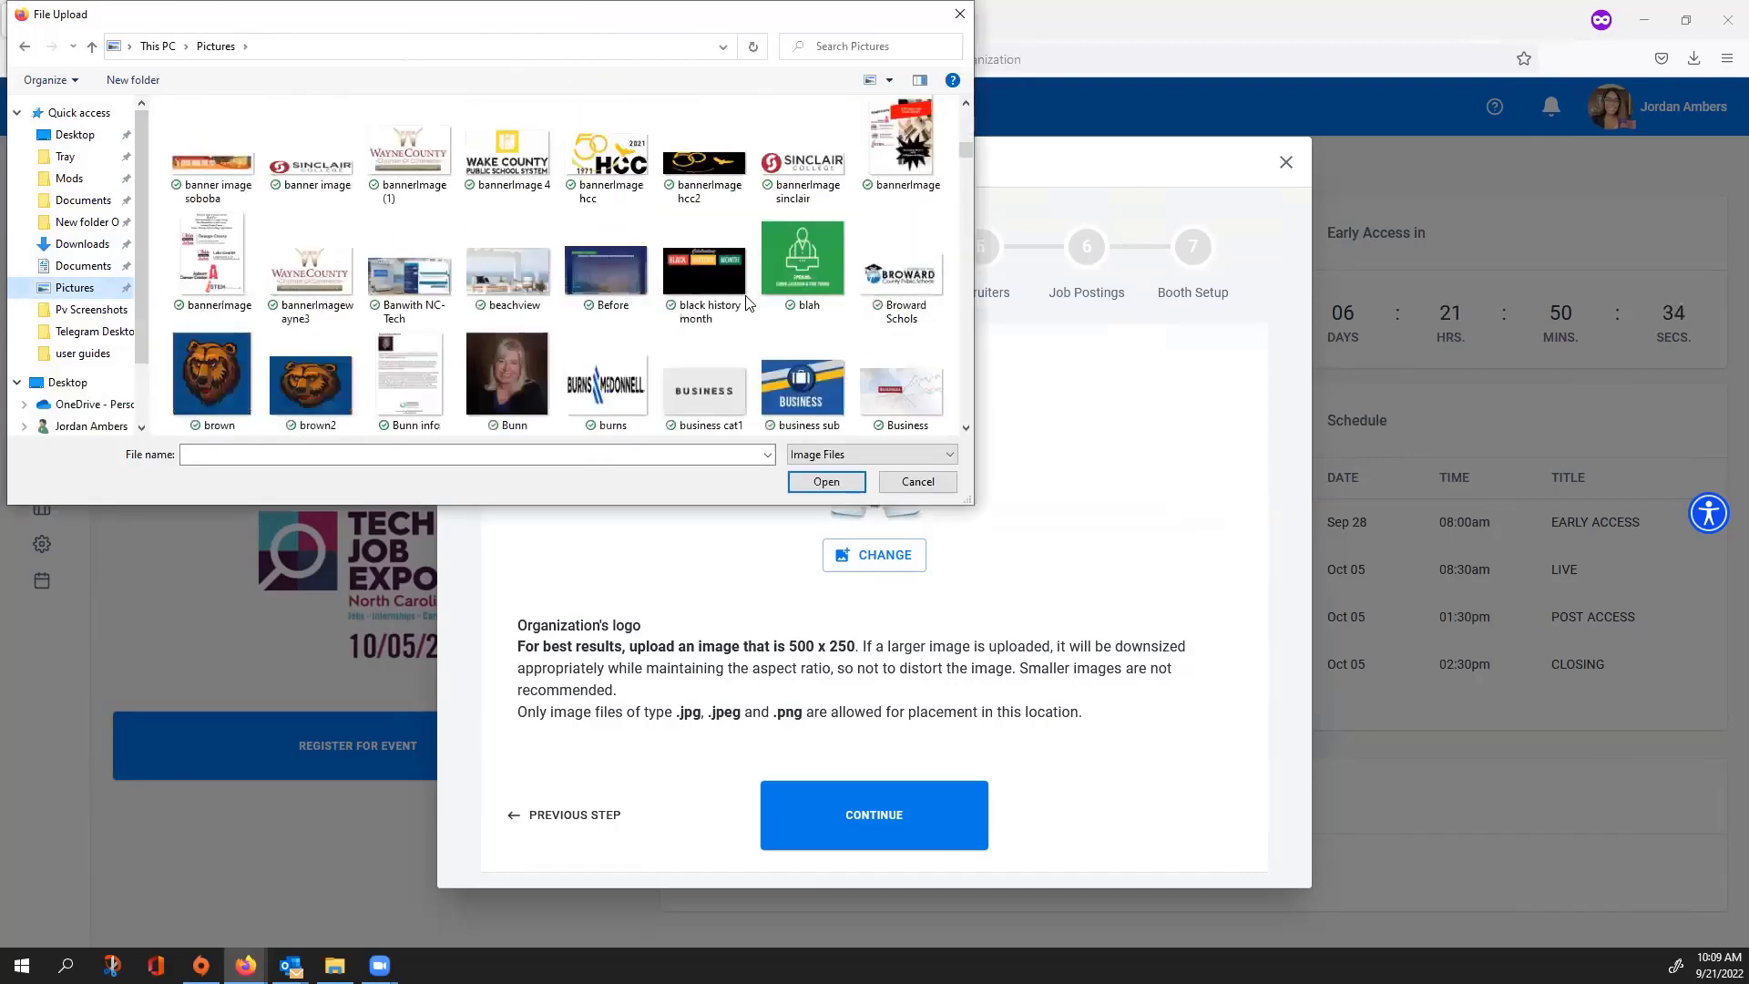
double_click(612, 261)
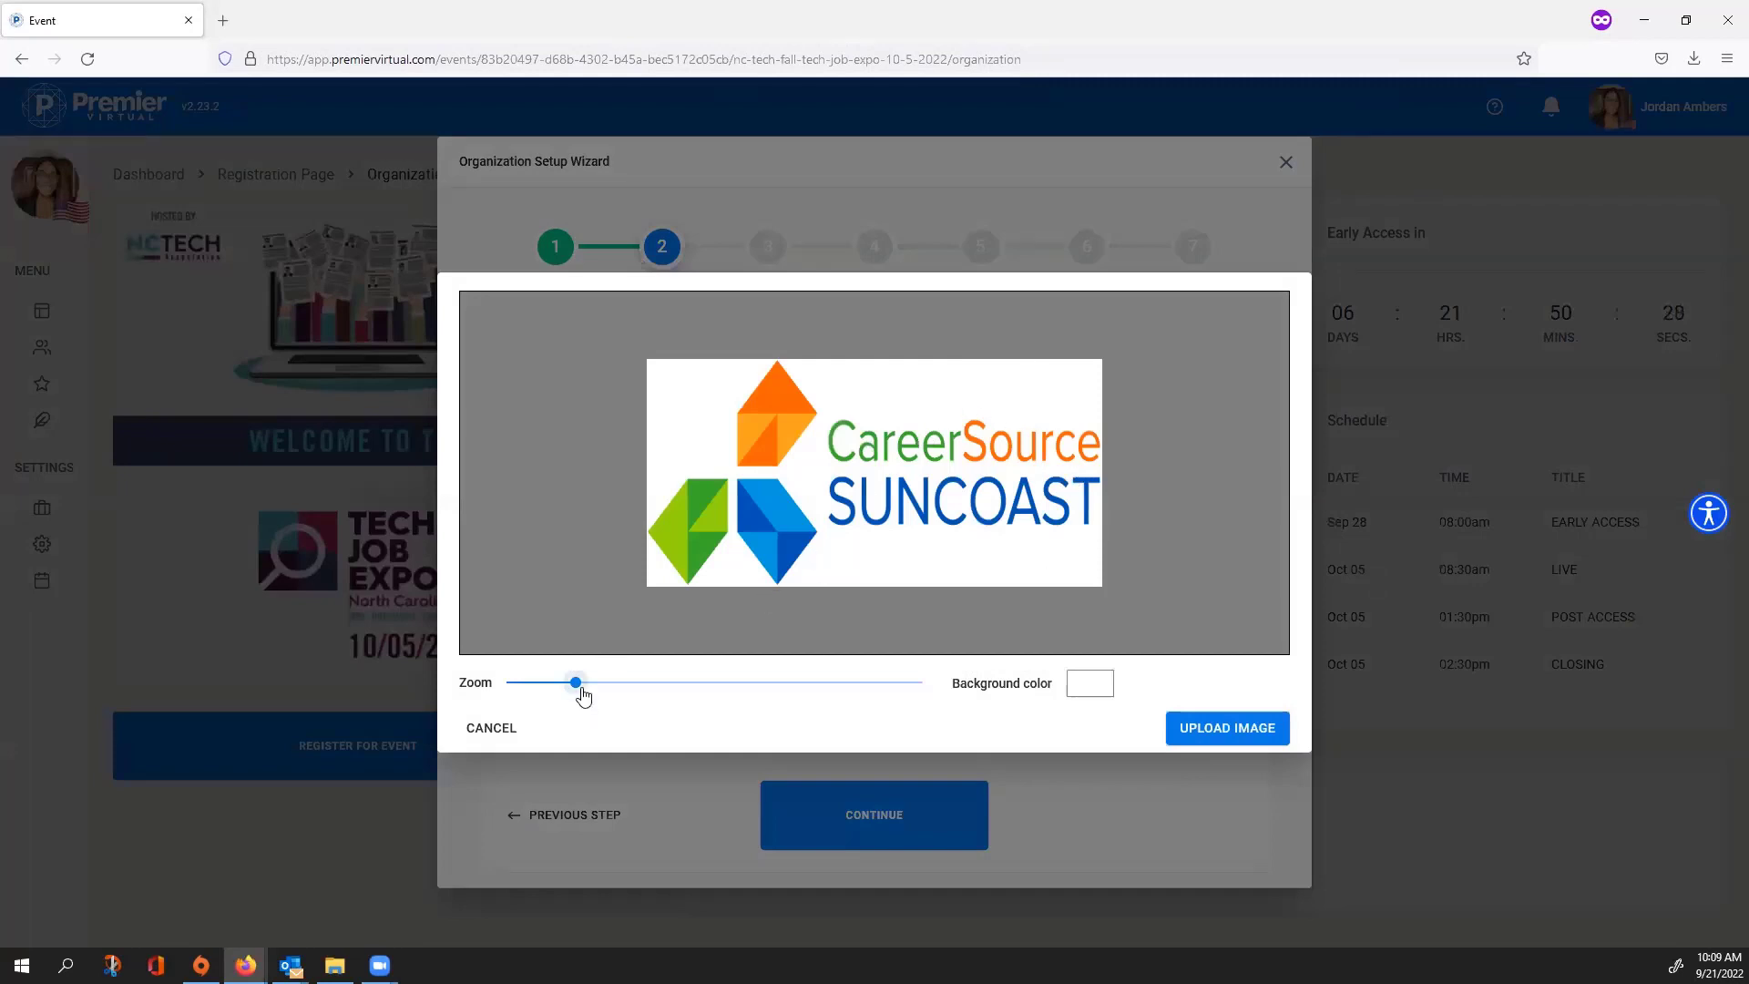
mouse_move(575, 683)
mouse_down()
mouse_move(504, 714)
mouse_move(533, 685)
mouse_move(540, 703)
mouse_move(519, 708)
mouse_move(664, 707)
mouse_move(597, 687)
mouse_move(577, 714)
mouse_move(477, 719)
mouse_move(567, 715)
mouse_up()
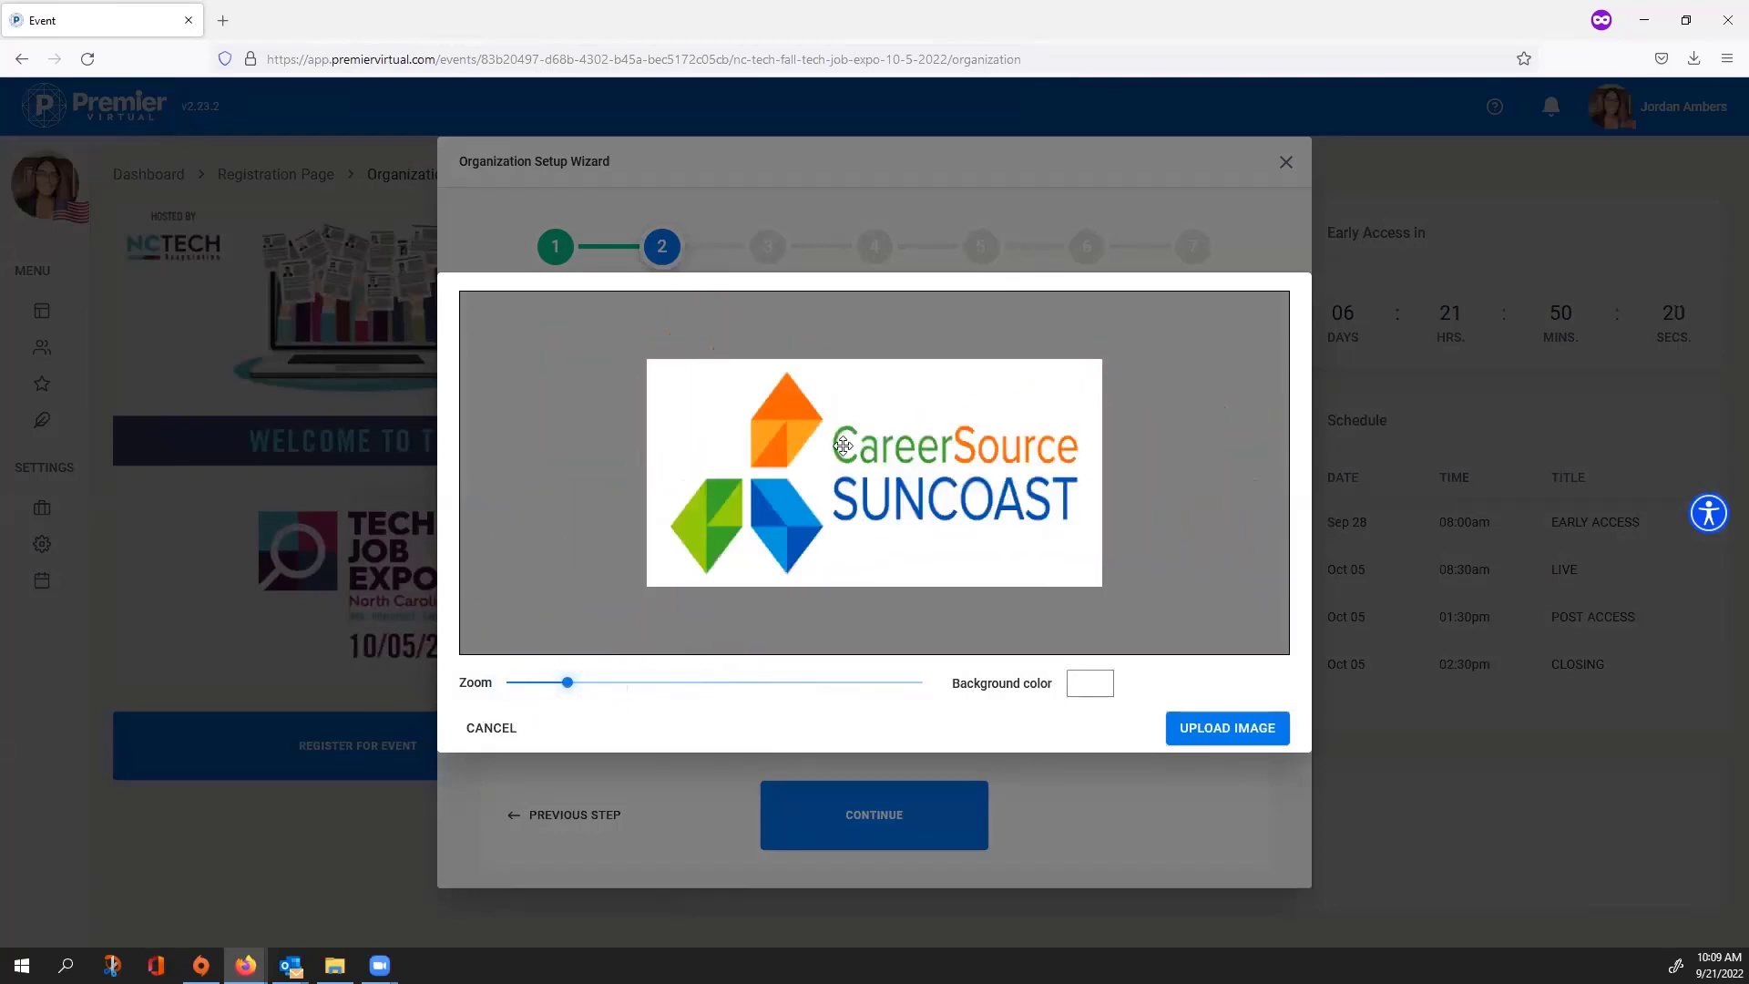
mouse_move(916, 502)
mouse_down()
mouse_move(879, 468)
mouse_move(910, 500)
mouse_move(933, 489)
mouse_up()
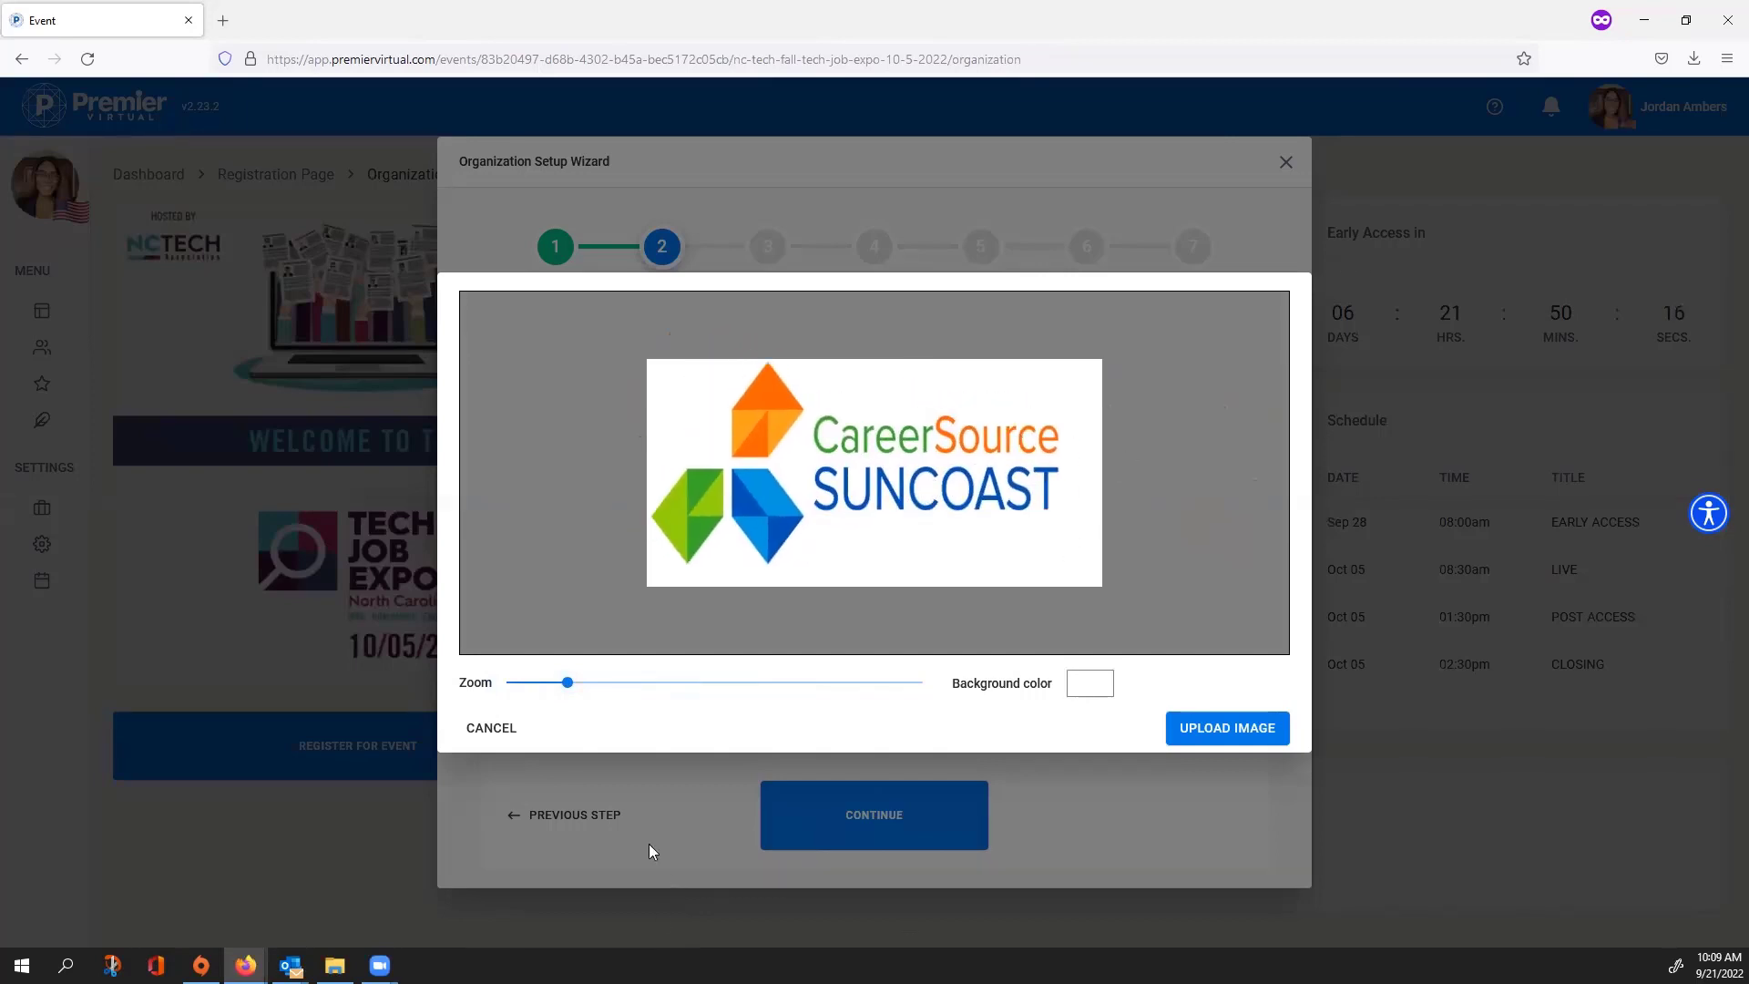
click(491, 728)
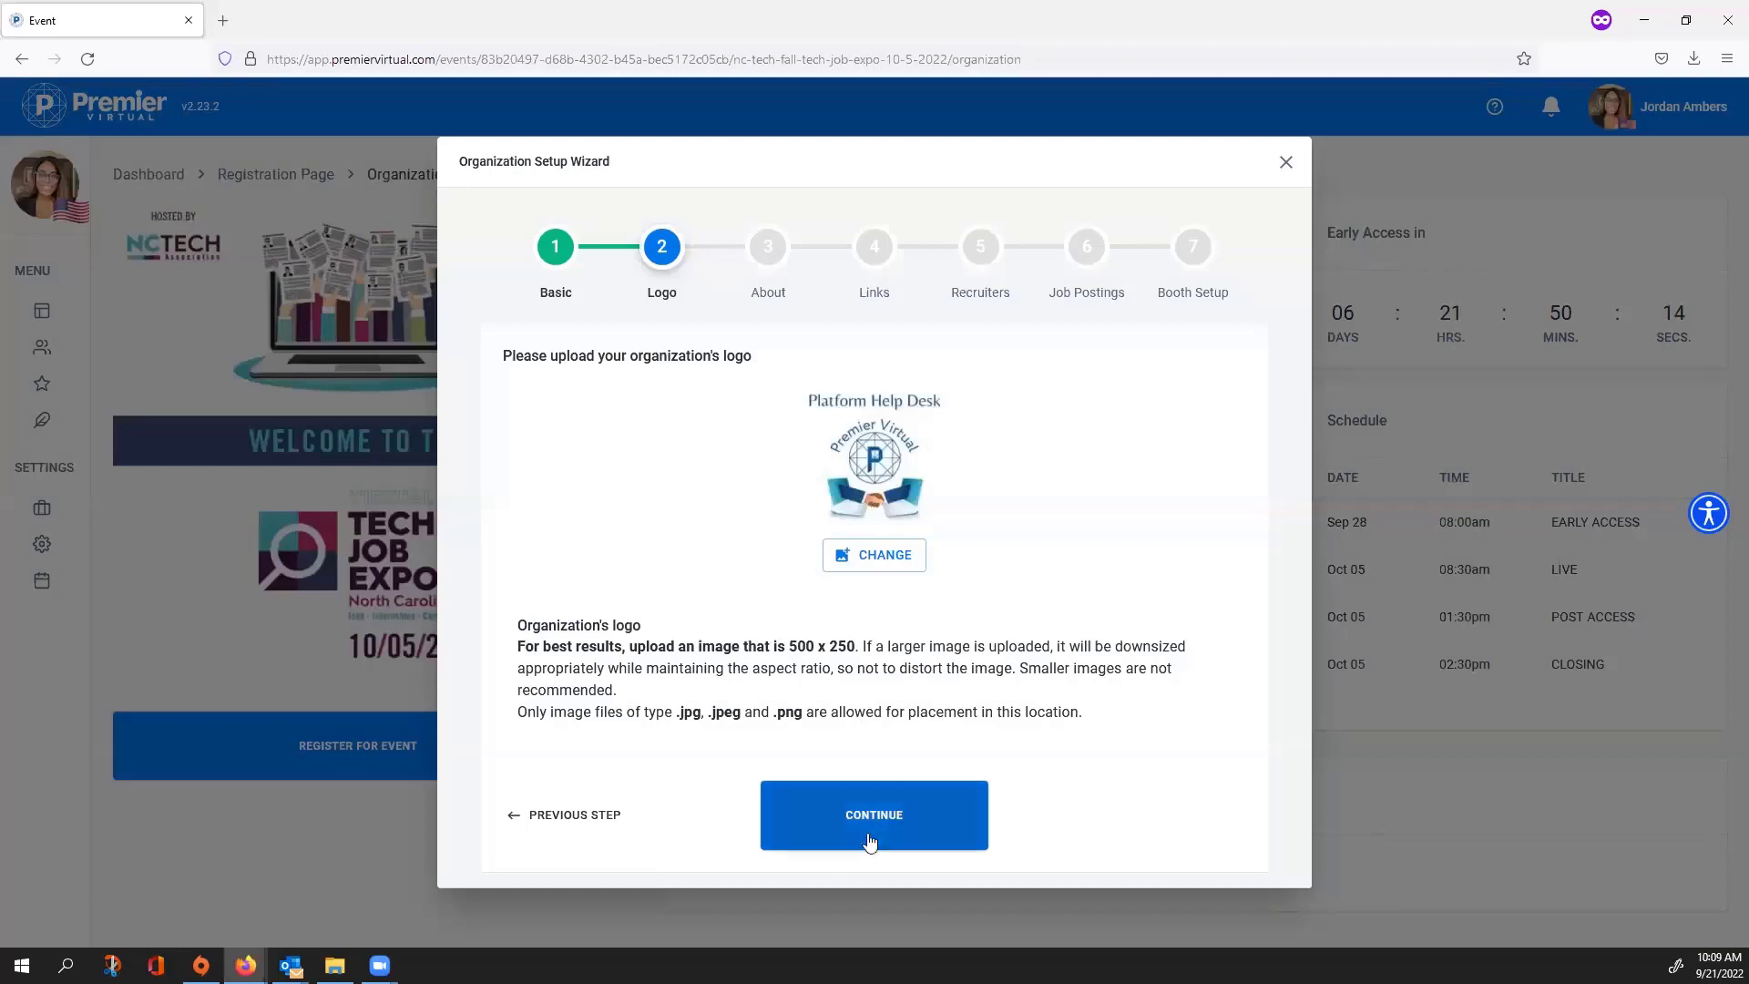
Step: Keep the existing logo, check the overview editor's link and image insertion options, and accept the overview unchanged
click(891, 813)
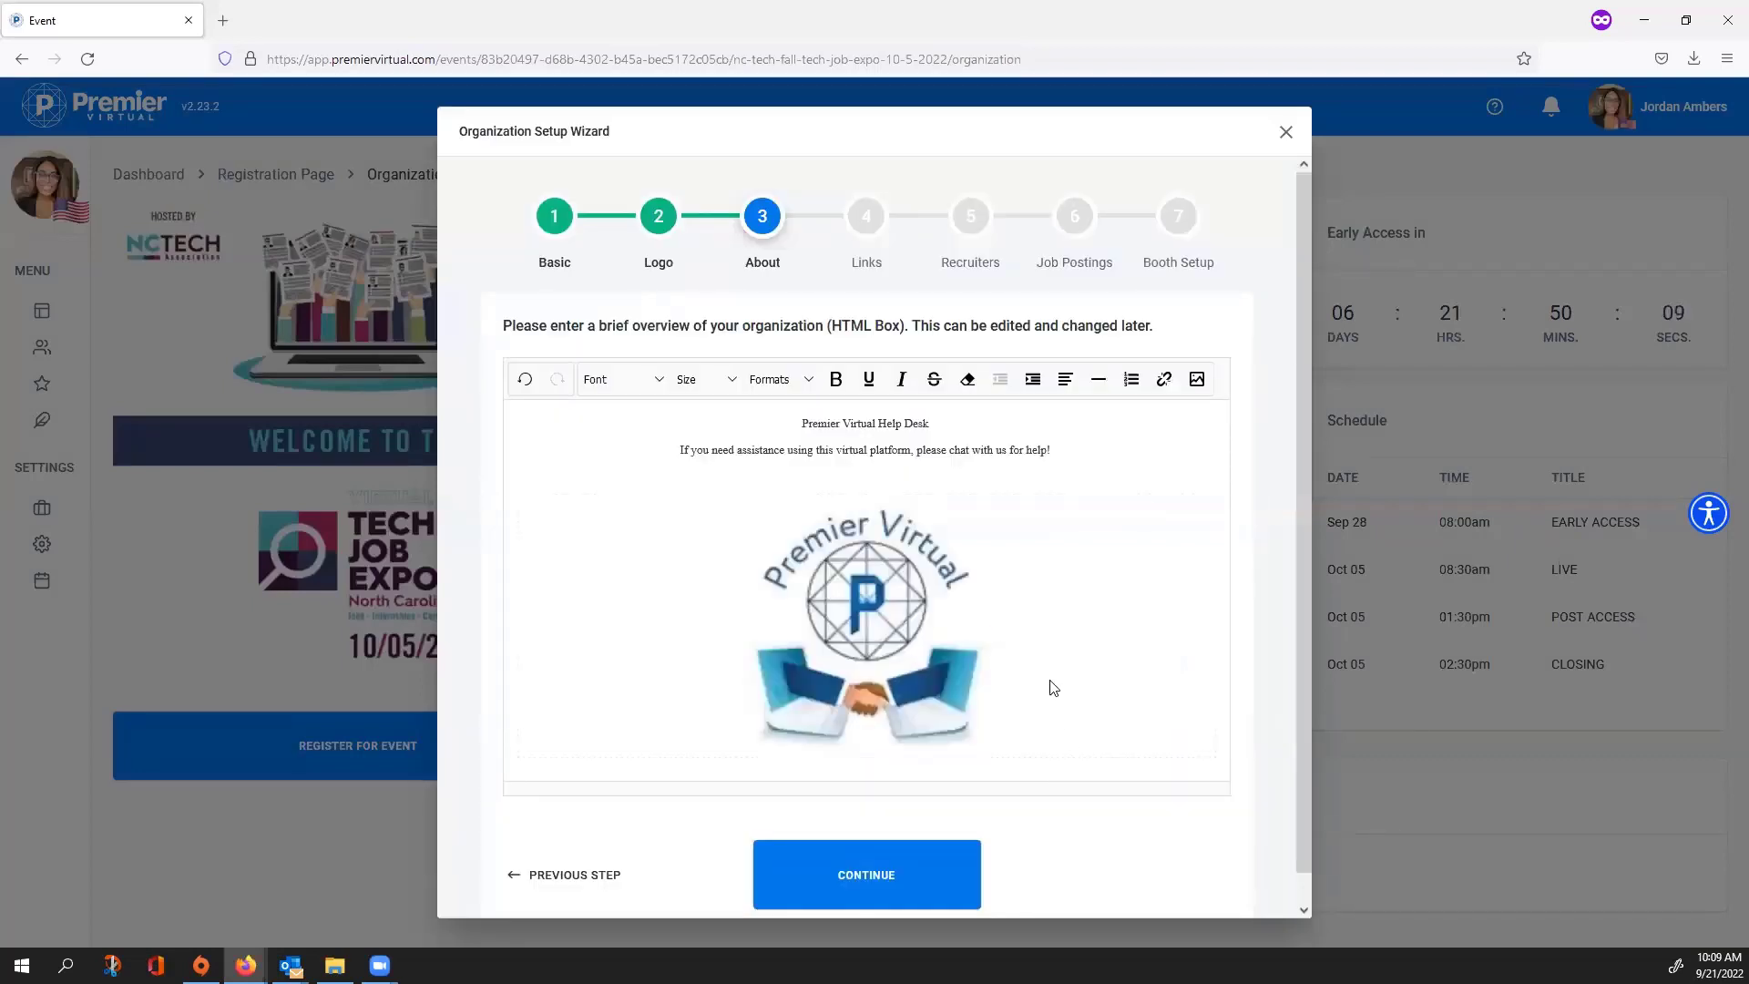
scroll(1018, 569, down, 1)
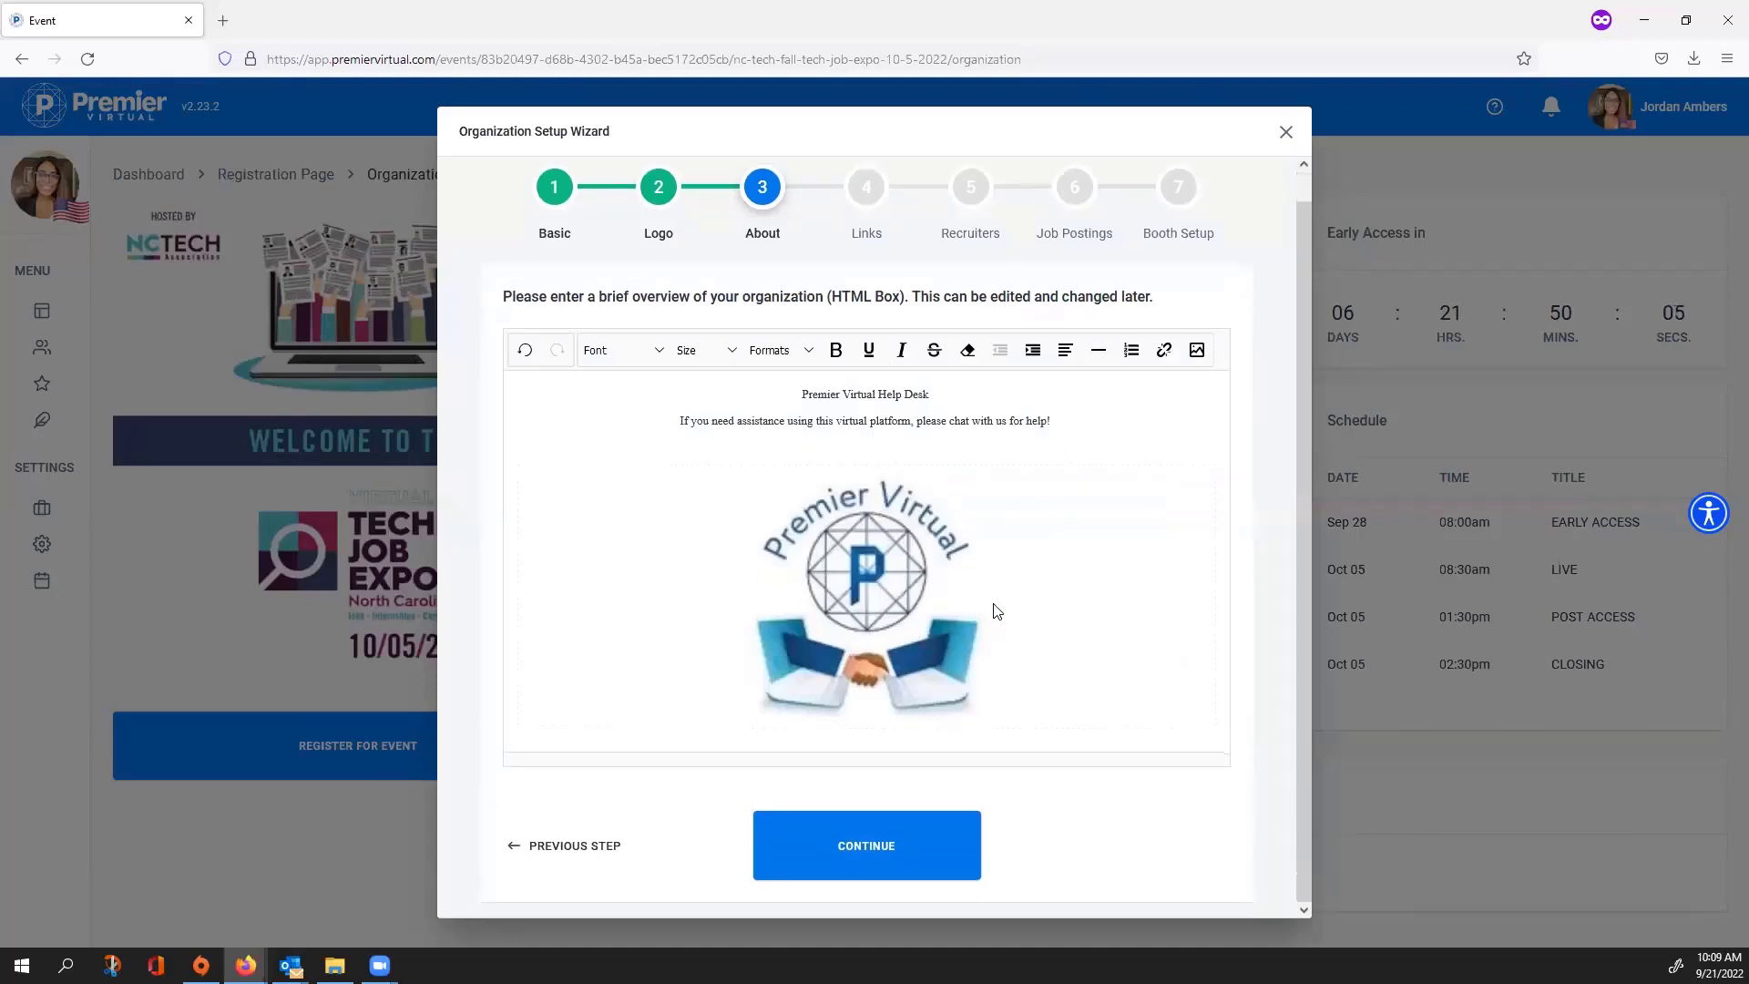
click(1165, 349)
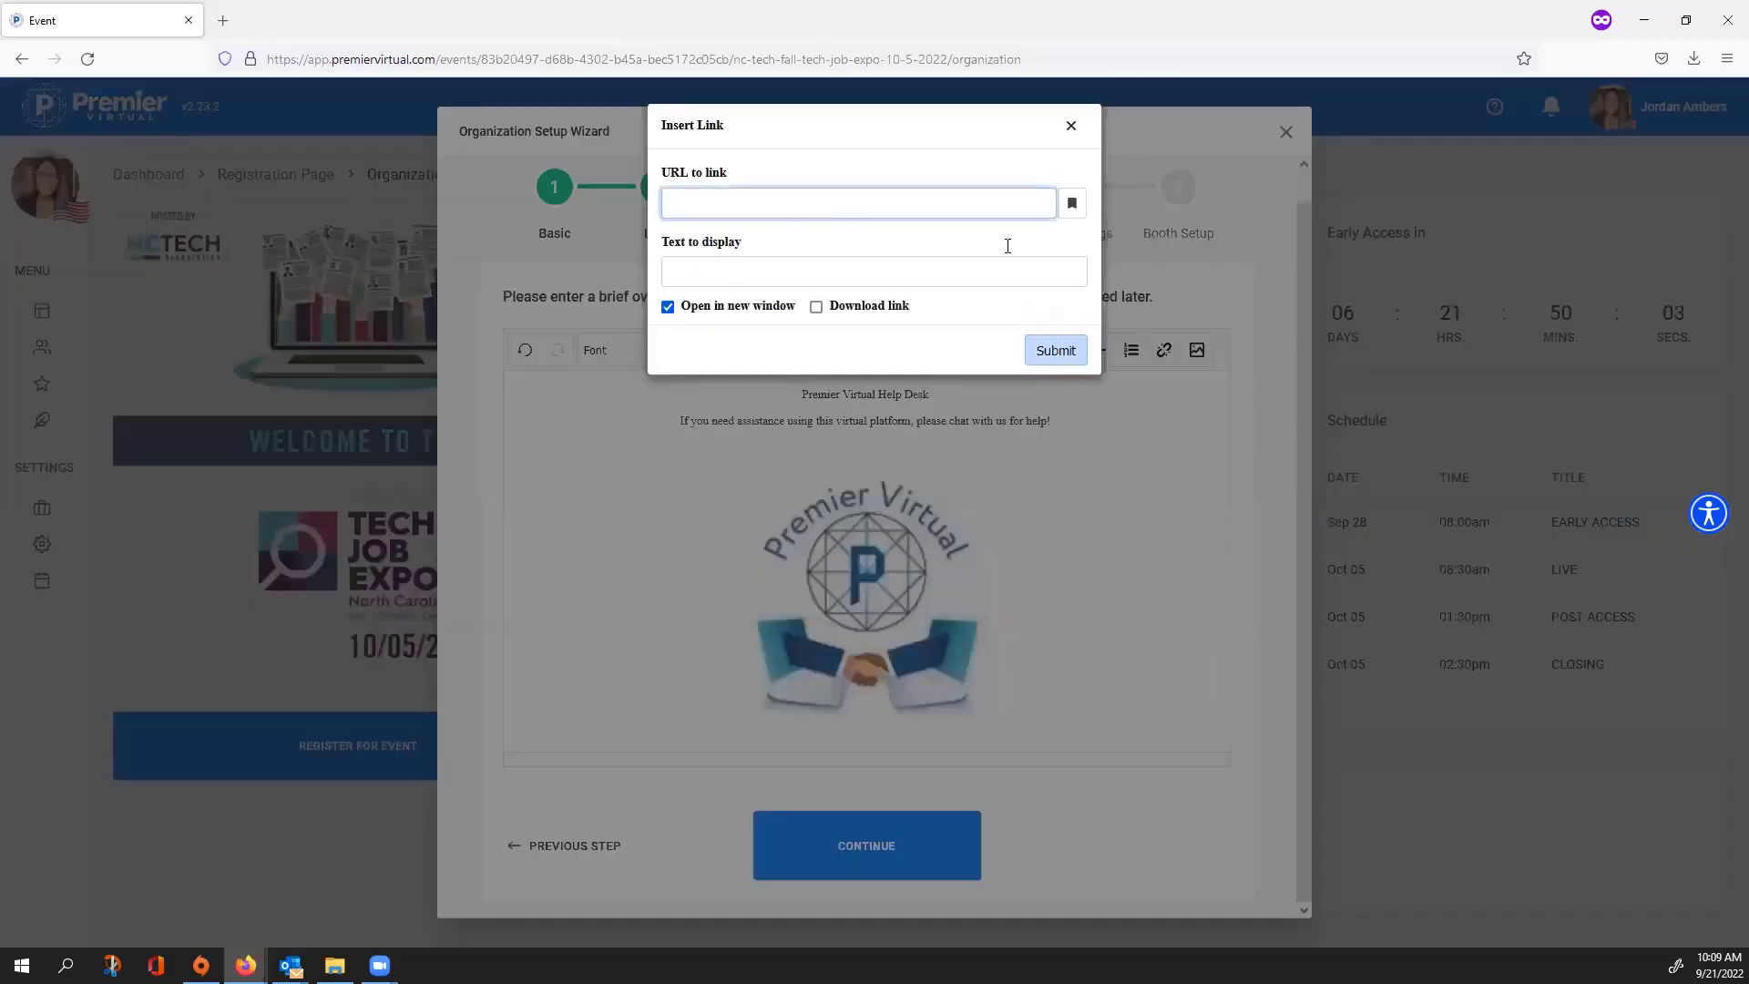
click(1071, 125)
click(1197, 350)
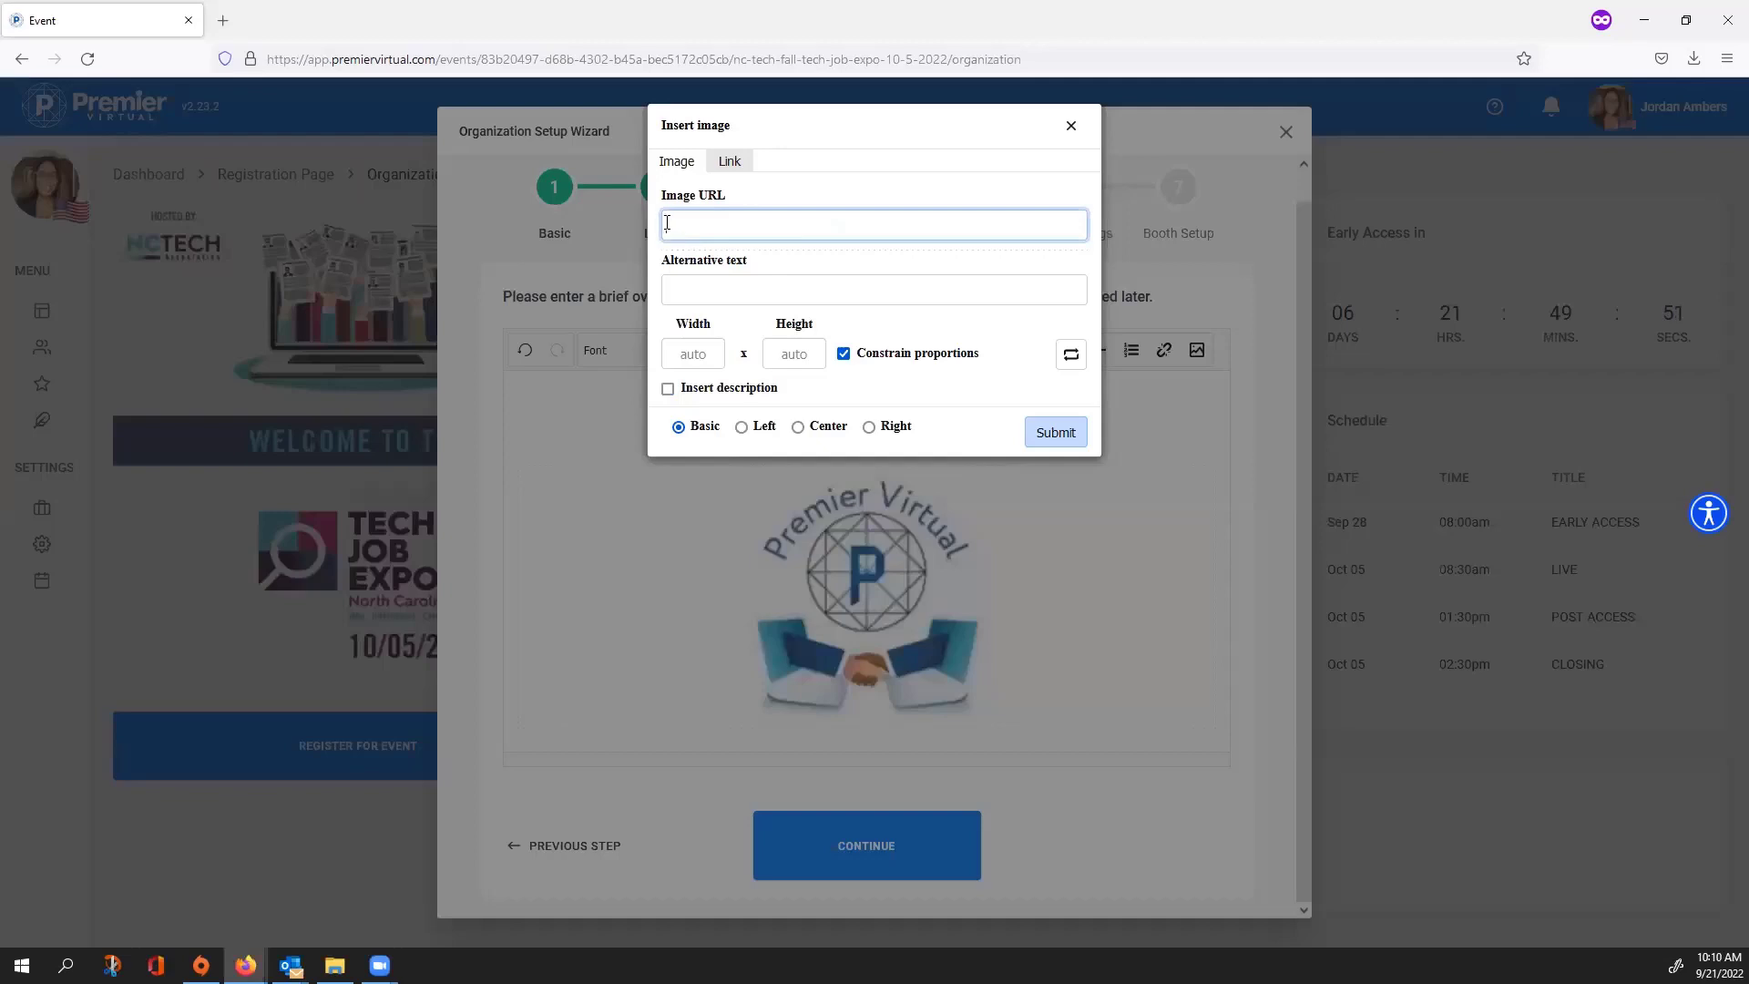
click(1075, 130)
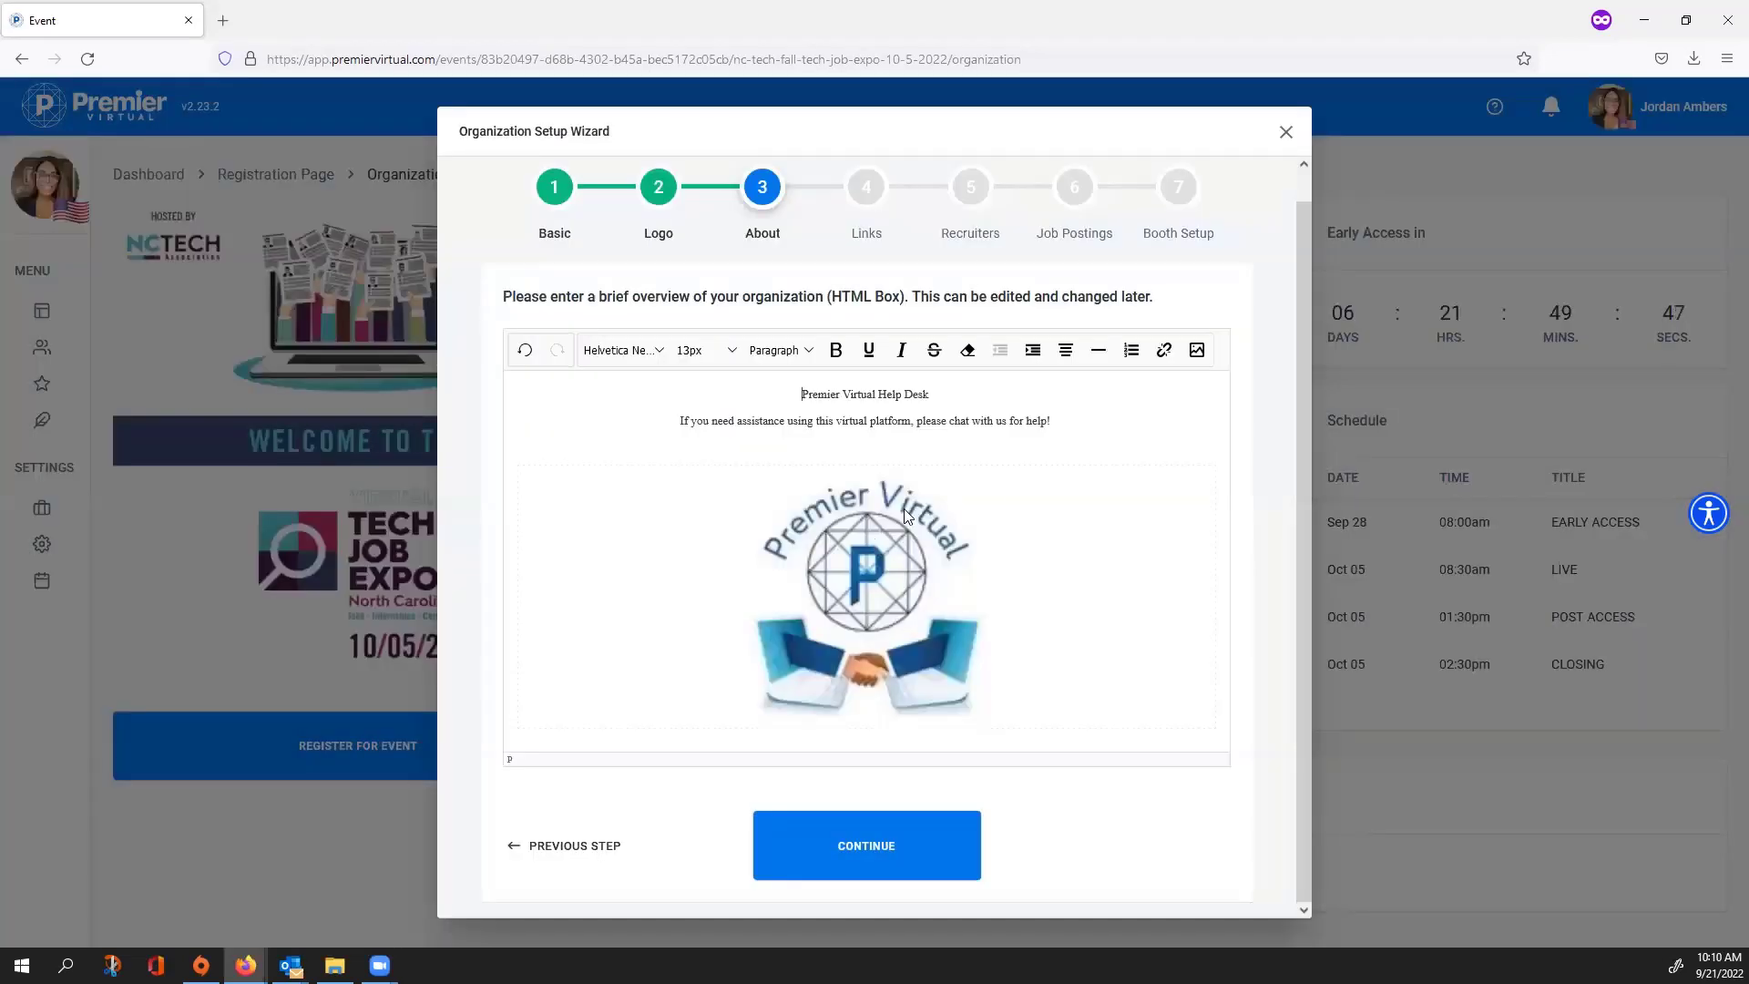
click(882, 839)
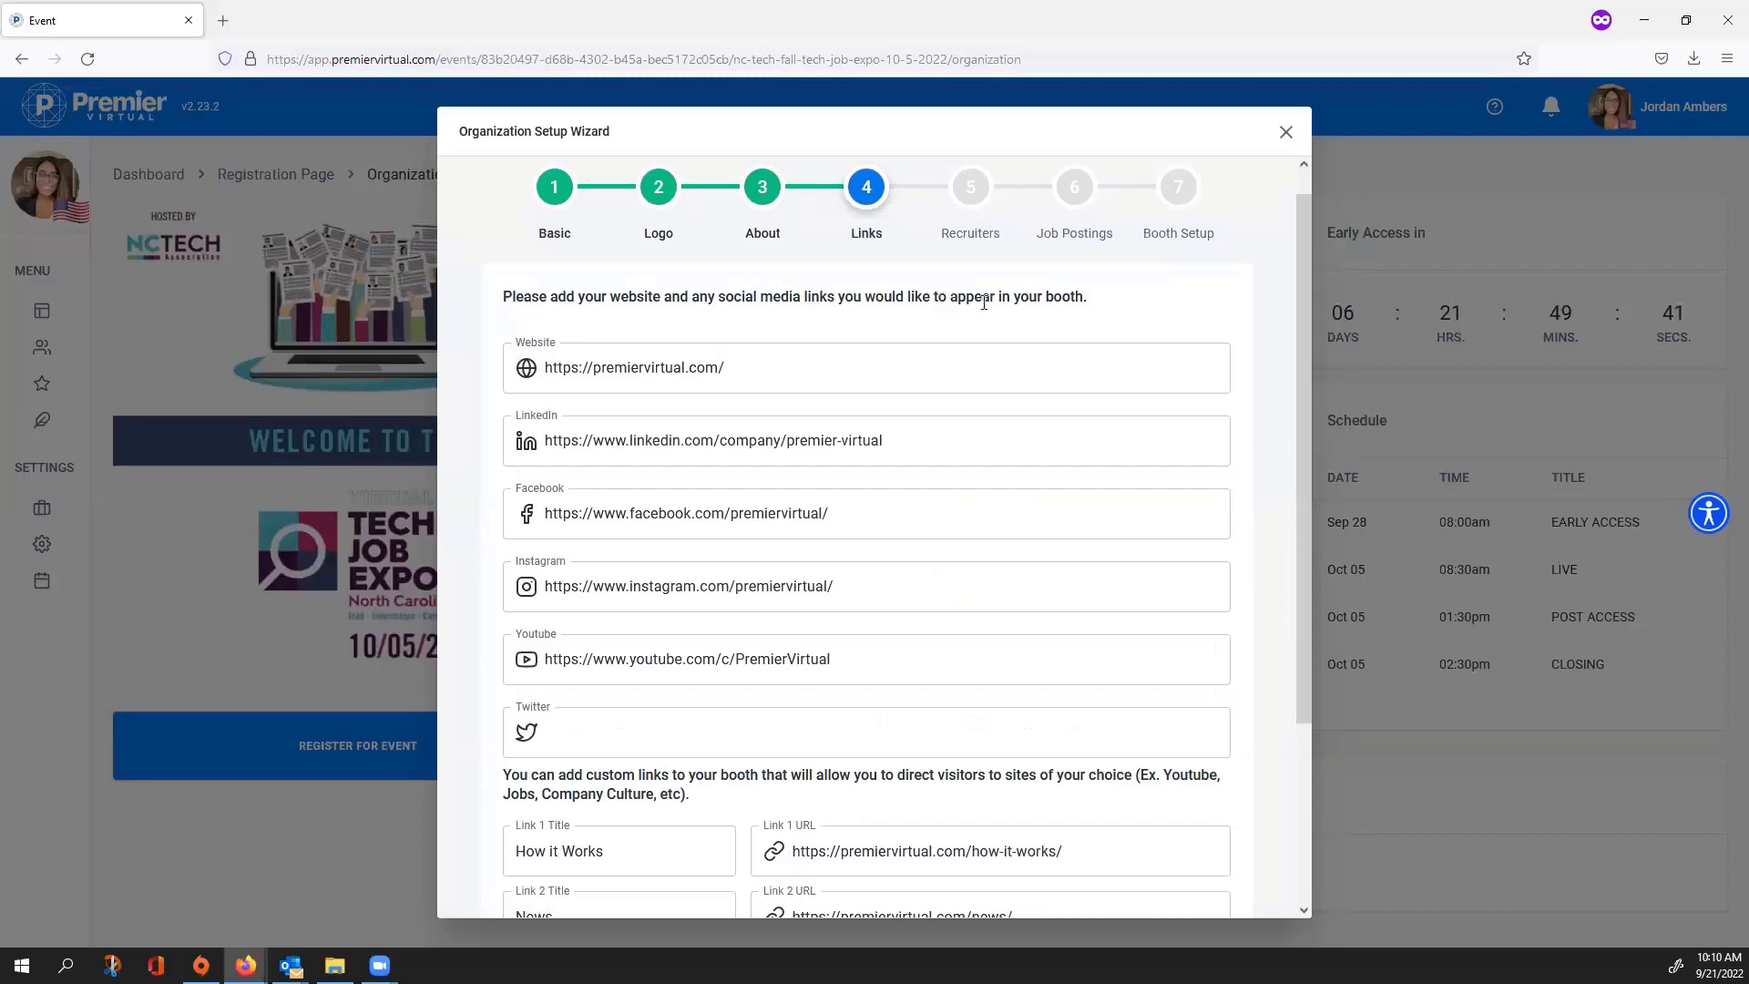
Step: Review the organization's website, social media and custom booth links, and continue to the recruiters stage
scroll(958, 343, down, 1)
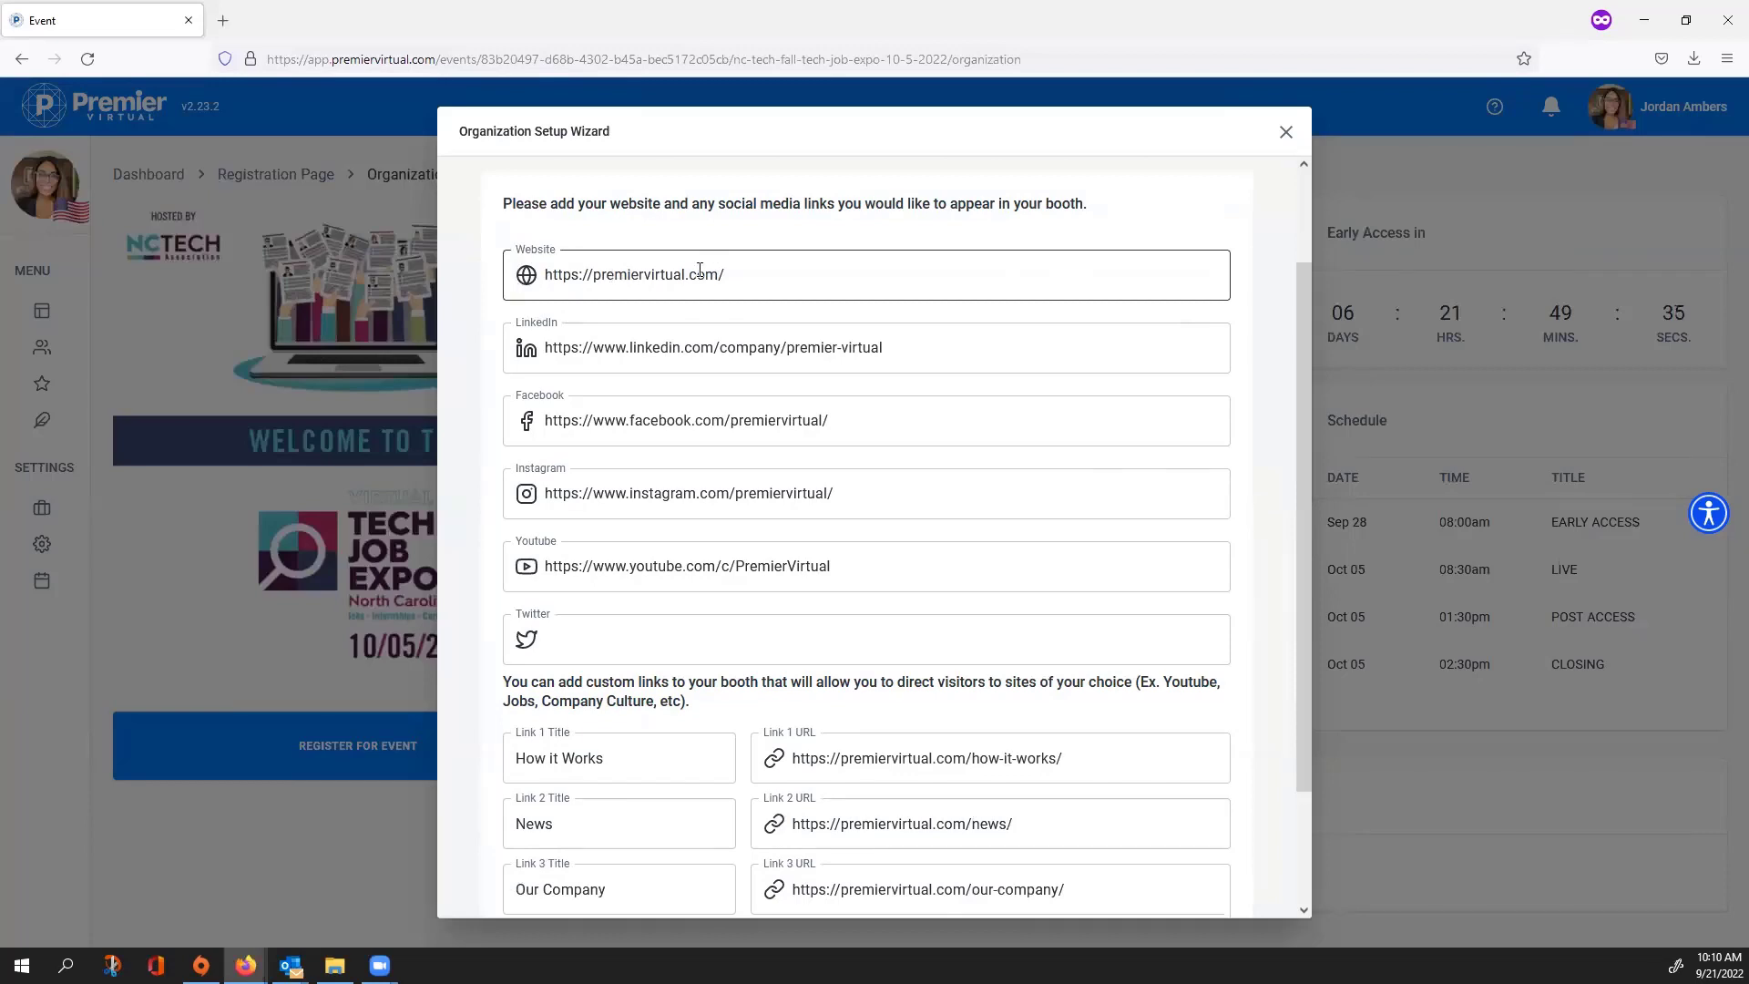
scroll(766, 378, down, 3)
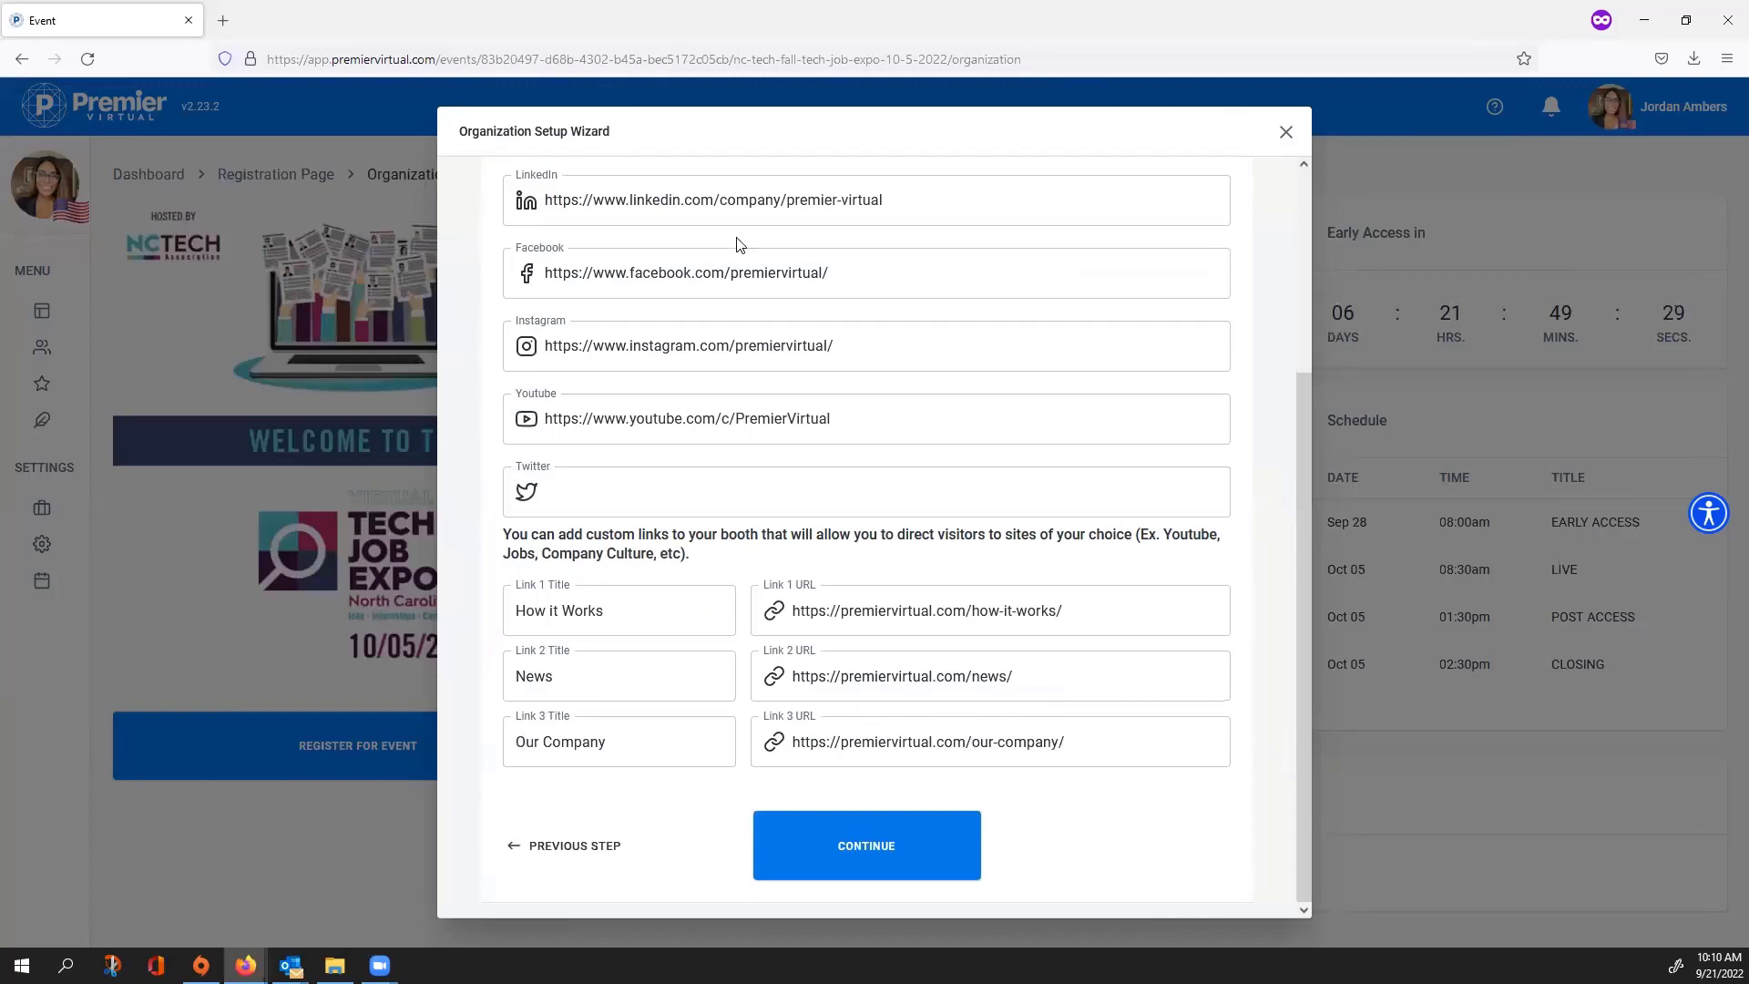
scroll(720, 260, up, 2)
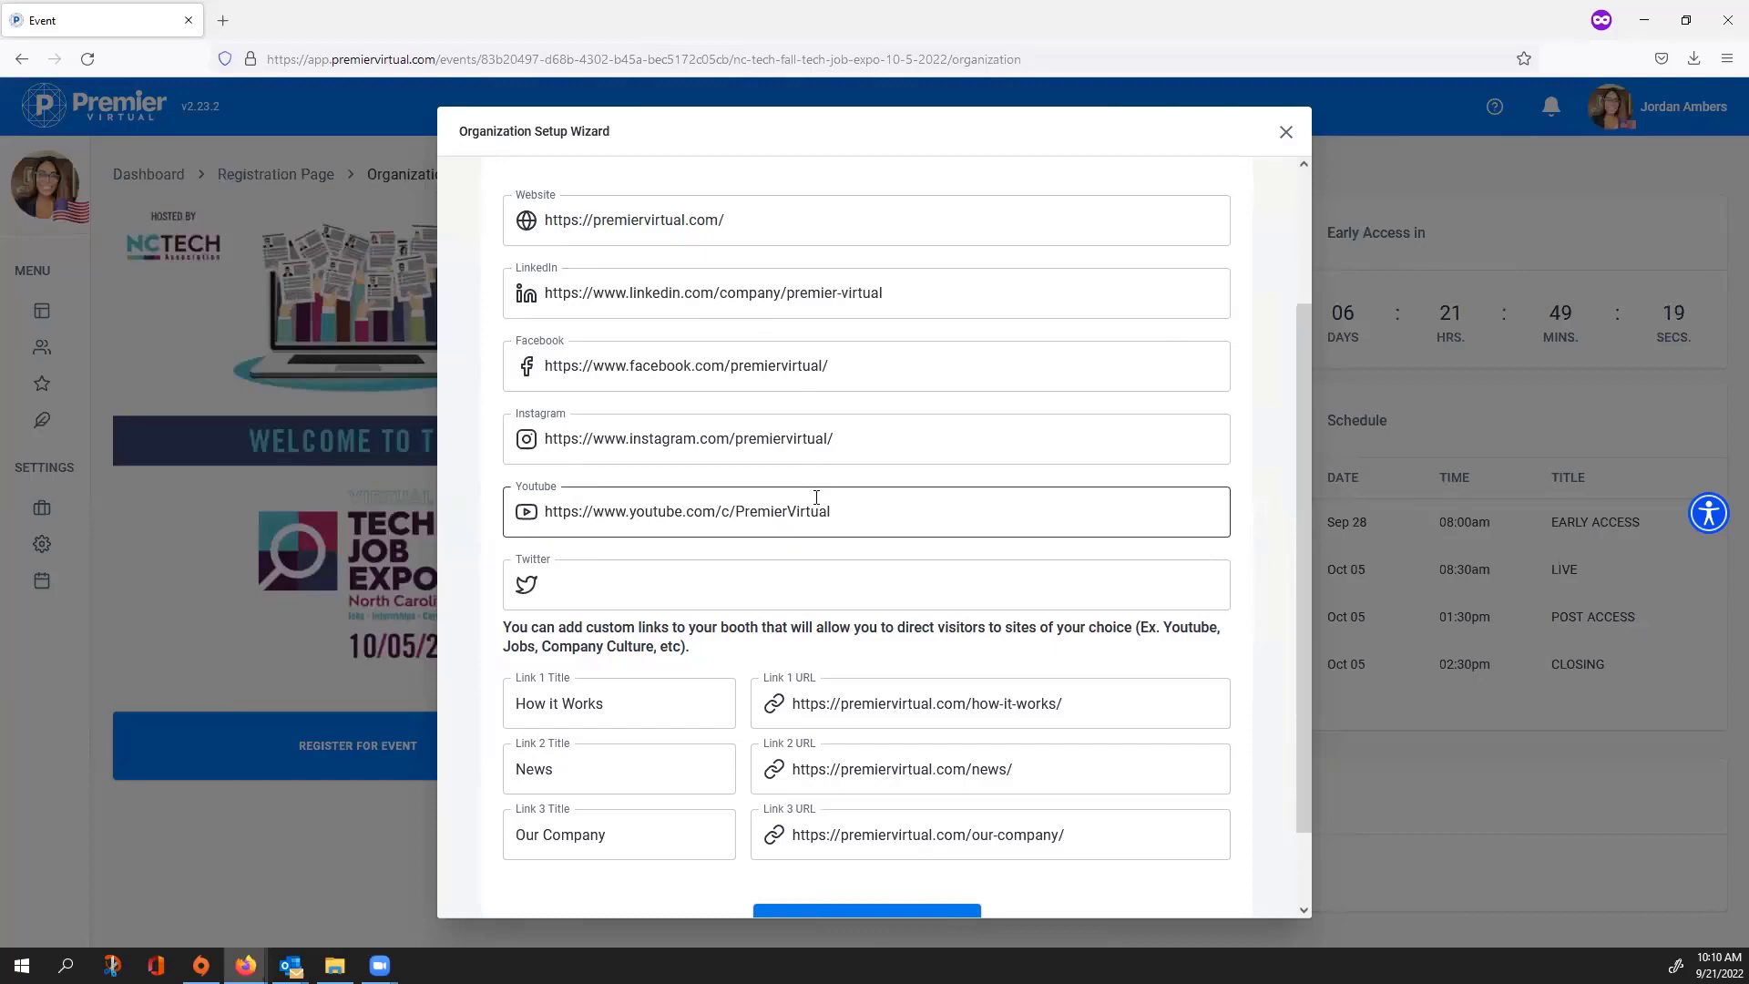
scroll(820, 492, down, 1)
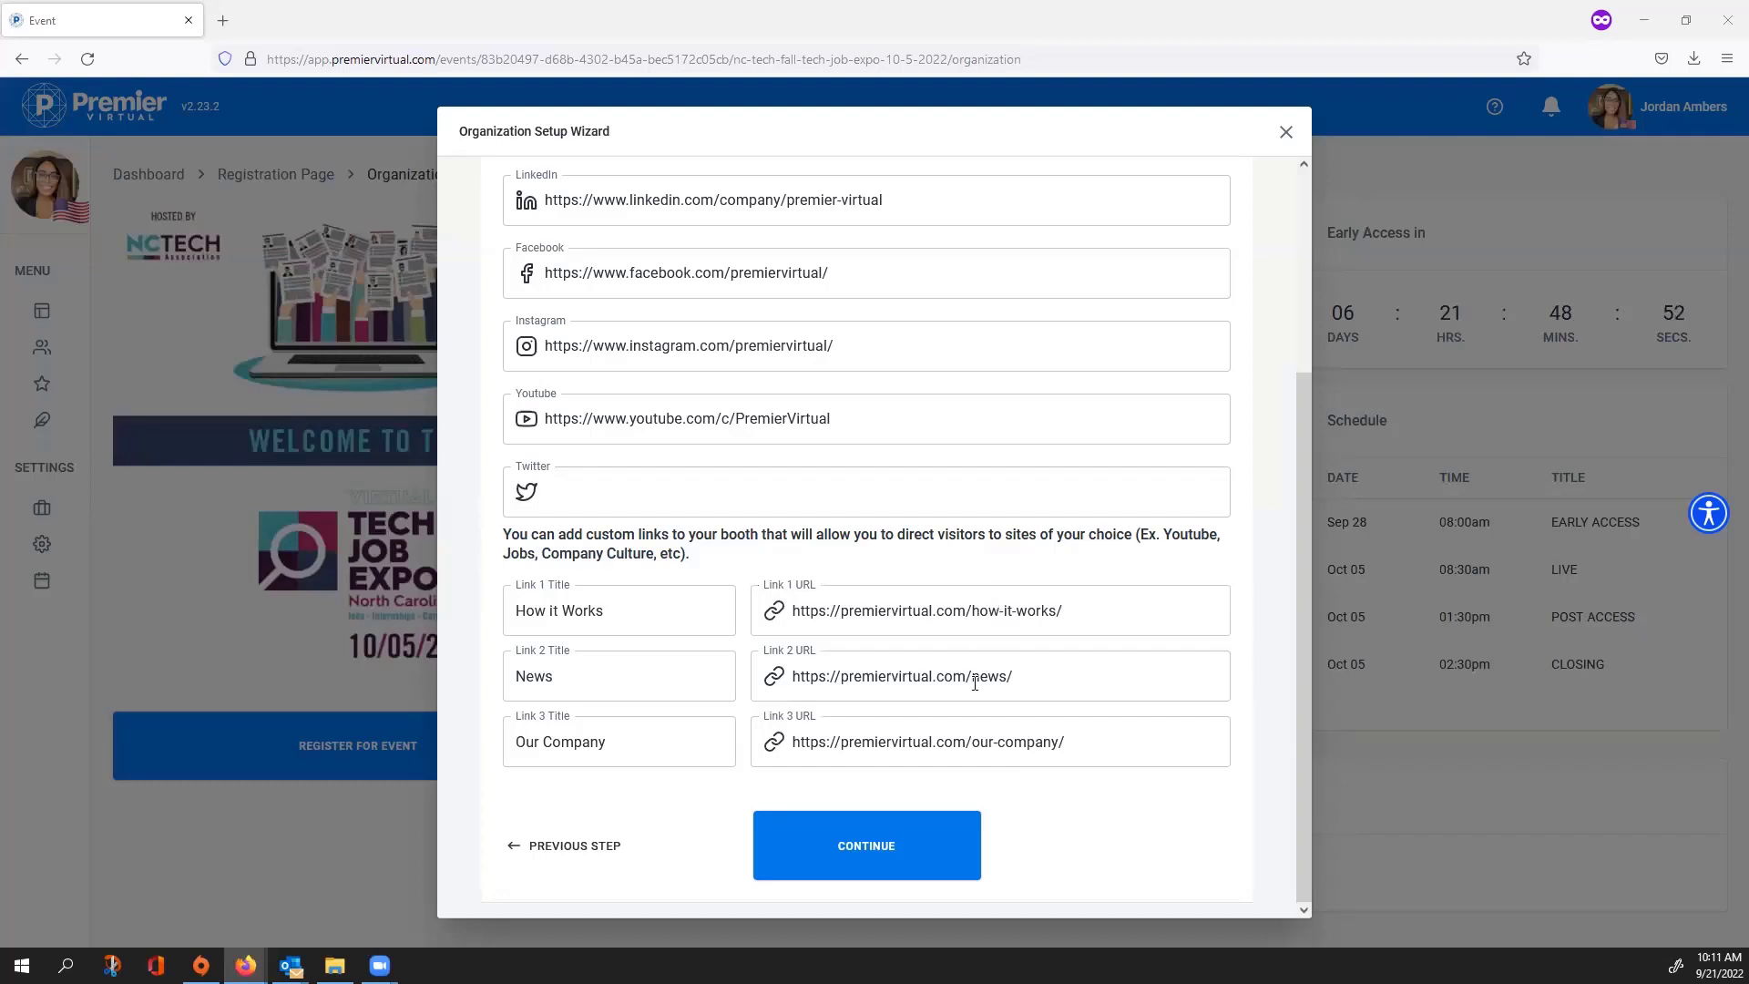
click(948, 861)
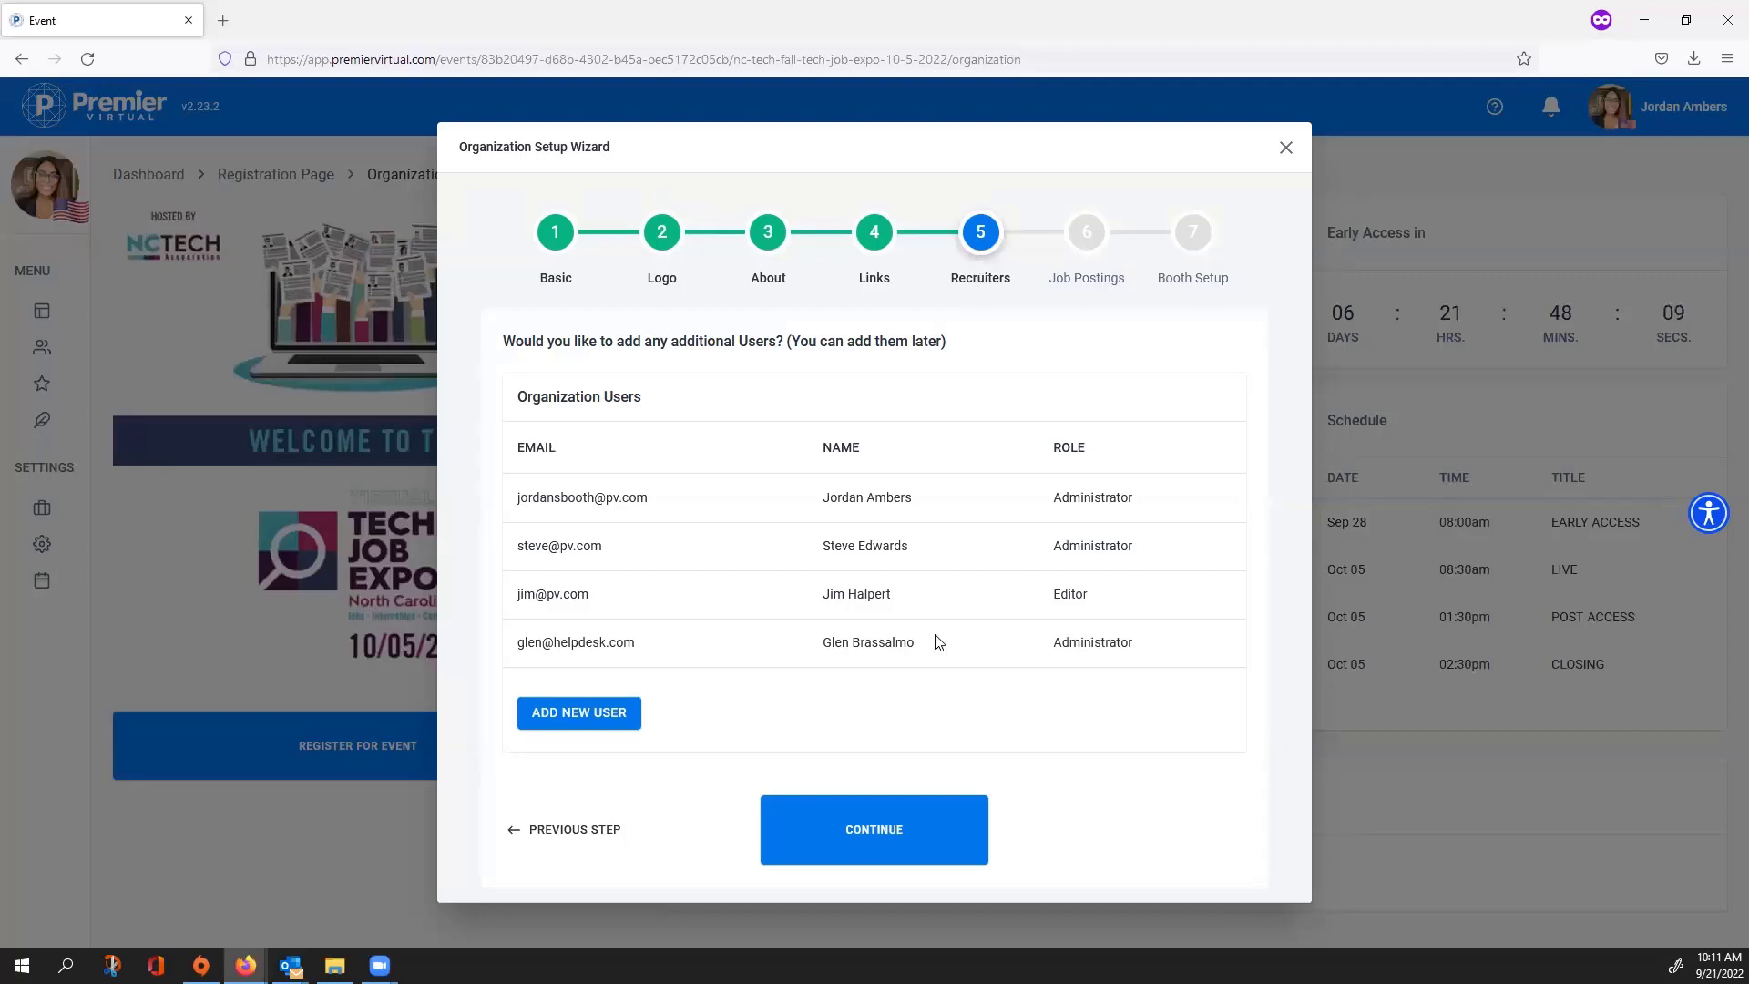
Step: Examine the new recruiter form's role choices and manual password option, and close it without adding a recruiter
click(625, 712)
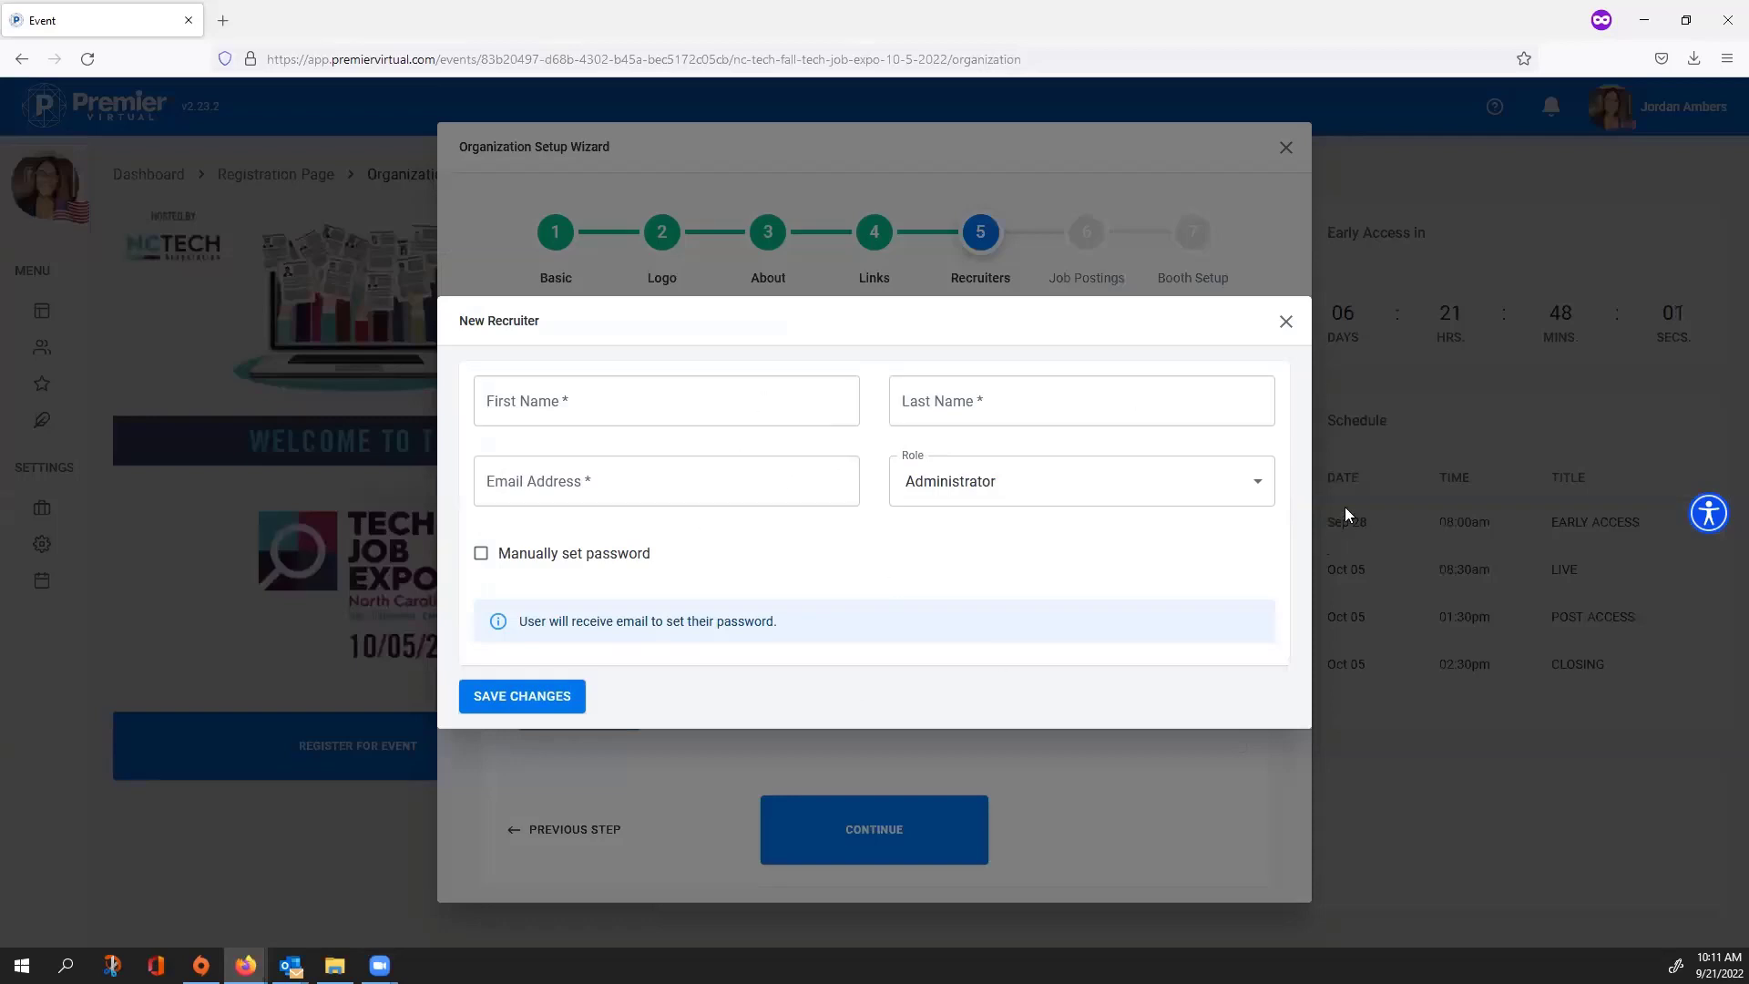
click(1202, 491)
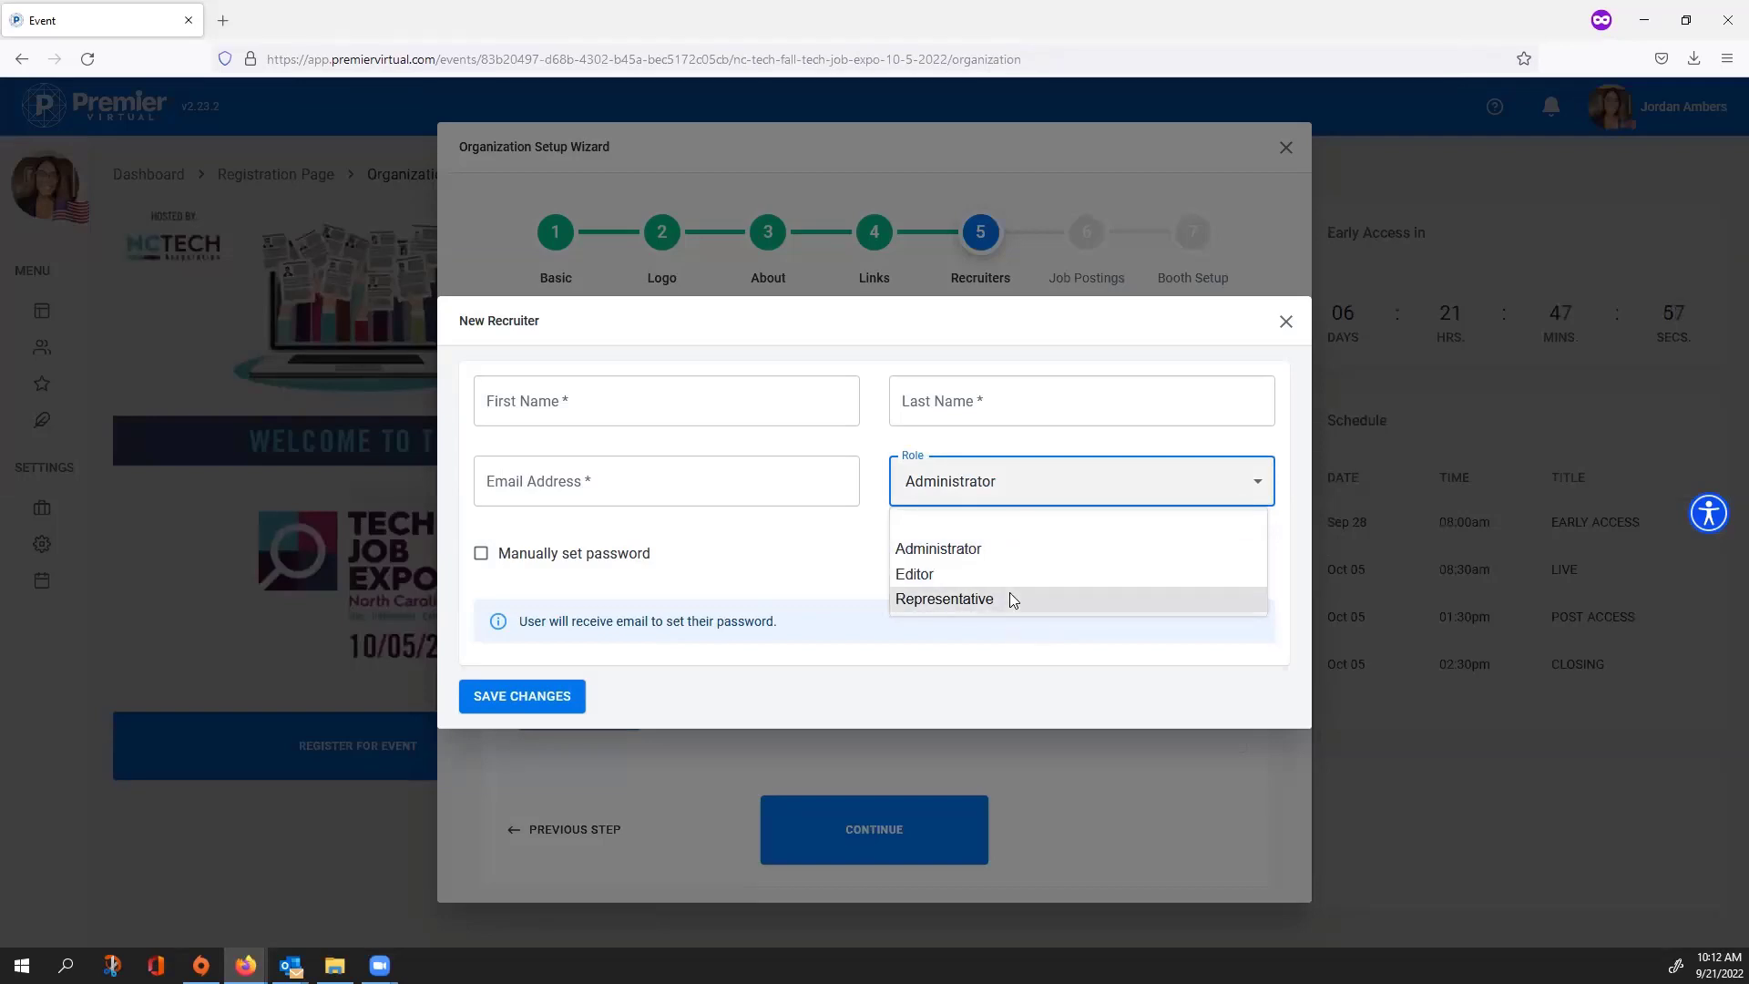
click(732, 543)
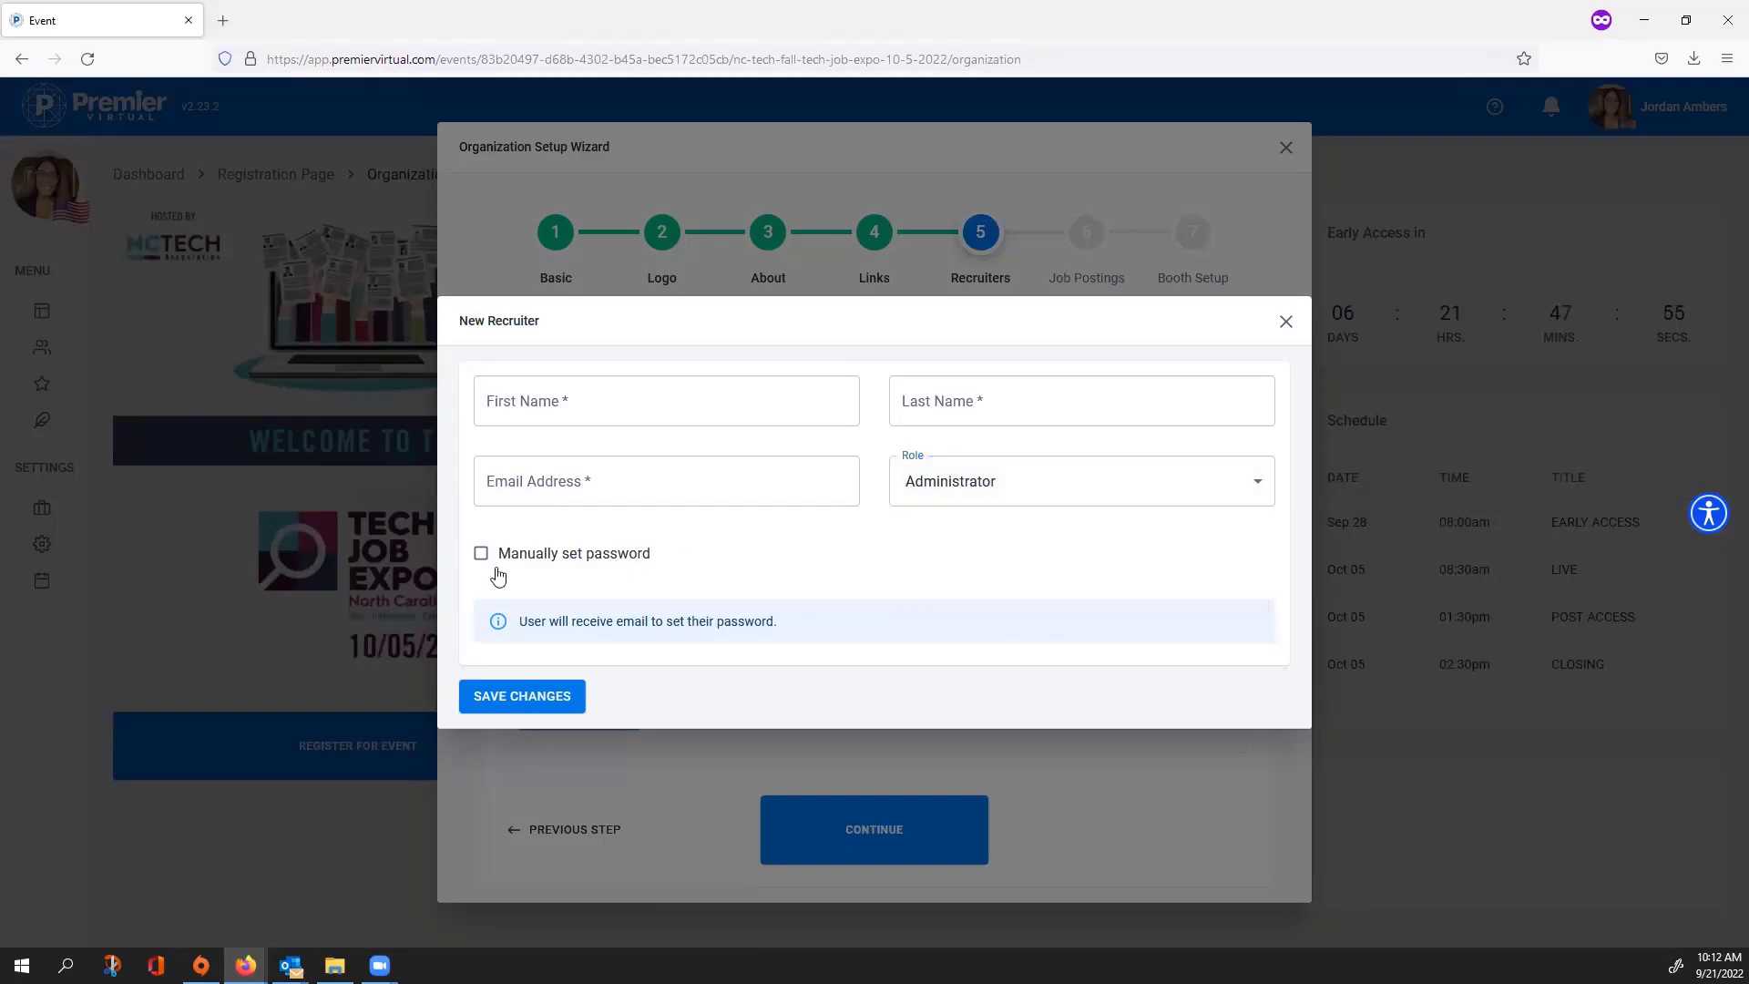
click(638, 553)
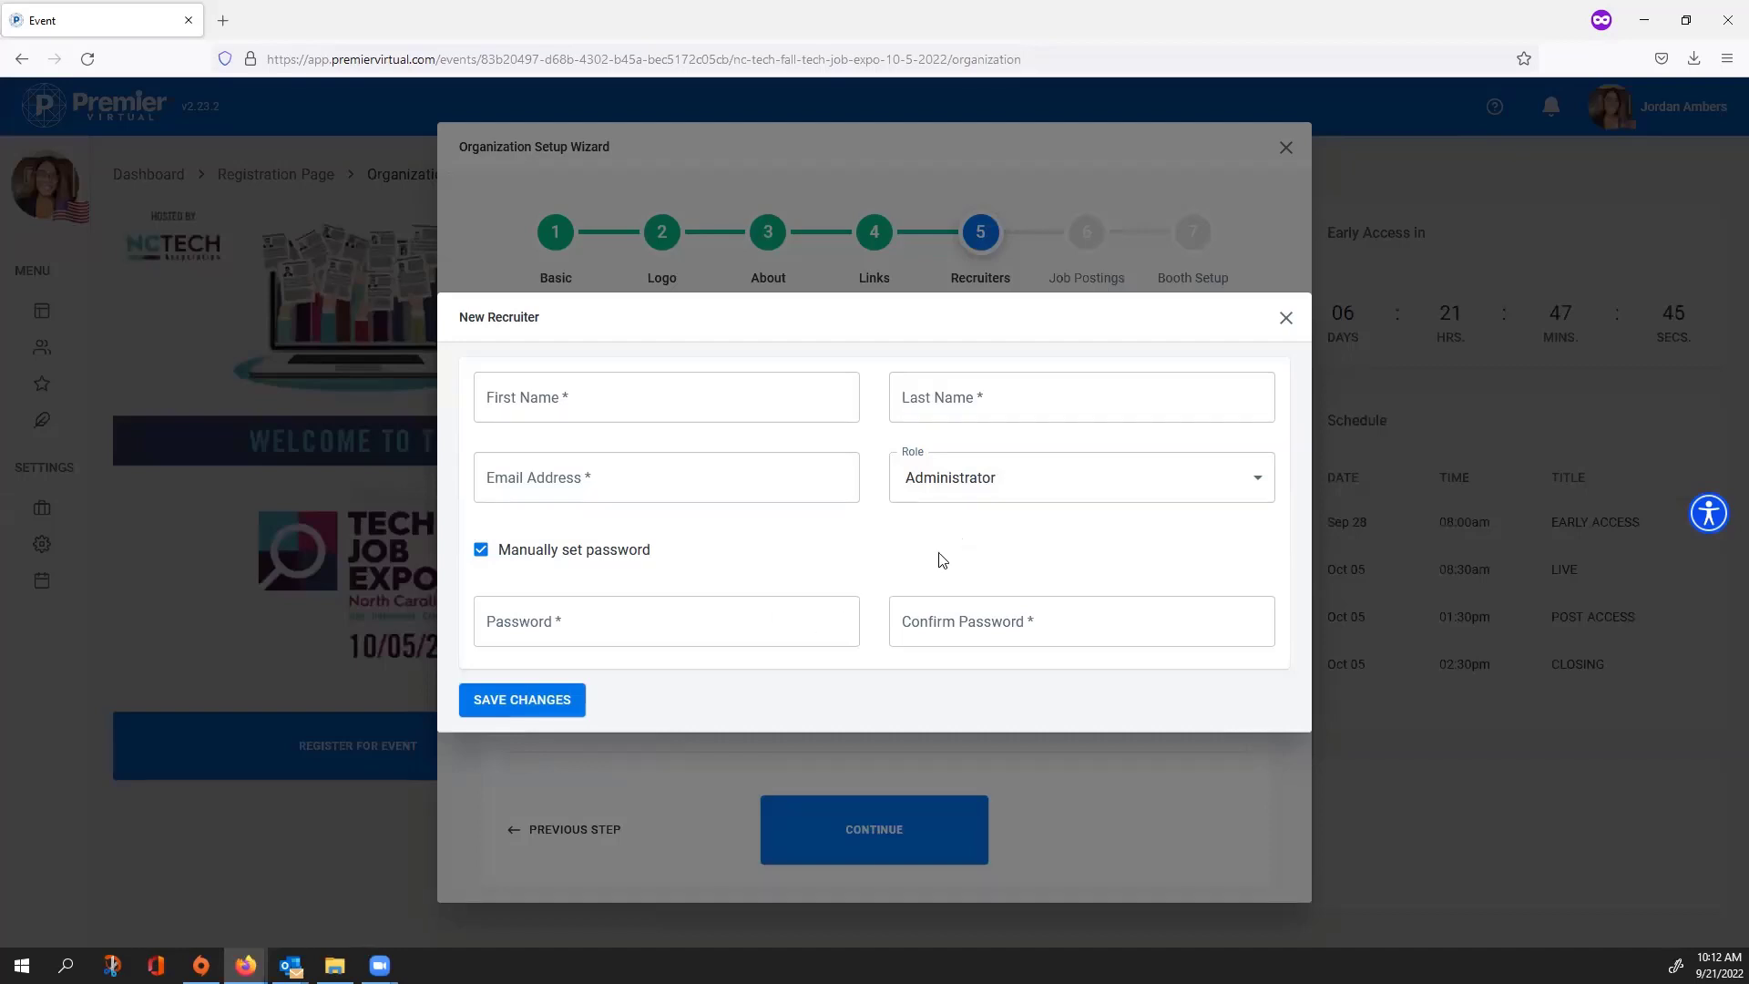
click(480, 553)
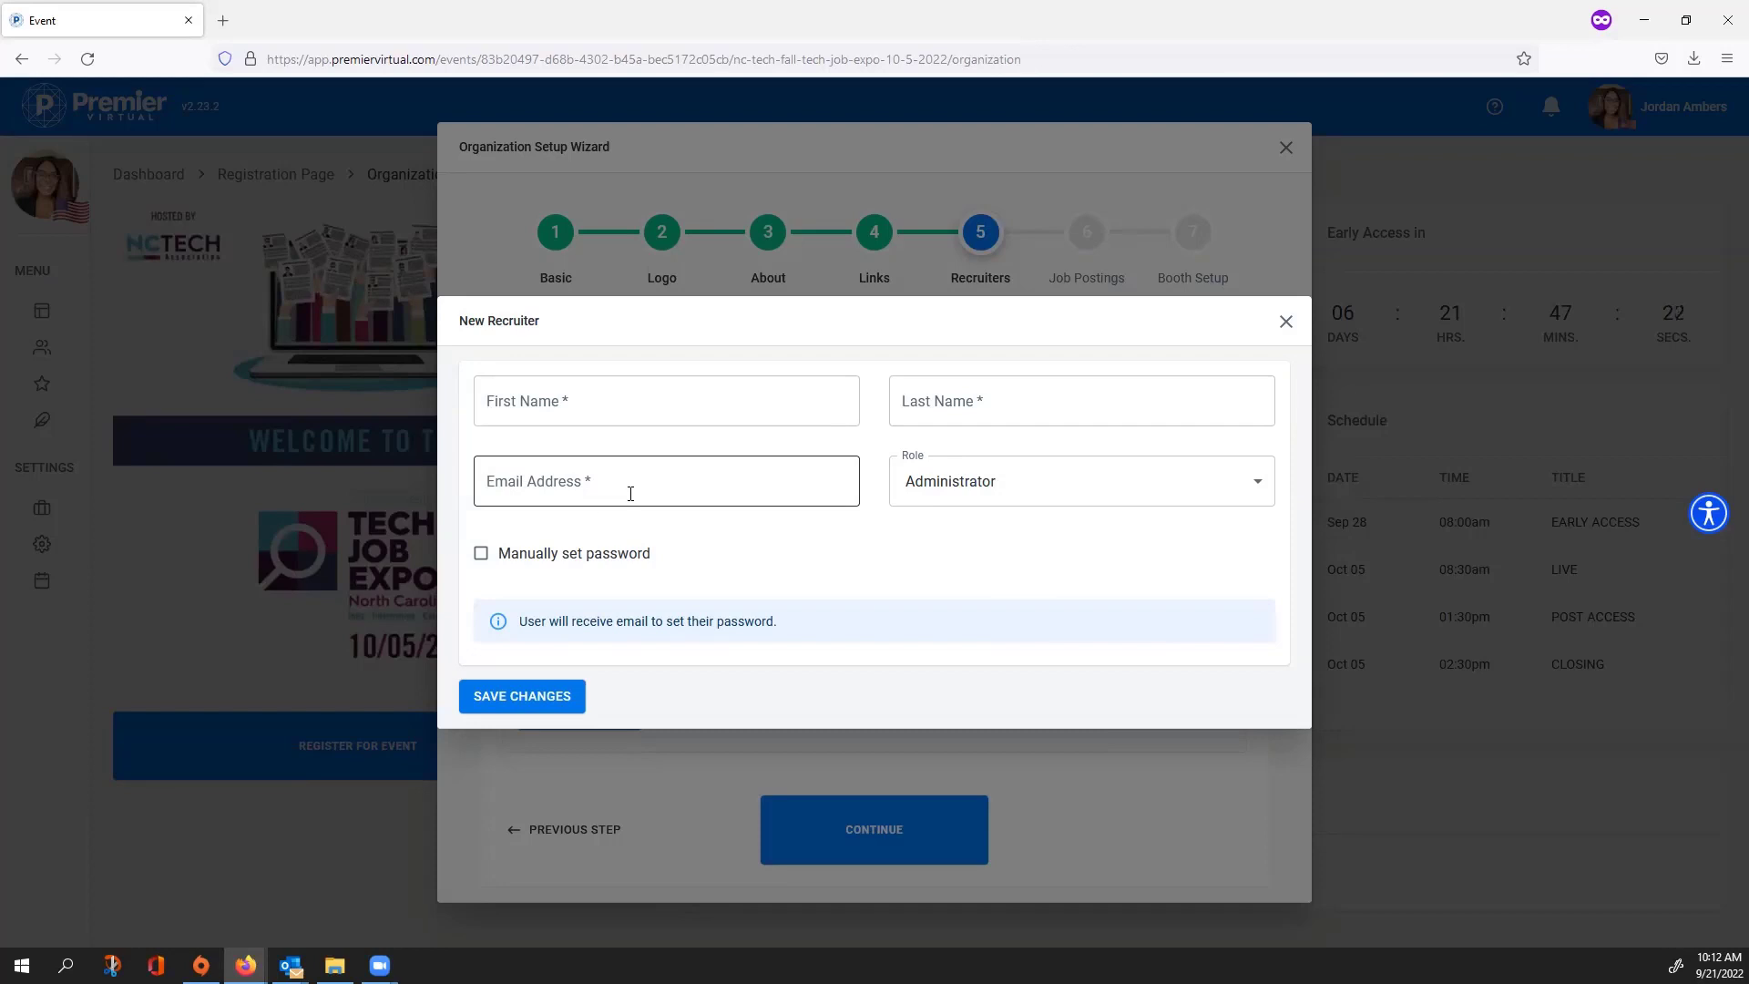
click(578, 553)
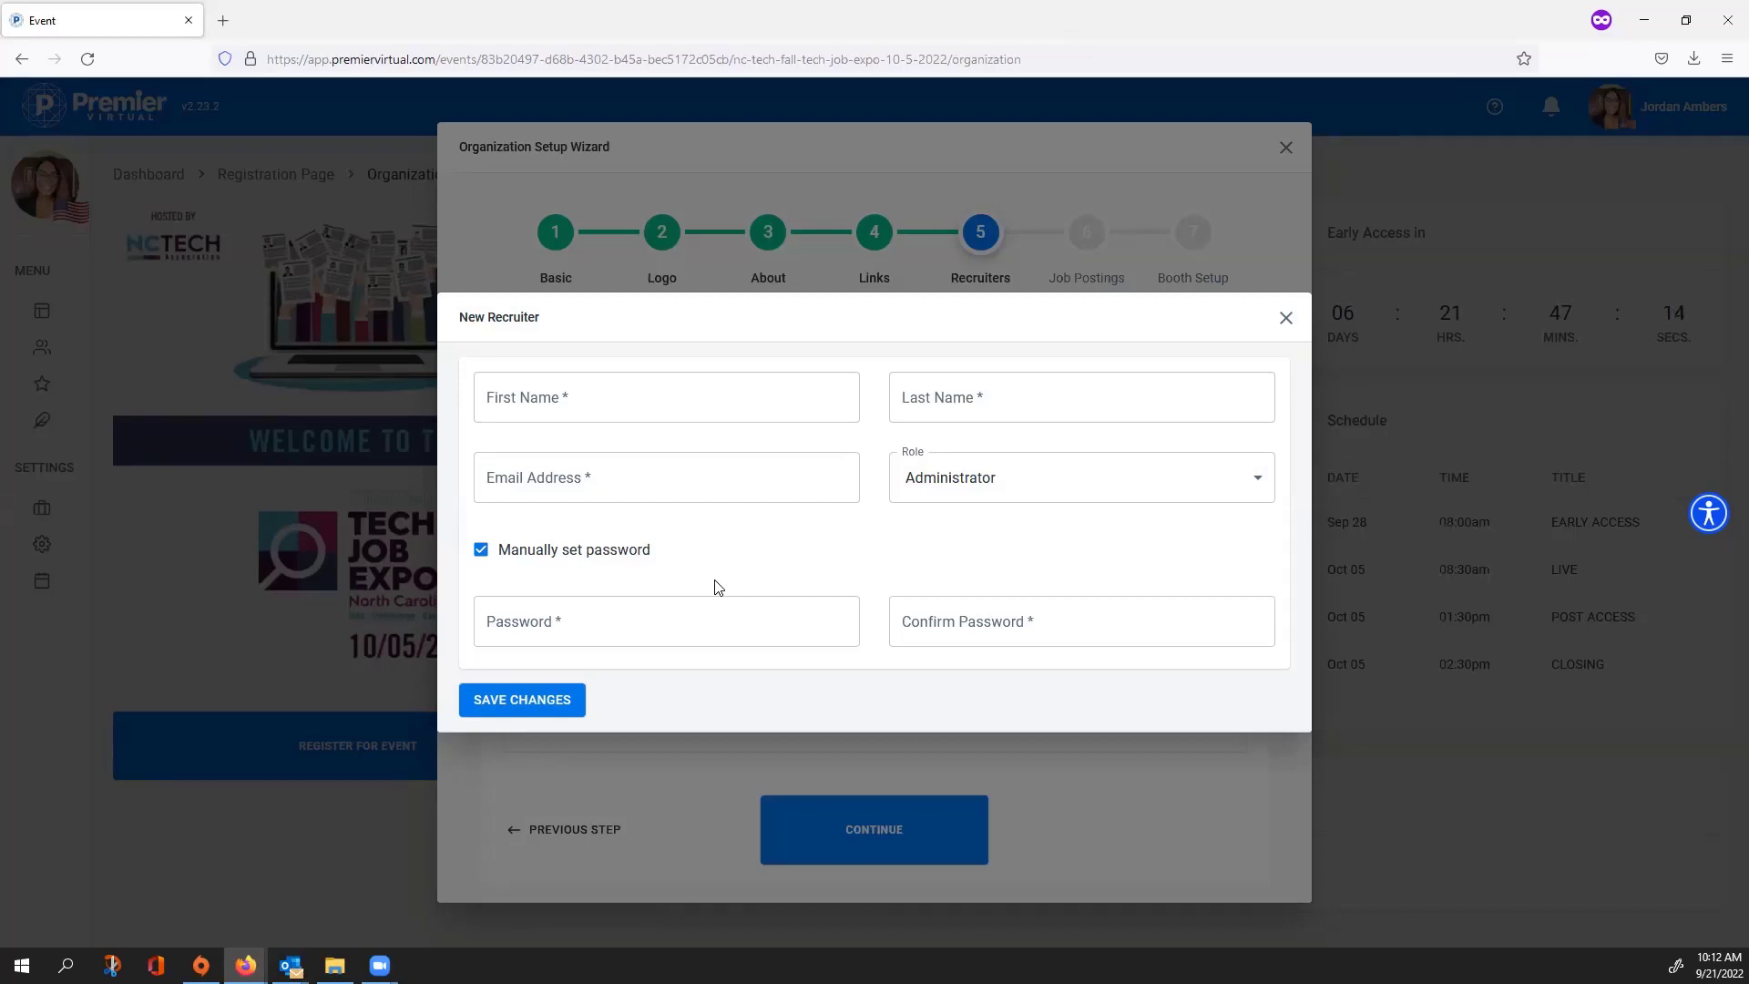
click(1285, 317)
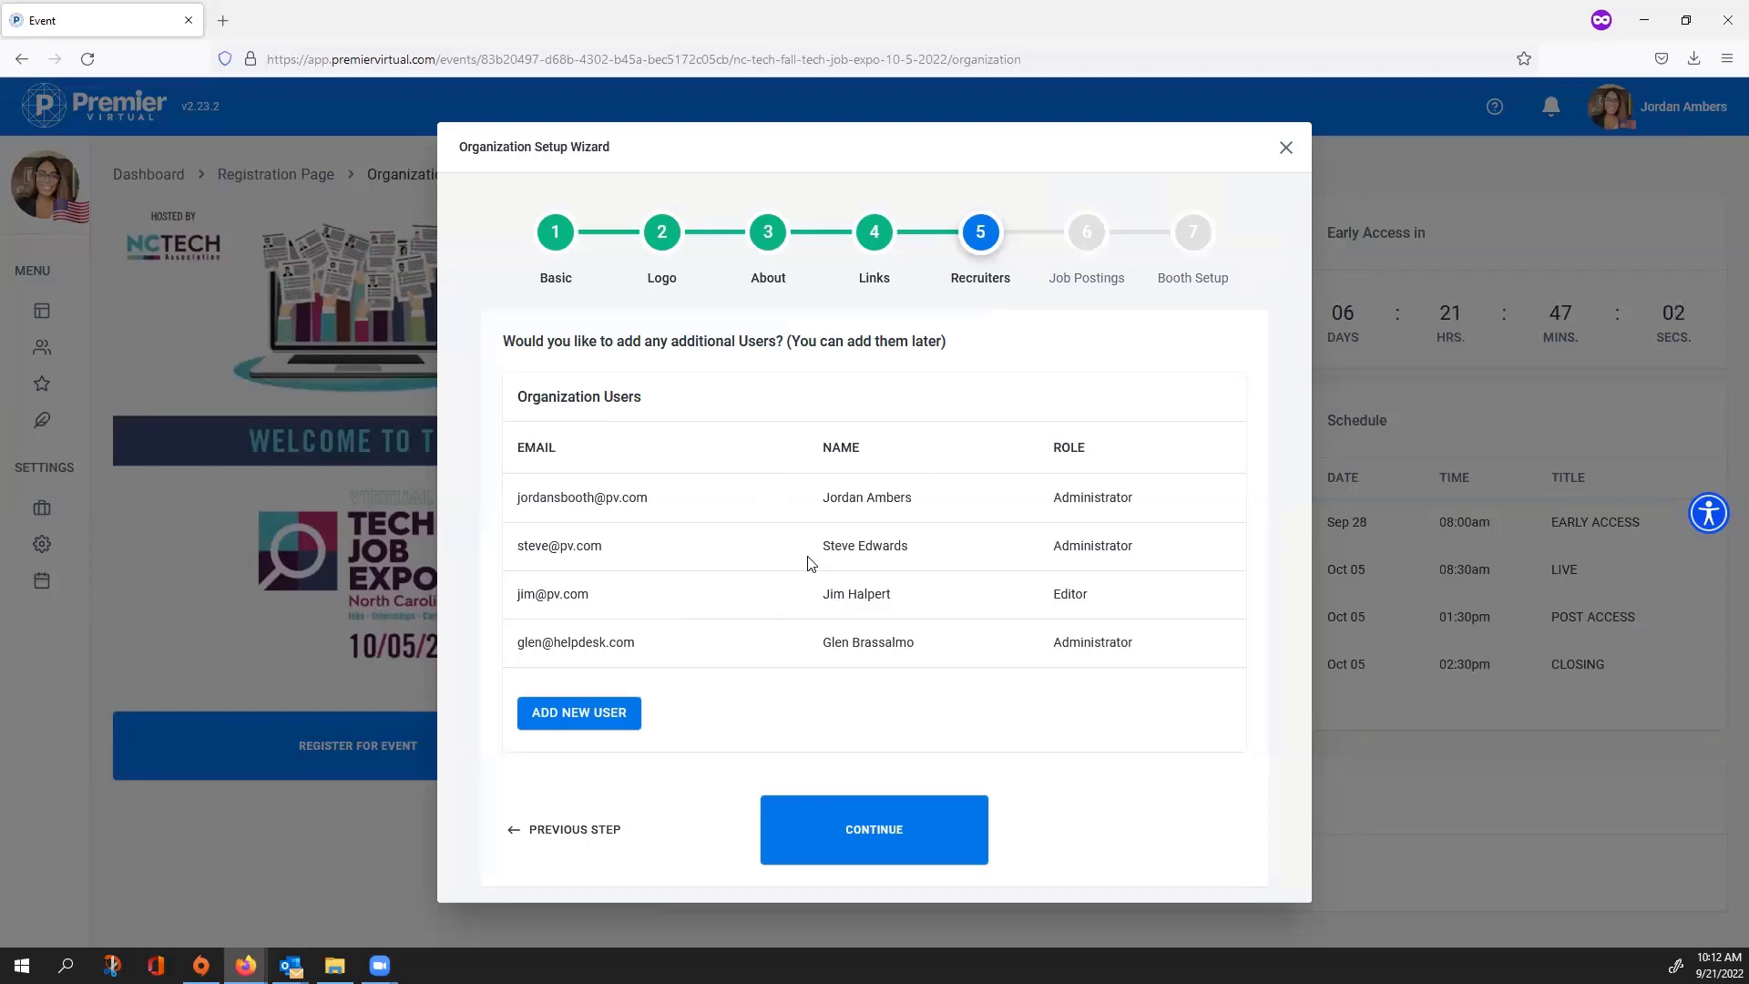
Step: Continue to the job postings stage, start a new job posting, and check its job title field
click(966, 804)
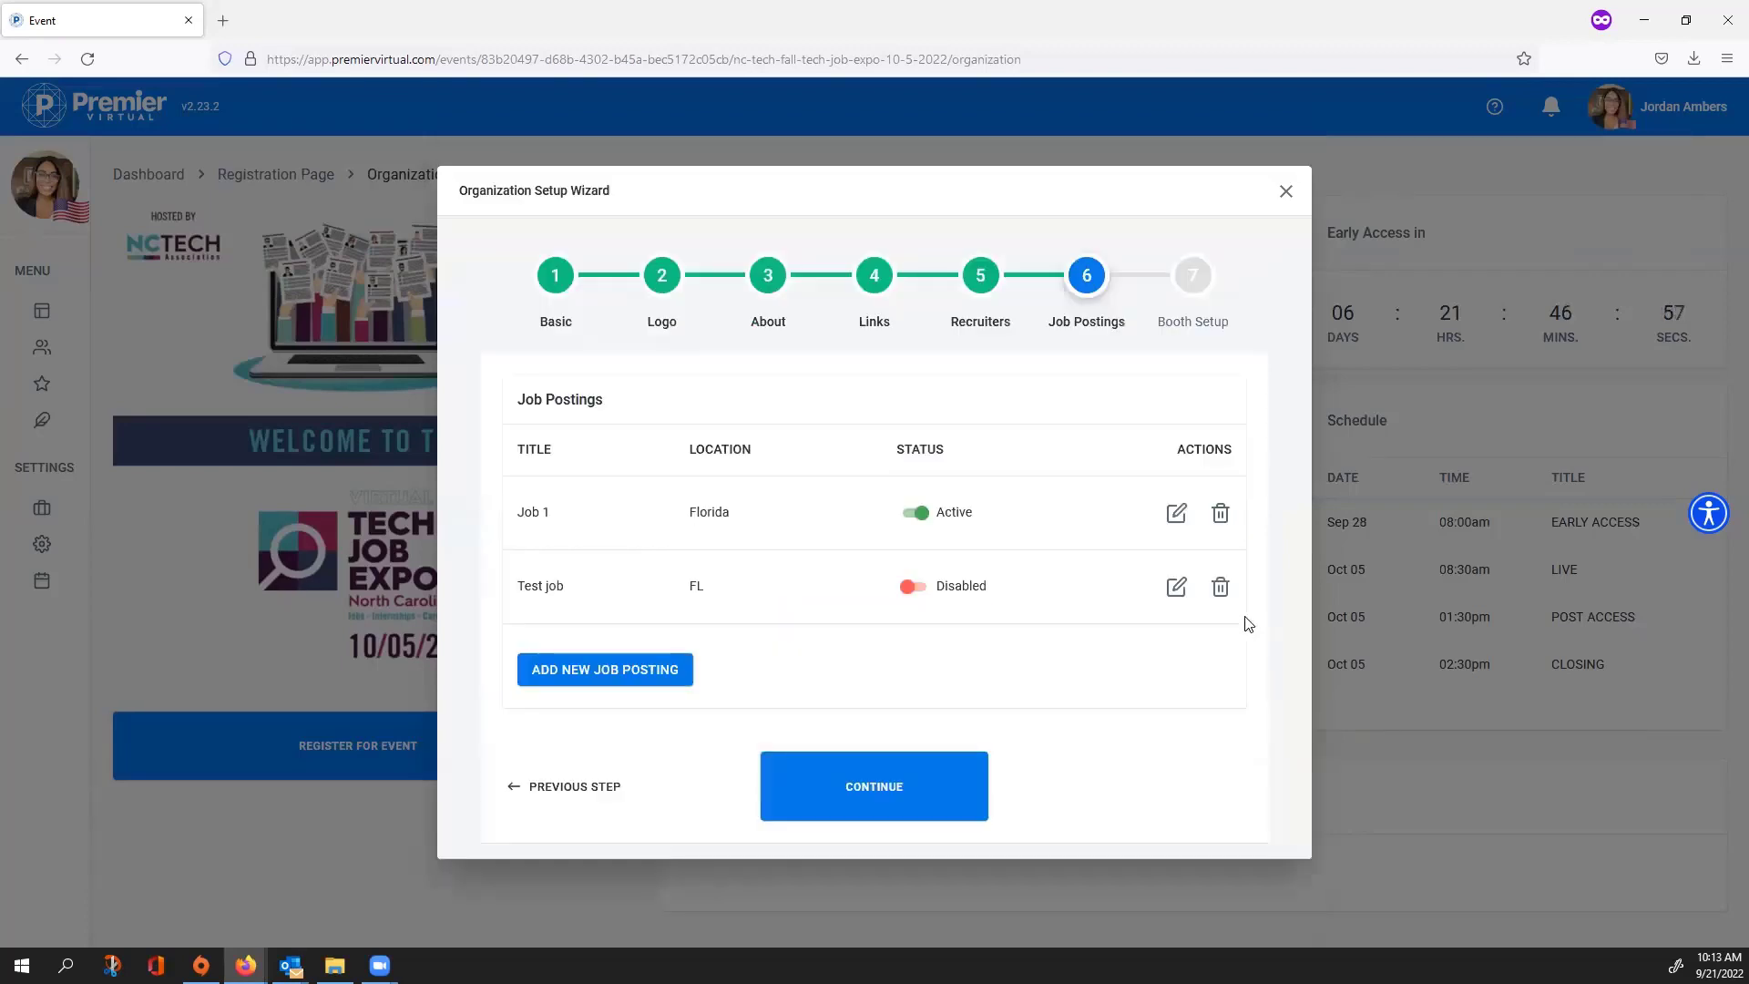
click(605, 670)
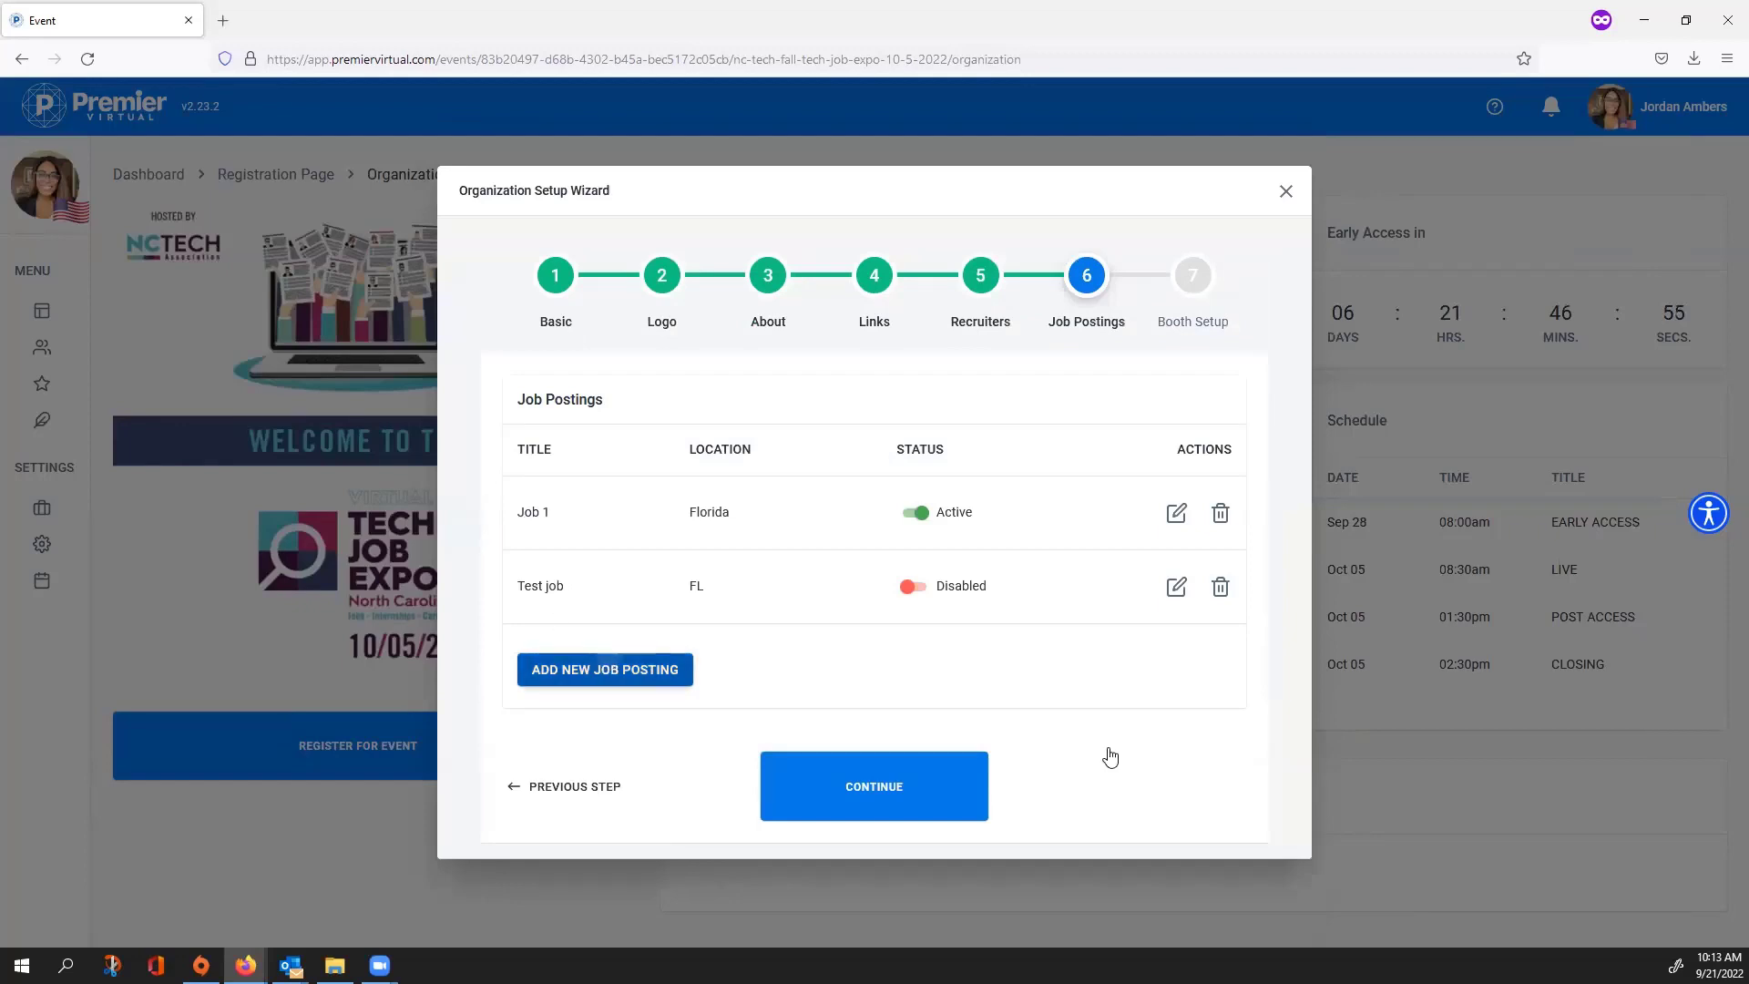
click(671, 337)
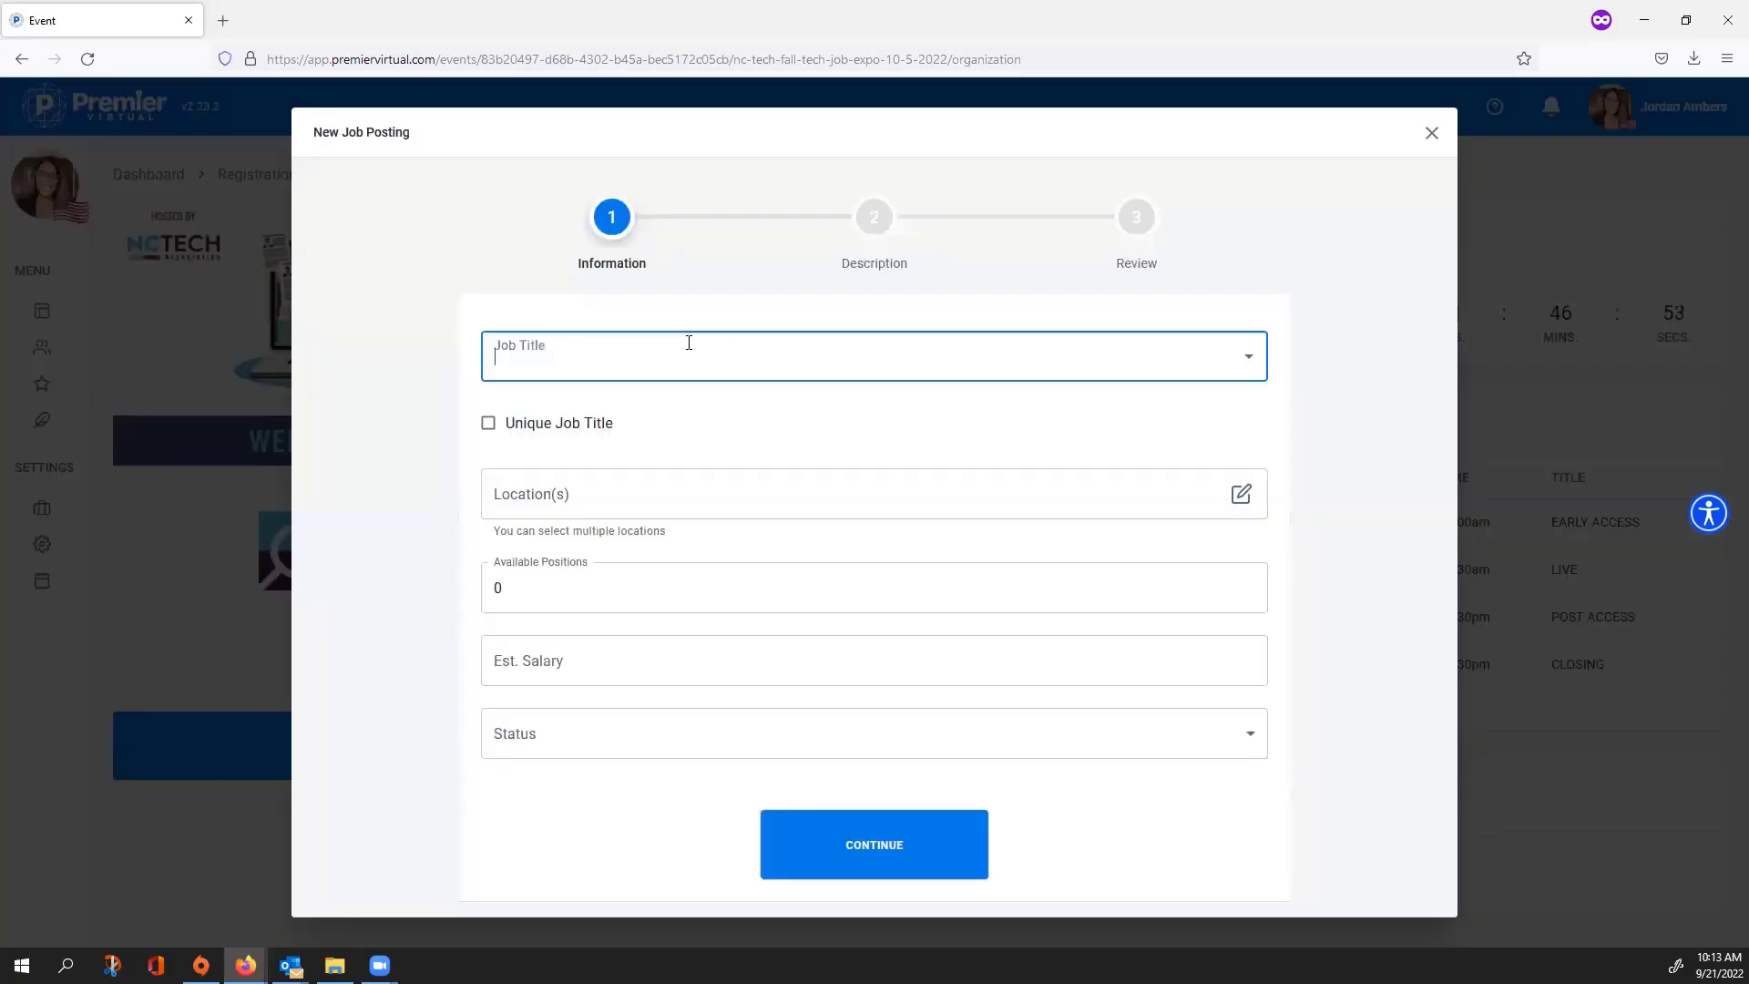
click(1252, 364)
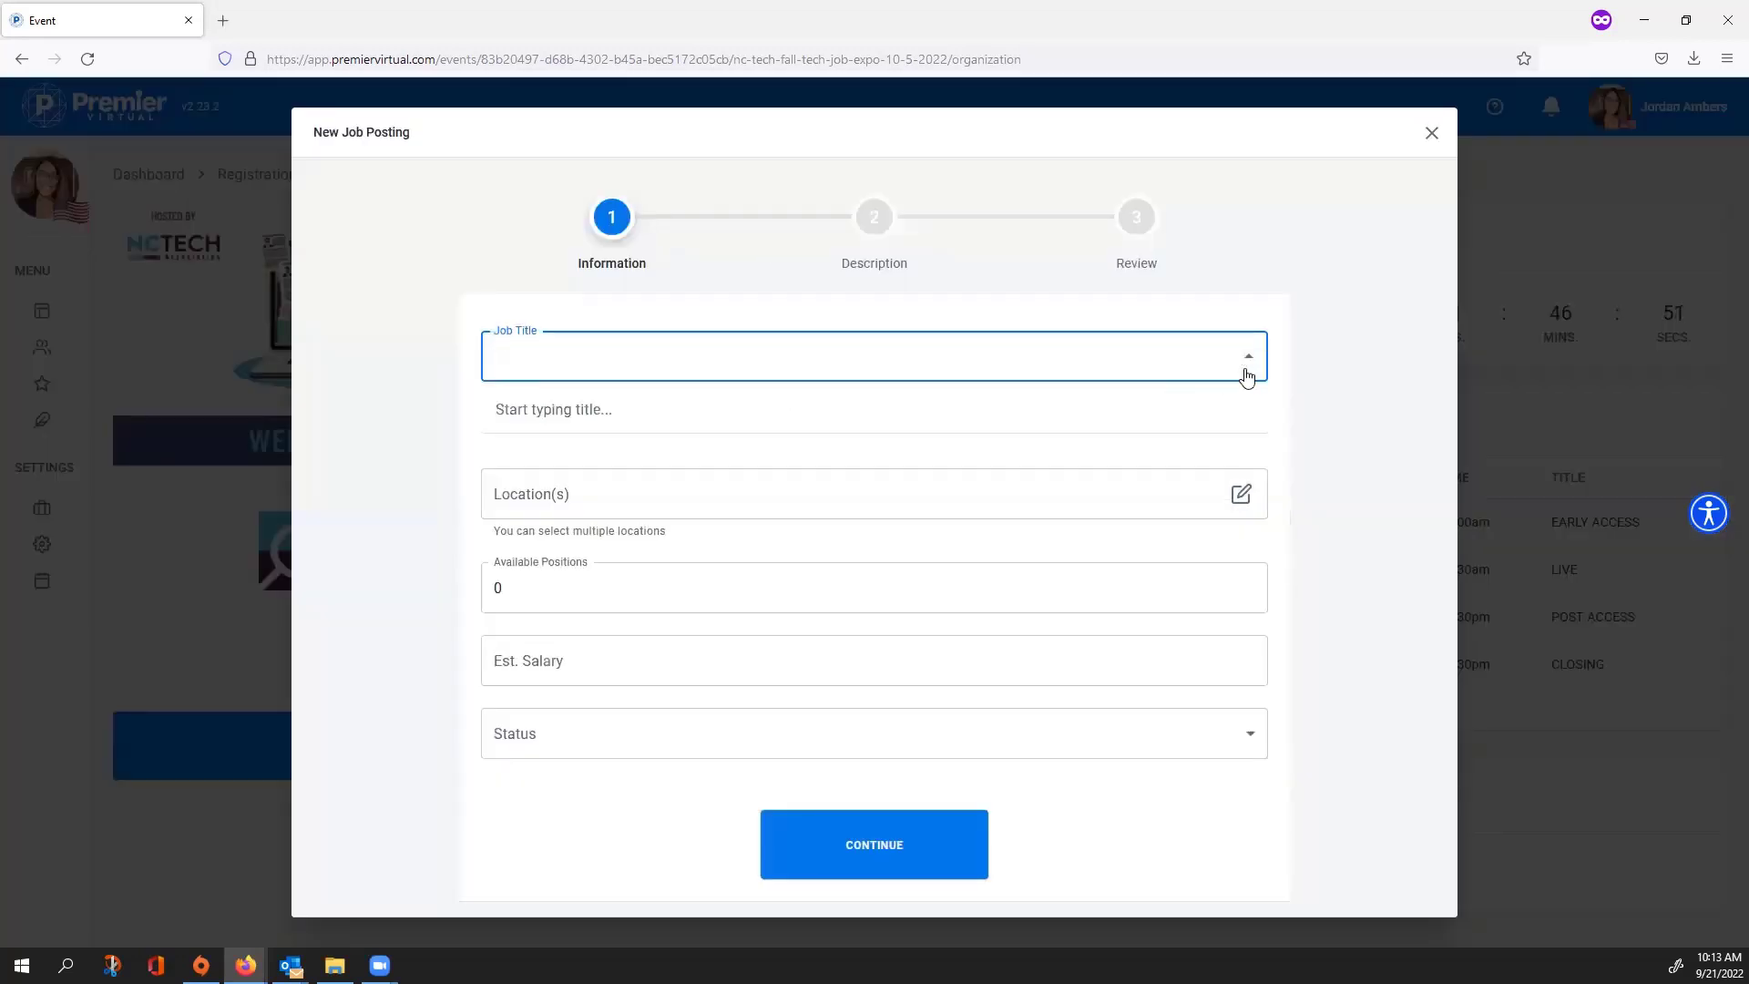
click(1140, 359)
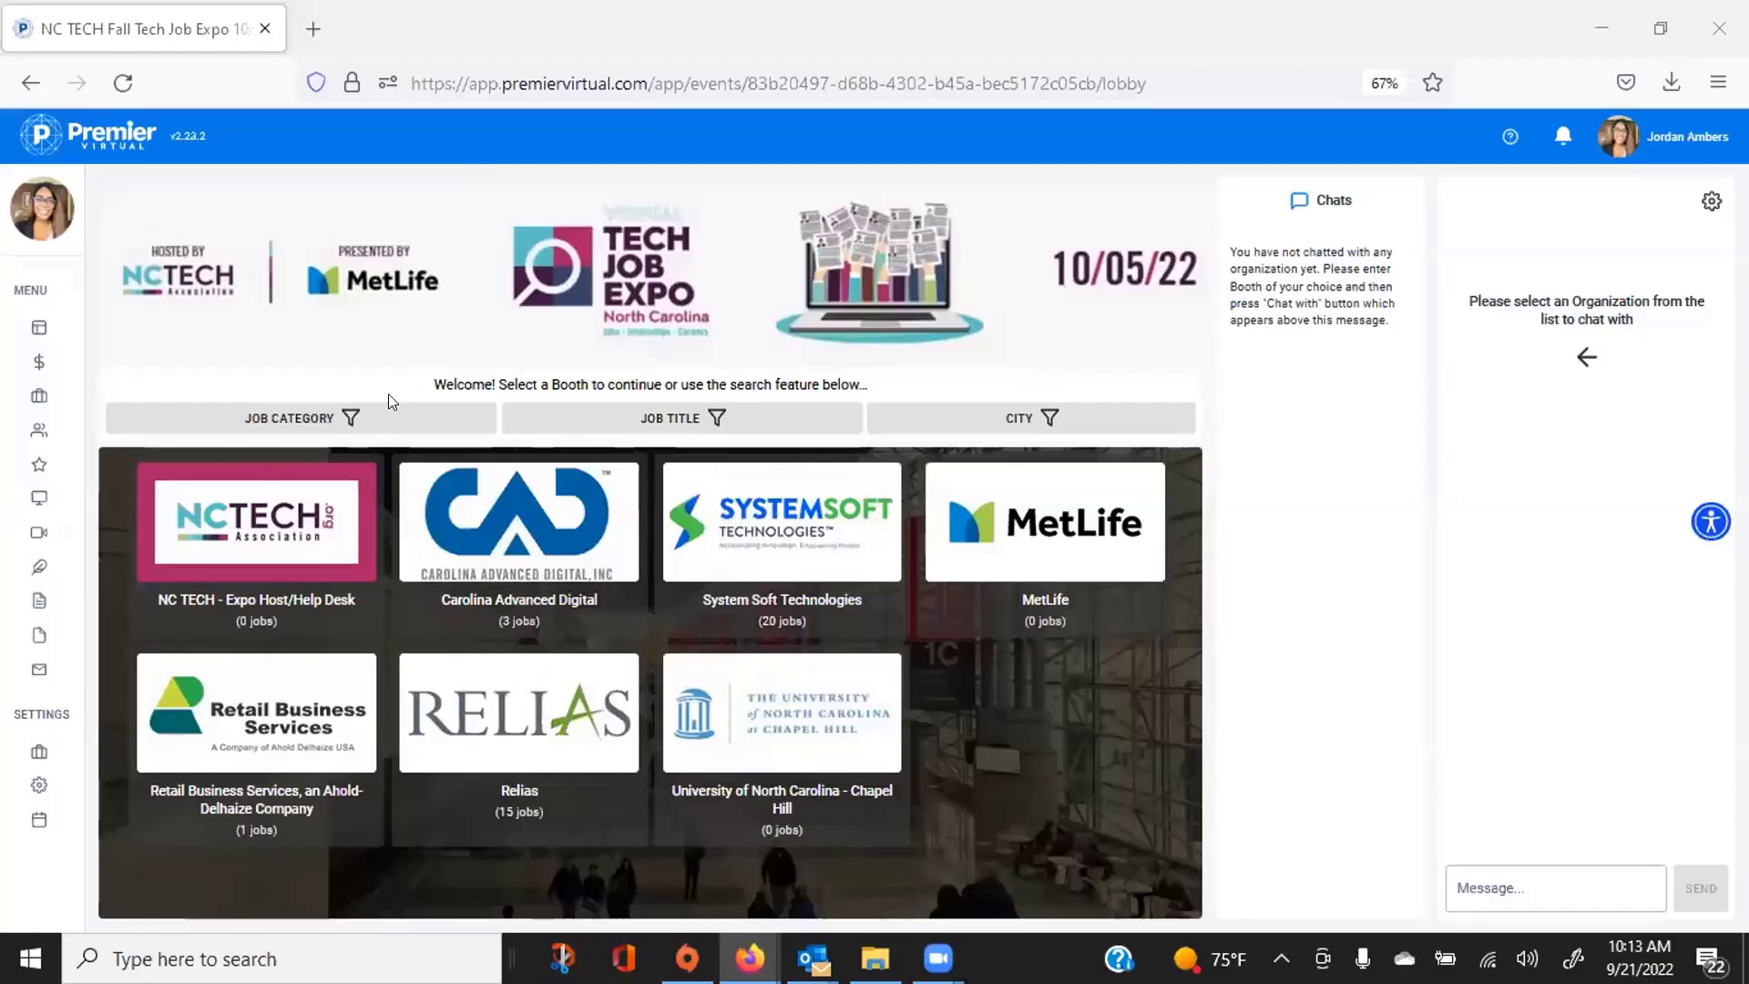
Step: Examine the event lobby's job category, job title and city filters without applying any of them
click(349, 420)
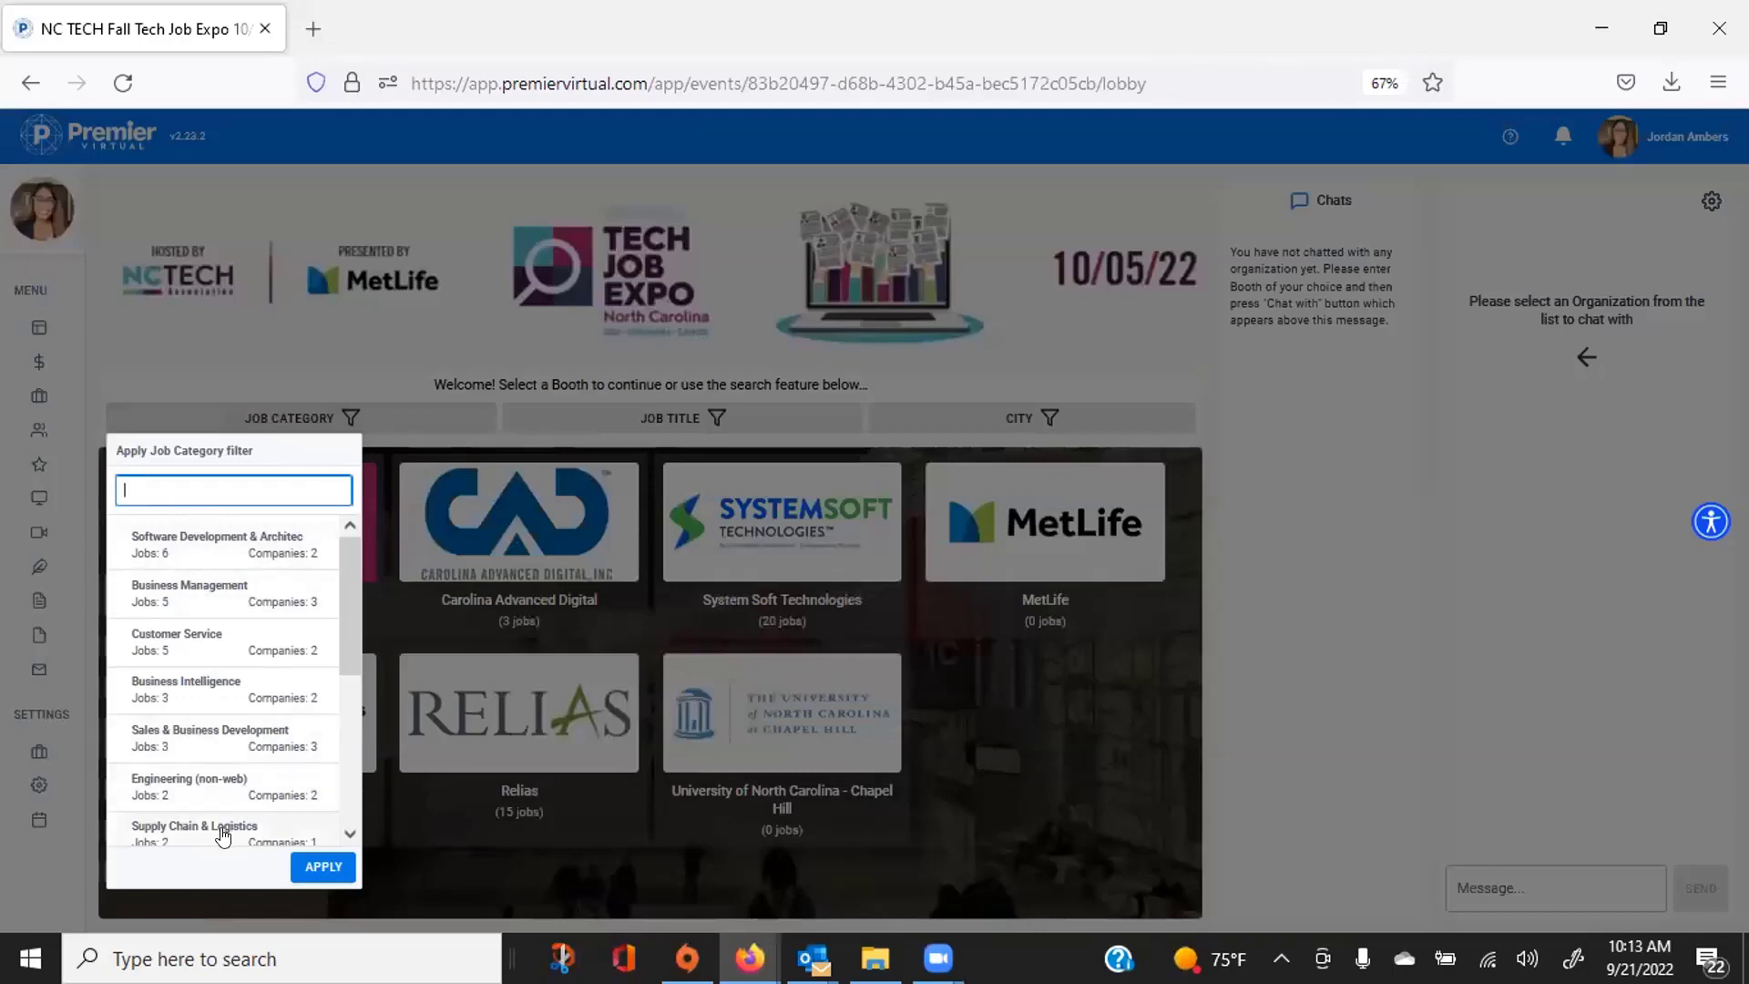
click(668, 428)
click(667, 425)
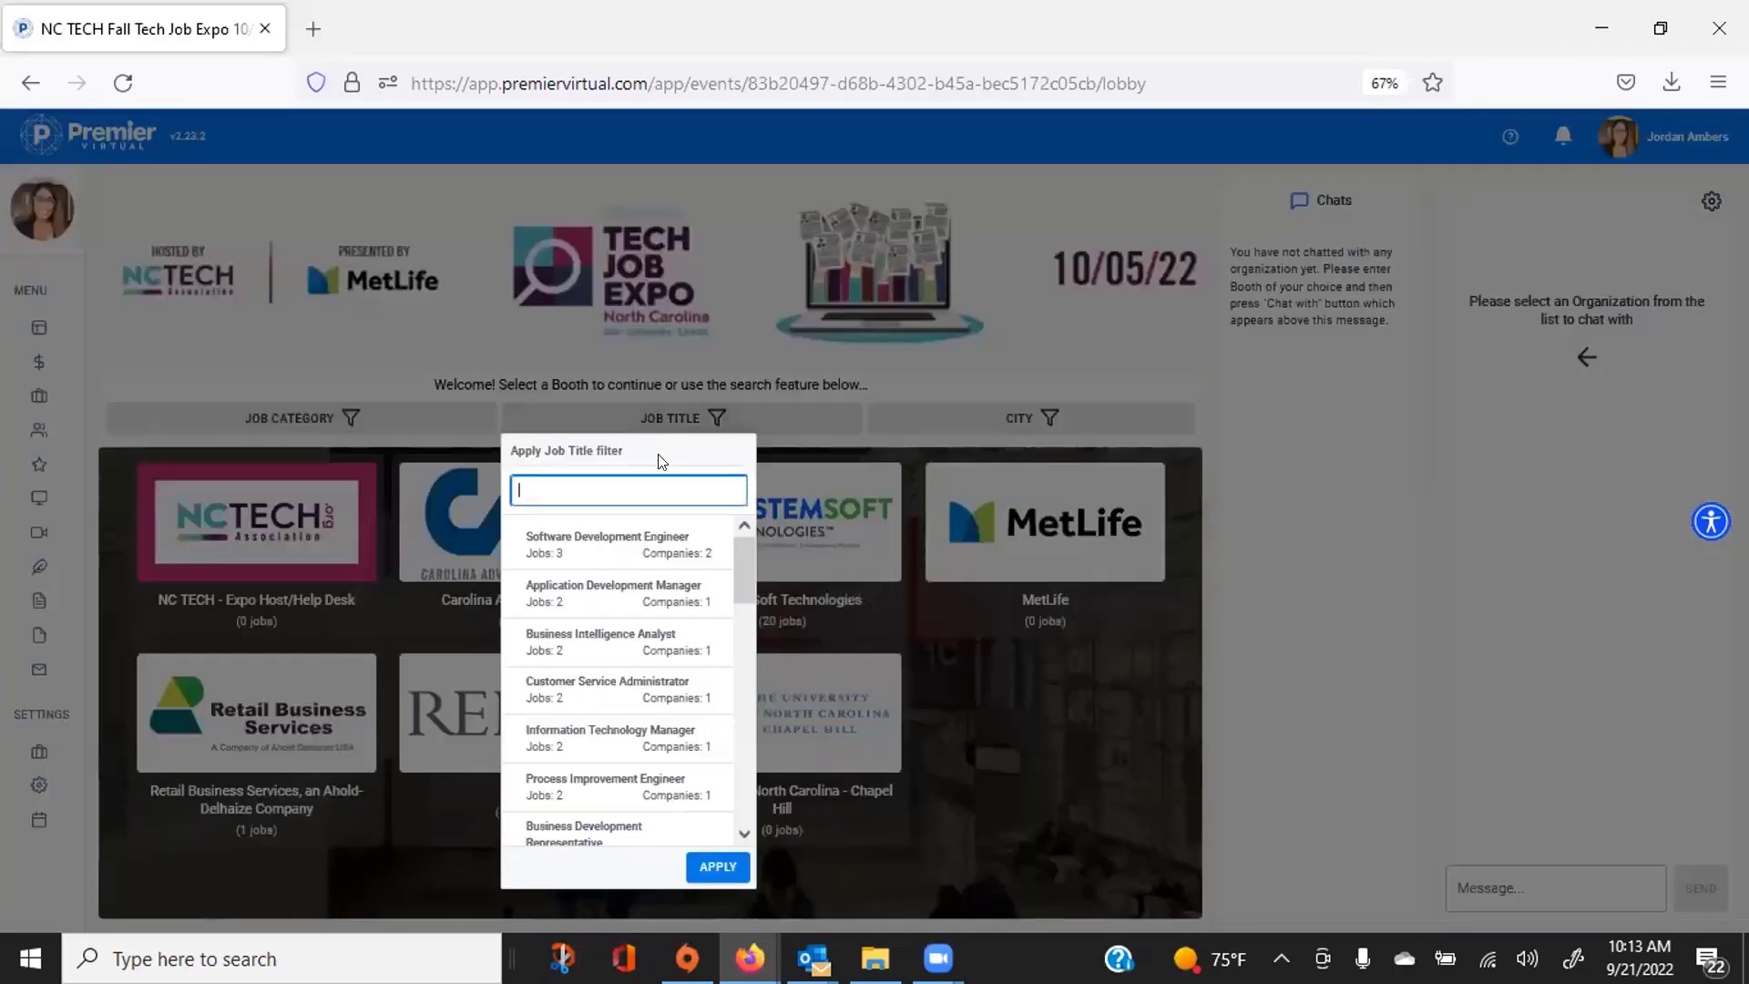
click(824, 379)
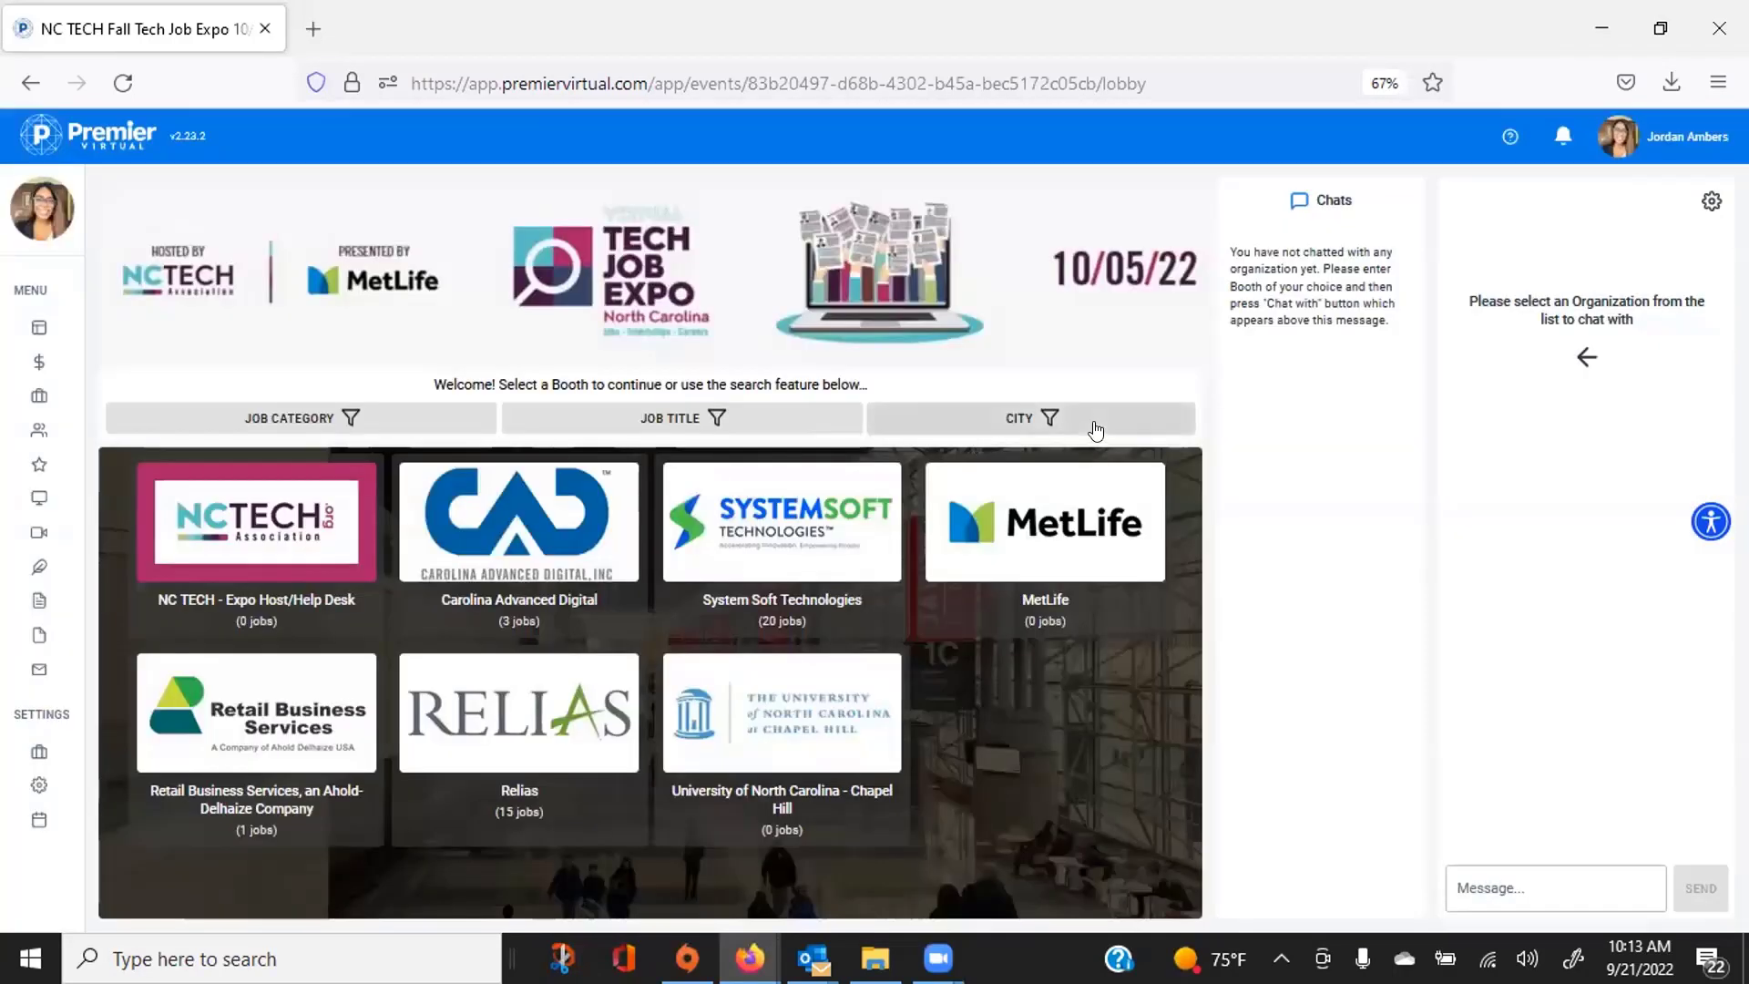
click(1093, 428)
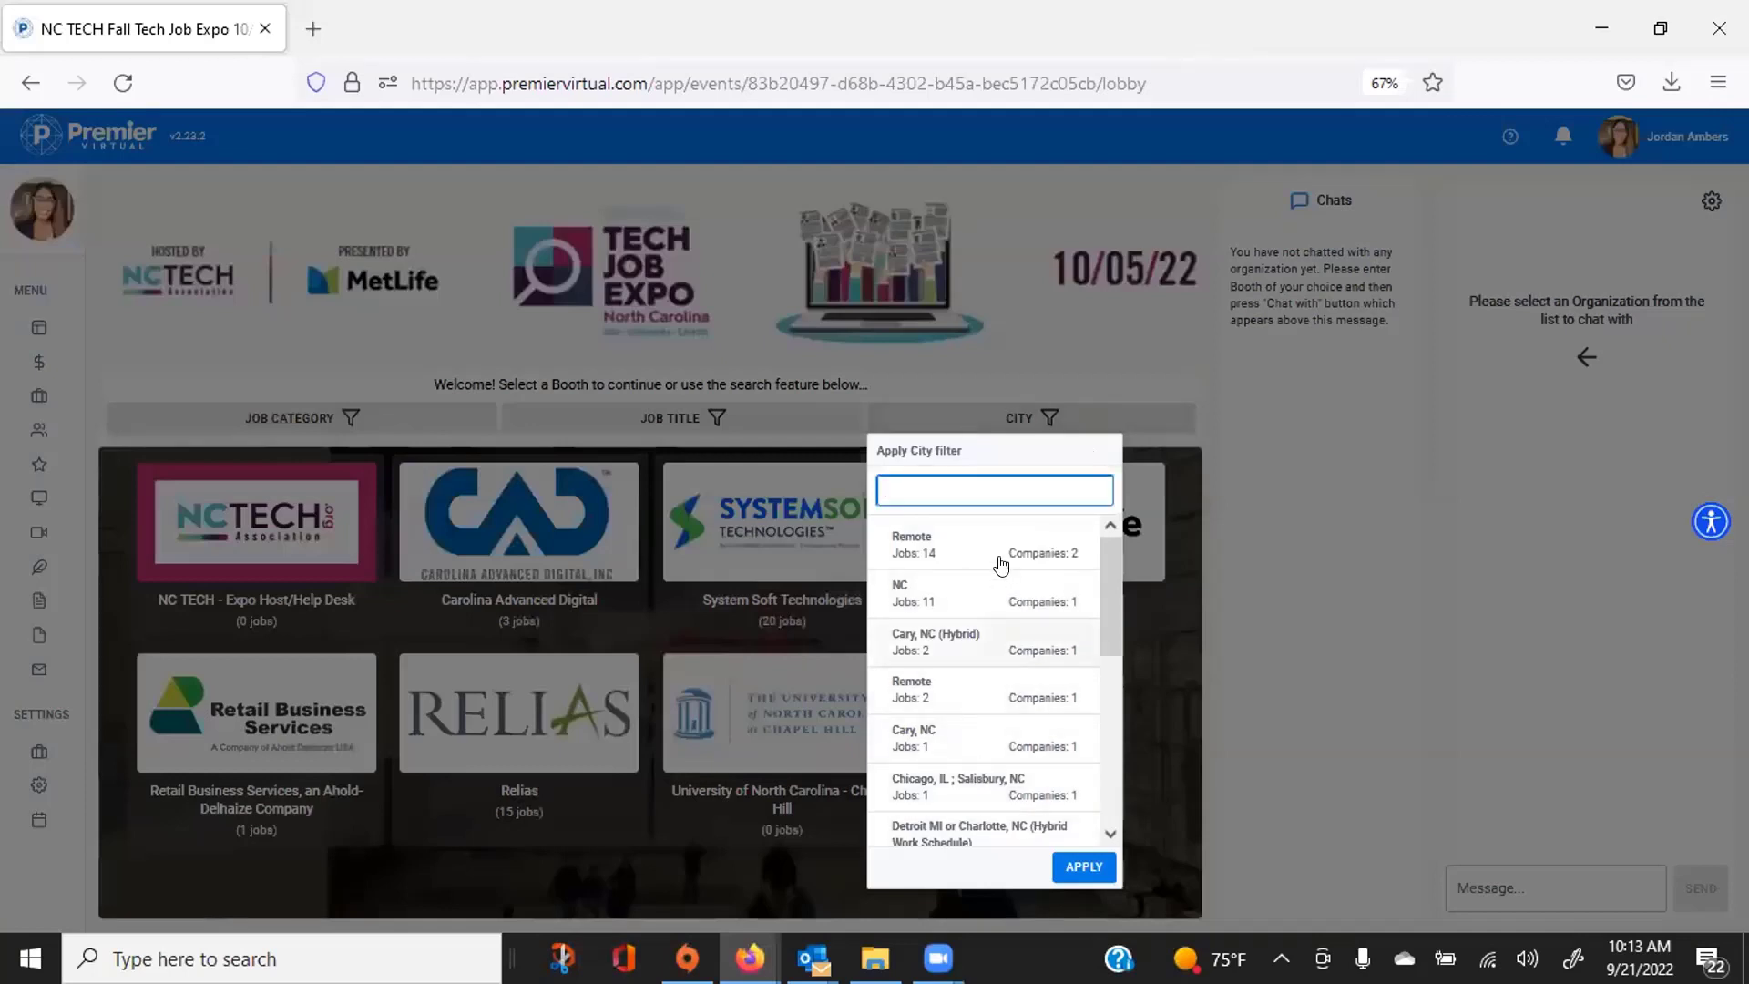
click(1109, 357)
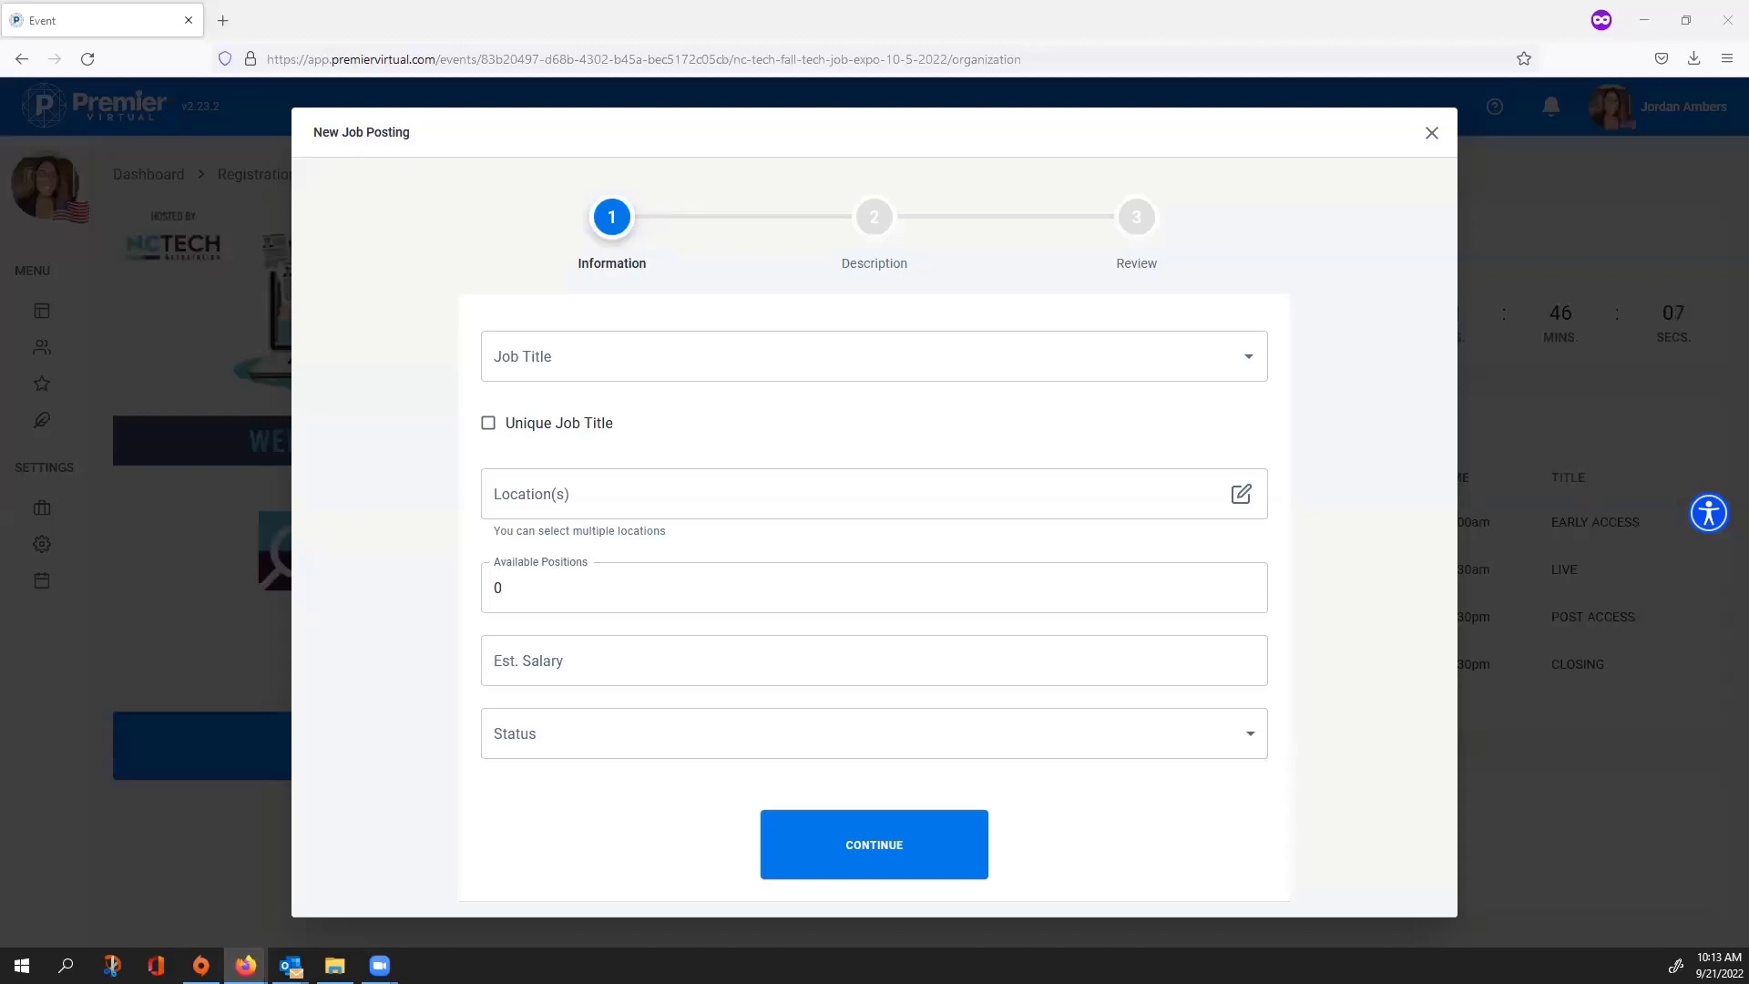
Step: Enable a unique job title for the new job posting
click(804, 350)
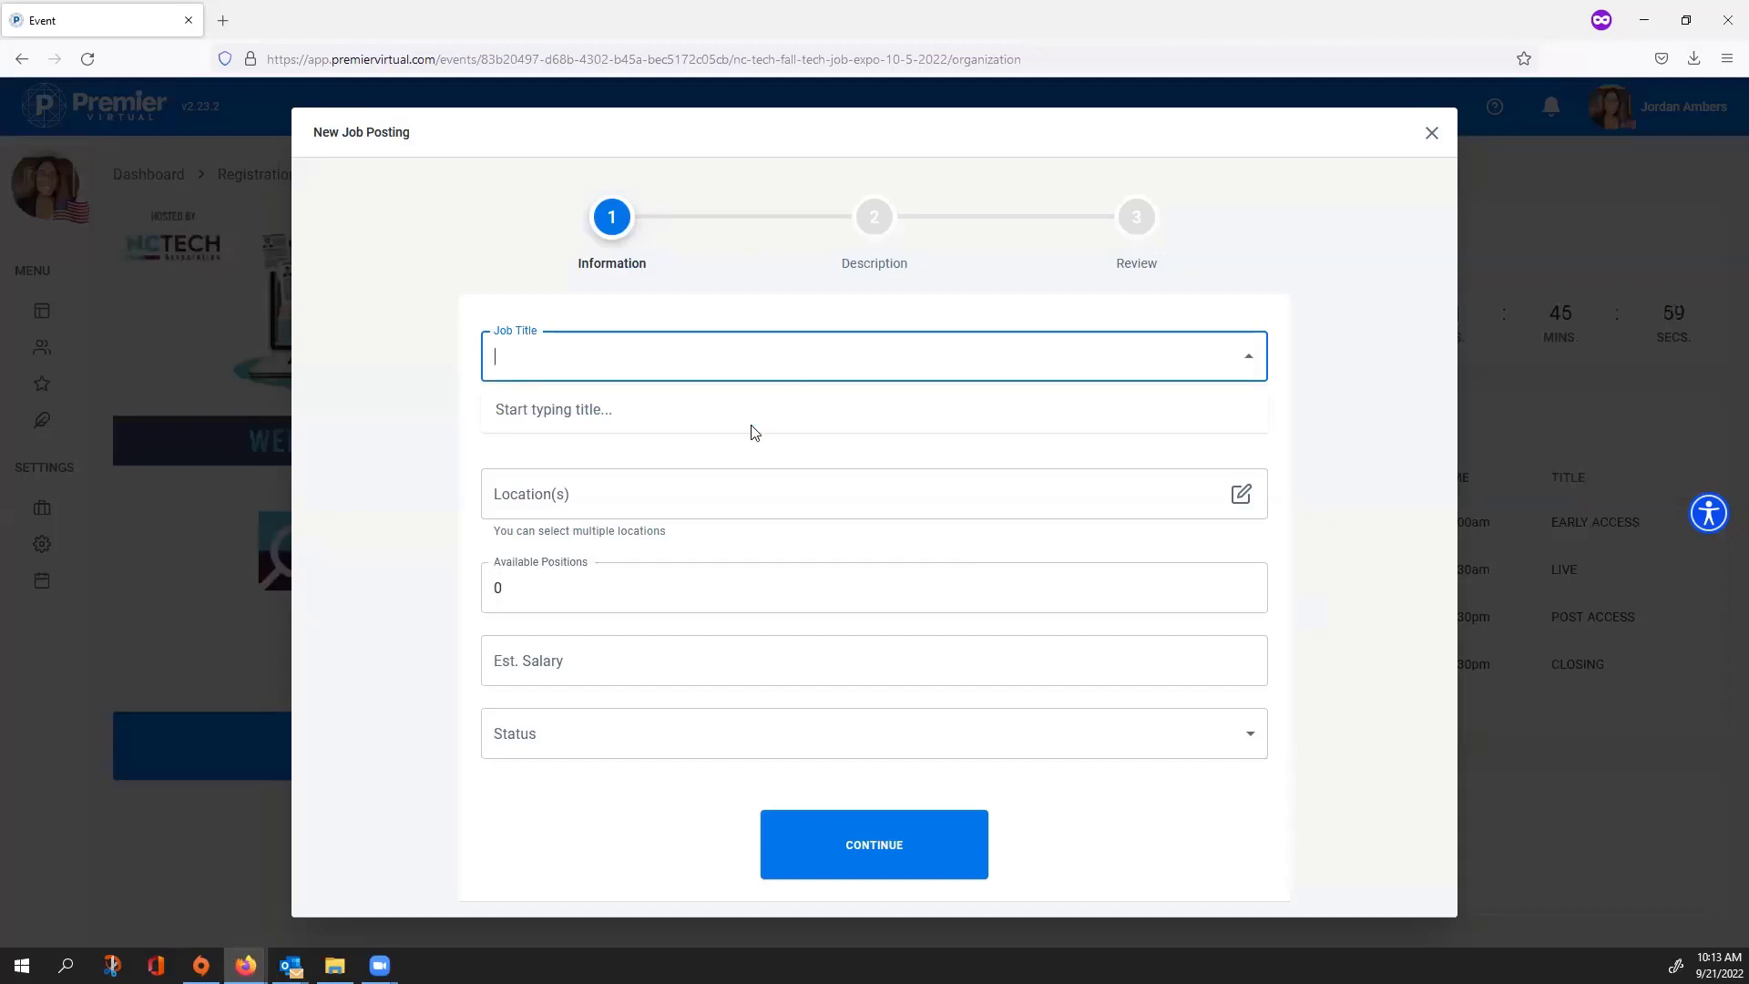
click(478, 465)
click(533, 427)
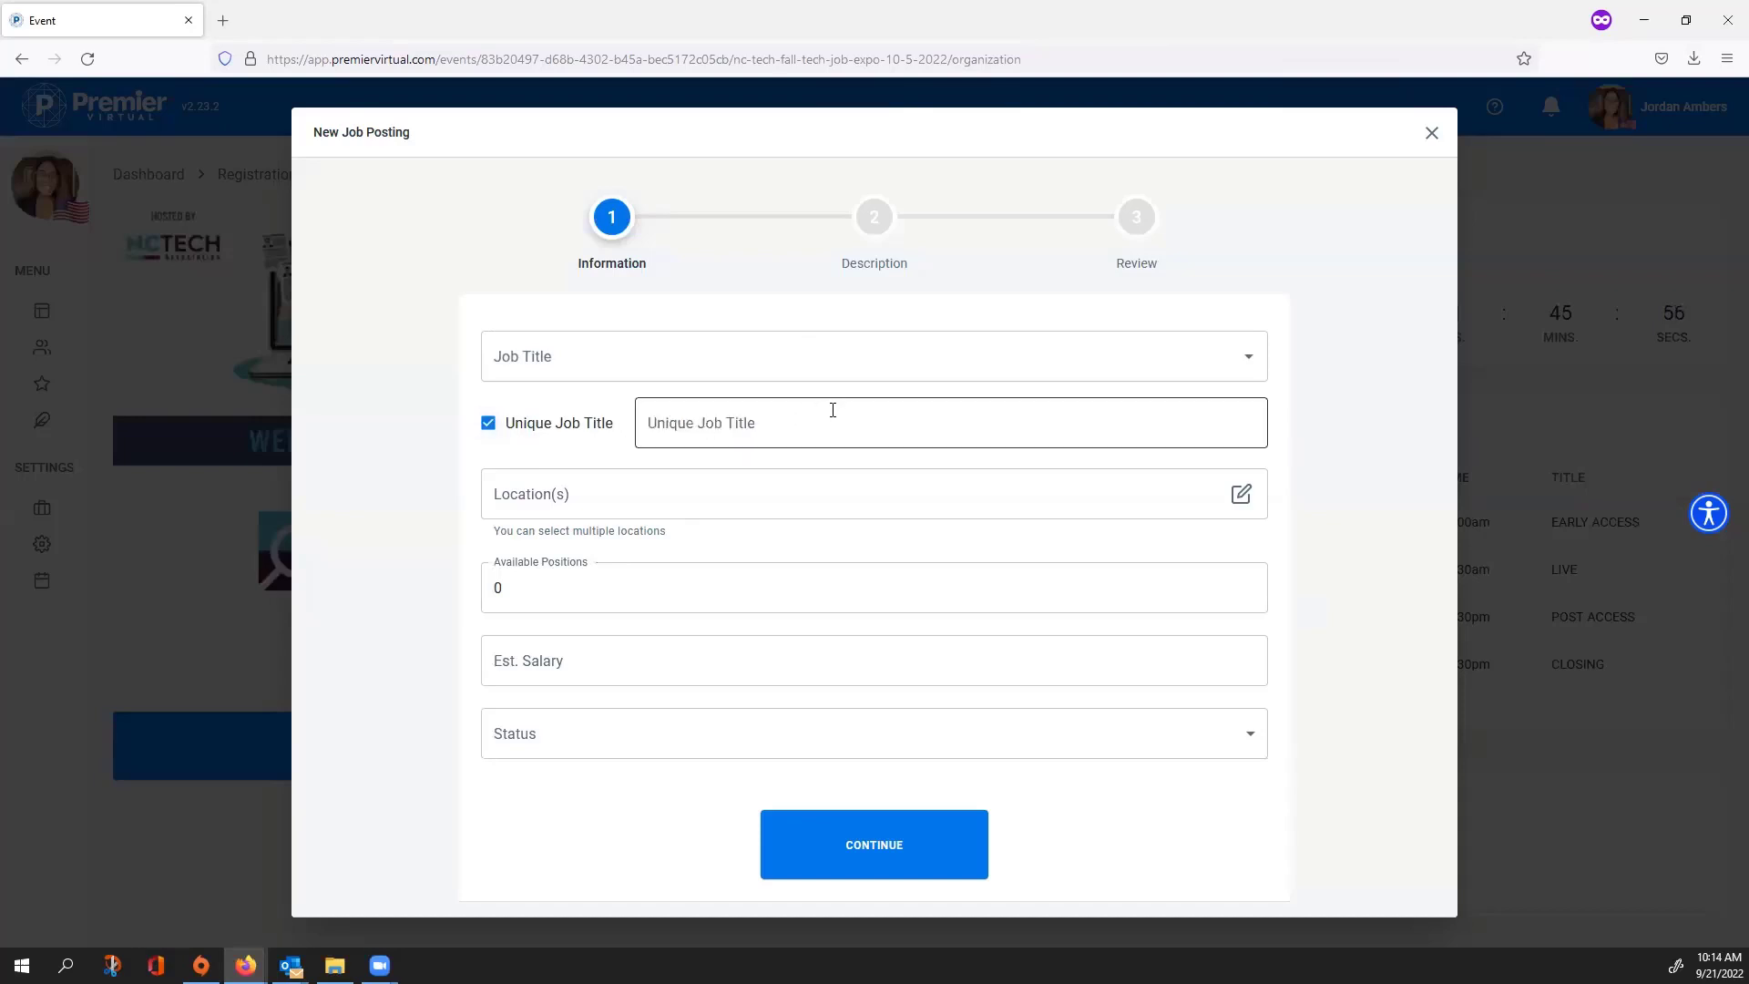
Step: Search the job title suggestions for "Customer Service", look through the matches, and check the unique title field without choosing a title
click(750, 356)
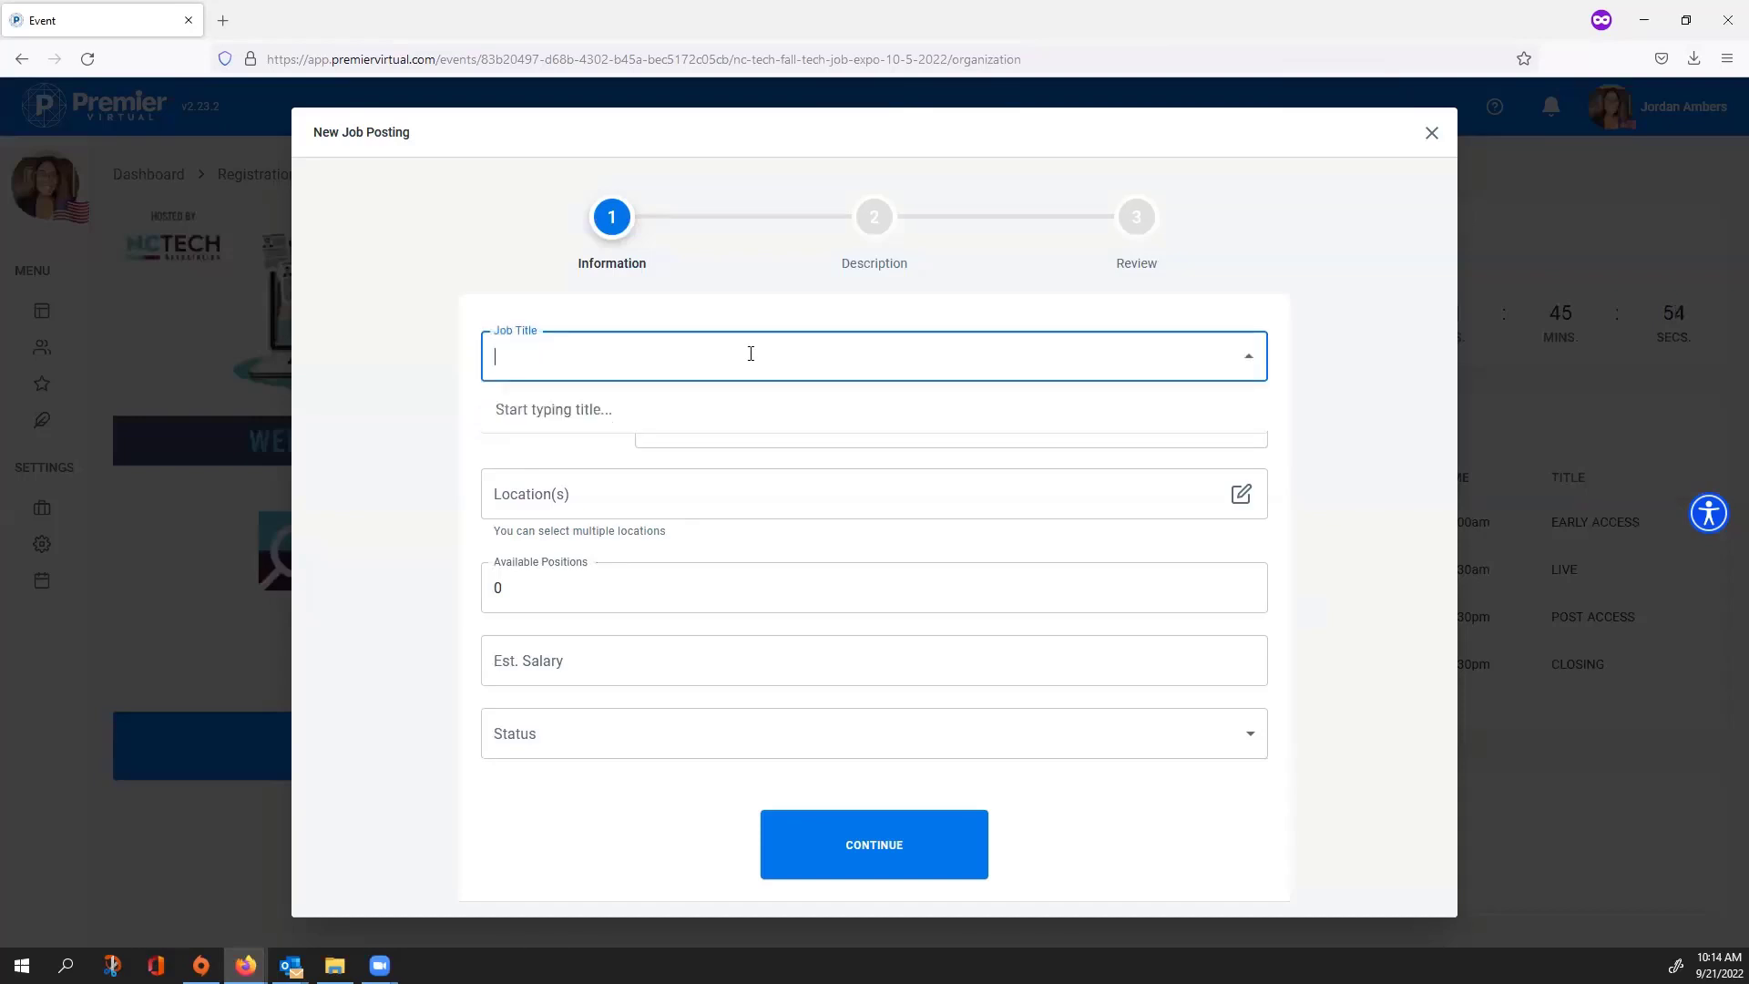
text(Customer)
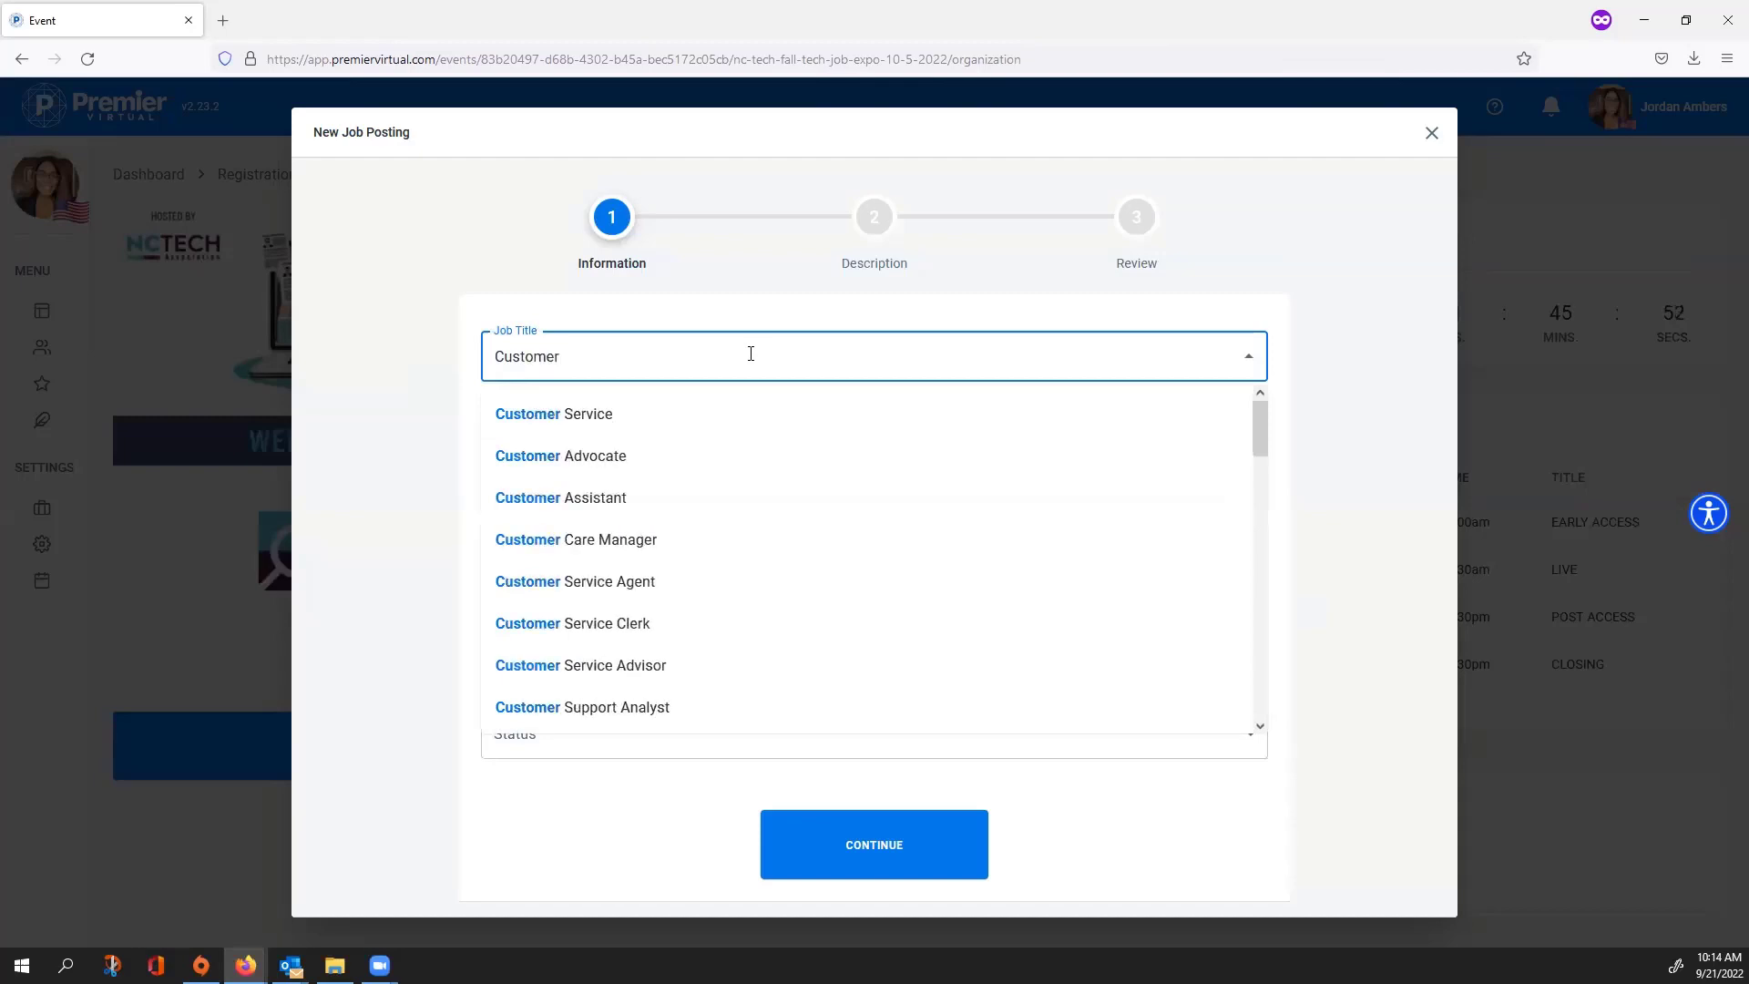
text( Service)
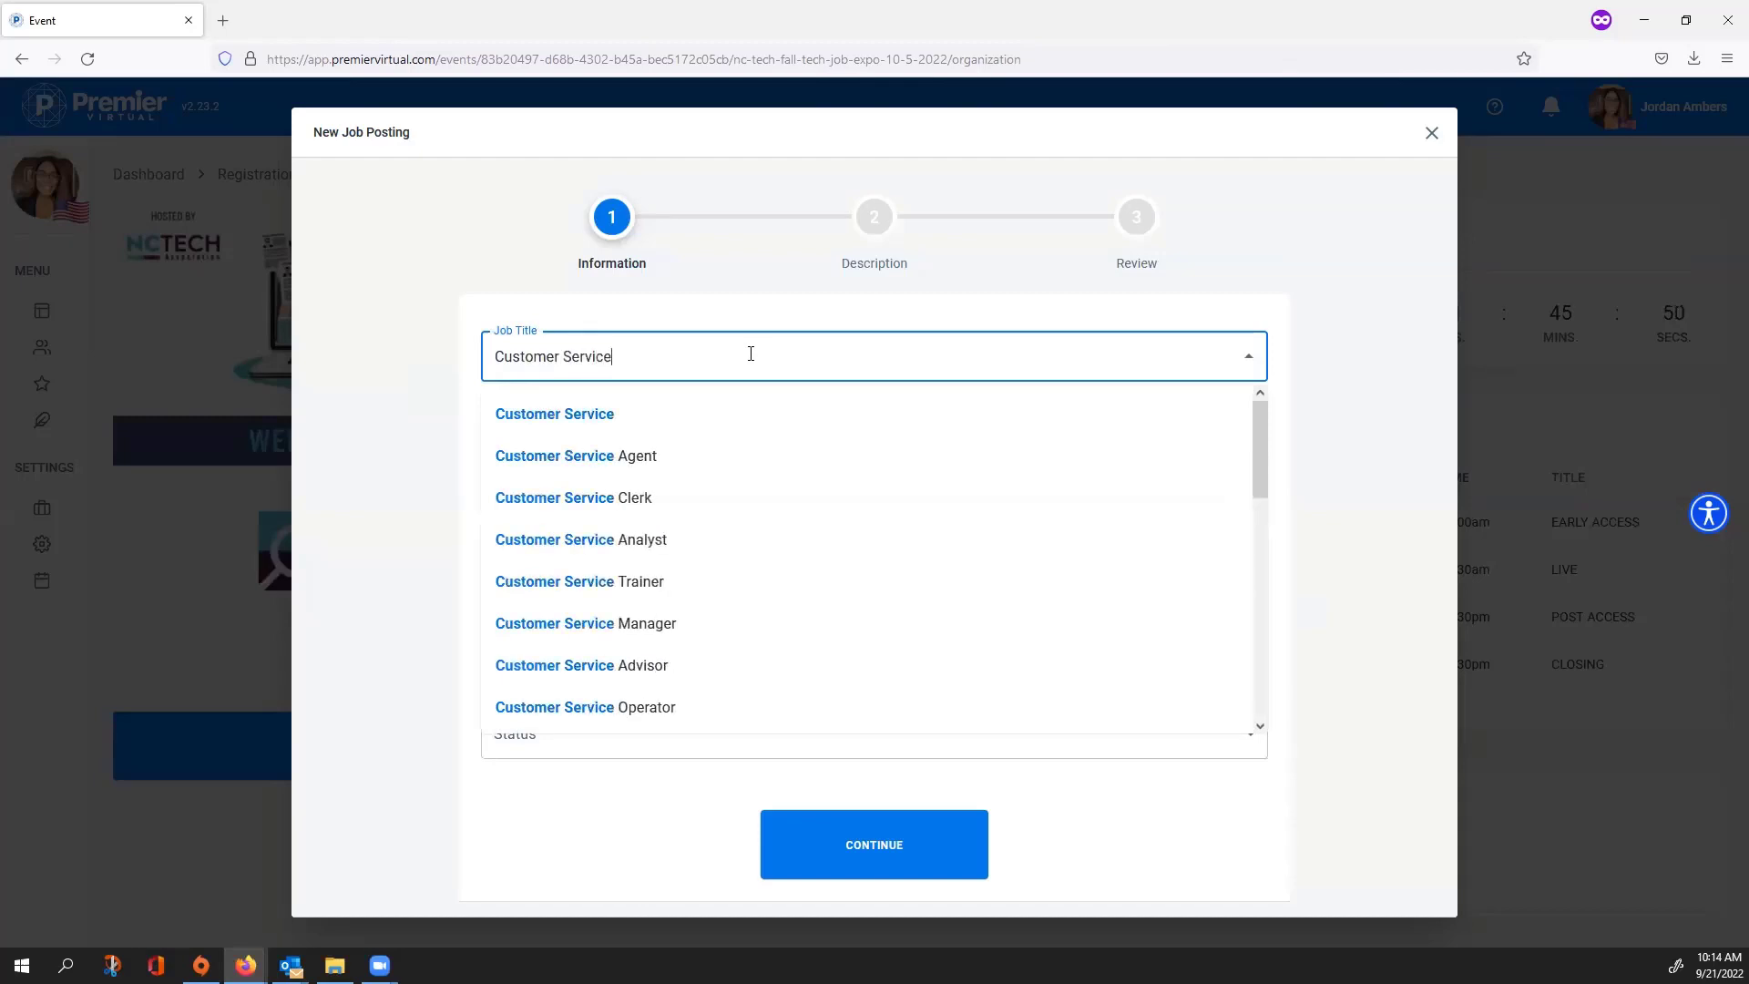
scroll(729, 583, down, 6)
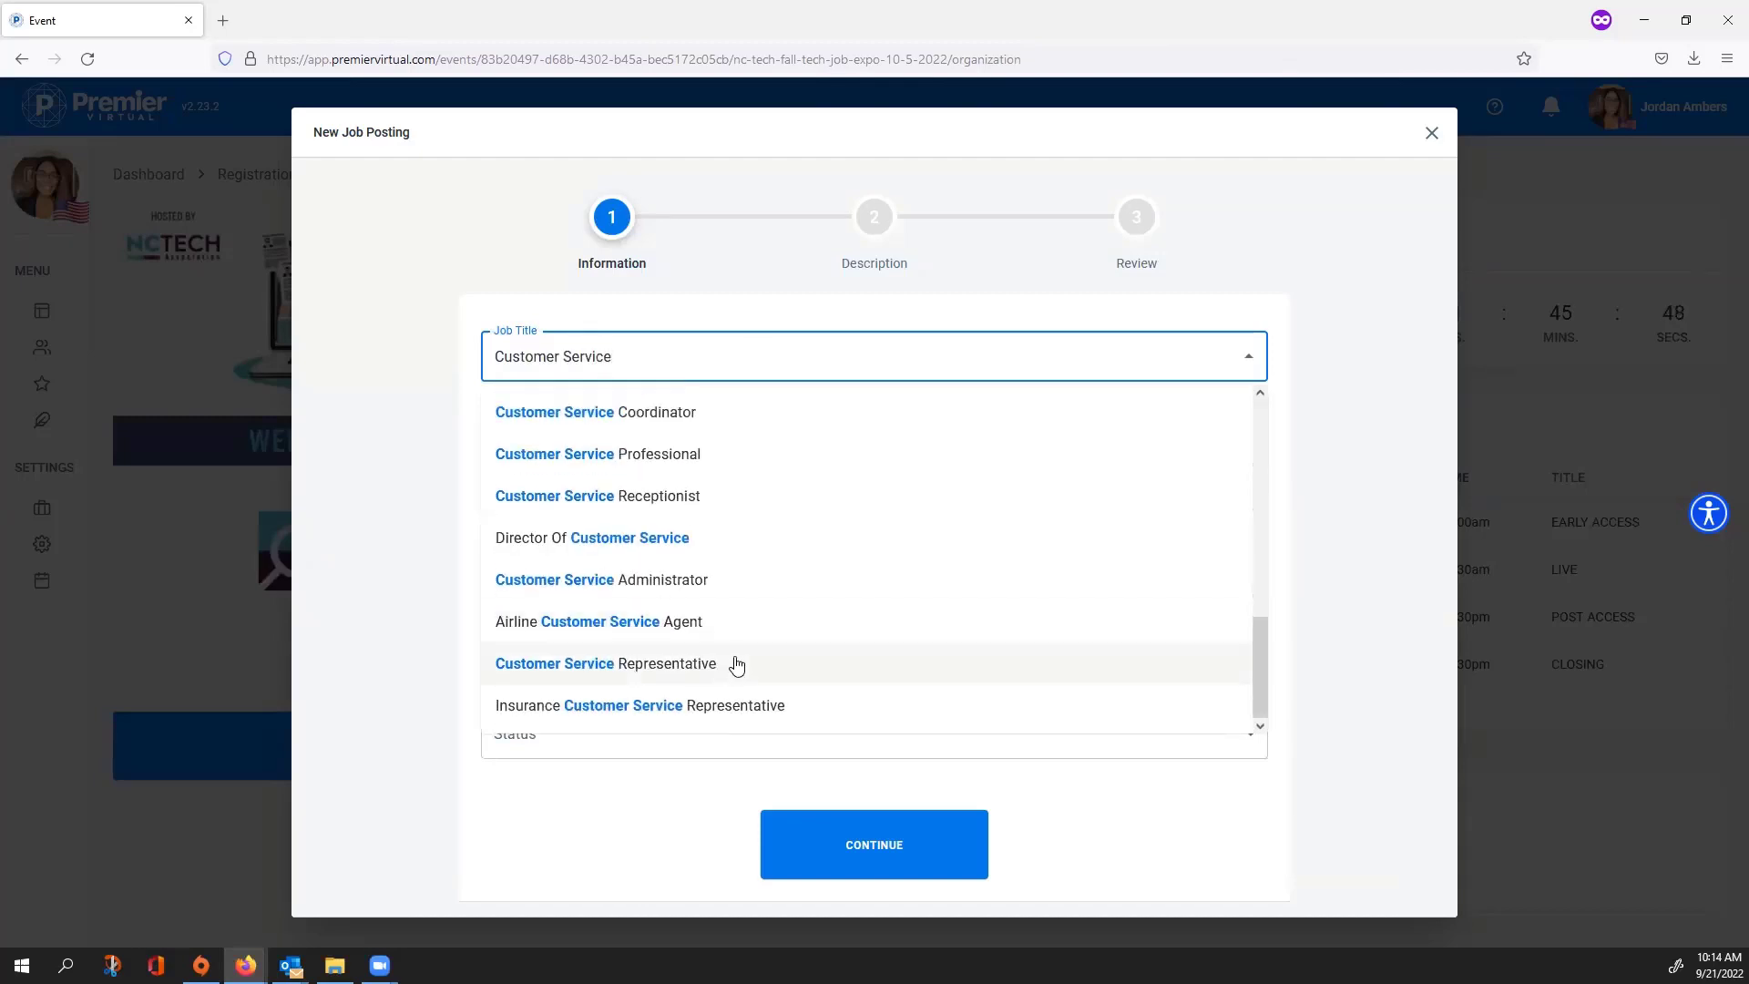
scroll(736, 663, up, 6)
click(1311, 389)
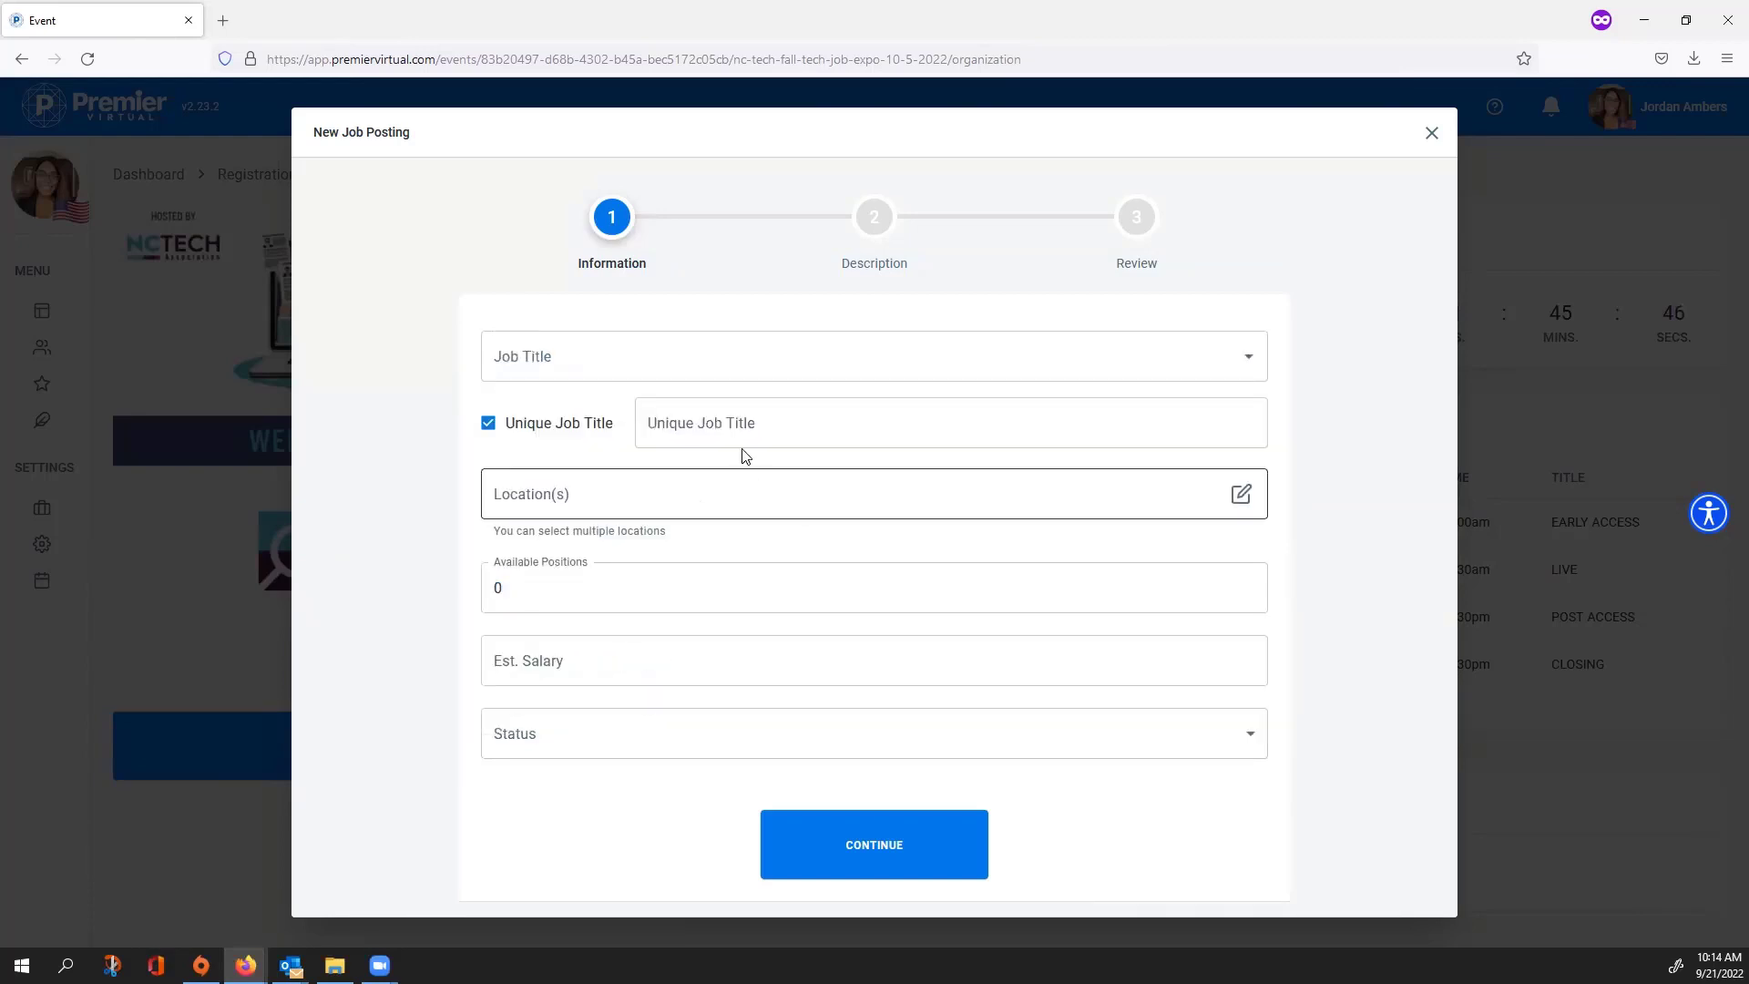
click(777, 422)
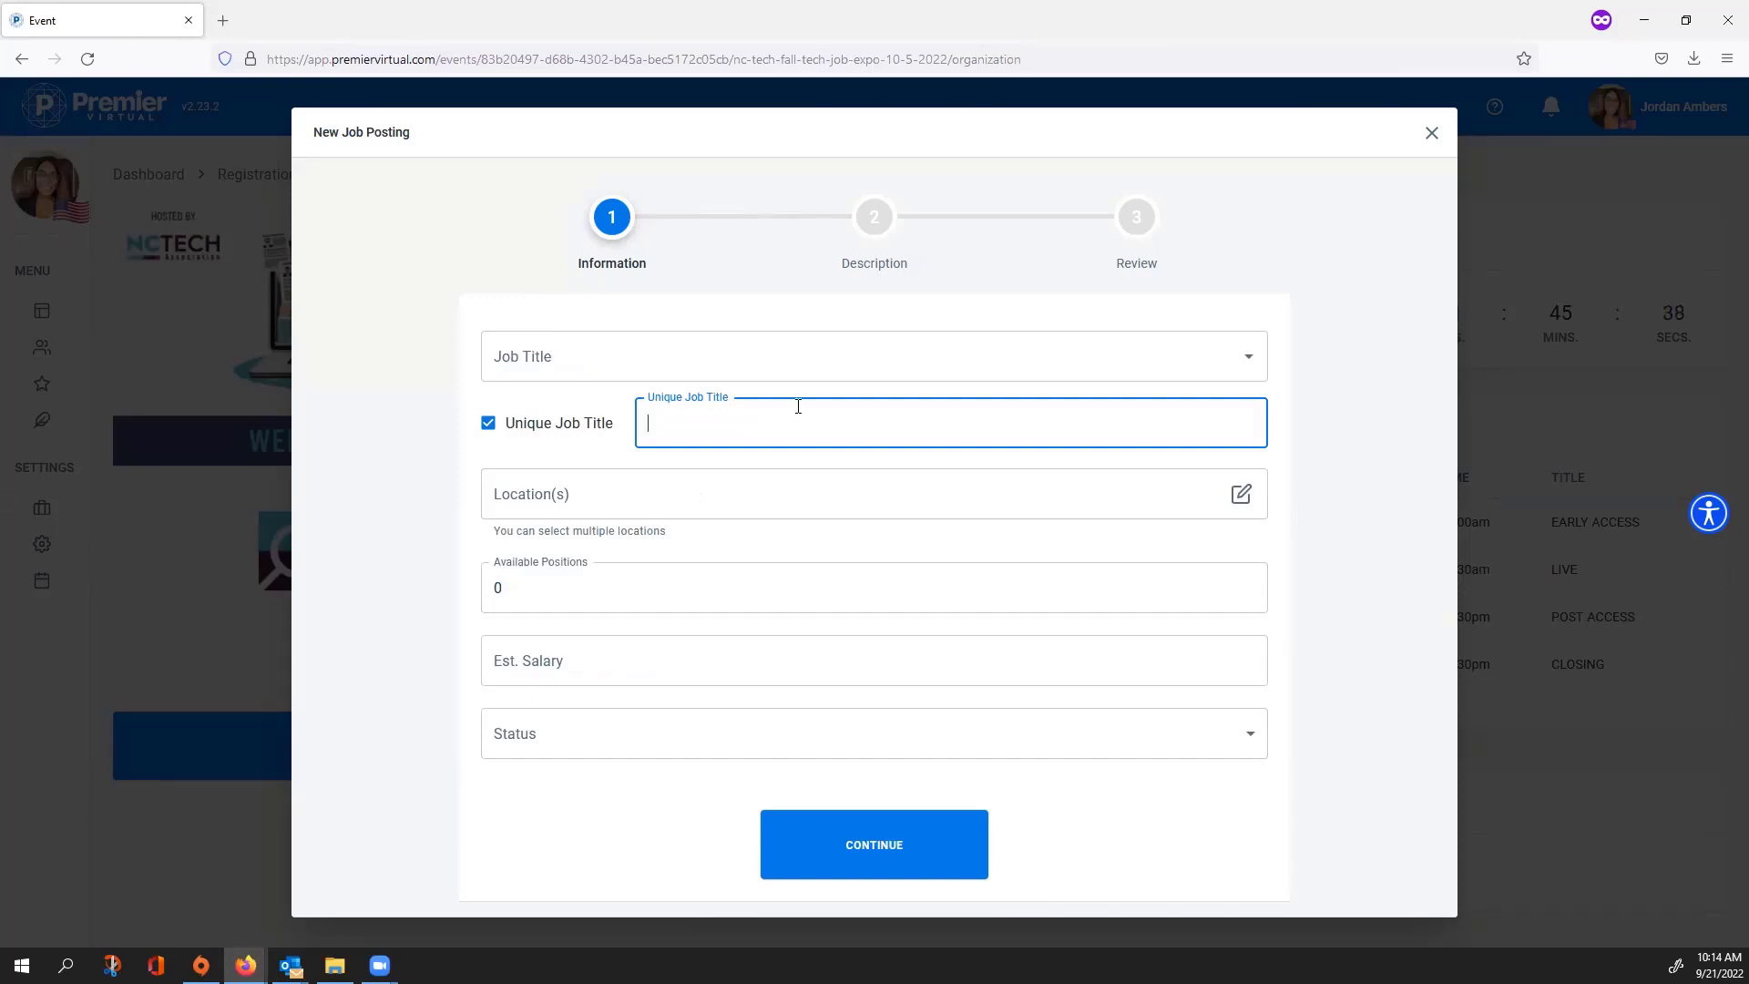
Step: Search the job title suggestions for account-related titles using "Ac", and browse the matches without choosing one
click(793, 344)
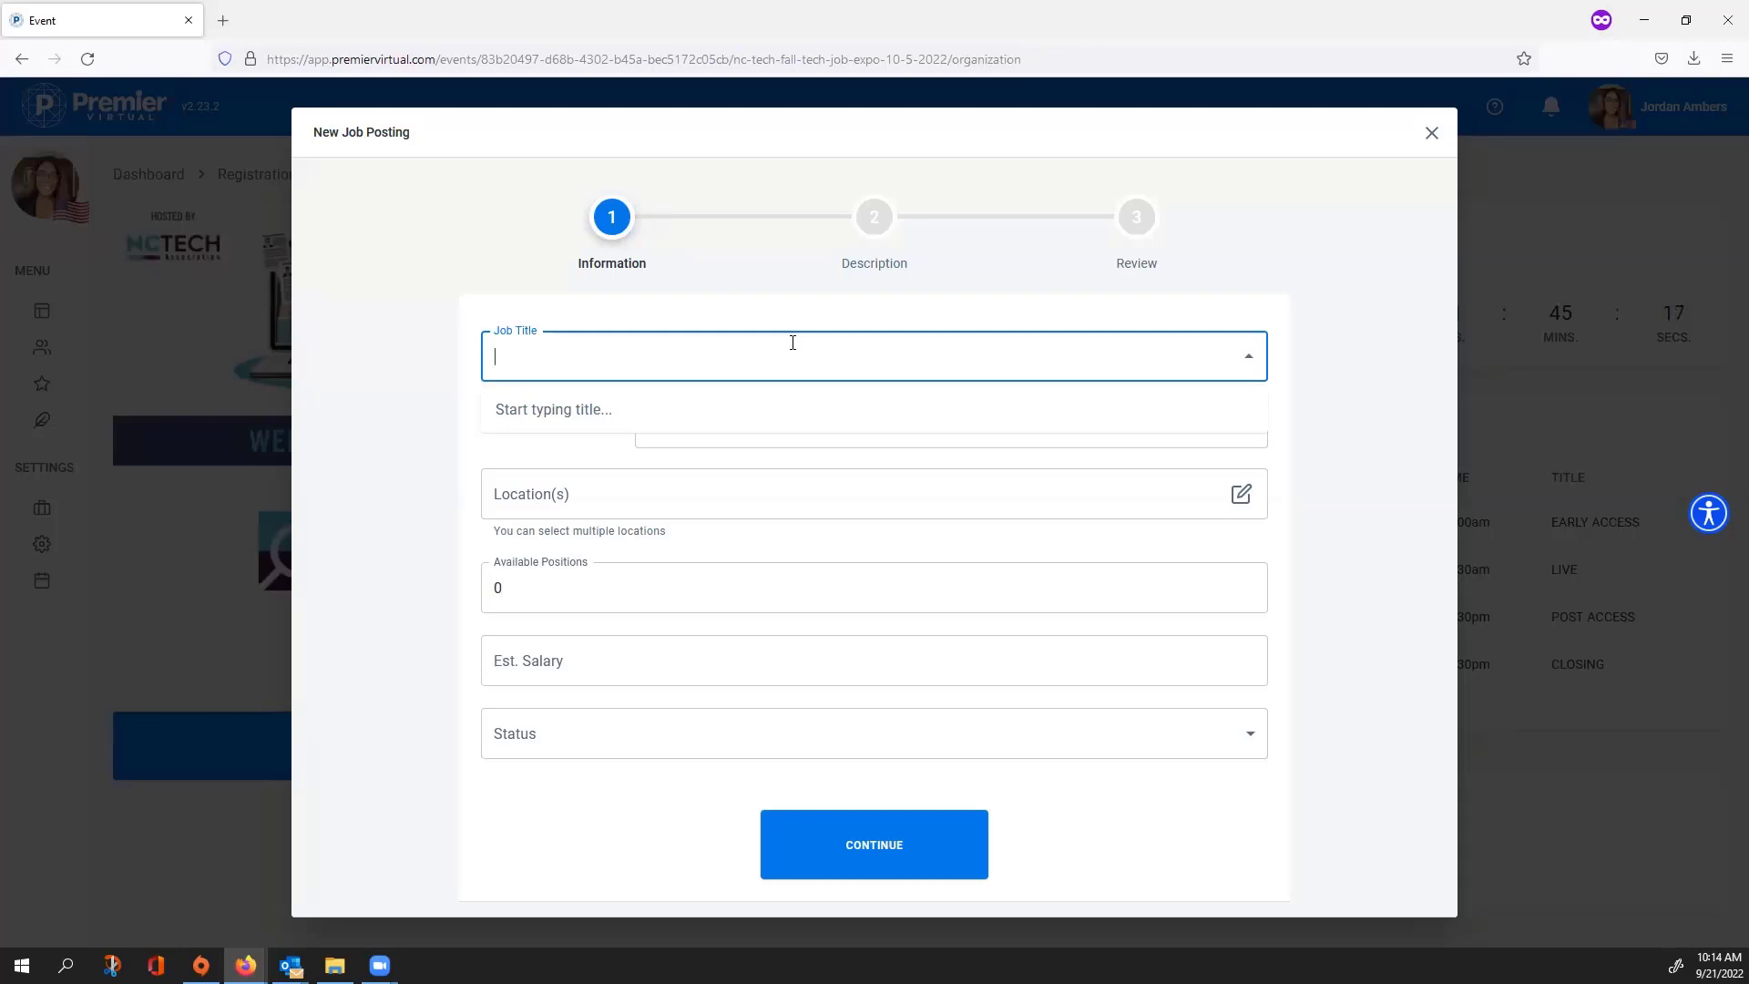
click(599, 355)
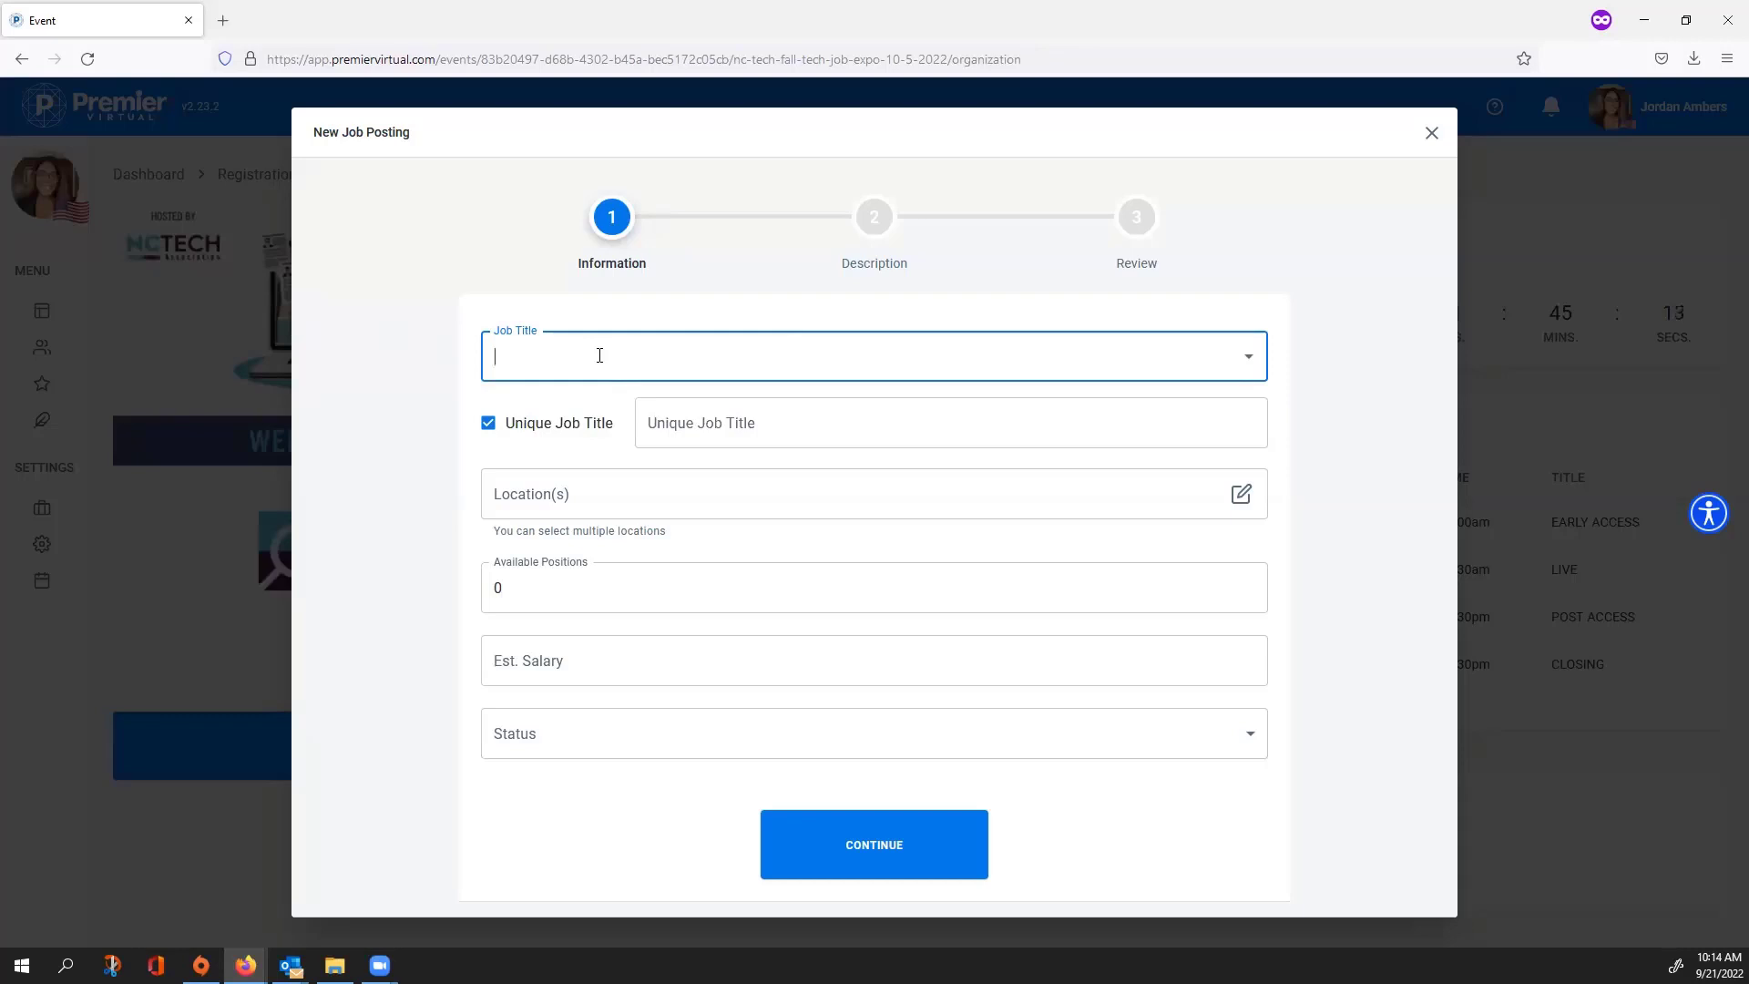
text(Accn)
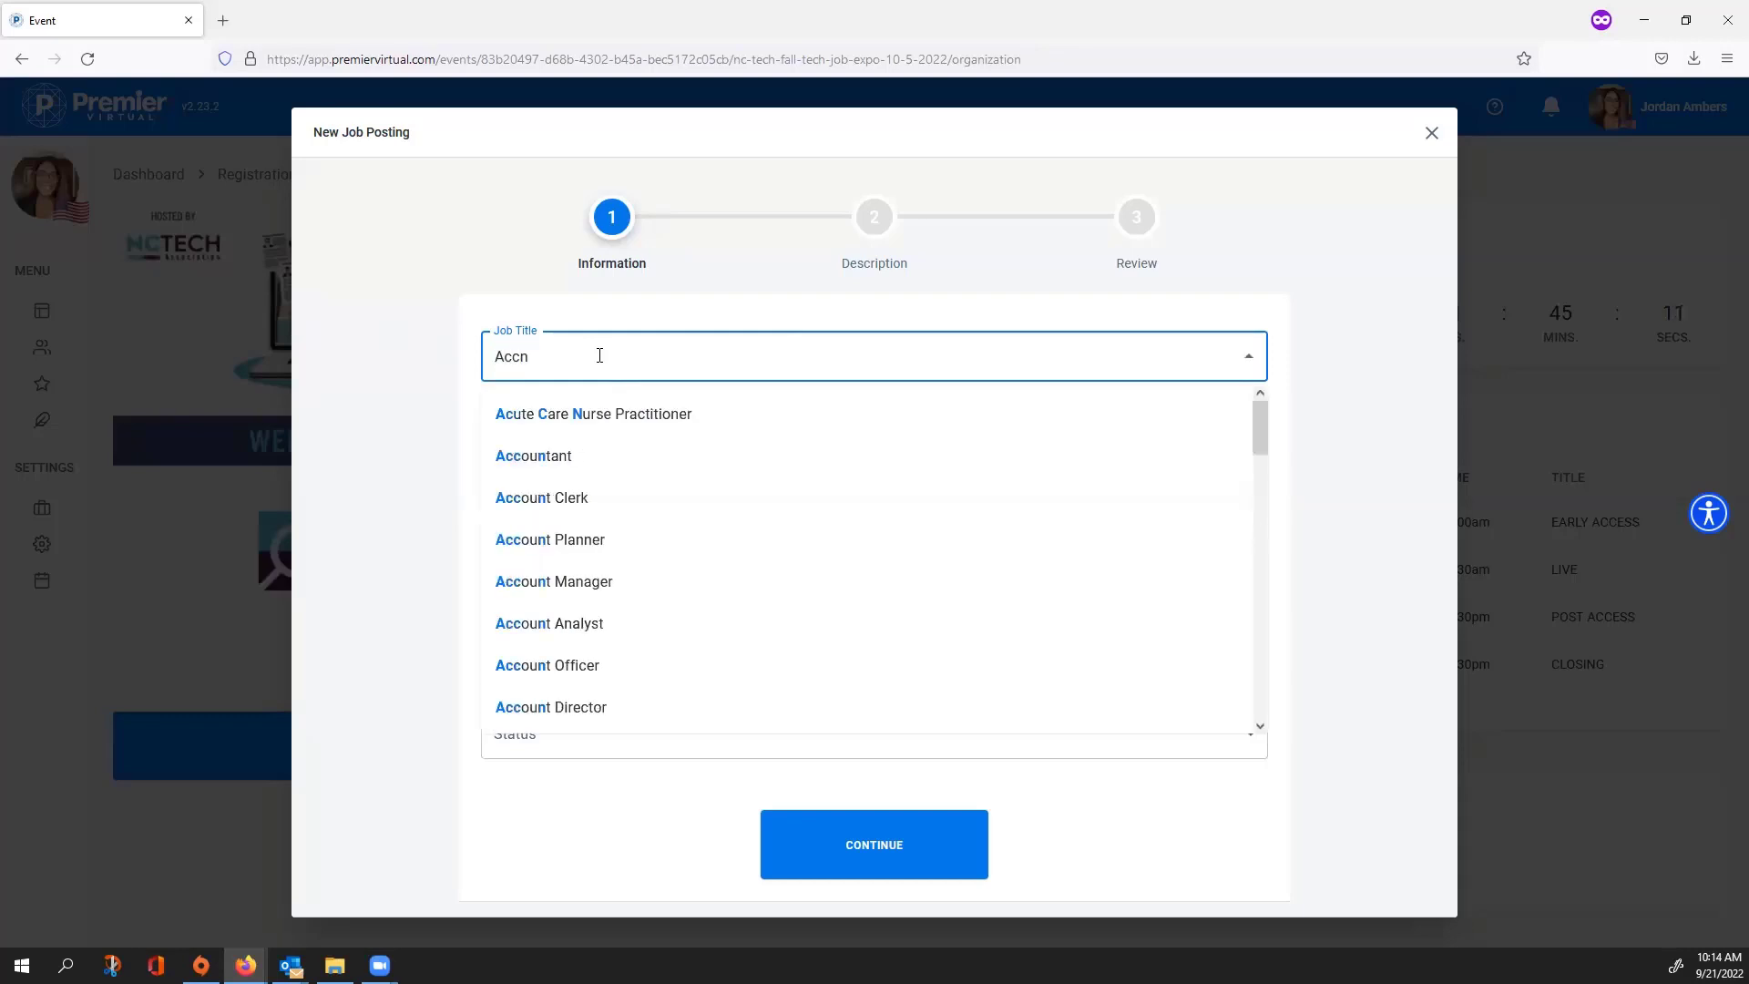
text(ount)
key(BackSpace)
key(BackSpace)
key(BackSpace)
key(BackSpace)
key(BackSpace)
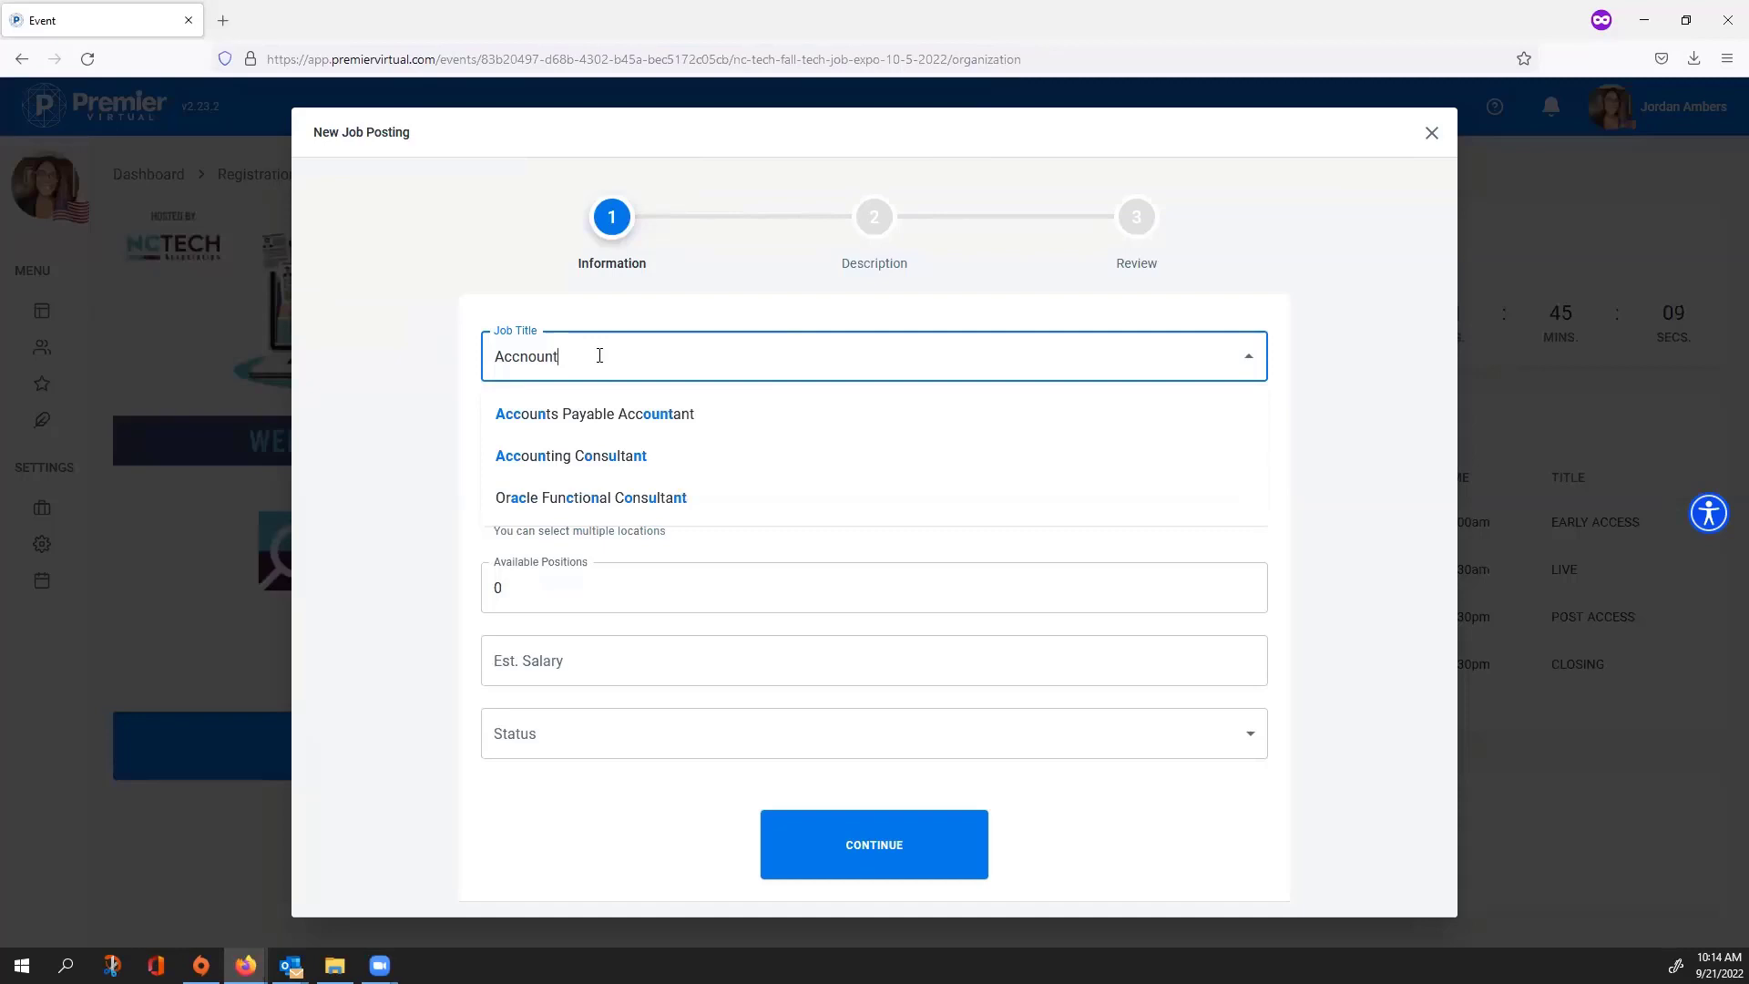
key(BackSpace)
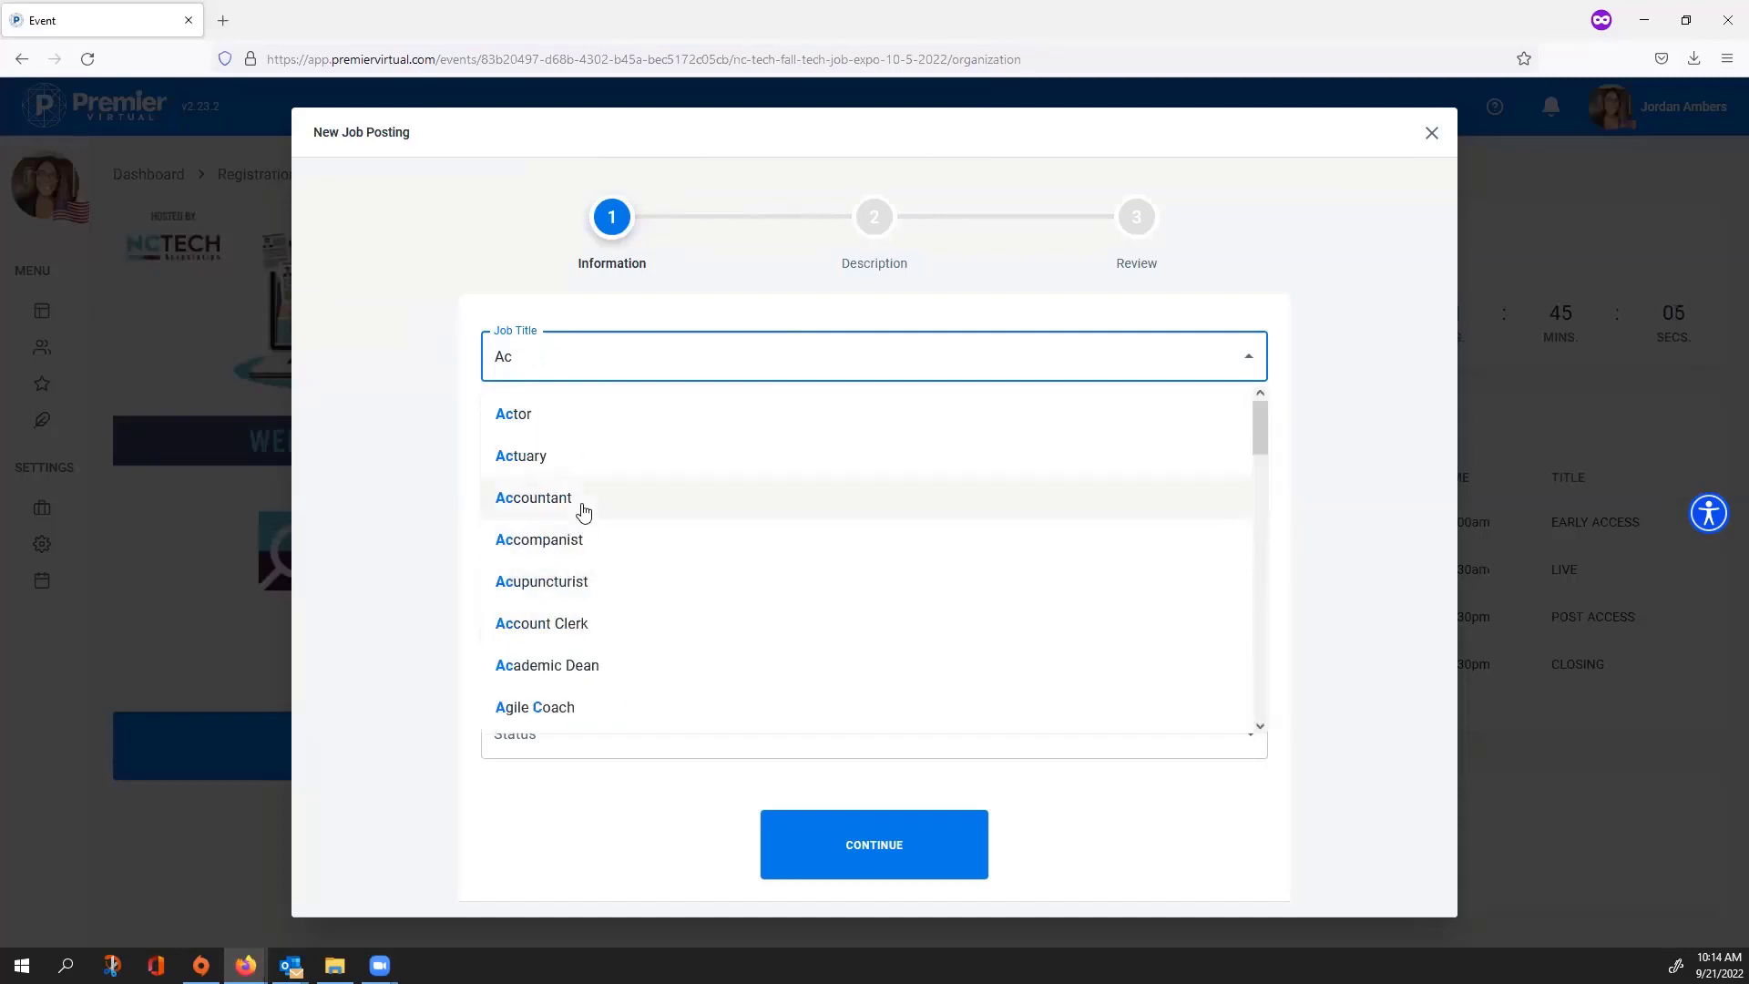
scroll(623, 504, down, 2)
scroll(625, 537, down, 8)
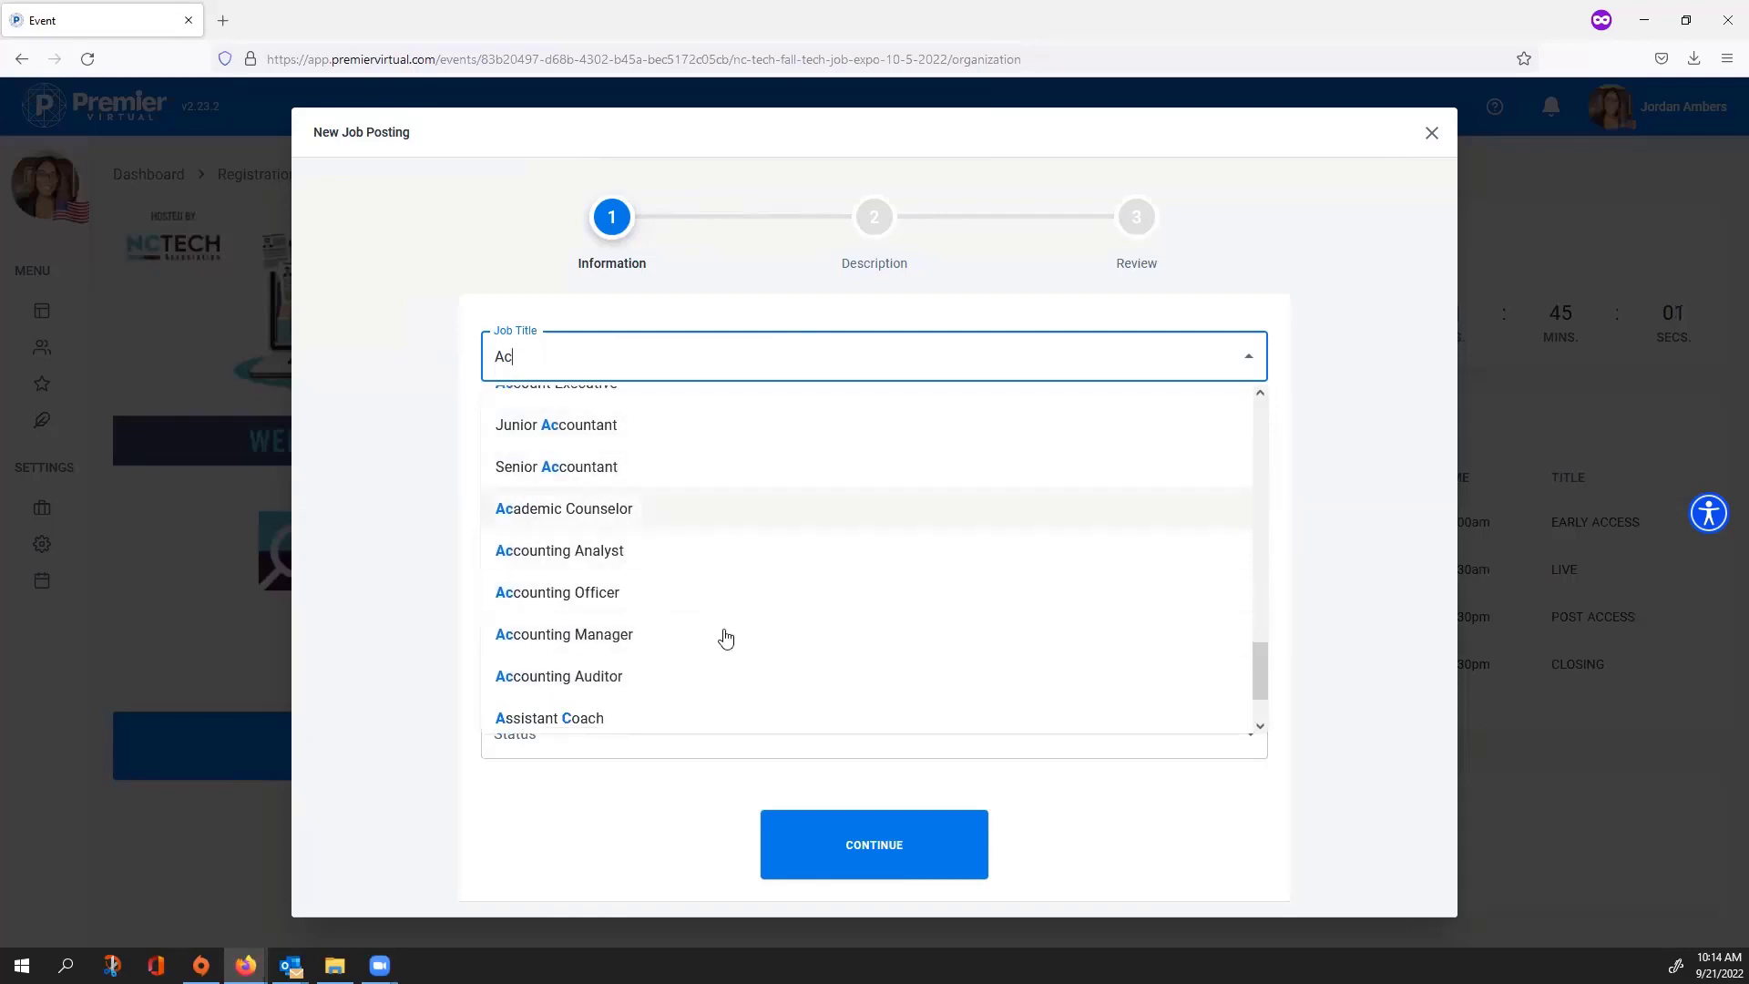
scroll(730, 641, down, 2)
click(1432, 364)
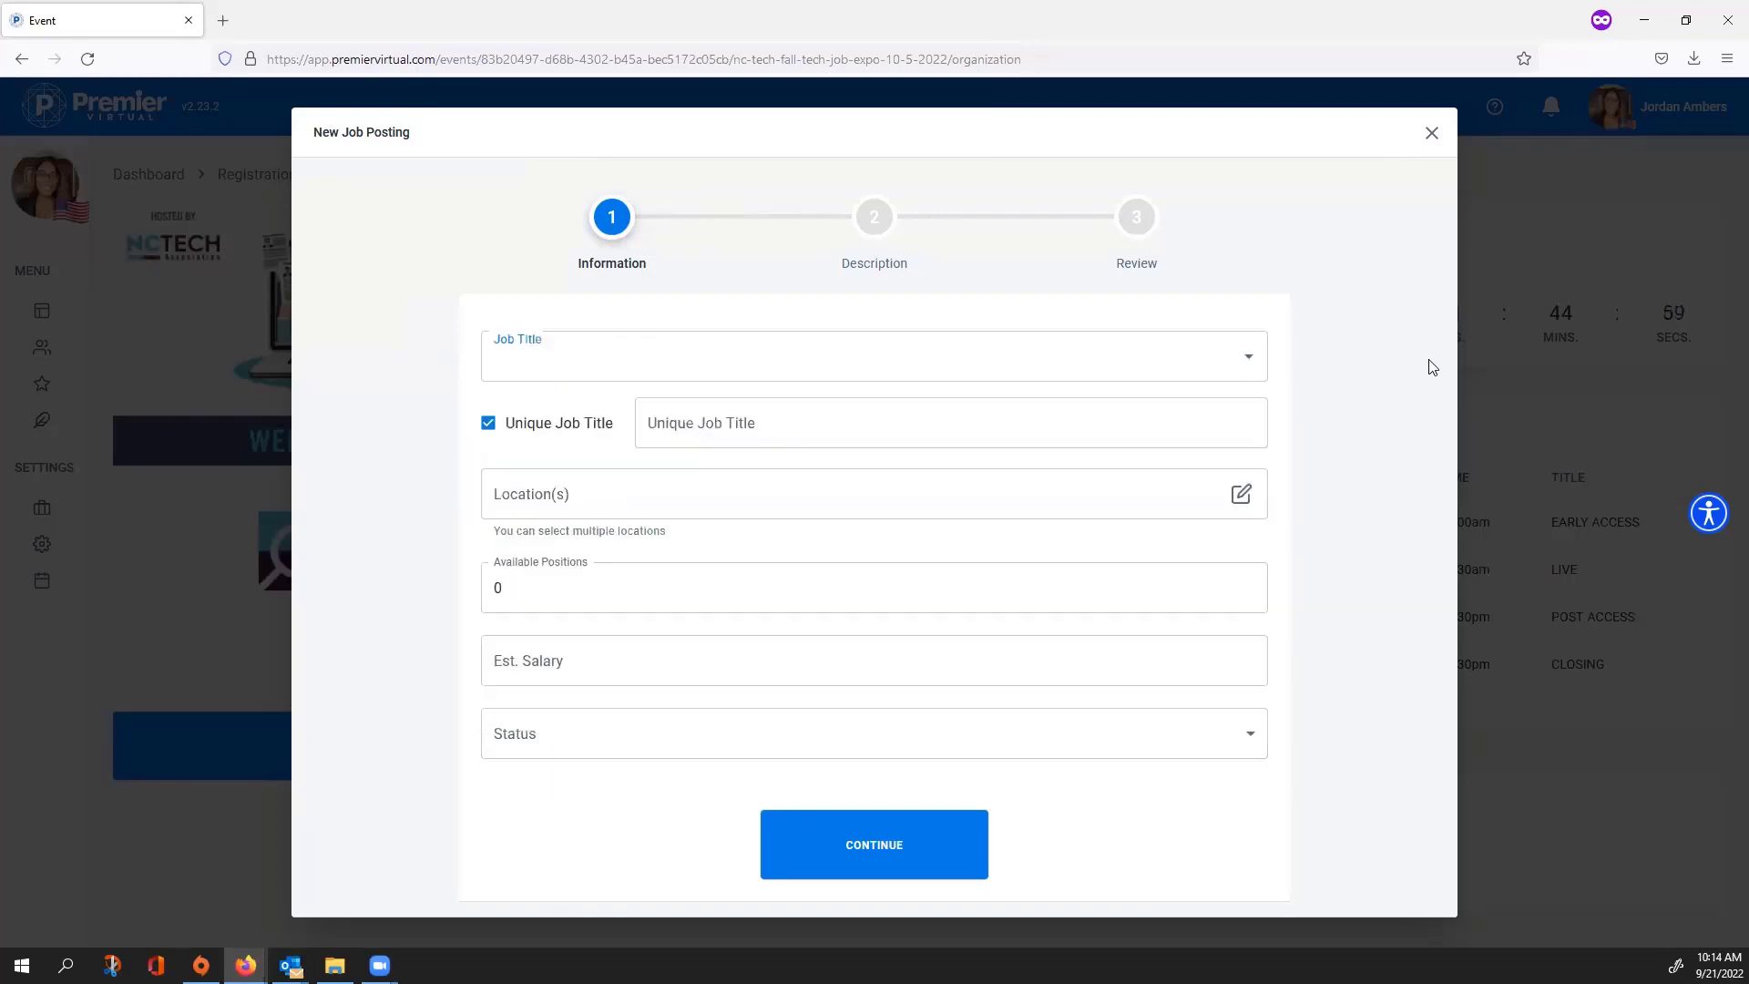
Step: Close the new job posting without saving it and open the existing Job 1 posting for editing
click(805, 414)
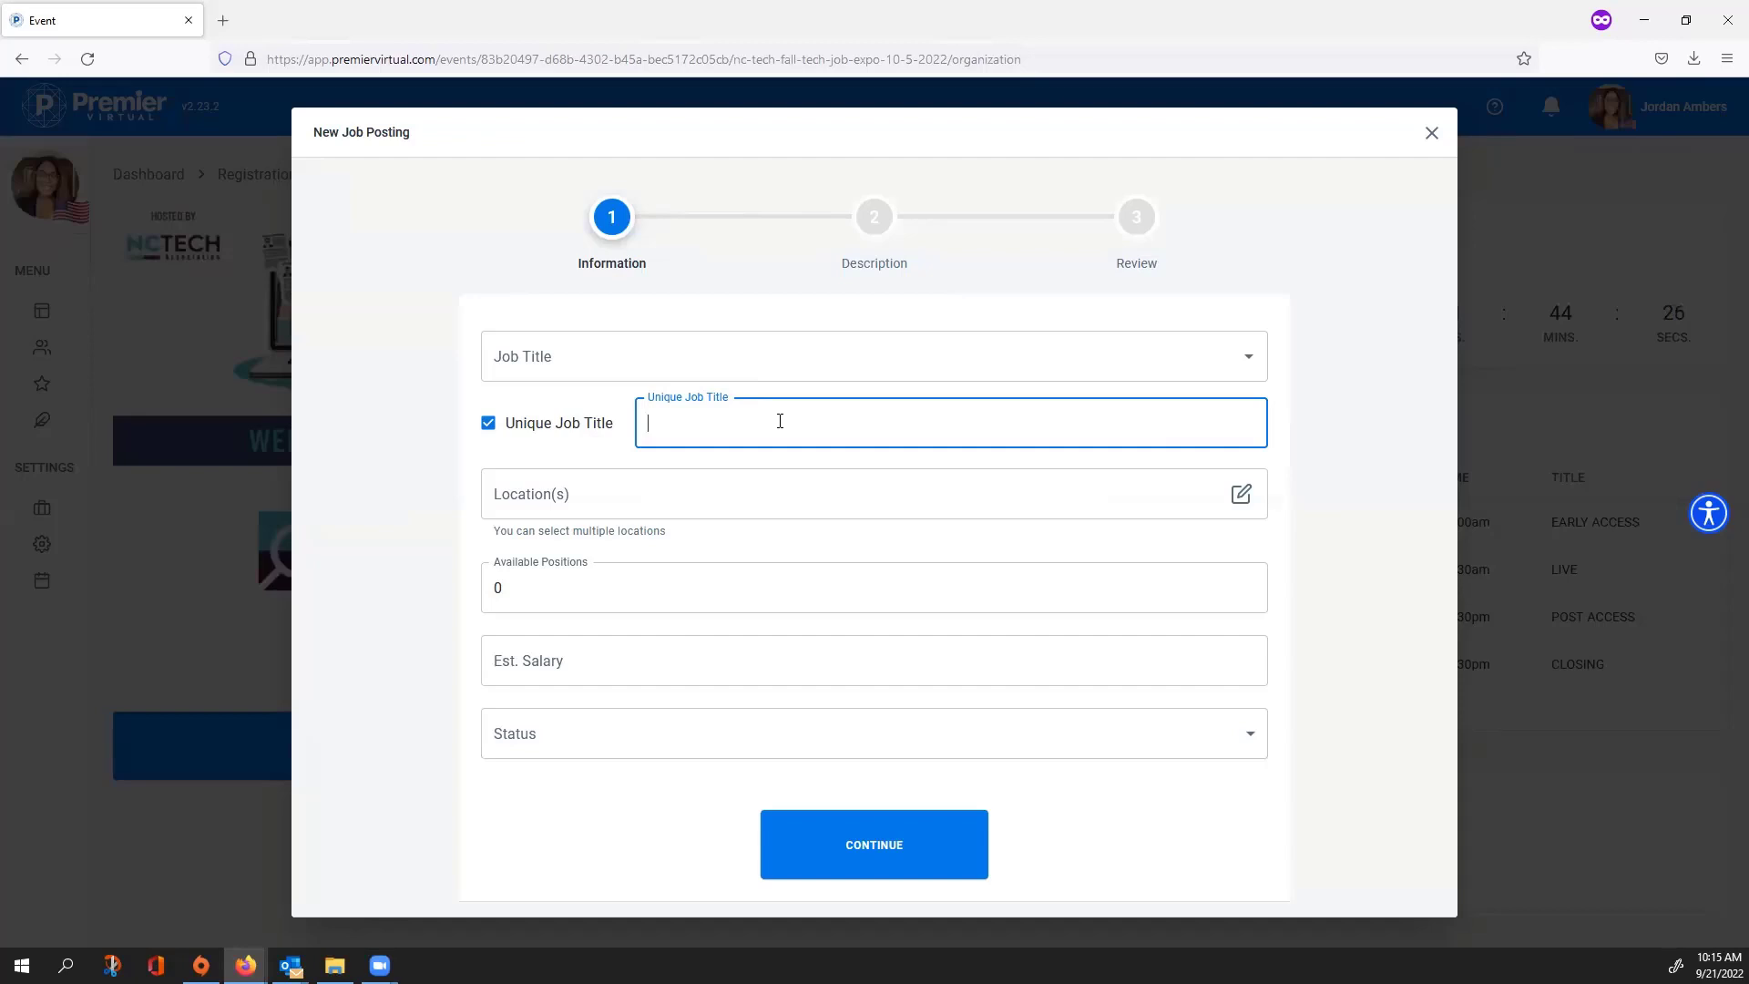
click(1402, 183)
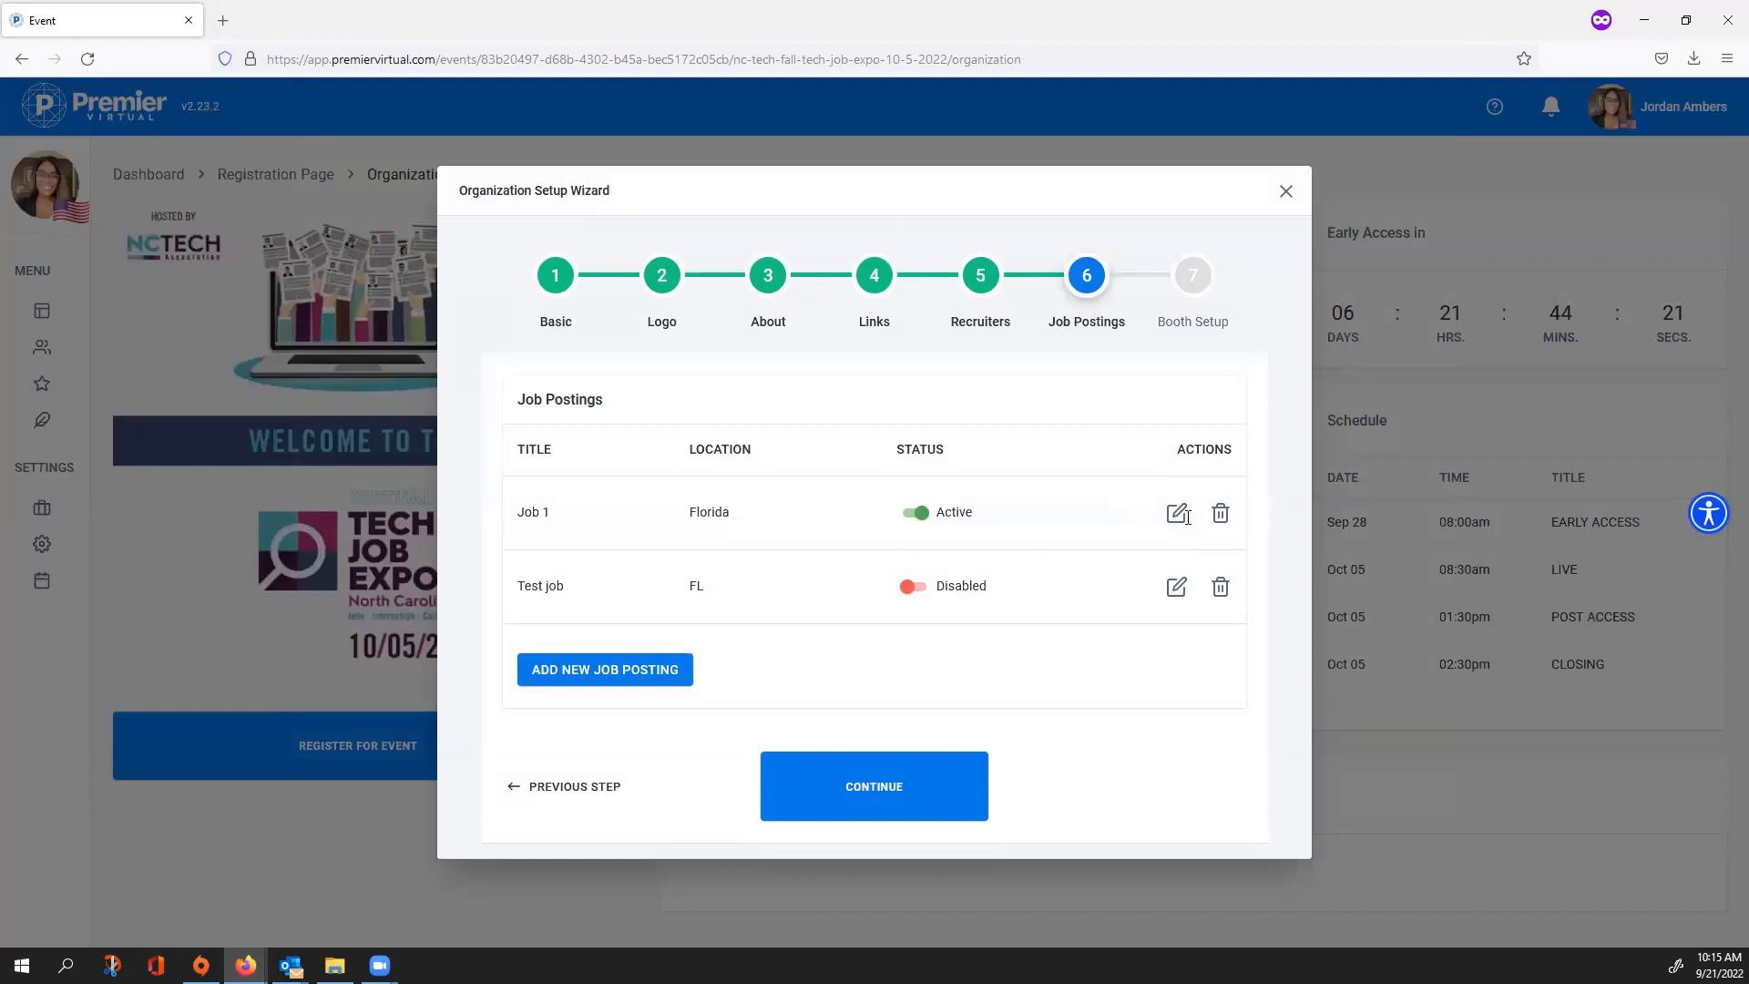
click(1179, 514)
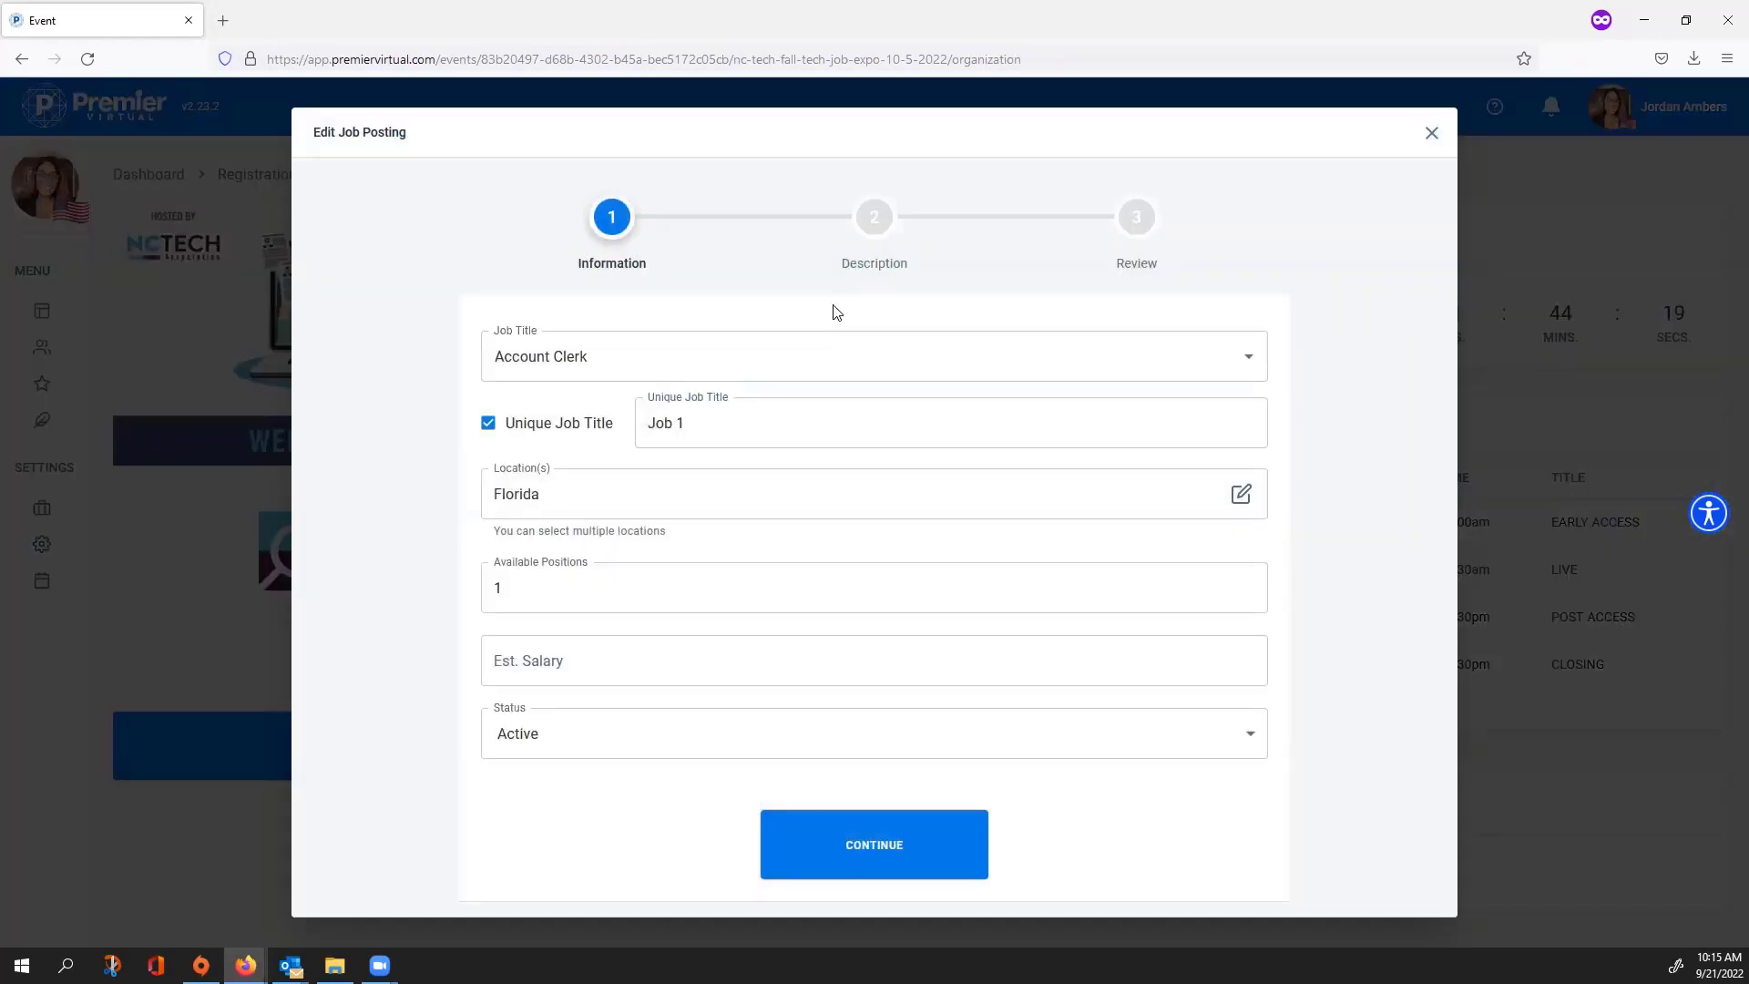
Step: Go through the Job 1 posting's information, description and review stages, recheck its information, and complete the edit without changing anything
click(900, 861)
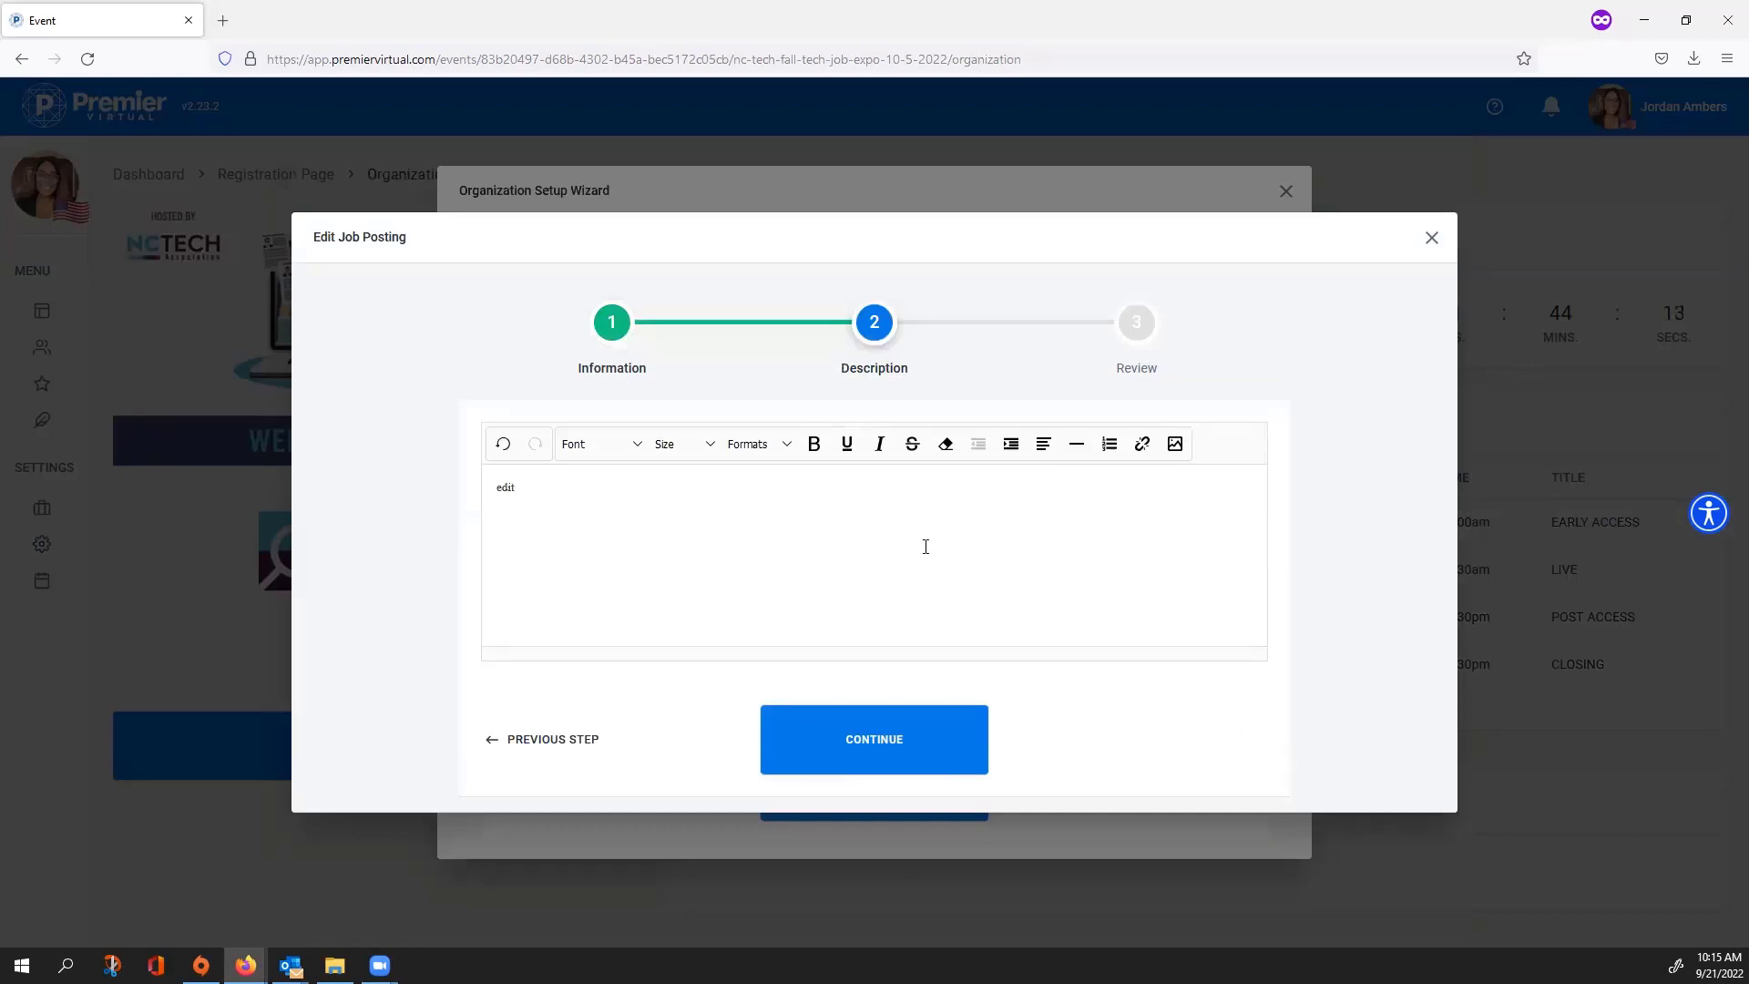
click(918, 761)
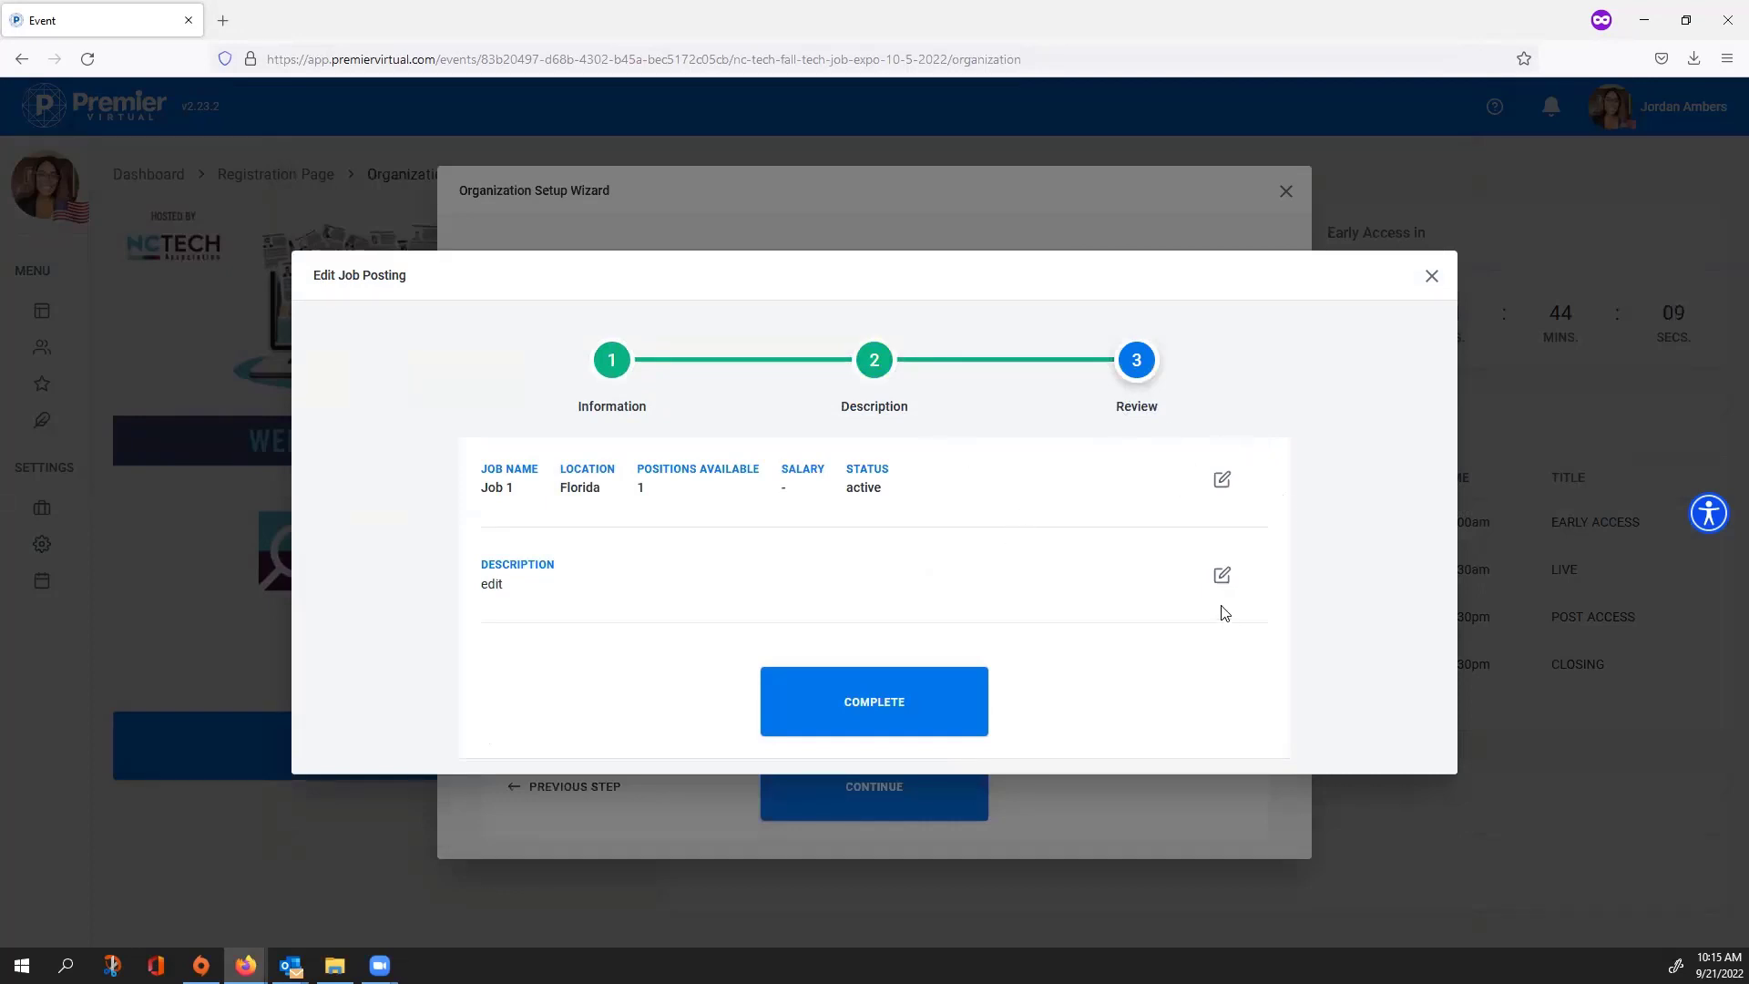
click(1222, 481)
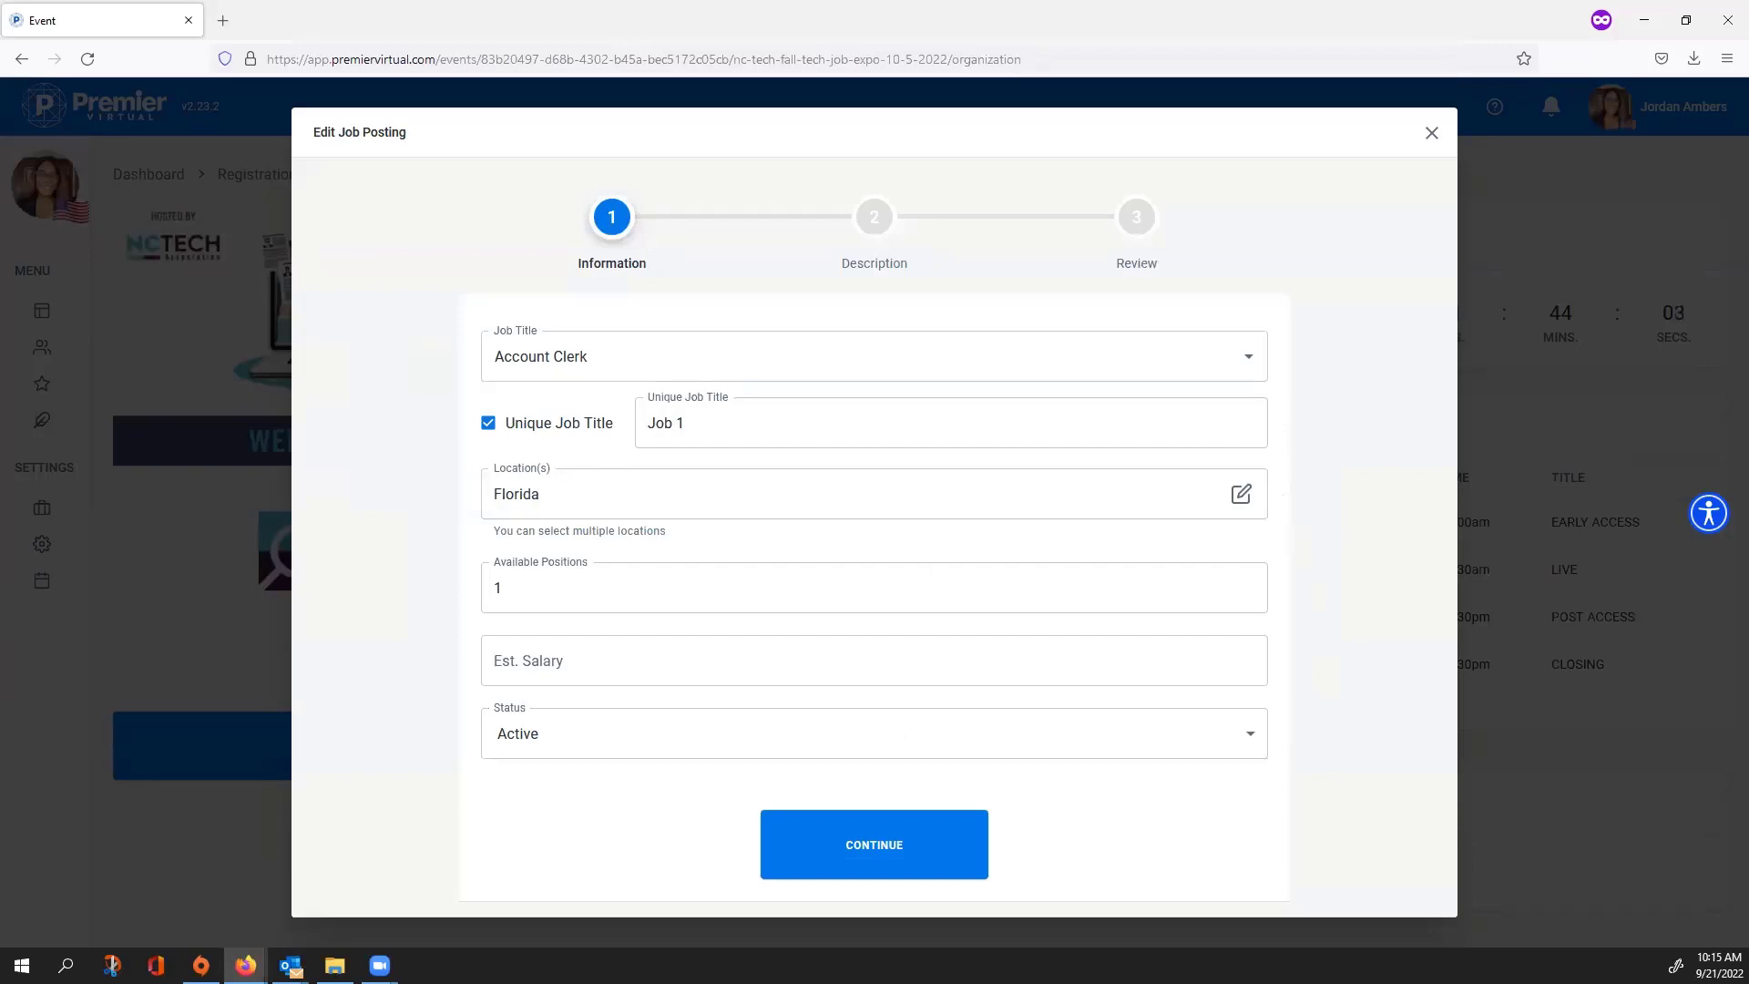
click(914, 855)
click(883, 729)
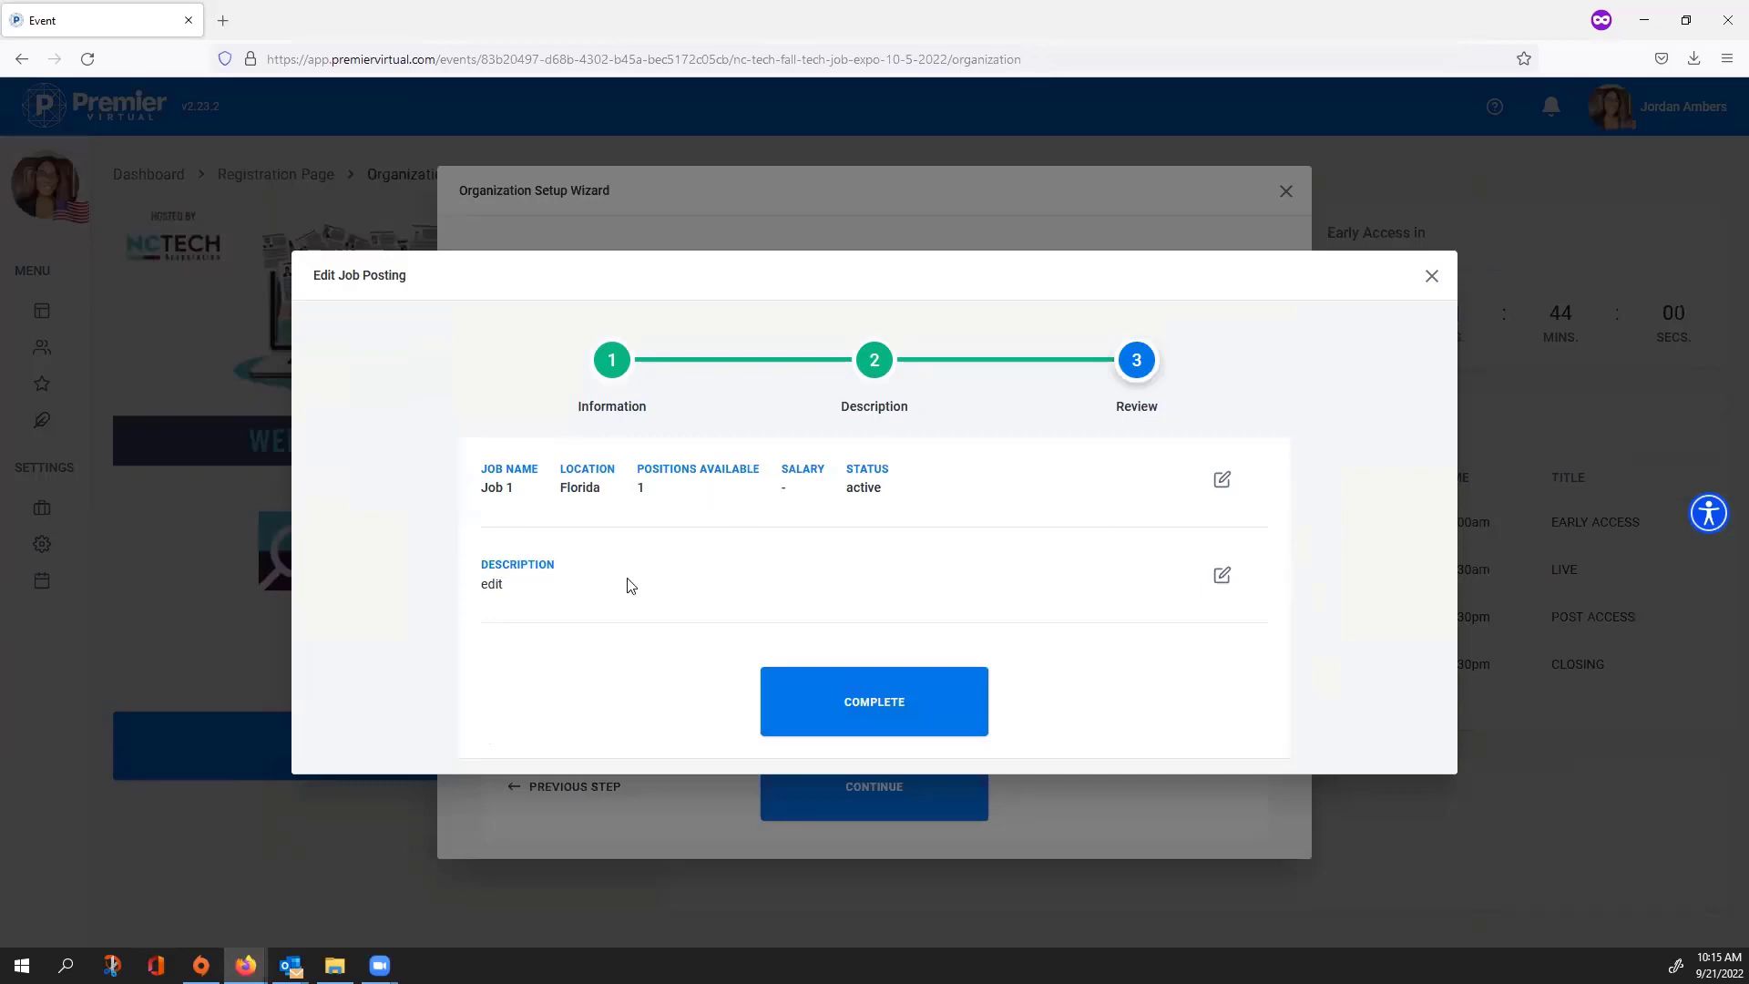
click(875, 715)
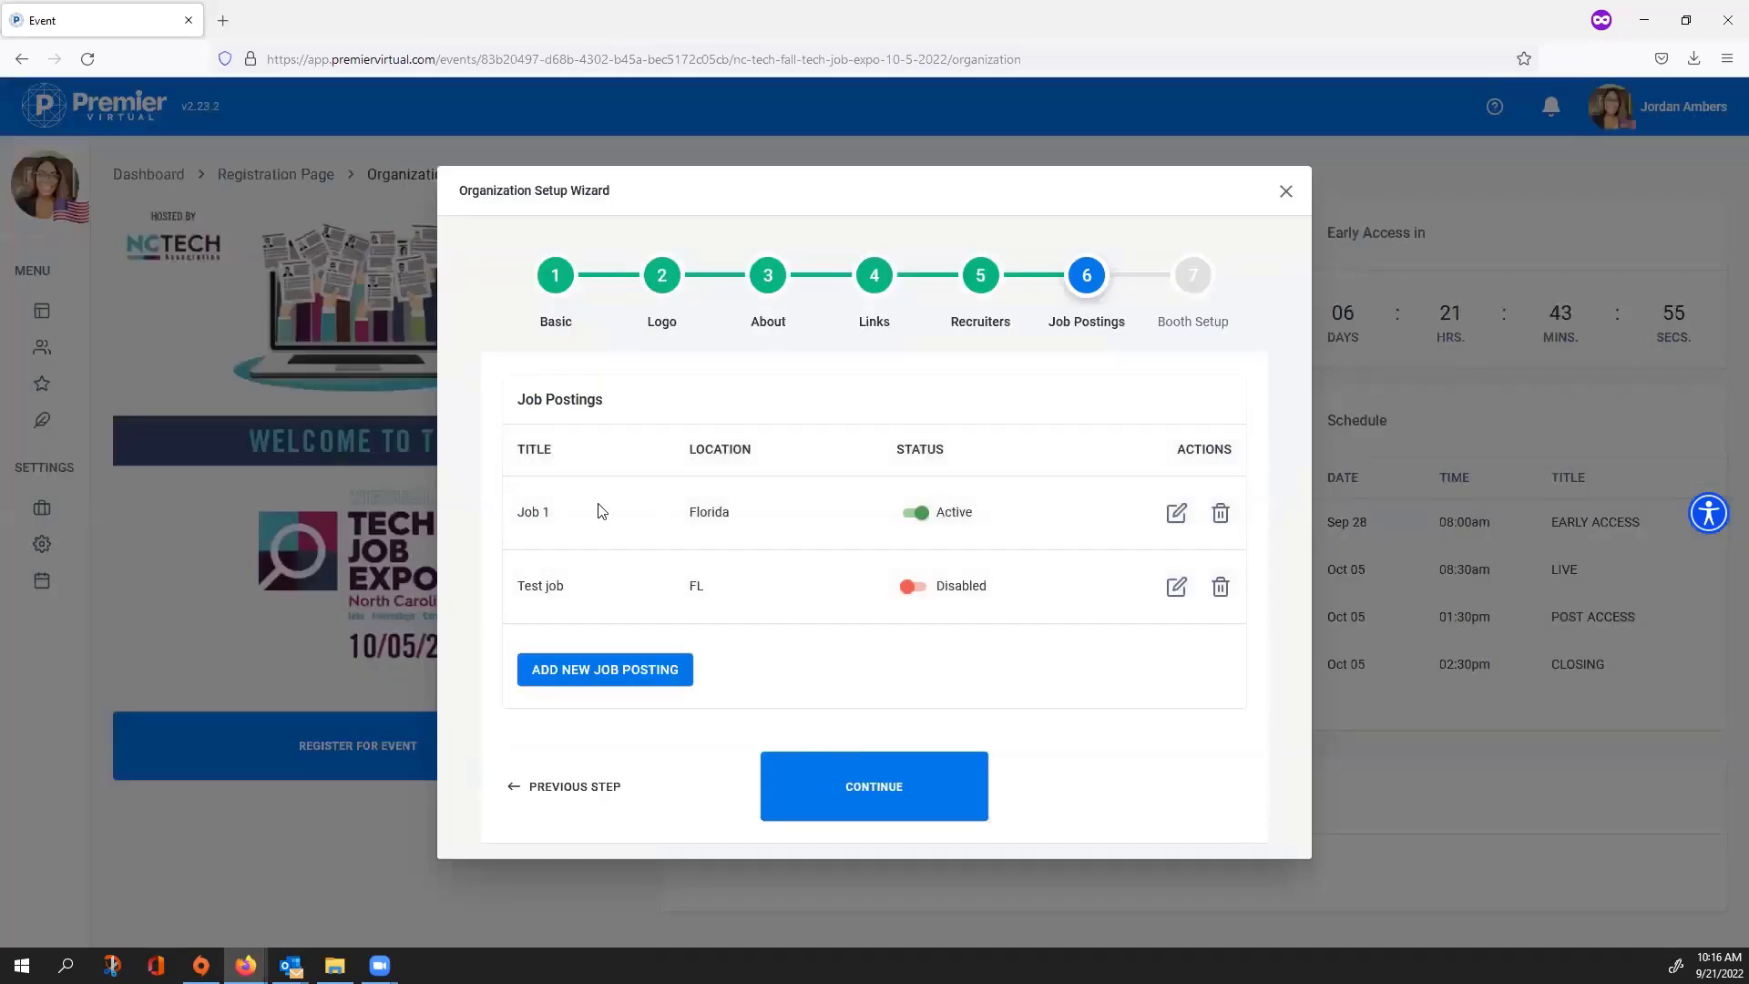
Step: Proceed to booth setup, open the booth category selection, and look over the categories and the Construction booths
click(890, 782)
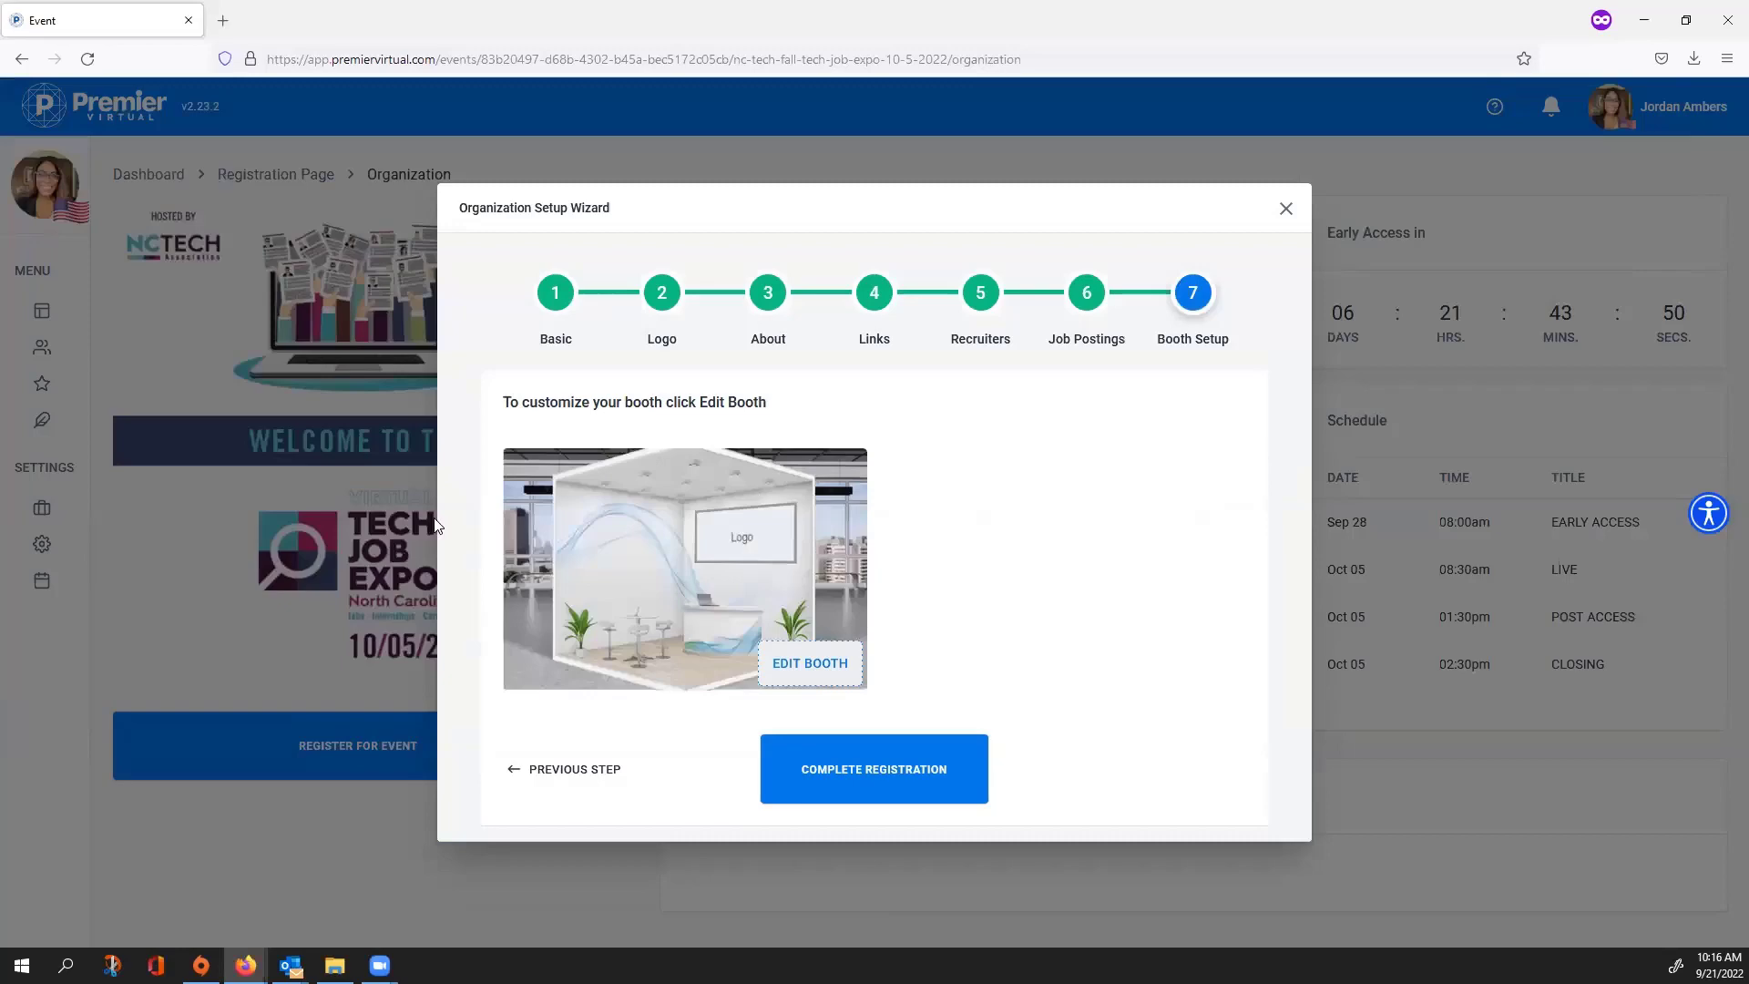
click(797, 667)
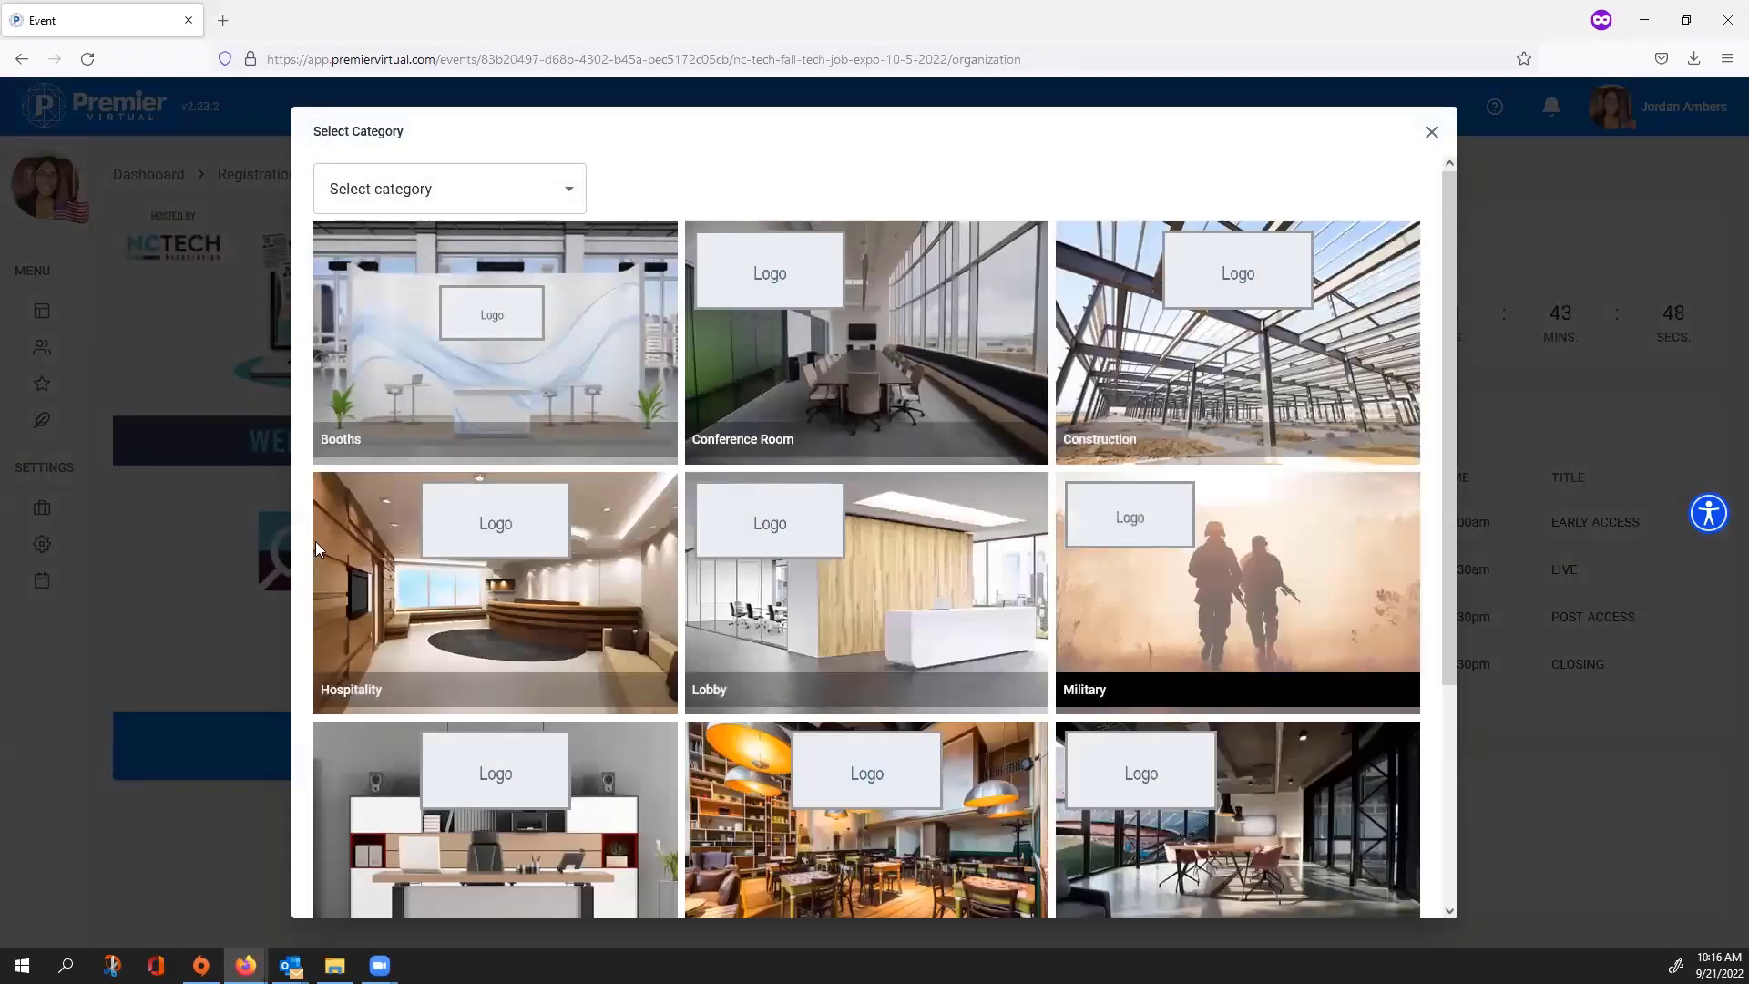
scroll(770, 365, down, 3)
scroll(770, 288, up, 3)
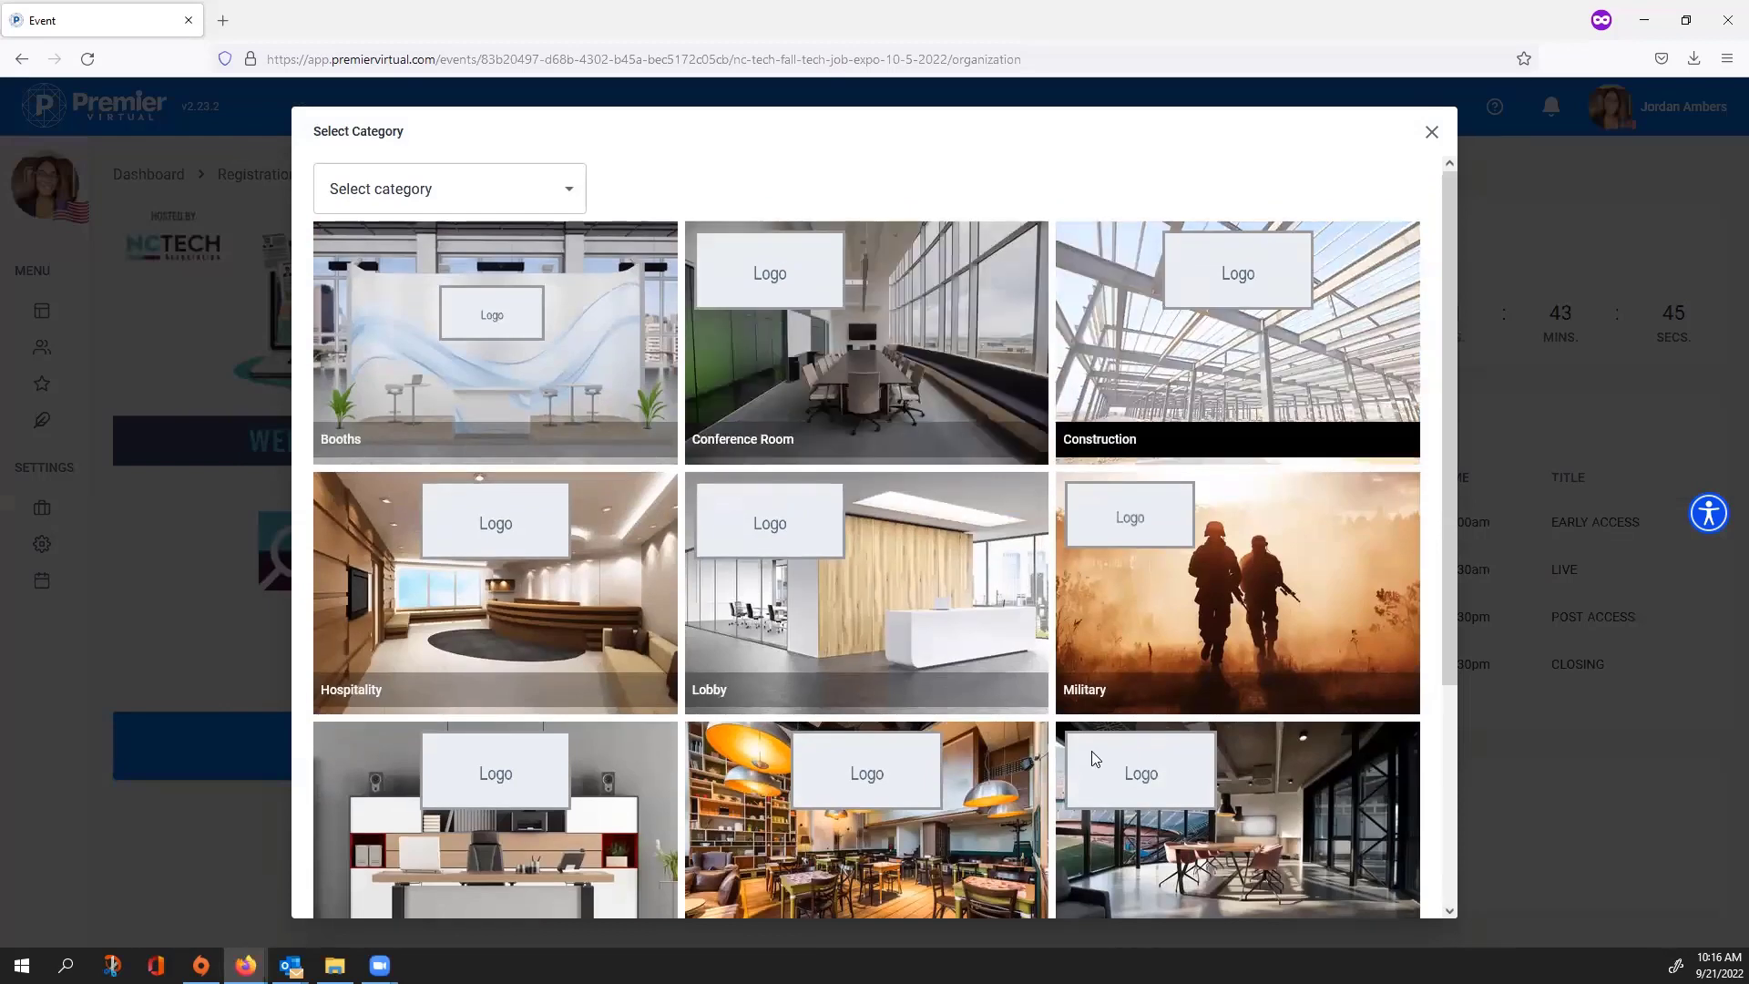
click(1132, 355)
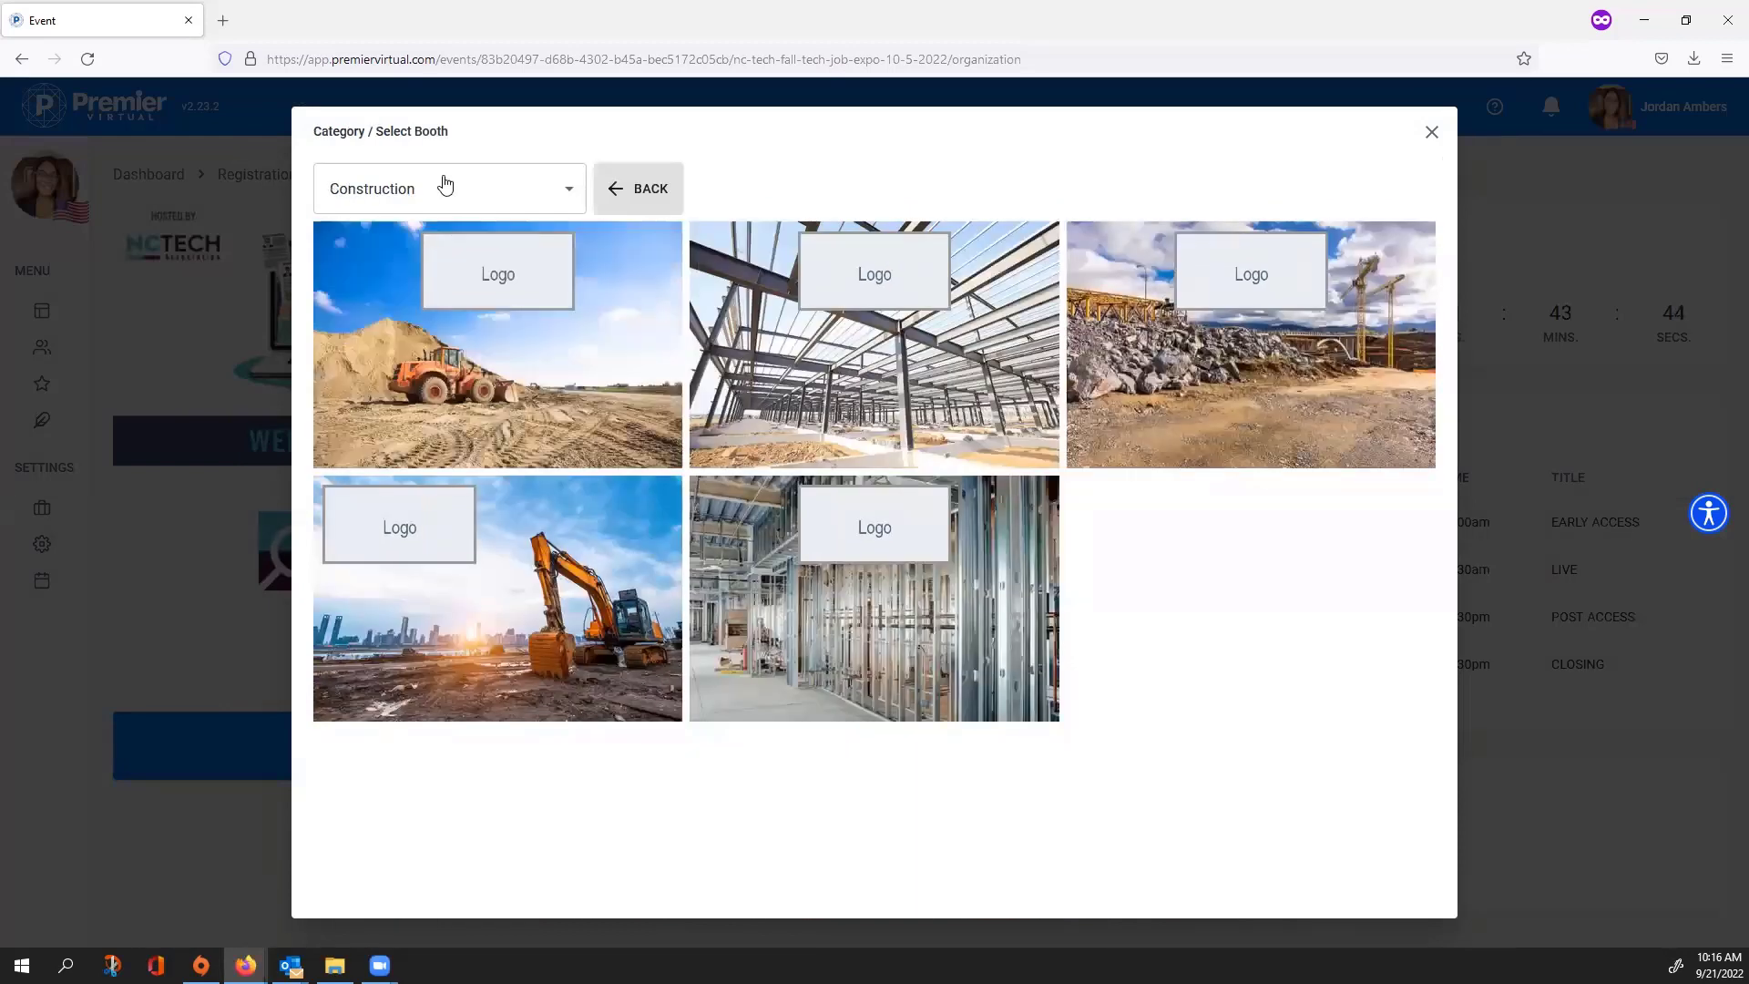
click(637, 189)
Step: Set the booth to the Conference Room design with city-view windows and no avatar, confirm it, and complete the registration
click(869, 301)
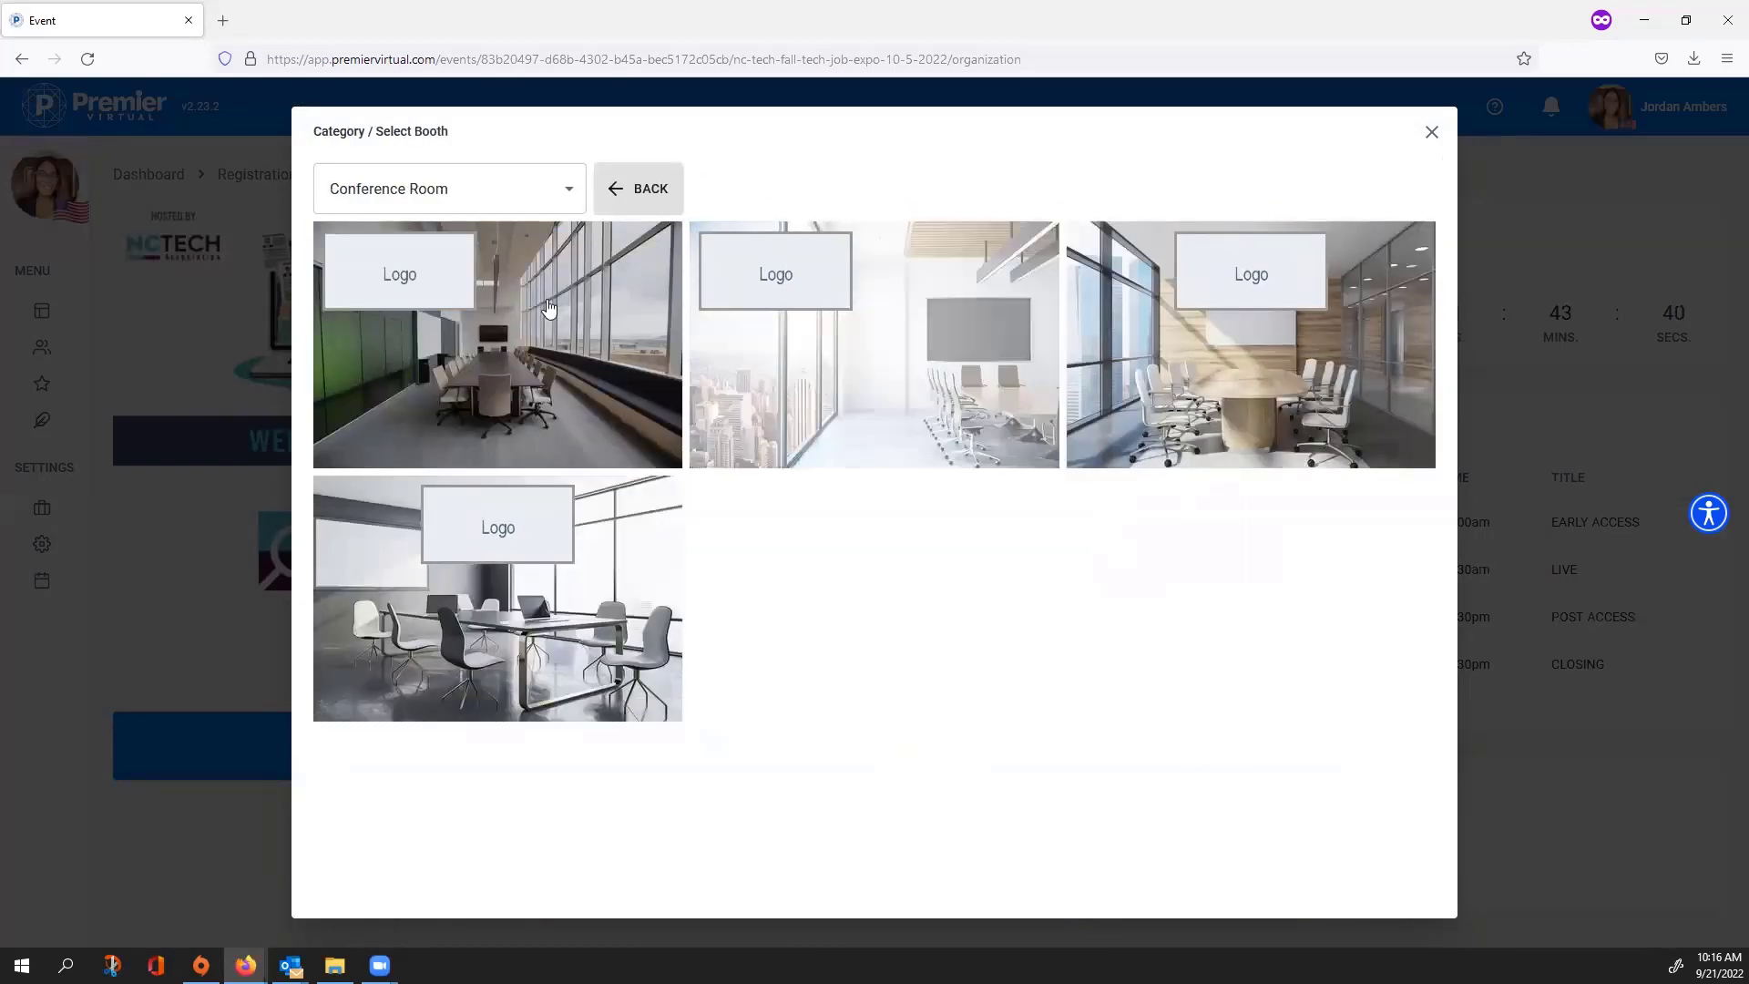
click(996, 396)
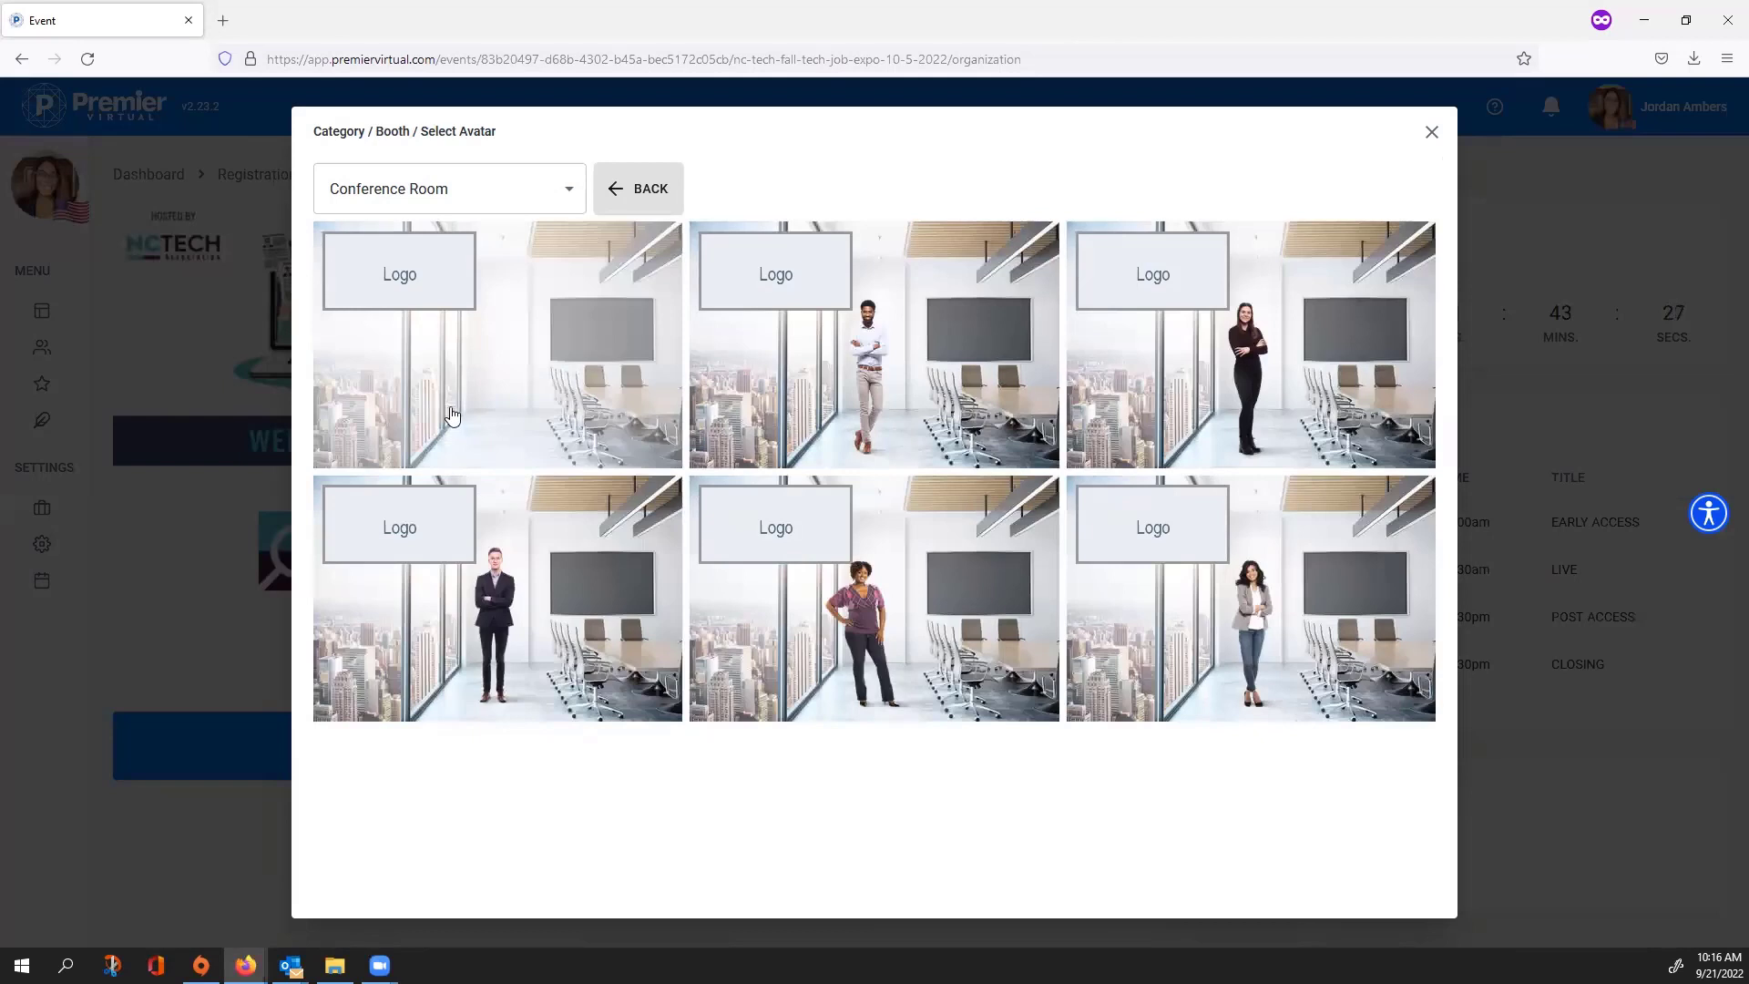
click(501, 377)
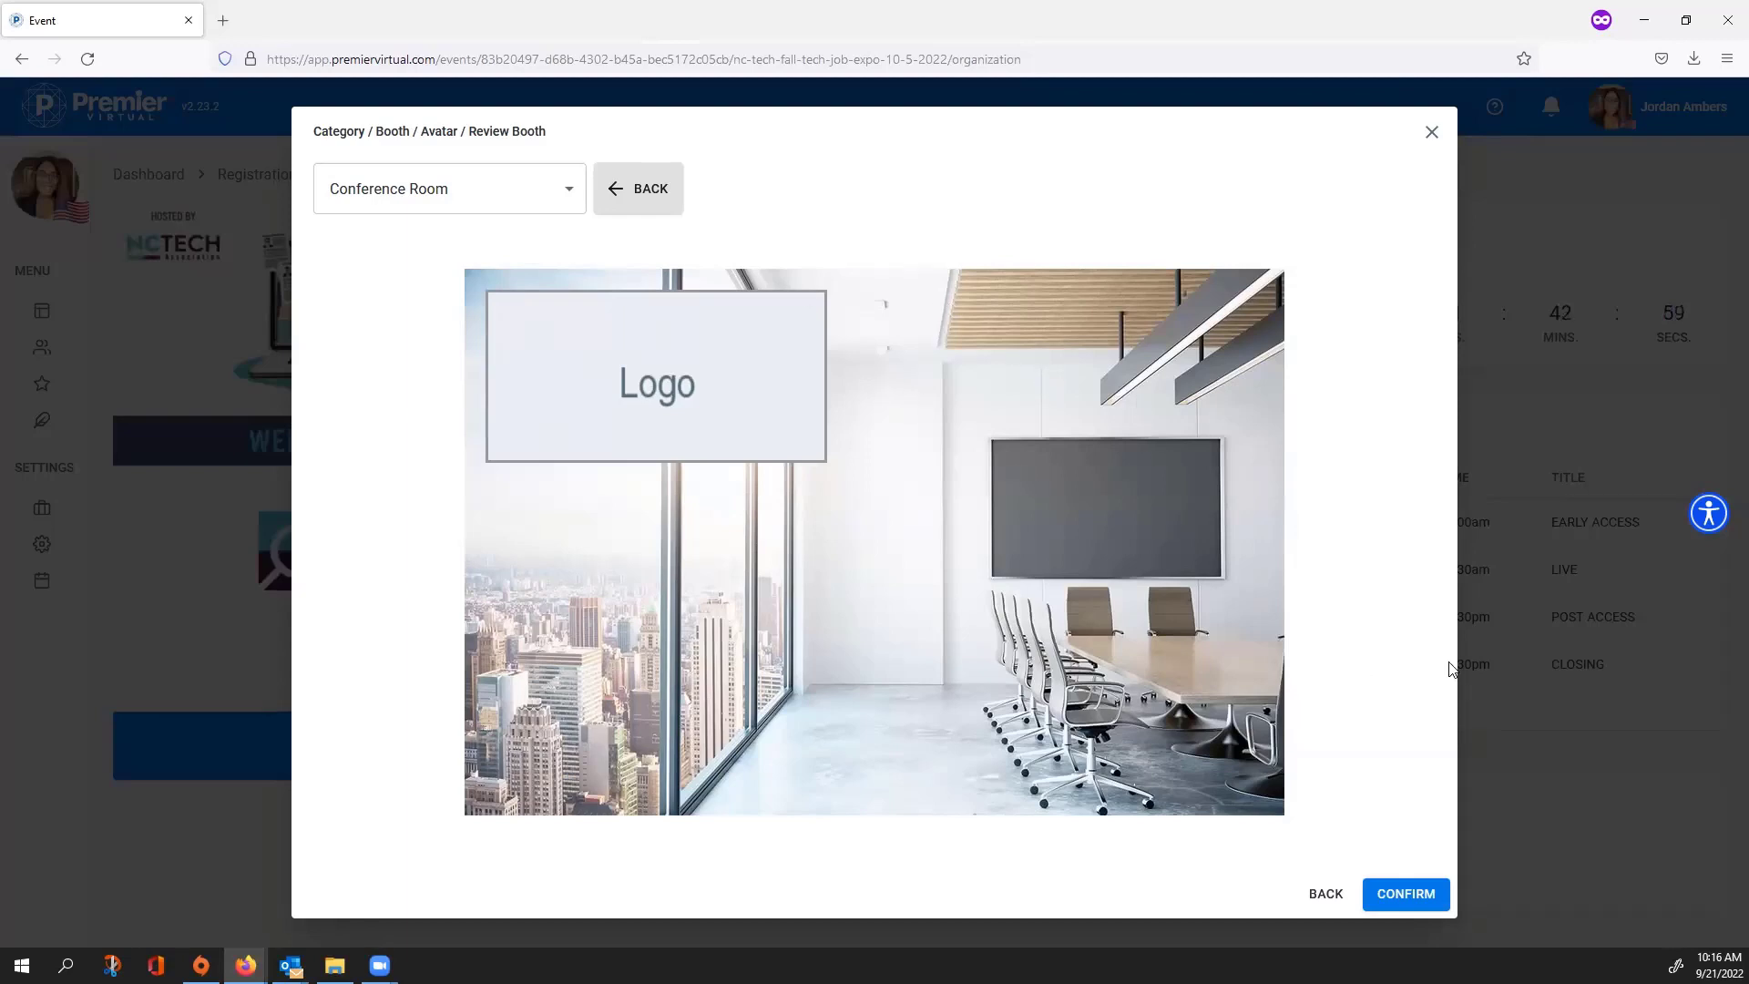
click(1426, 894)
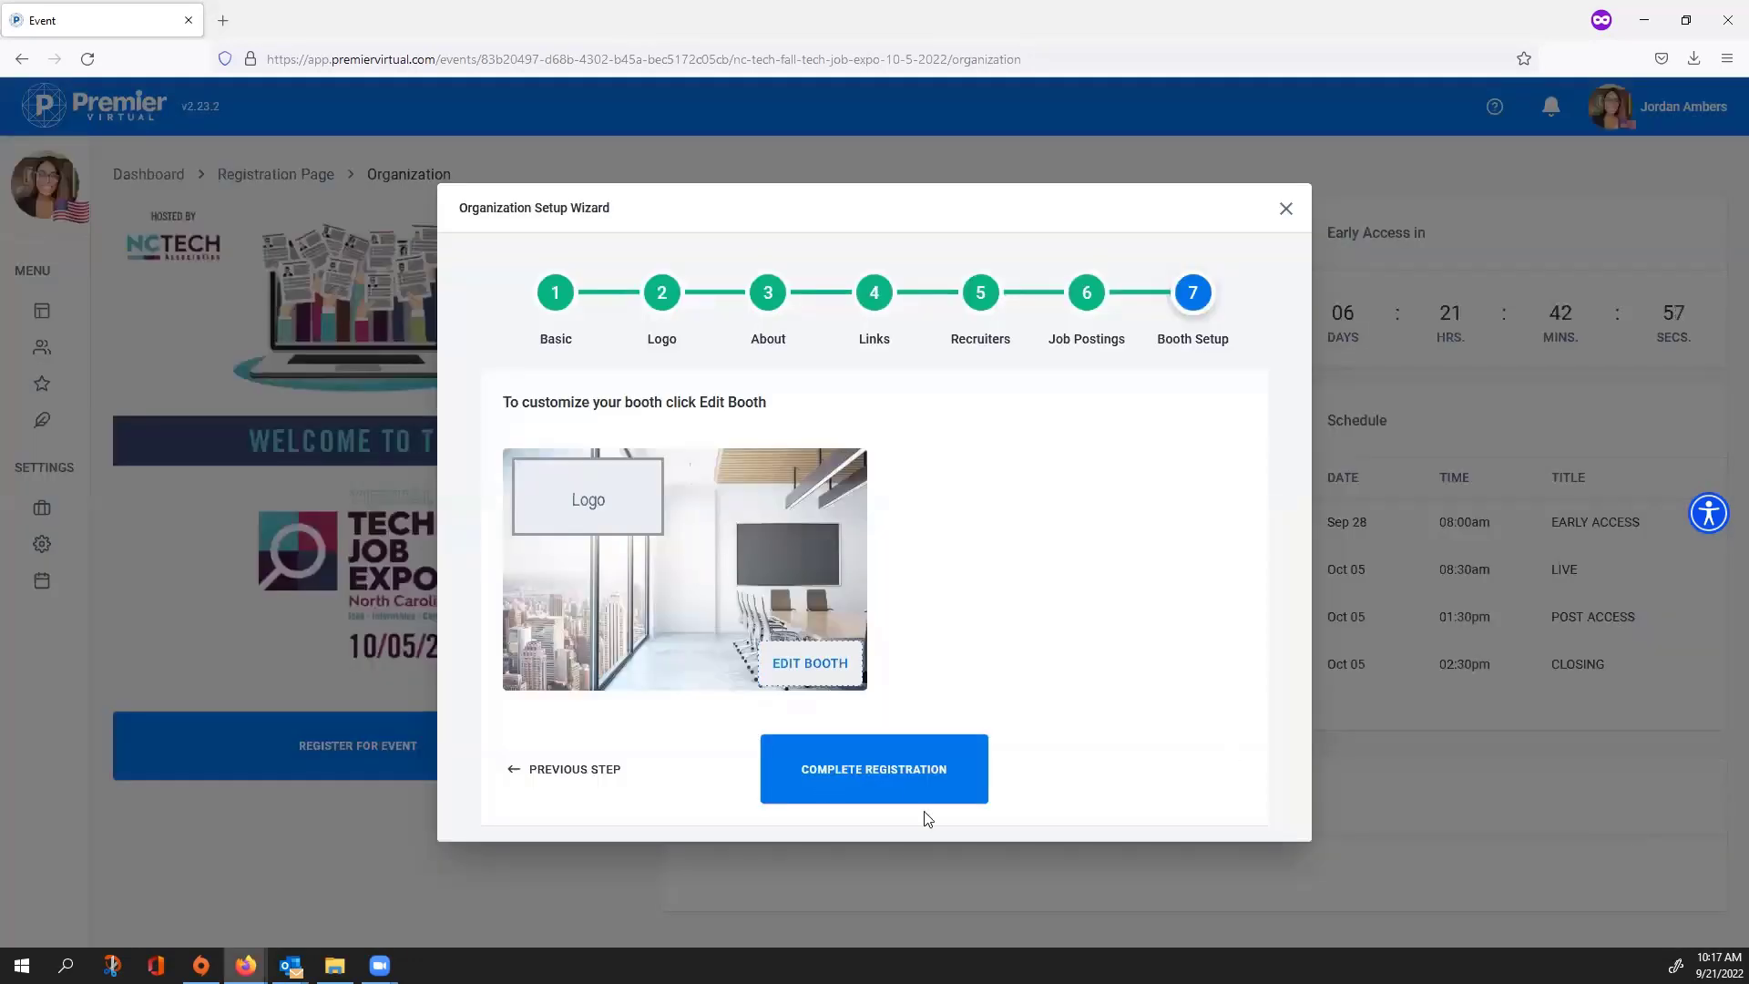
click(922, 781)
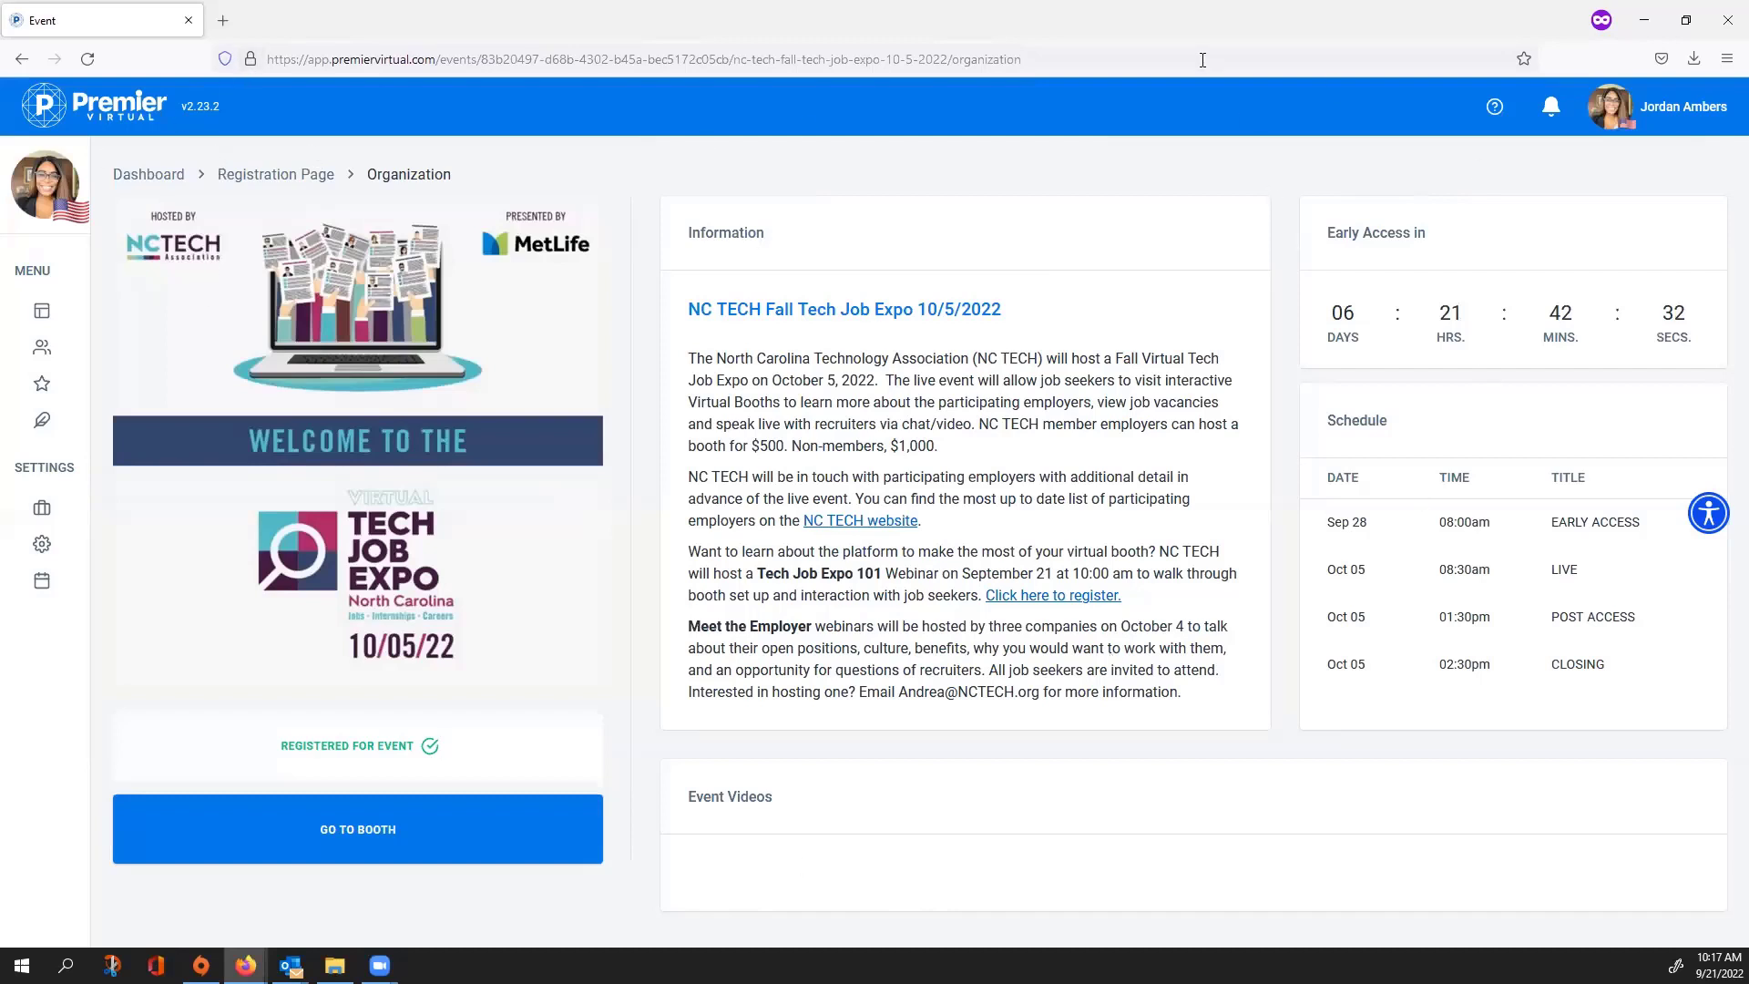
click(1703, 119)
click(1670, 220)
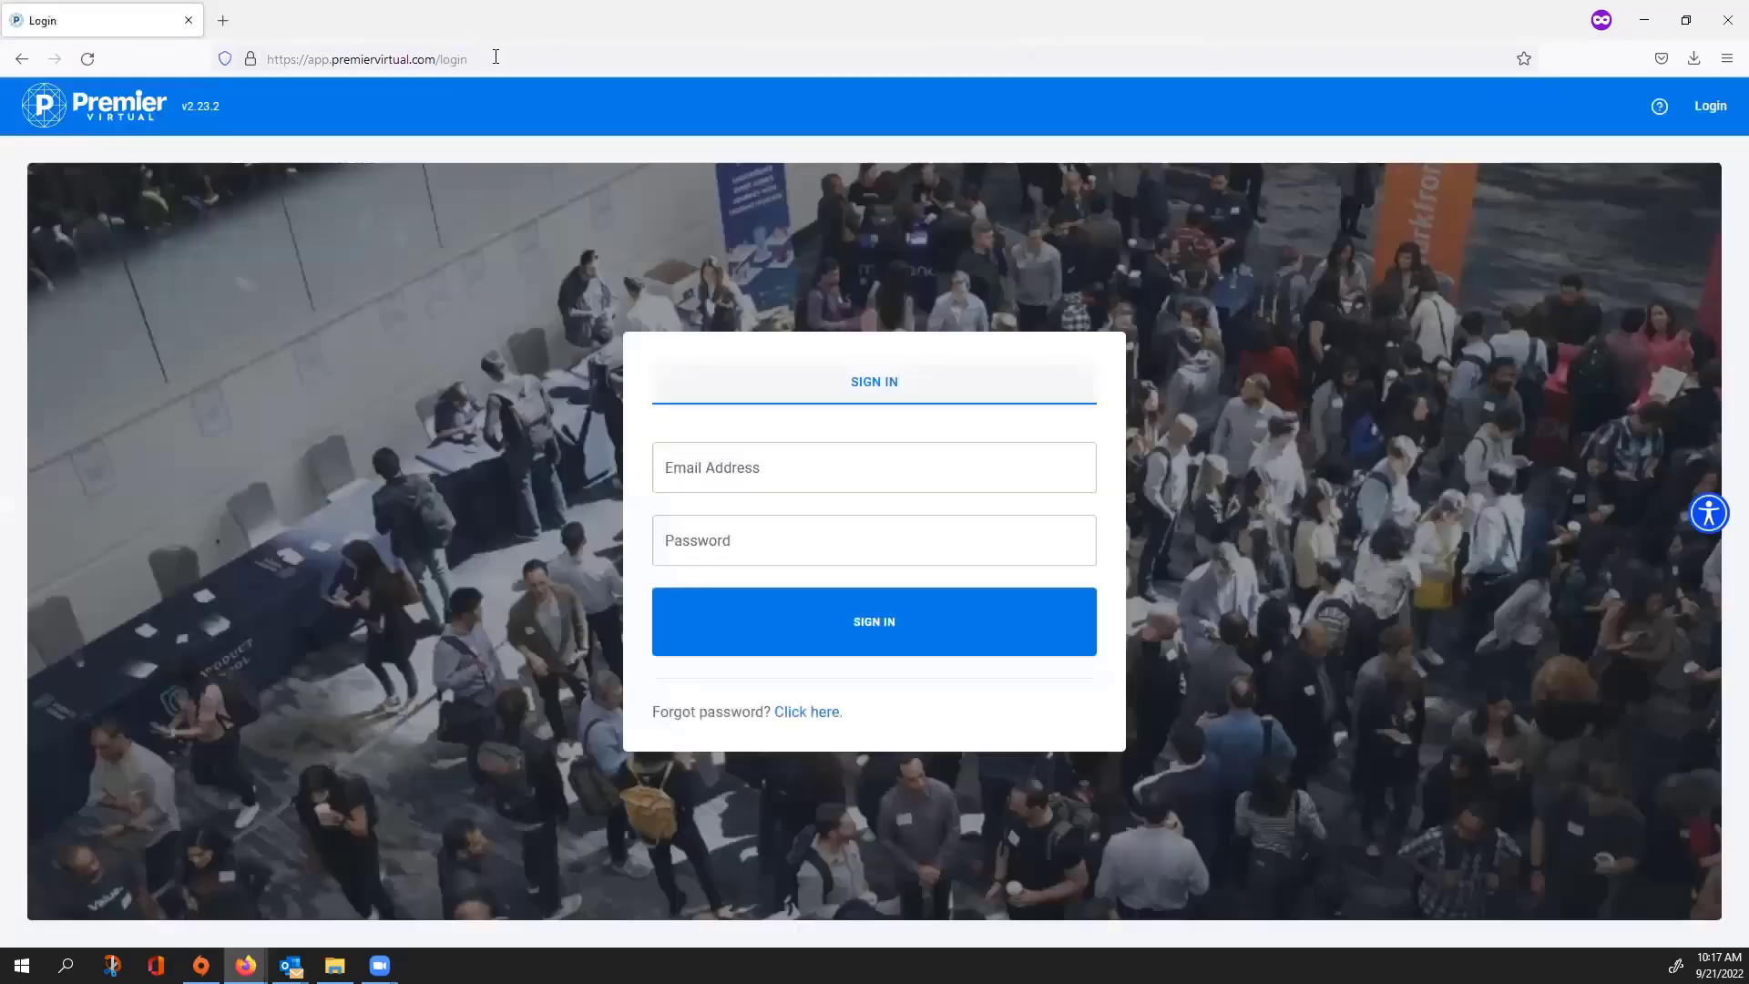
click(496, 58)
text(https://app.premiervirtual.com/events/83b20497-d68b-4302-b45a-bec5172c05cb/nc-tech-fall-tech-job-expo-10-5-2022/organization)
key(Return)
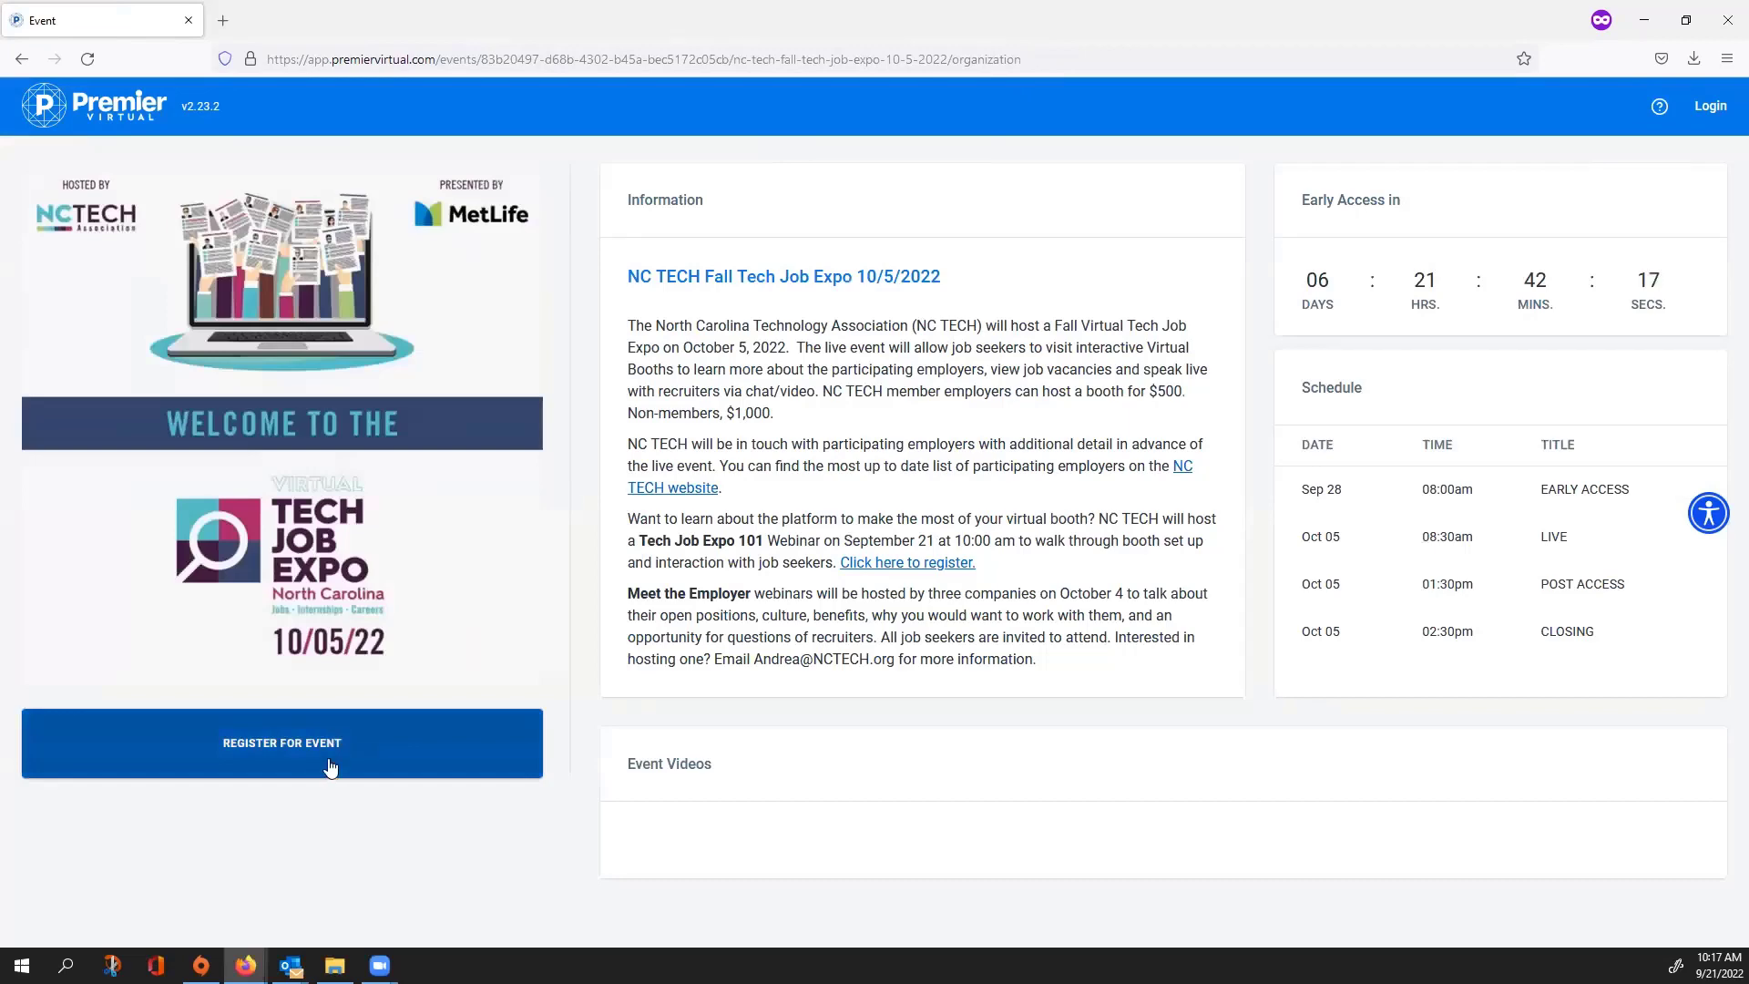
Step: Sign in with the saved booth account, filling in its e-mail address and password
click(1716, 110)
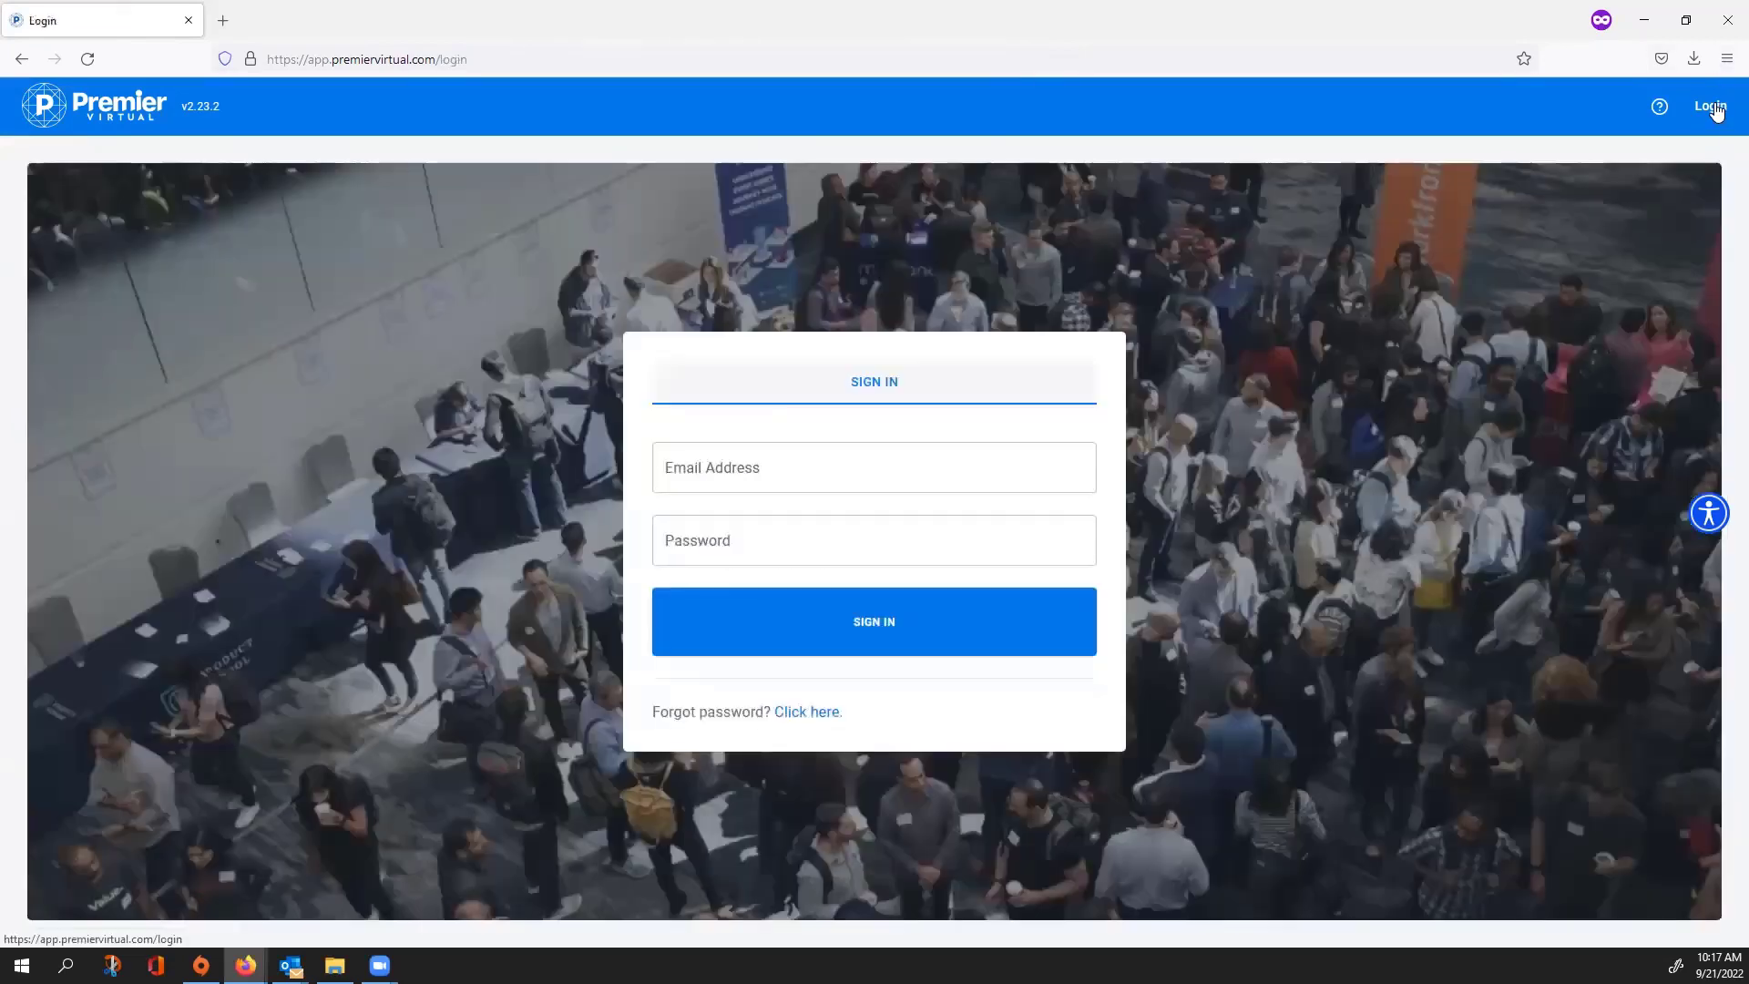
click(1006, 450)
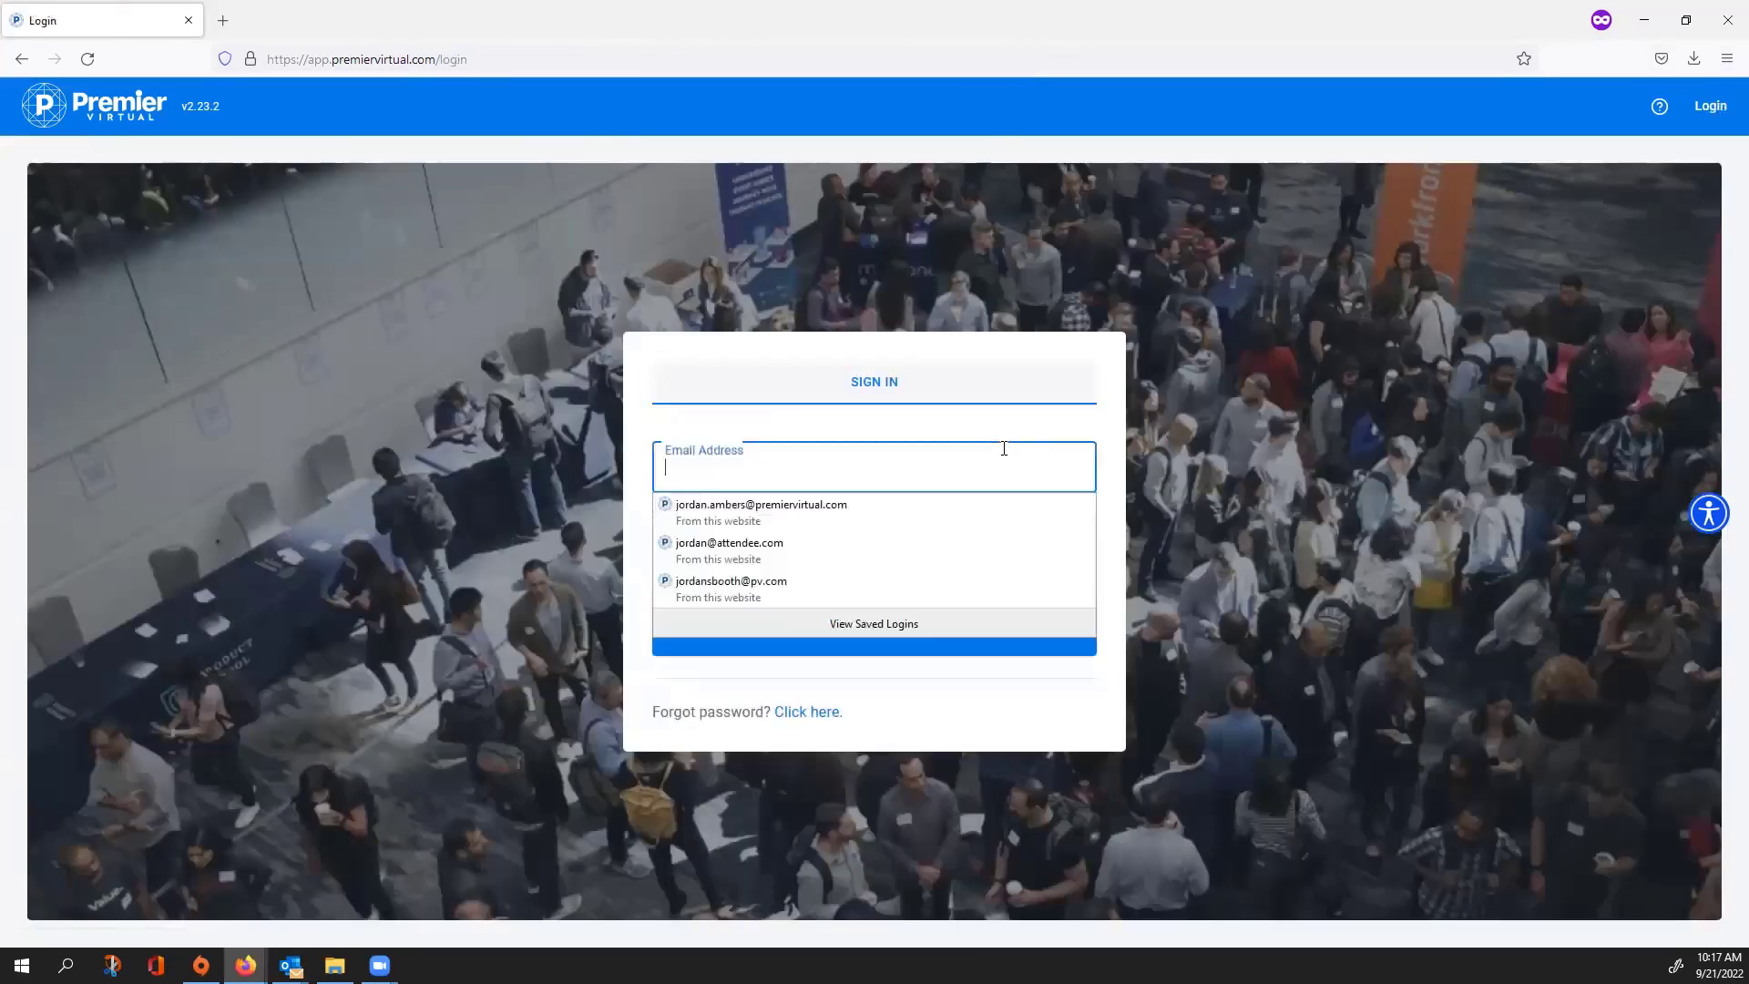
click(822, 583)
click(957, 638)
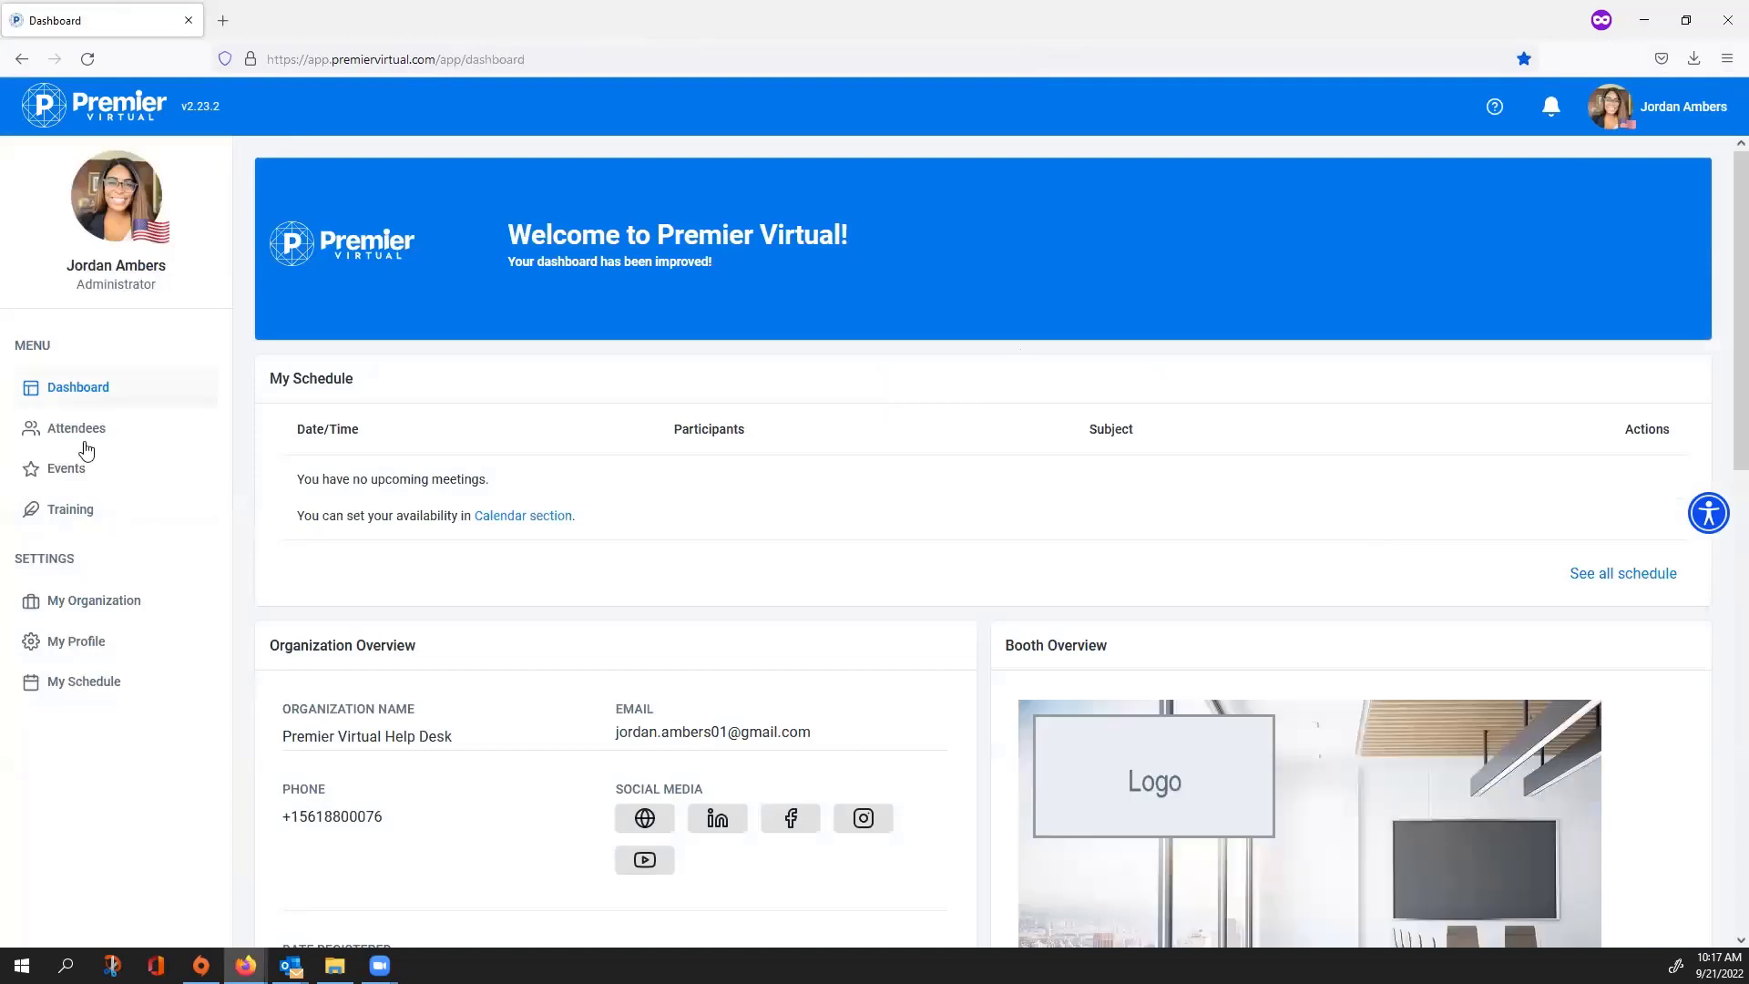
Step: Examine the dashboard's schedule, organization, booth and profile overviews, video tutorials, user guides and FAQs
scroll(685, 580, down, 8)
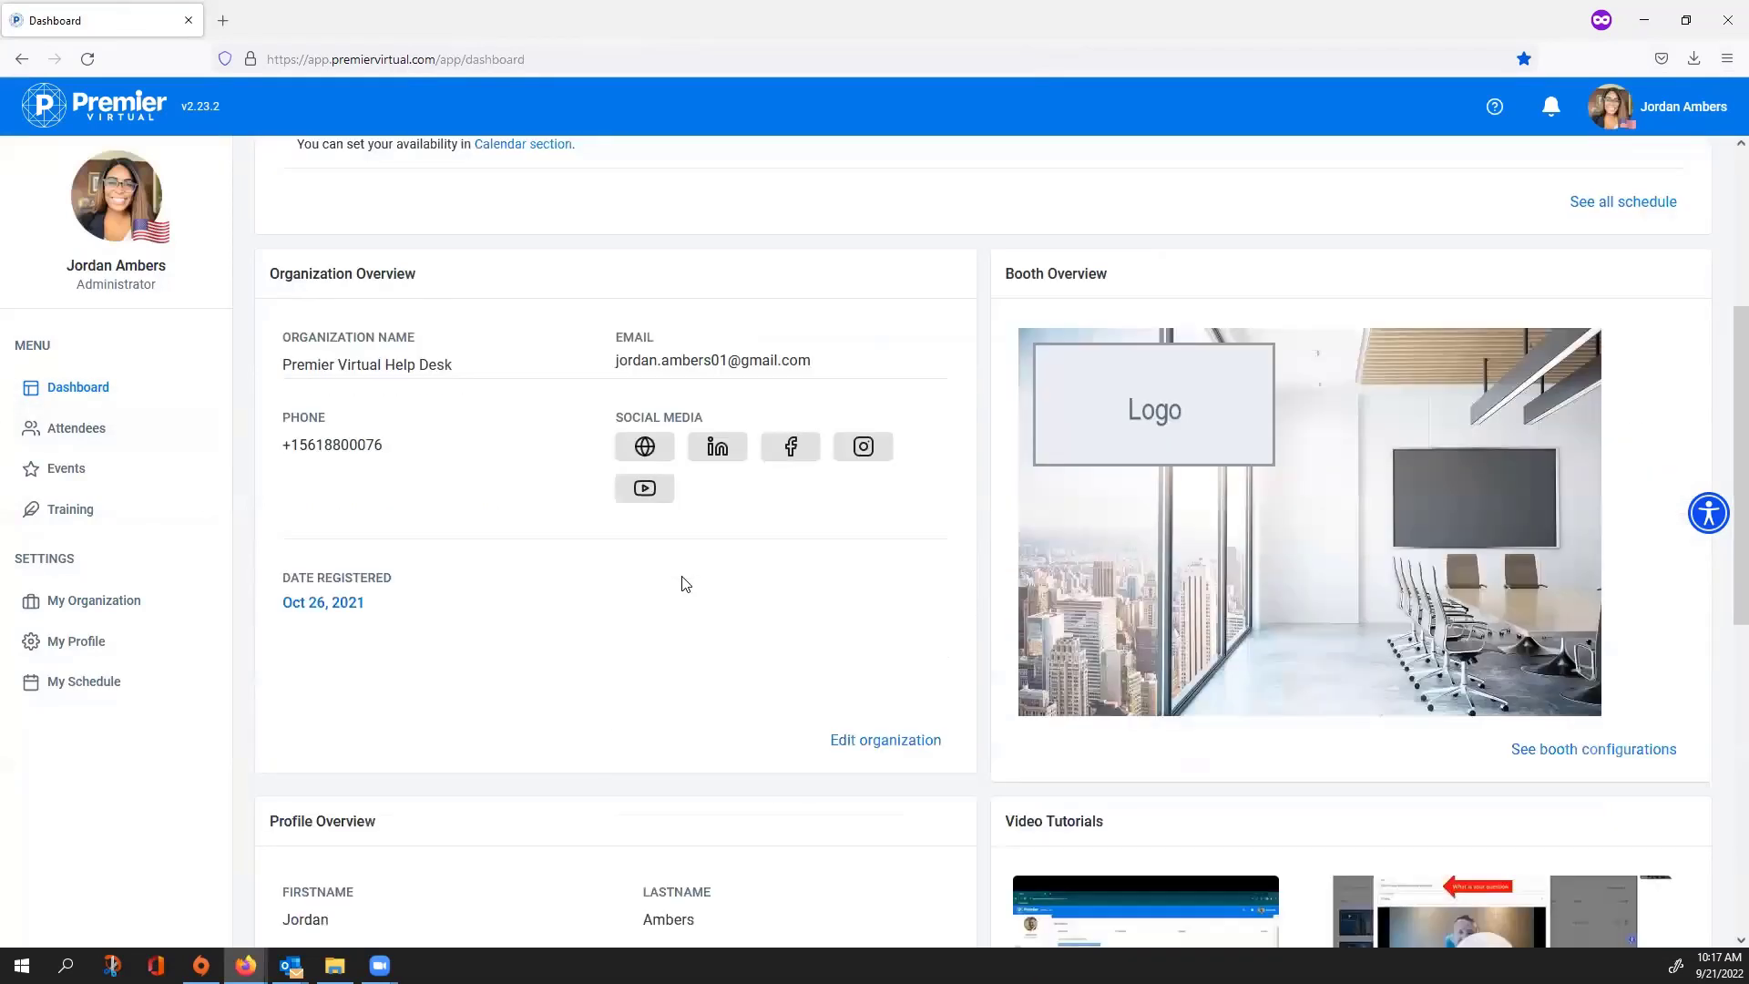
scroll(685, 580, down, 3)
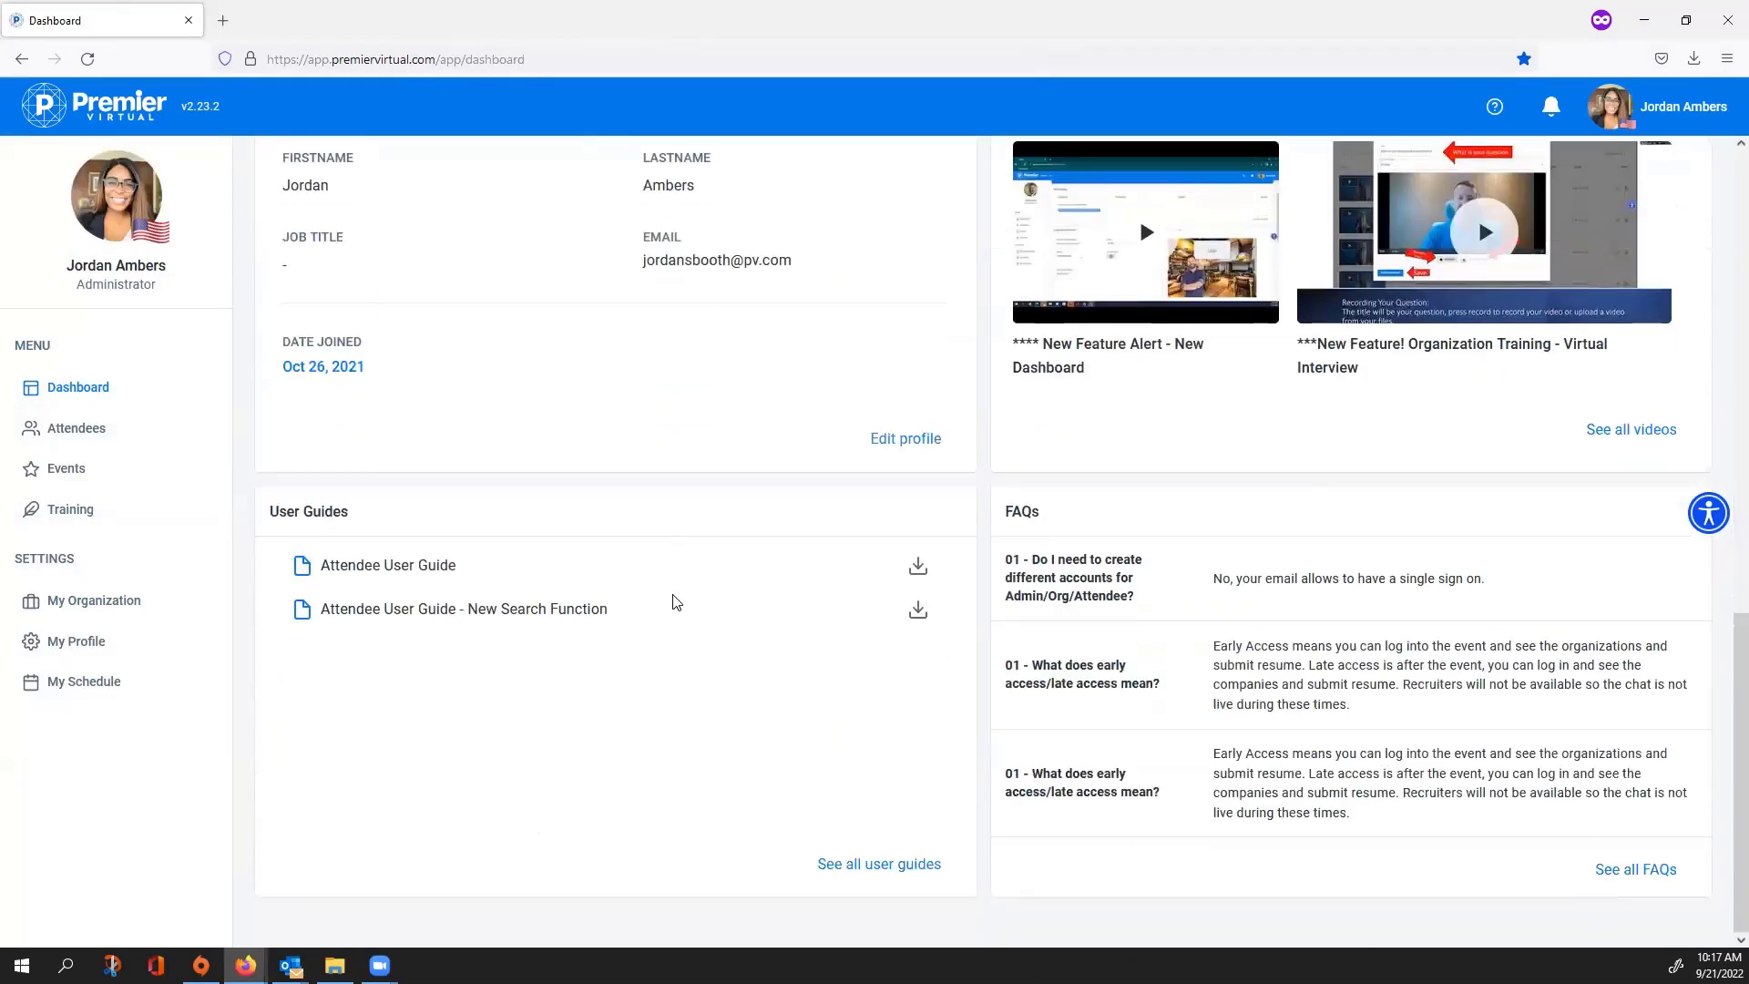
scroll(725, 562, up, 12)
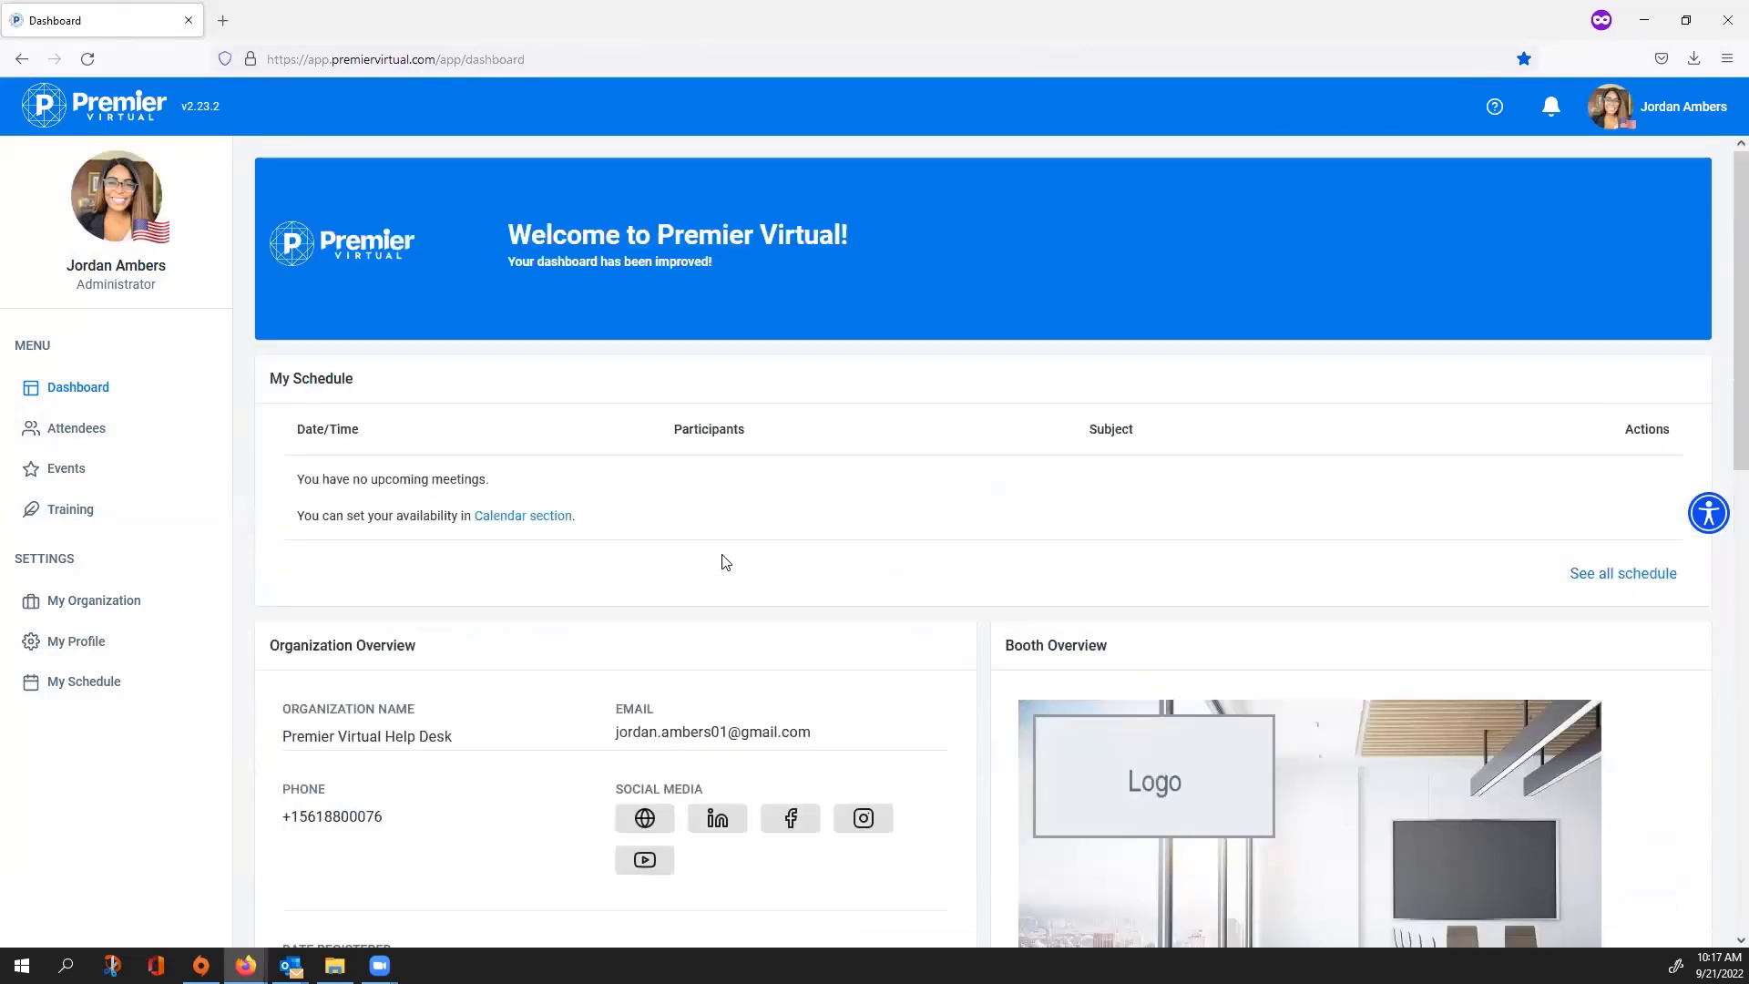
scroll(719, 559, down, 6)
scroll(556, 341, up, 2)
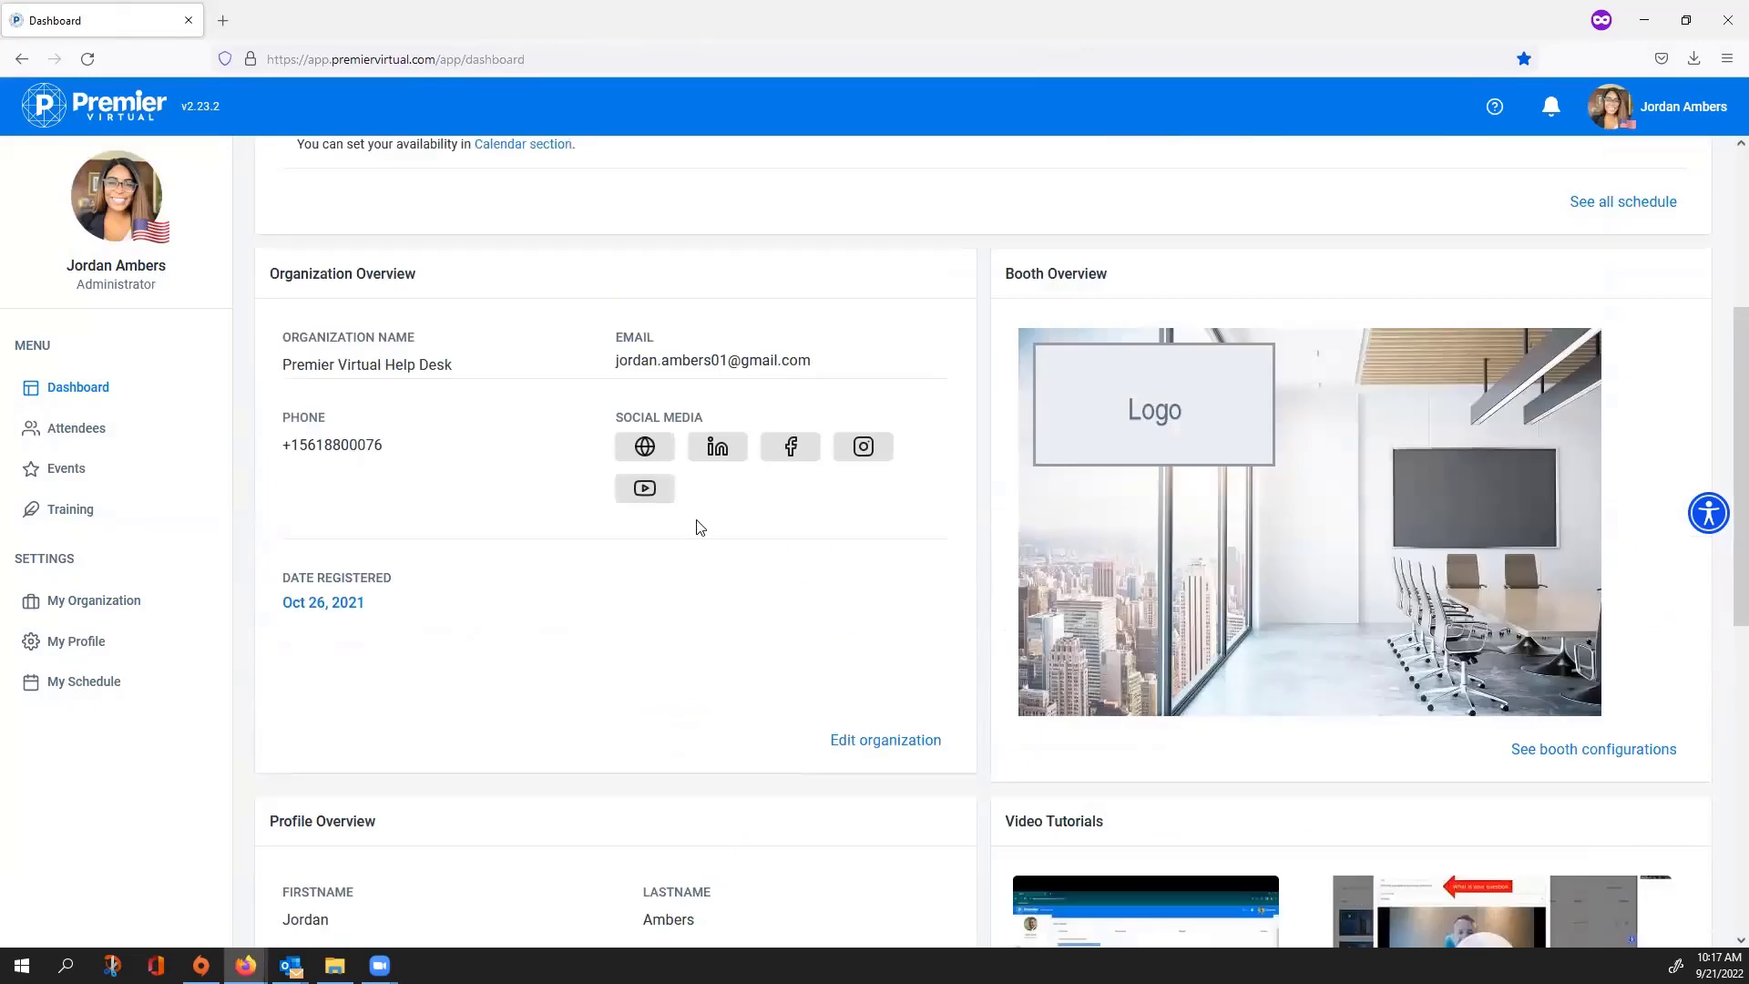
scroll(1437, 478, down, 4)
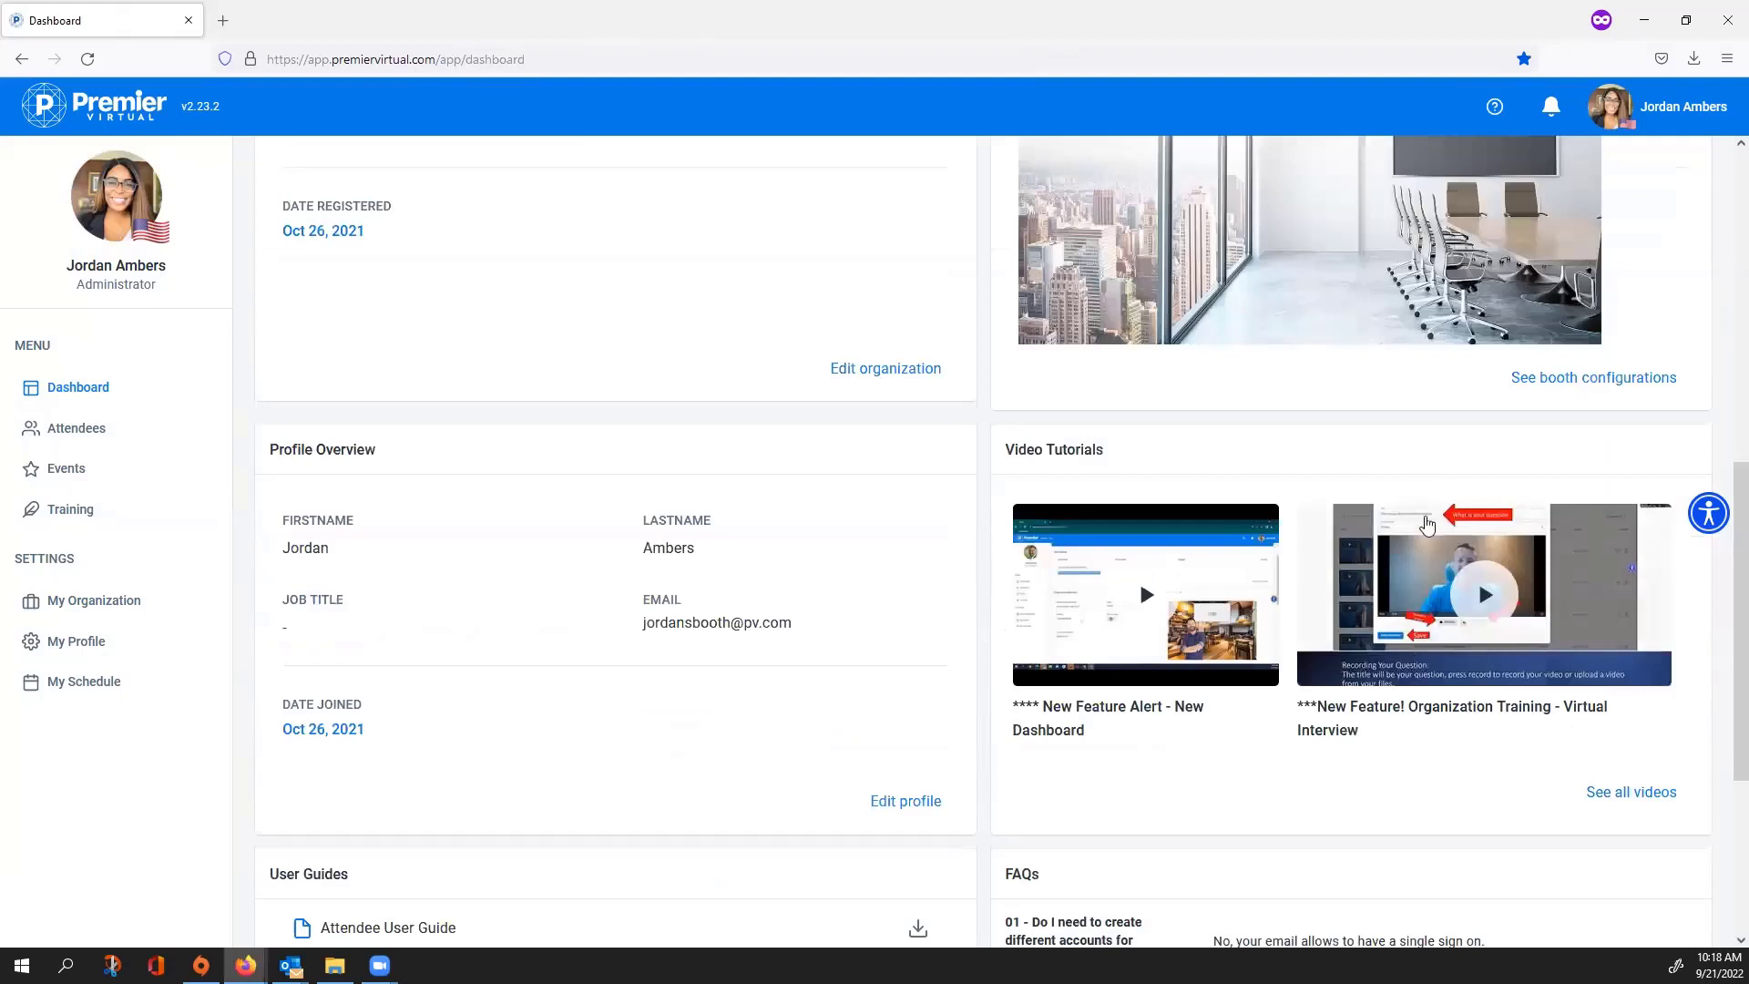
scroll(1239, 615, down, 4)
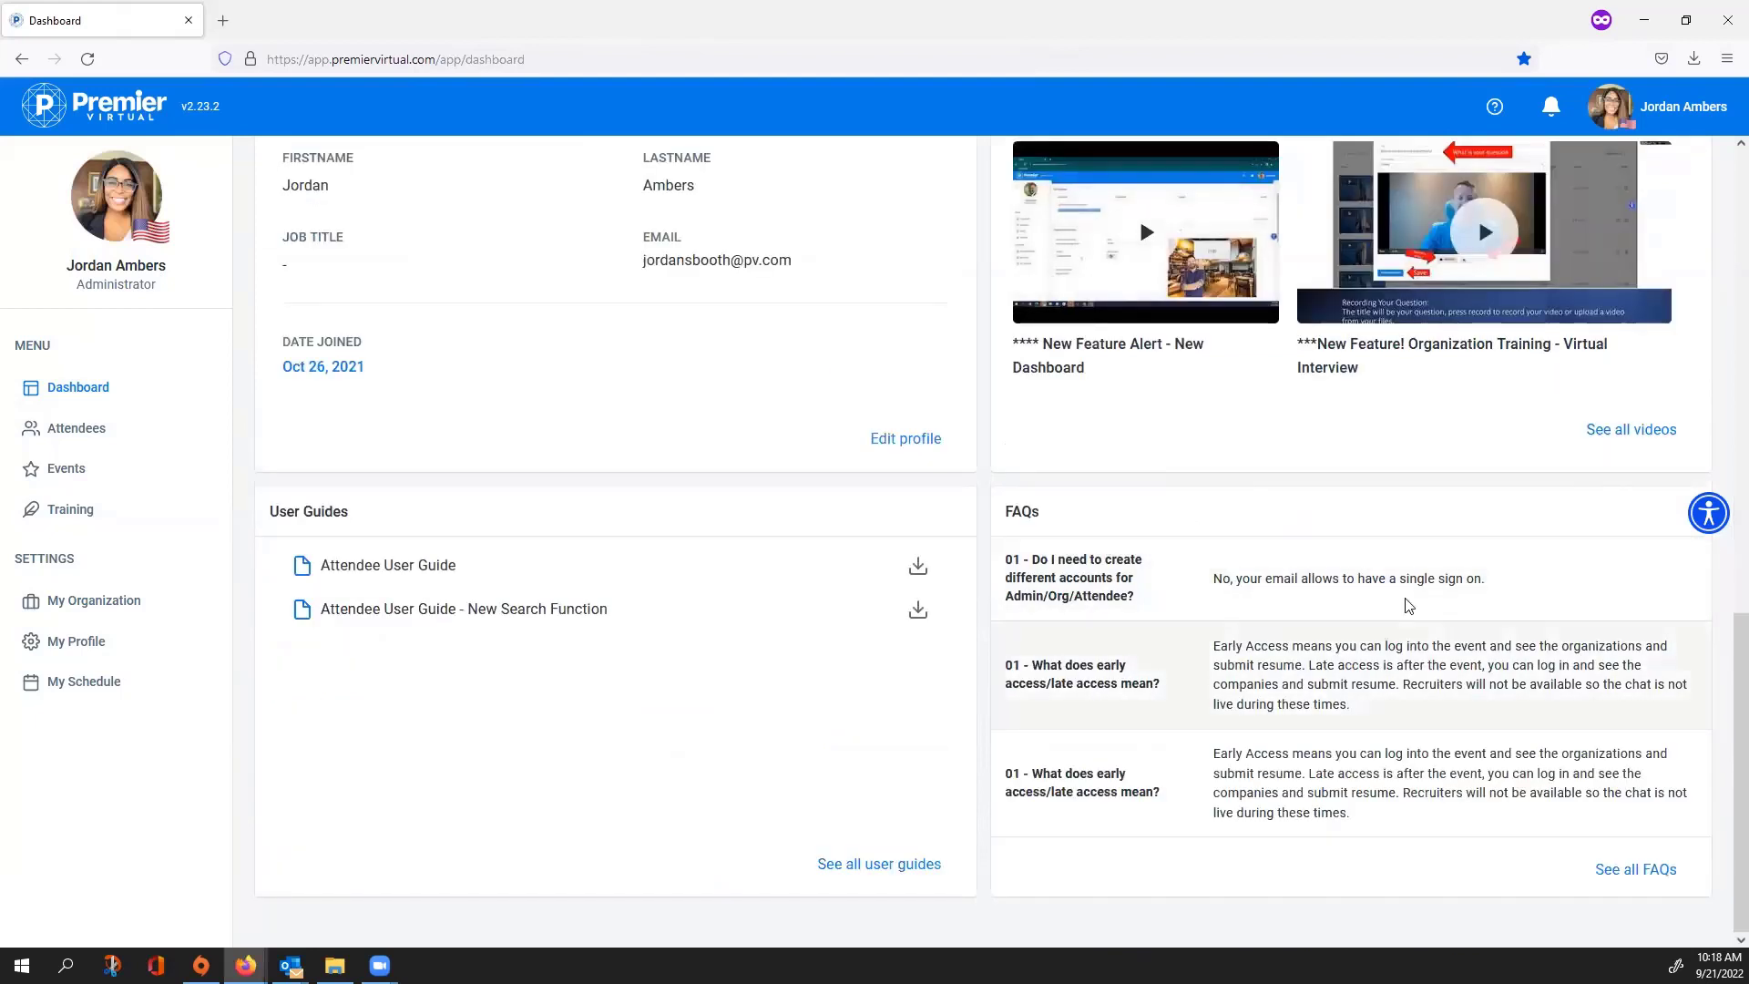
scroll(1218, 456, up, 3)
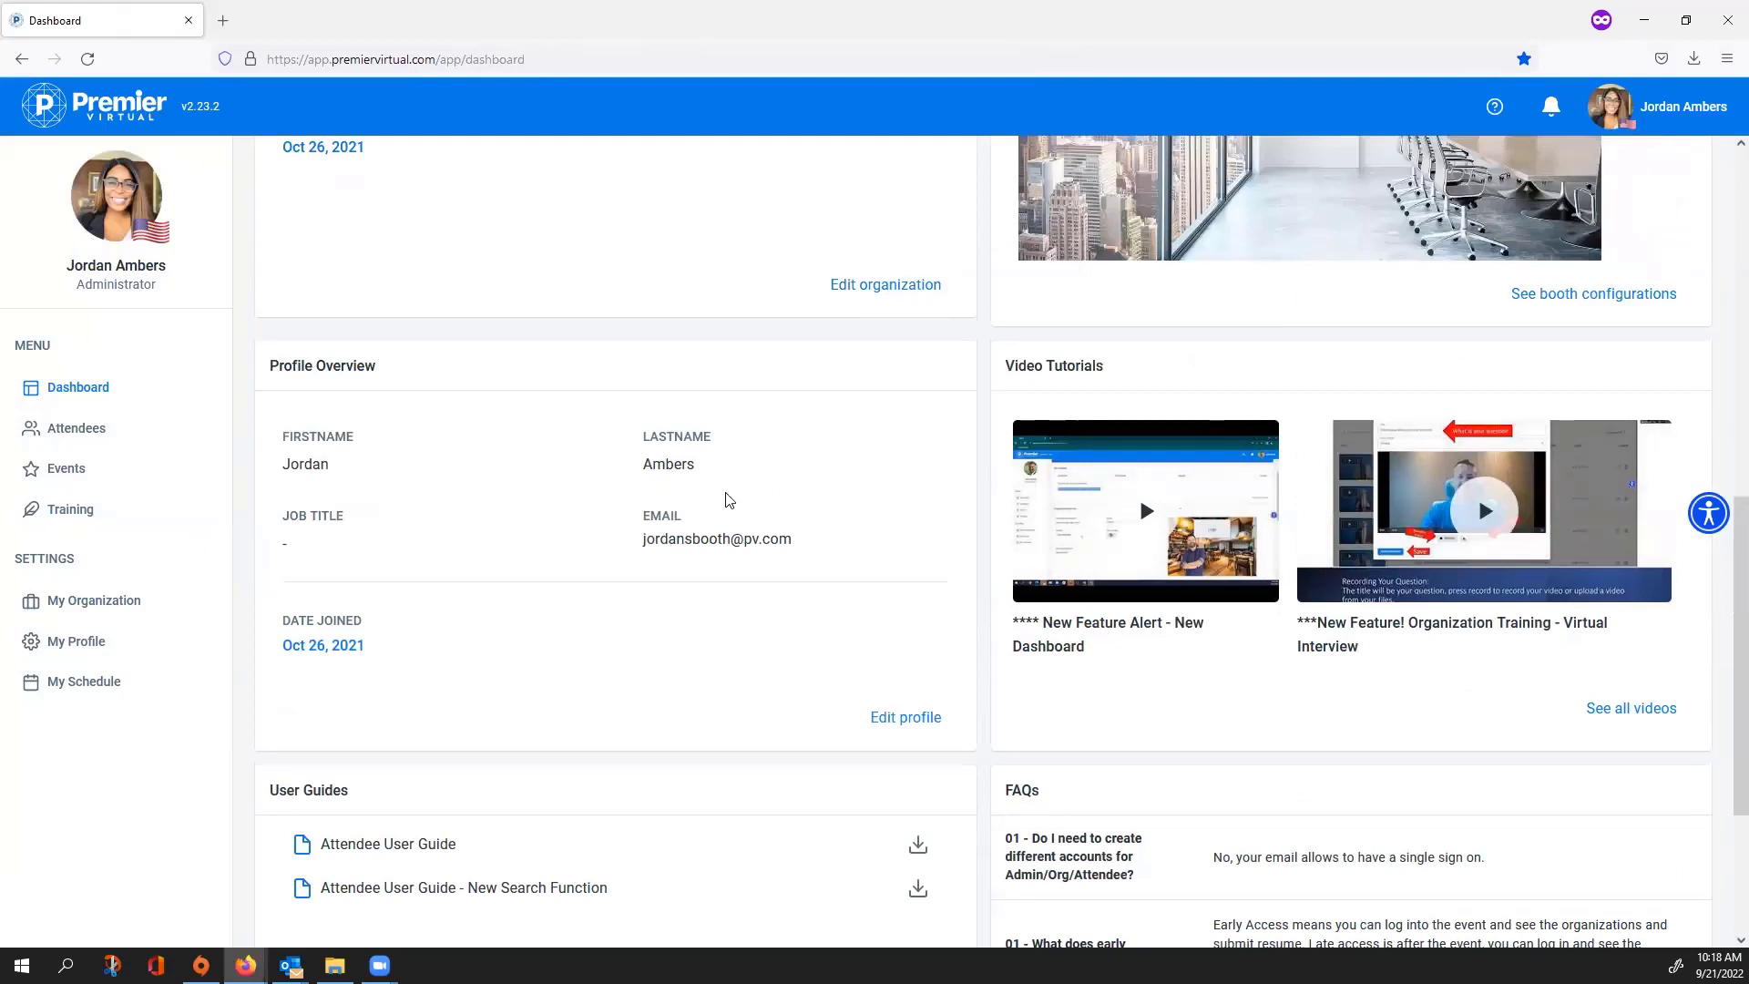
scroll(726, 501, down, 3)
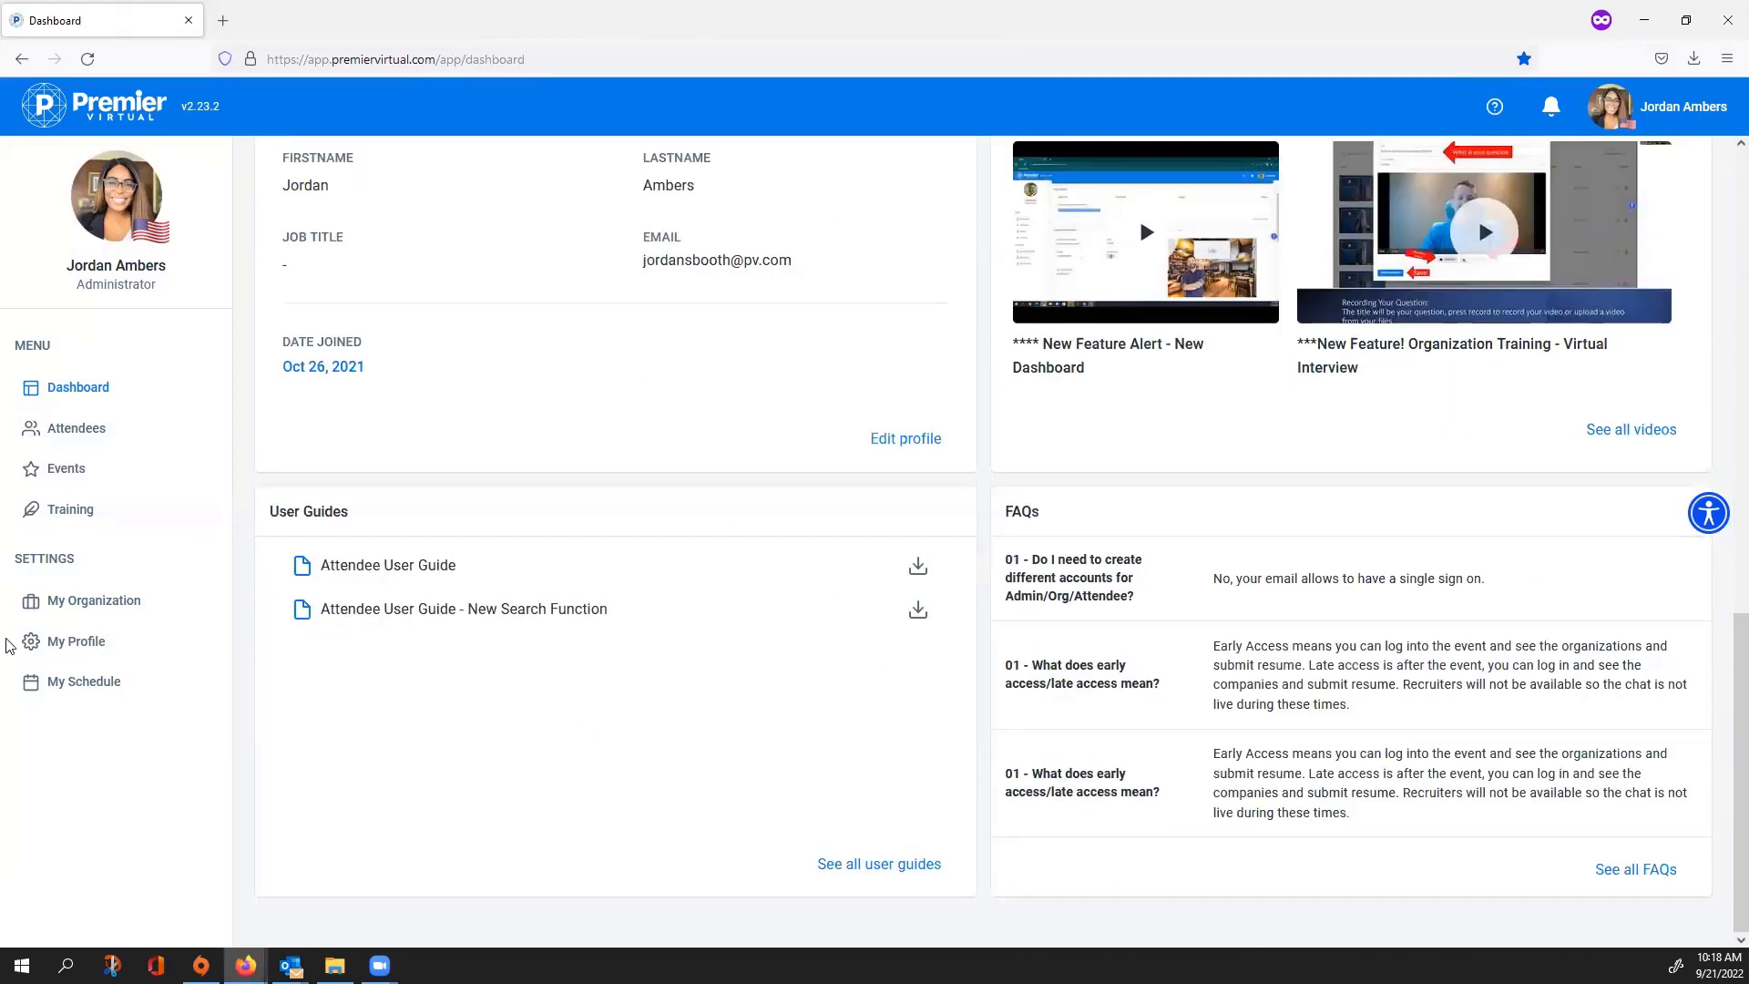
Step: Examine the organization page and the attendee training resources, FAQs and best practices, and briefly view the agent support chat
click(108, 606)
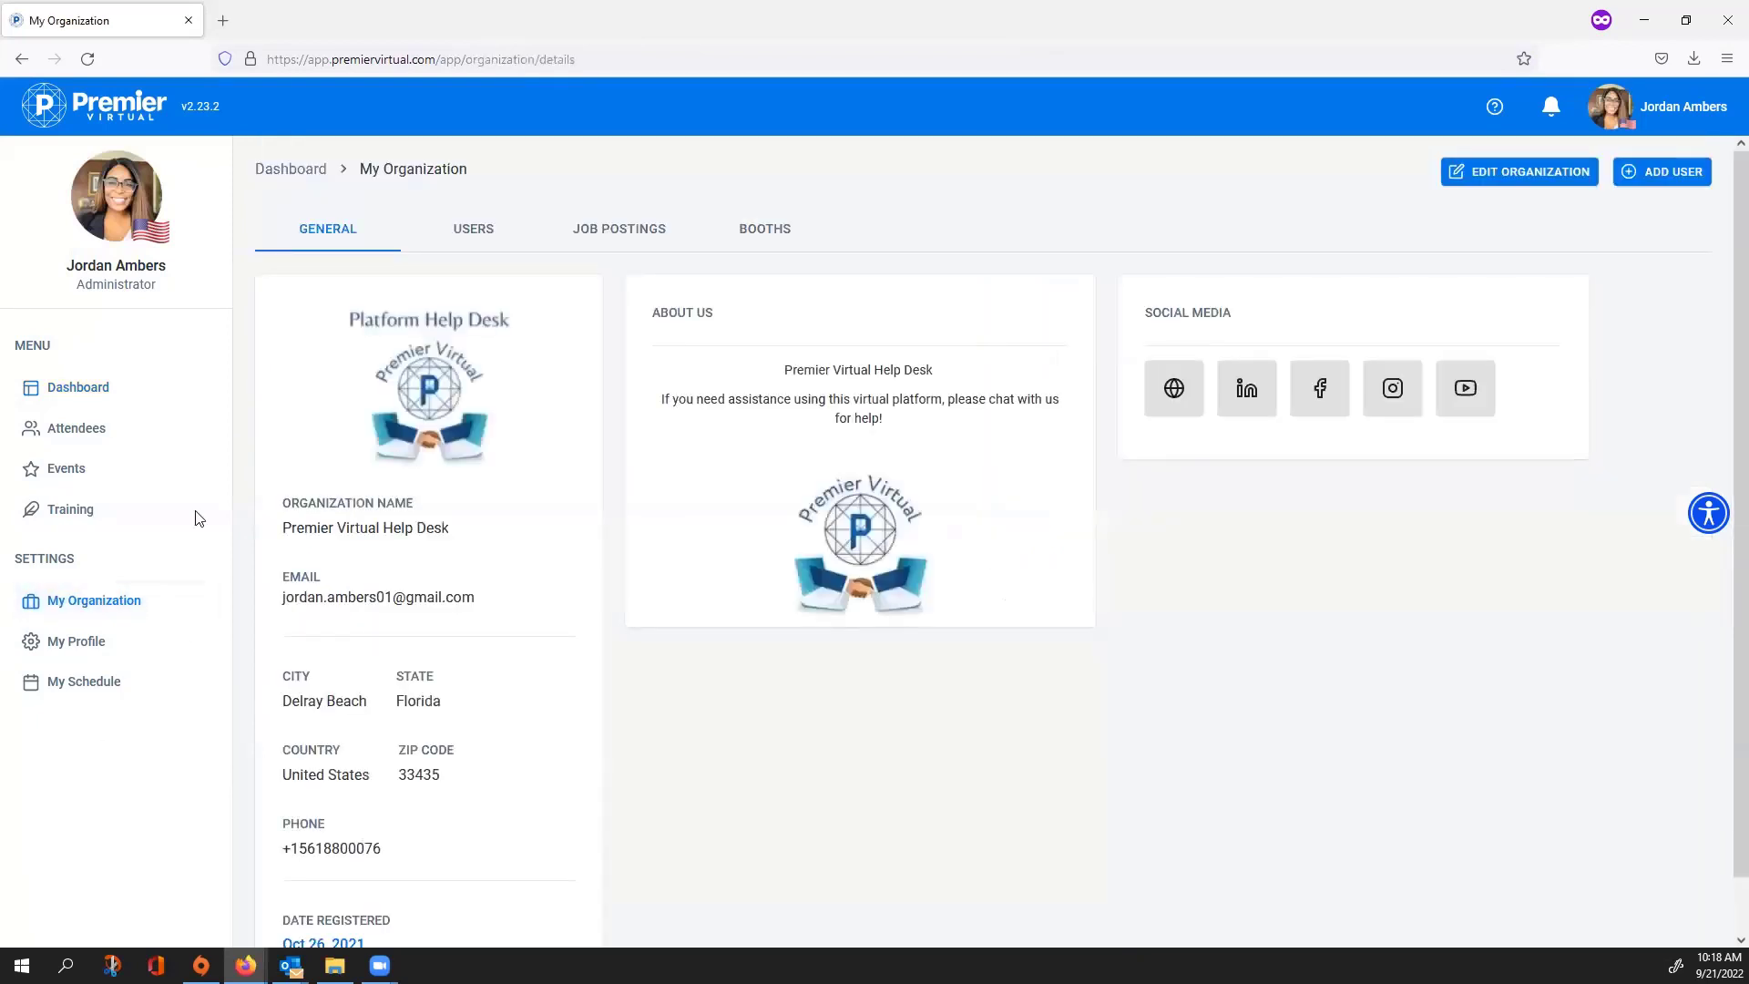
click(87, 512)
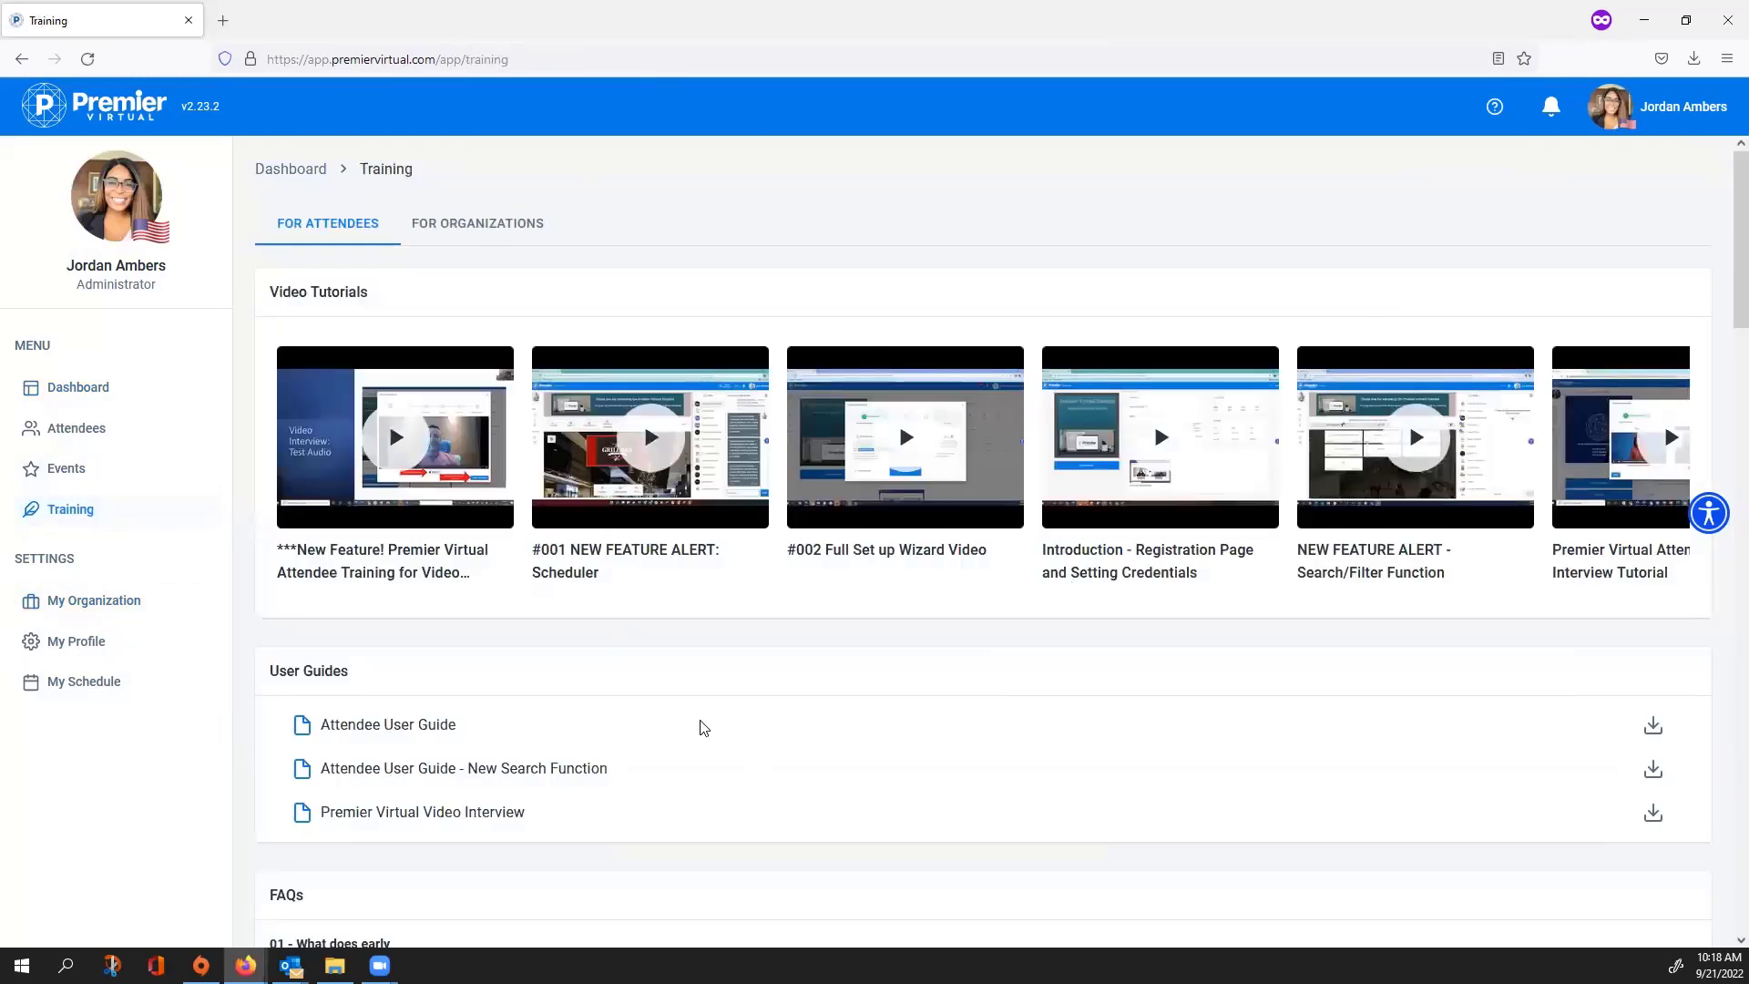
scroll(638, 697, down, 3)
scroll(585, 671, down, 15)
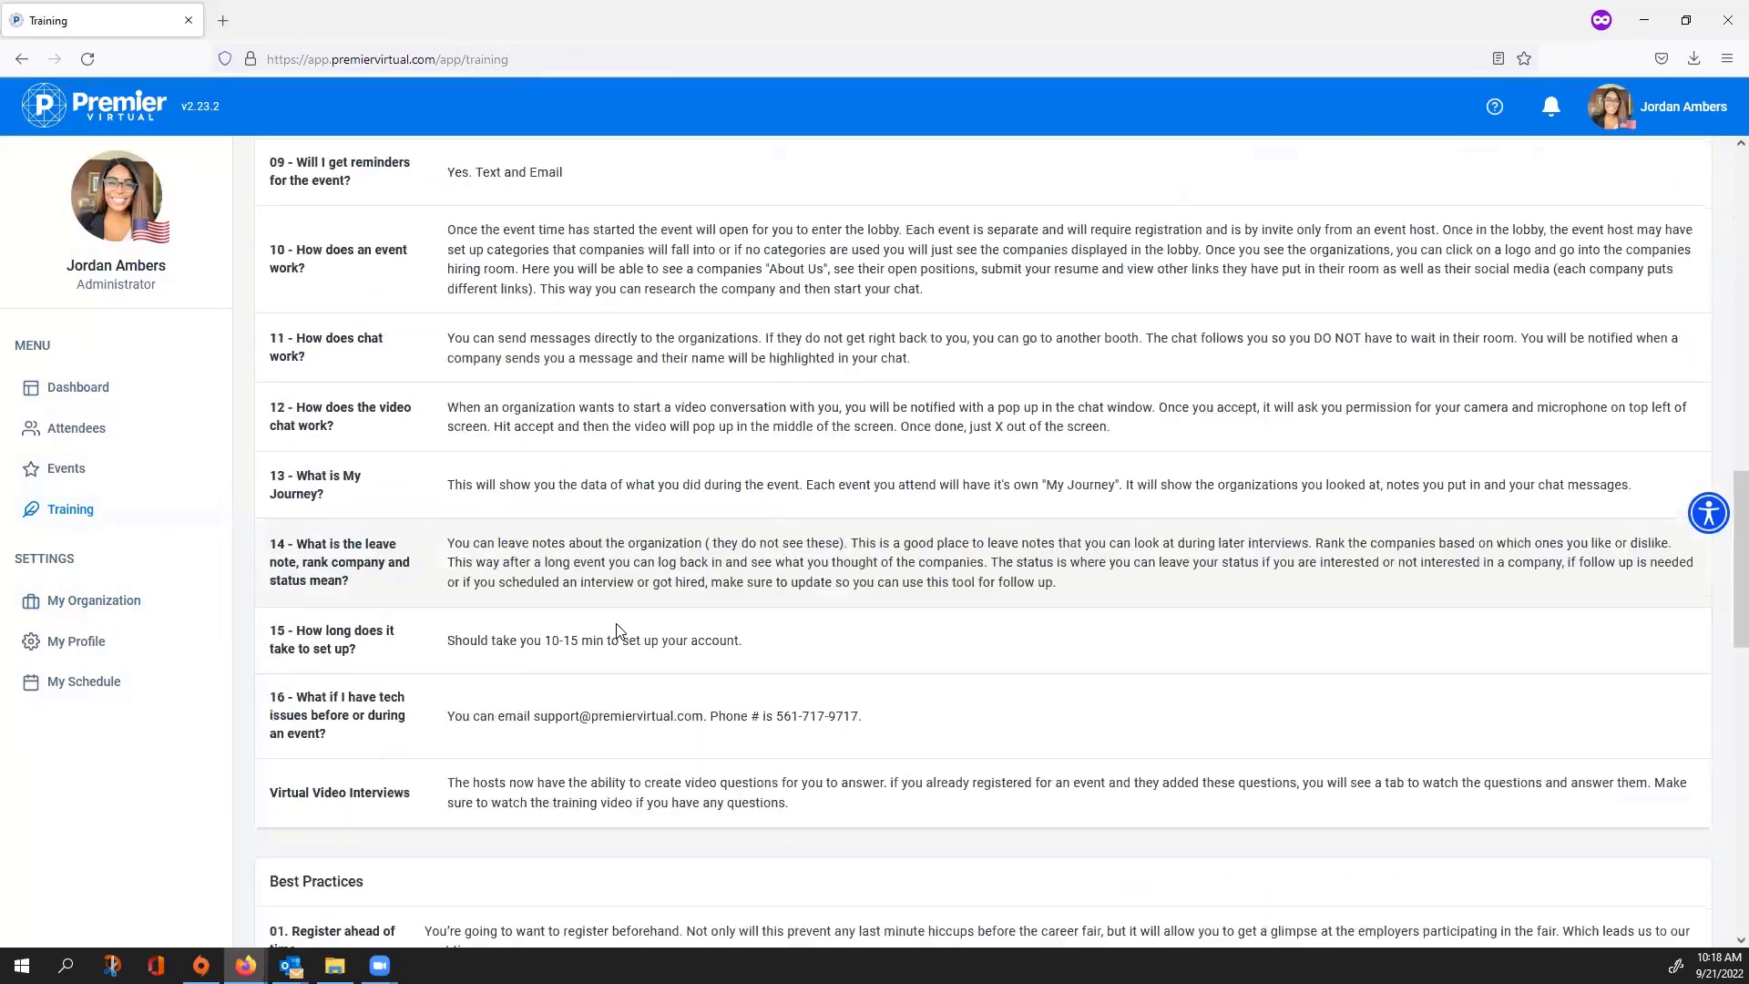
scroll(619, 627, down, 9)
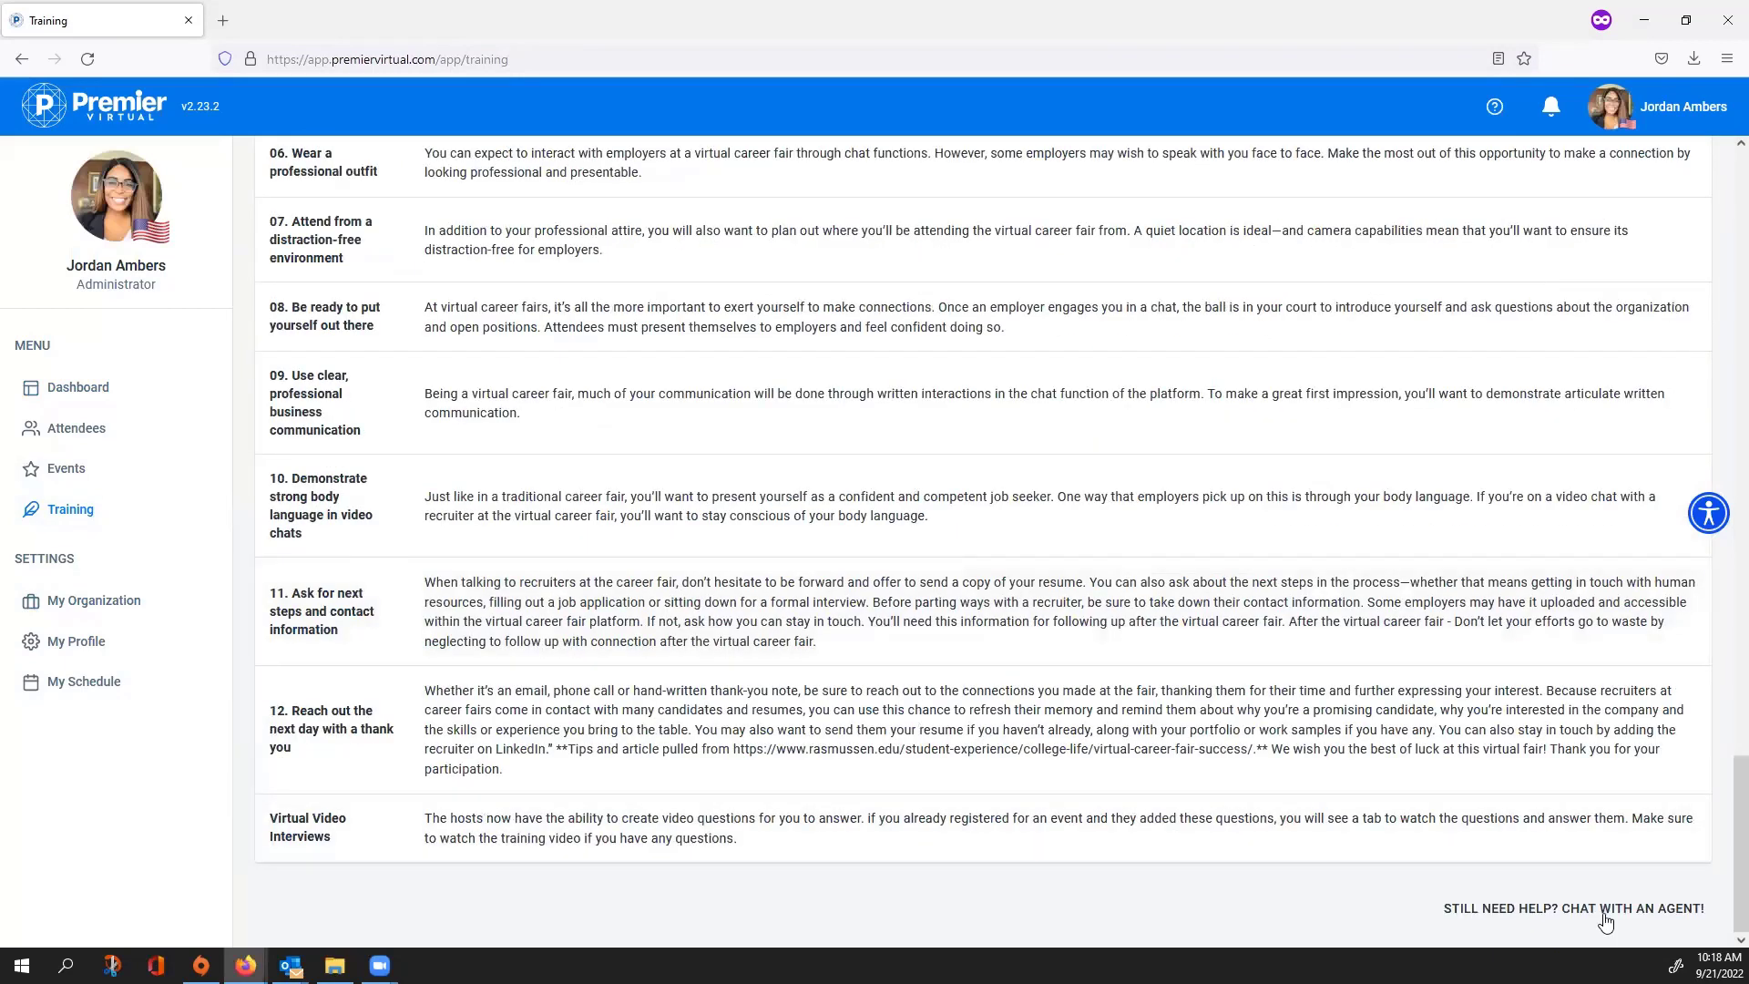
click(1640, 908)
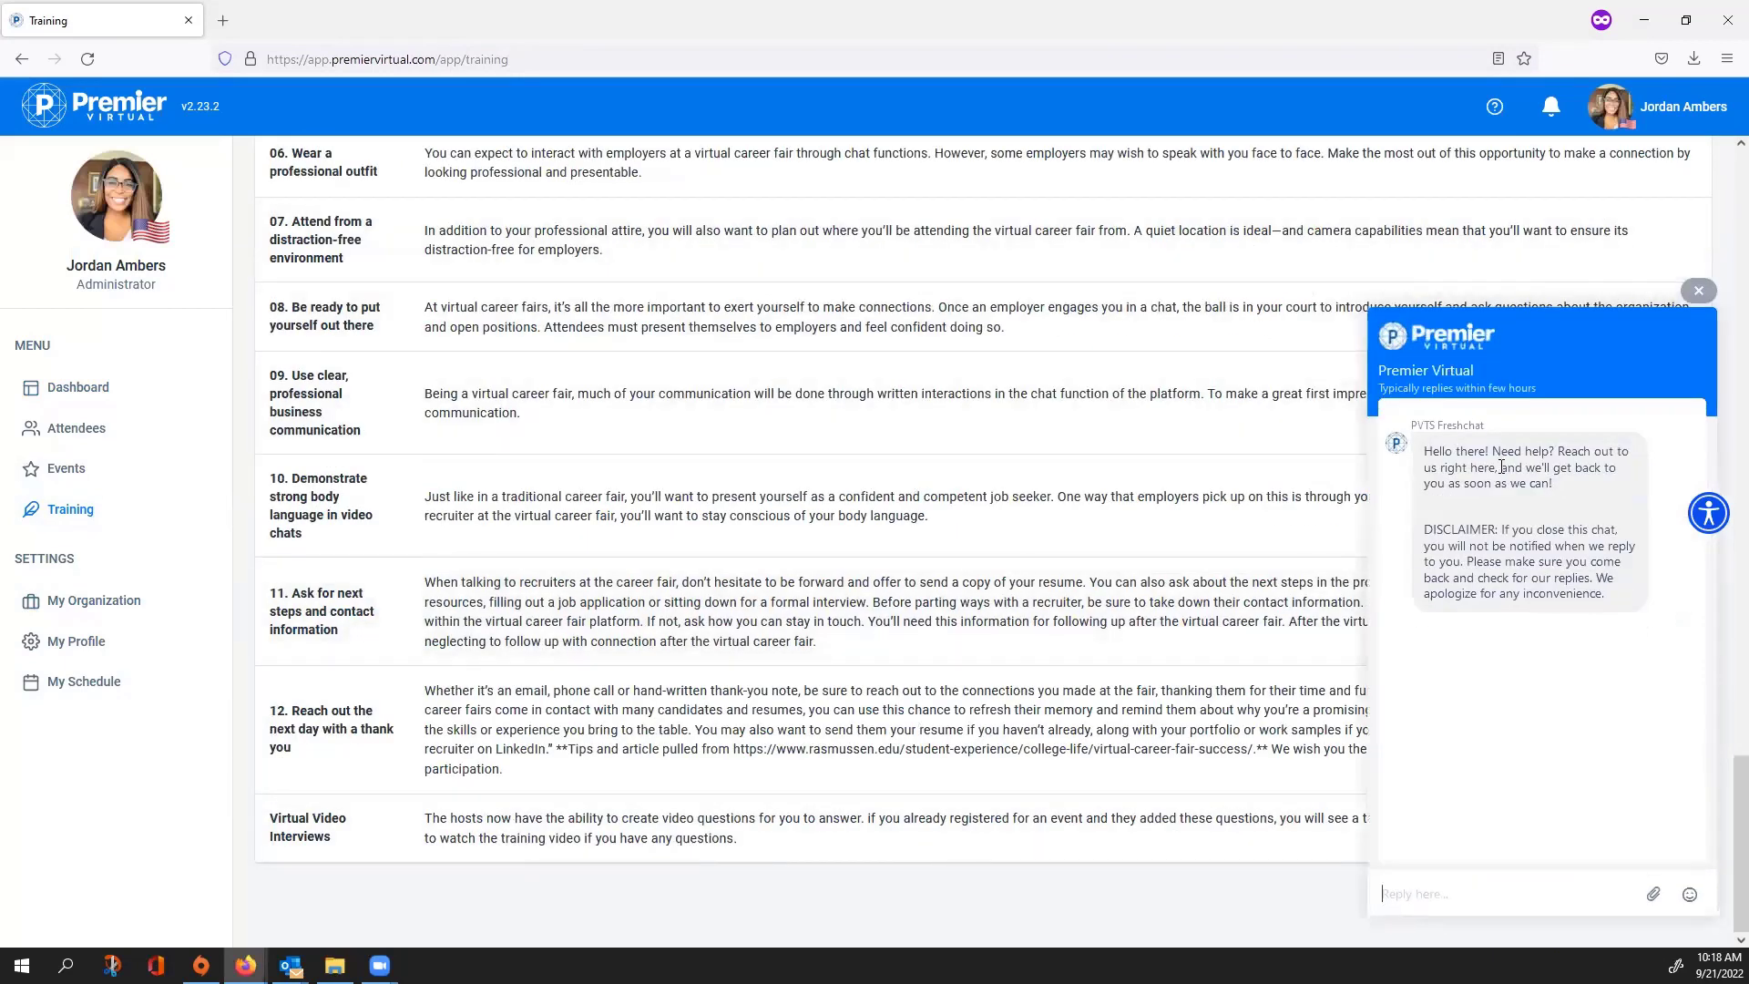
click(1699, 291)
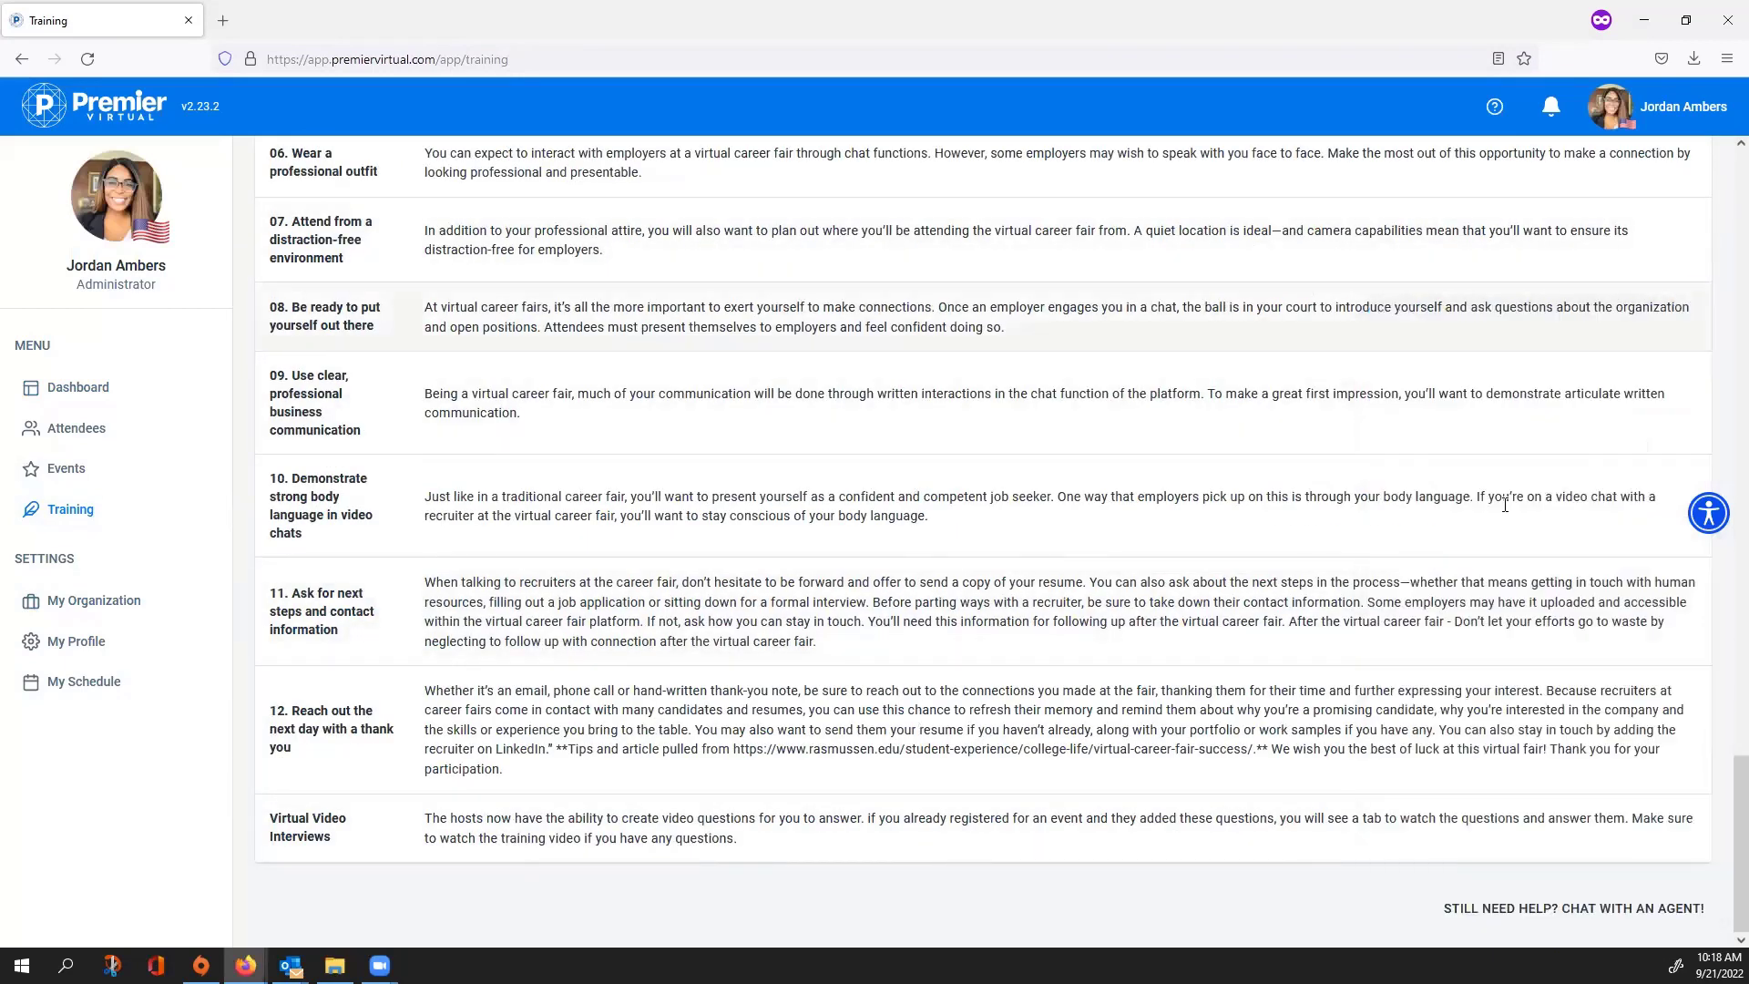
Step: Open the organization's profile details for editing
click(128, 603)
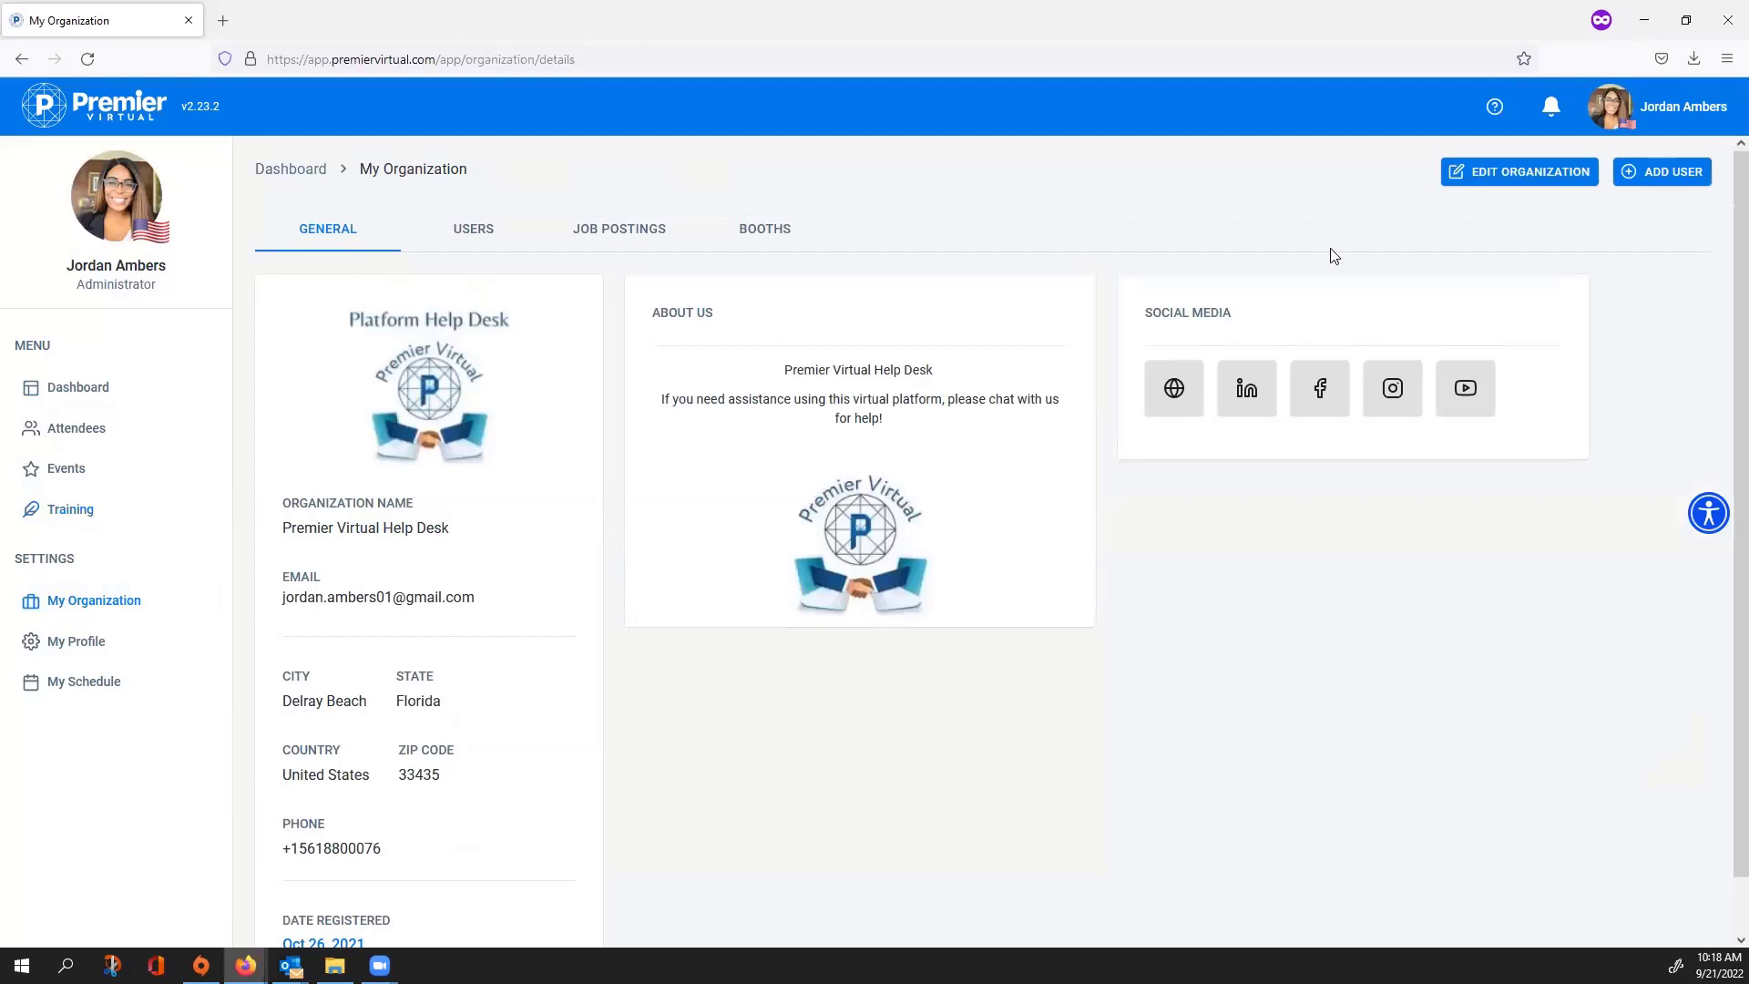
click(1491, 174)
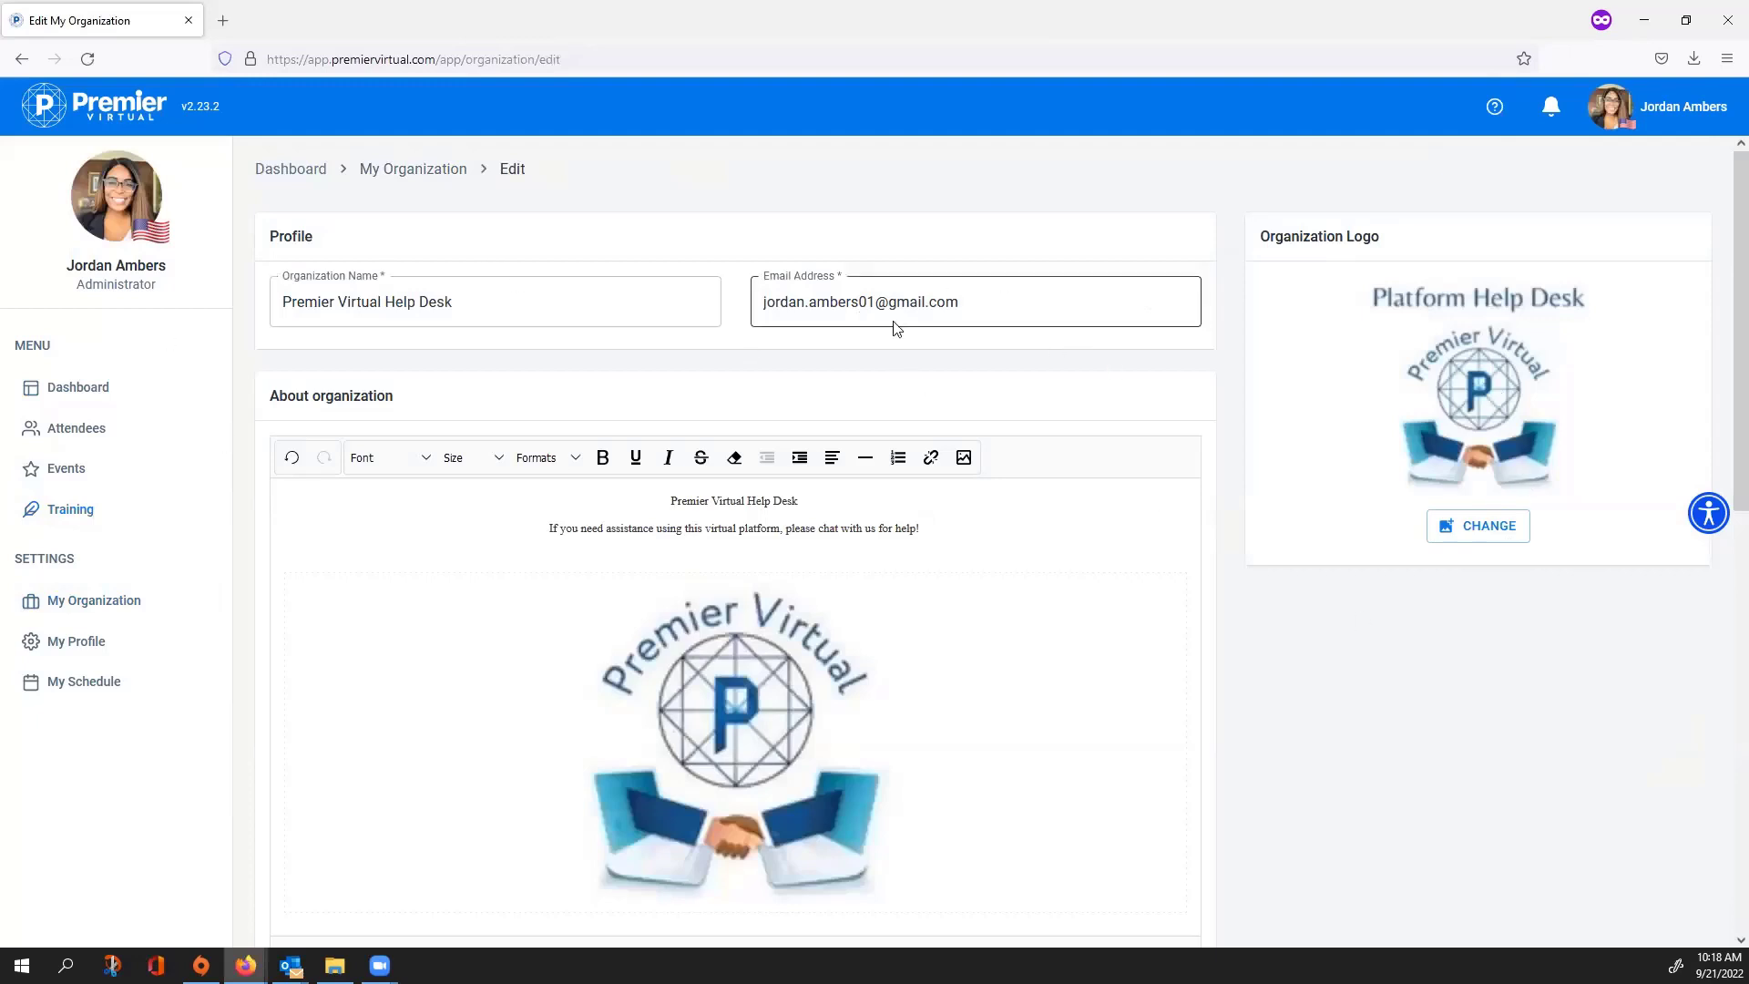
Step: Examine the organization's editable profile, description, address and social links, and return to the organization overview without saving
scroll(770, 335, down, 3)
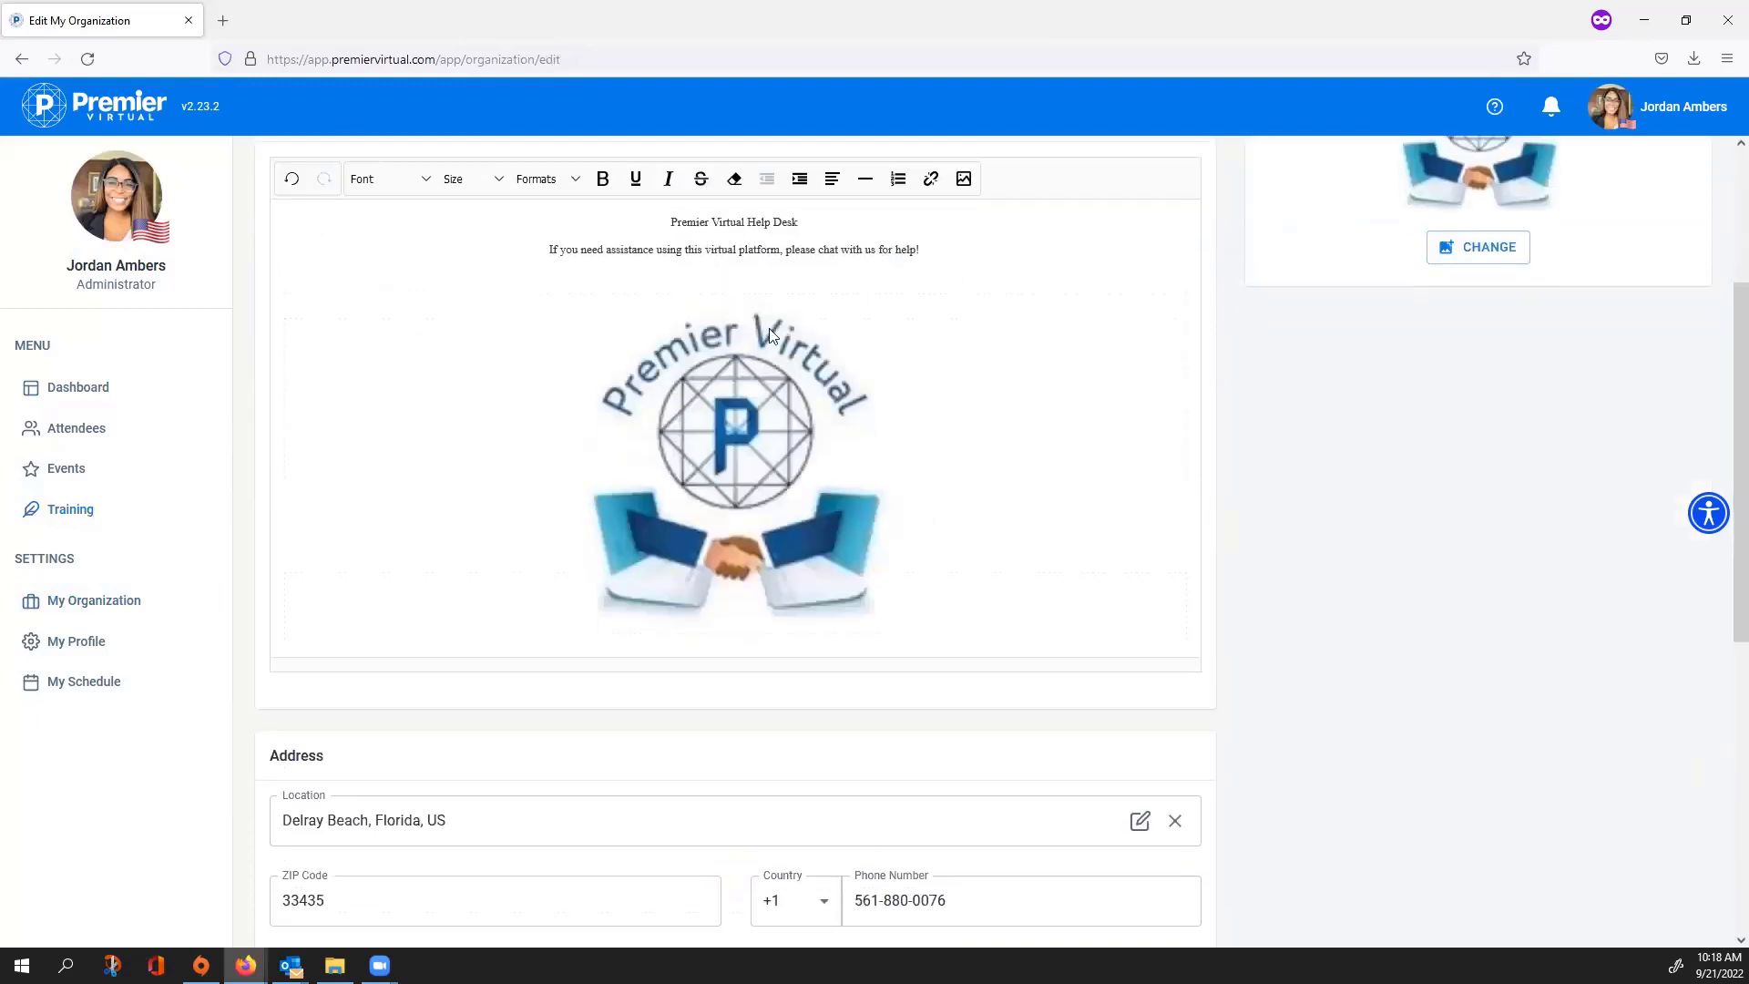
scroll(818, 674, down, 5)
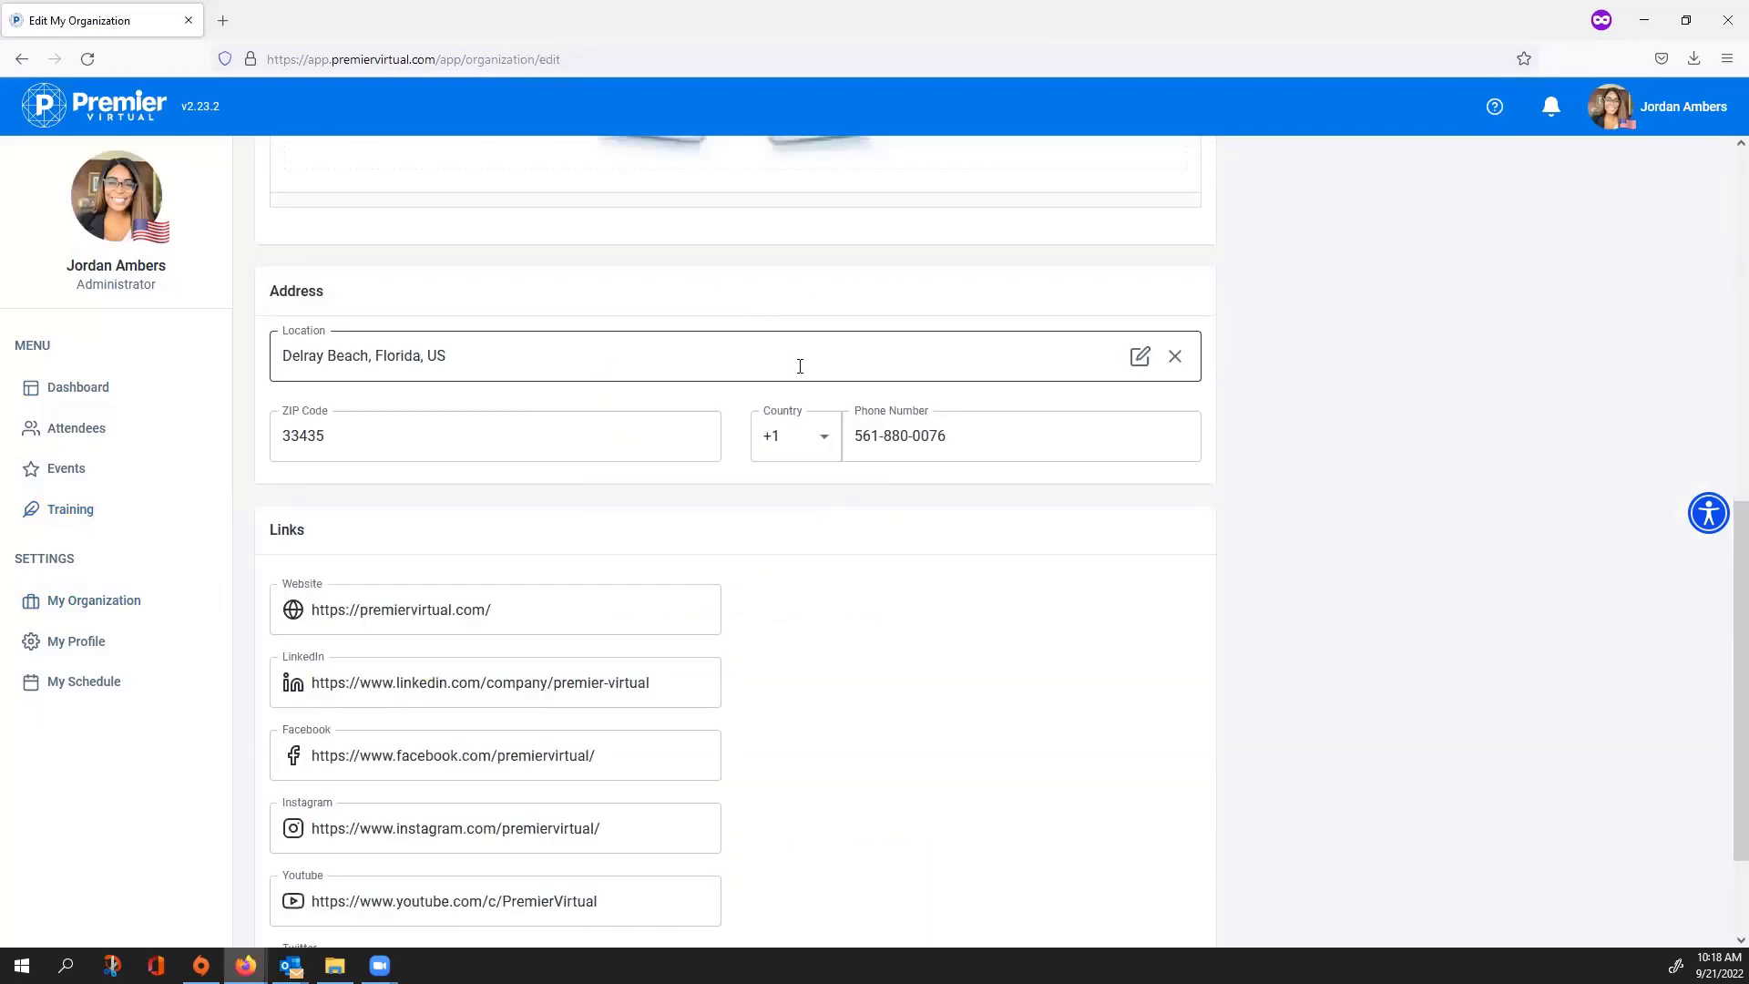
scroll(823, 566, down, 2)
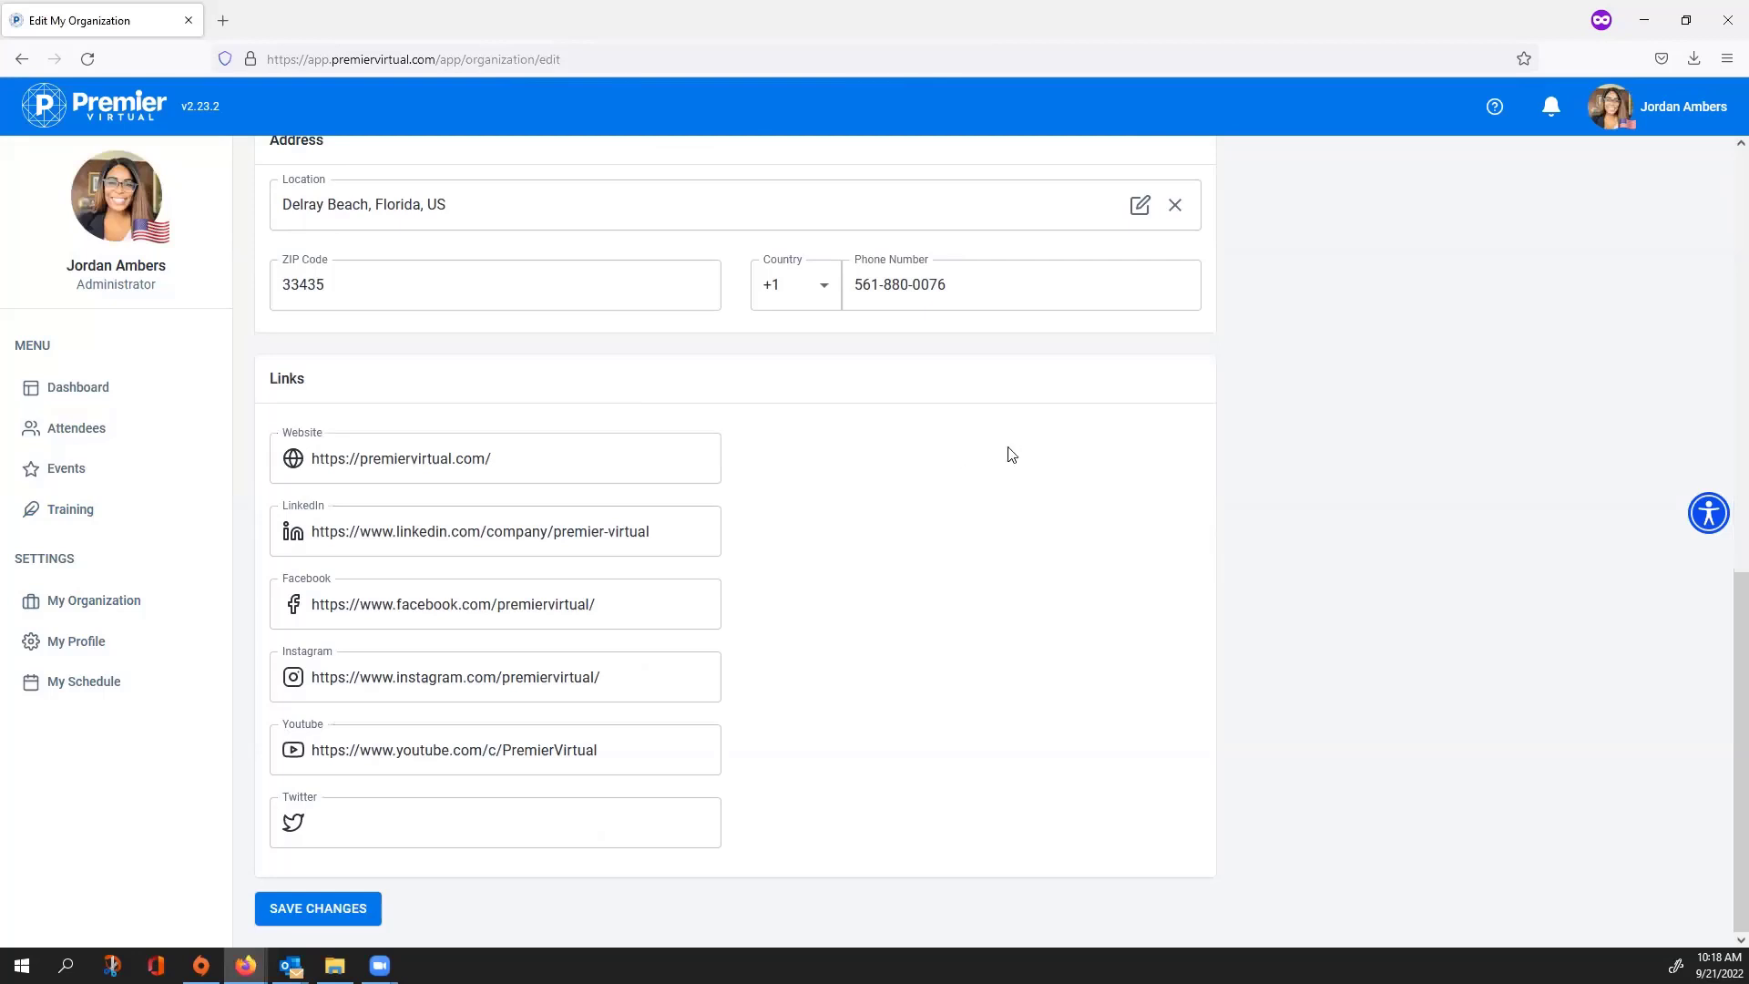
scroll(1011, 455, up, 8)
click(419, 172)
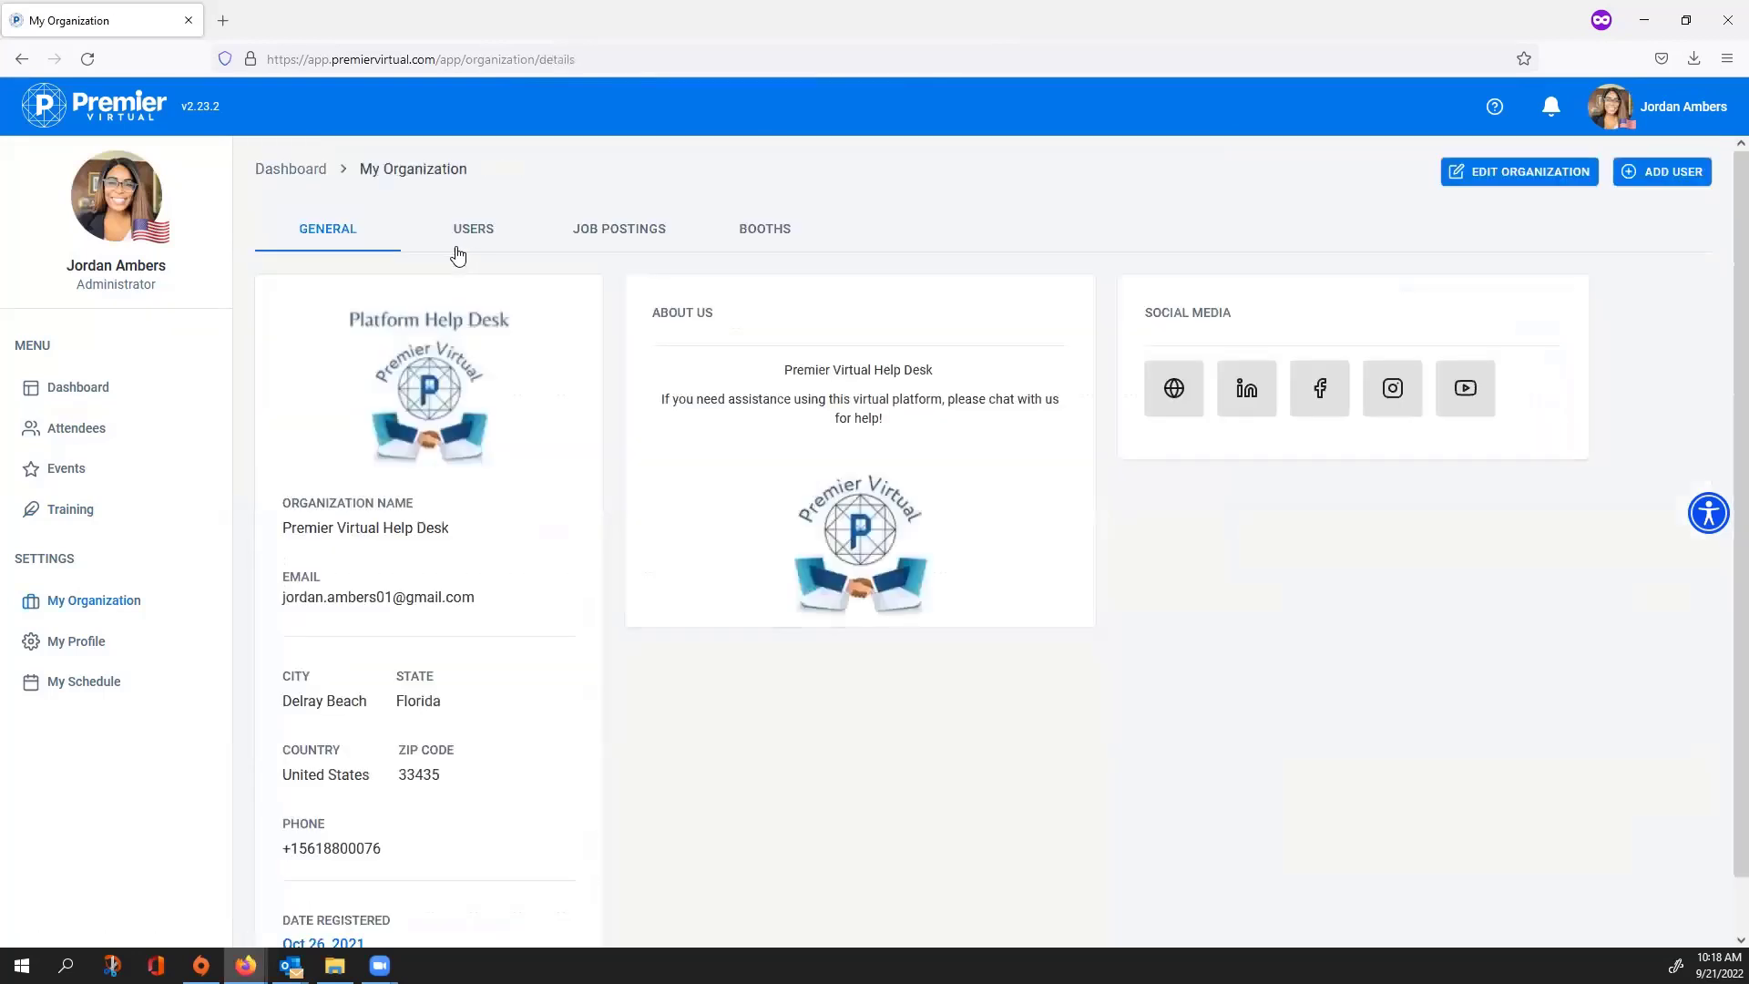
Step: Examine the organization's user list and the role options in the first listed user's edit form, and return to the organization page
click(476, 231)
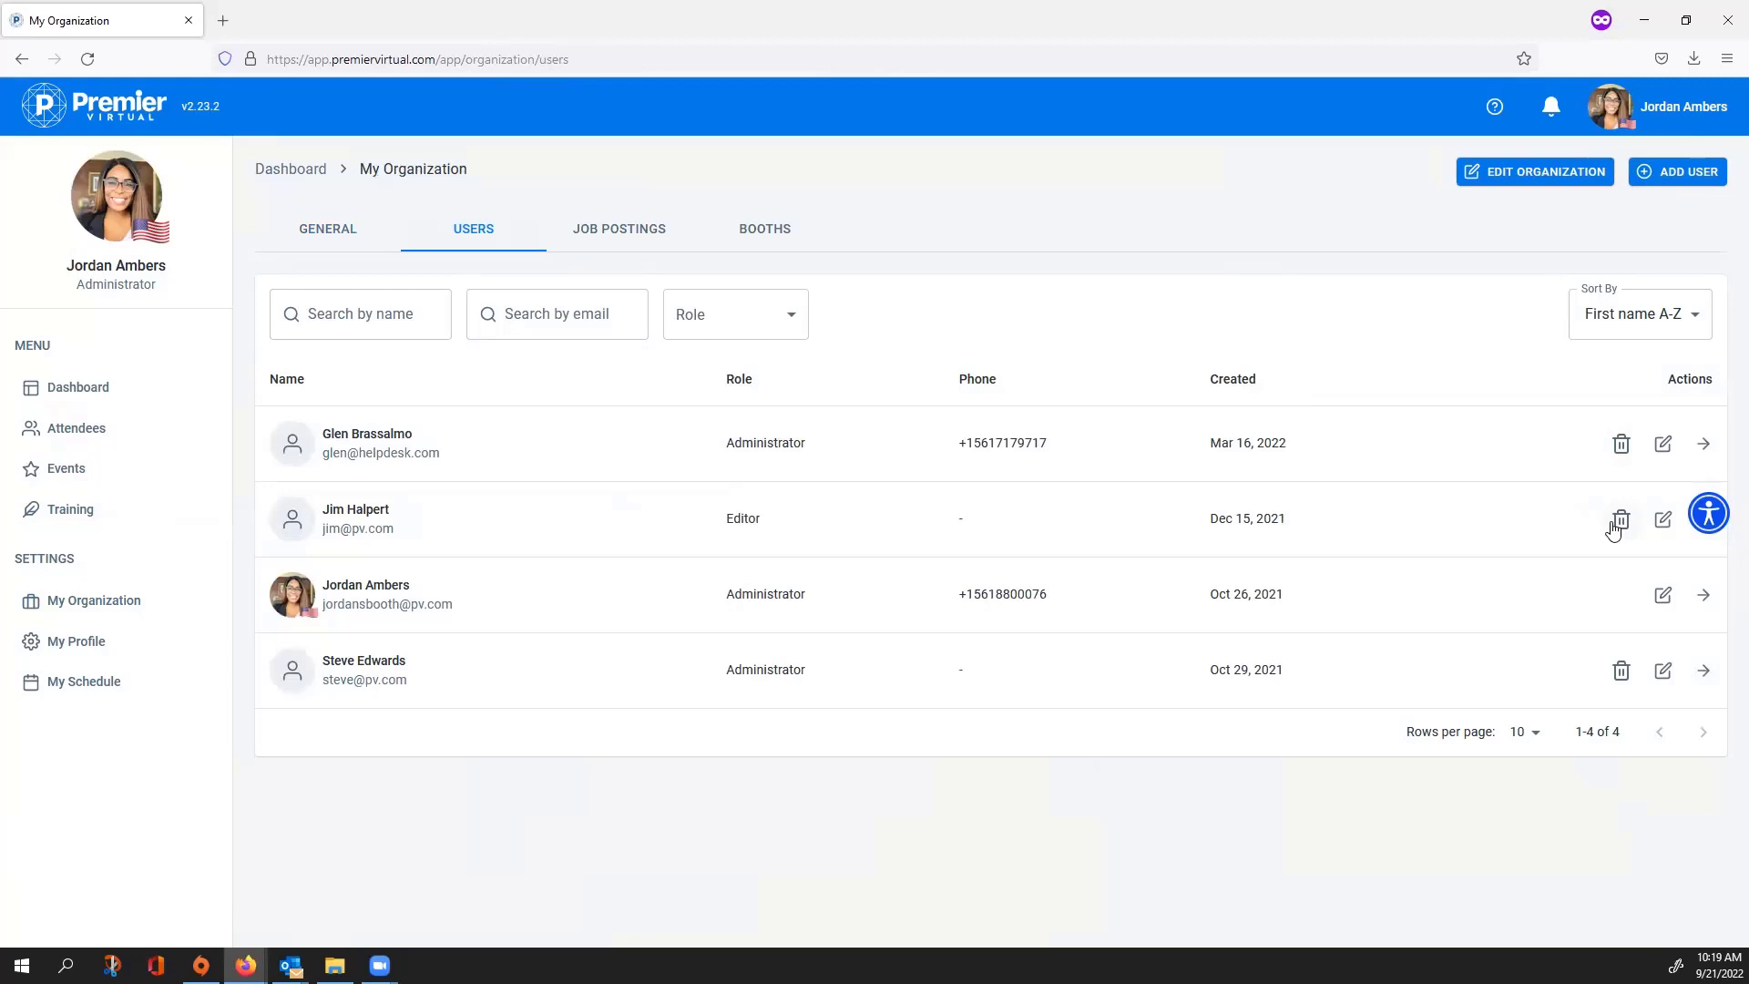
click(1662, 445)
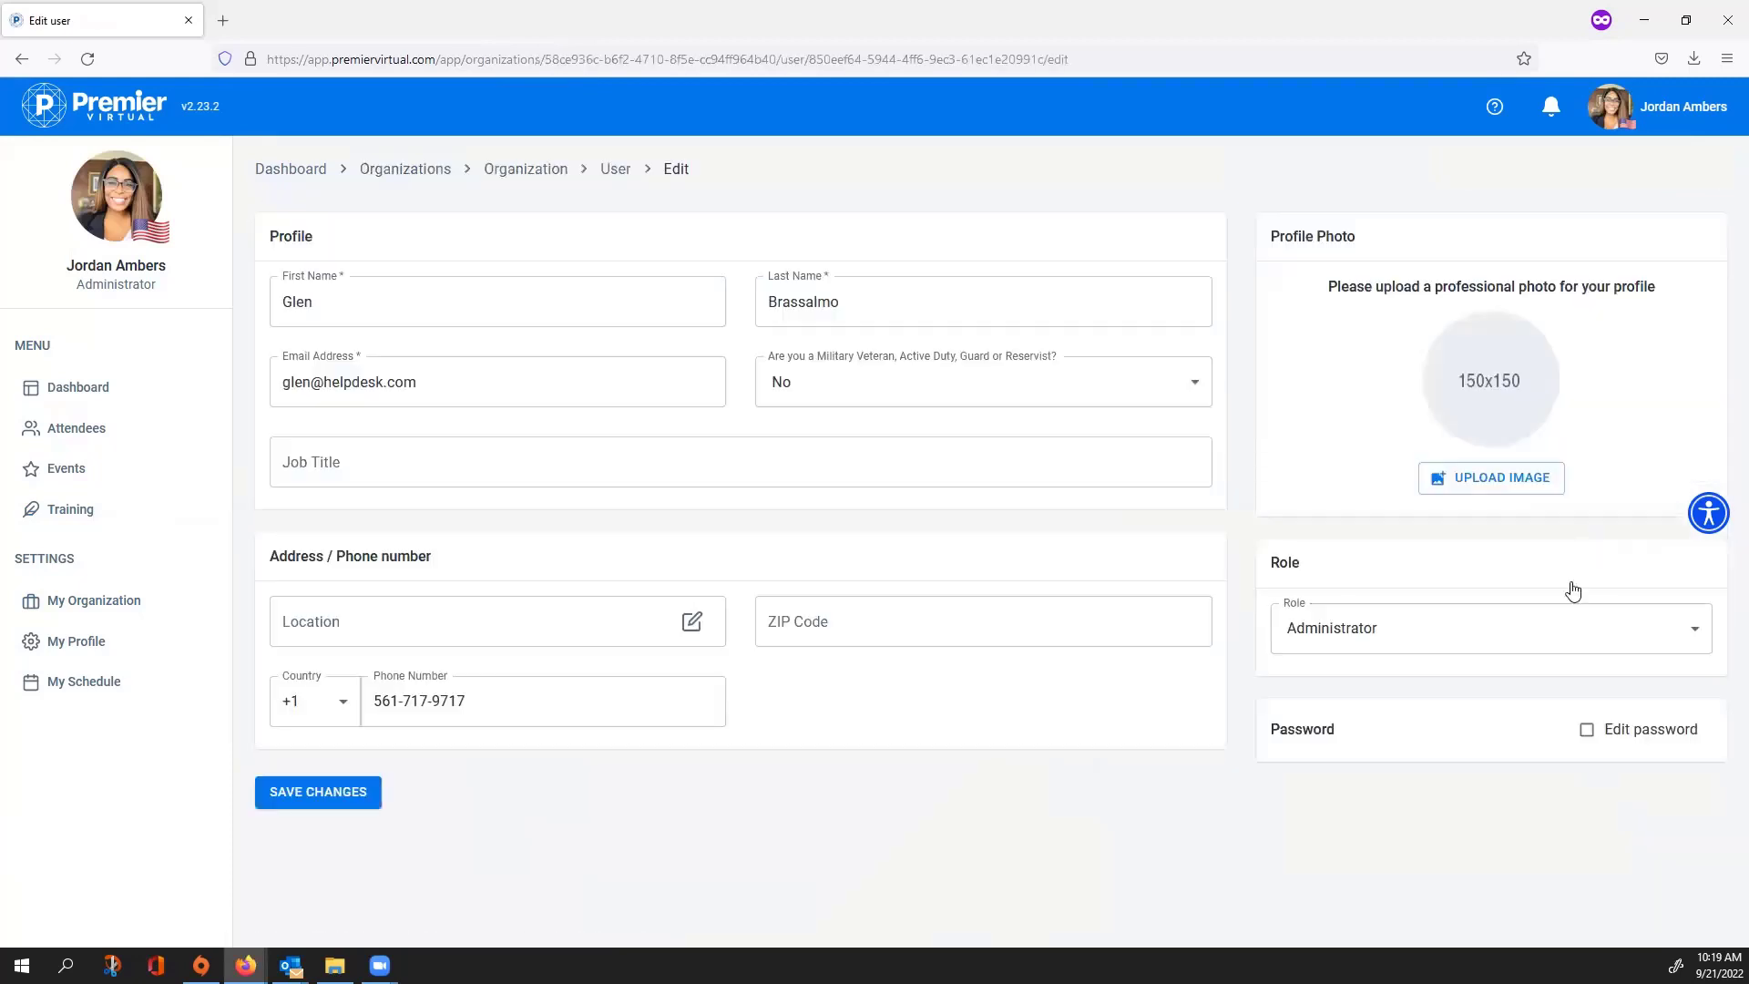
click(1587, 633)
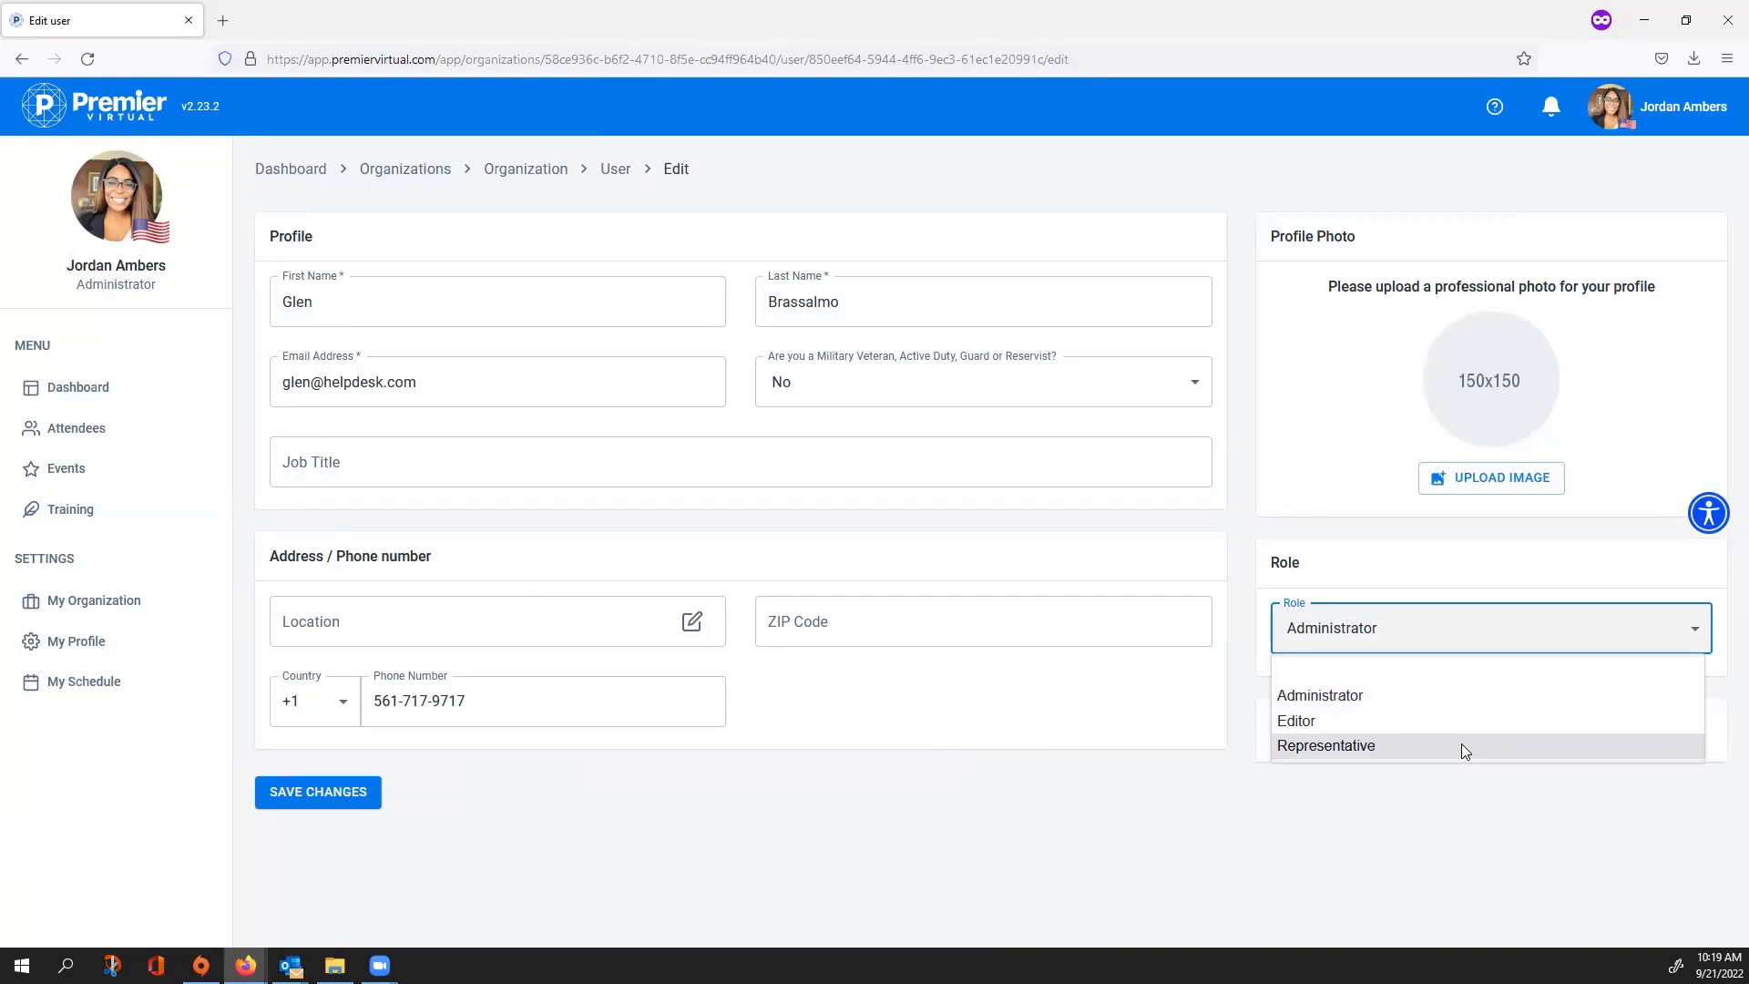
click(148, 607)
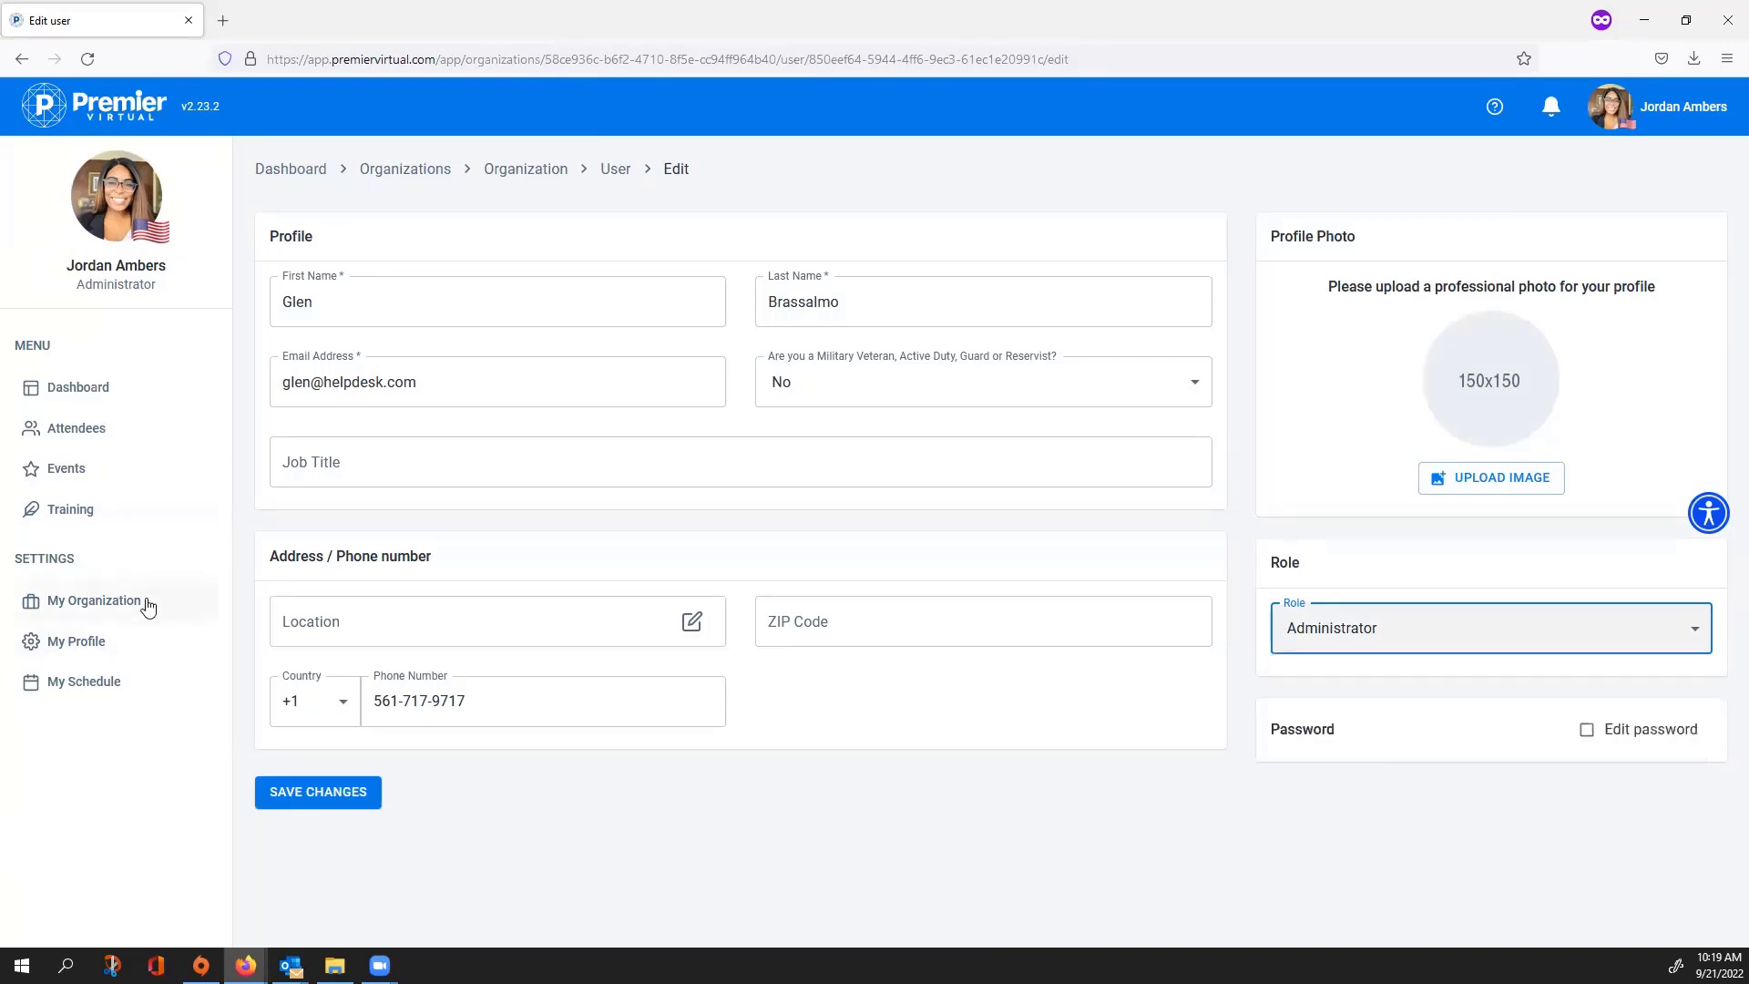
click(148, 602)
Step: Examine the organization's job postings and the booth customization settings for the Job Fair Event
click(638, 229)
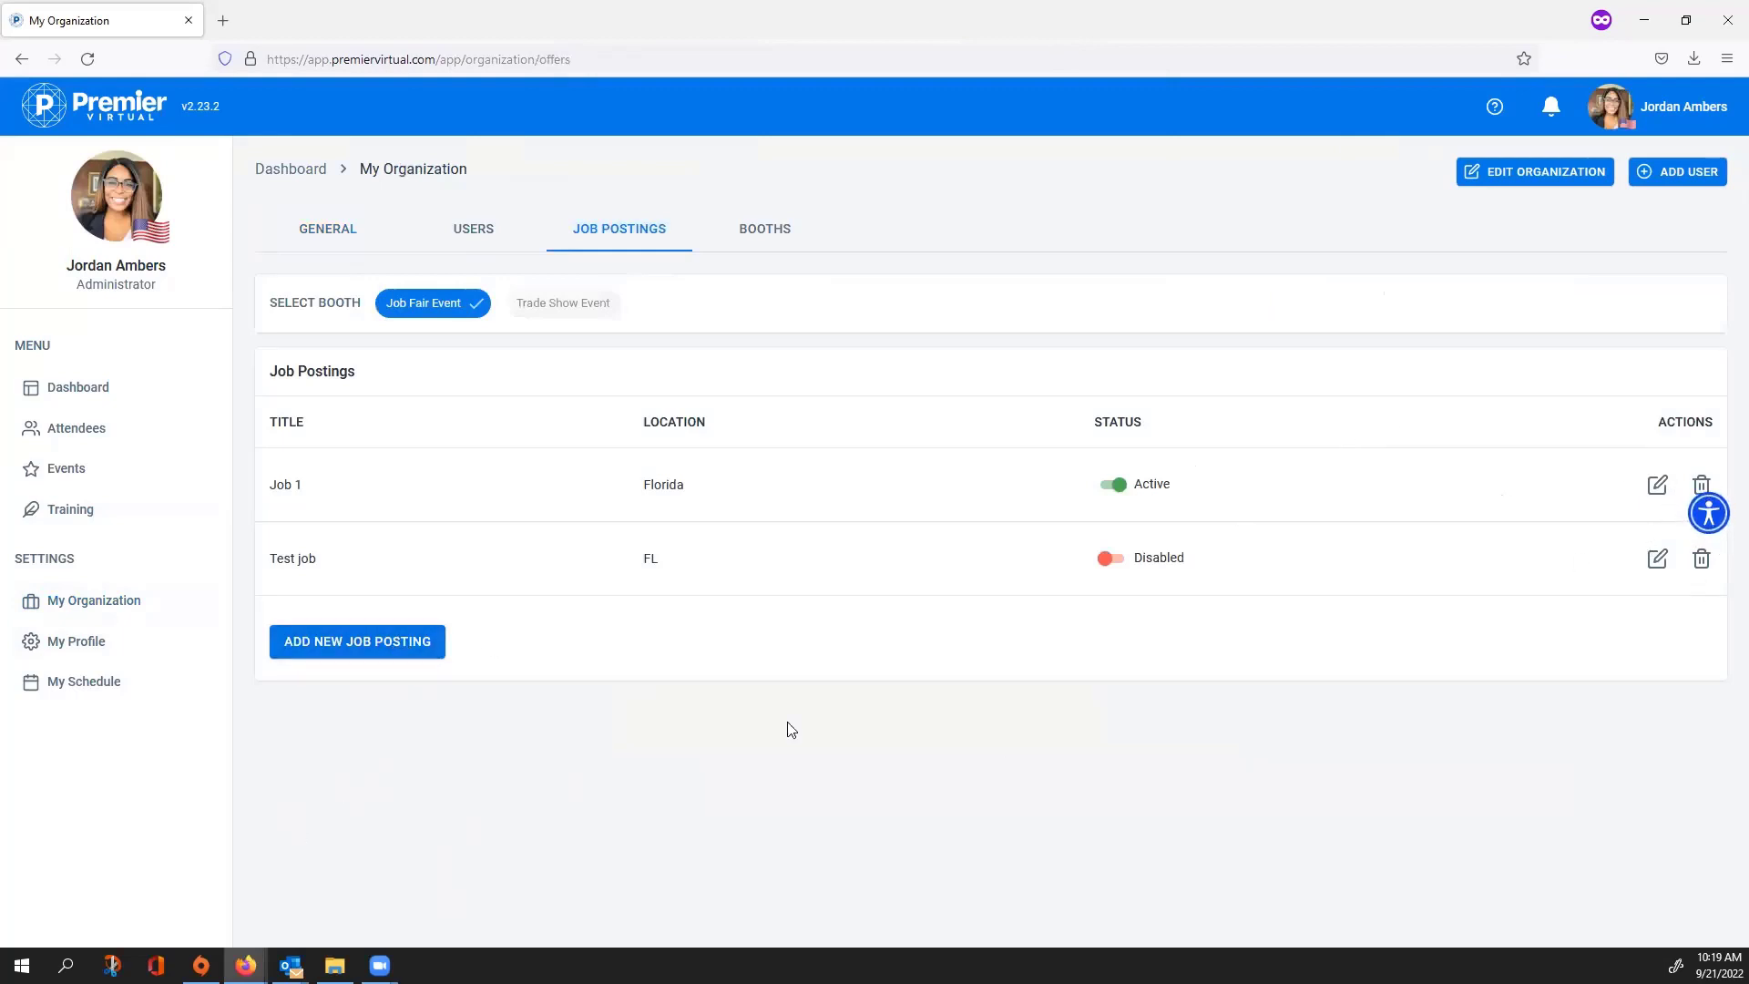
click(742, 230)
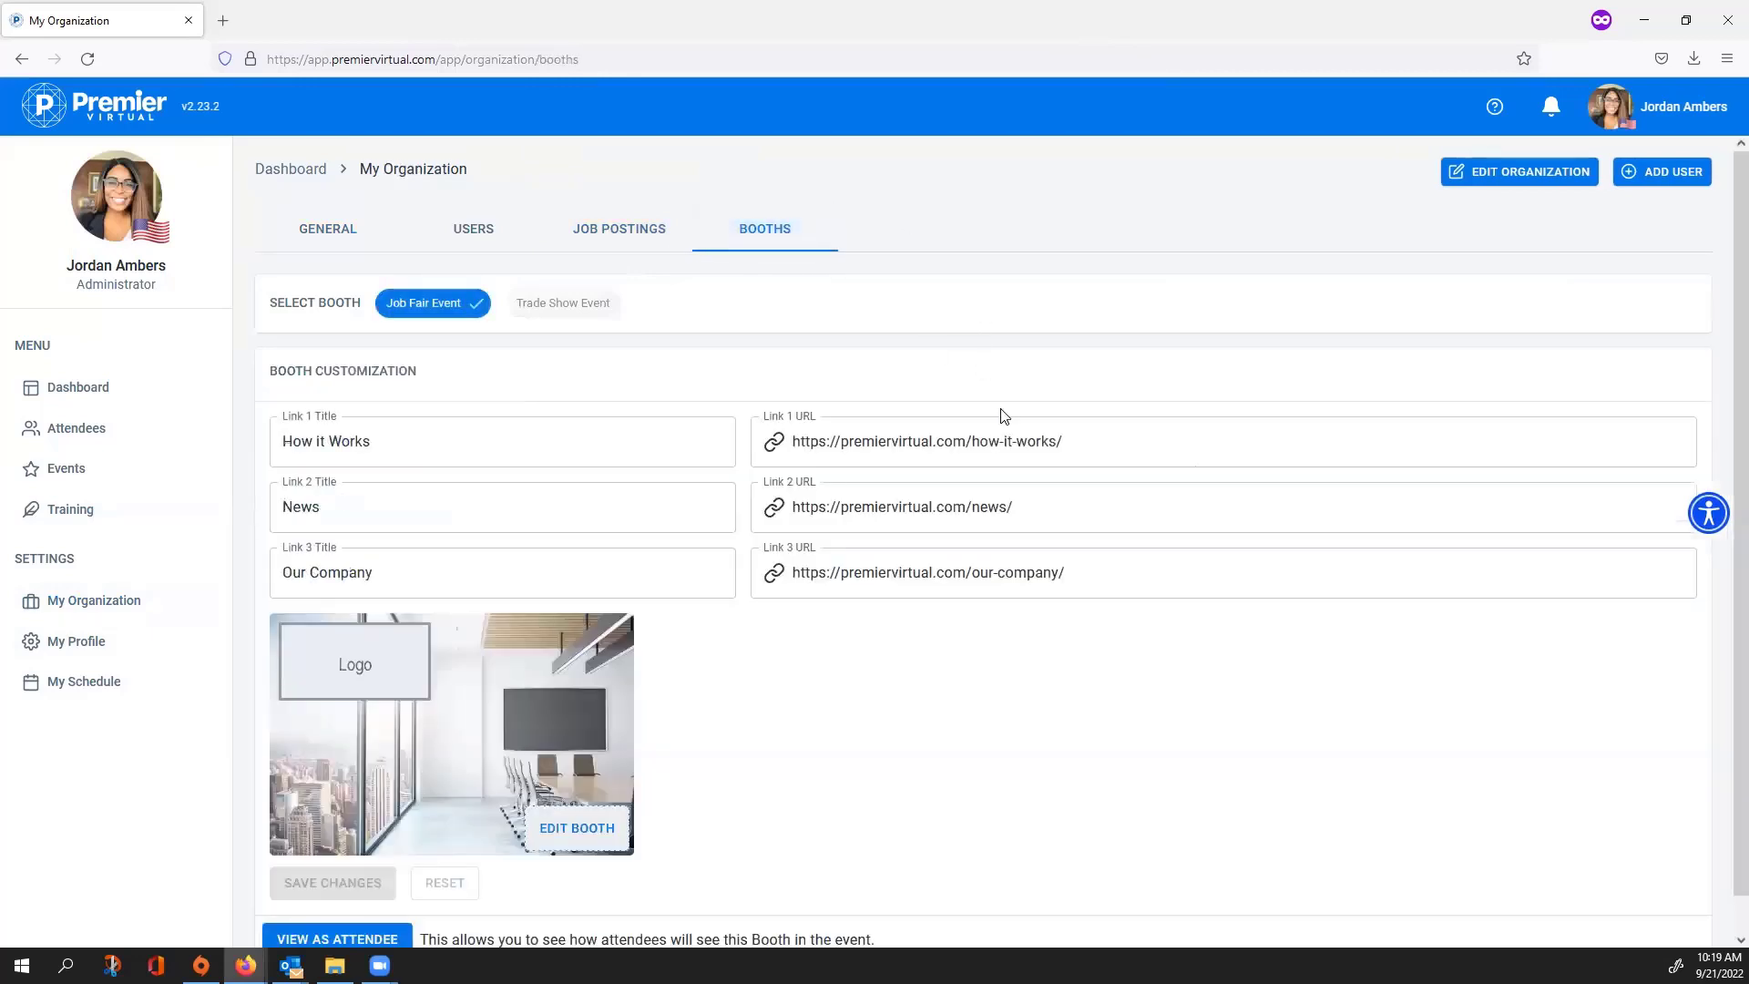
scroll(1039, 392, down, 1)
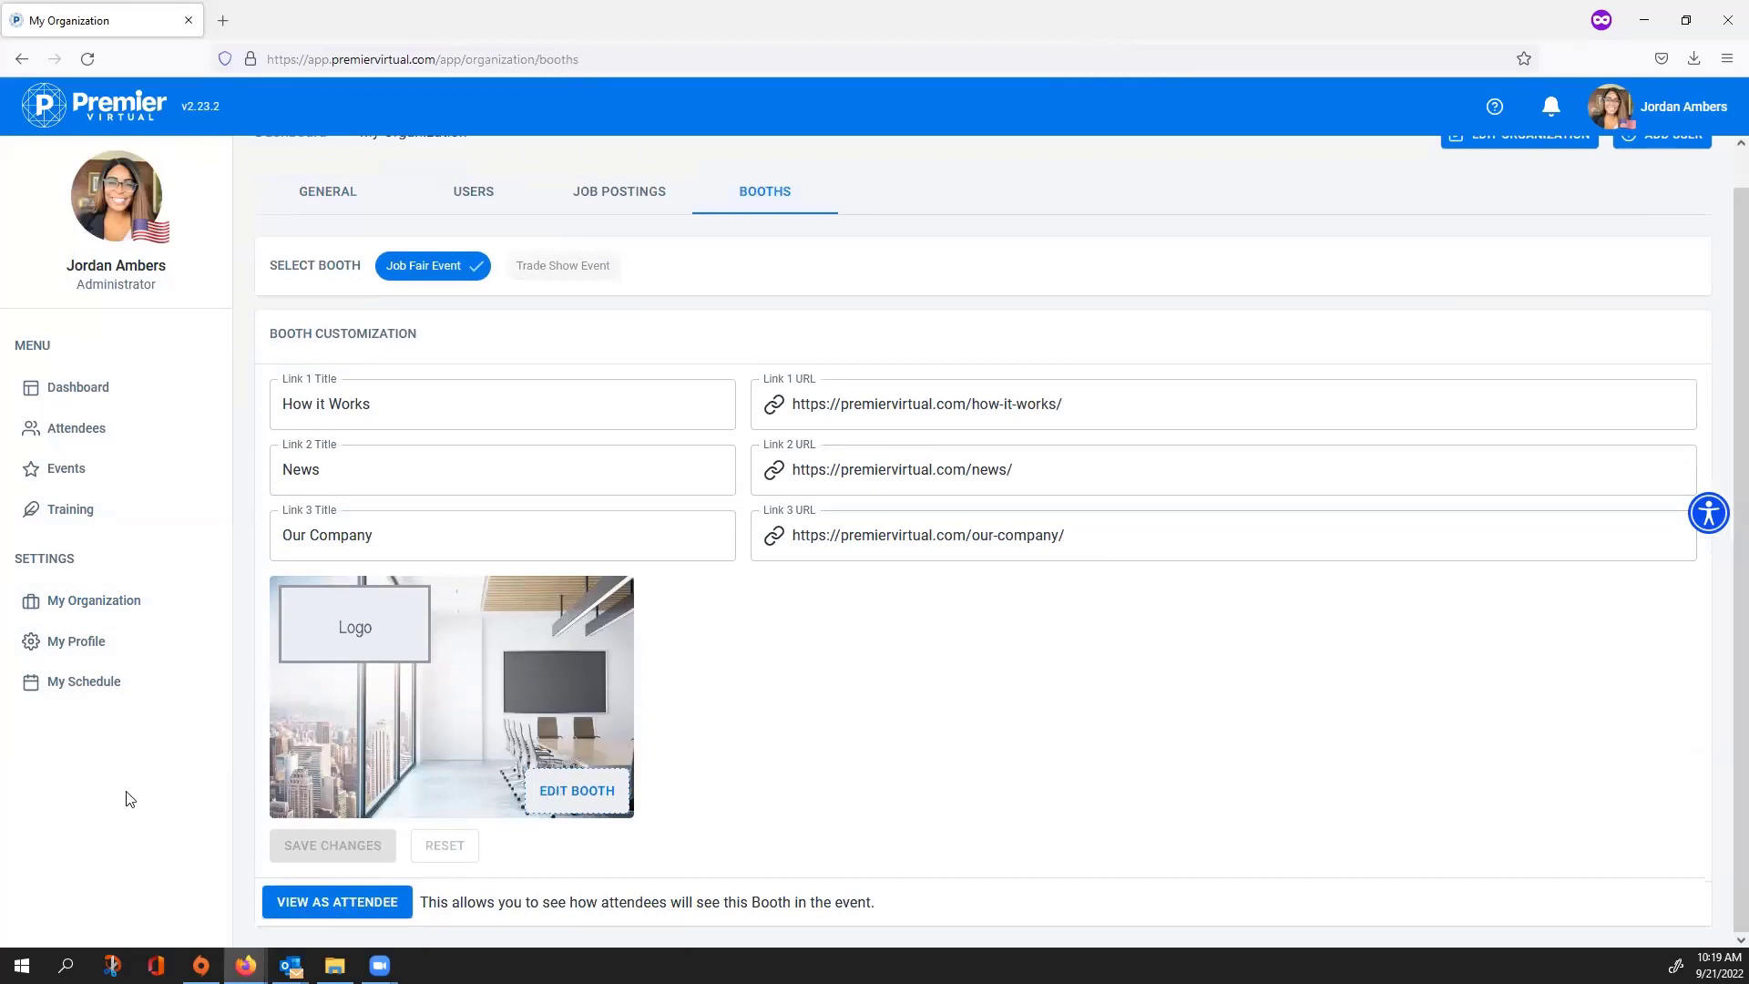
Step: Preview the Job Fair Event booth as an attendee, viewing its About Us text and the Job 1 posting details
click(369, 907)
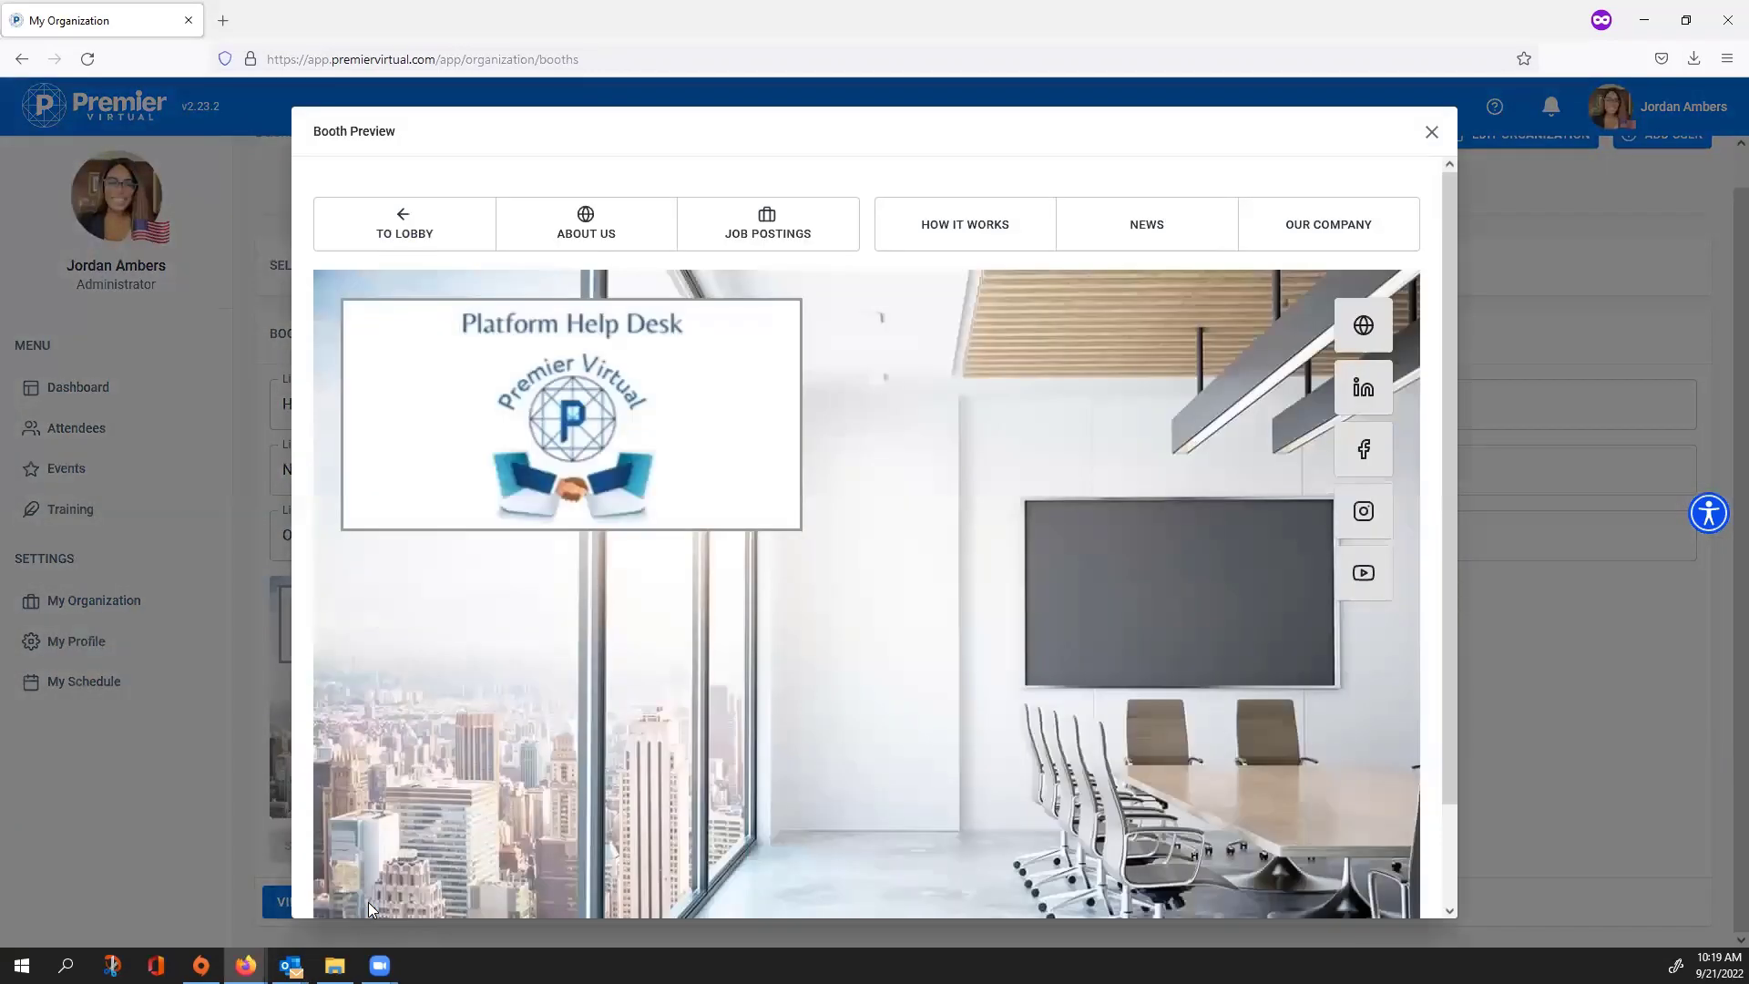
scroll(465, 744, down, 2)
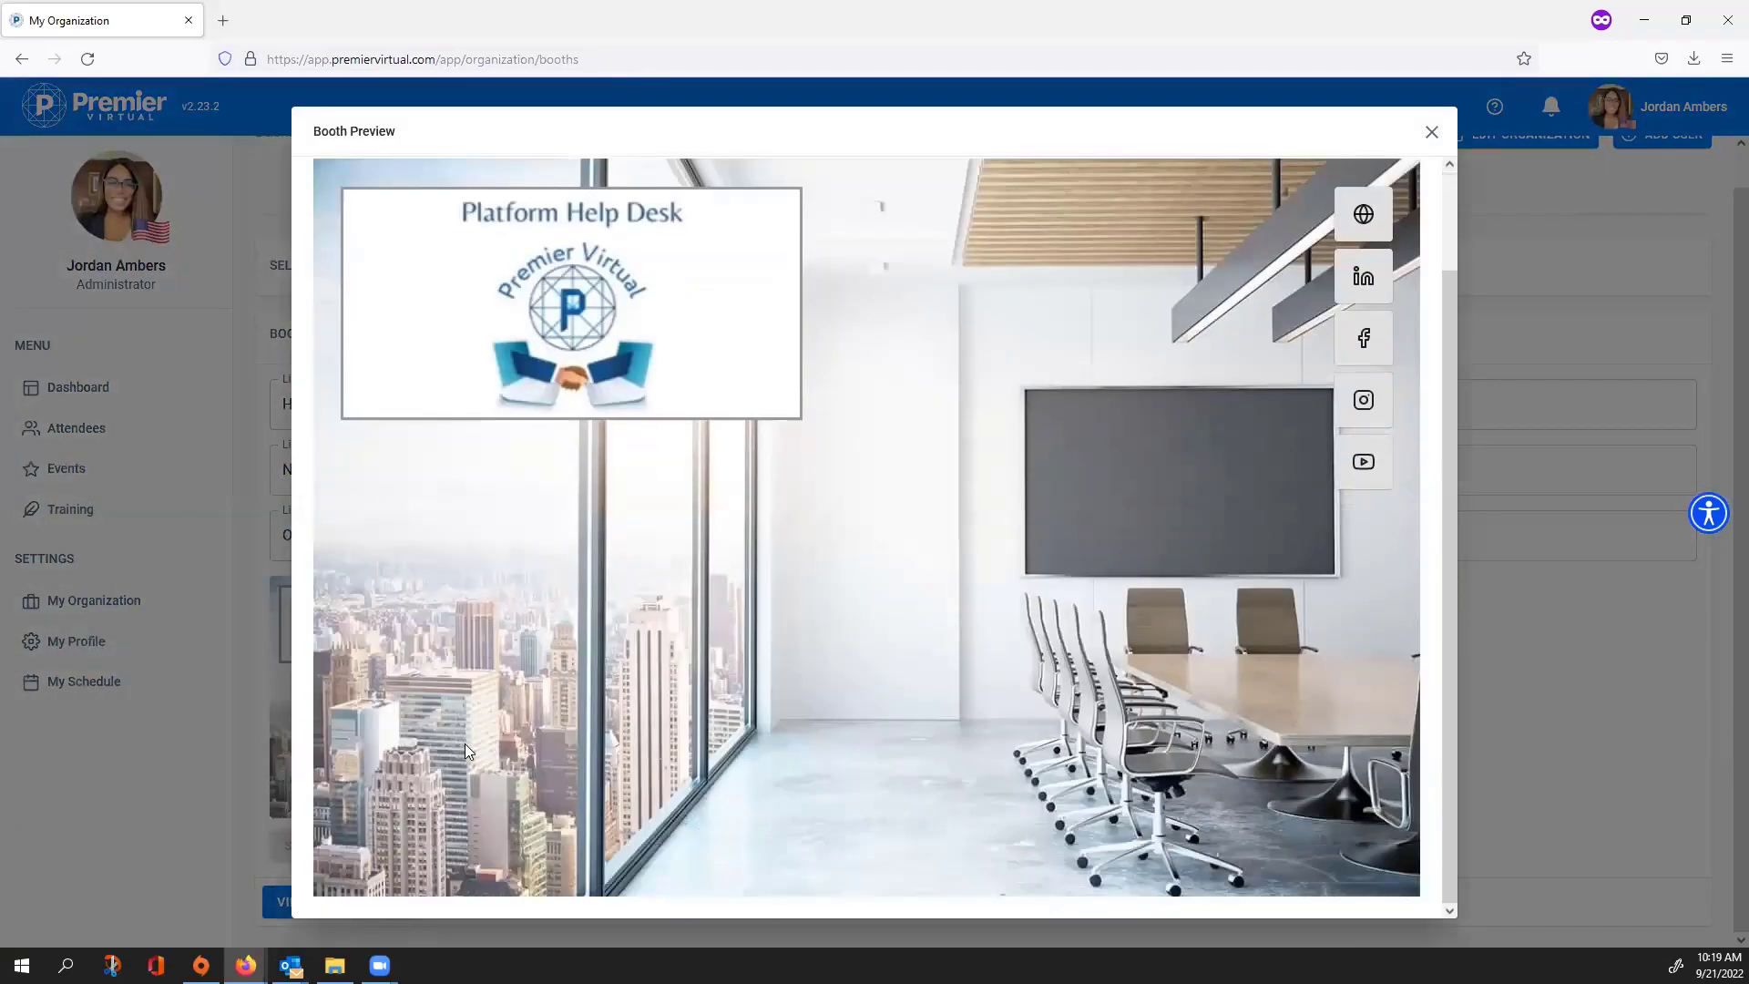
scroll(488, 738, up, 2)
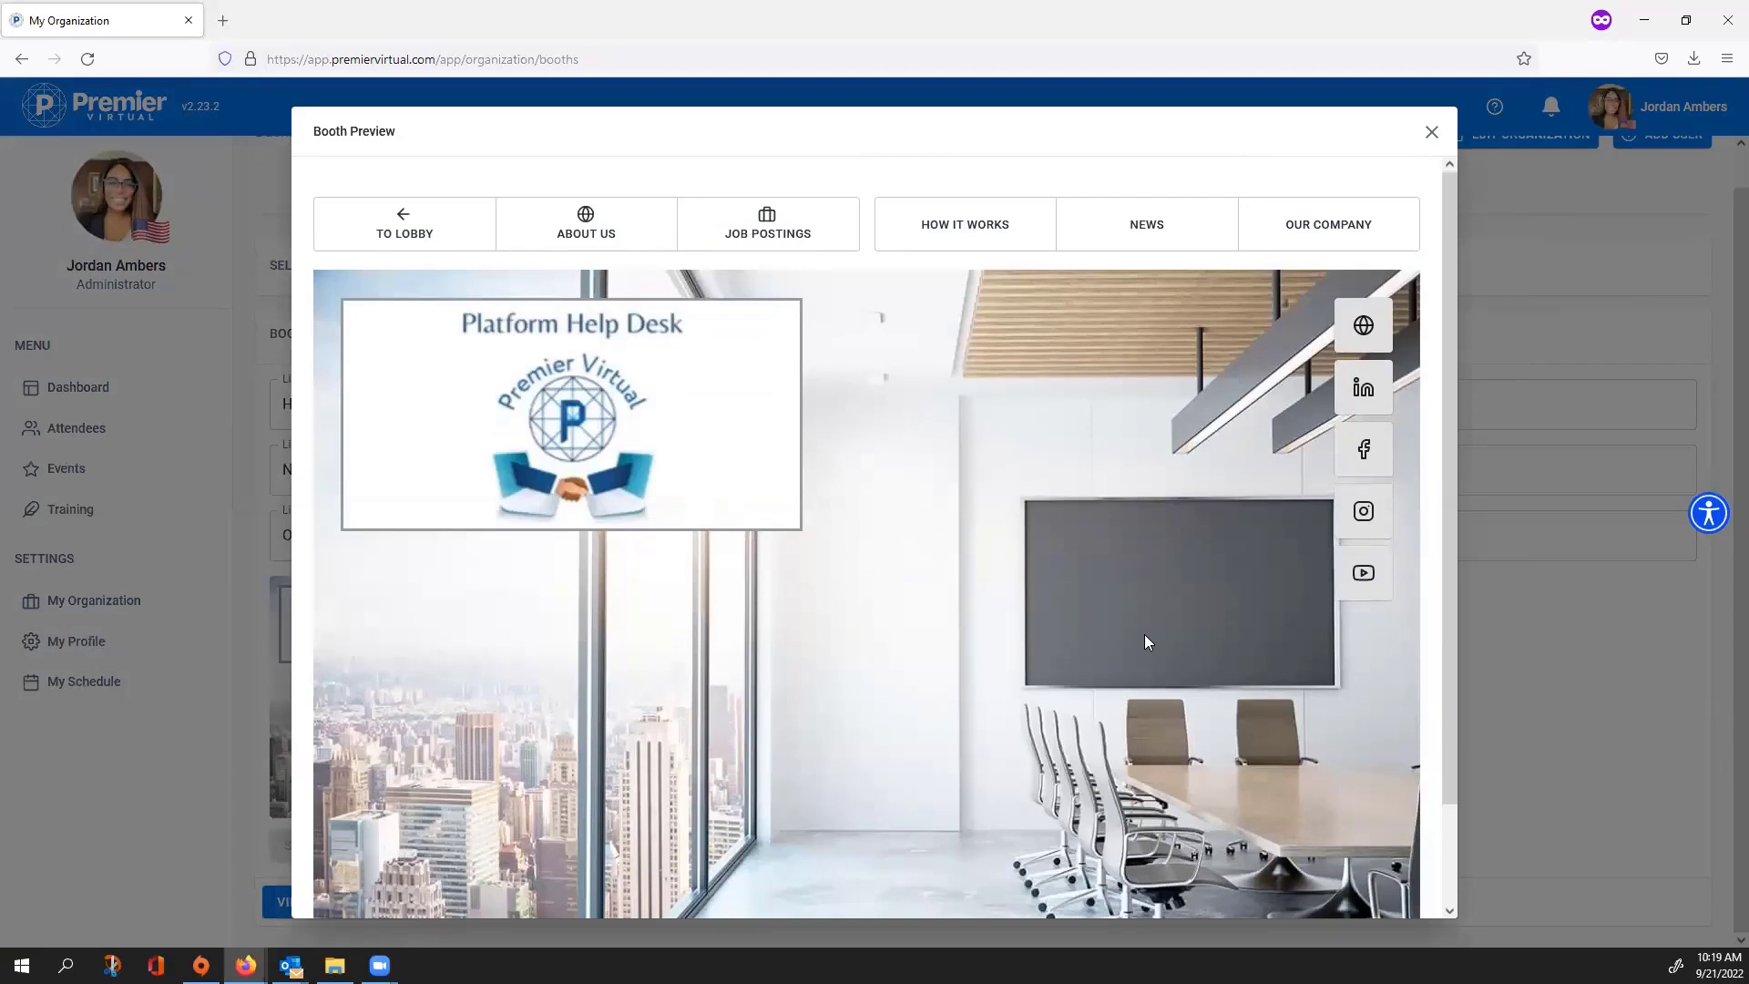
click(724, 346)
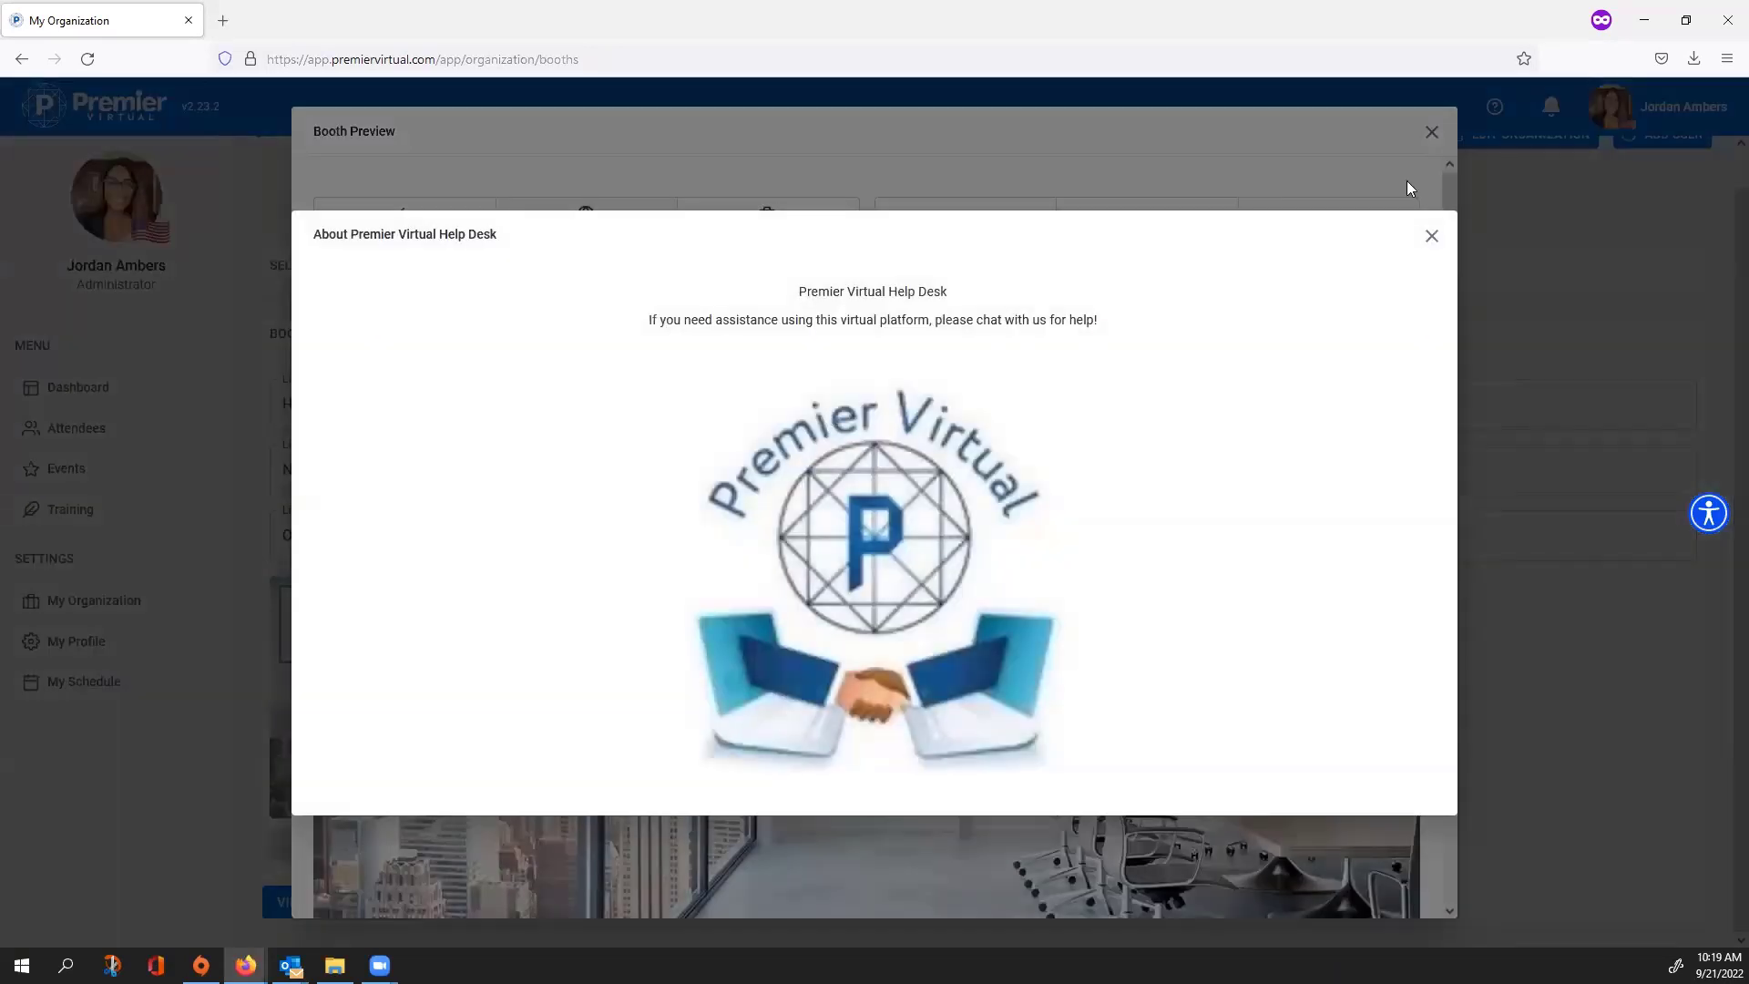
click(1432, 239)
click(809, 222)
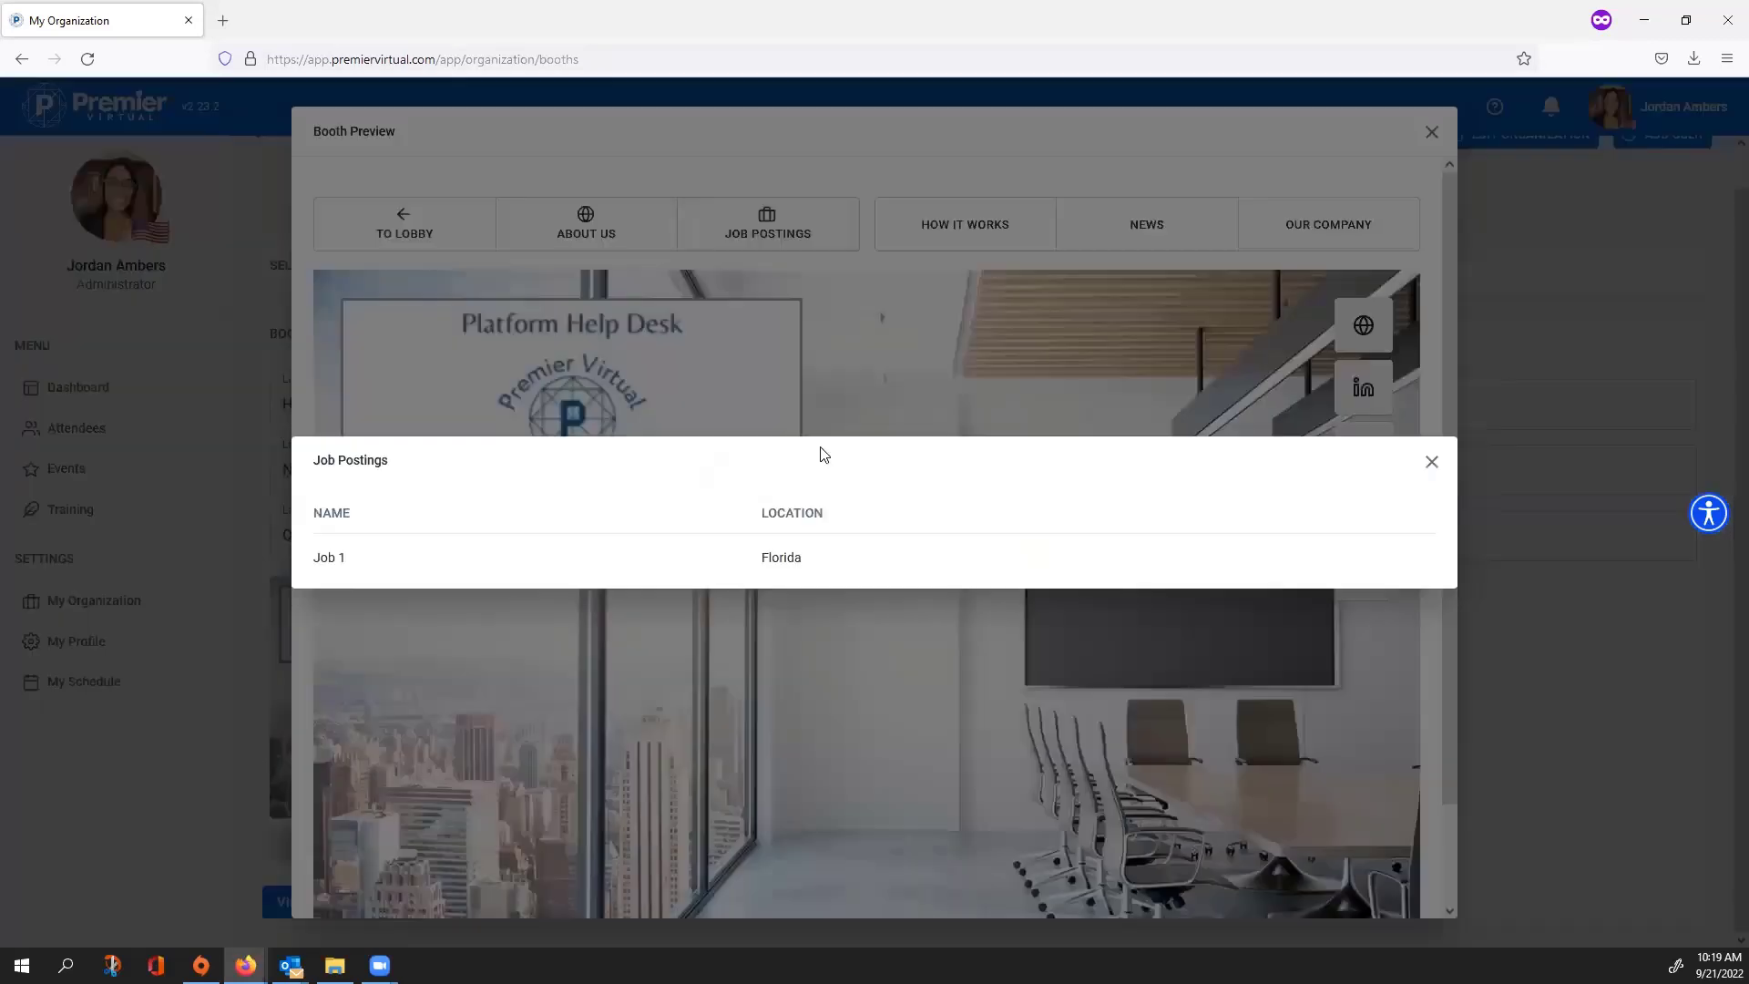
click(801, 557)
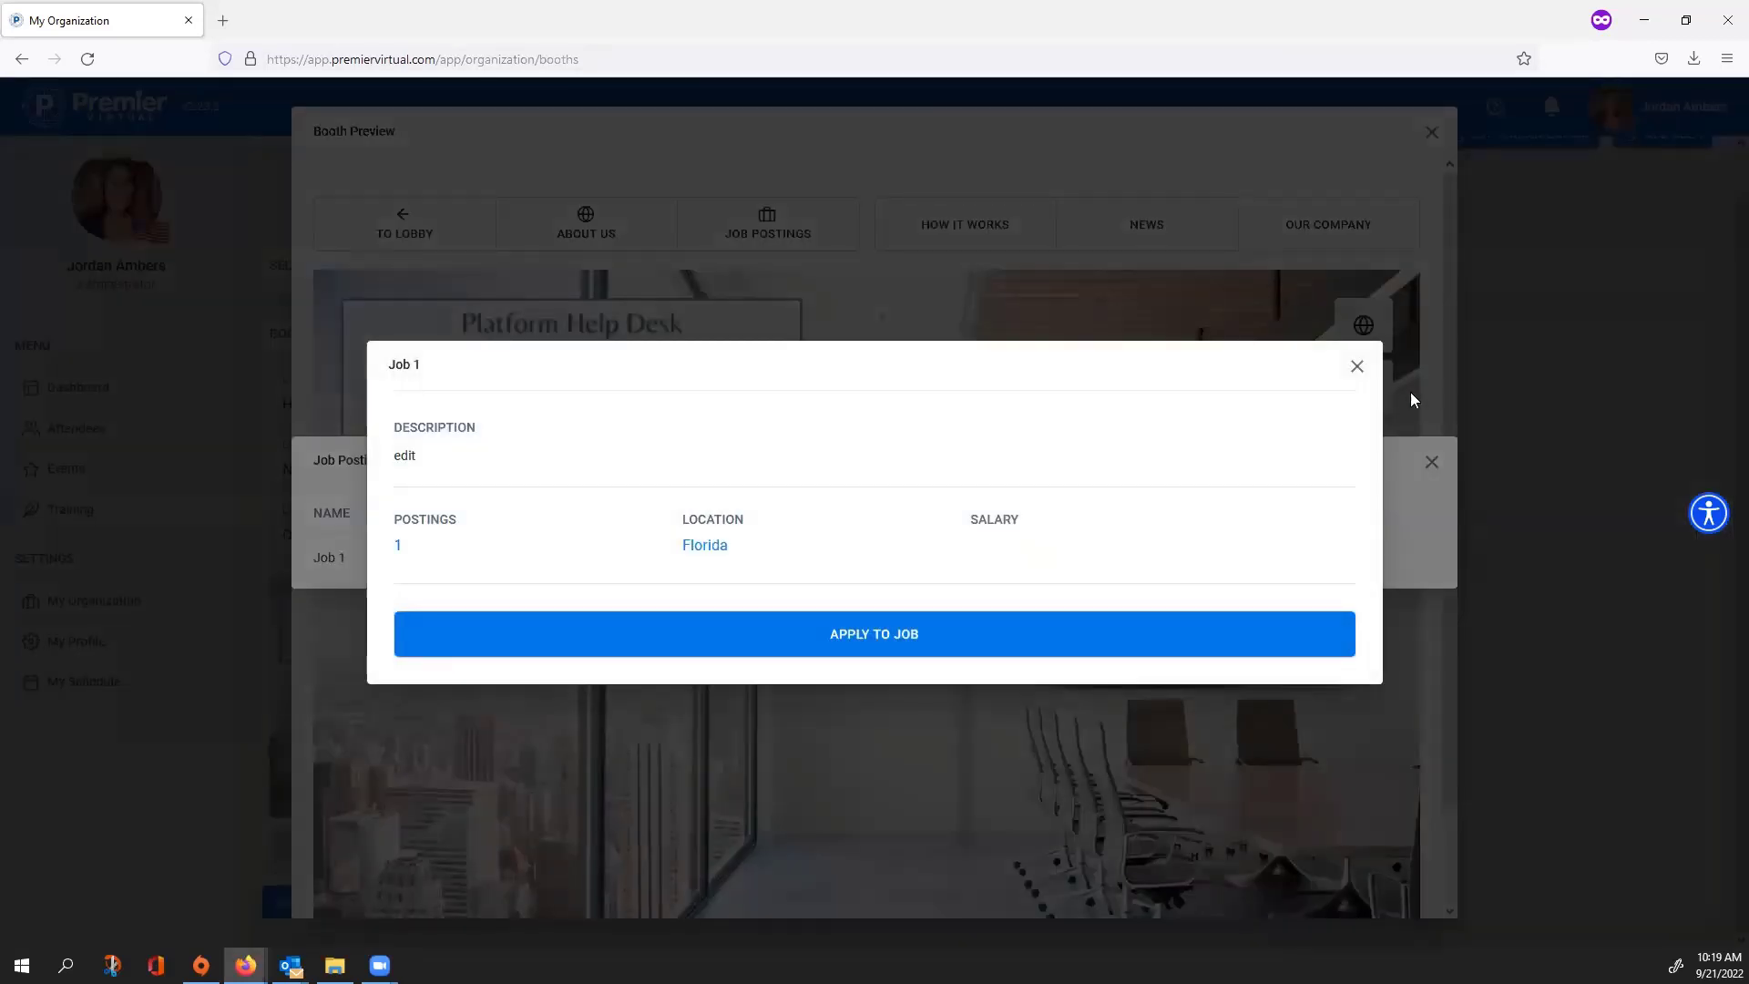
click(1357, 367)
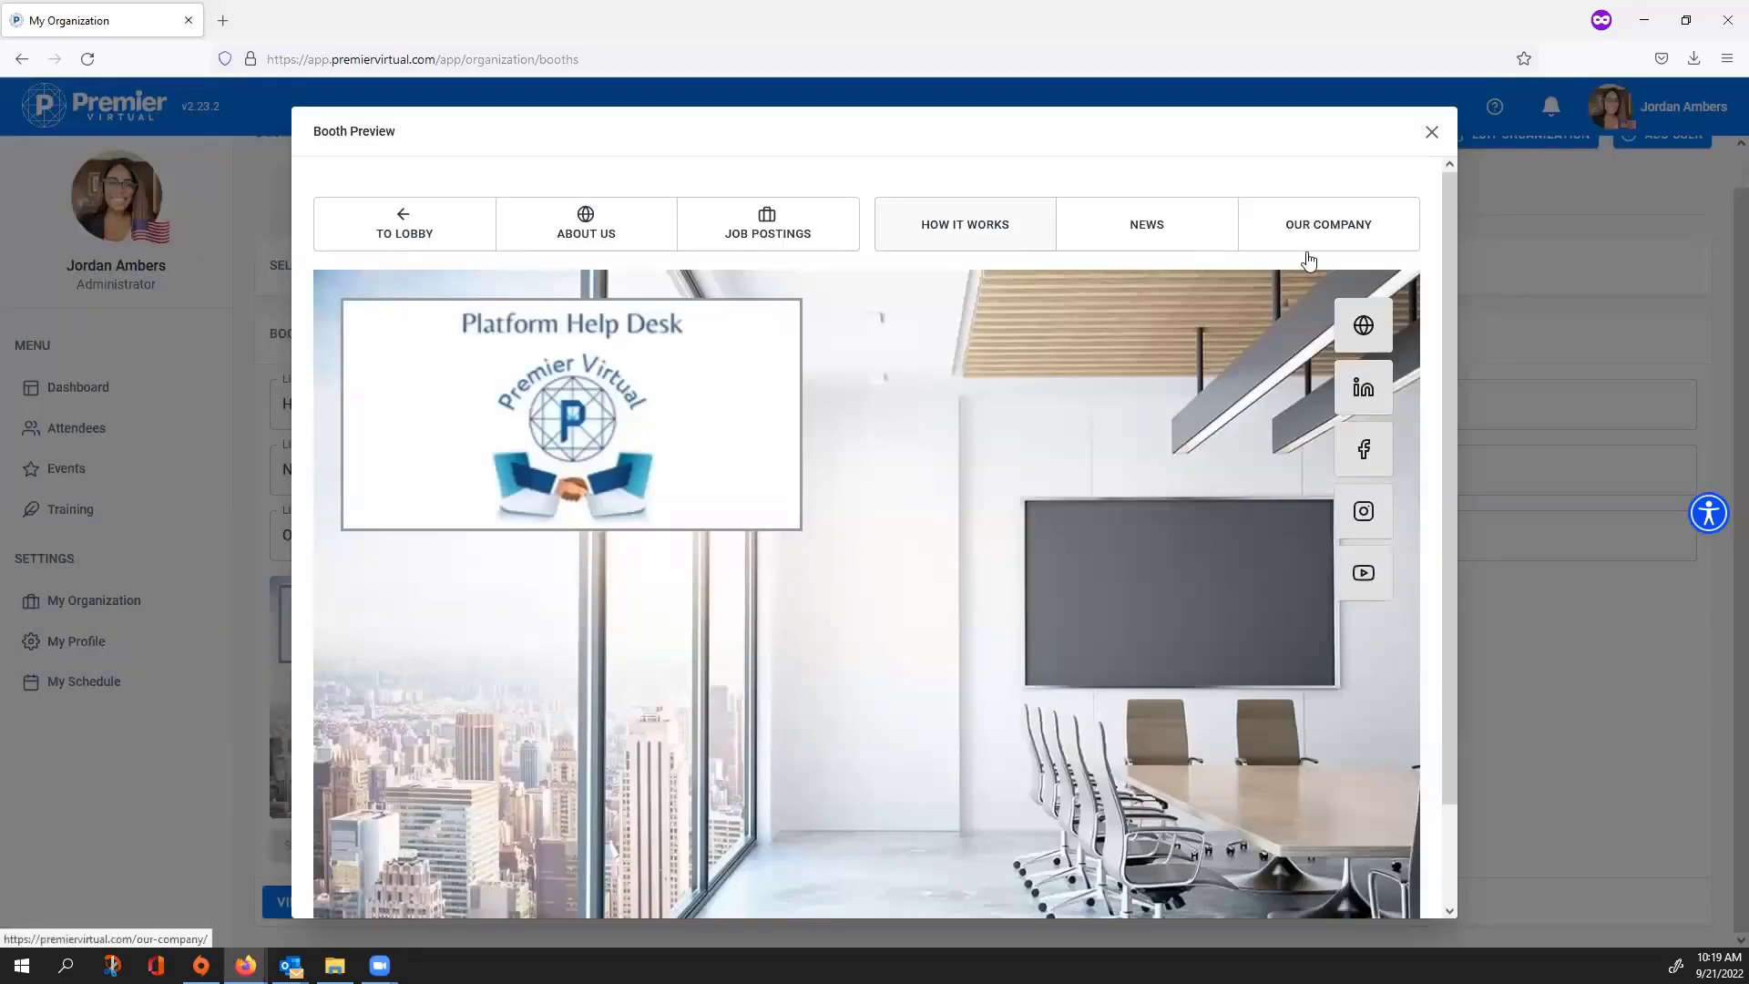
Step: Check the How It Works link from the booth preview, close the linked page and exit the preview
click(997, 235)
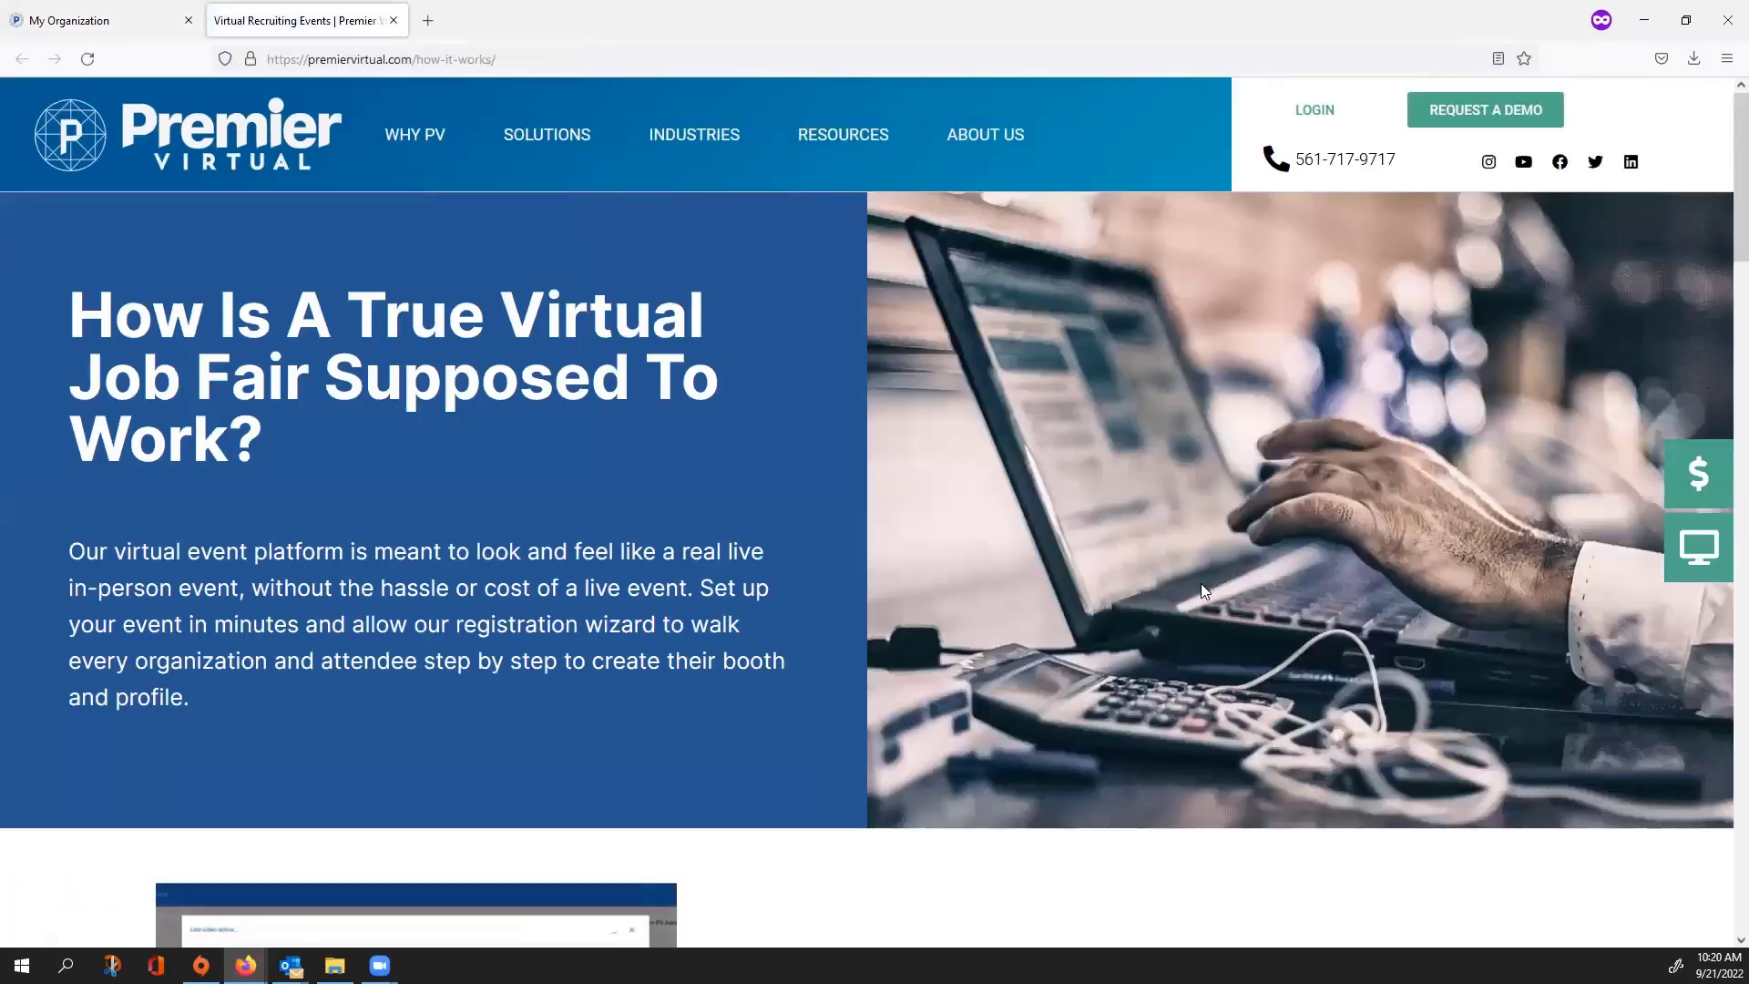
click(393, 20)
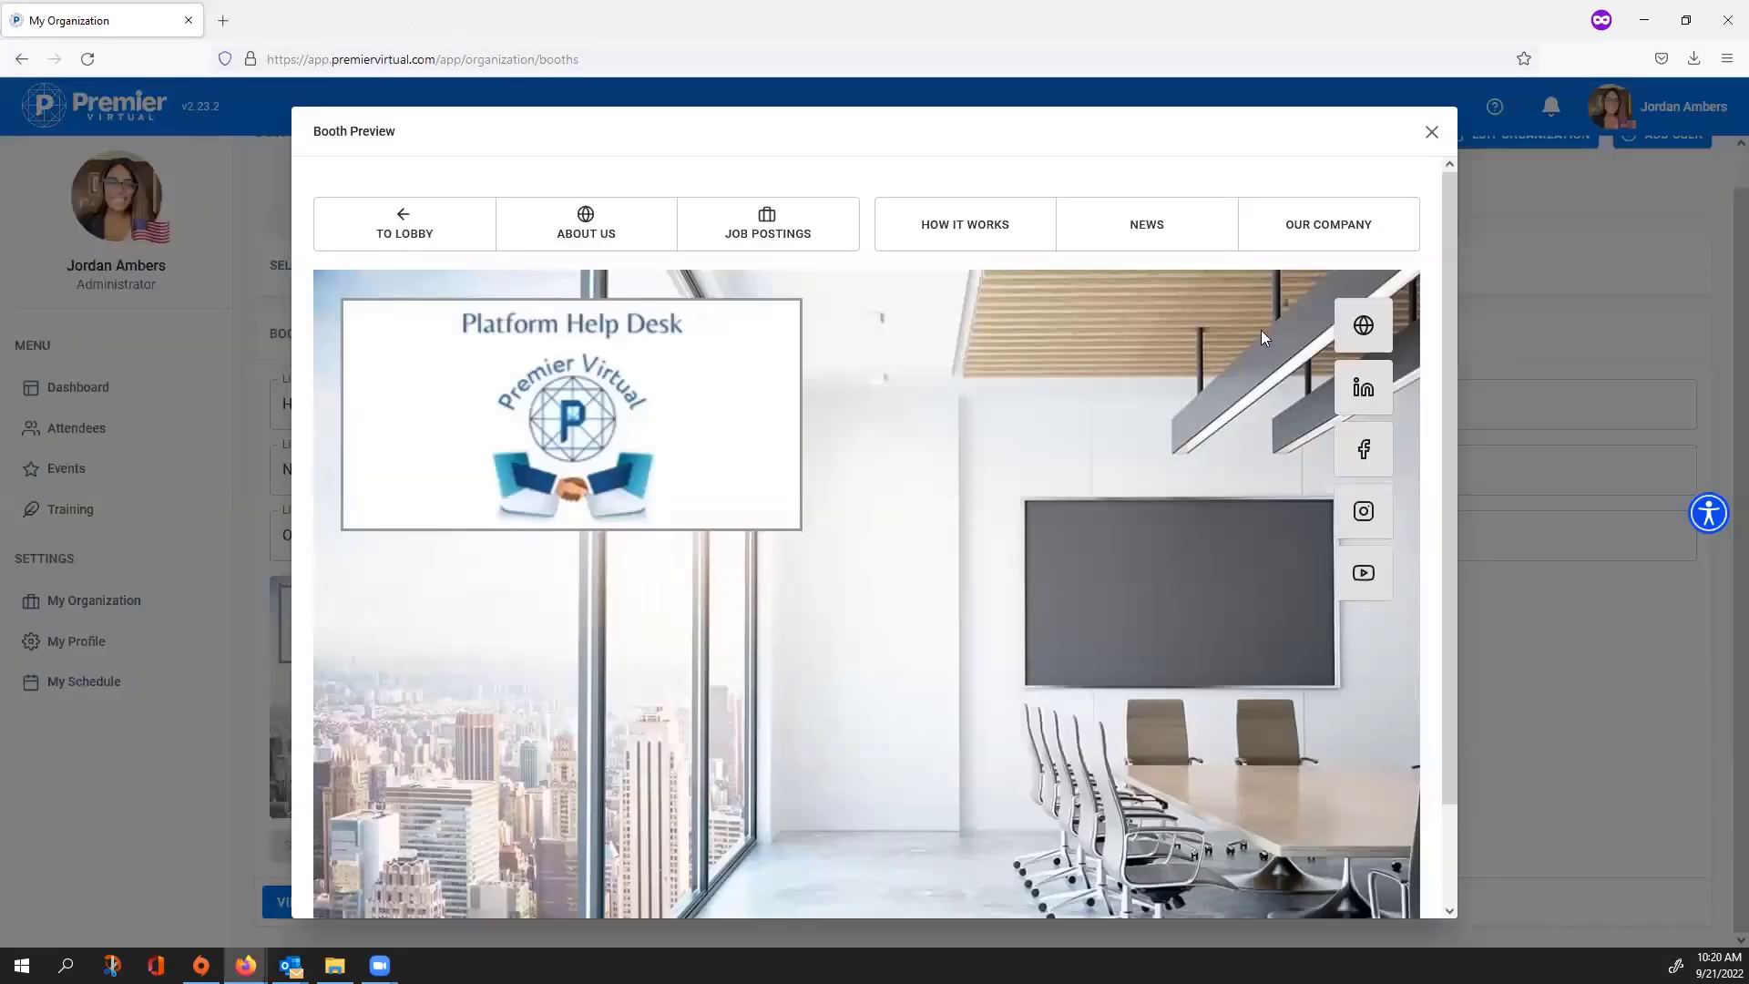
key(Escape)
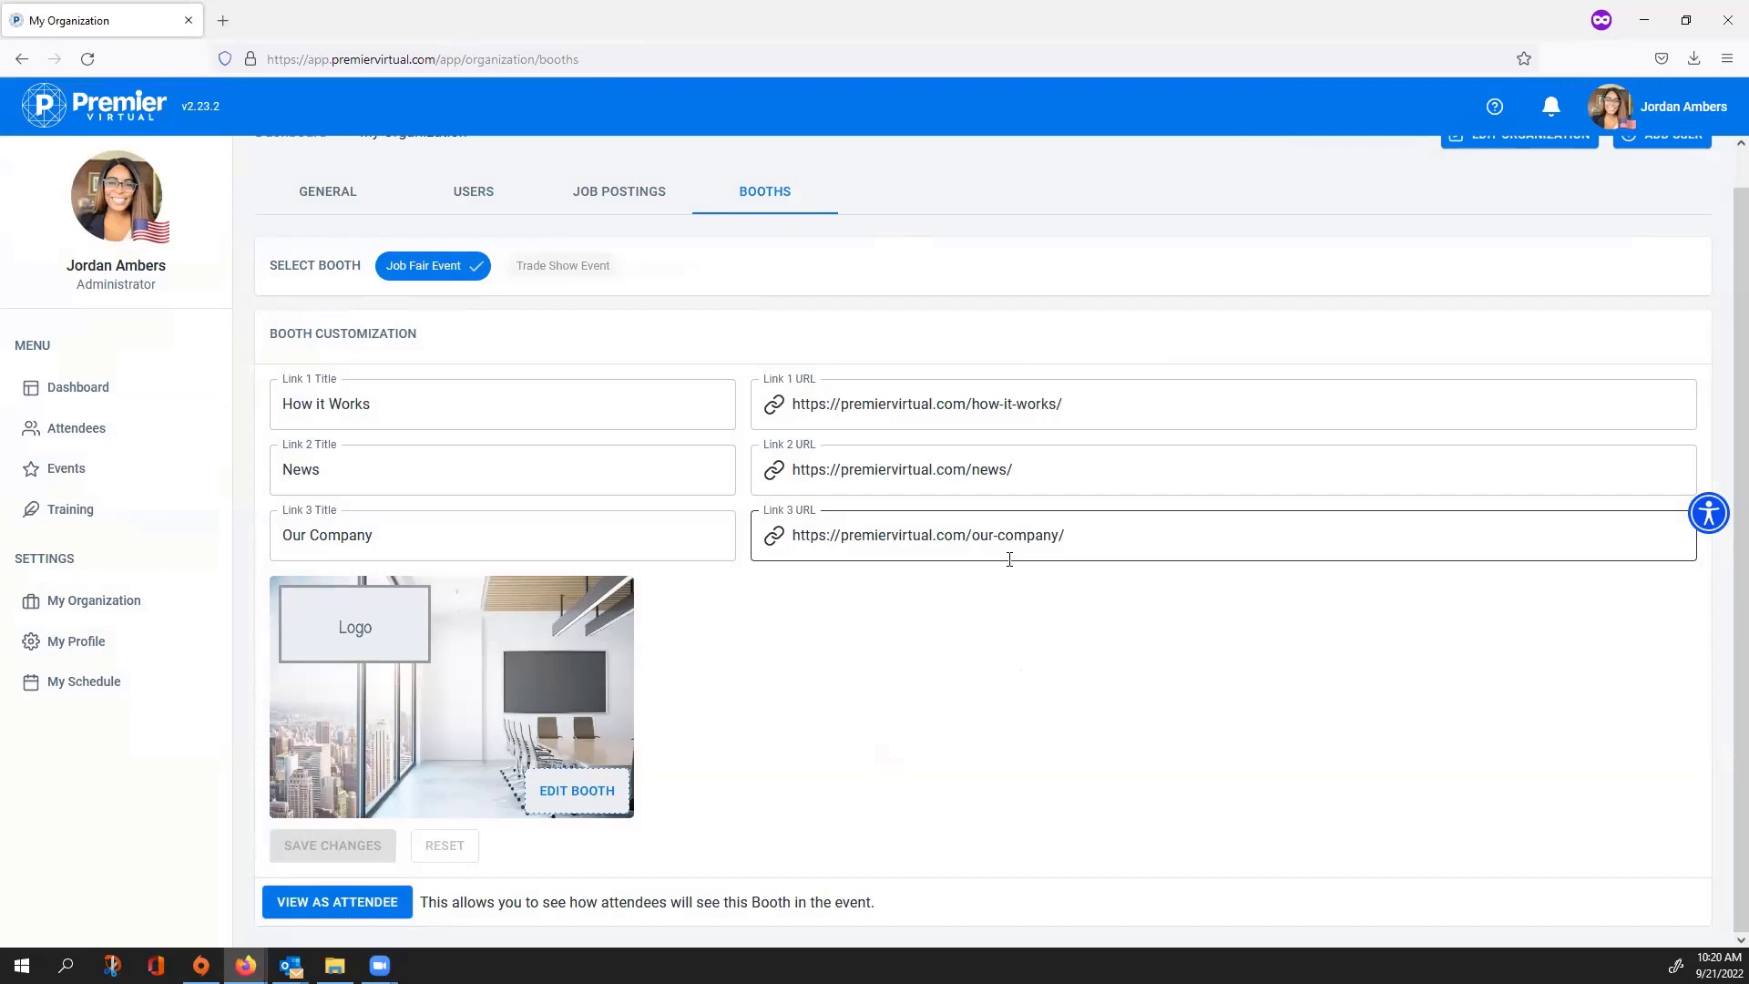
scroll(916, 440, up, 1)
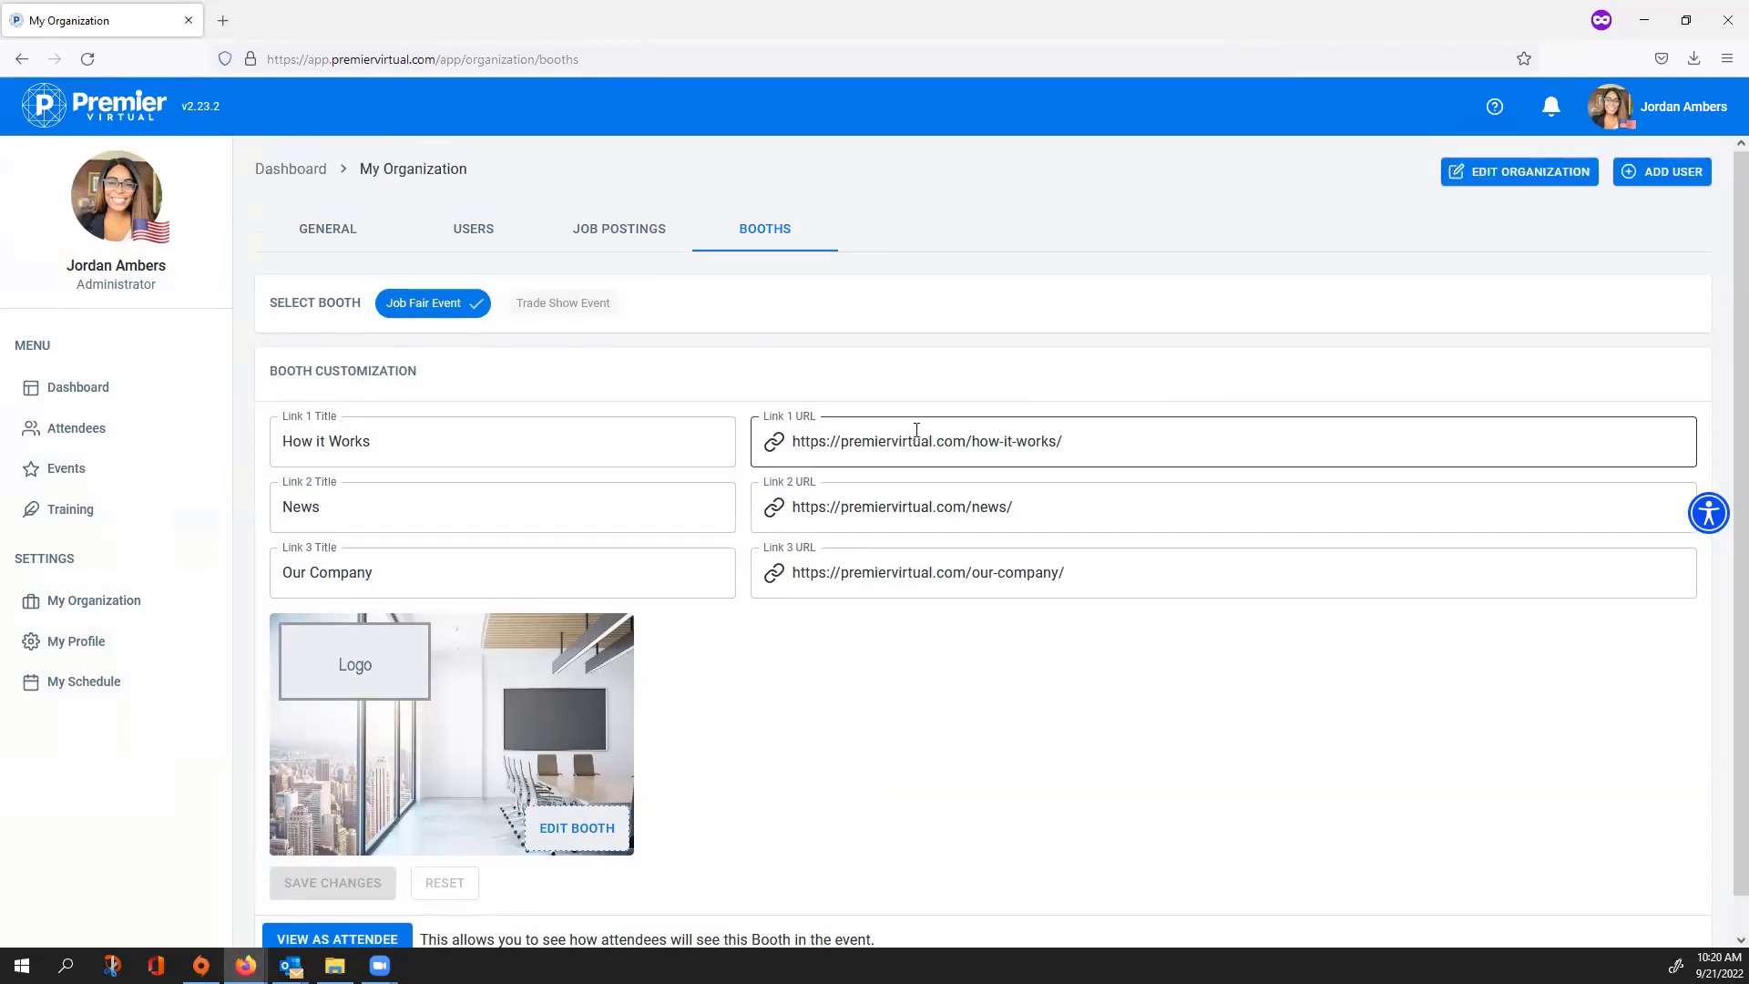
Step: Edit the personal profile with the military veteran, active duty, guard or reservist question set to Yes, and save the changes
click(92, 641)
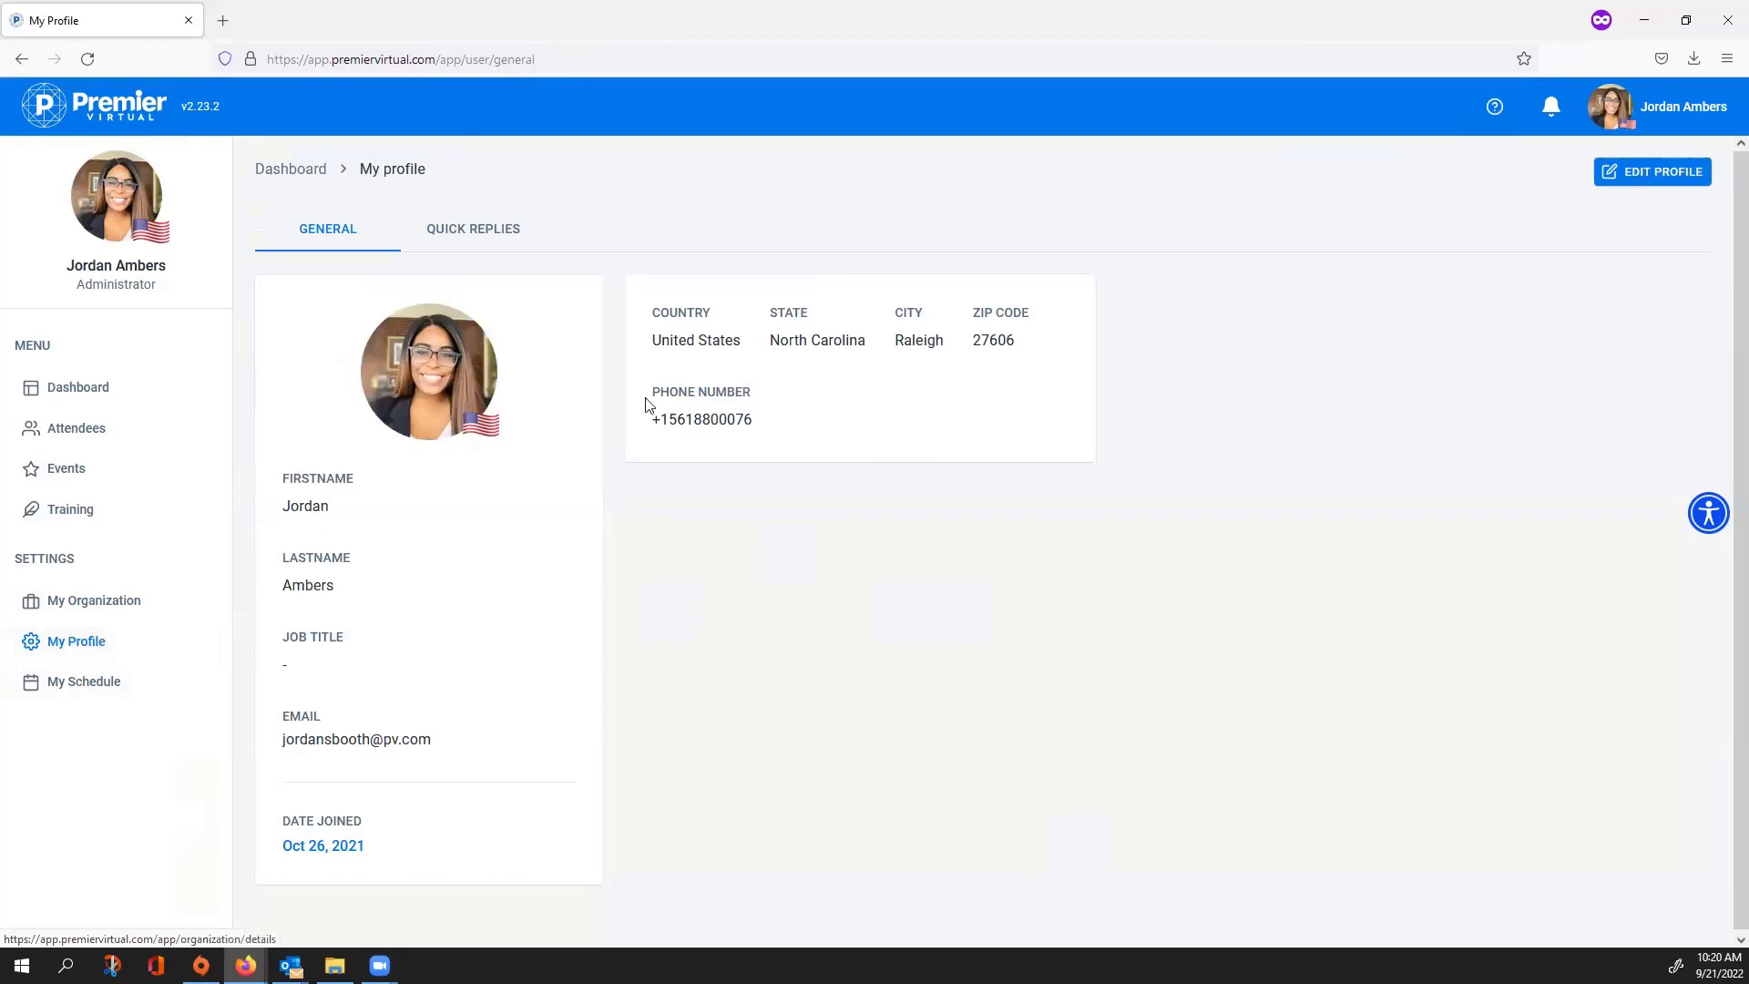
click(1654, 173)
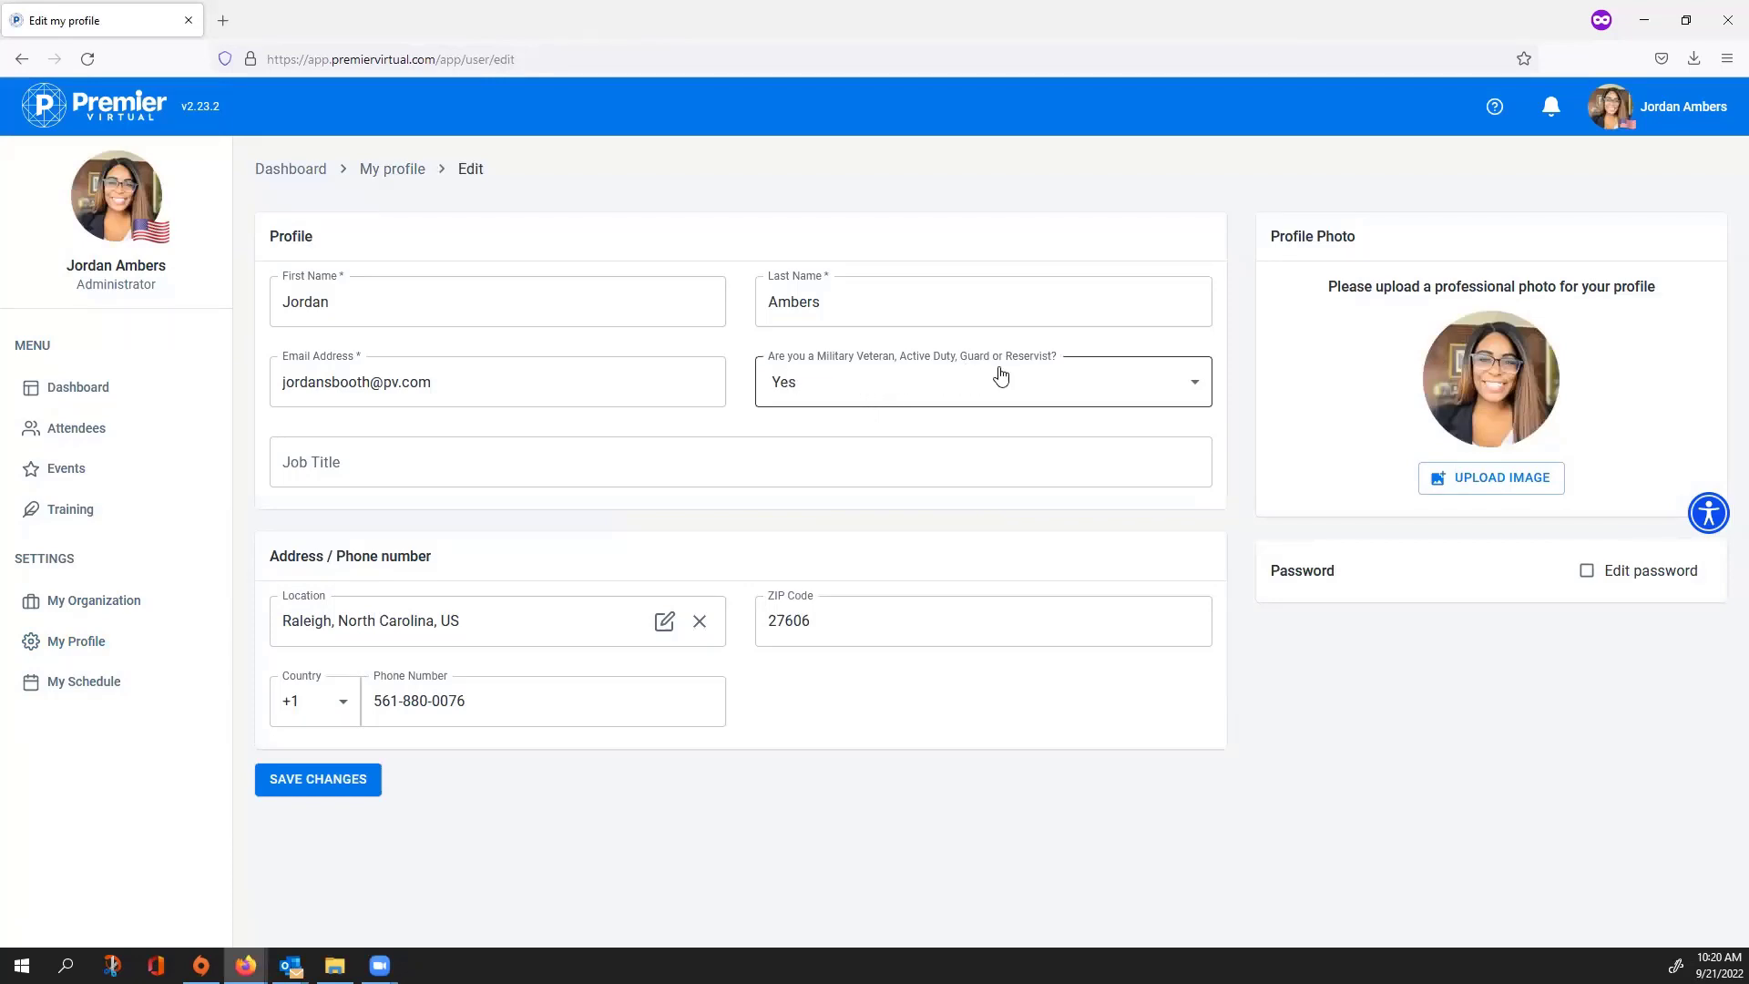
click(1032, 385)
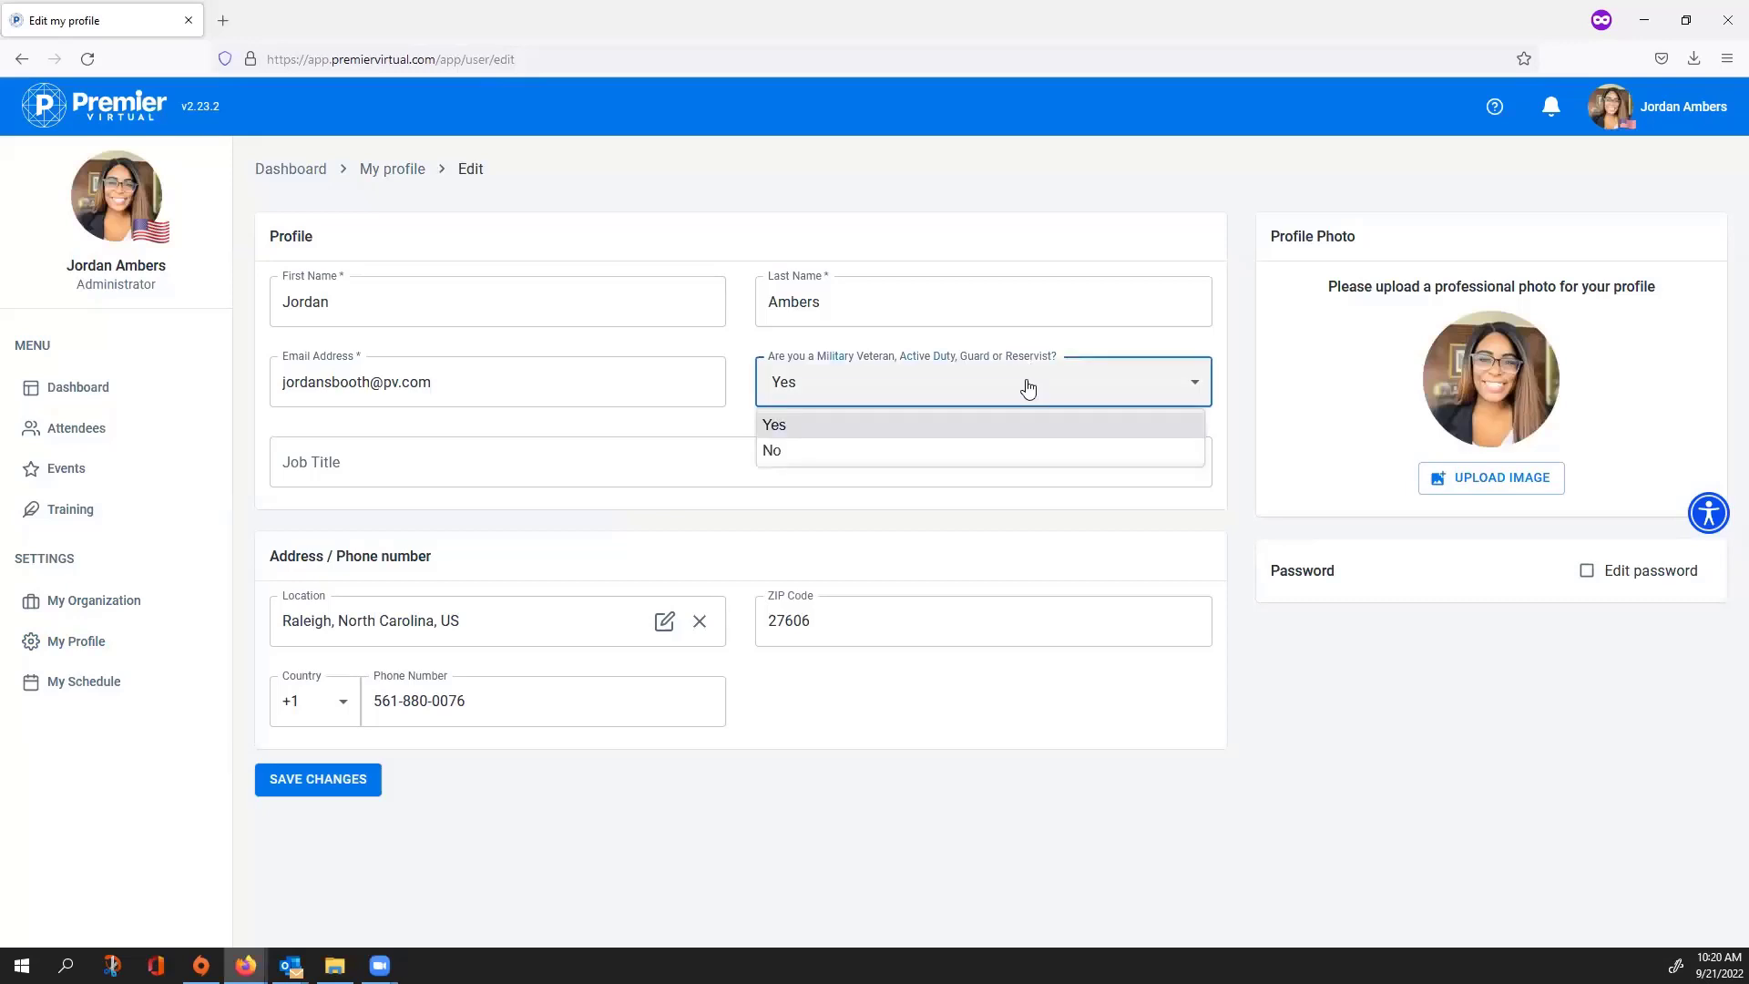
click(912, 425)
click(316, 779)
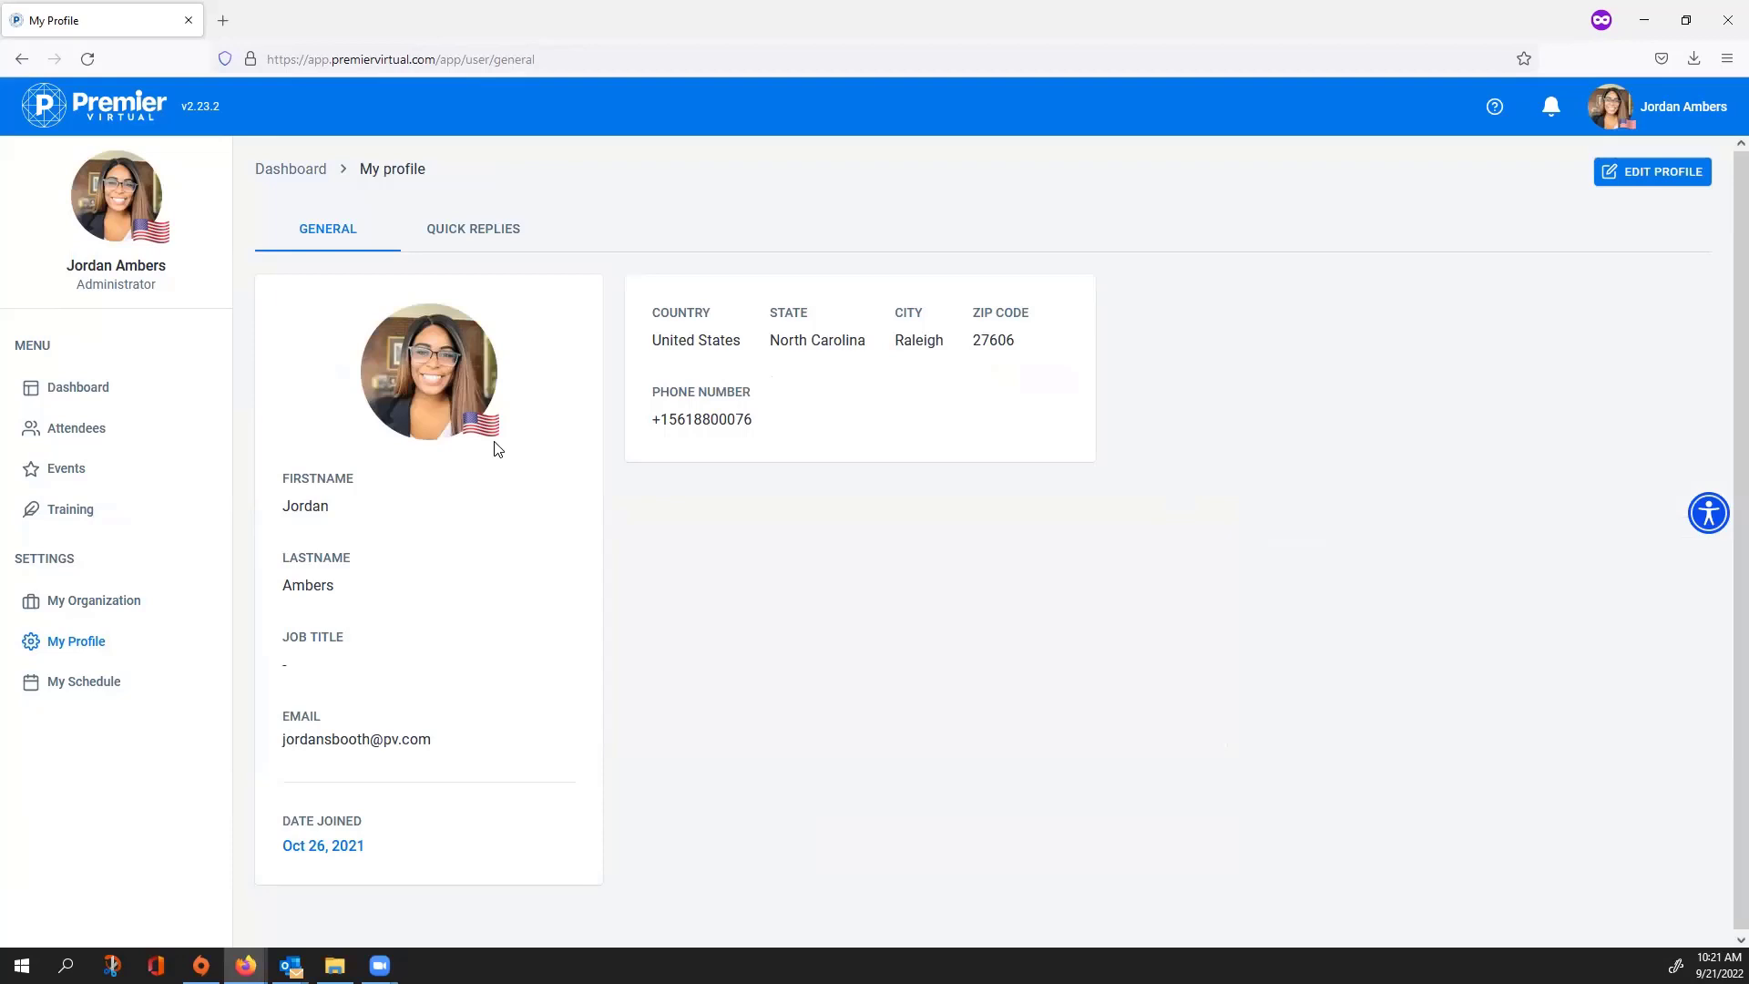
Step: Examine the profile's full list of quick reply messages
click(467, 228)
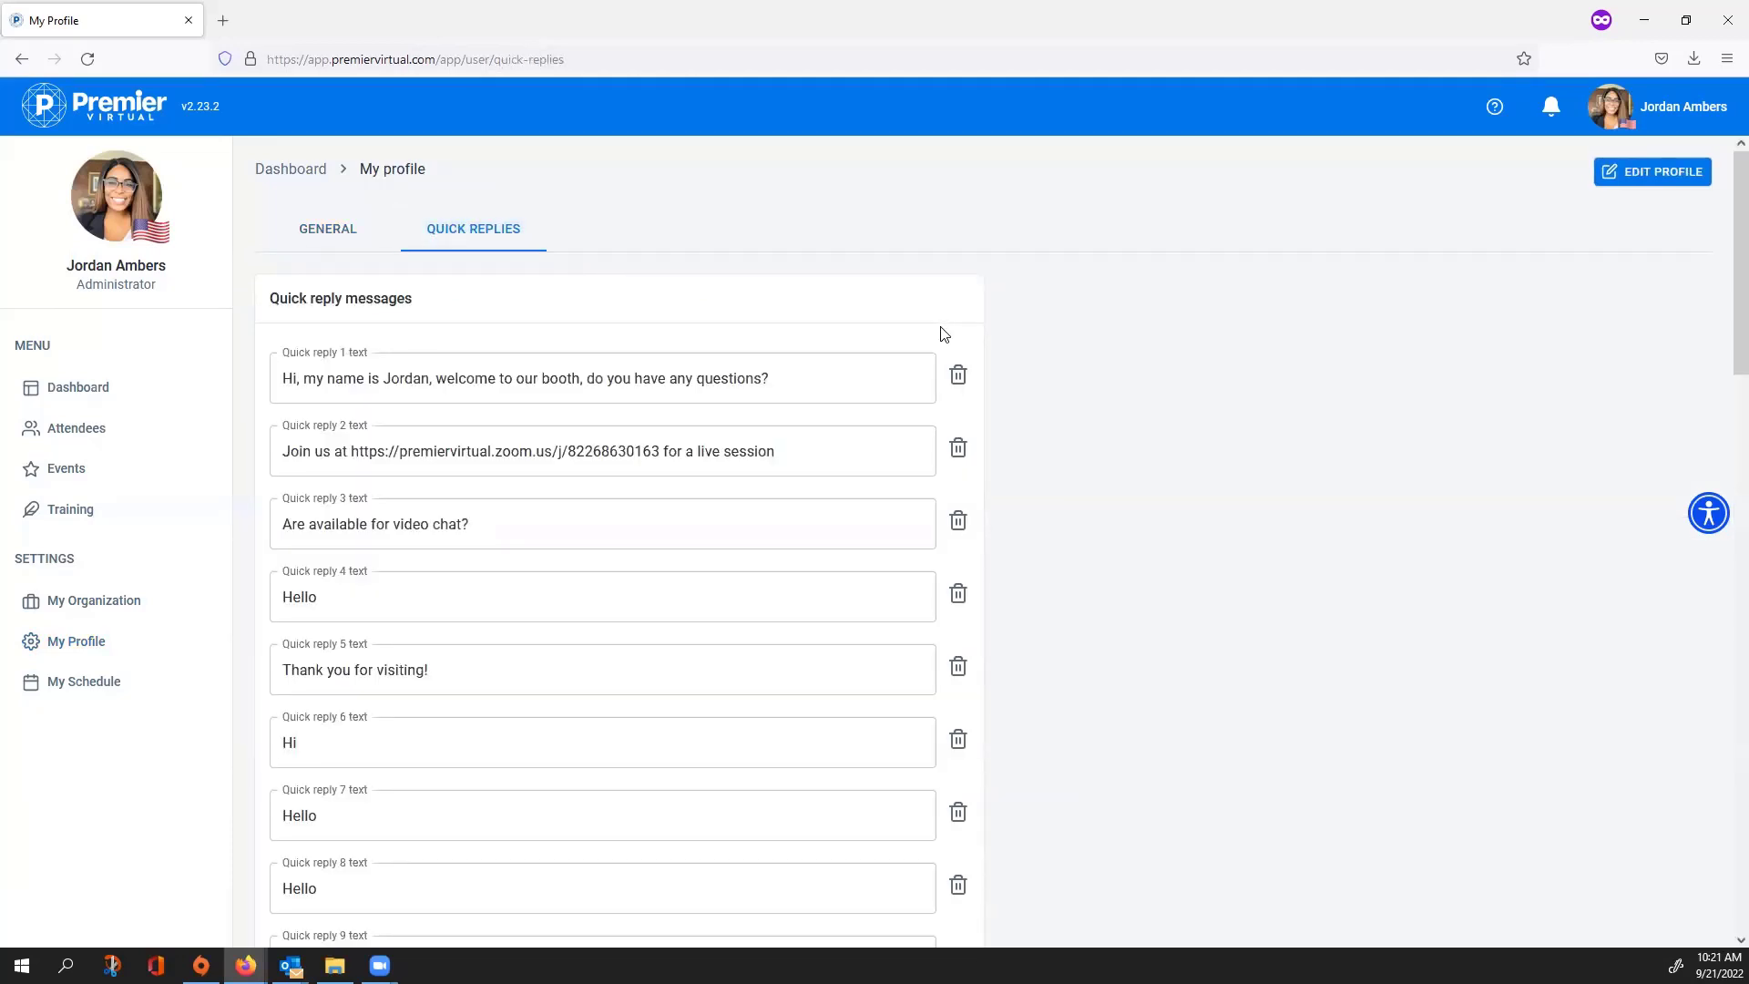
scroll(831, 695, down, 15)
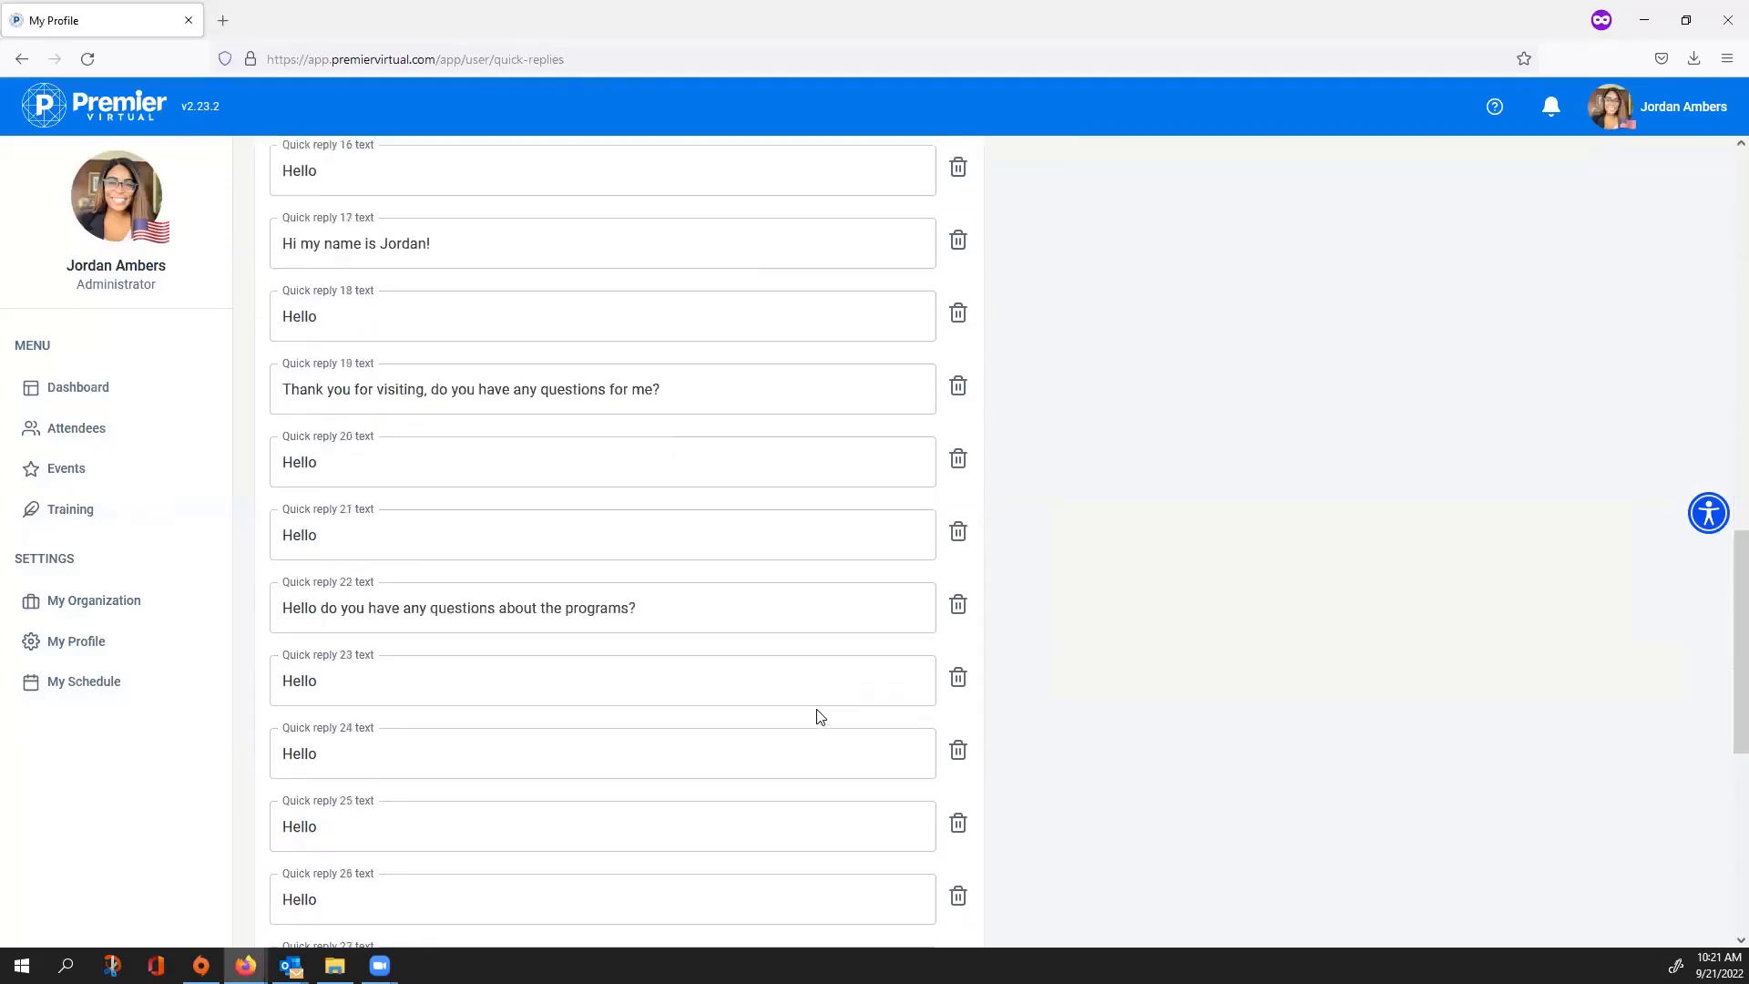
scroll(676, 685, down, 2)
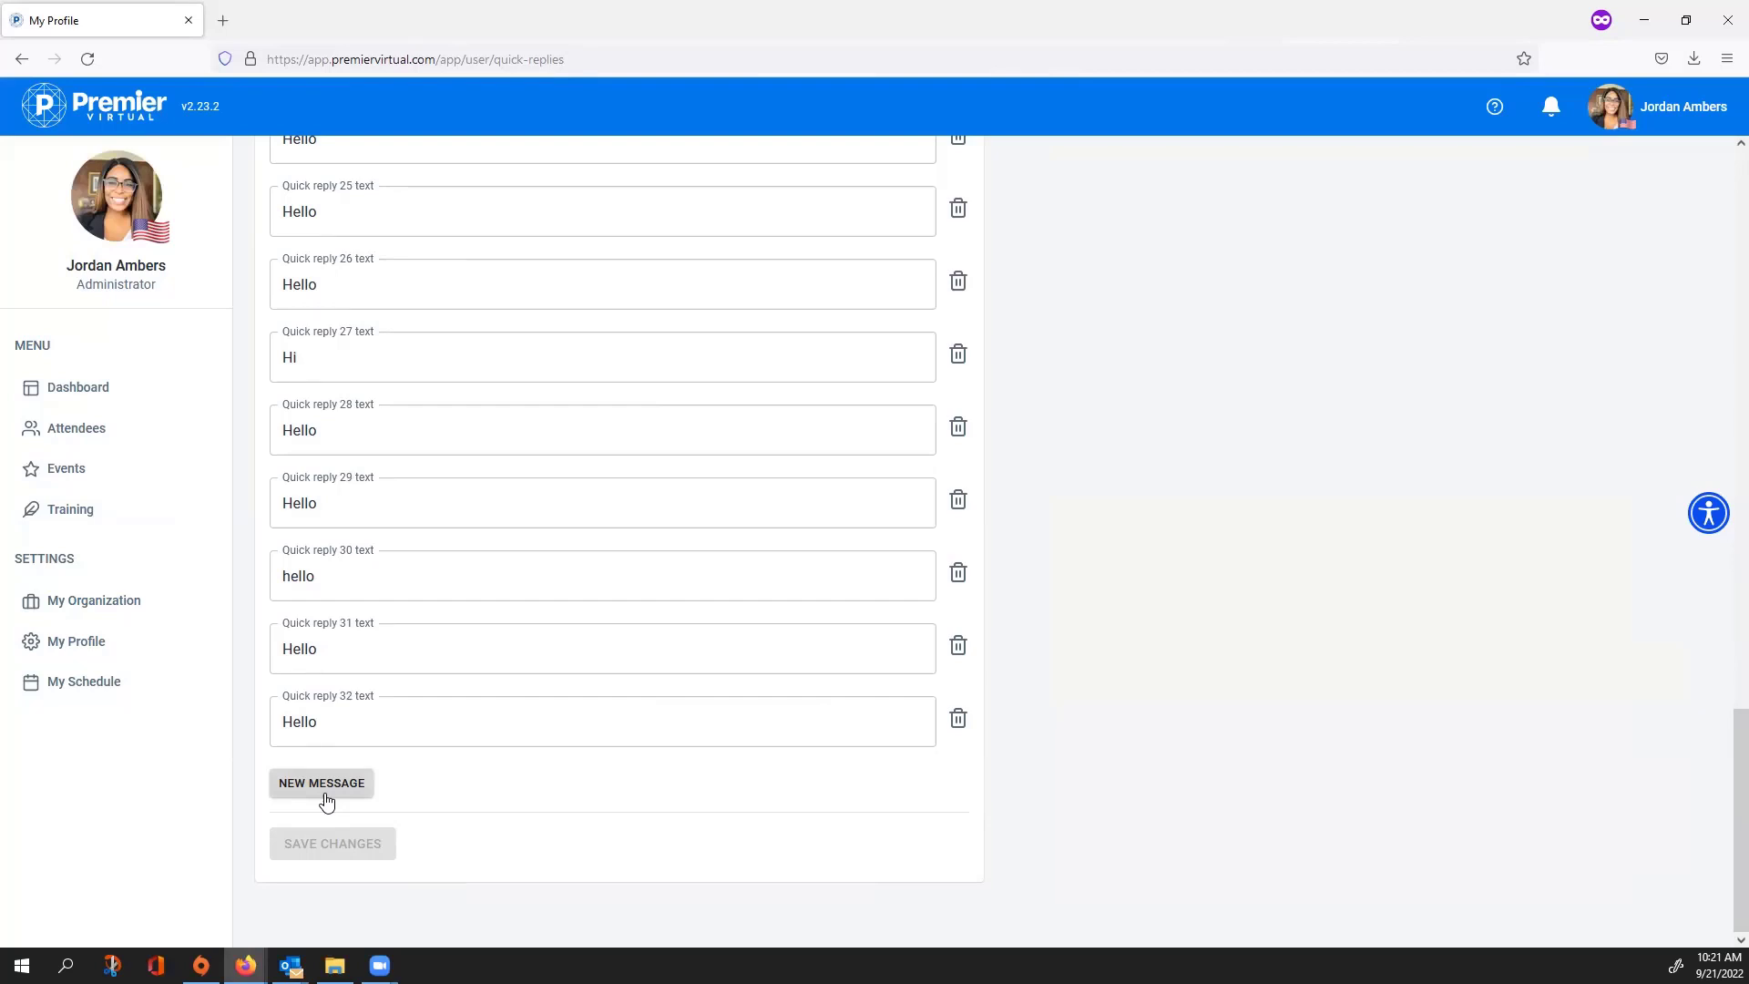
scroll(441, 806, up, 20)
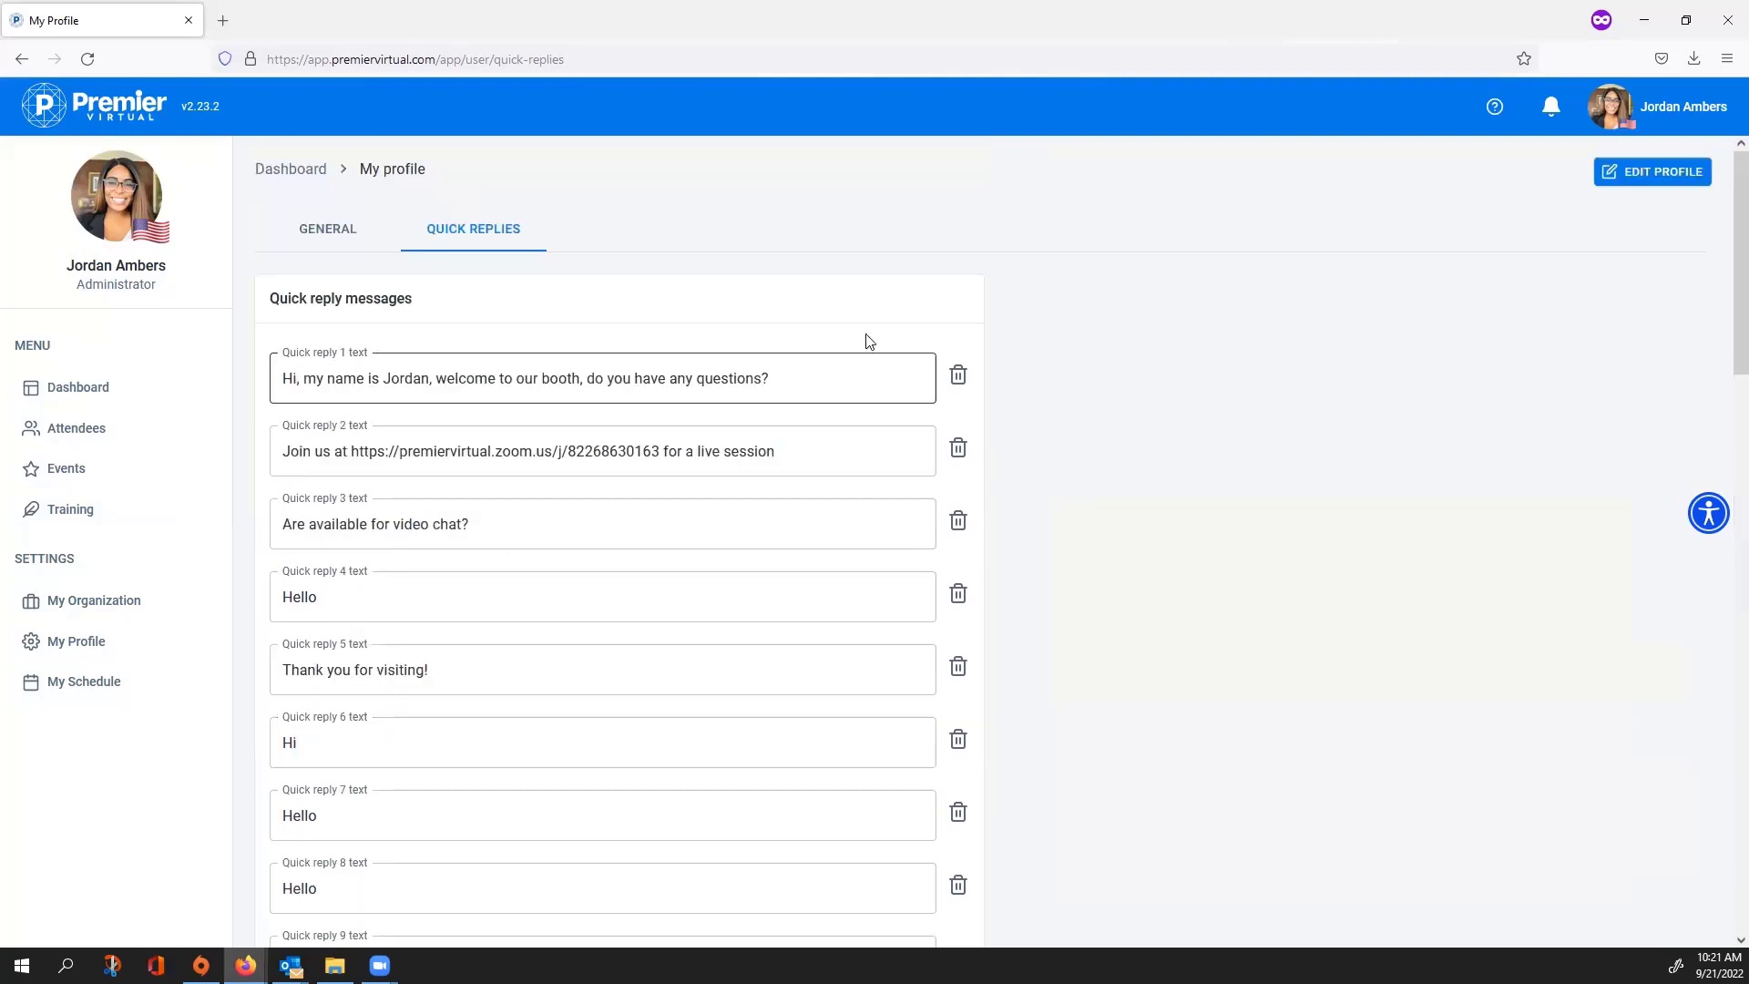
scroll(573, 596, down, 2)
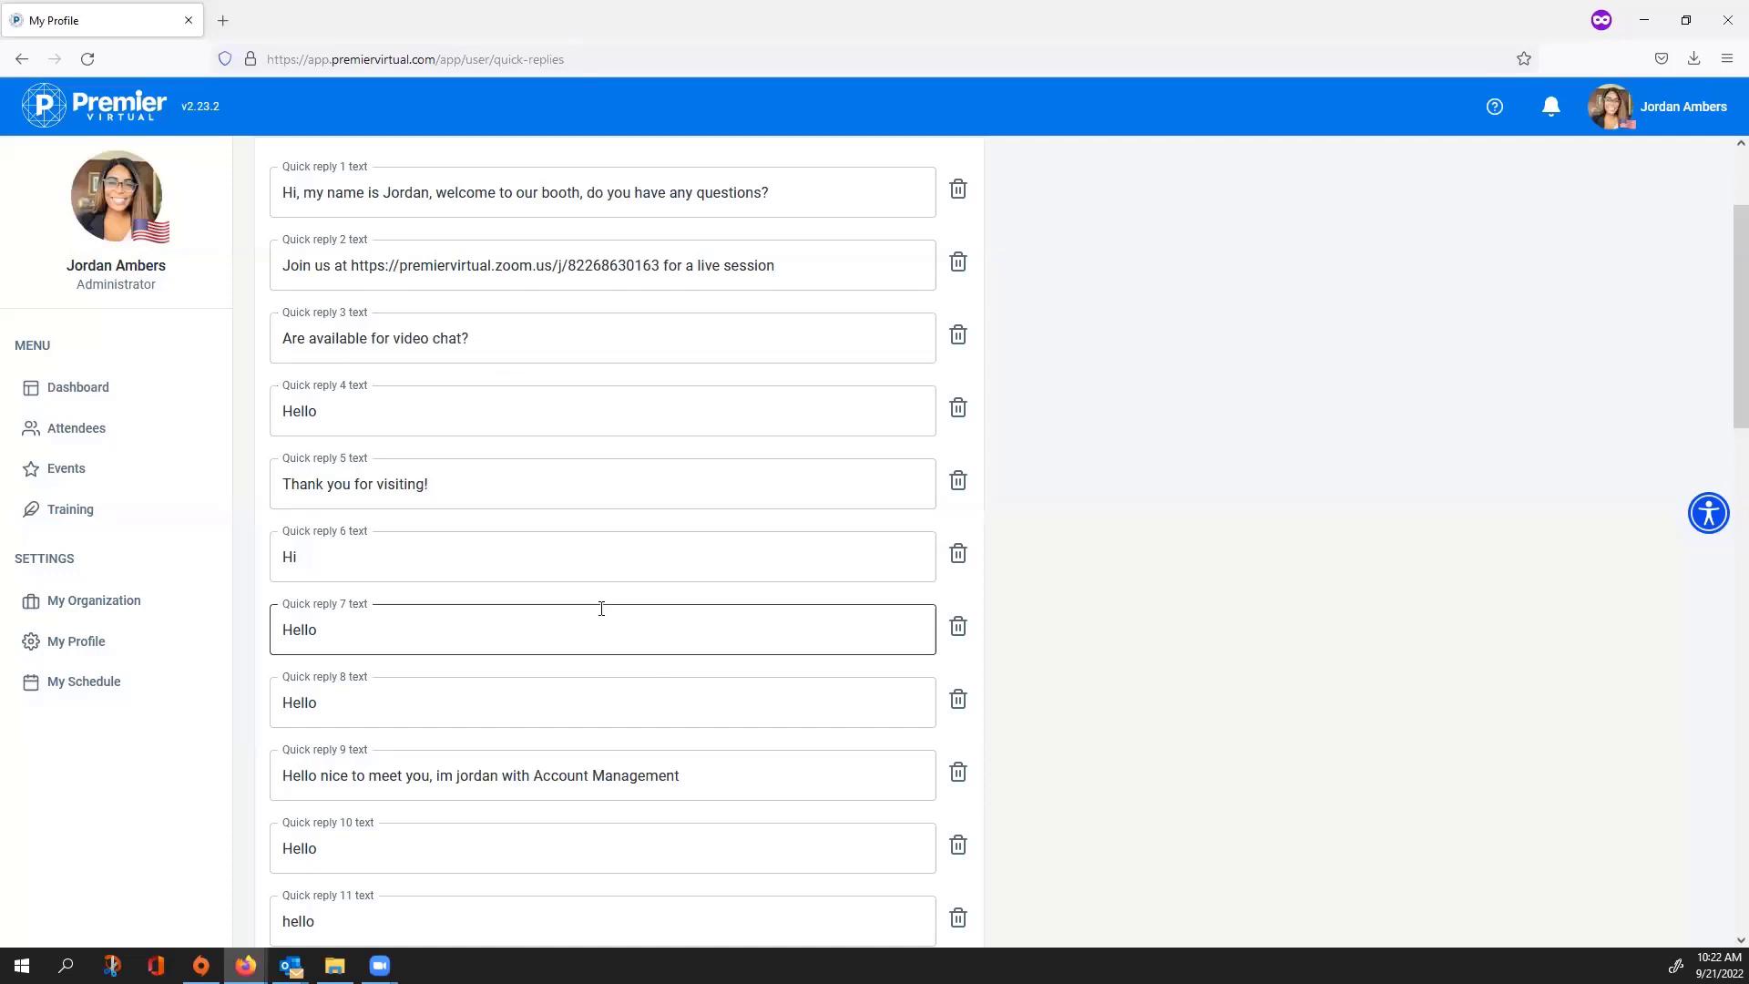
scroll(601, 608, down, 6)
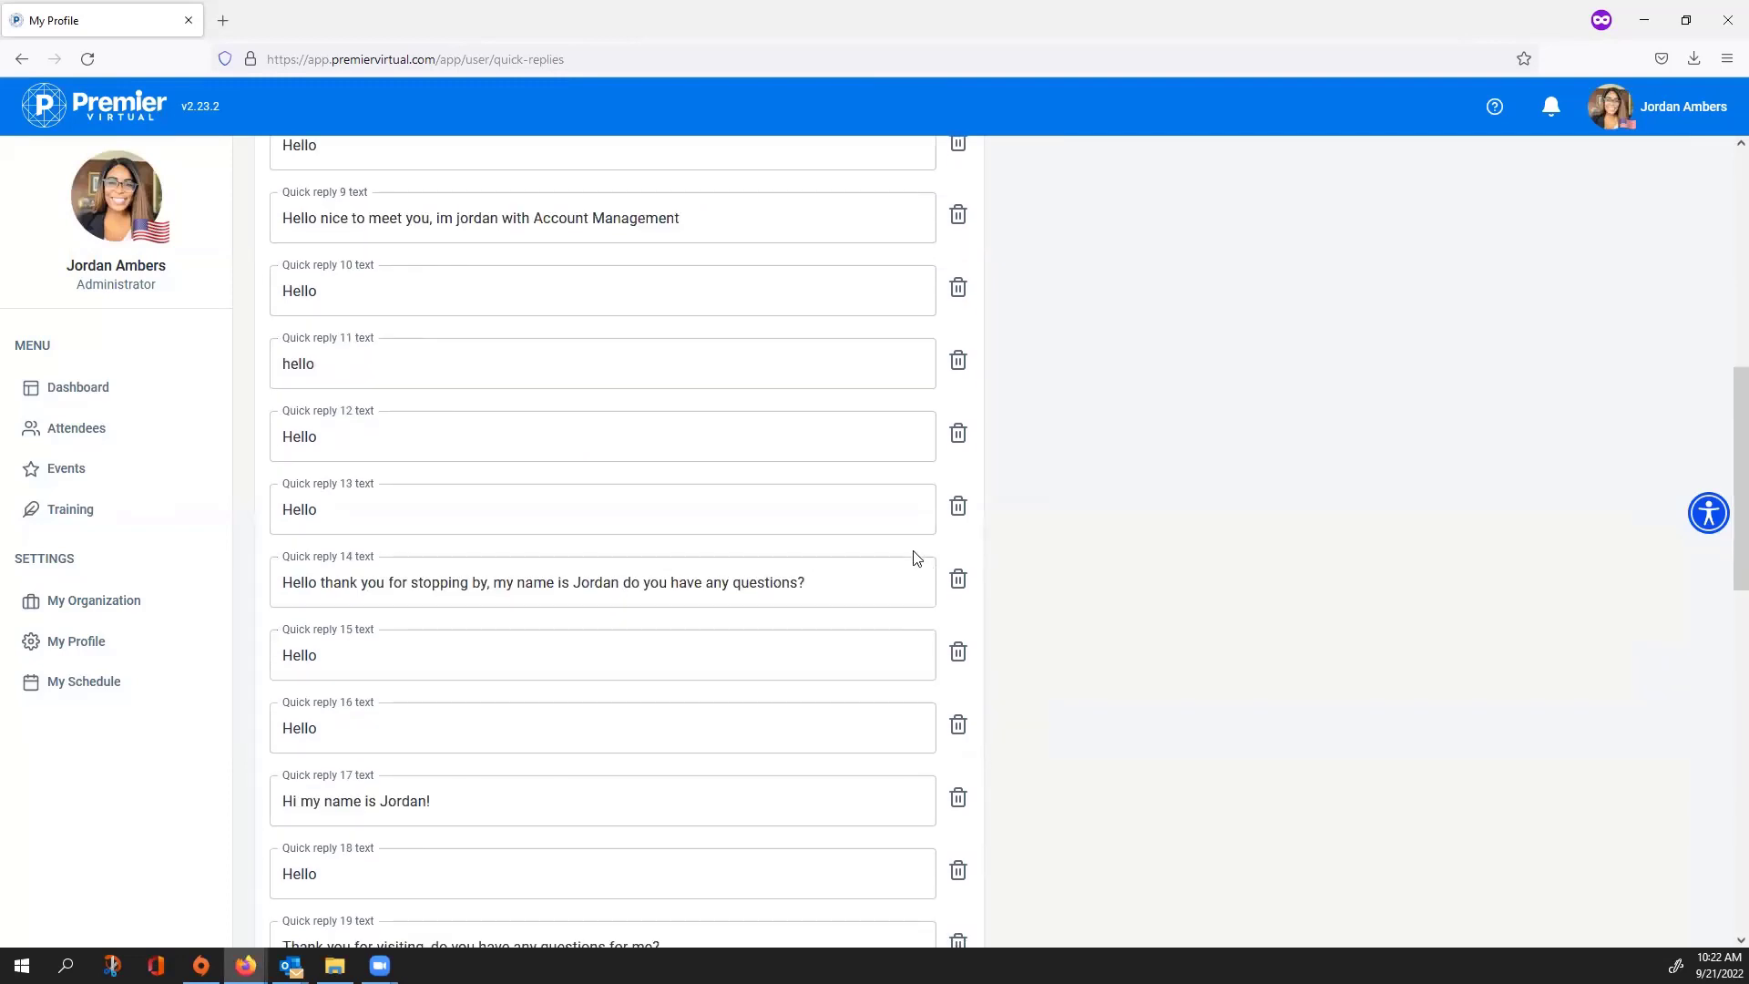
click(825, 598)
scroll(789, 638, down, 7)
scroll(800, 643, down, 5)
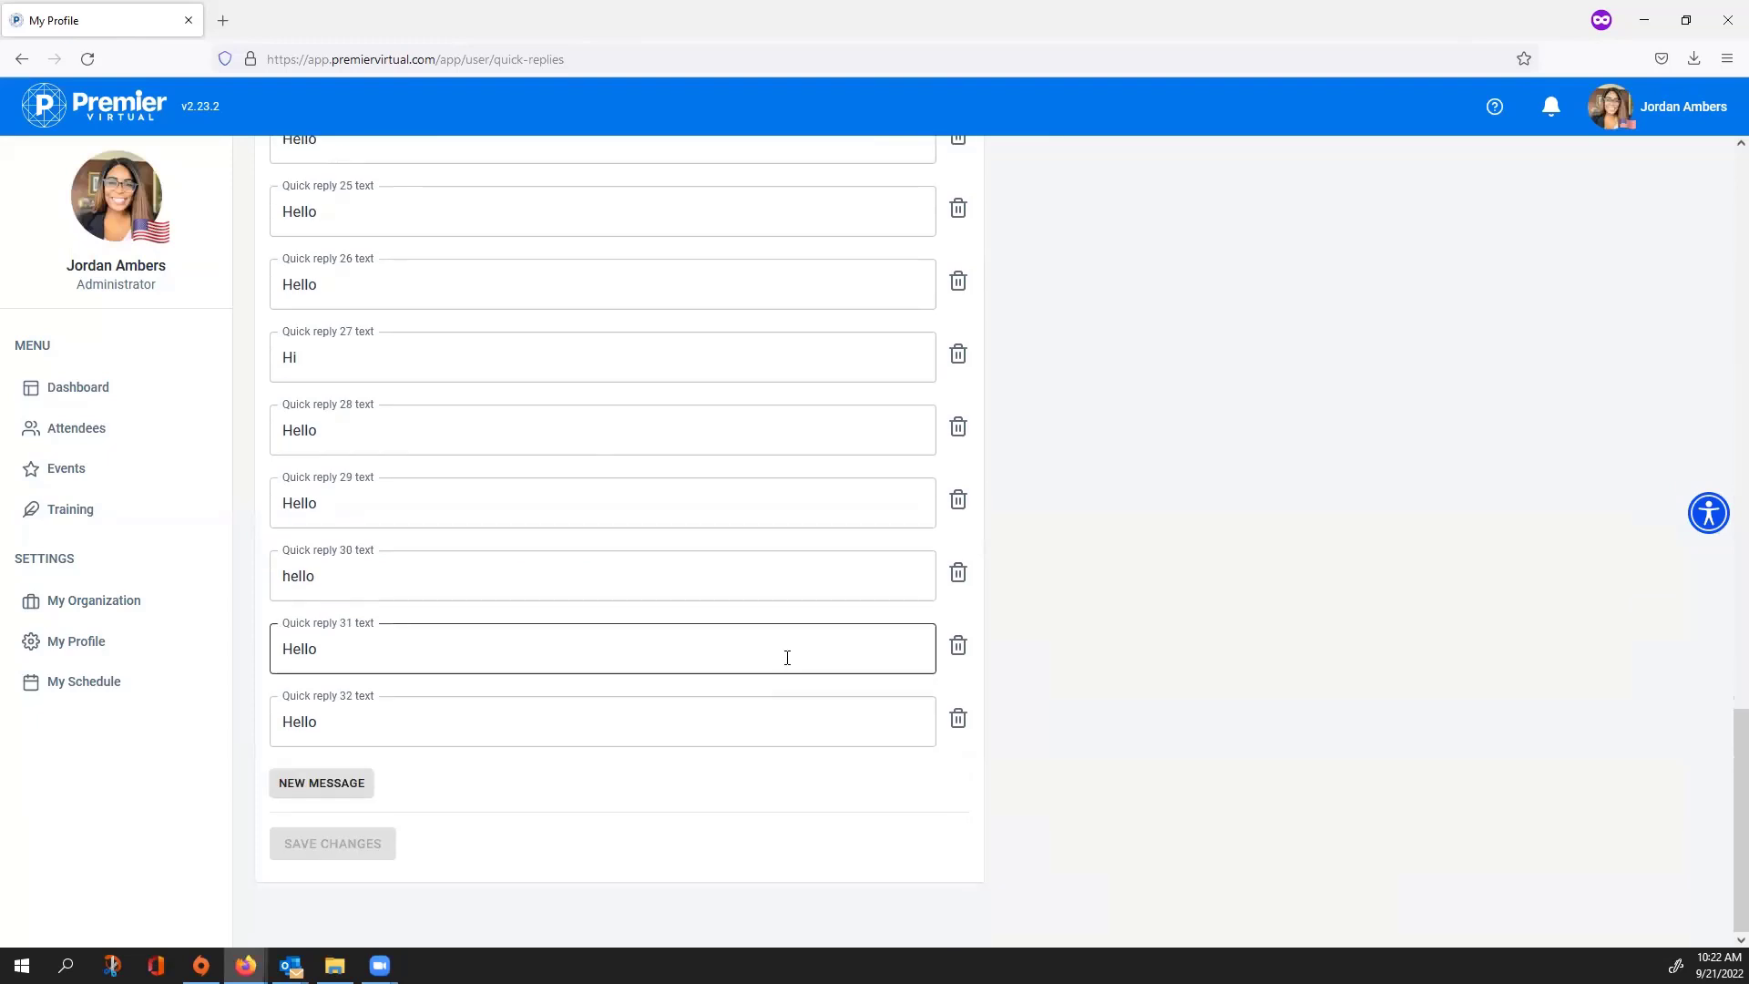
Step: Add a new quick reply message reading "Hello" at the end of the list and save the changes
click(371, 785)
scroll(618, 762, down, 1)
click(602, 722)
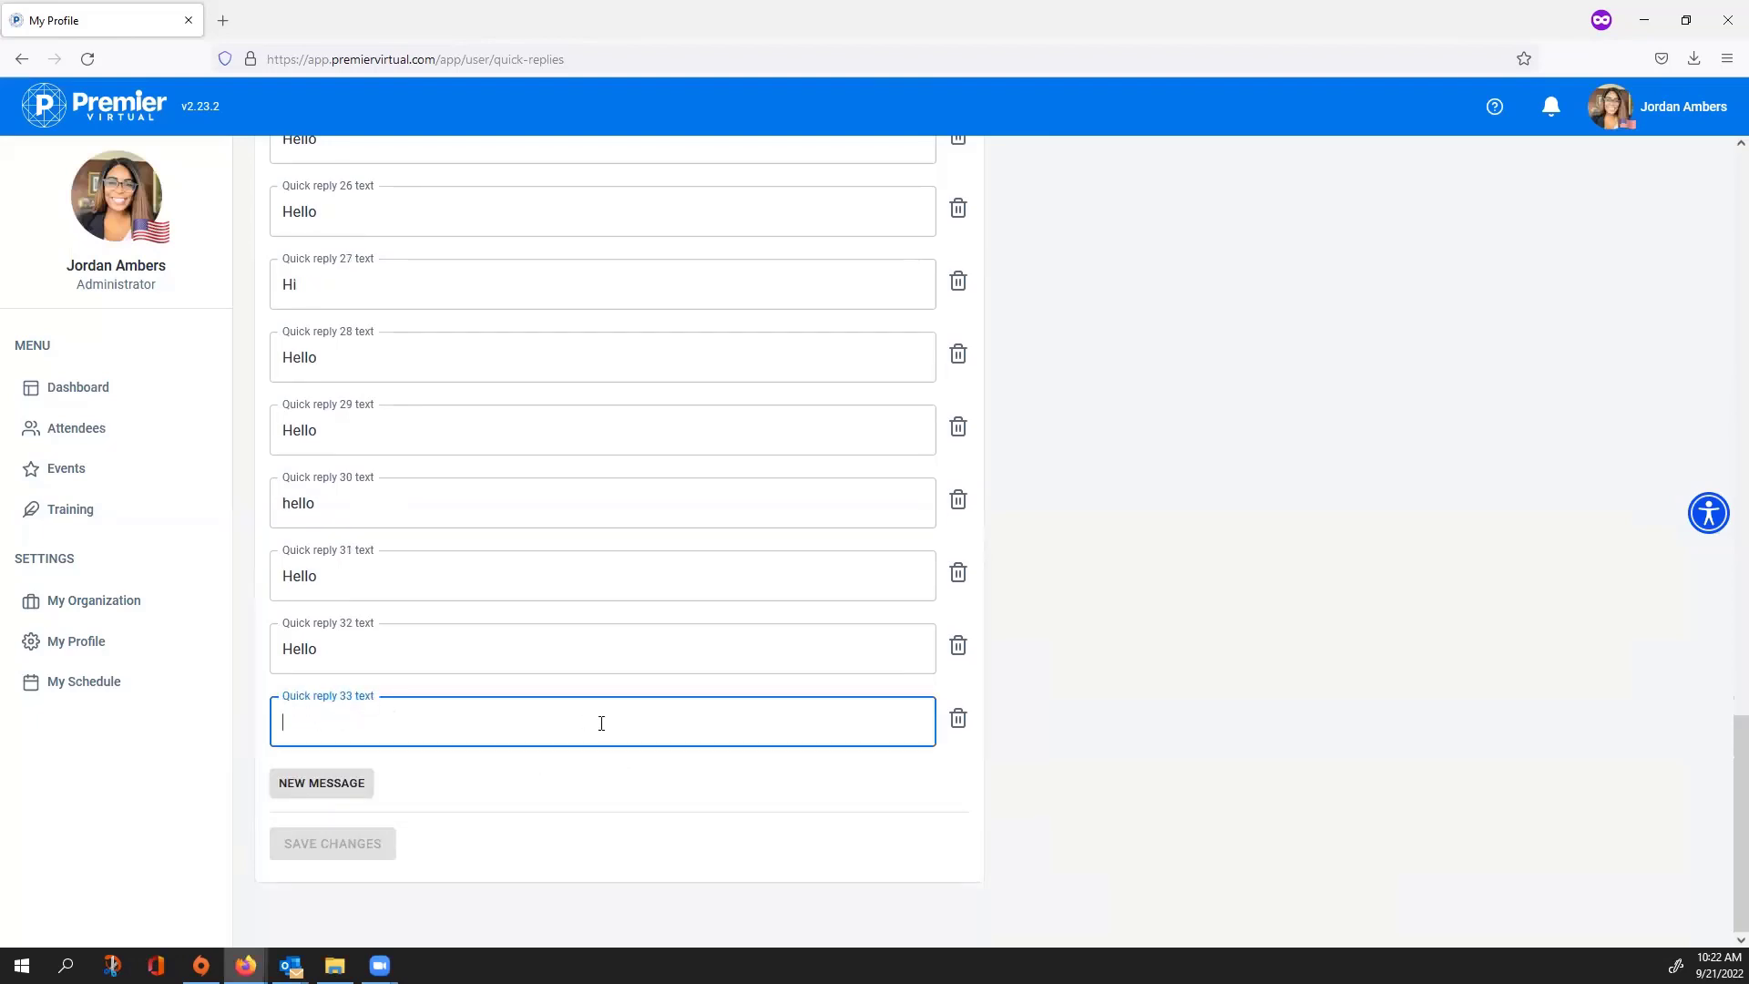
text(Hello)
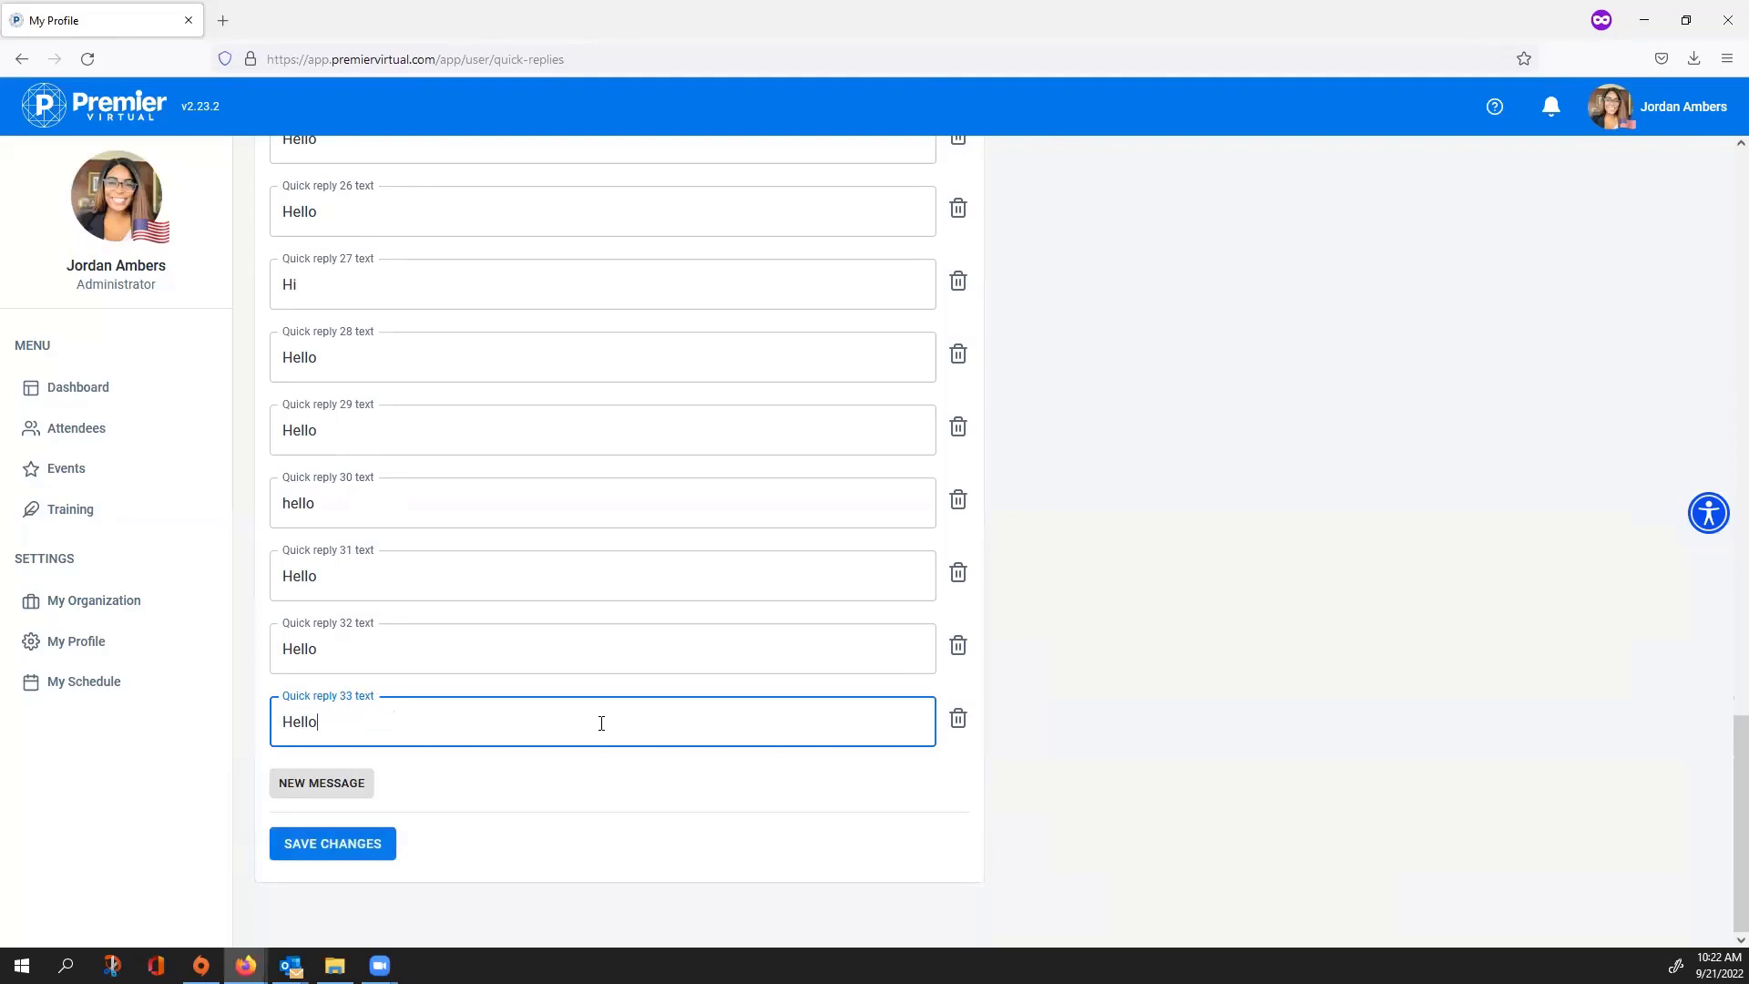
click(341, 843)
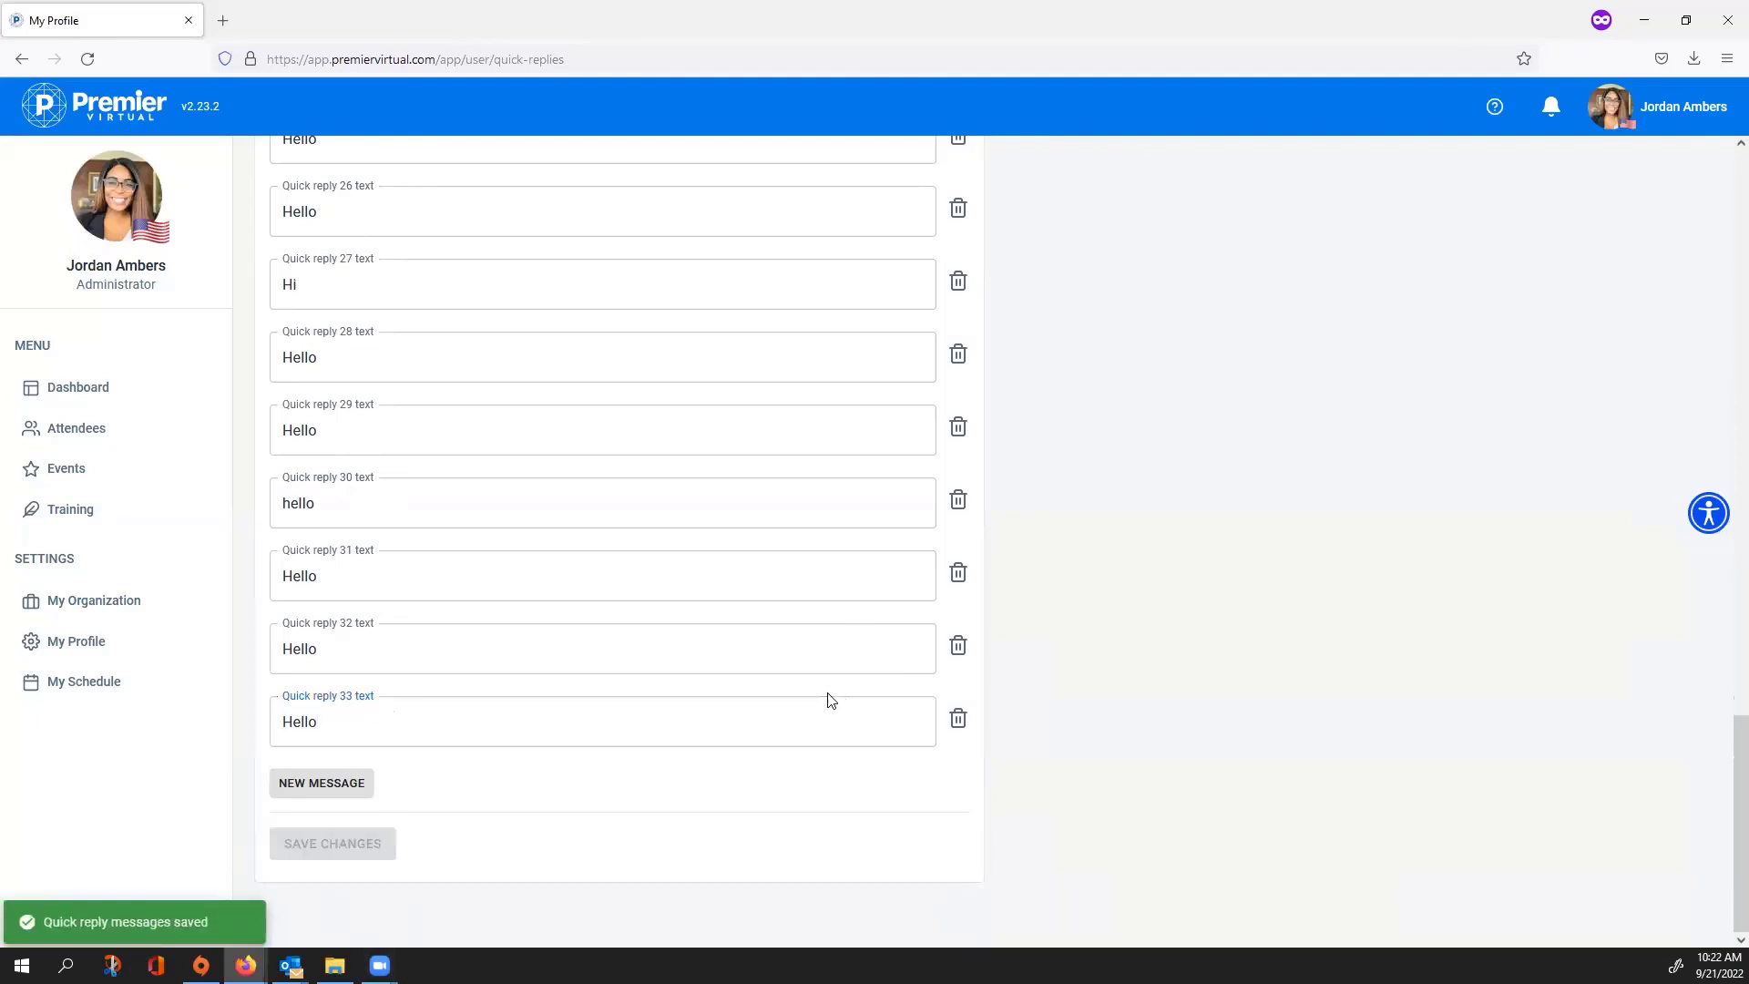
Step: Show the events list as cards, visit the 'A Pipeline to Apprenticeship' Virtual Job Fair booth from its card, and return to the events
scroll(902, 652, up, 20)
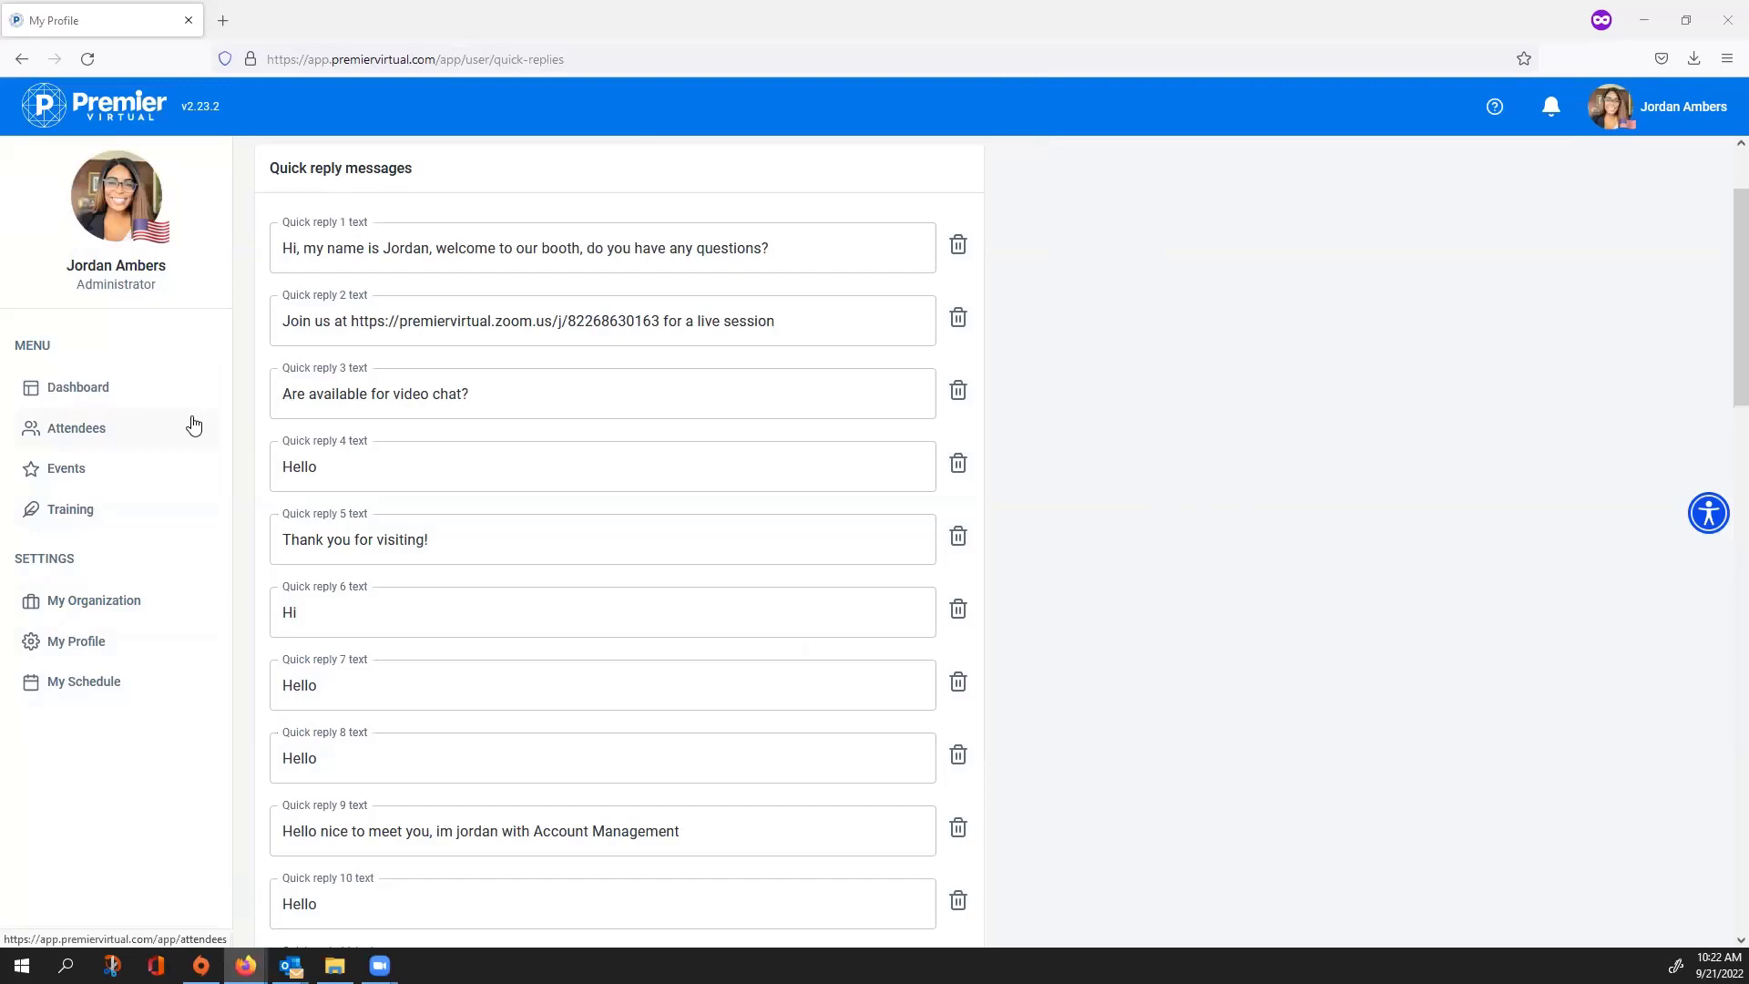
click(64, 469)
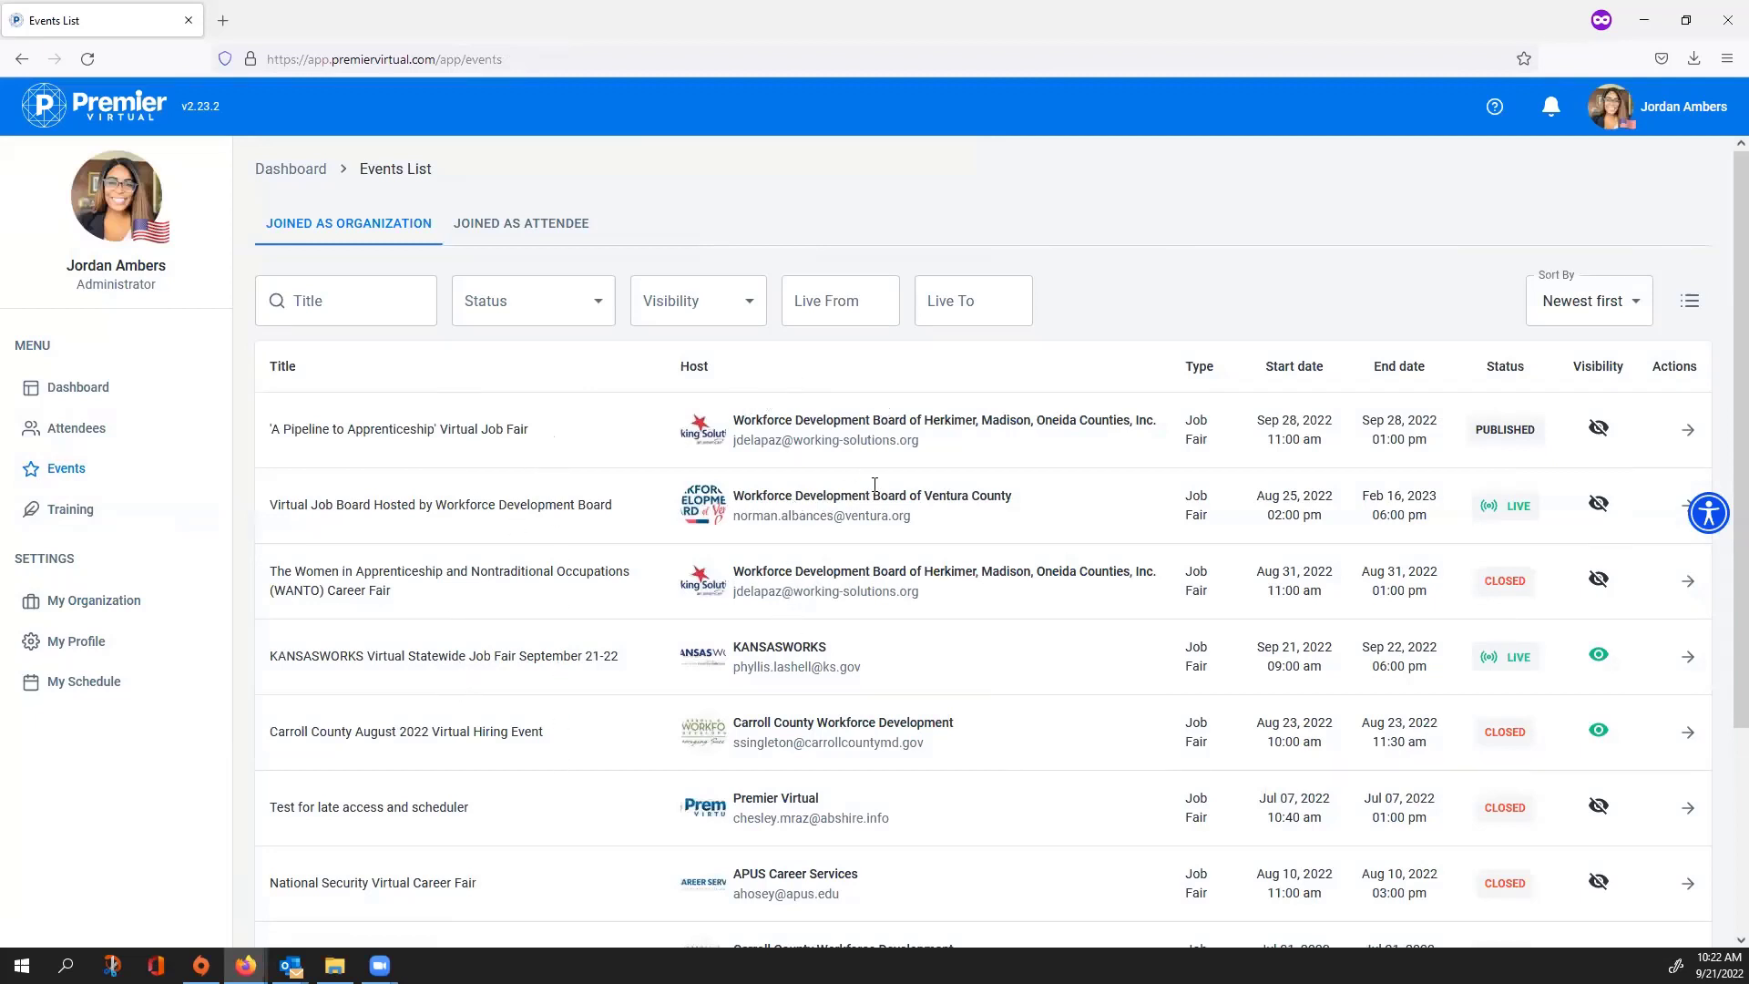
click(1690, 299)
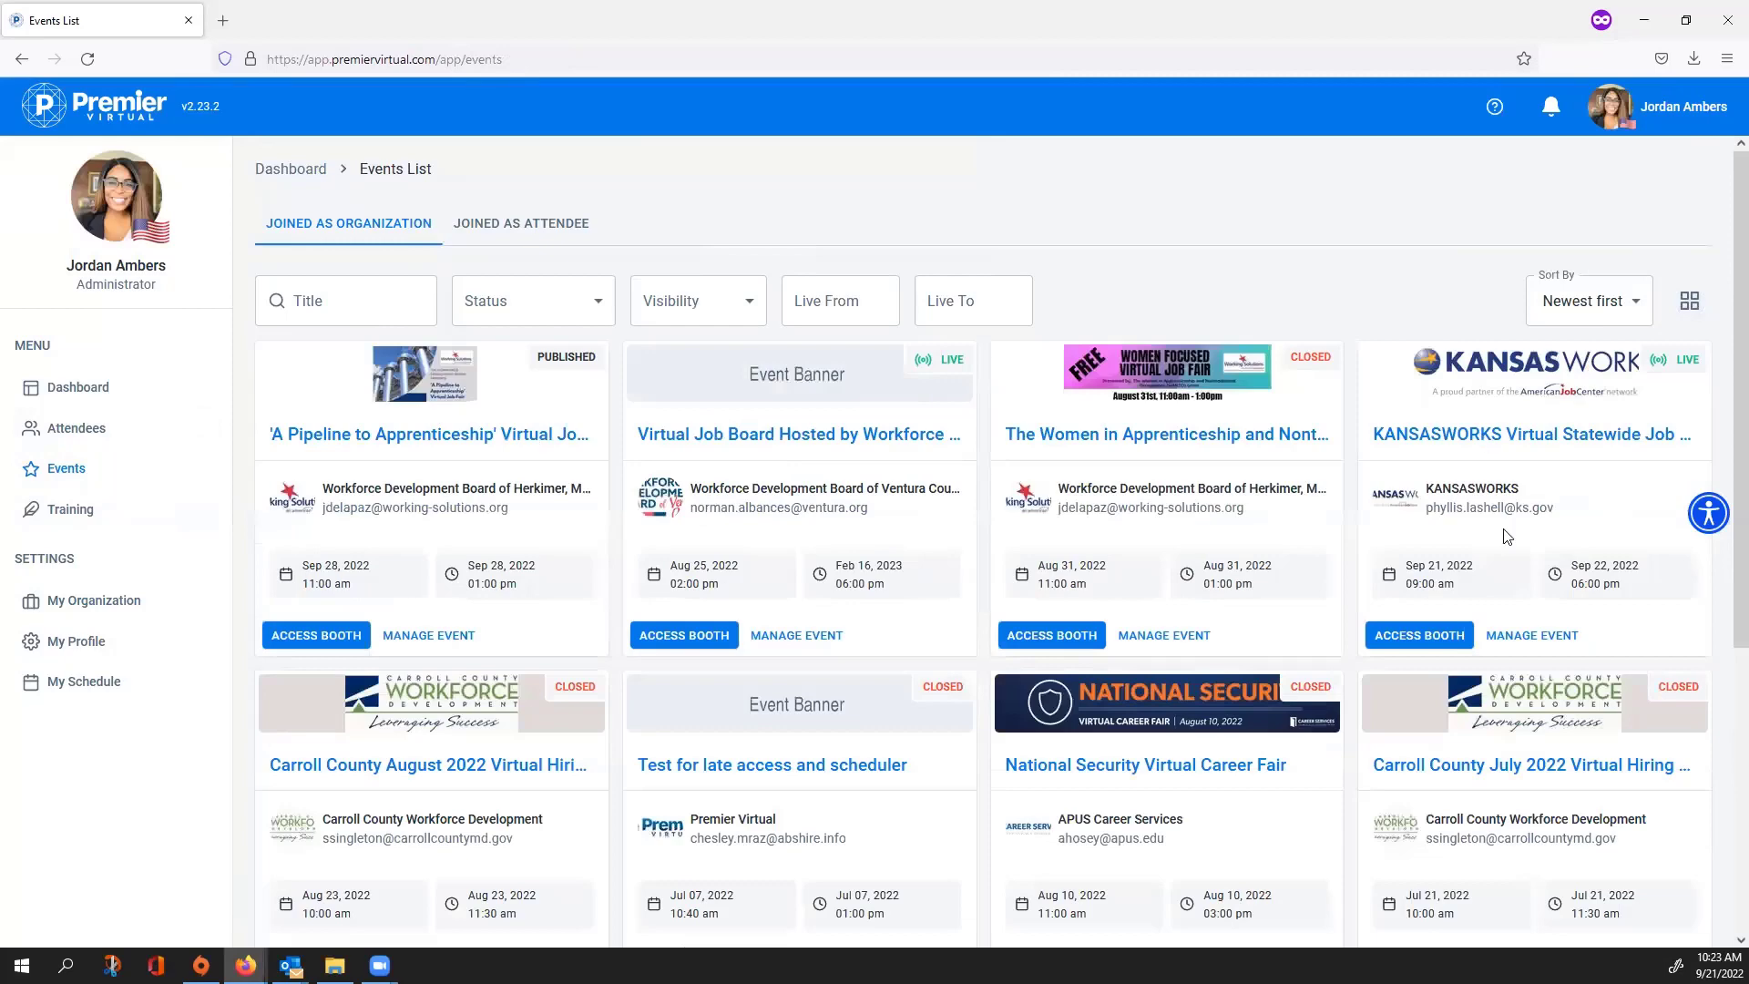
click(344, 645)
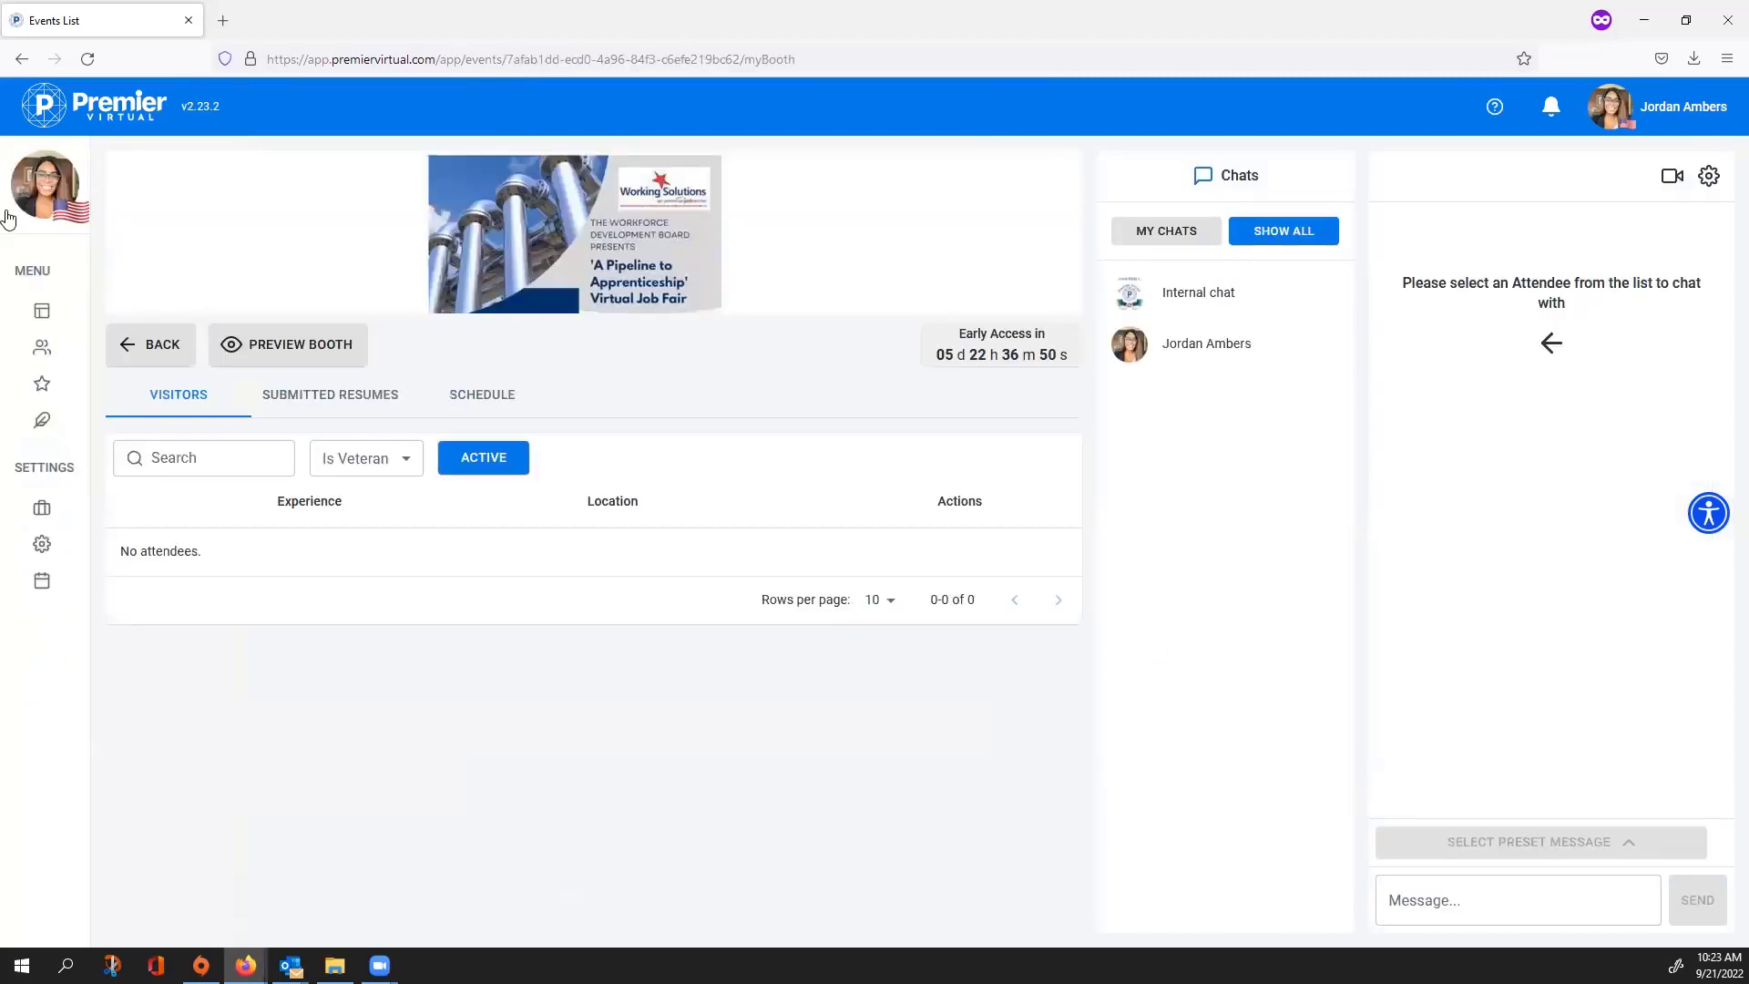
click(21, 58)
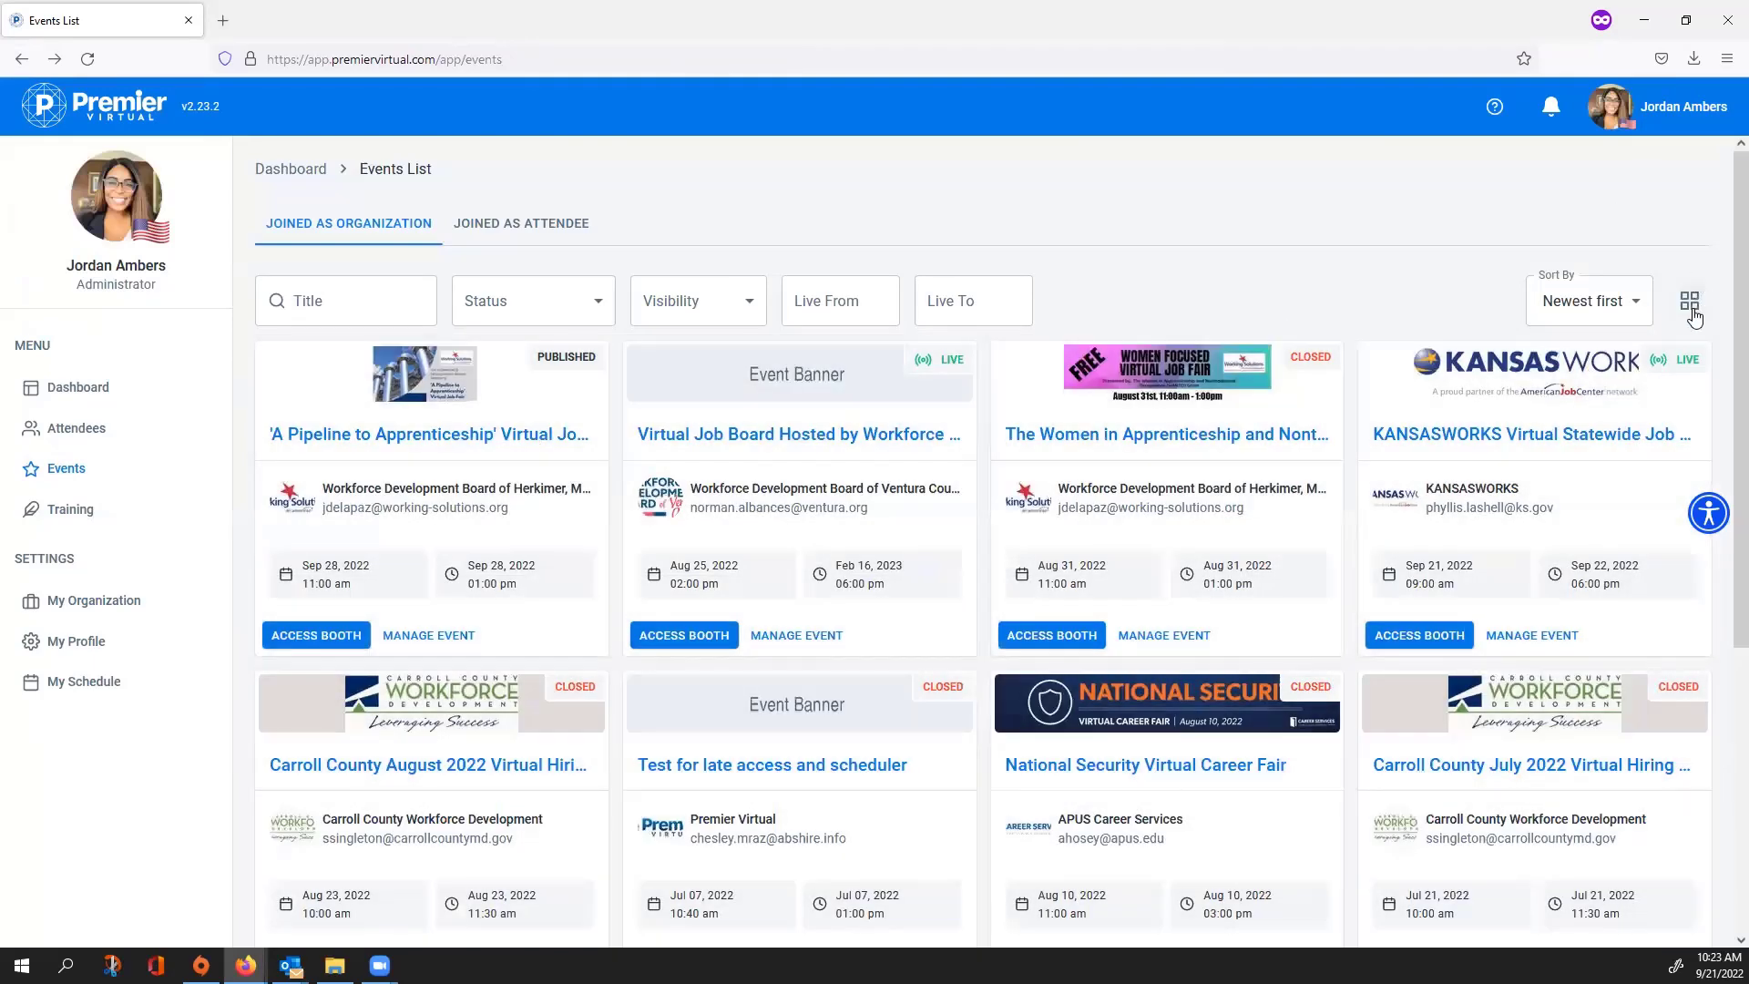
Step: Switch the events back to list view and access the 'A Pipeline to Apprenticeship' Virtual Job Fair booth through its event details
click(1691, 300)
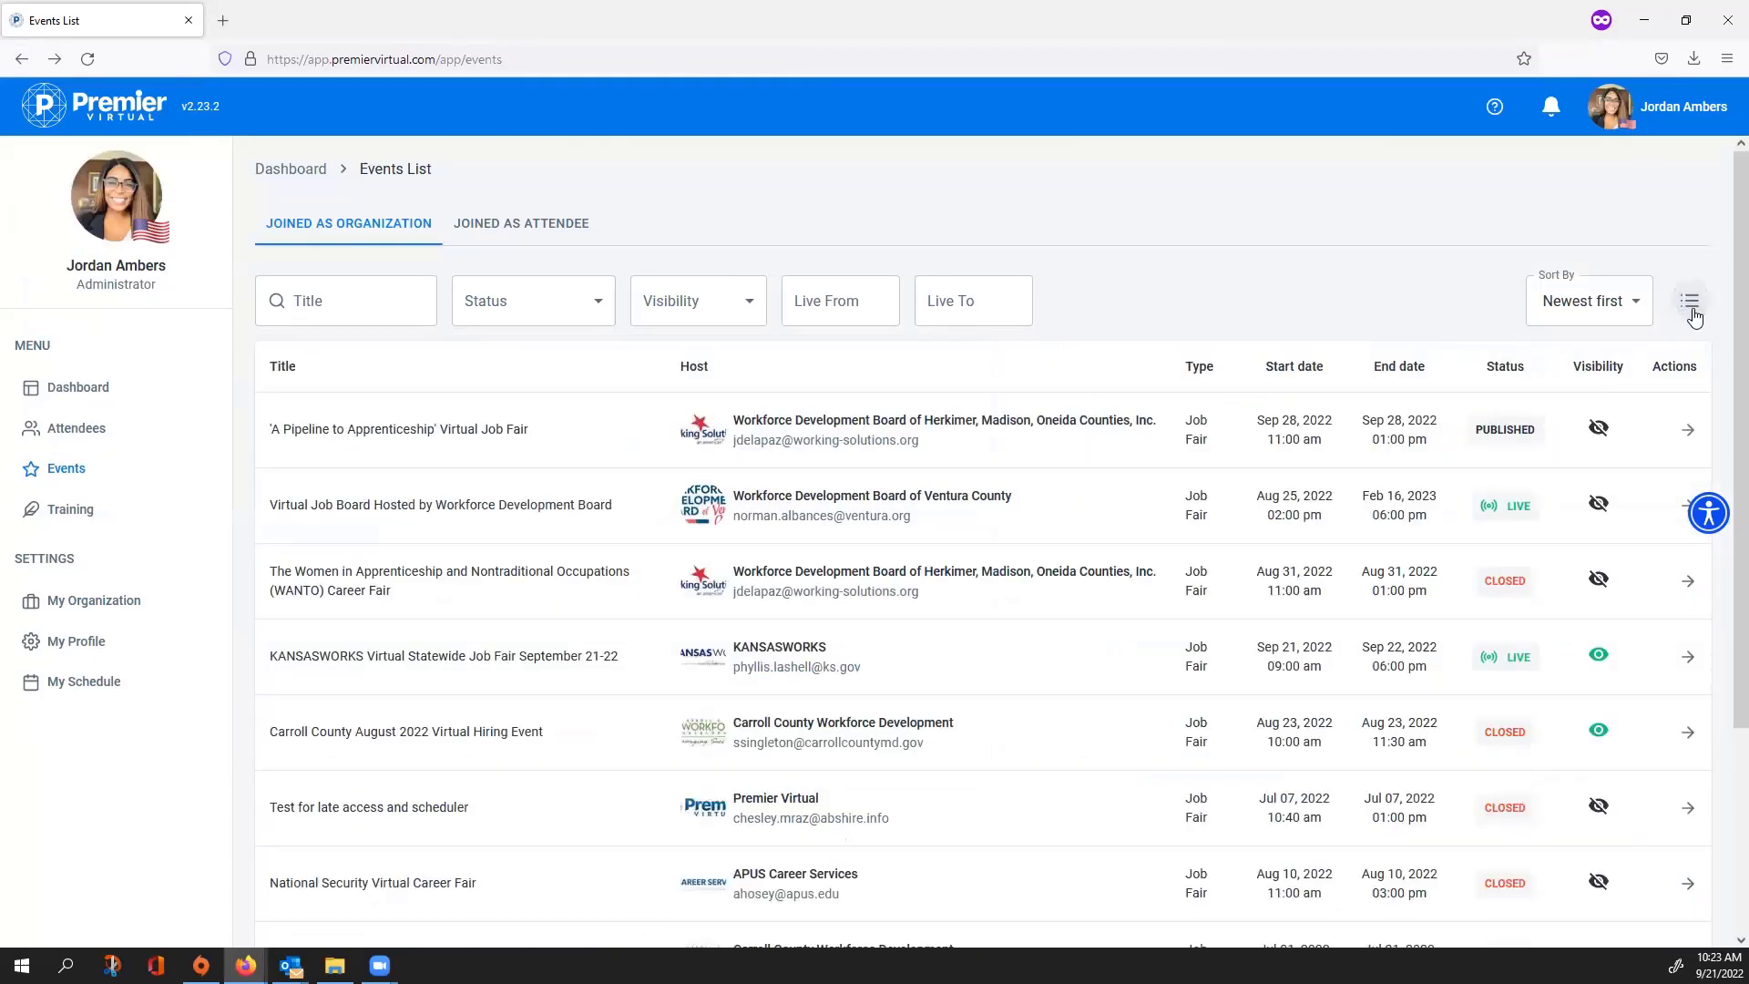
click(1693, 430)
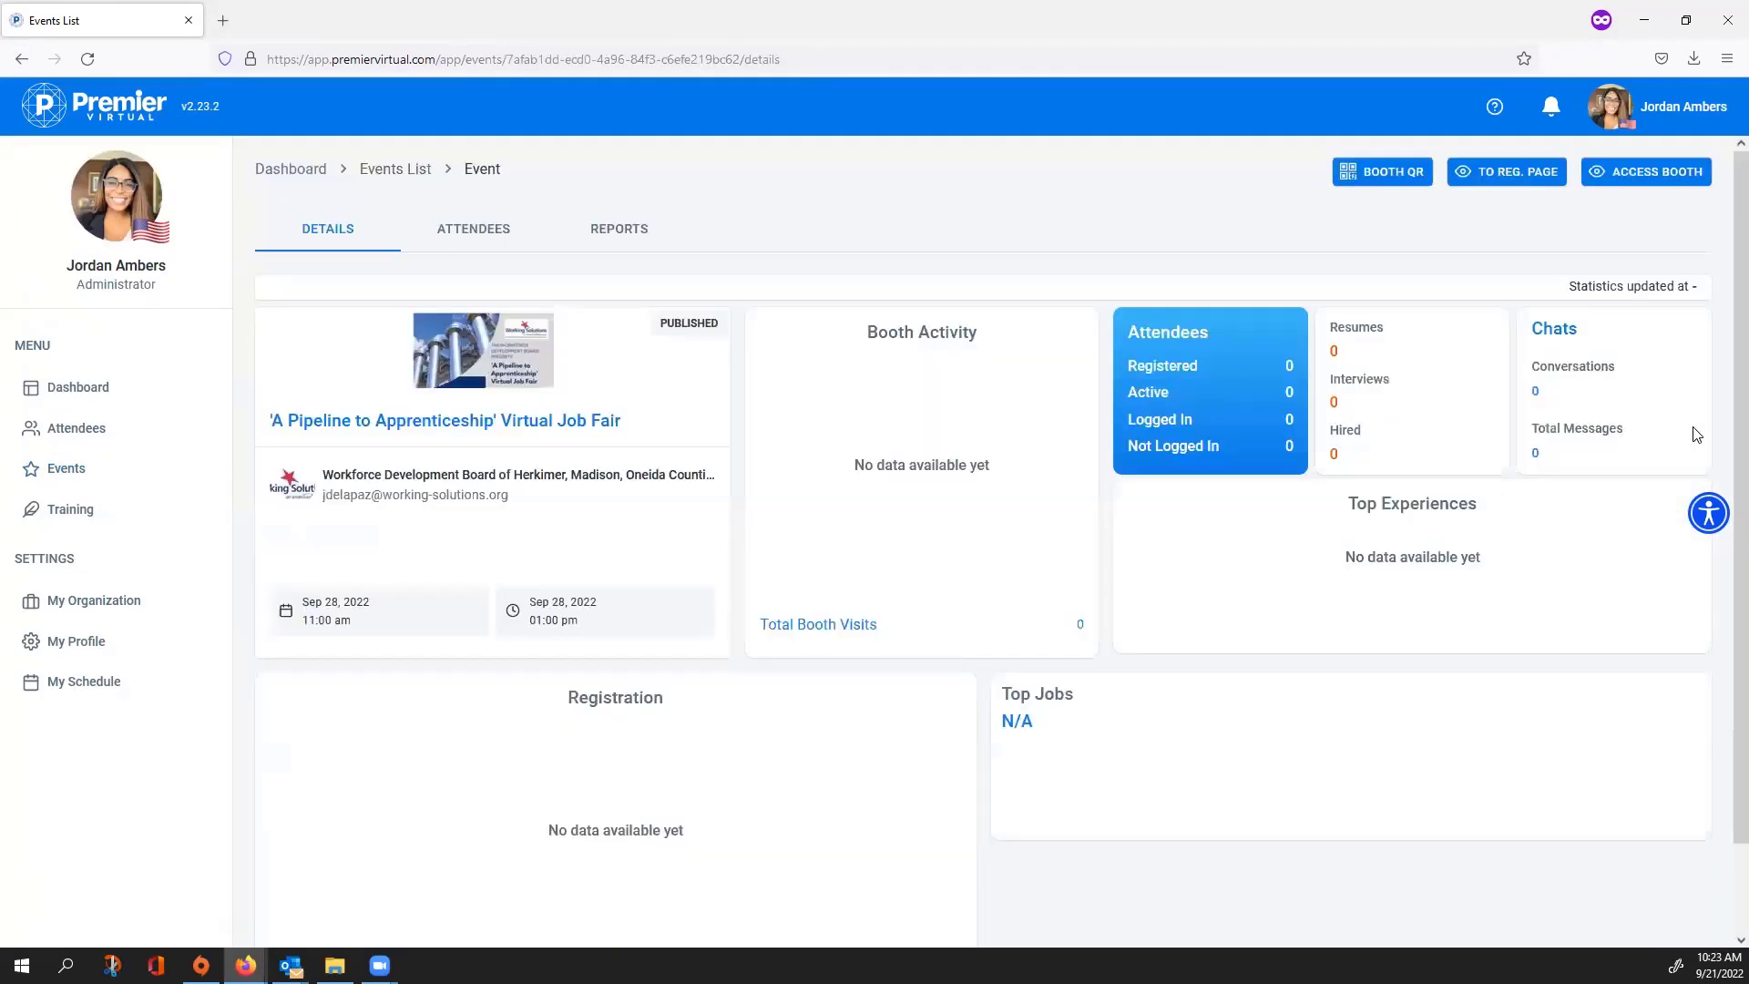
click(1666, 188)
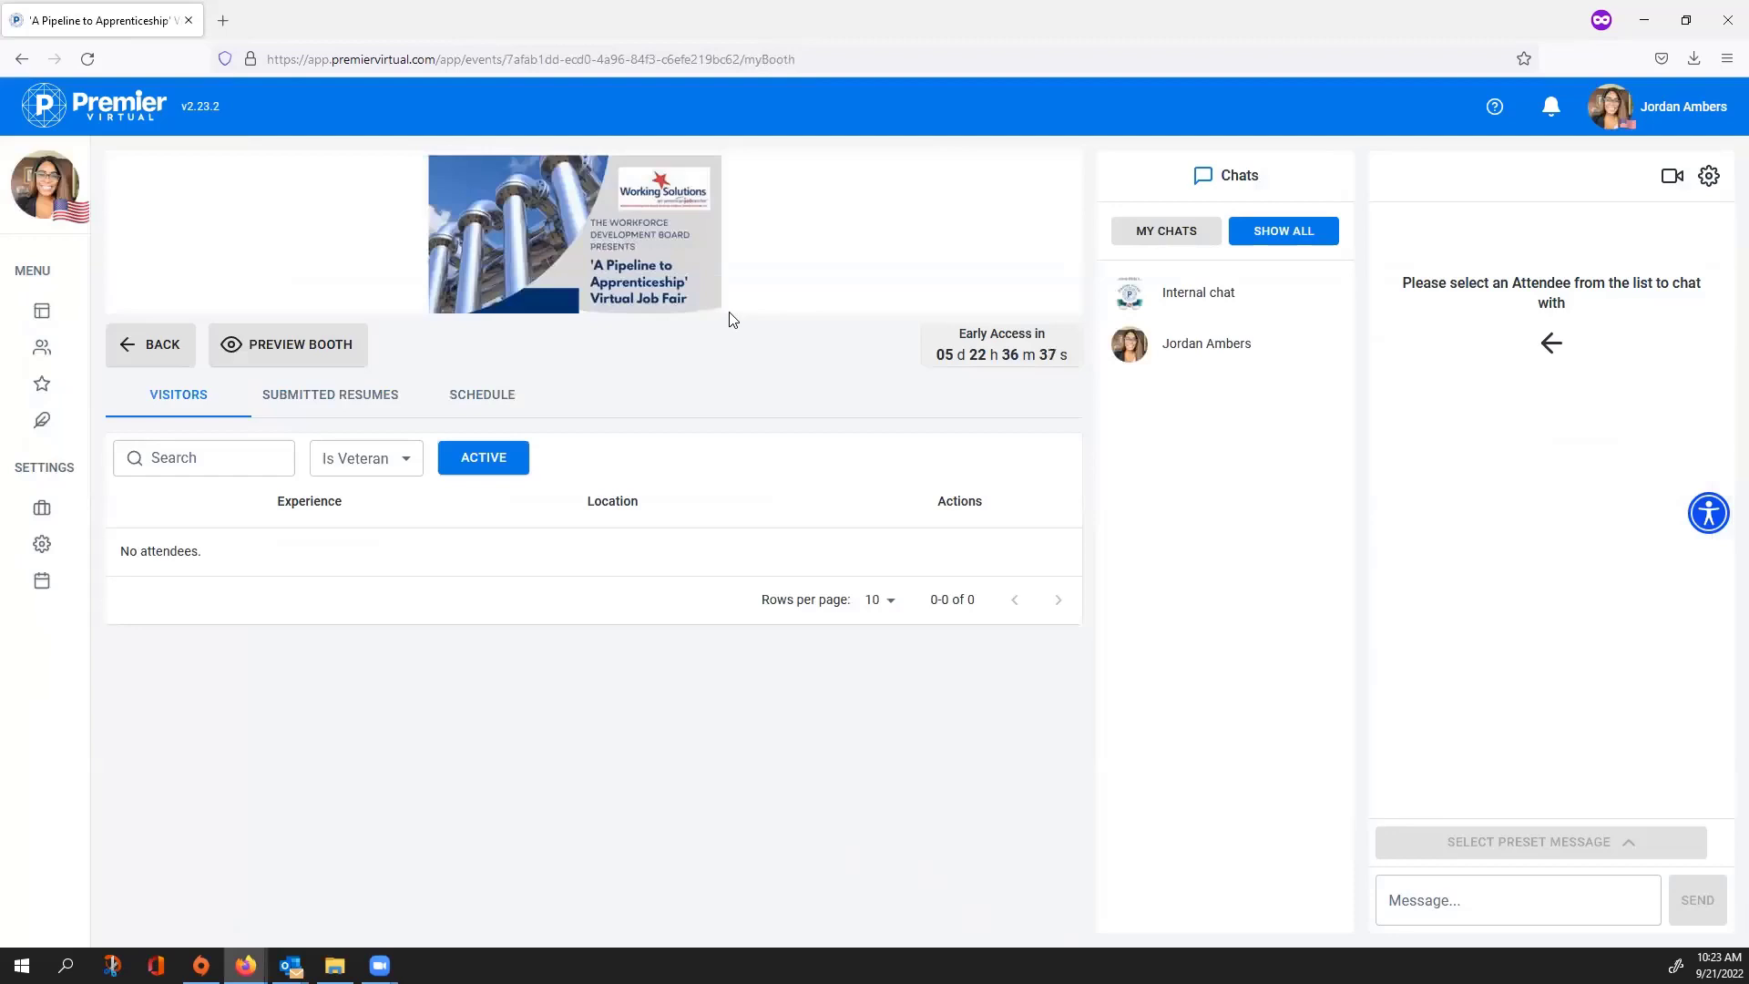
Step: Preview the whole booth as attendees see it and close the preview
click(329, 350)
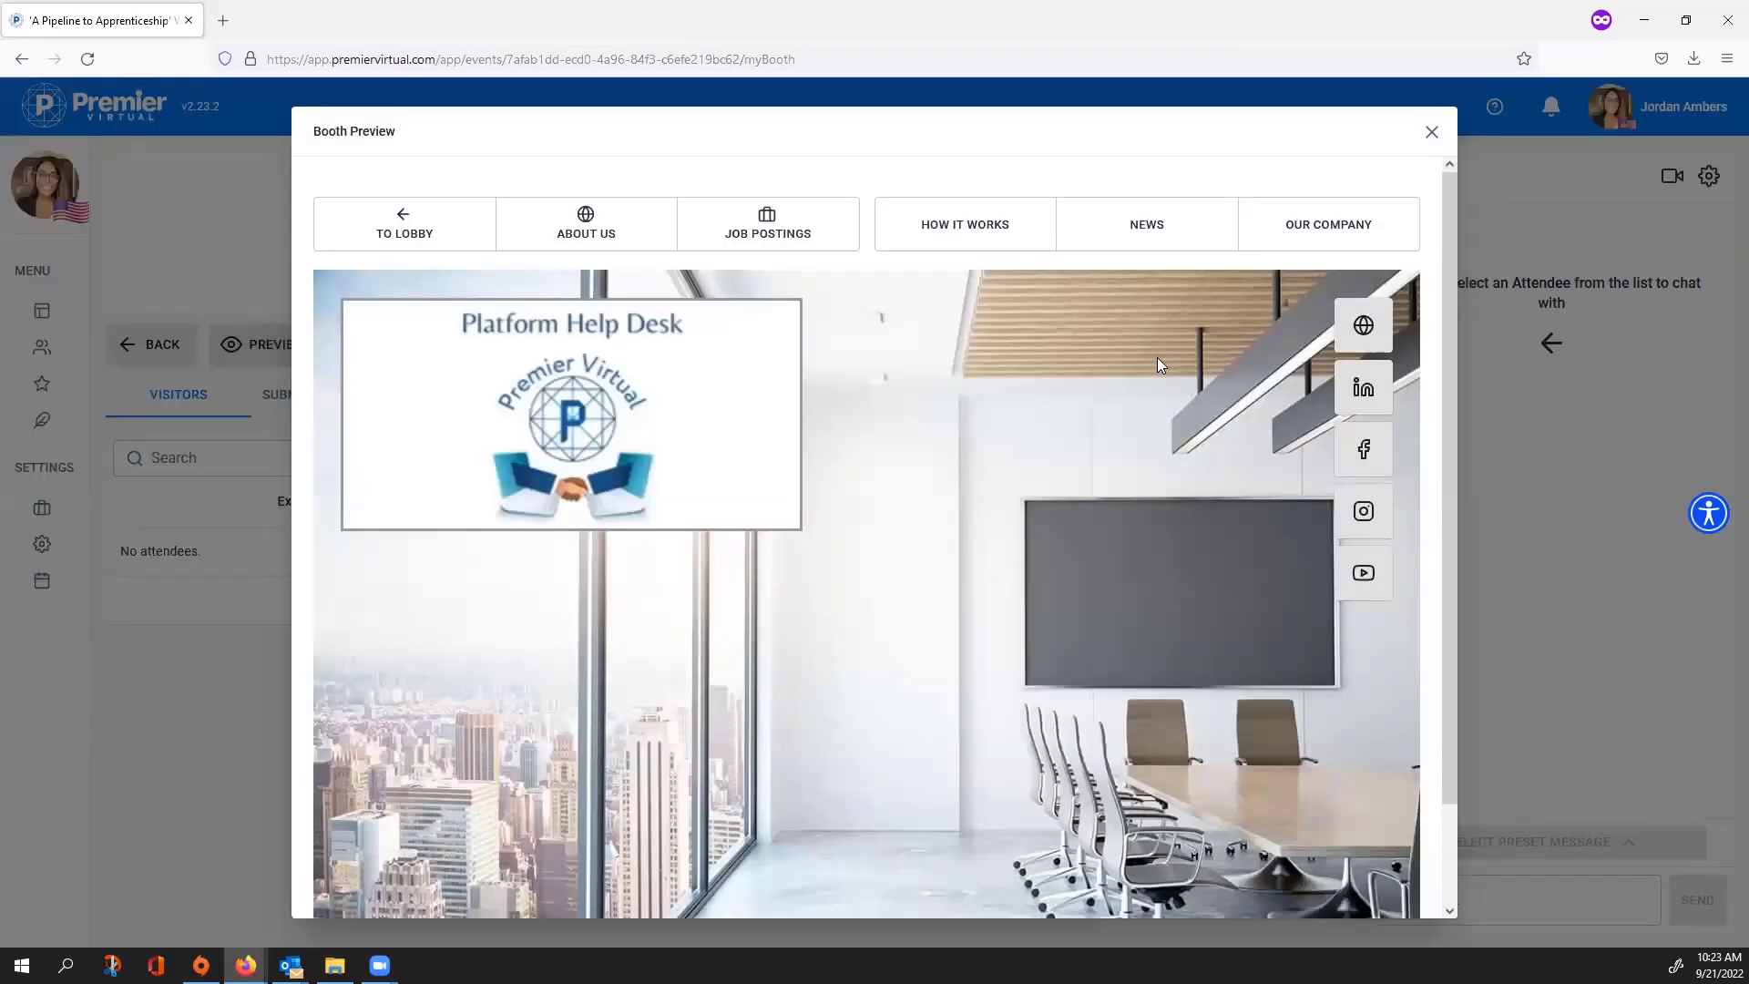
scroll(1175, 752, down, 2)
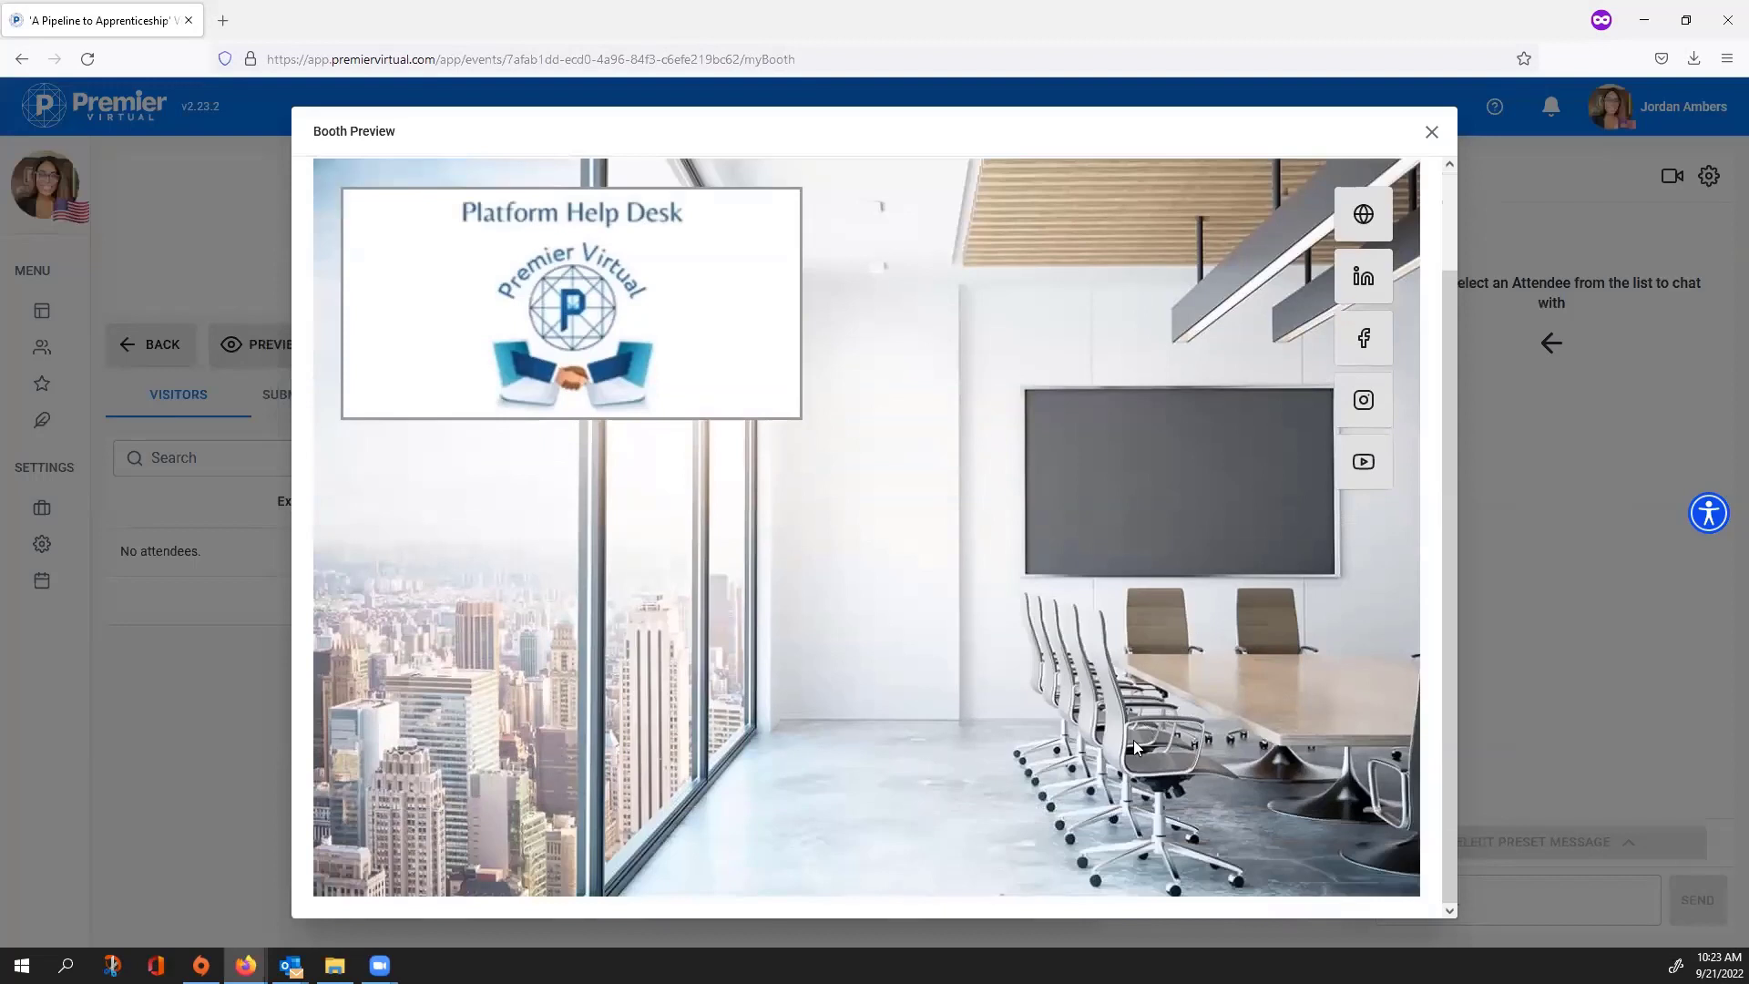
scroll(1173, 730, up, 2)
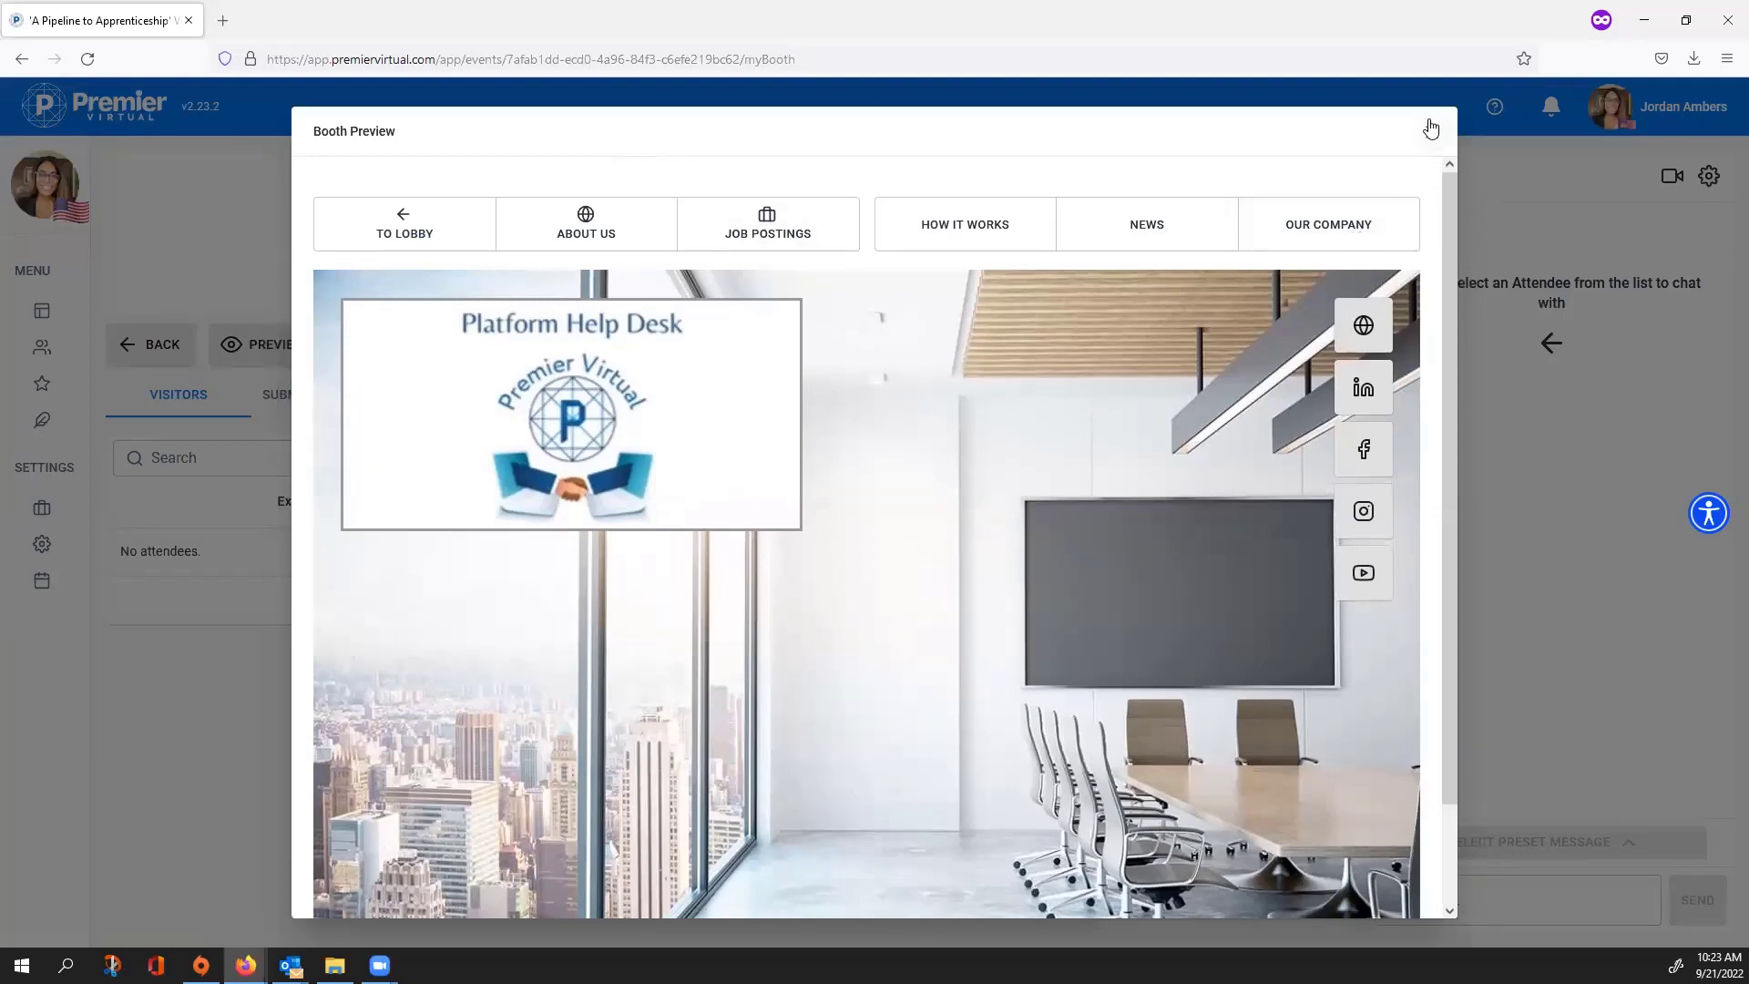
click(219, 484)
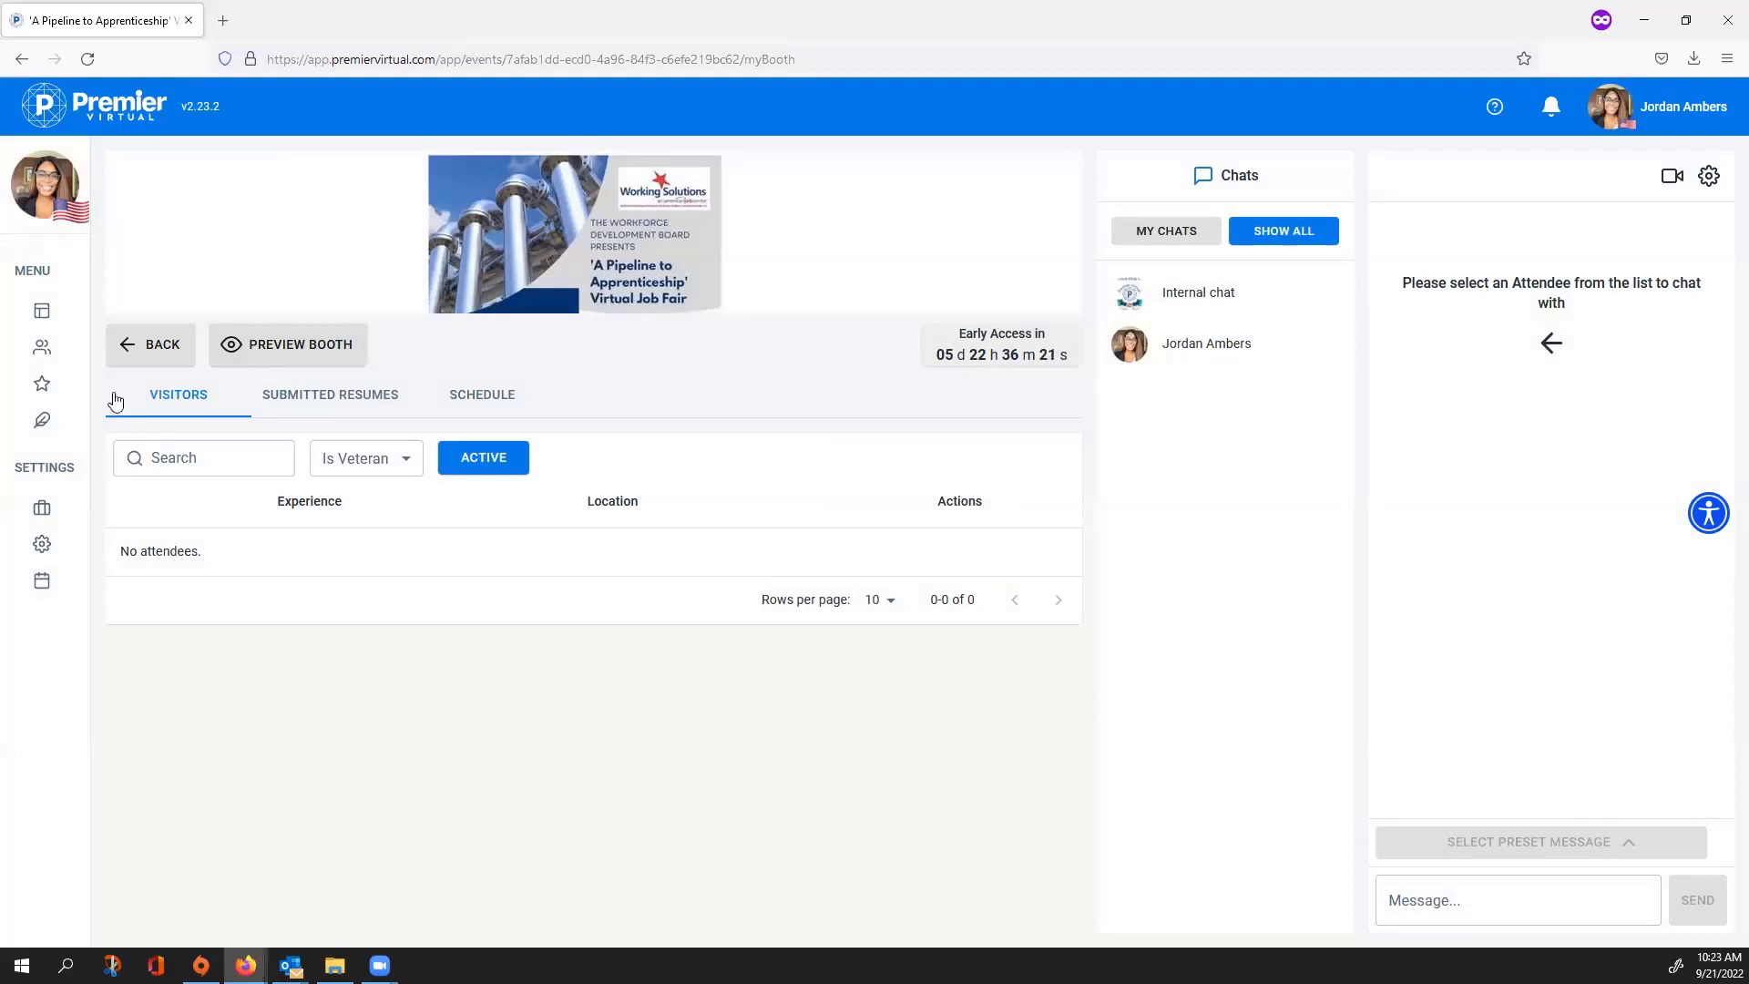
Step: Check the booth's Submitted Resumes and Schedule sections and return to its Visitors list
click(266, 410)
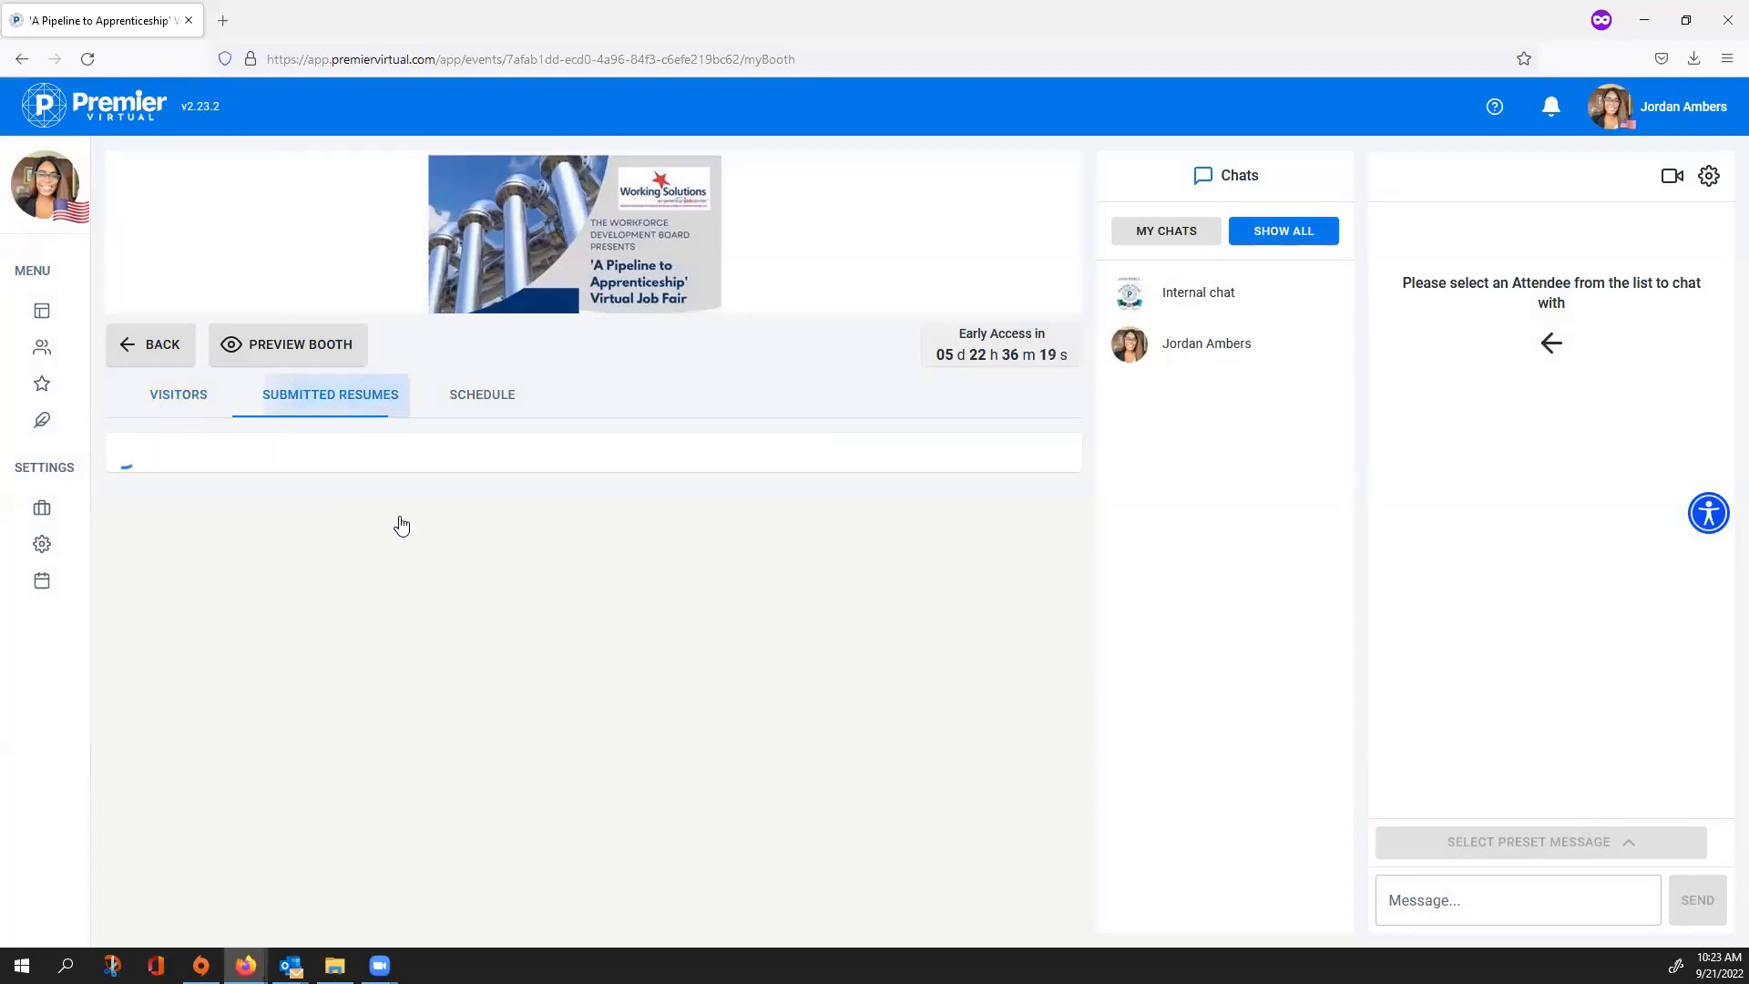
click(522, 398)
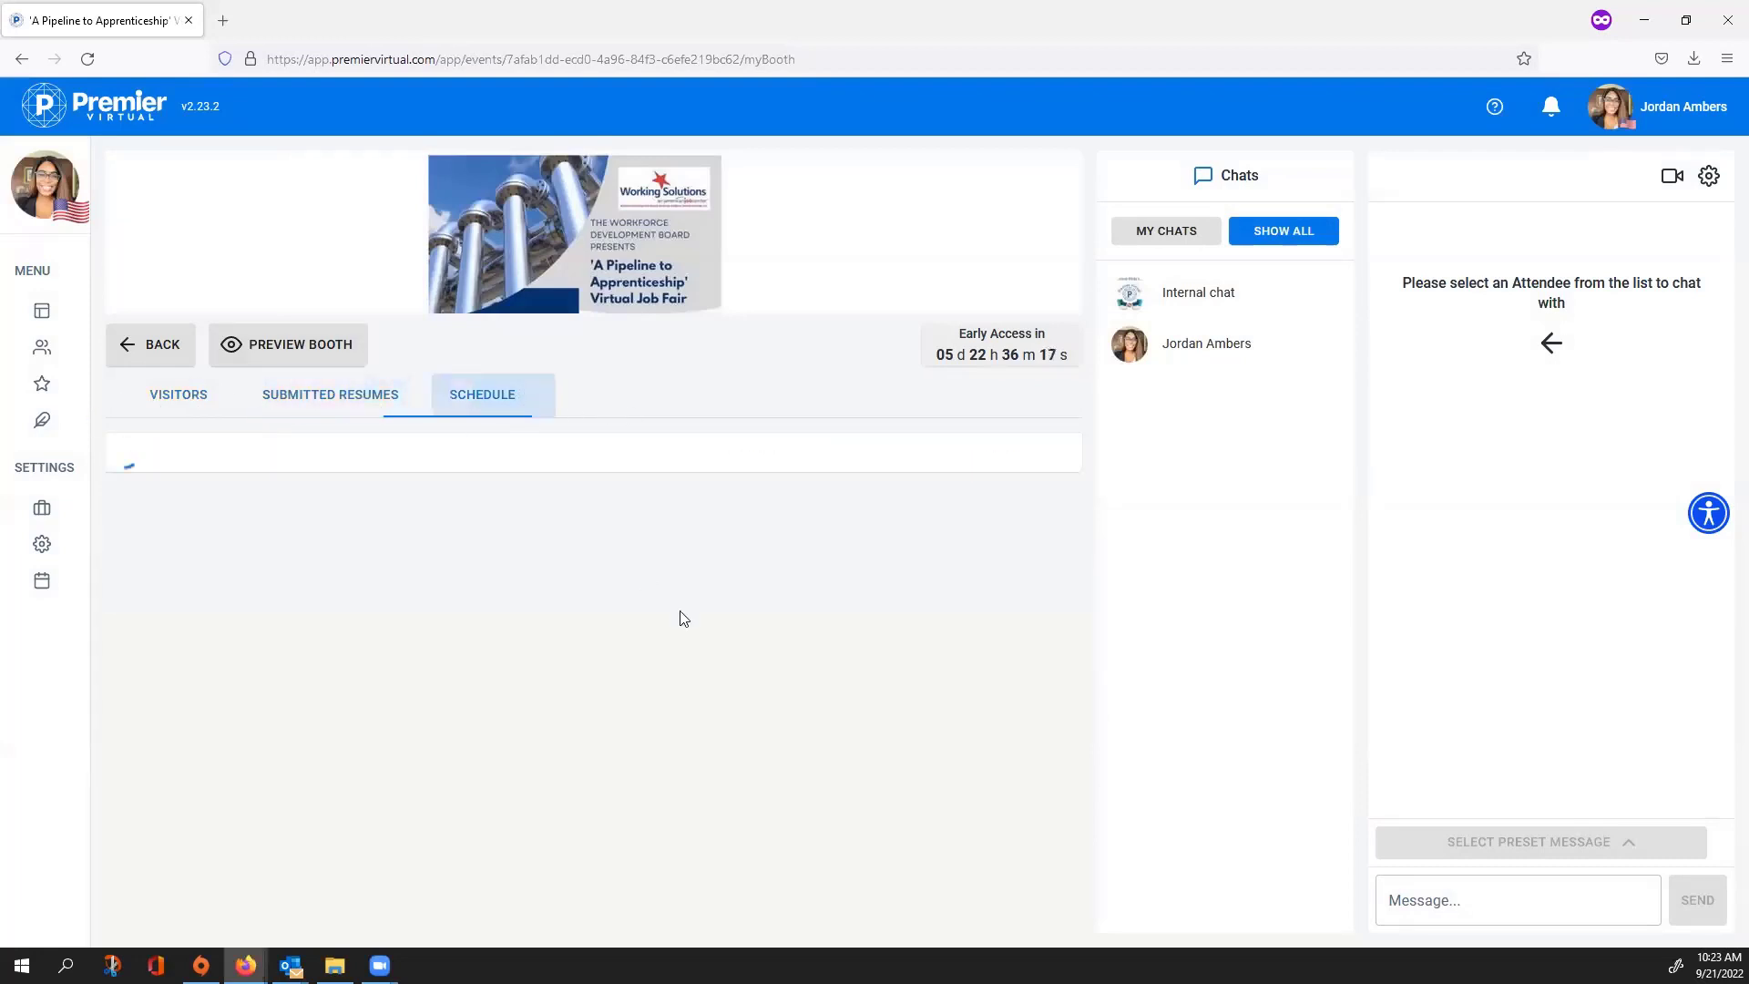
click(173, 394)
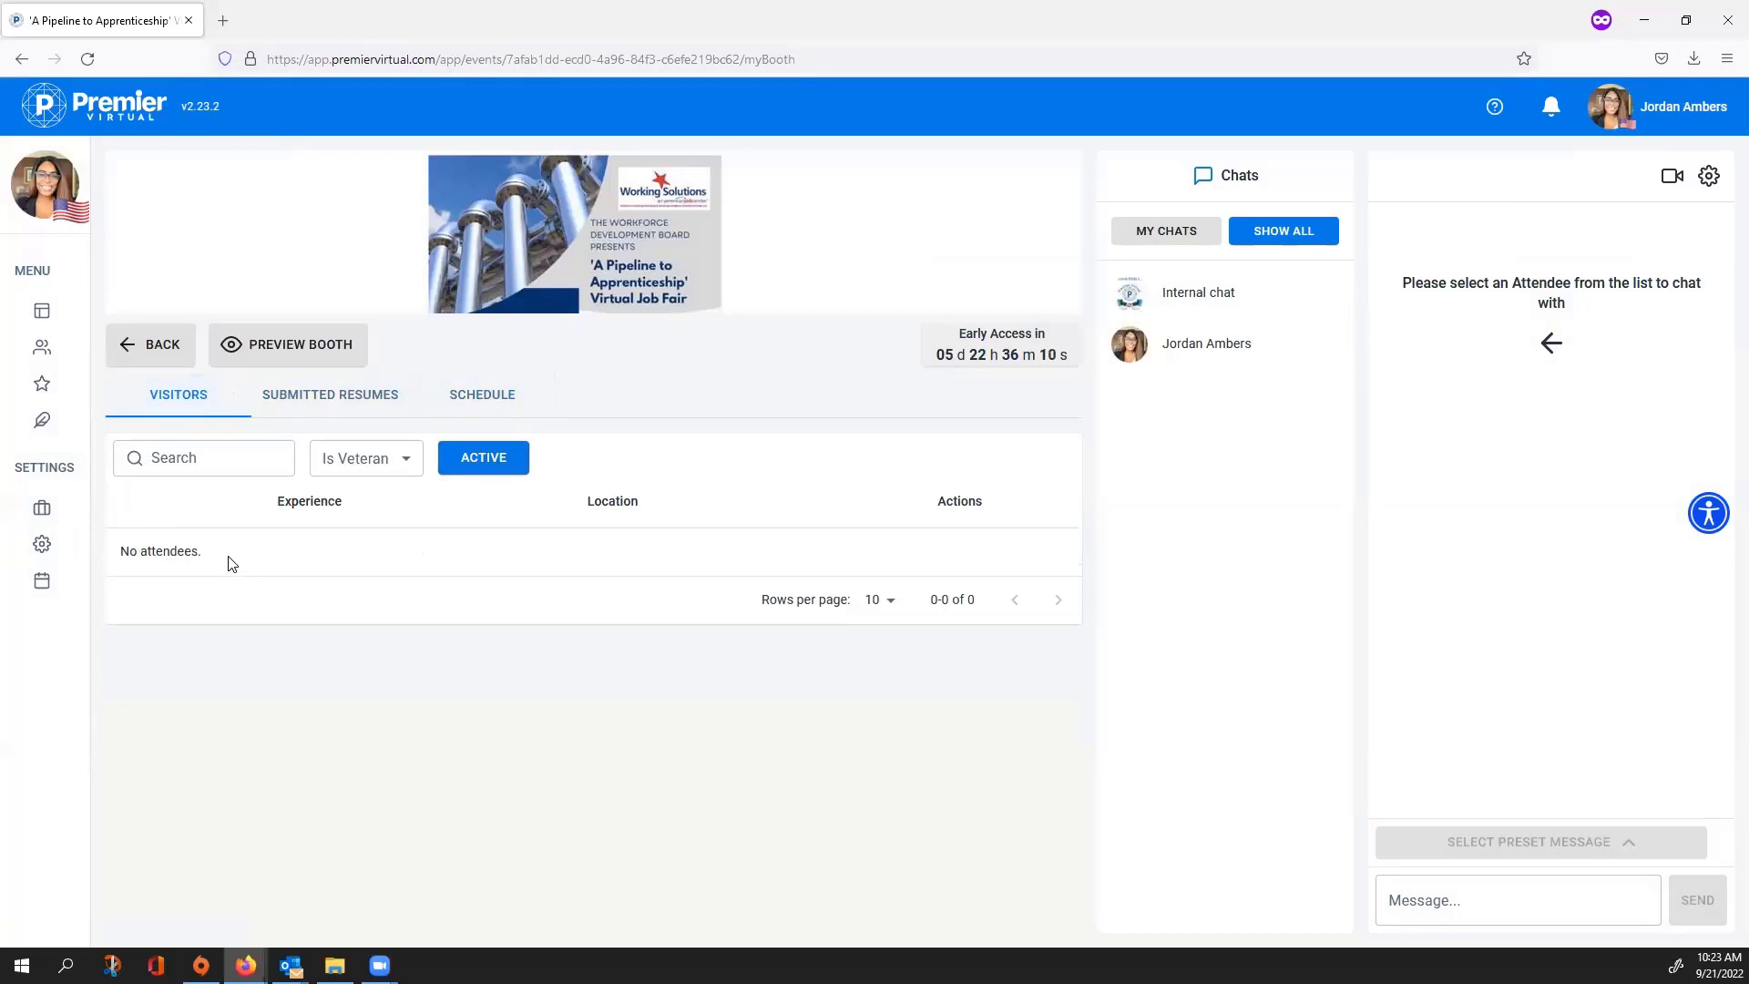
Step: Show all booth visitors instead of only active ones, and check the Is Veteran, Experience and City filter options without applying any
click(502, 466)
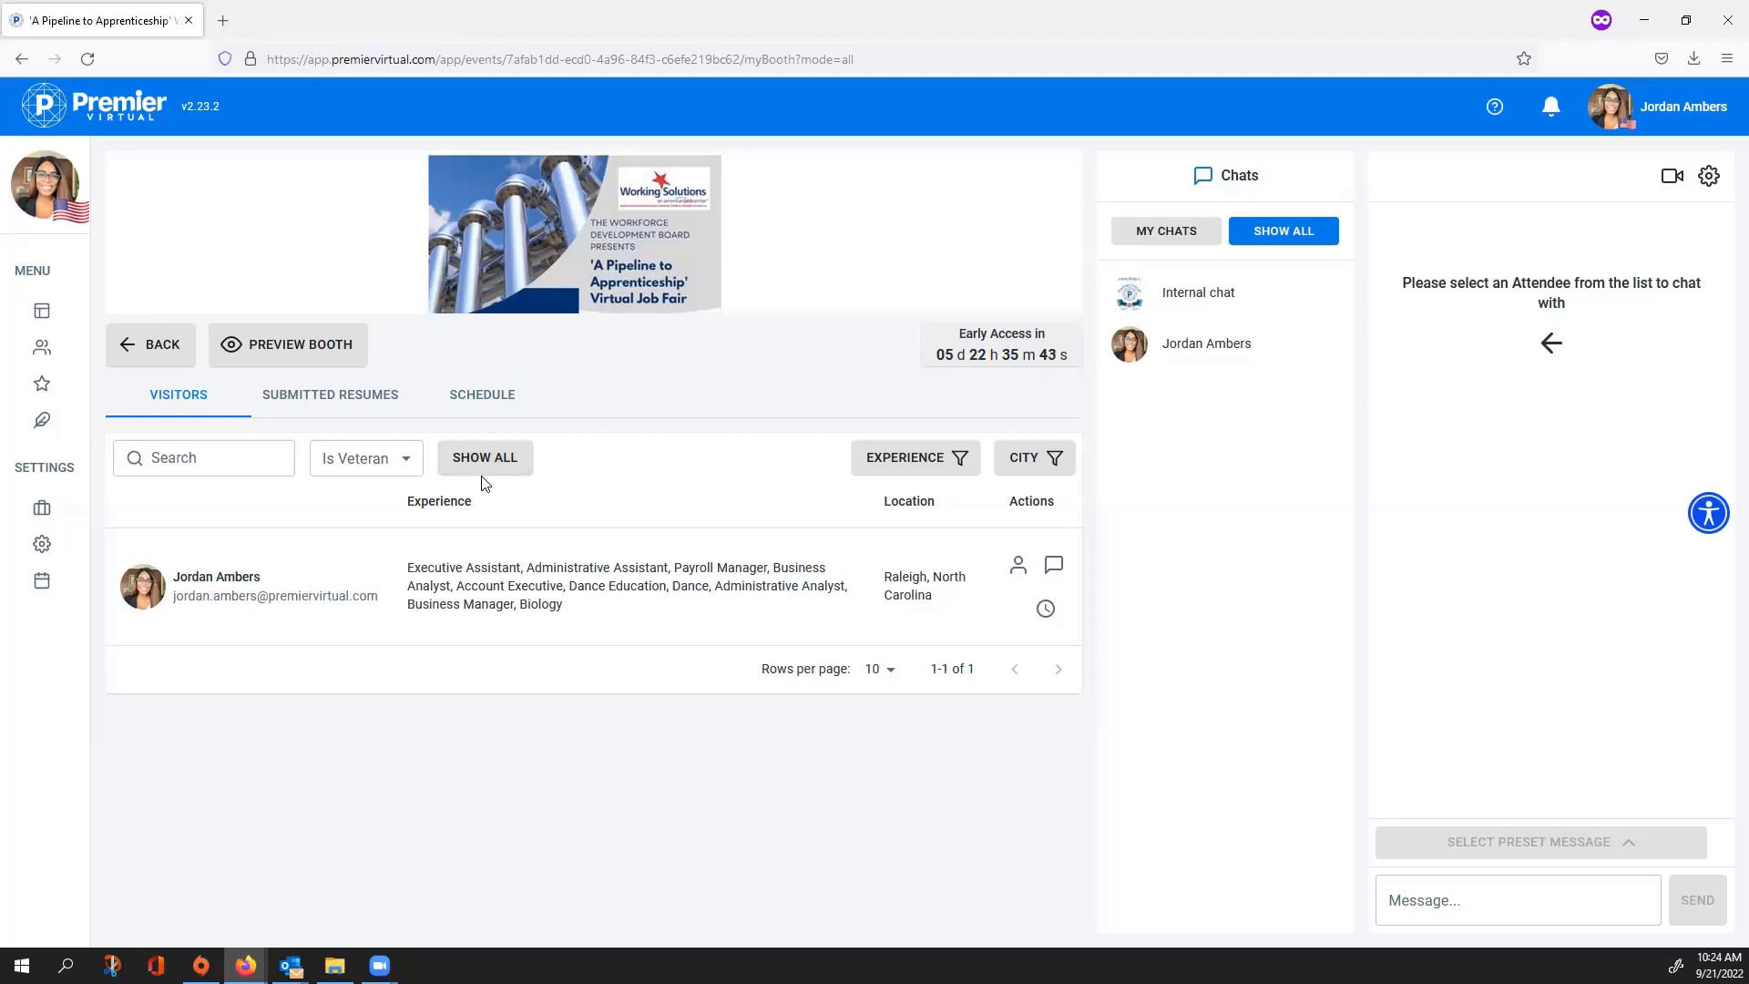
click(383, 468)
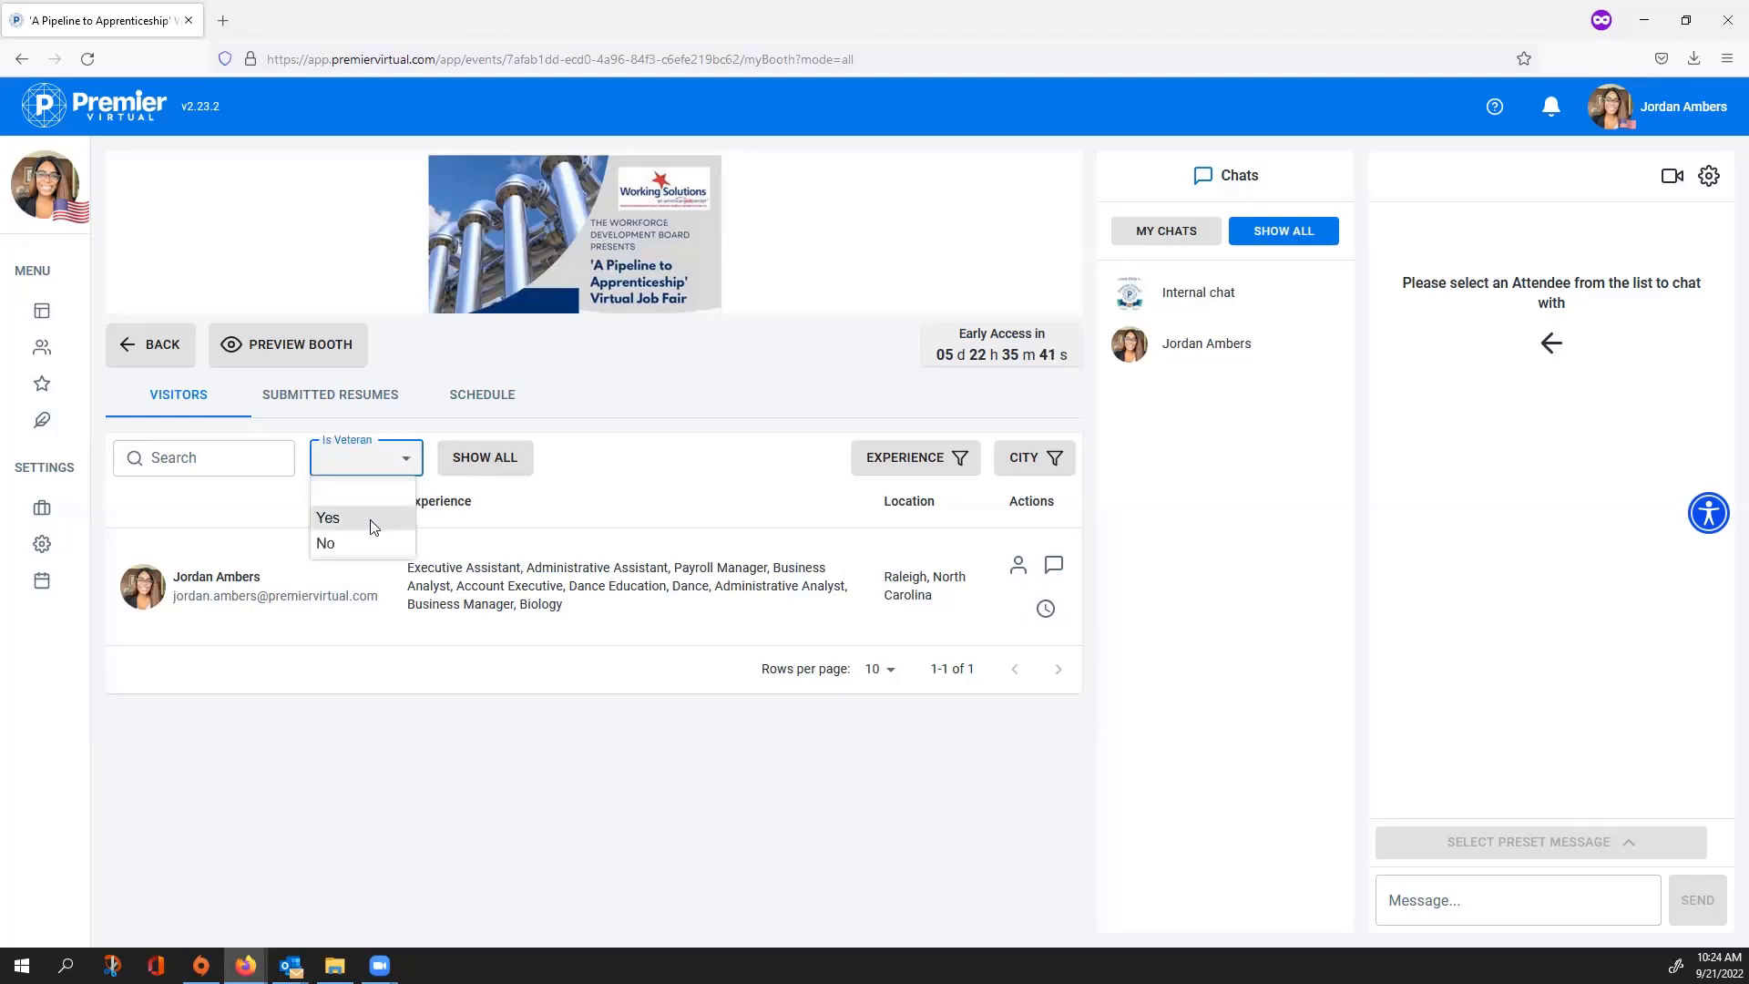
click(628, 448)
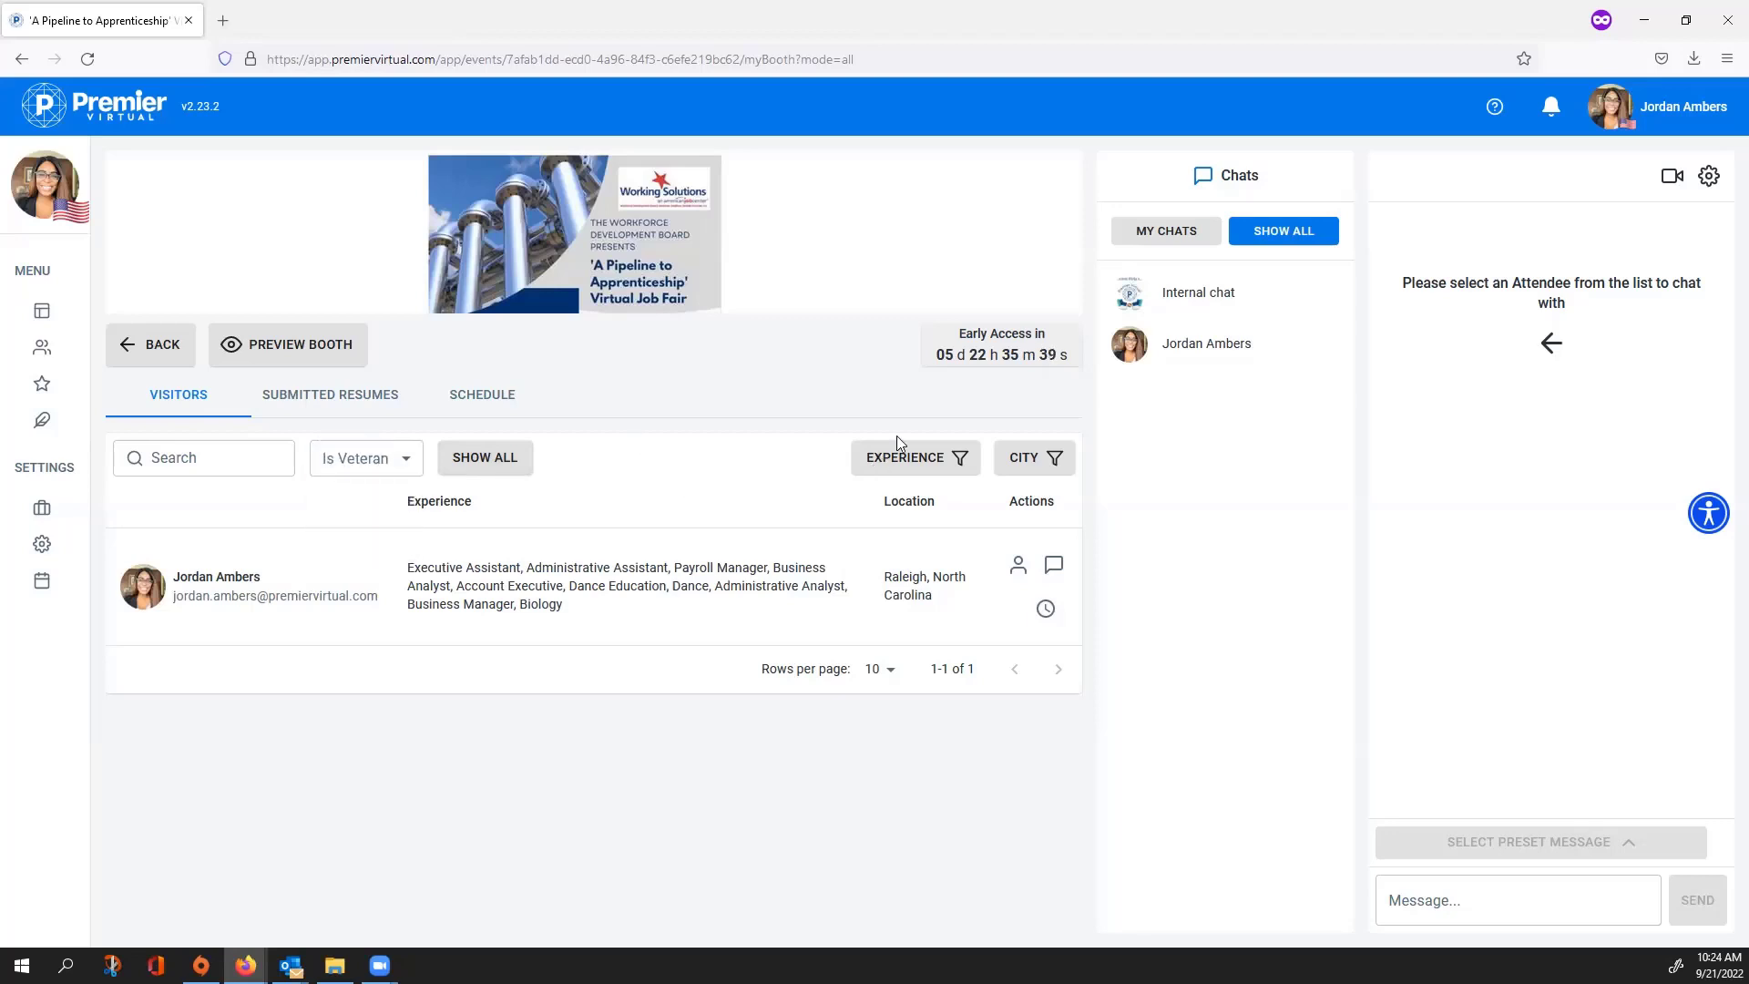
click(909, 466)
scroll(1007, 255, down, 3)
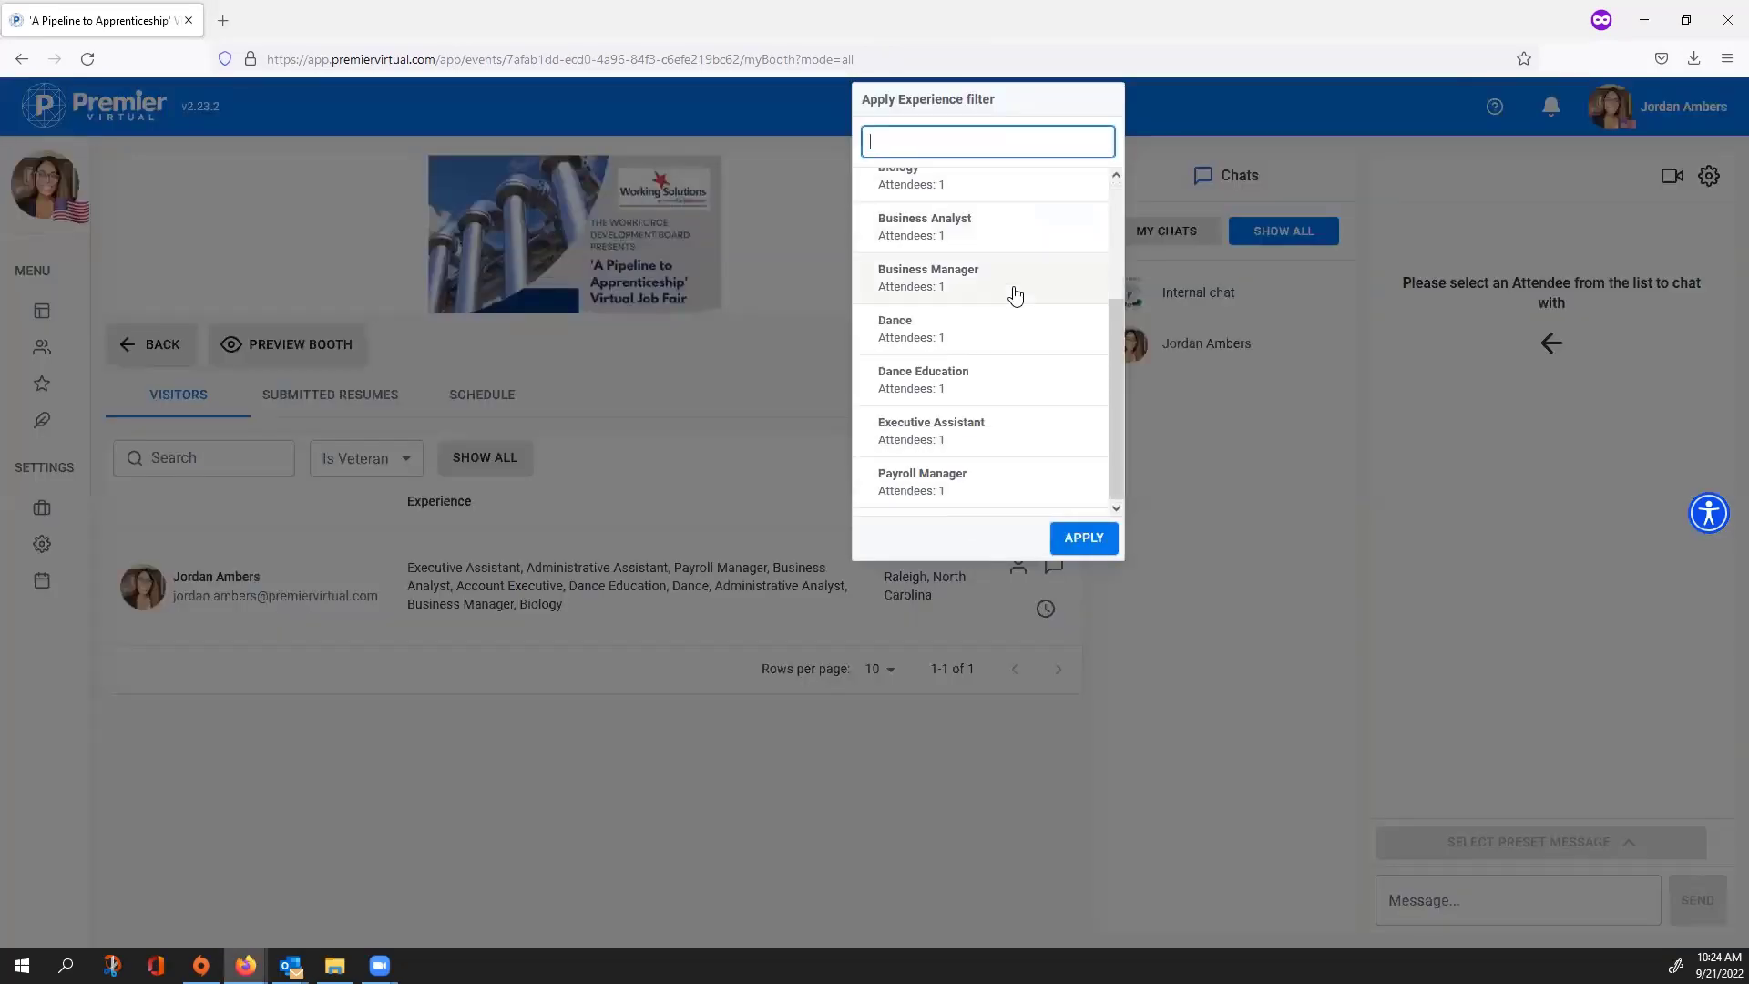
click(729, 419)
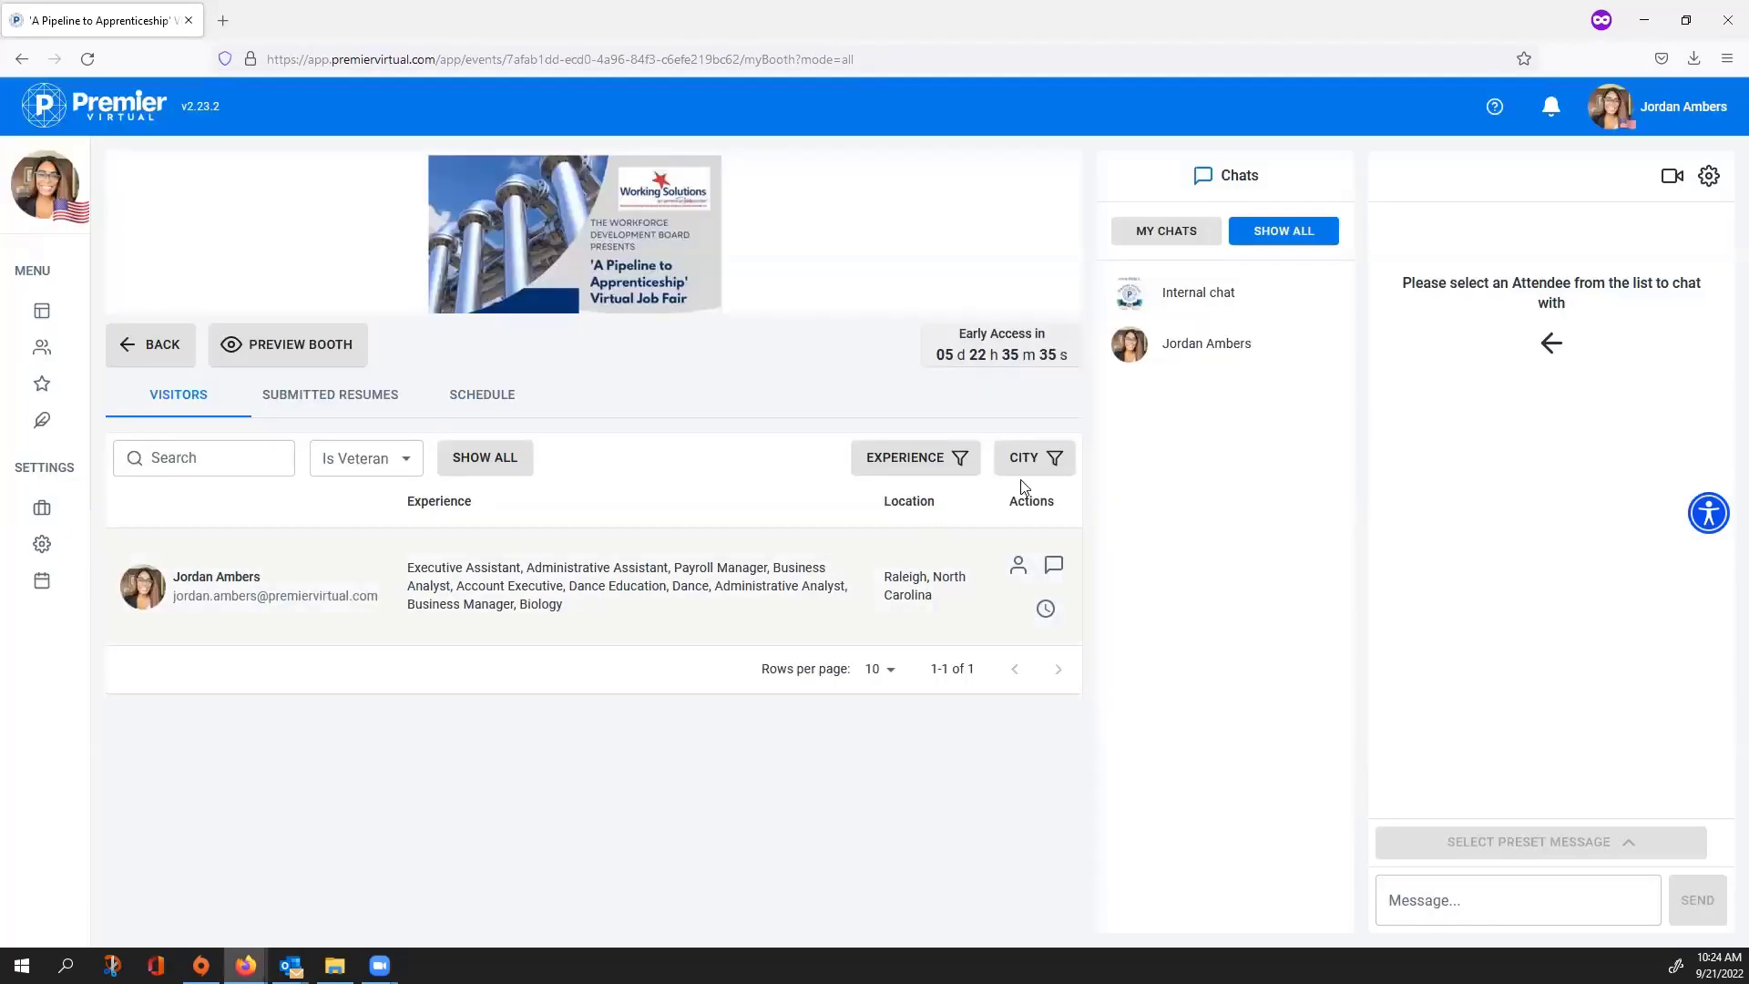
click(1027, 459)
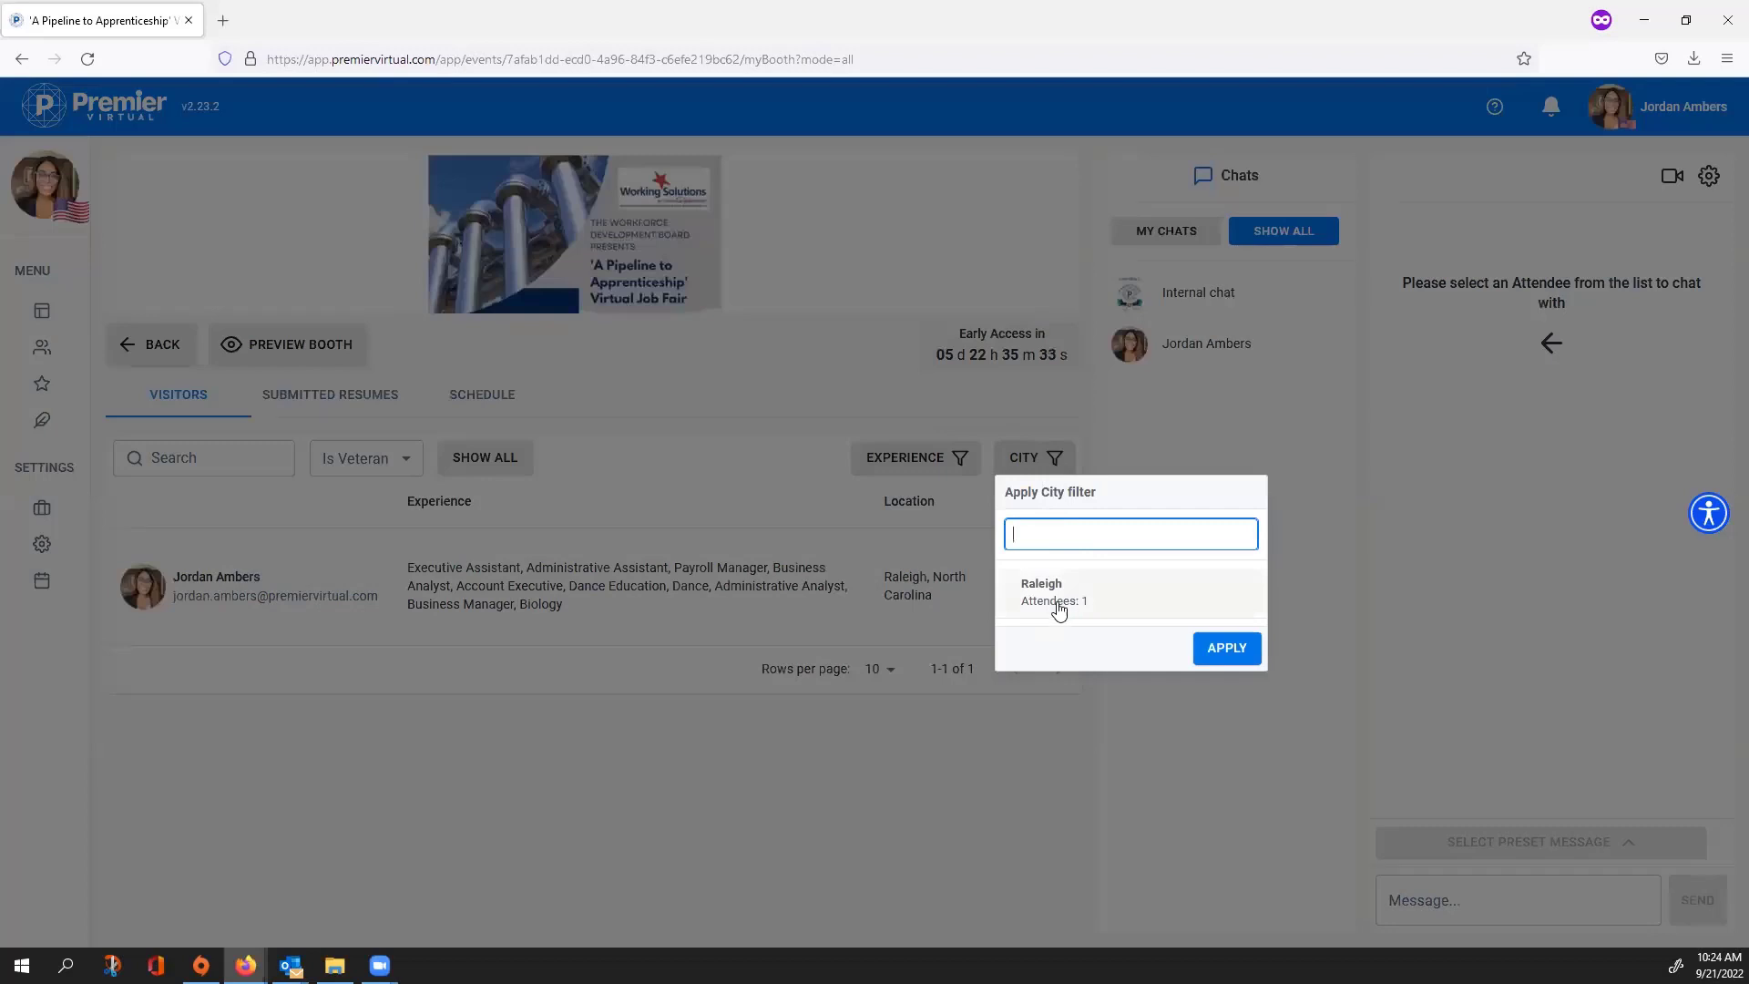
click(752, 349)
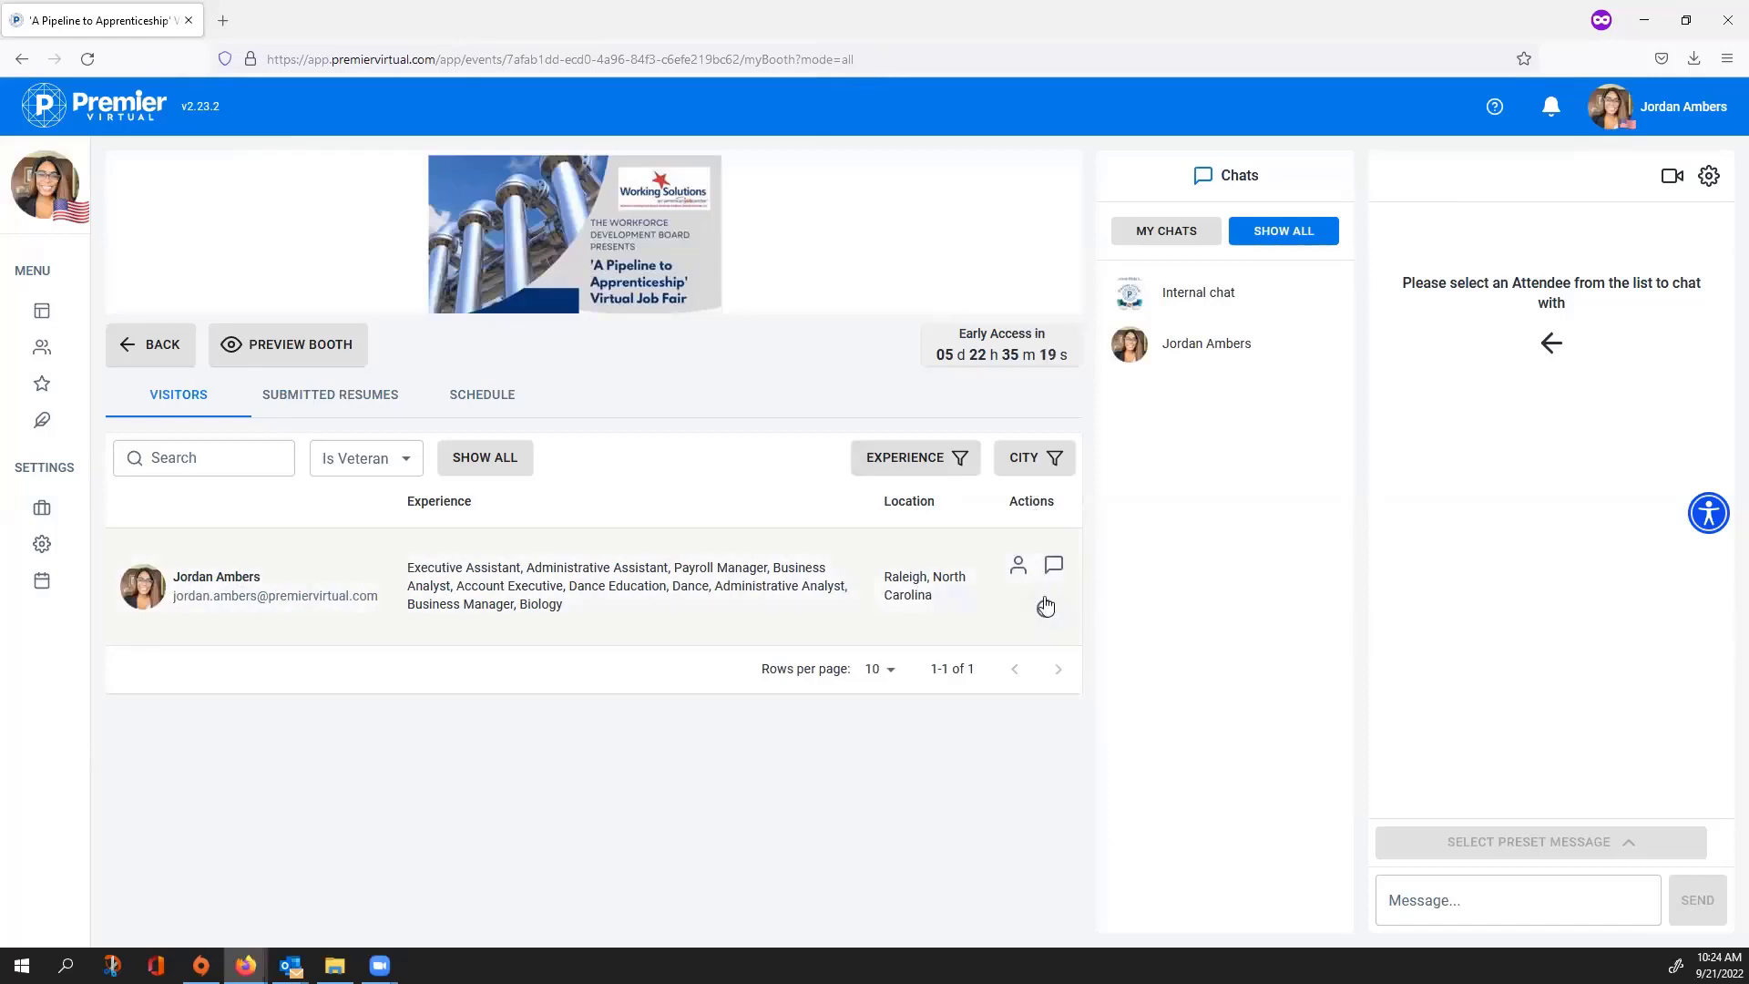
Step: Review the listed visitor's profile, including the general, resumes and experience details, and close it
click(1018, 569)
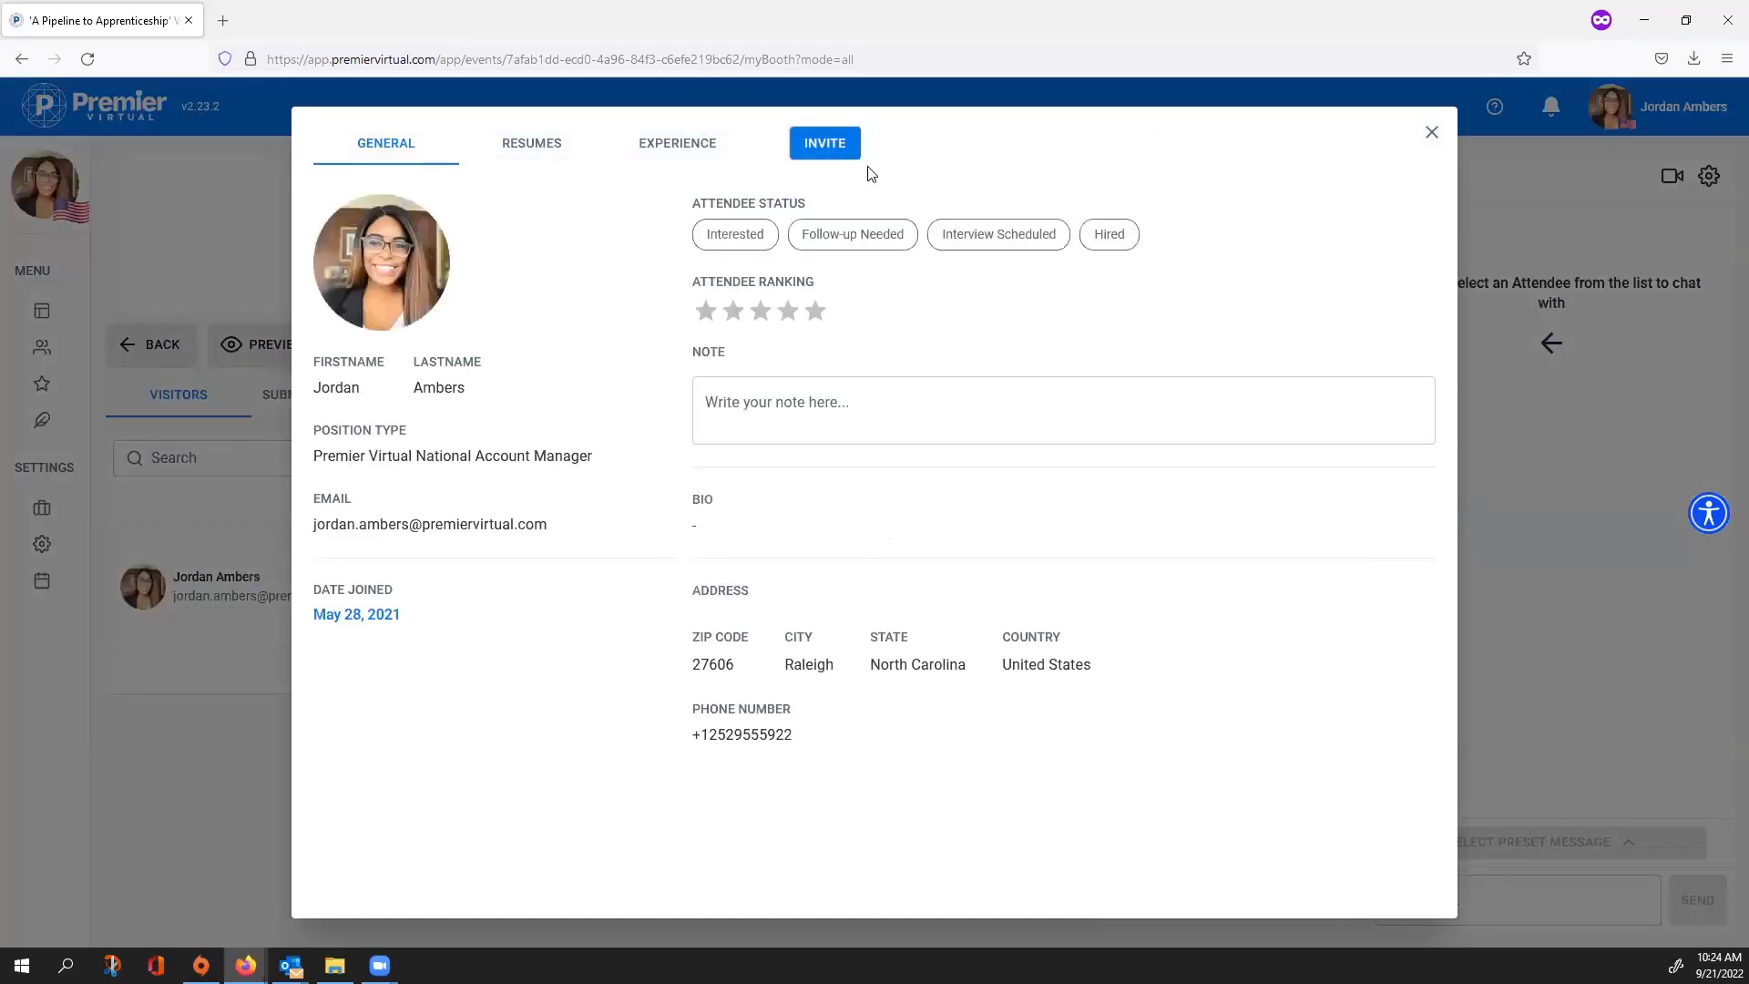
click(820, 148)
click(511, 152)
click(716, 158)
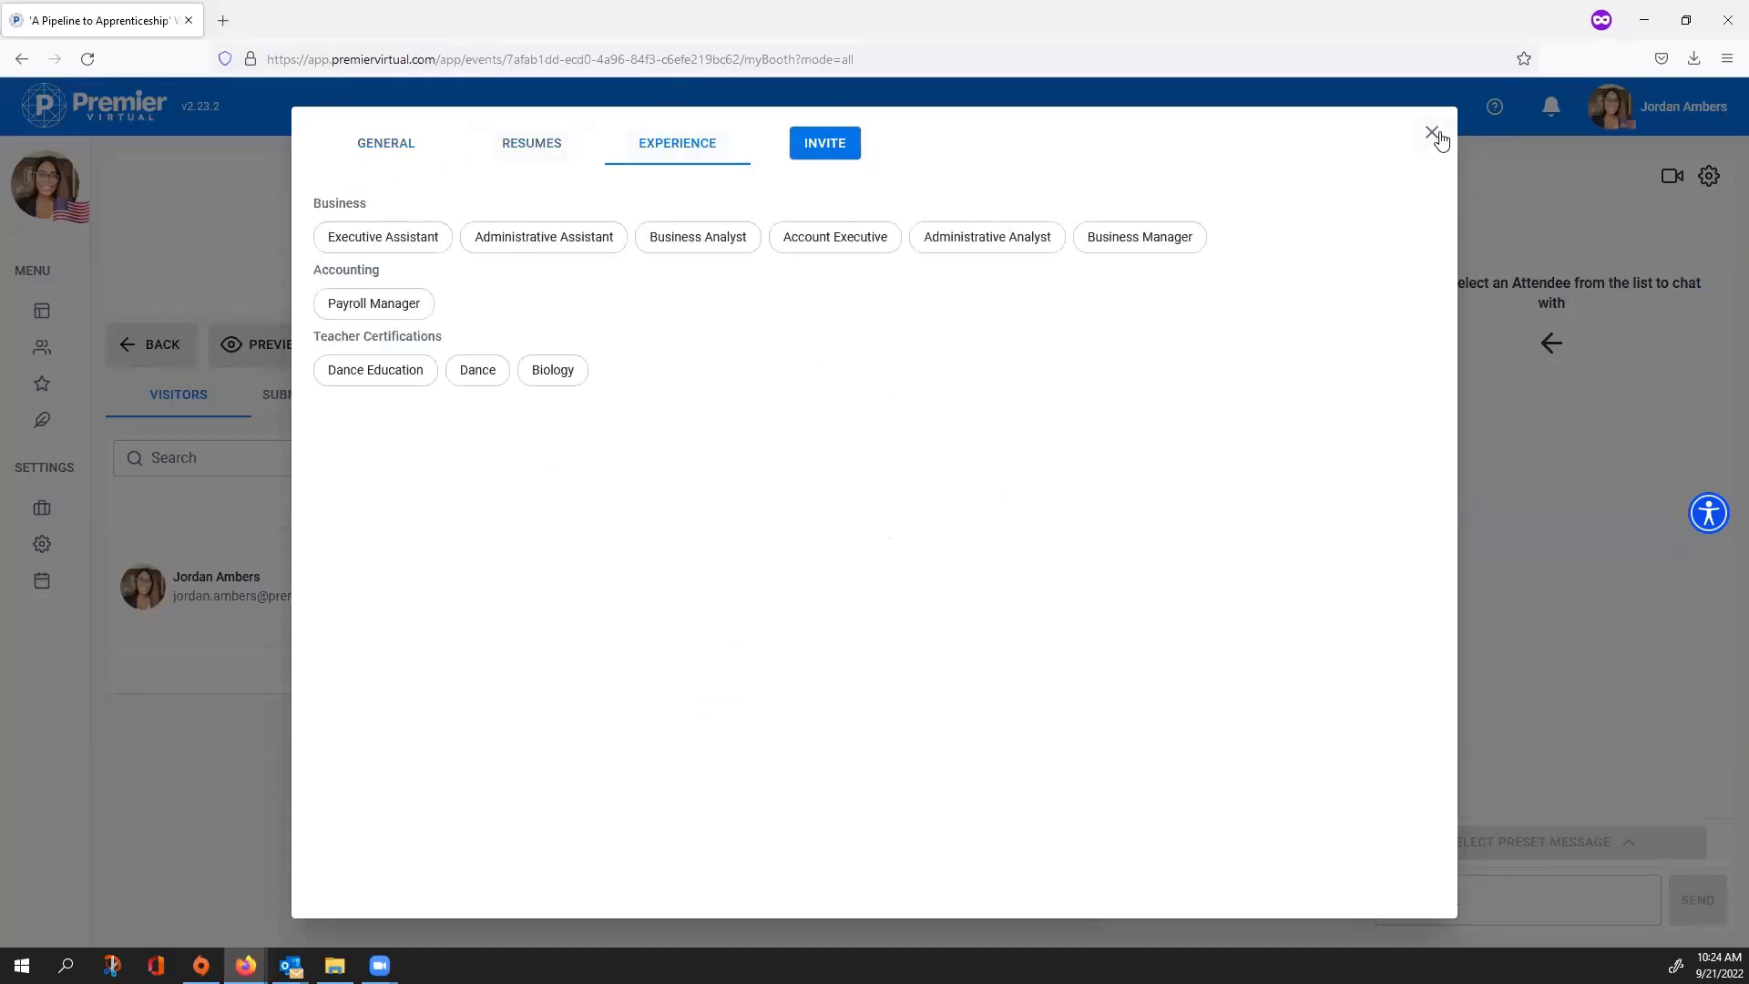
click(1434, 134)
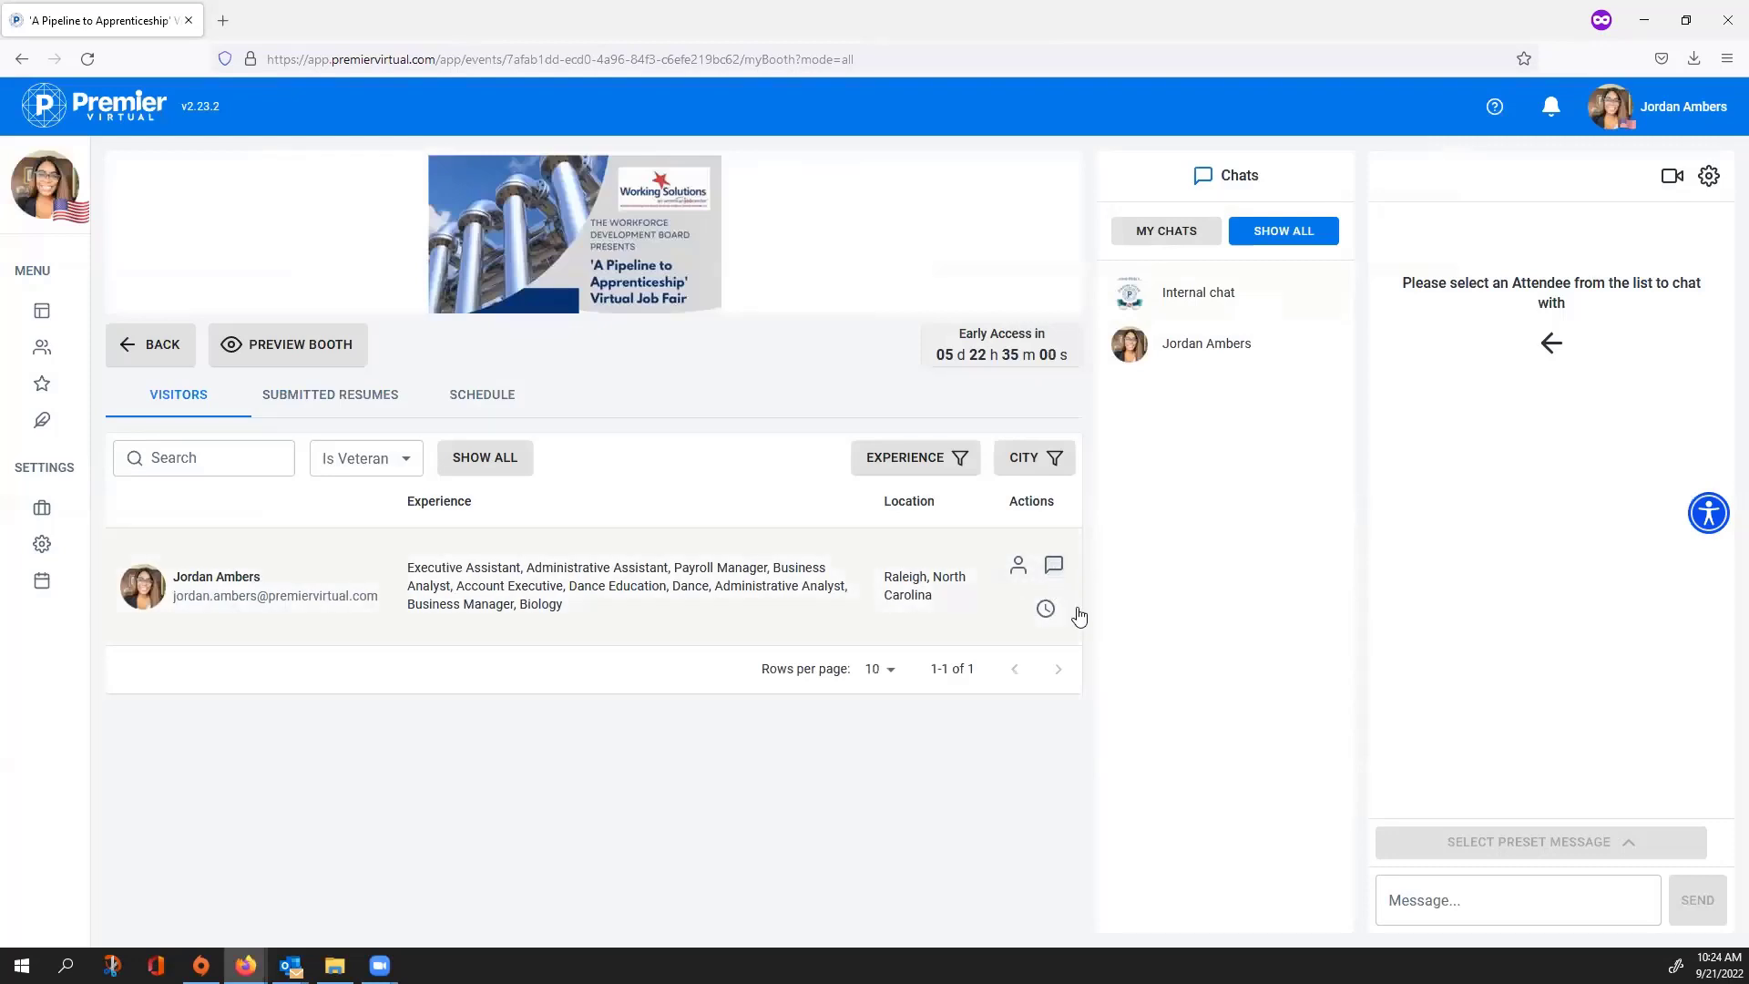
Step: Open the chat with the attendee and send the first preset message, the booth welcome asking whether they have any questions
click(1239, 343)
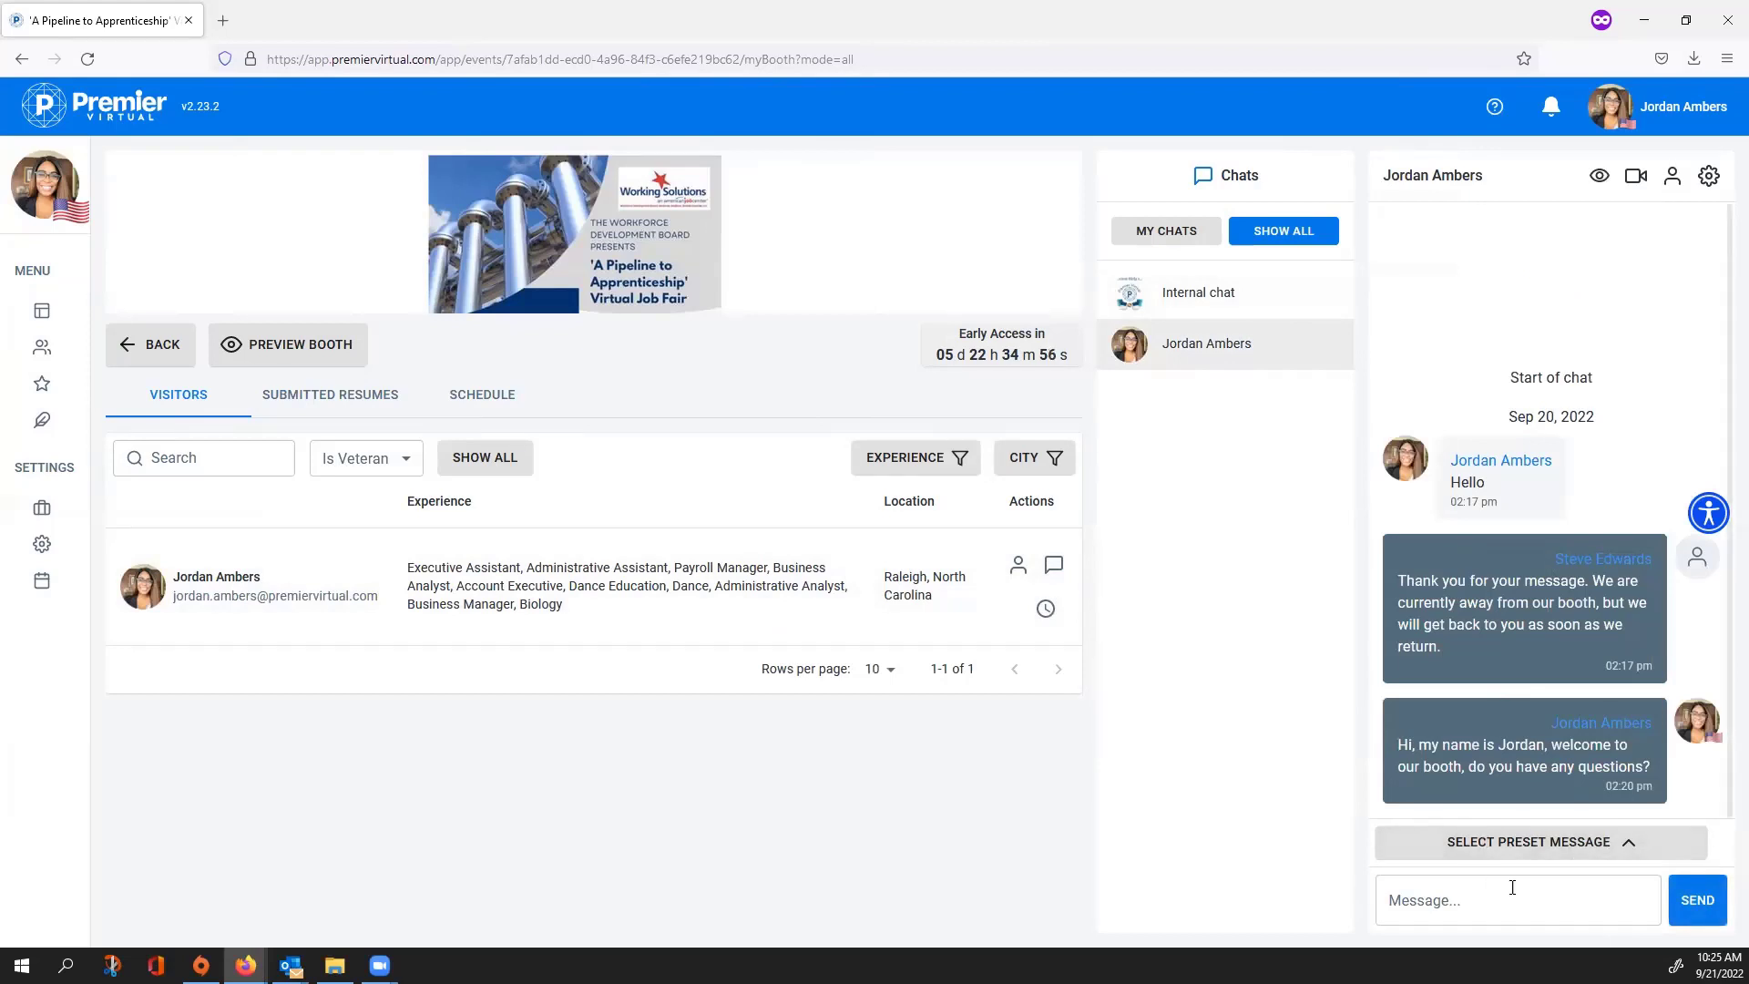
click(1574, 851)
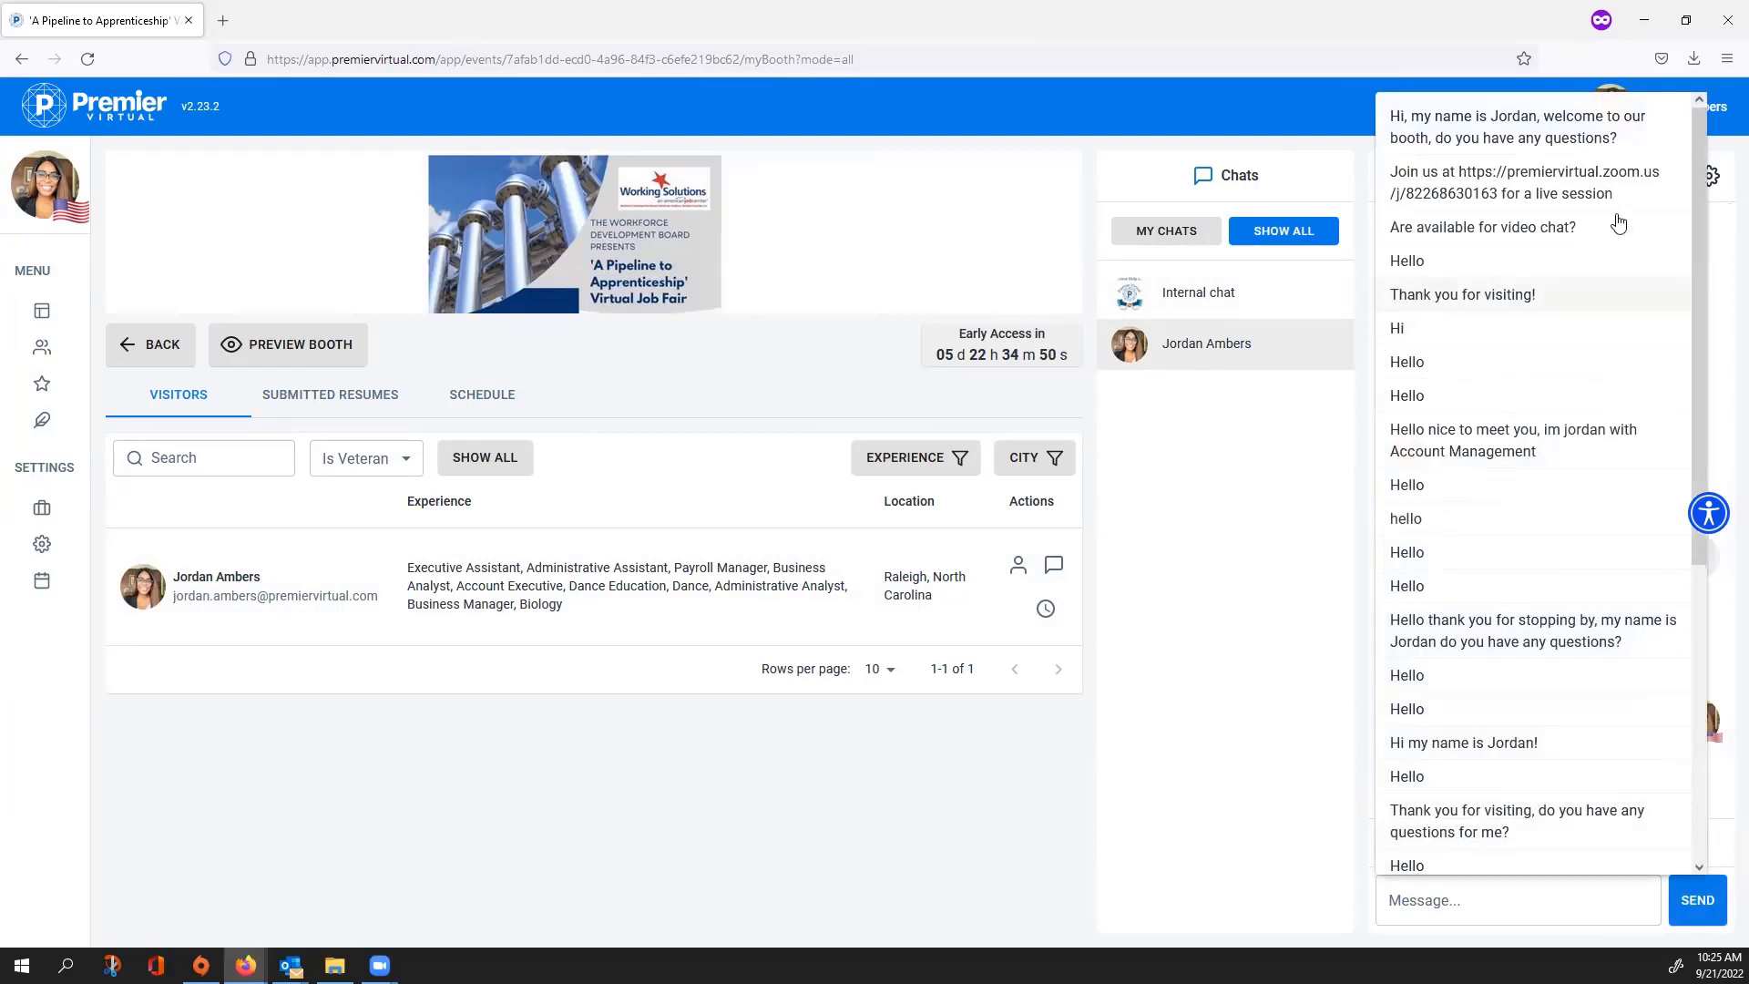
click(1540, 118)
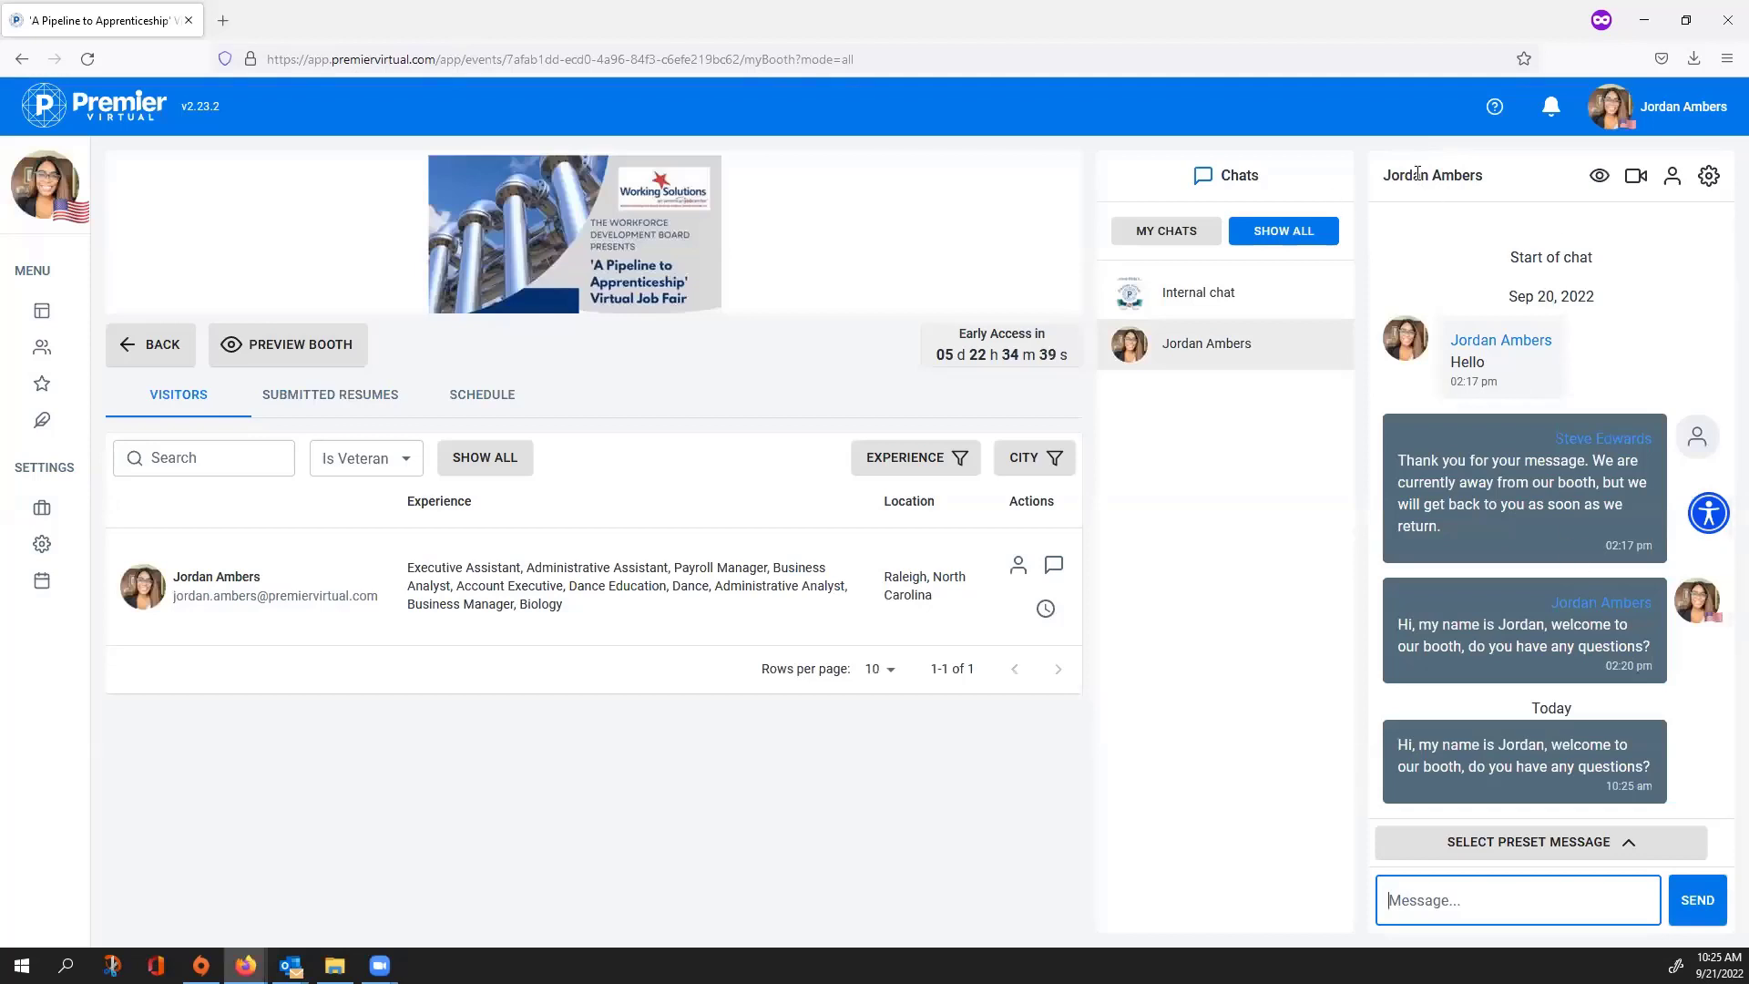
Step: Check the attendee's profile from the chat, and hide and unhide the conversation
click(1673, 182)
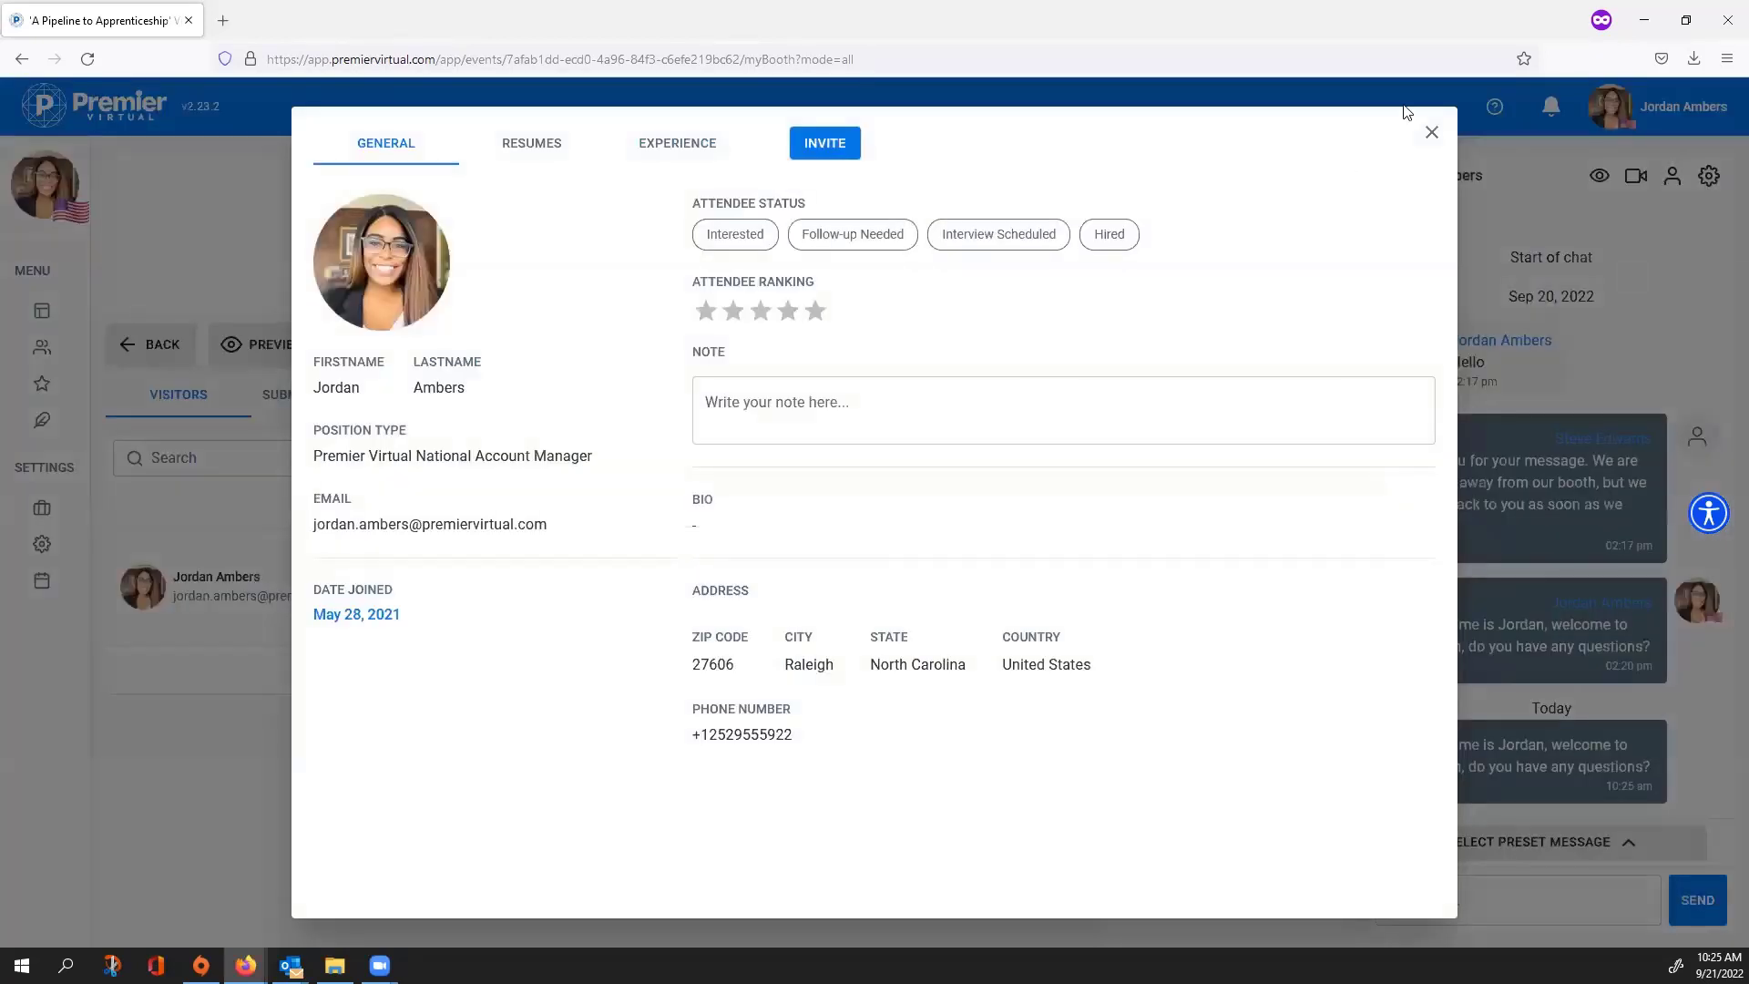
click(1432, 136)
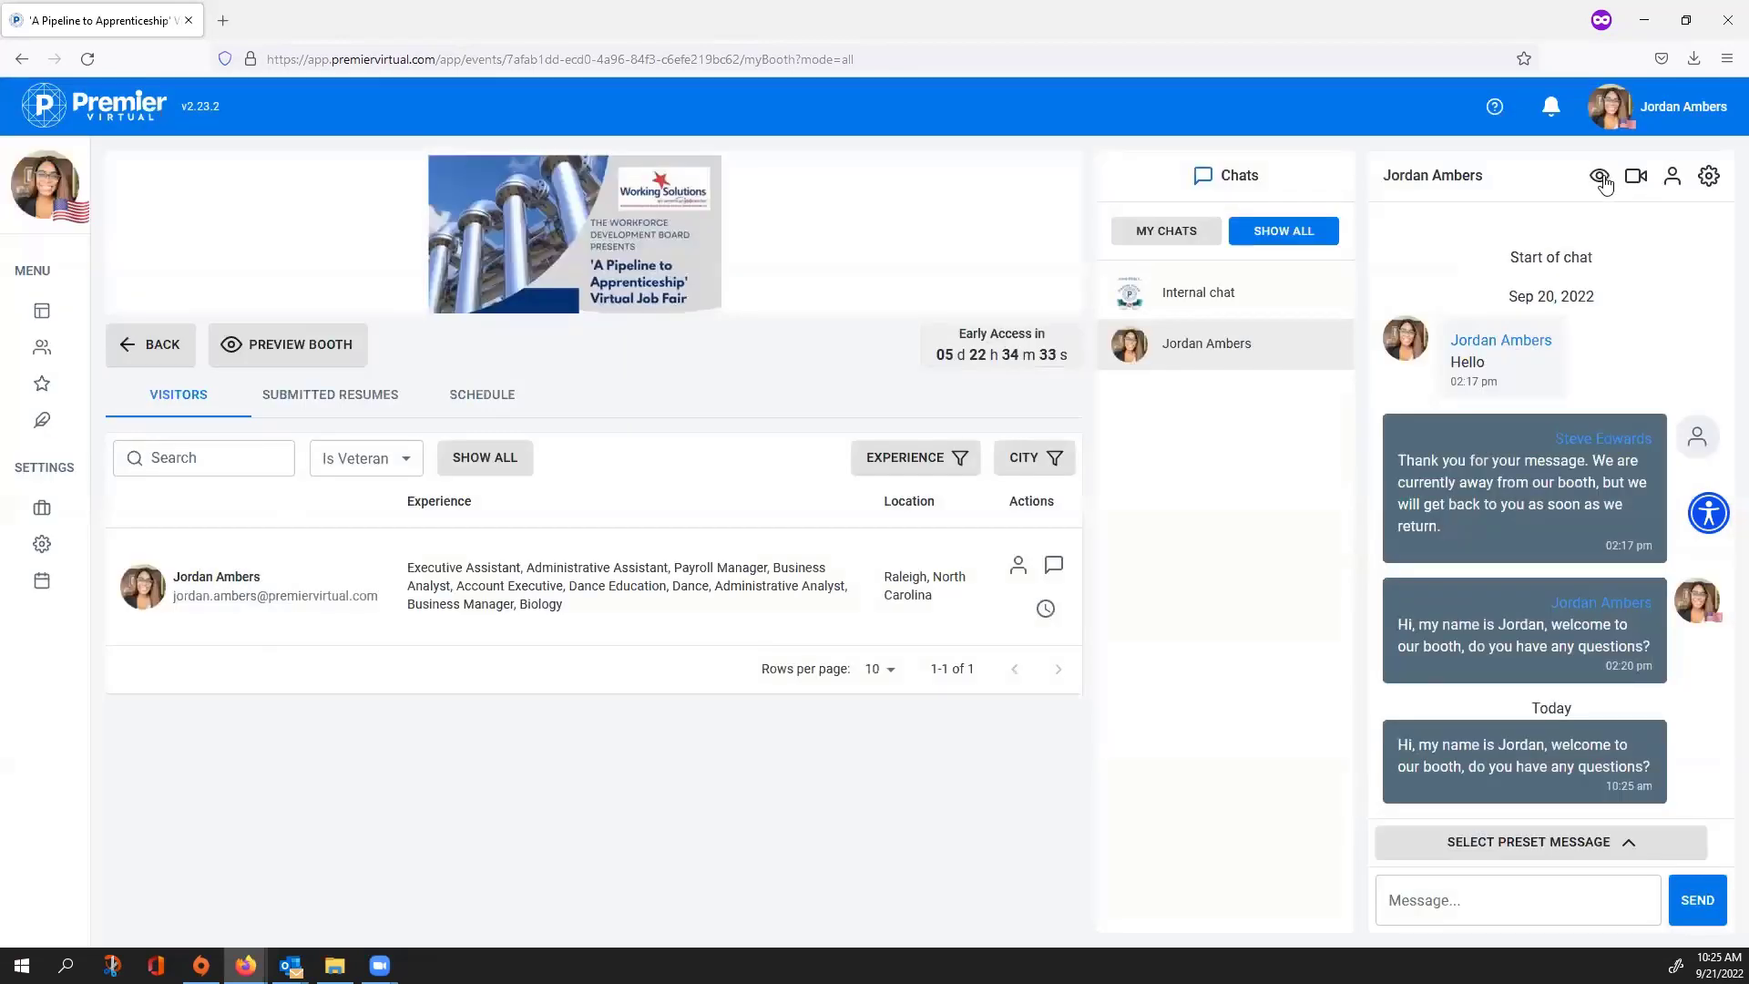
click(1601, 181)
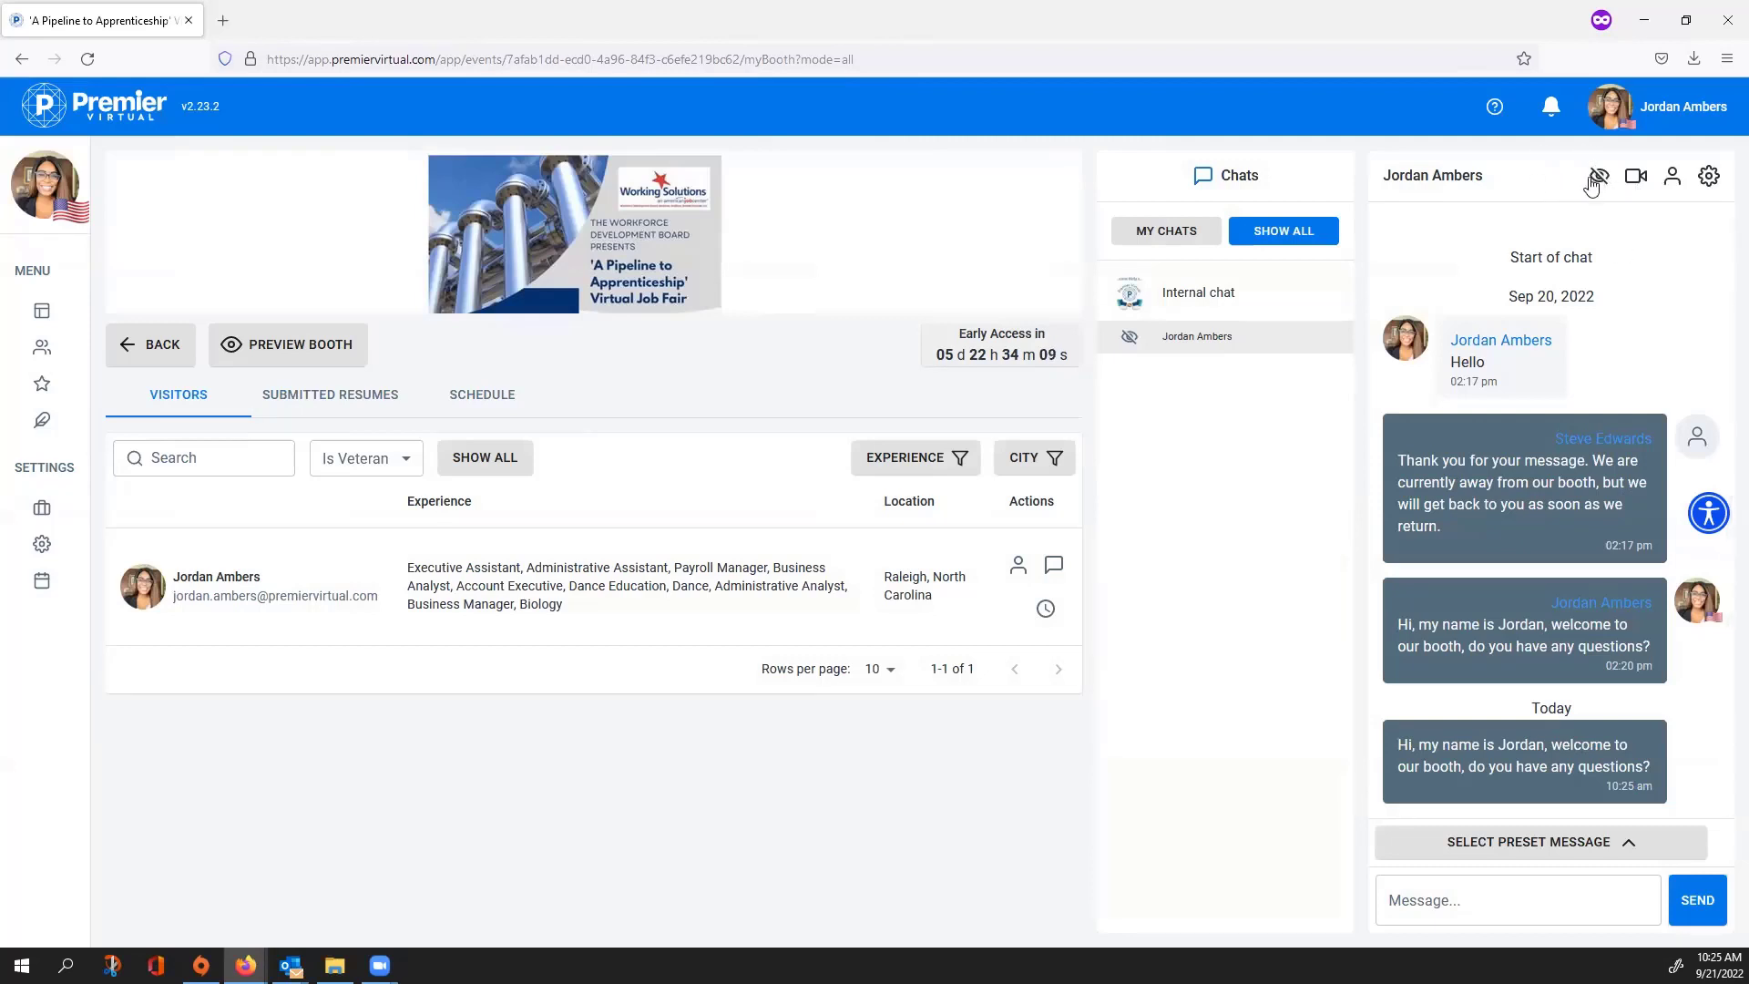
click(1595, 182)
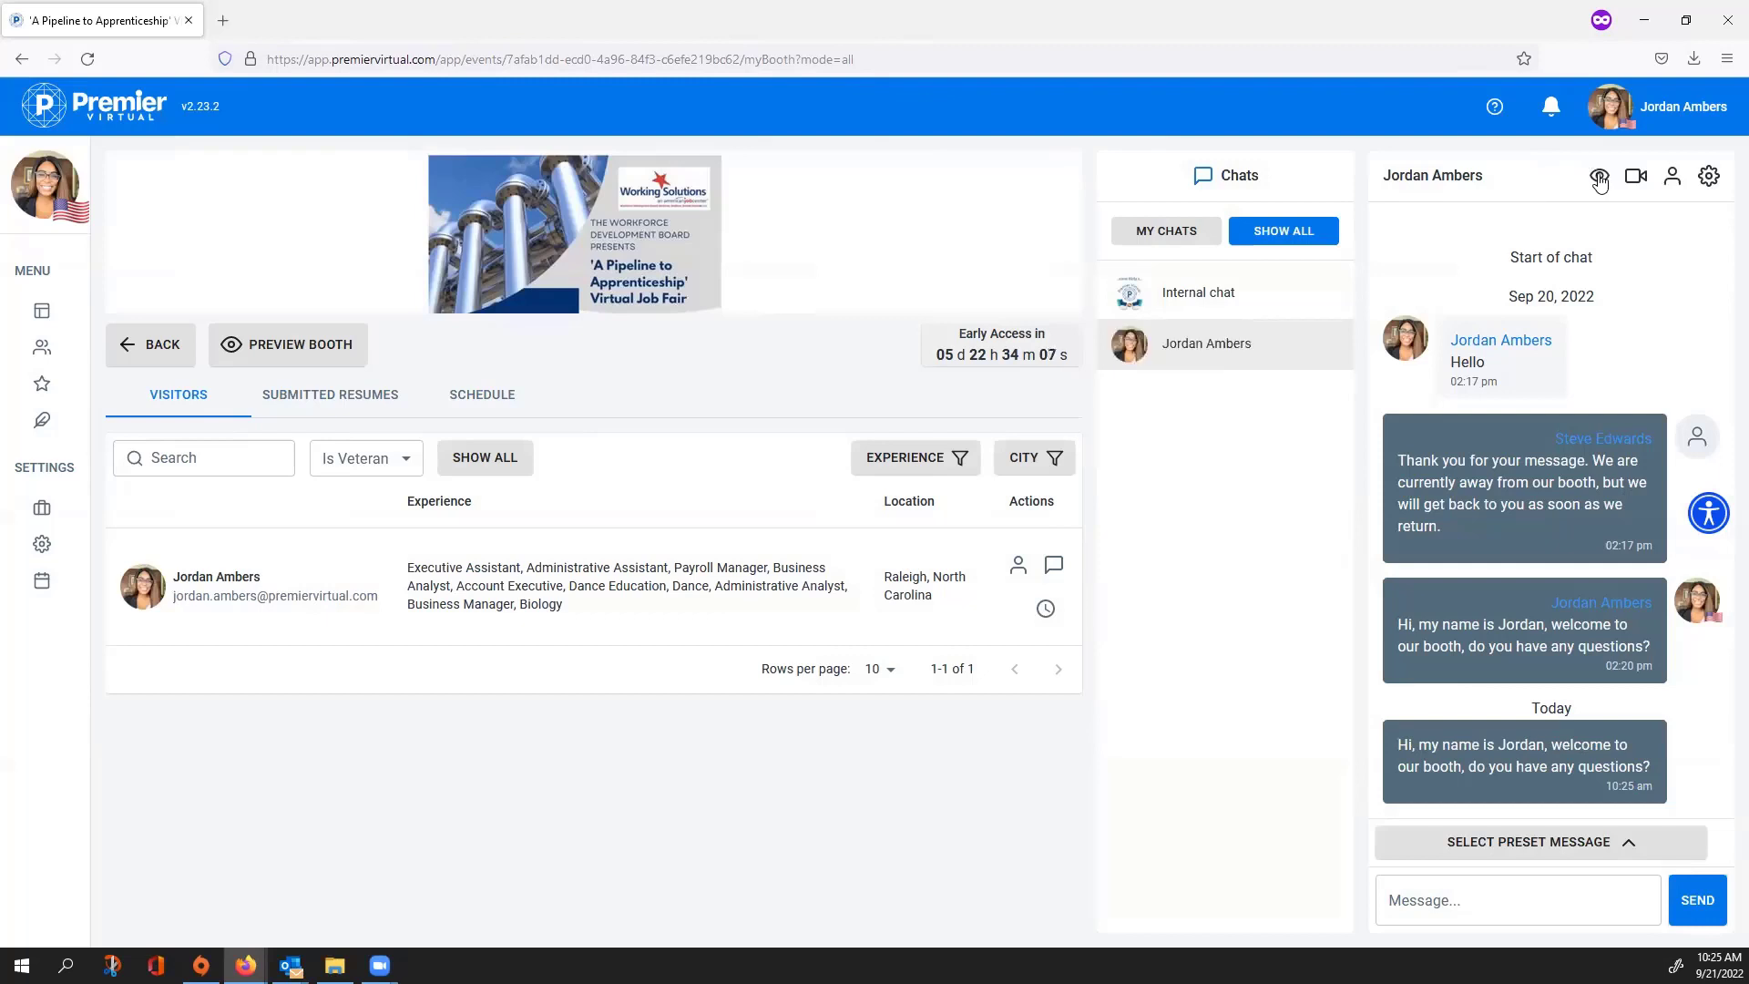
Step: Hide the conversation with the attendee and unhide it again
click(1598, 183)
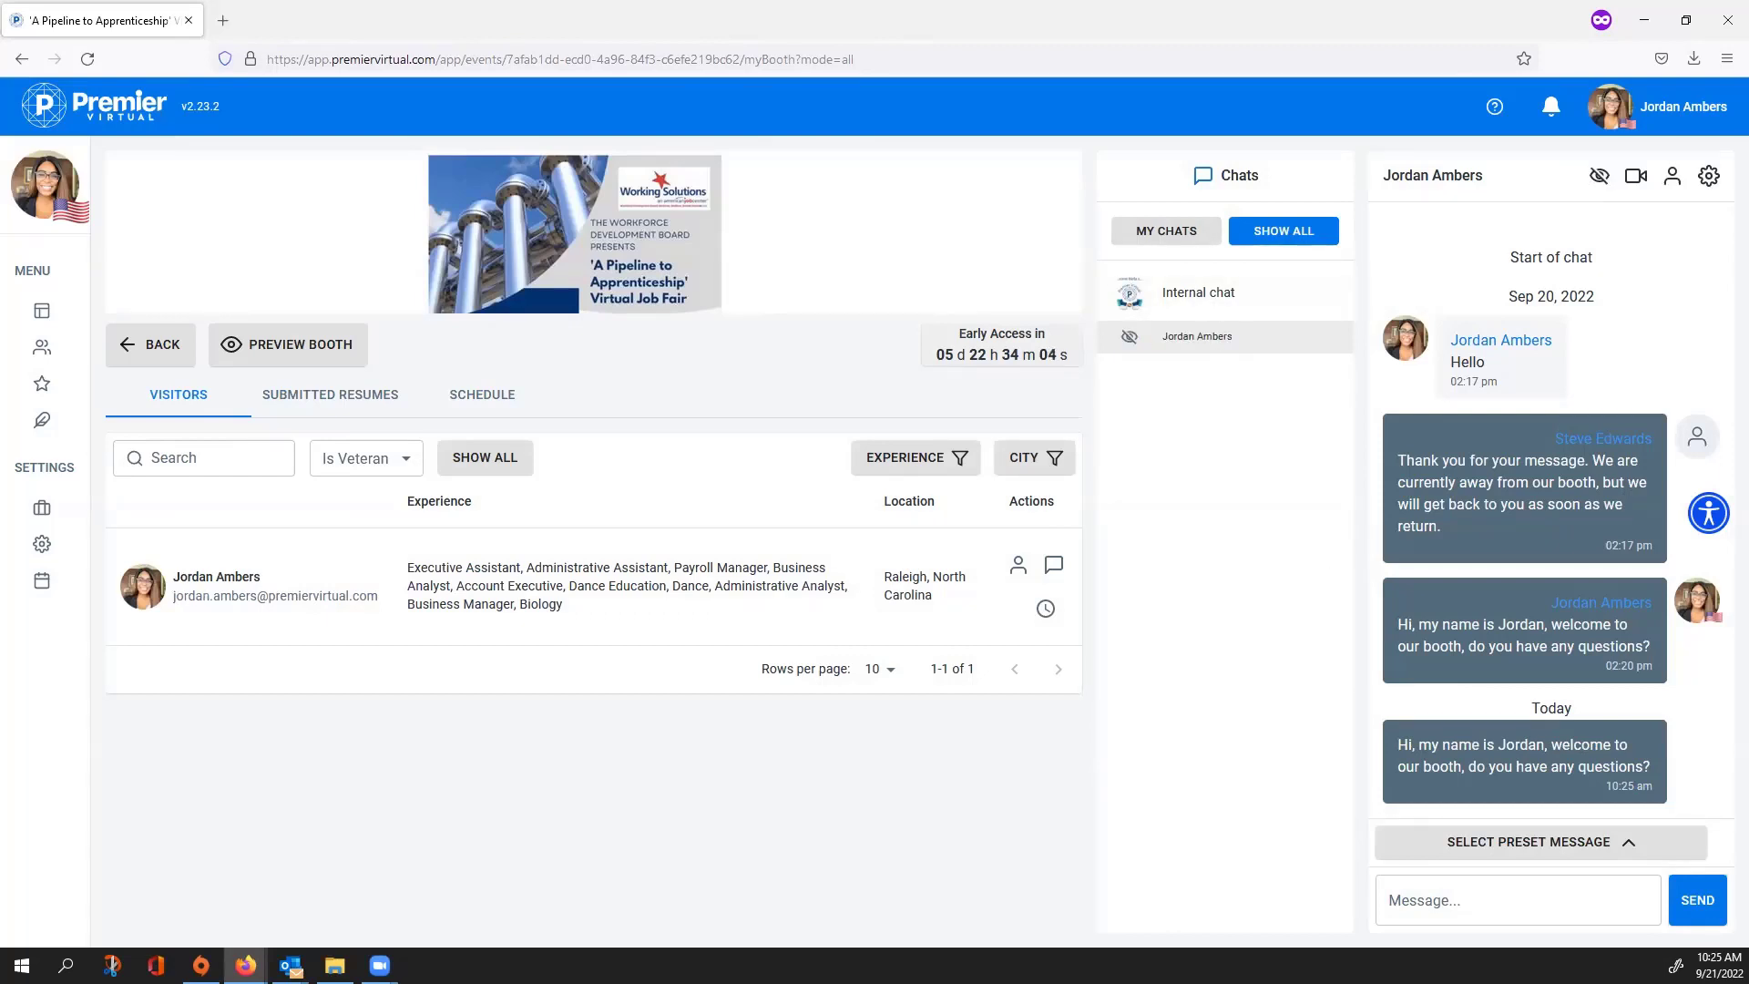
click(1604, 180)
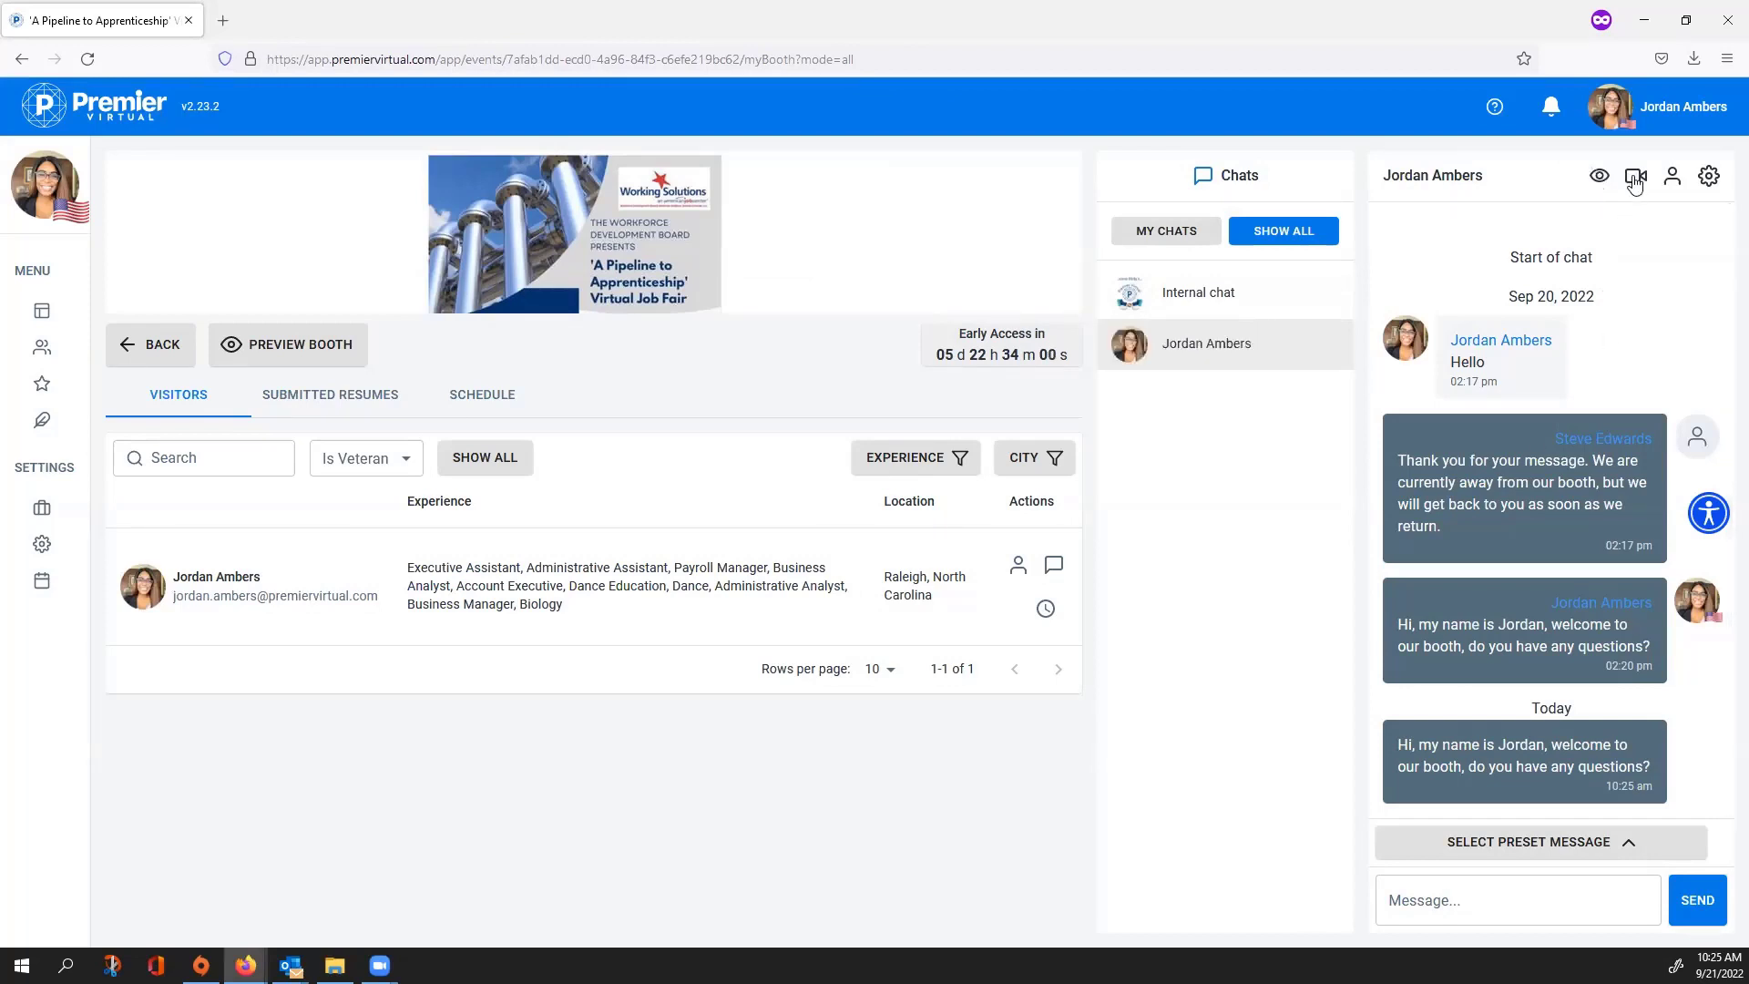
Step: Start a one-to-one video call with the attendee, allow camera and microphone access, and close the call
click(1634, 181)
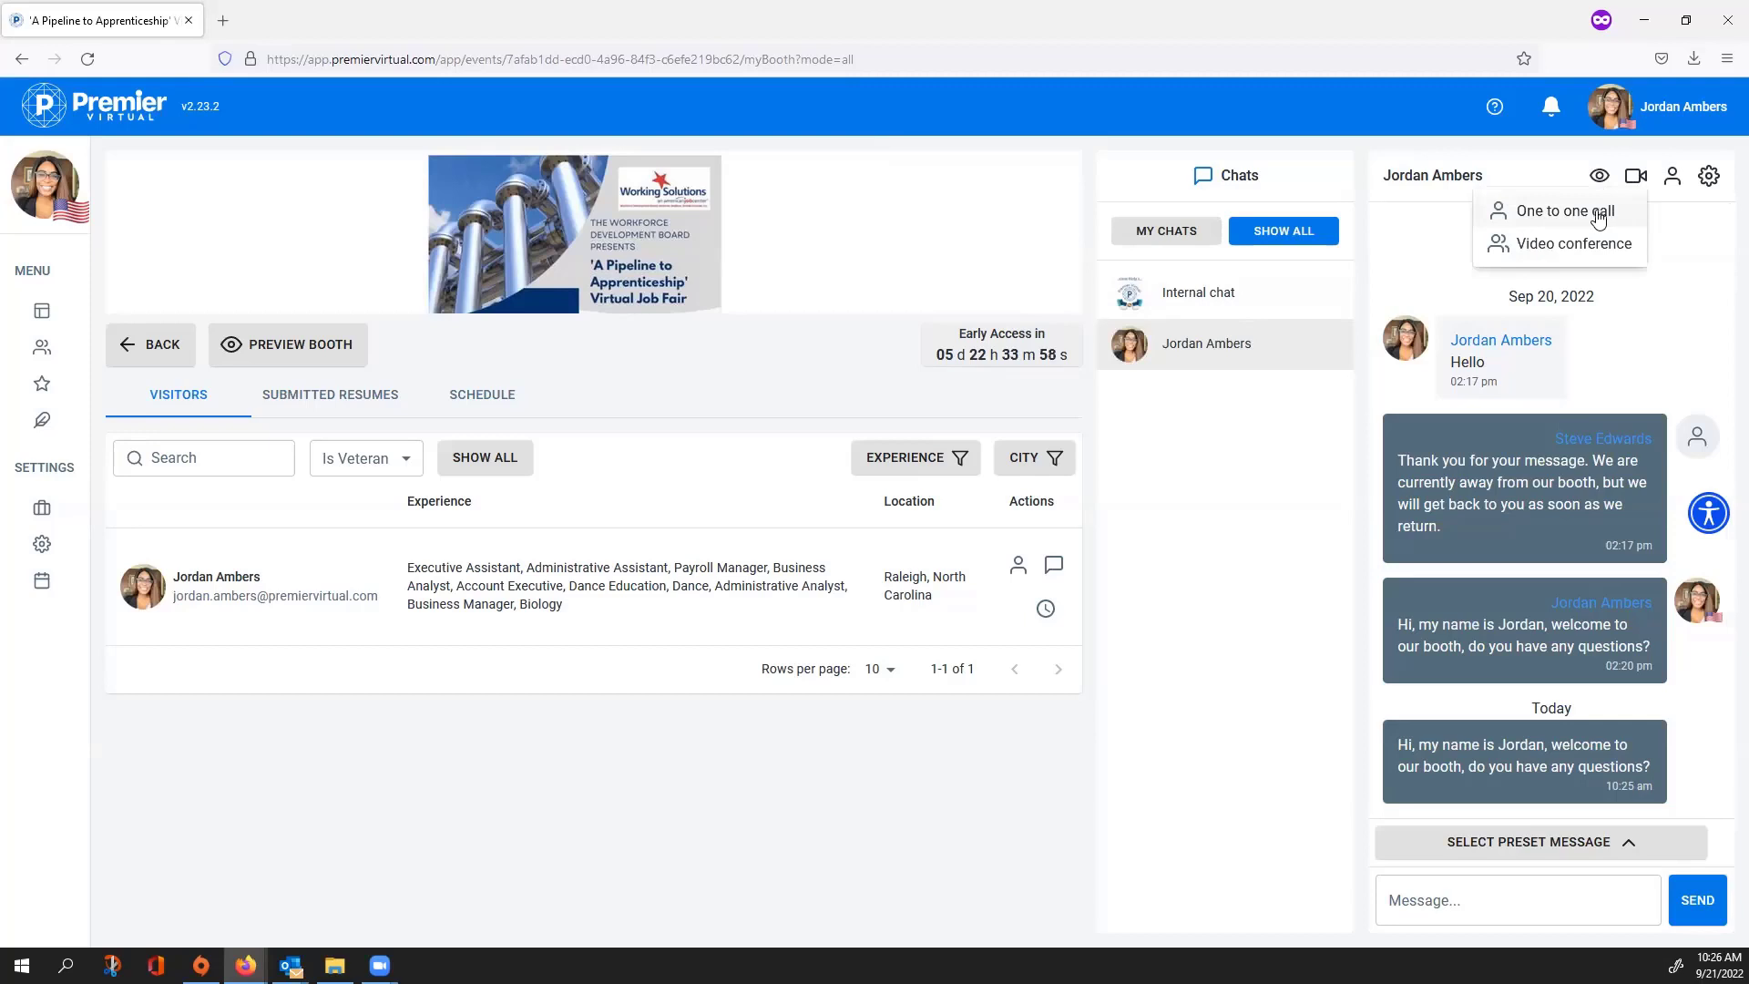
click(1599, 211)
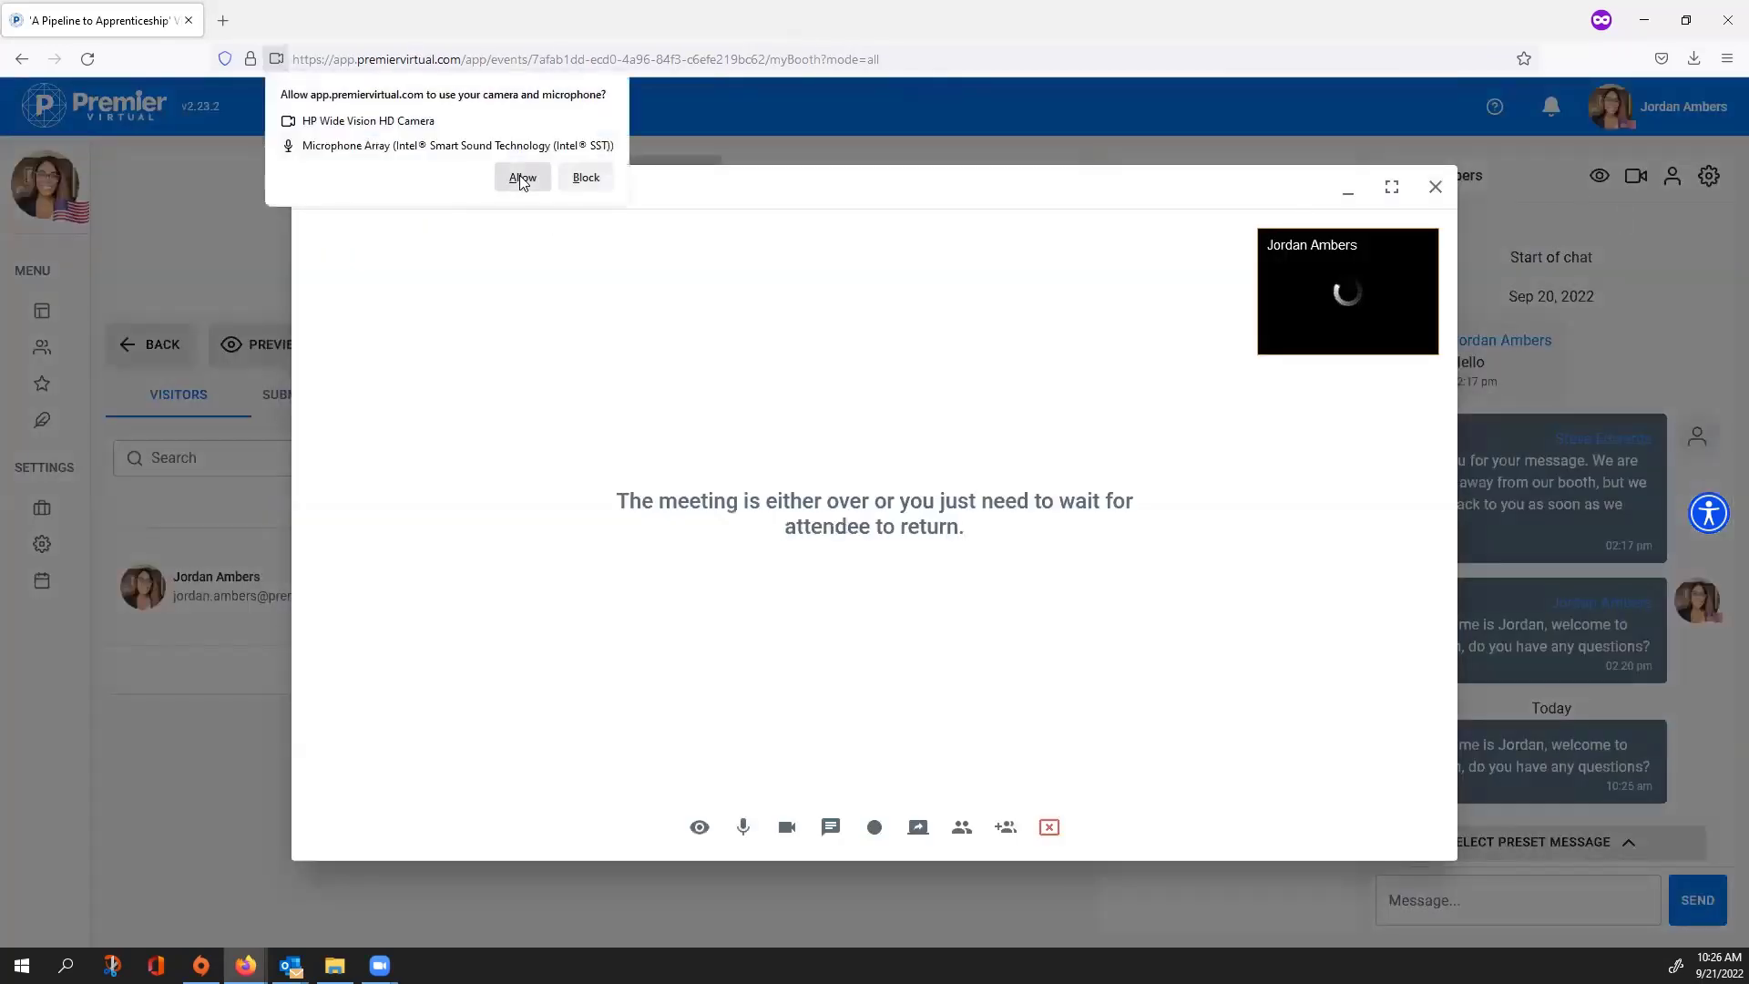
click(522, 178)
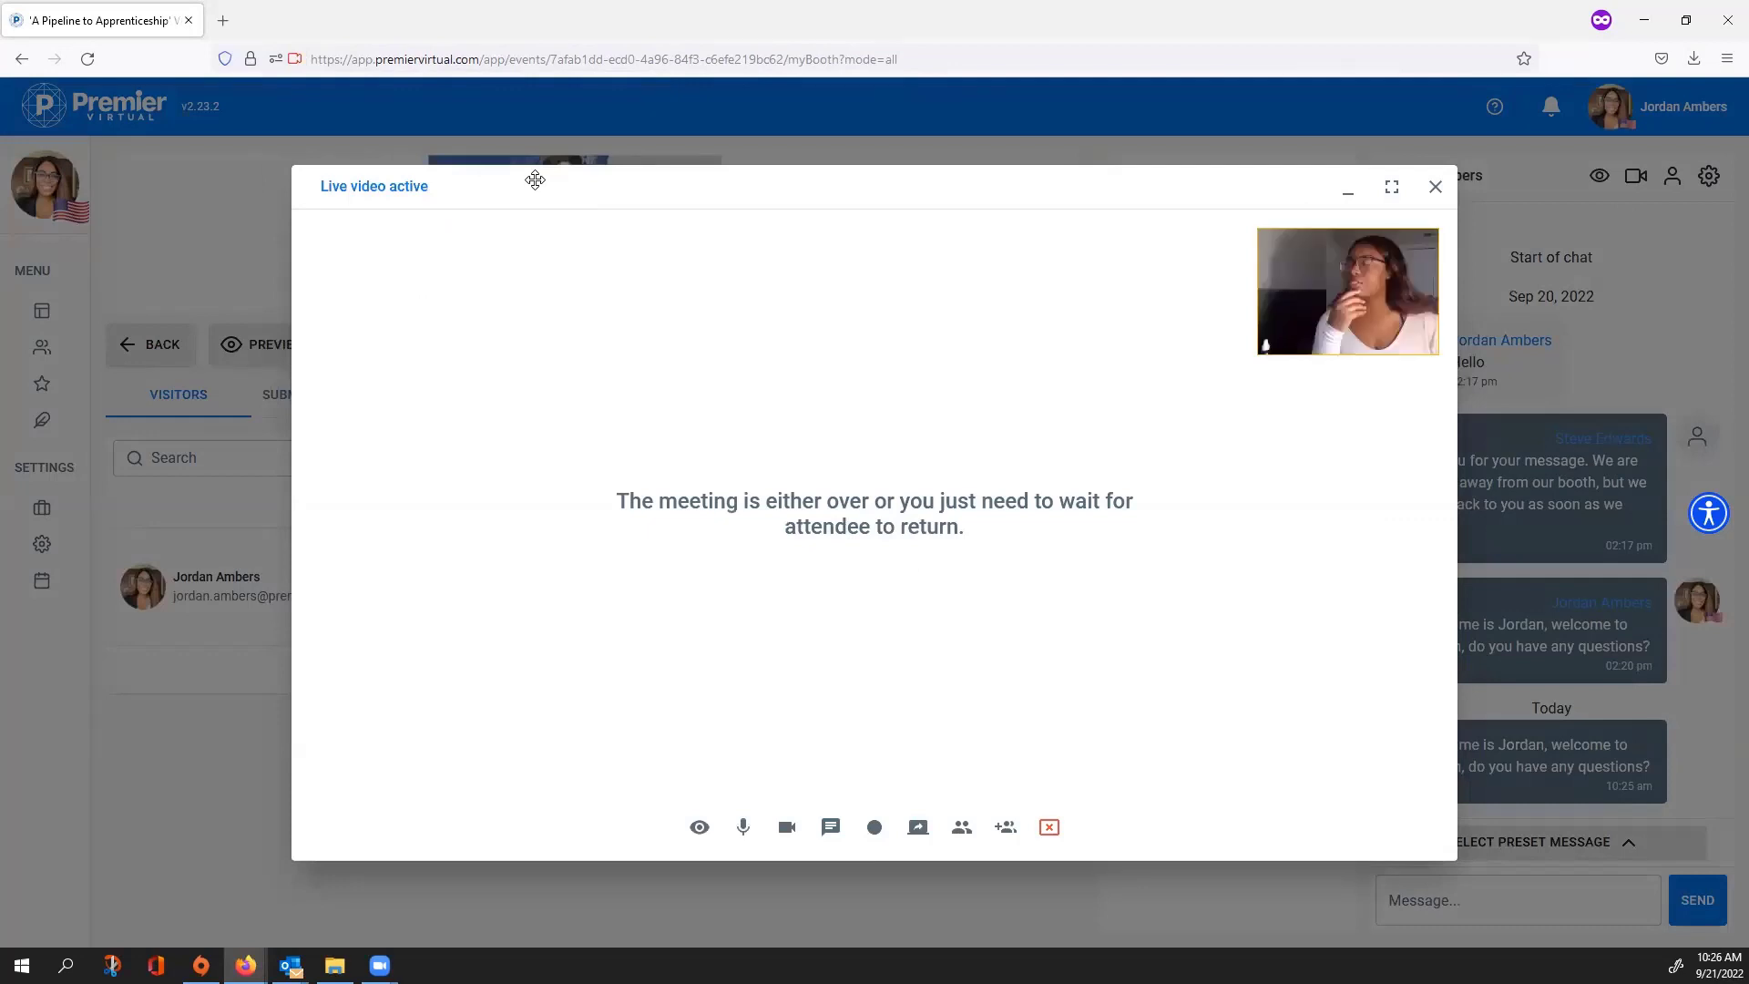
click(1437, 193)
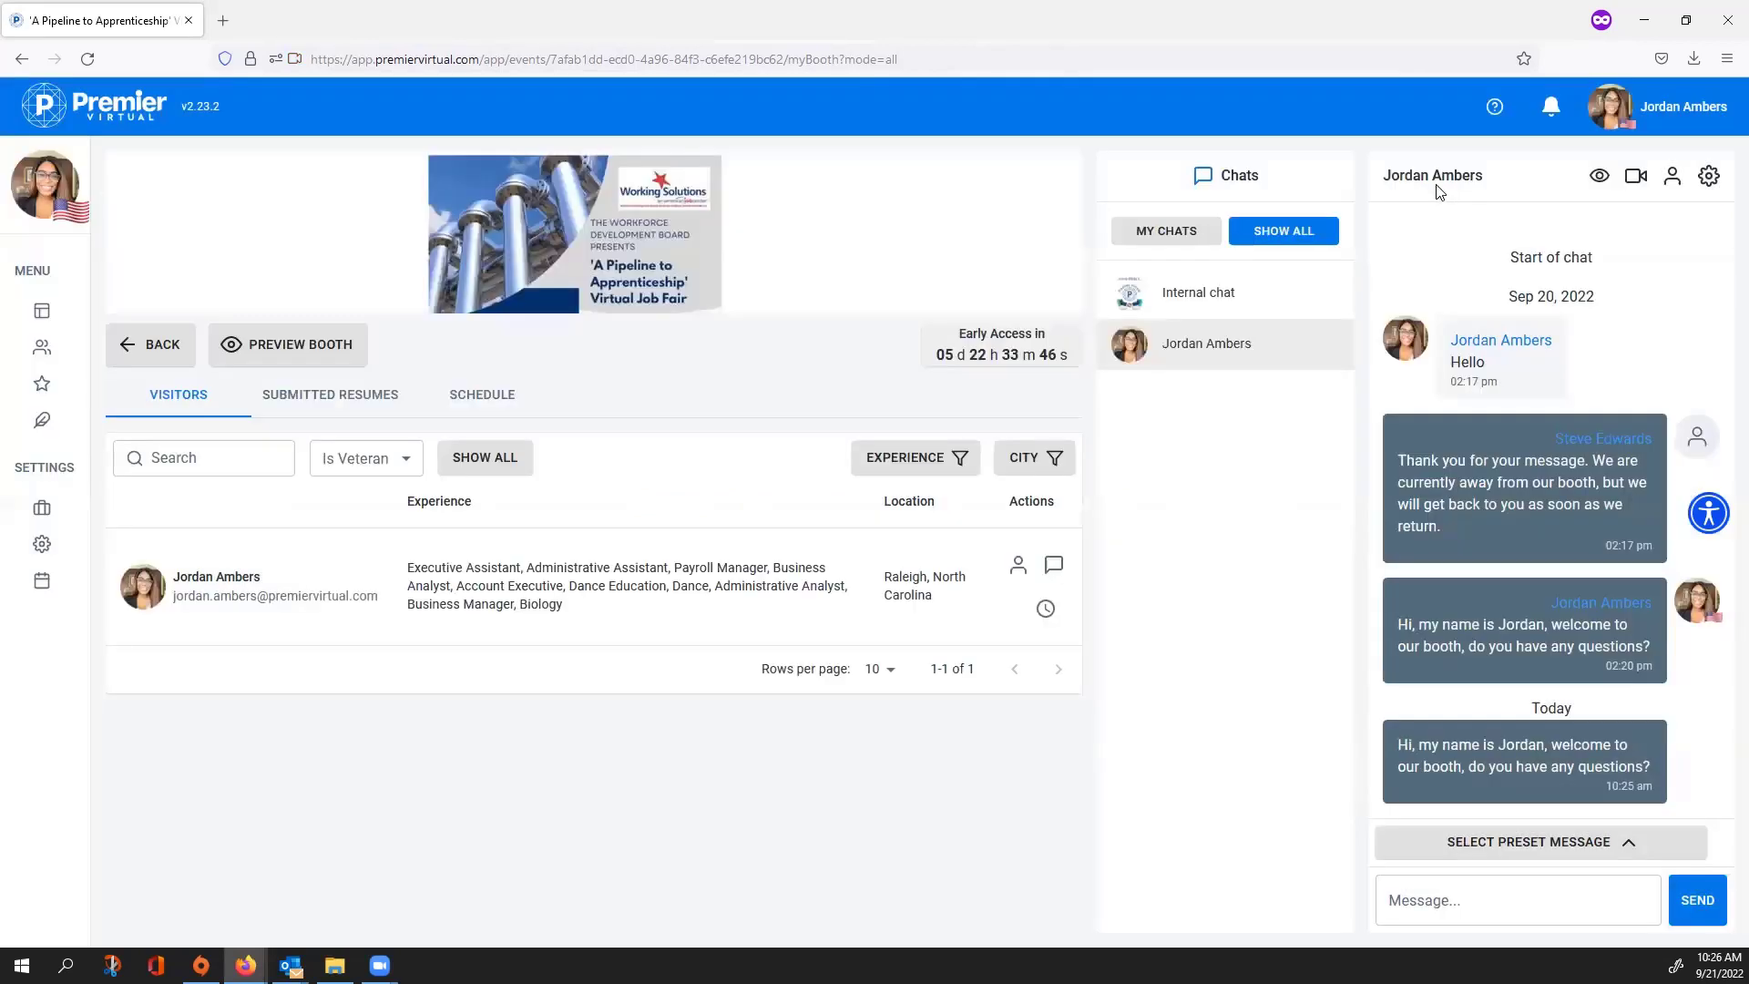
Step: Set up a video conference from the attendee's chat as a group call that starts now
click(1636, 180)
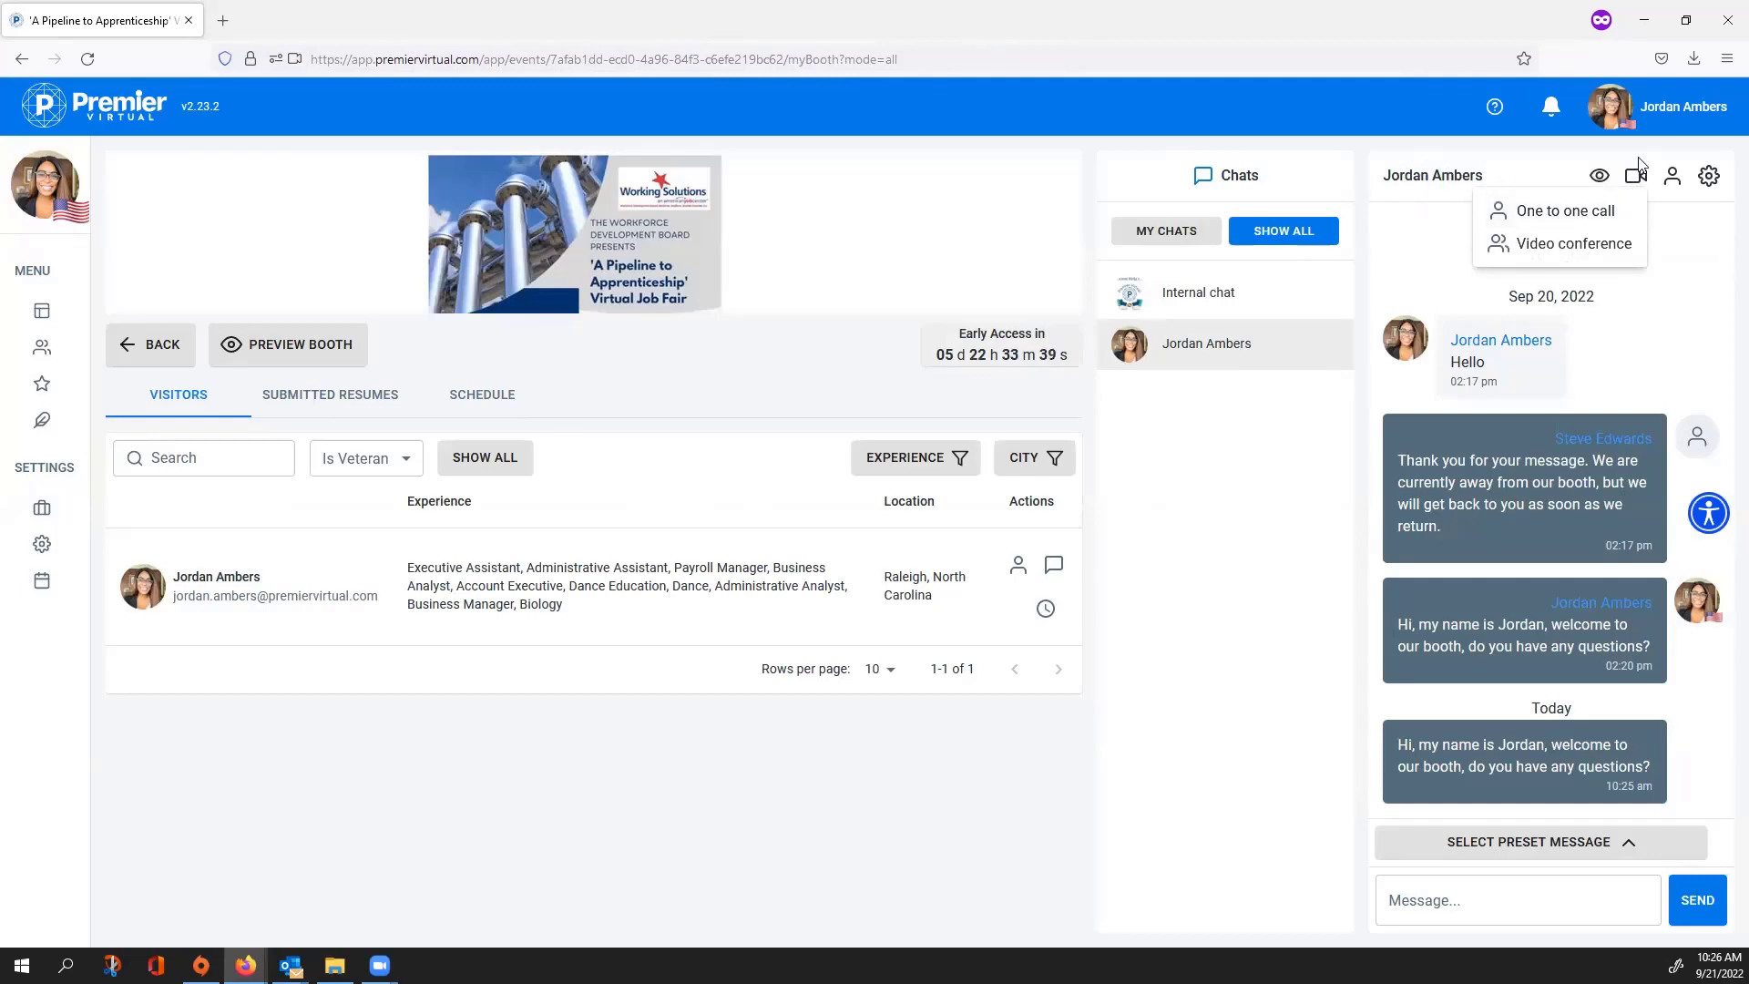
click(1569, 244)
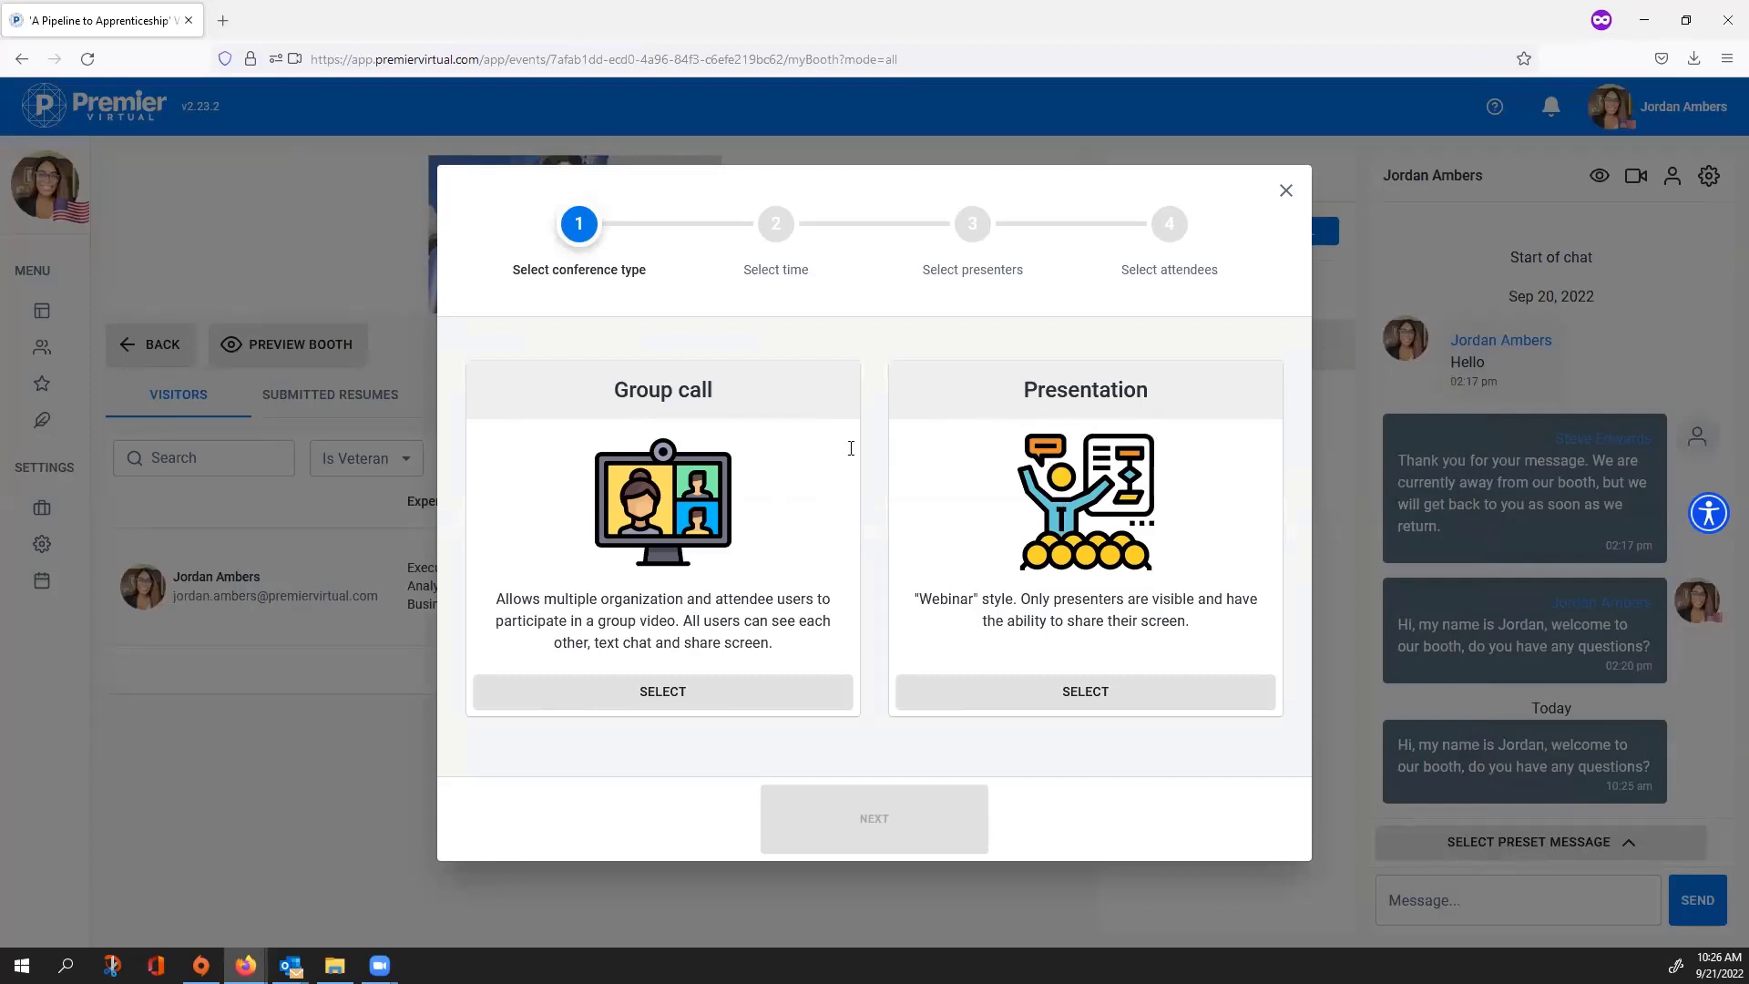
click(738, 697)
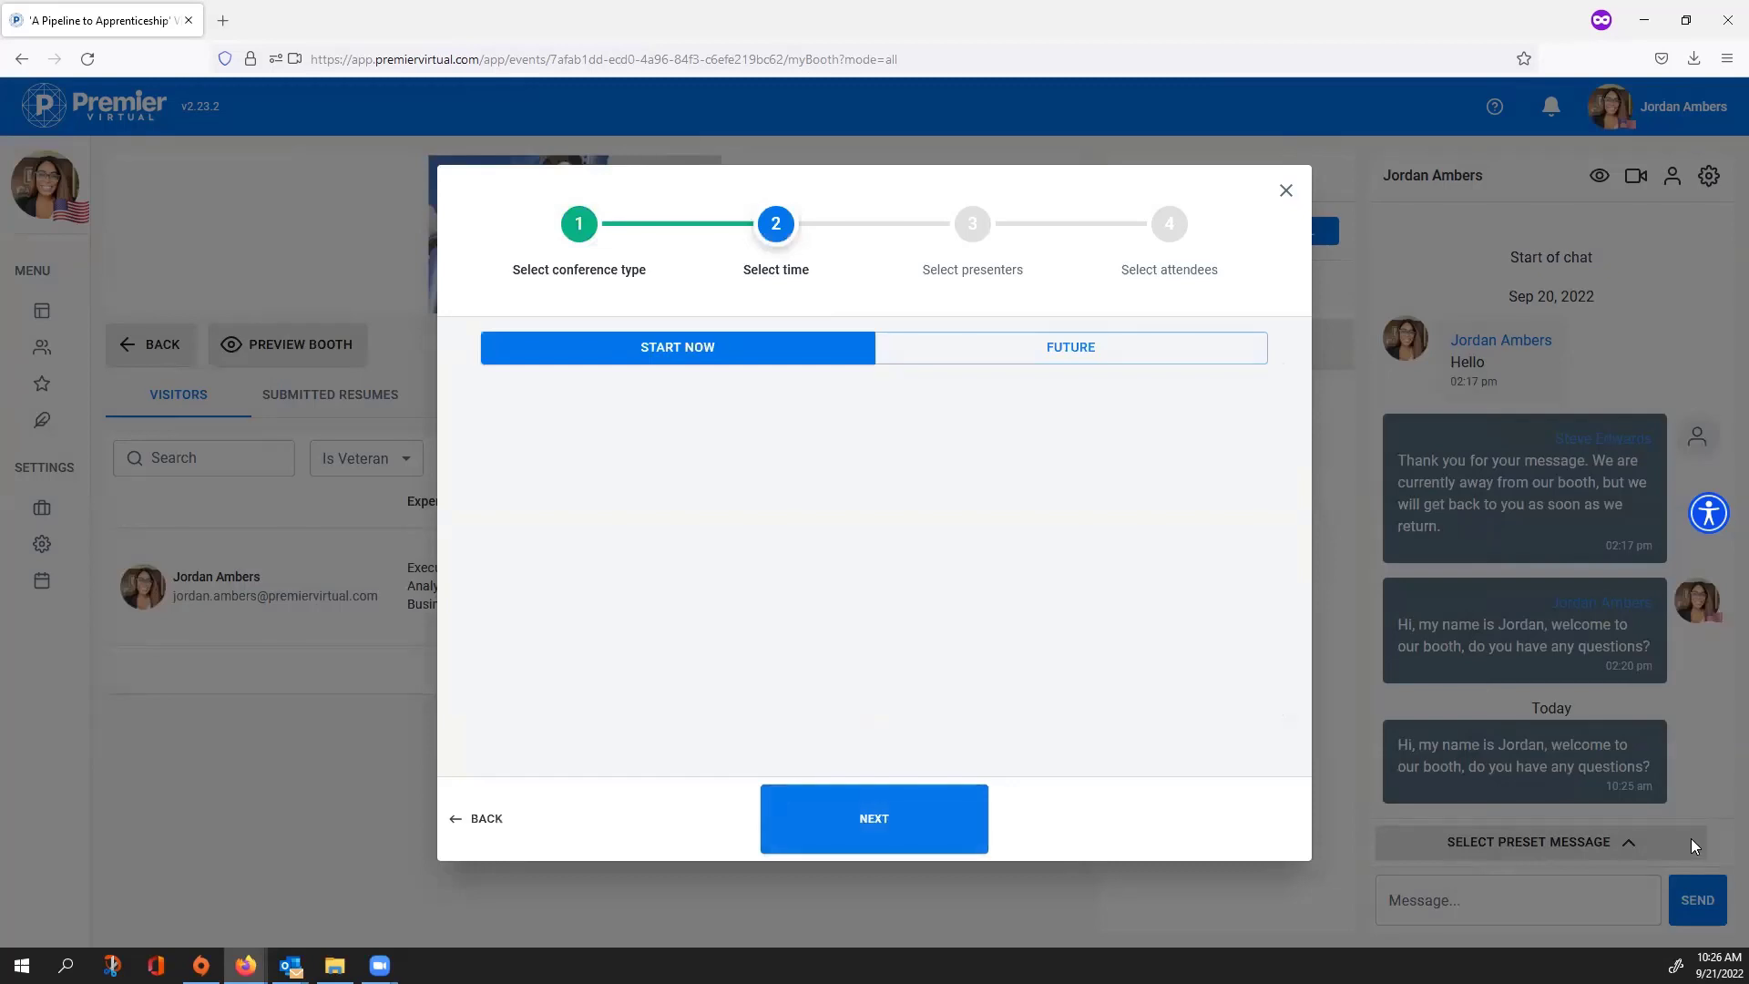
click(901, 837)
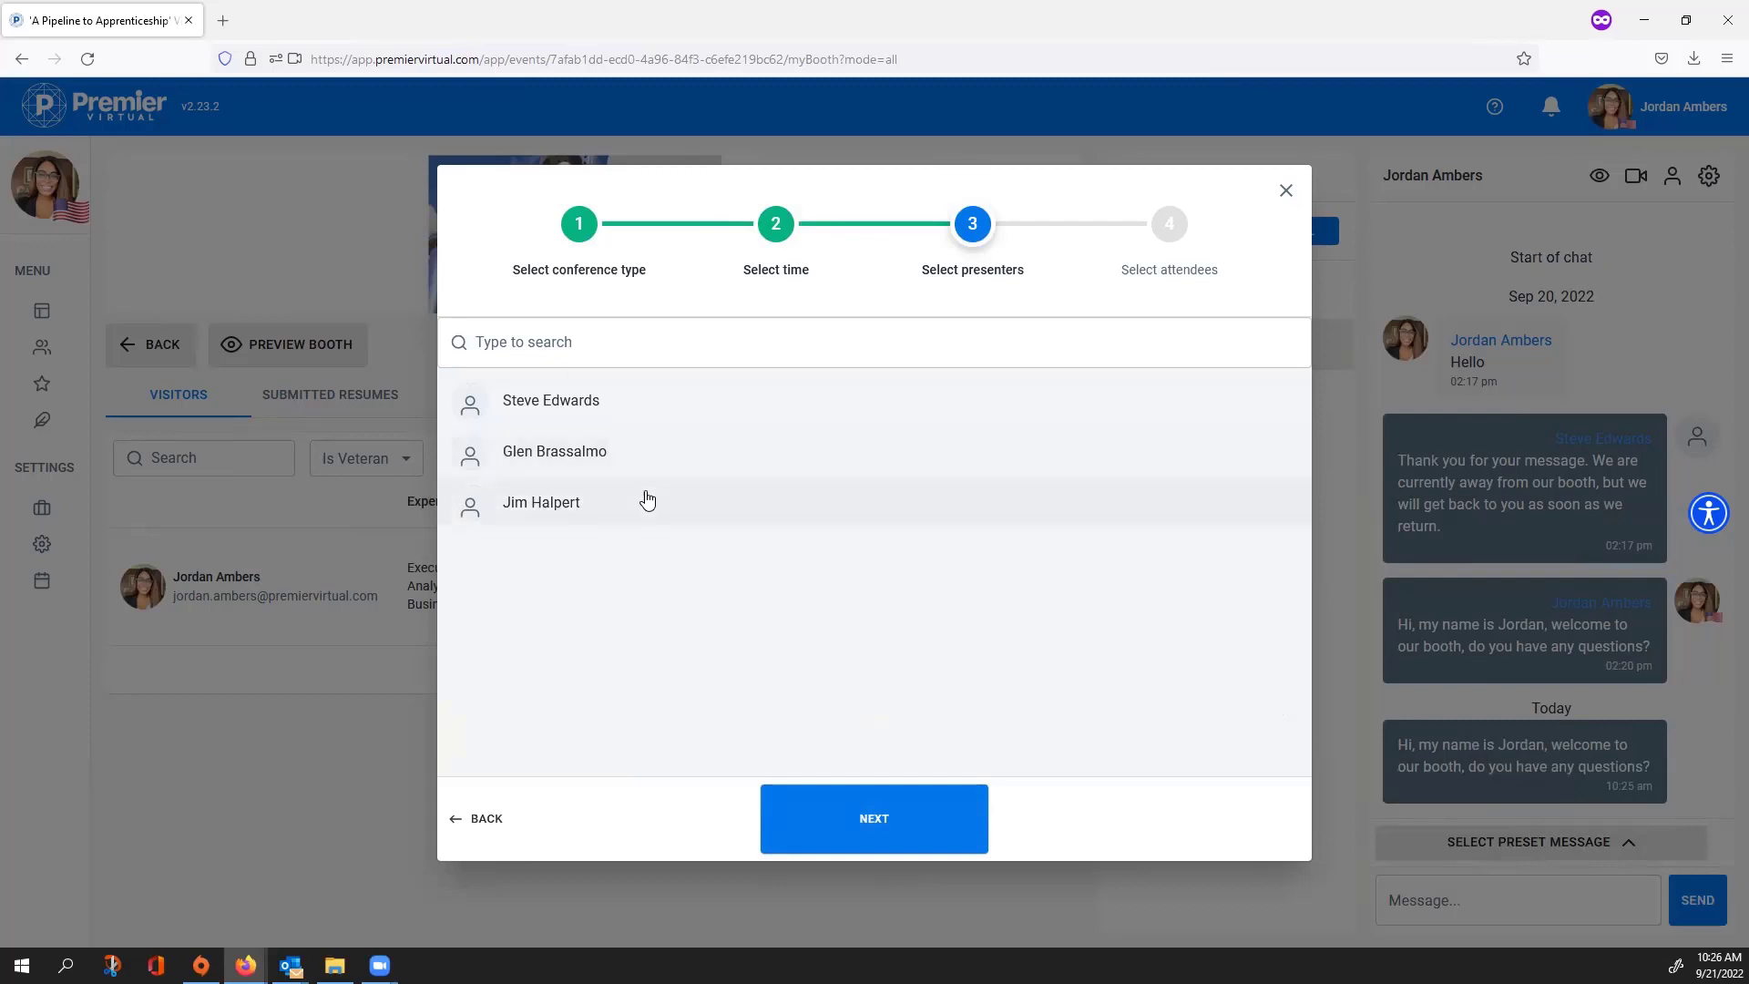
Step: Select all three listed presenters for the conference and remove them from the selection again
click(558, 405)
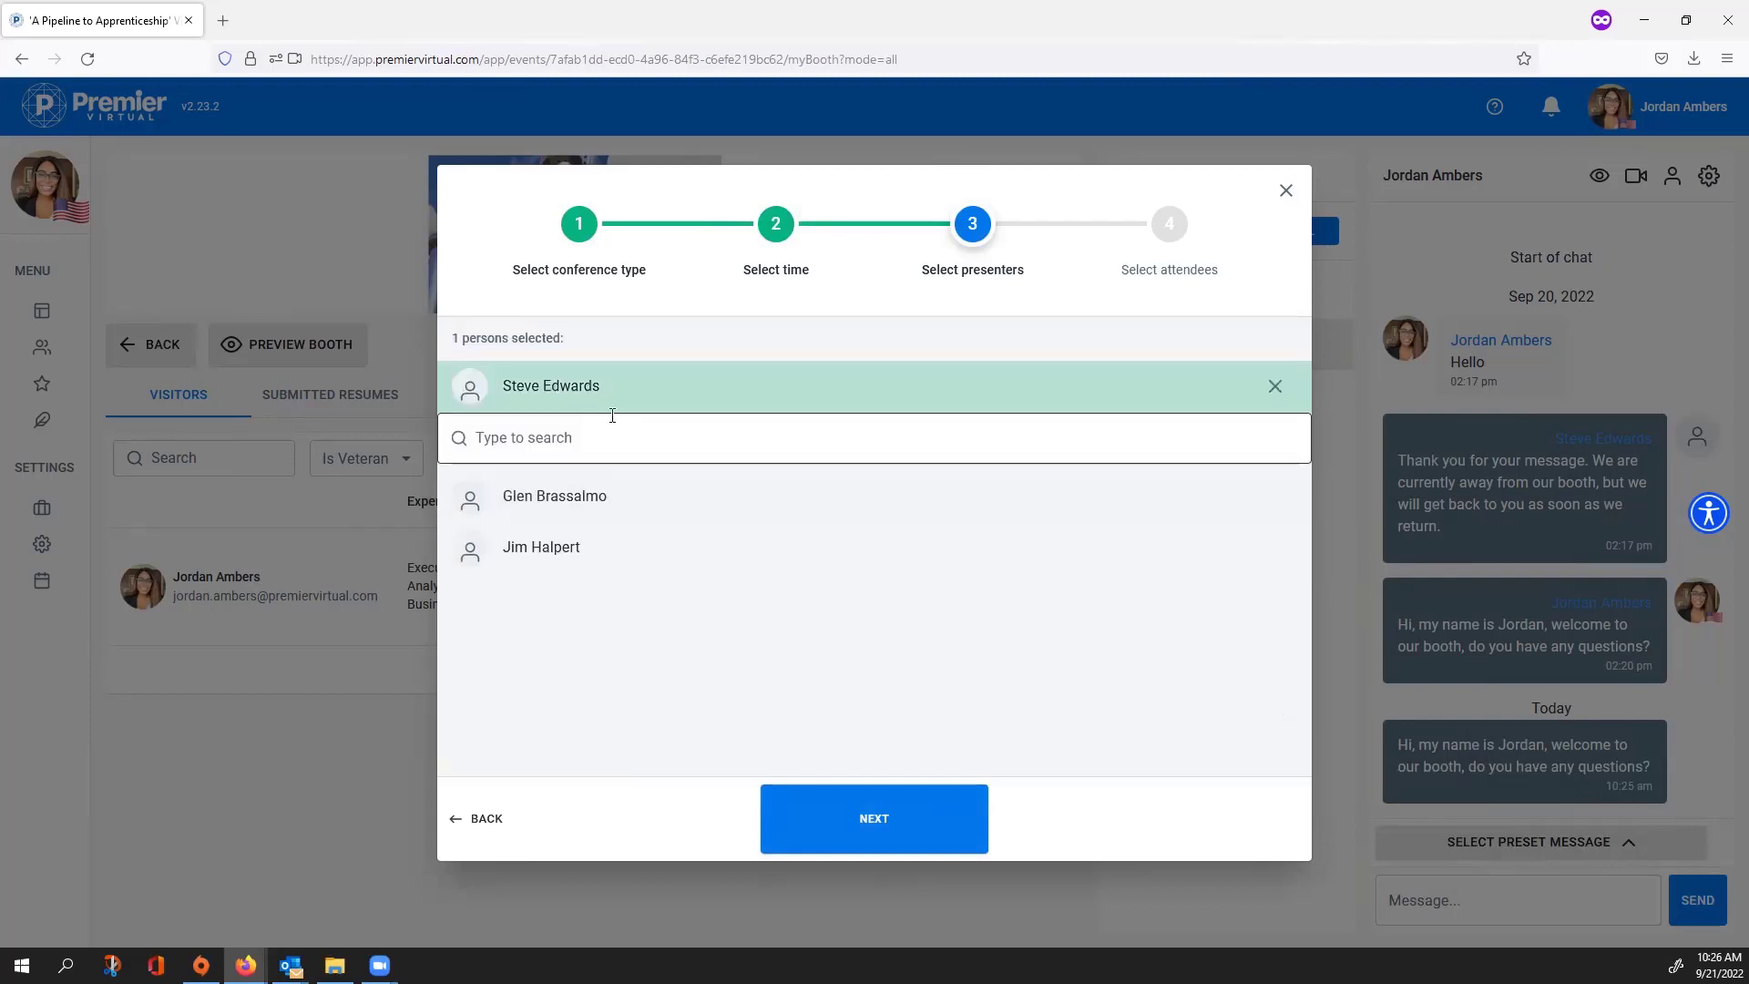
click(556, 510)
click(554, 550)
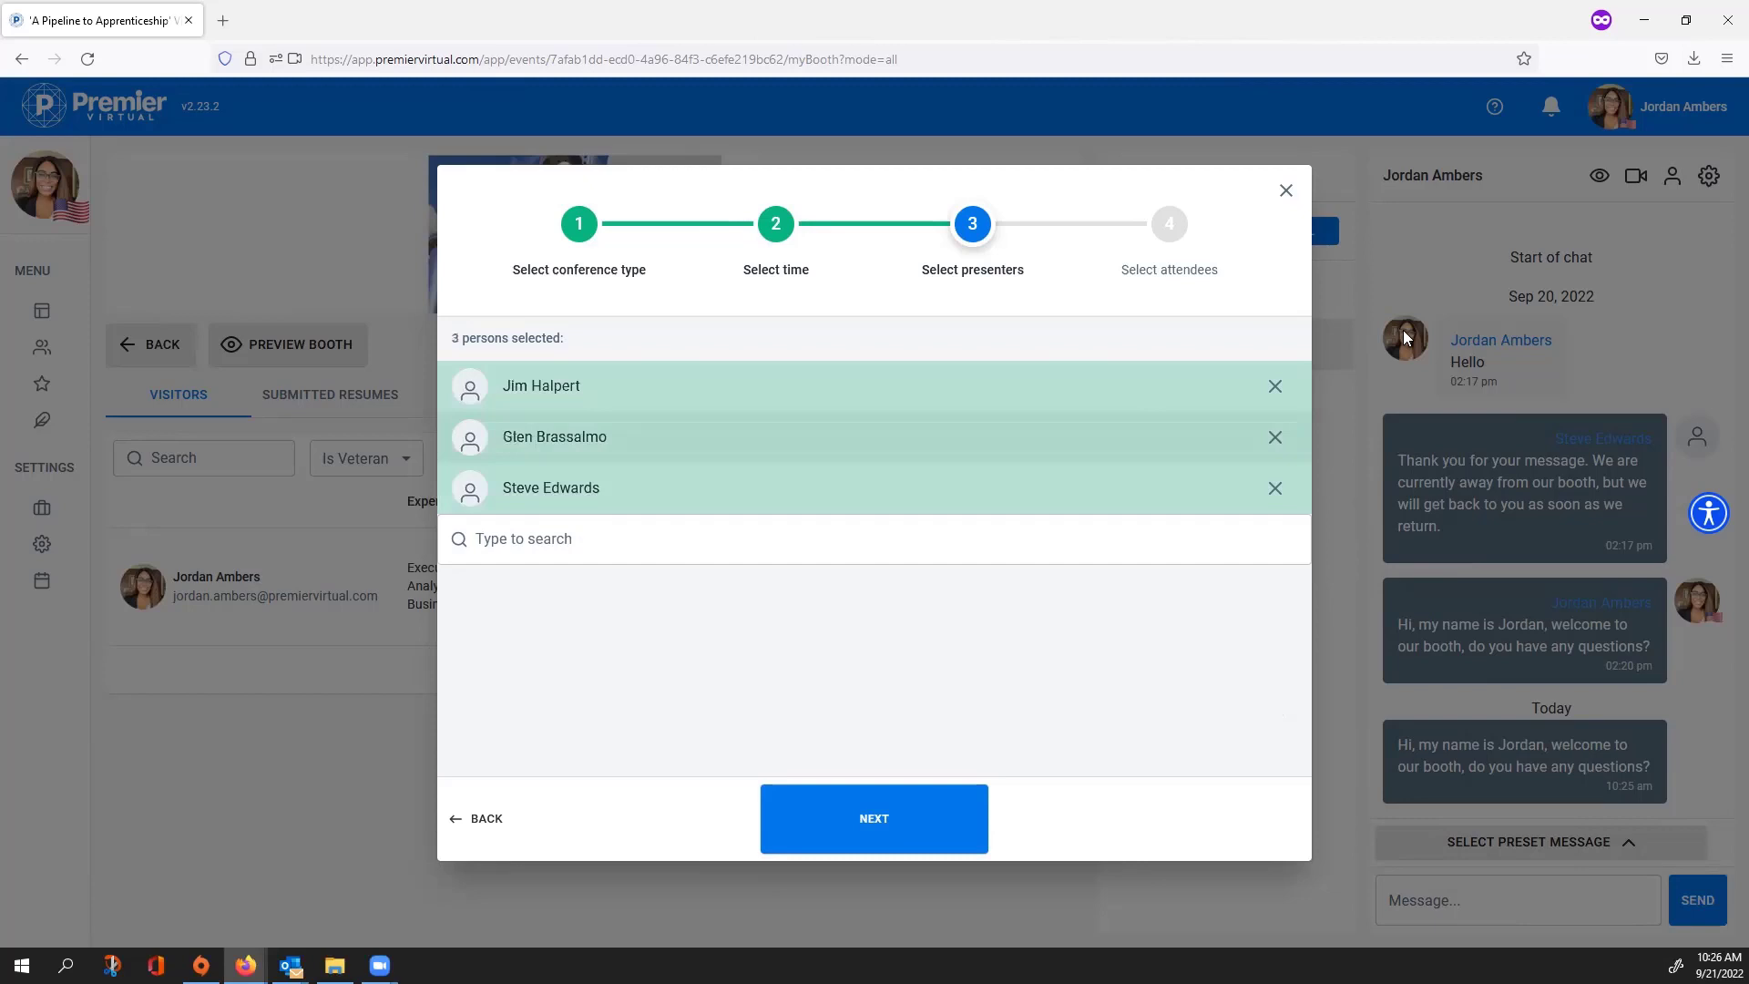
click(1275, 386)
click(1275, 437)
click(1275, 387)
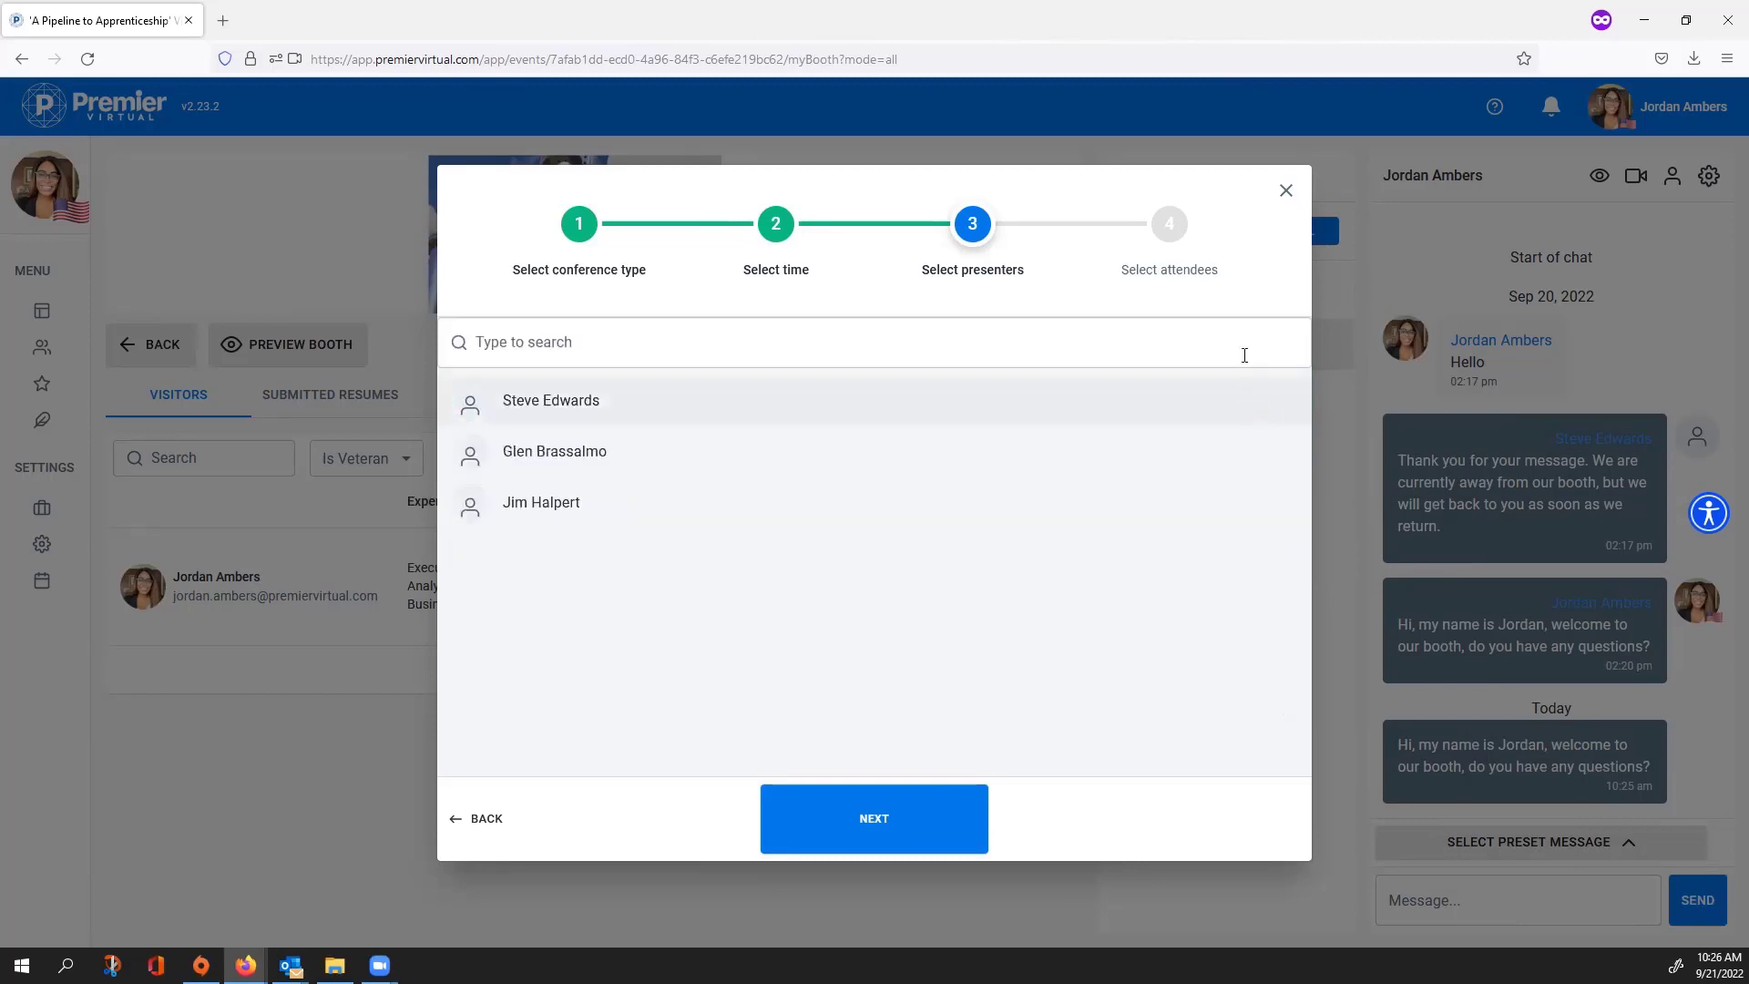
Step: Leave the conference without added presenters, select the listed attendee and start the group call
click(937, 817)
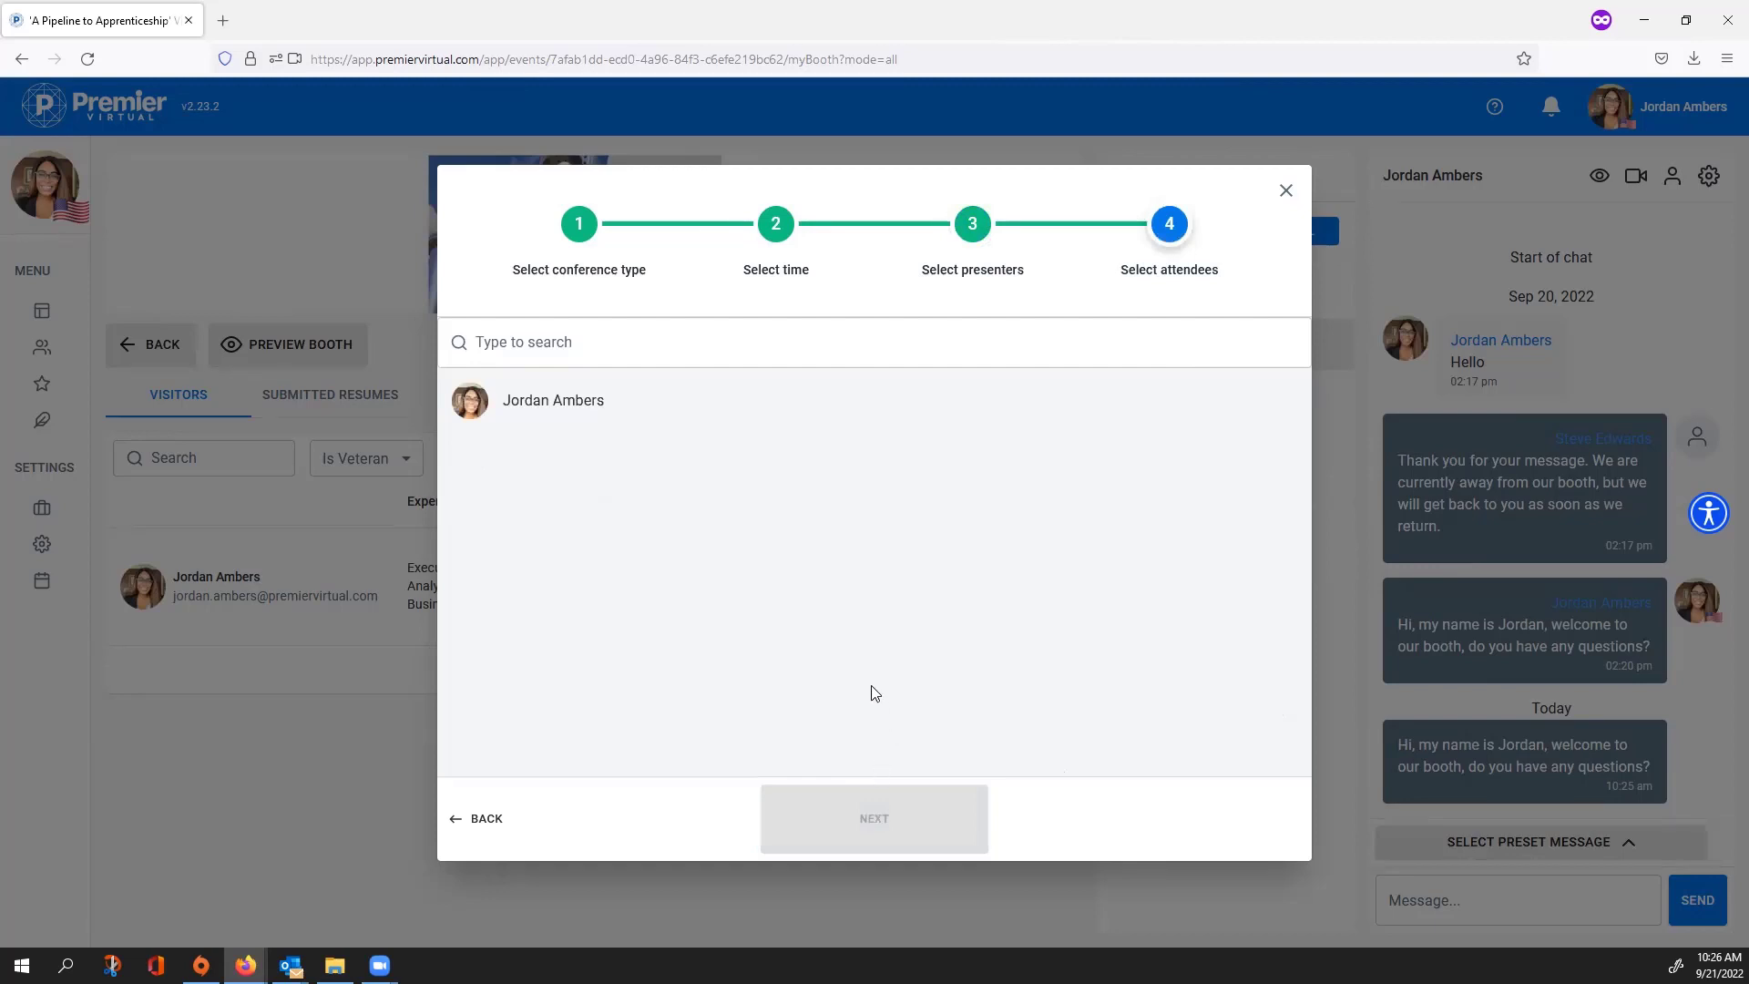
click(551, 401)
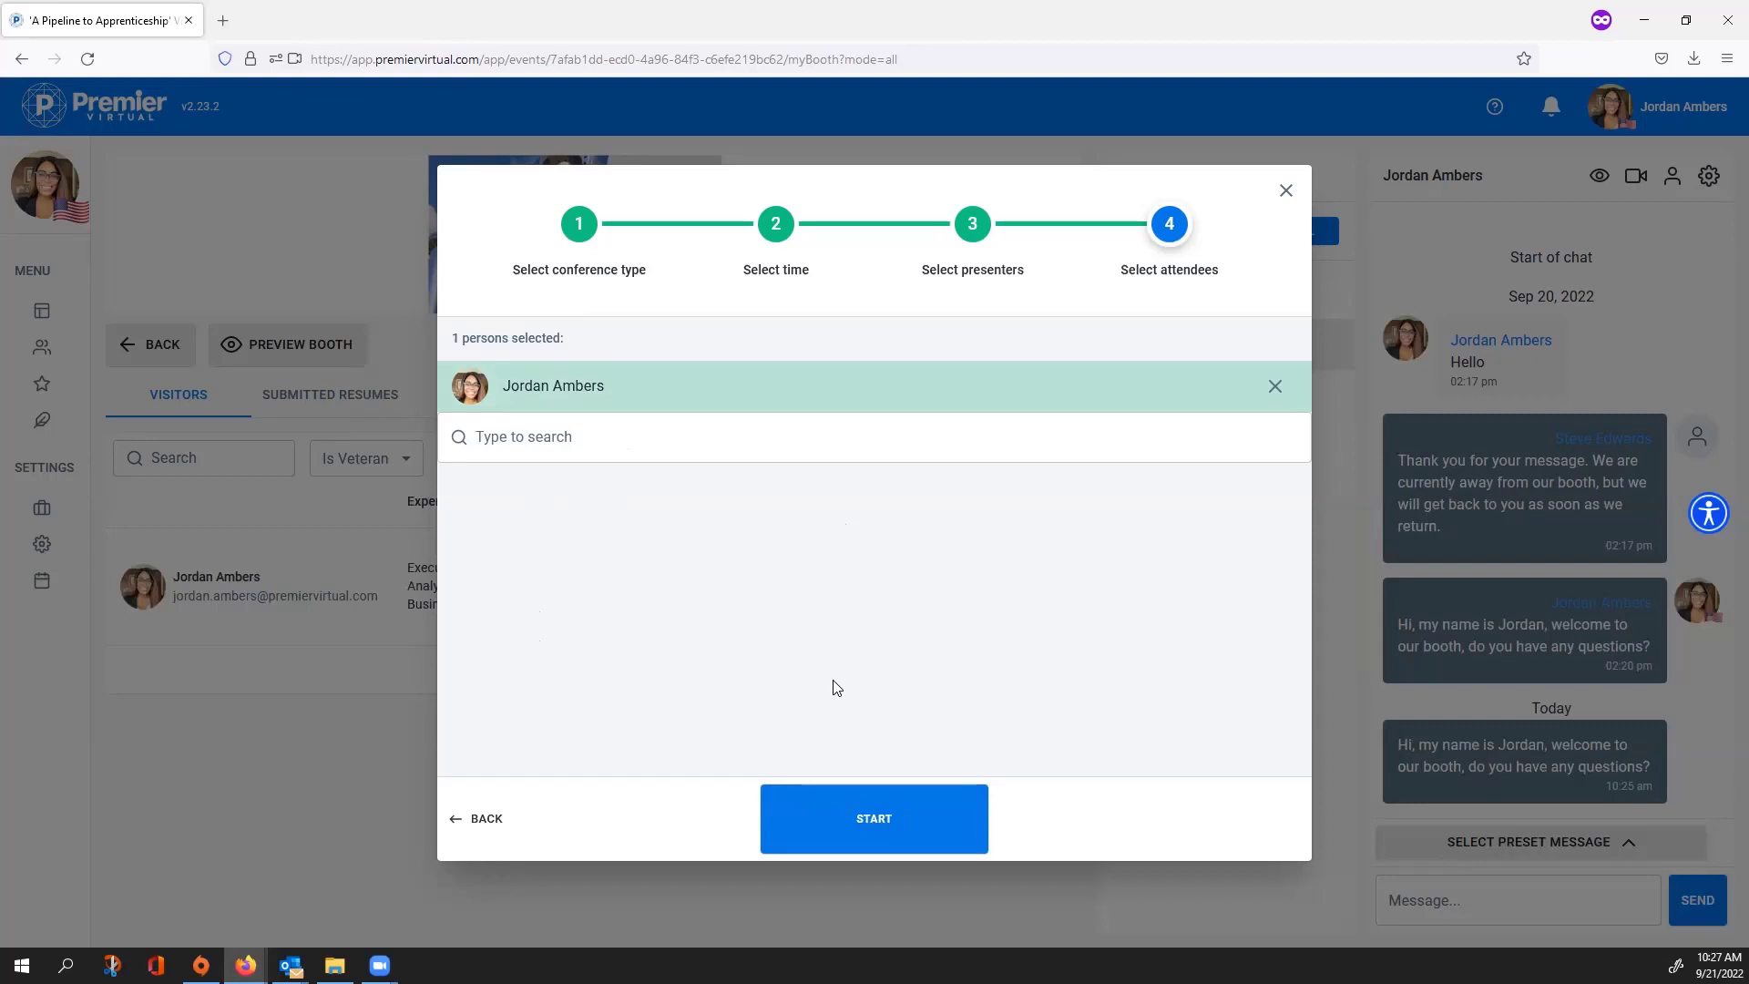
click(964, 832)
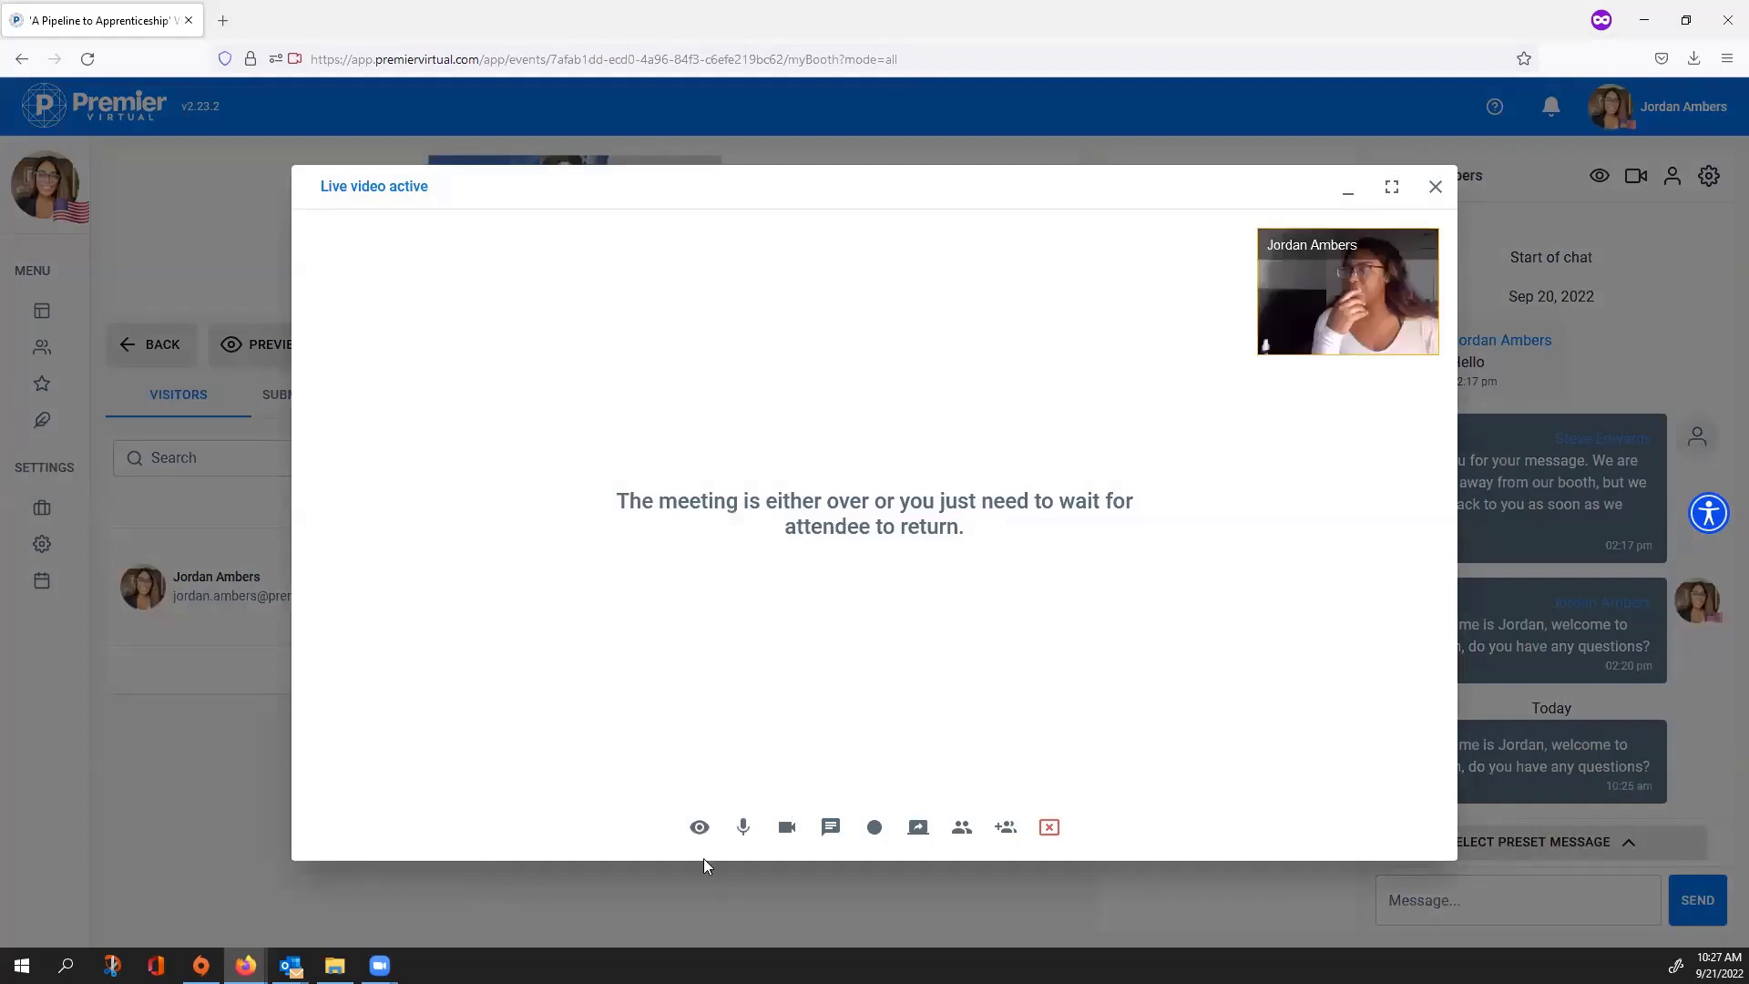
Step: Turn off the camera in the call and send the chat message "Welcome"
click(785, 829)
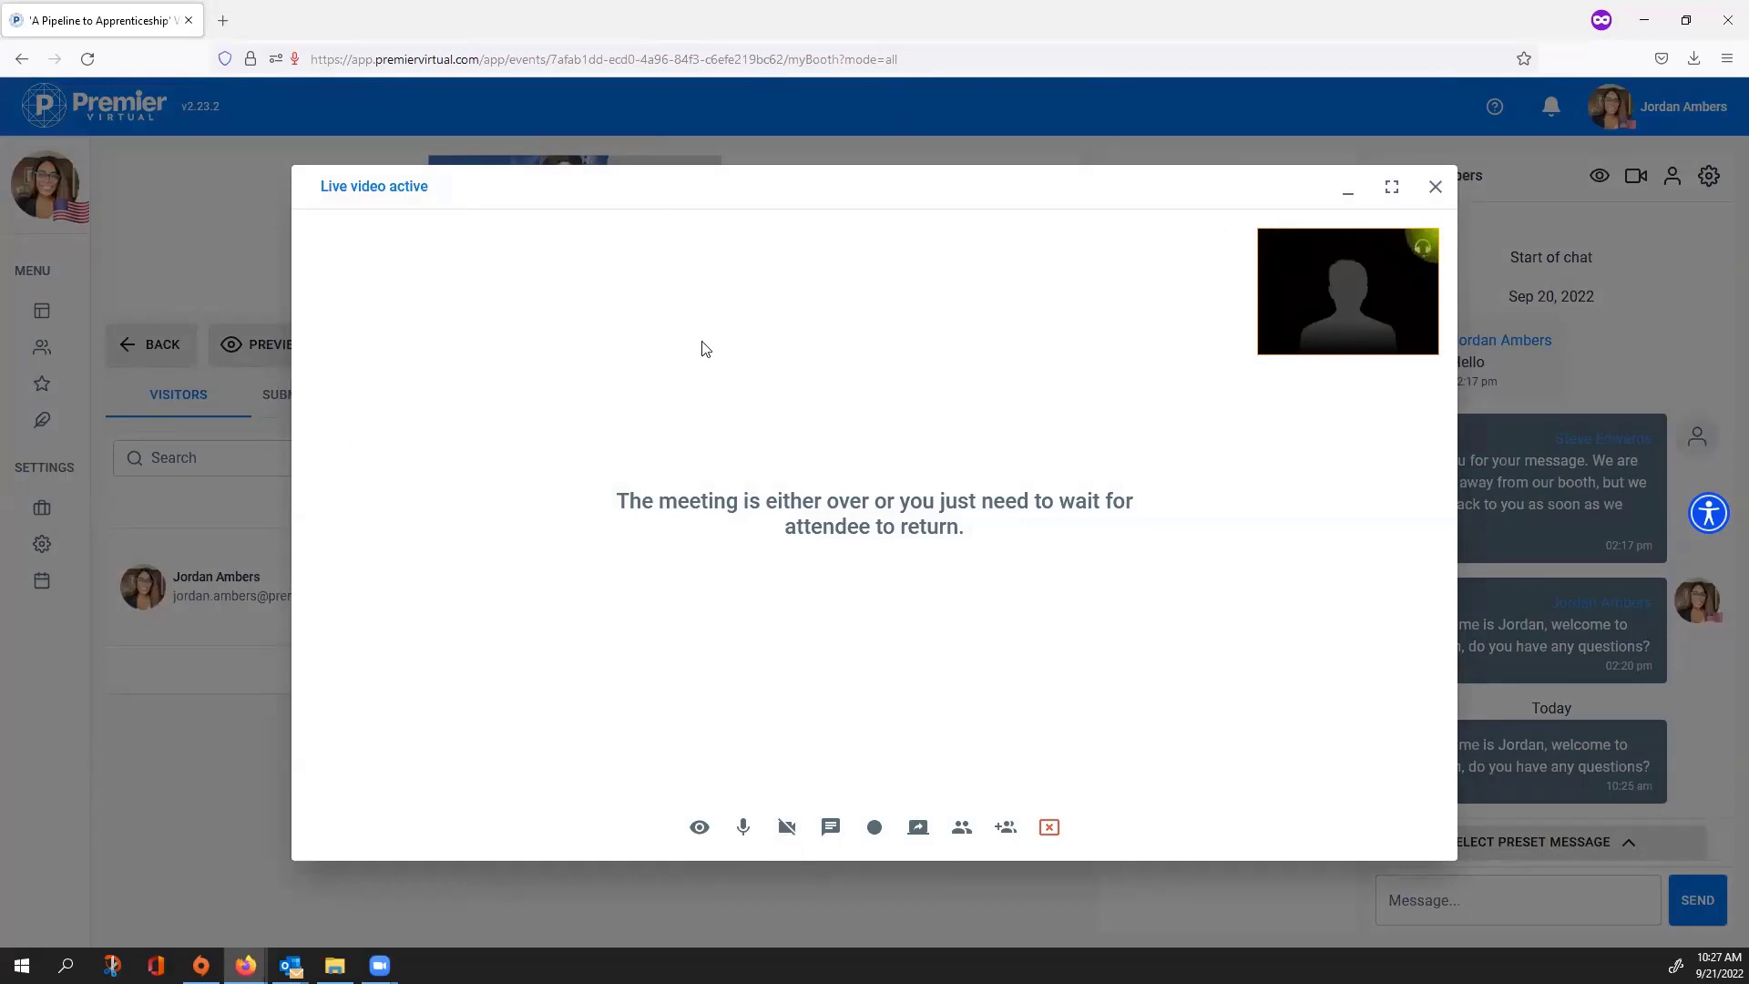
click(830, 826)
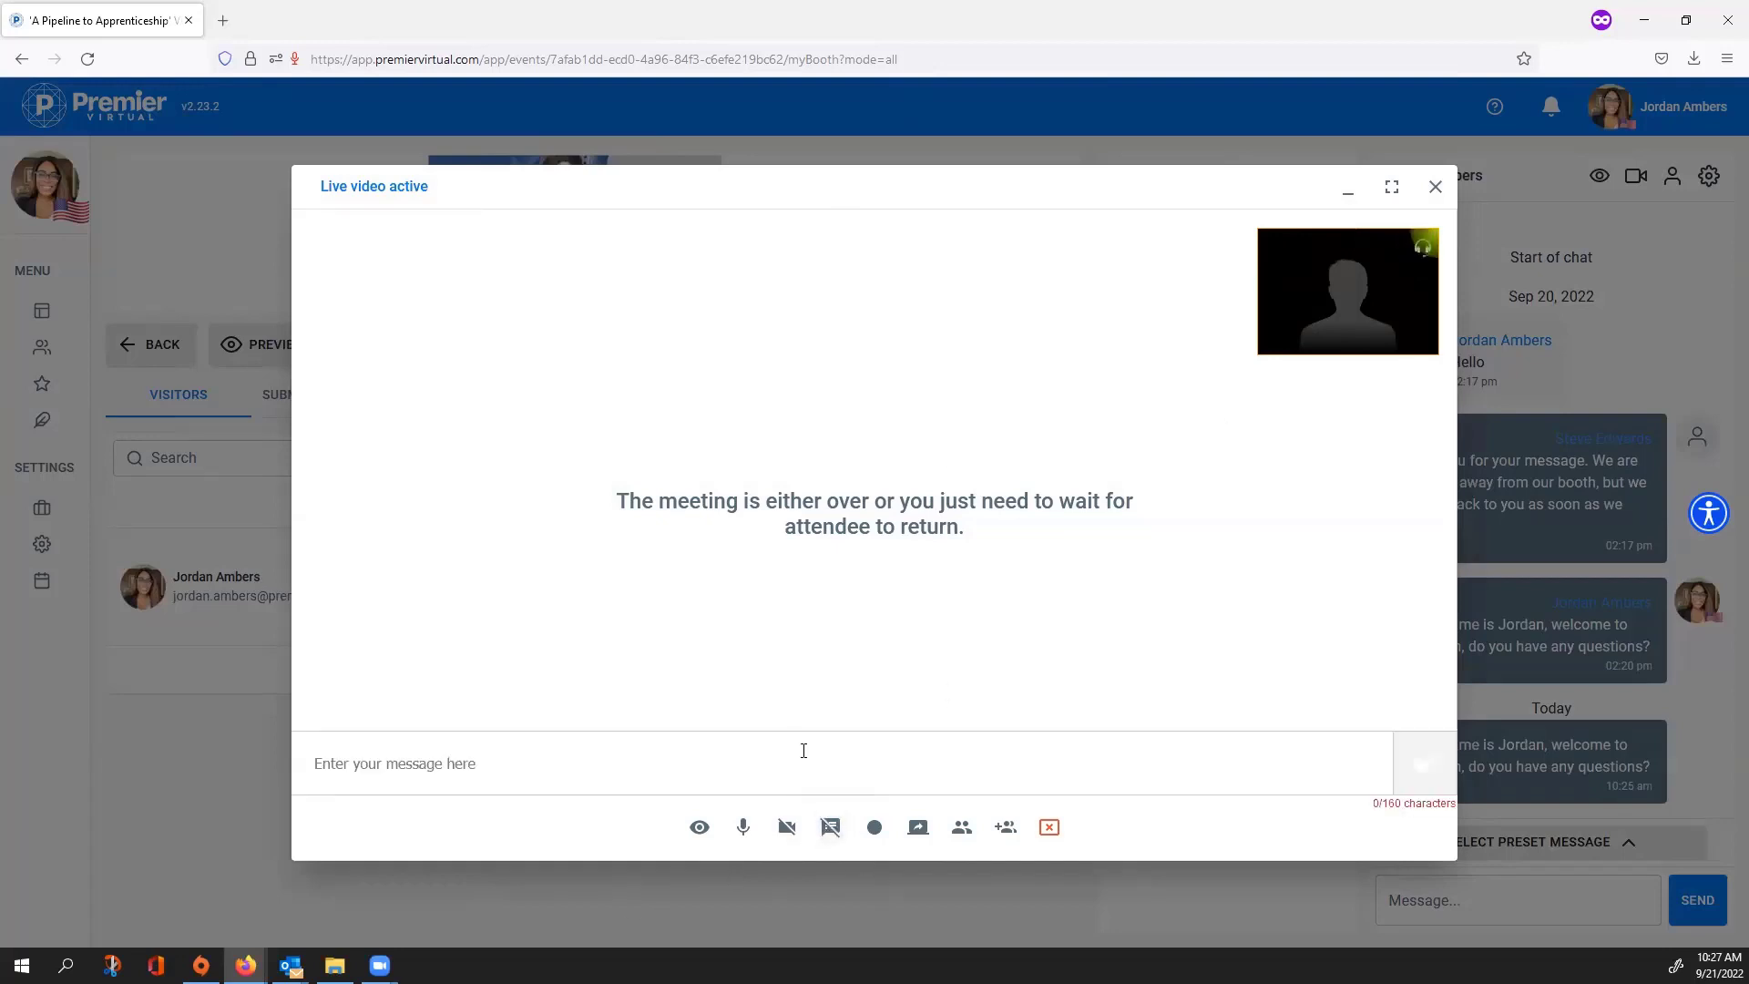
text(We)
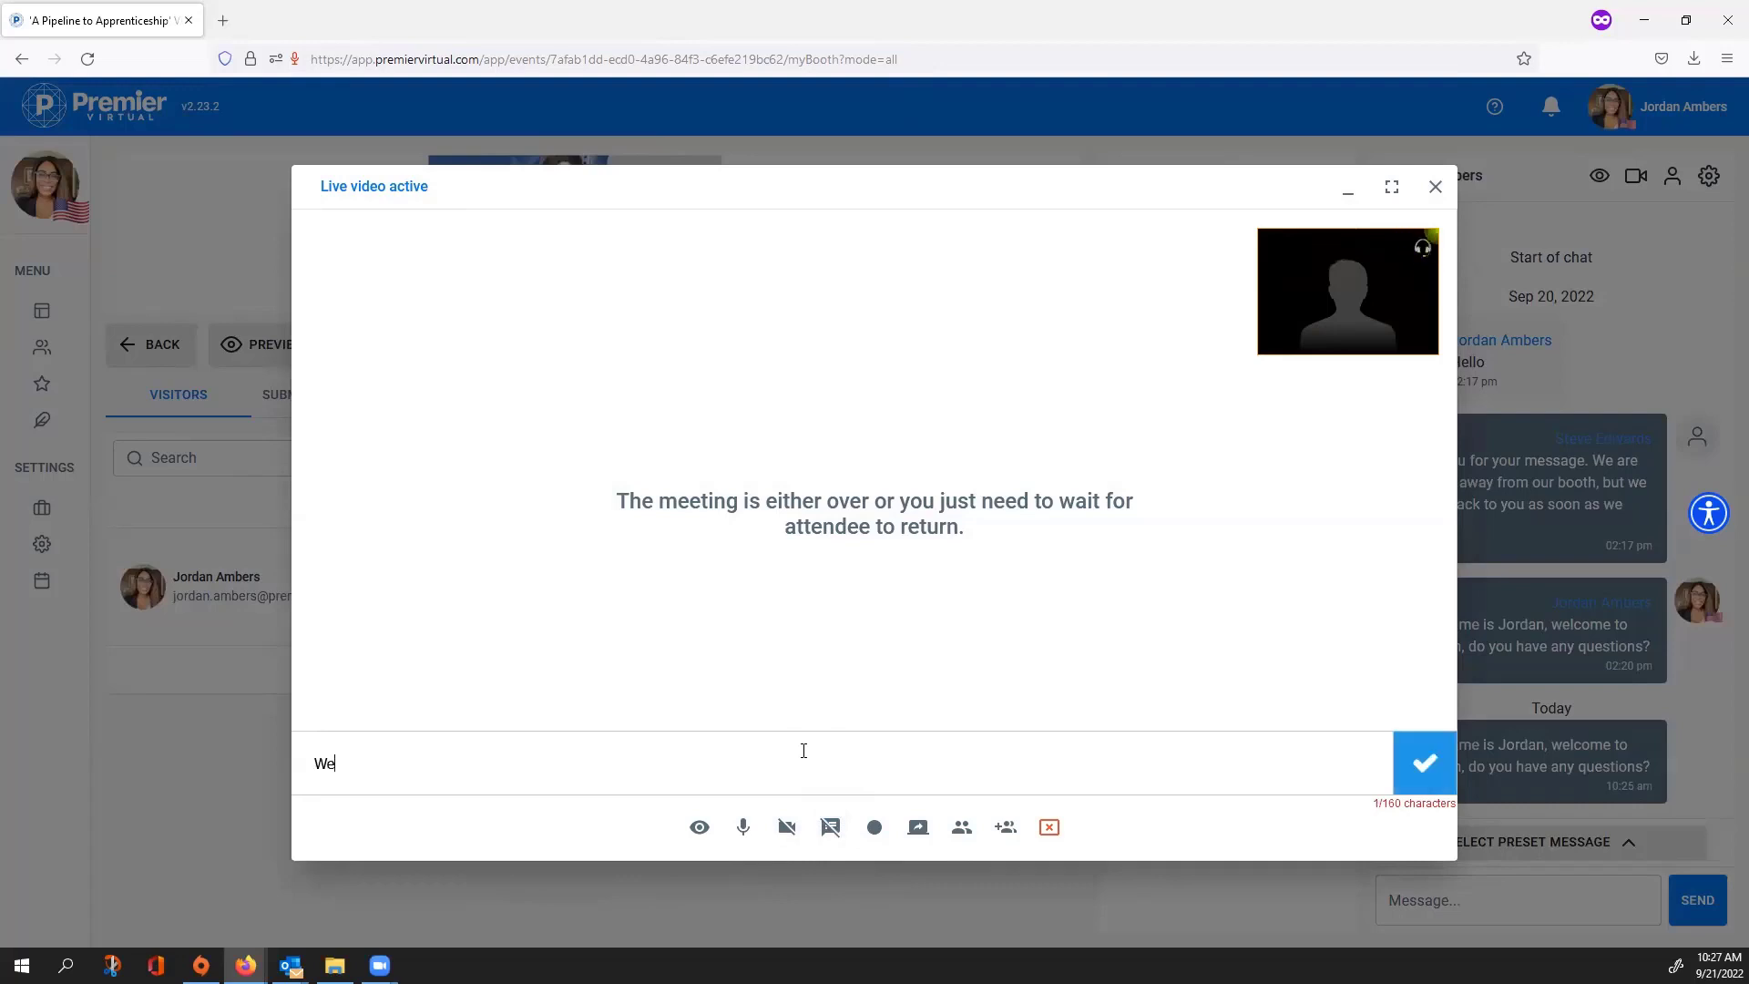
text(lcome)
click(1422, 768)
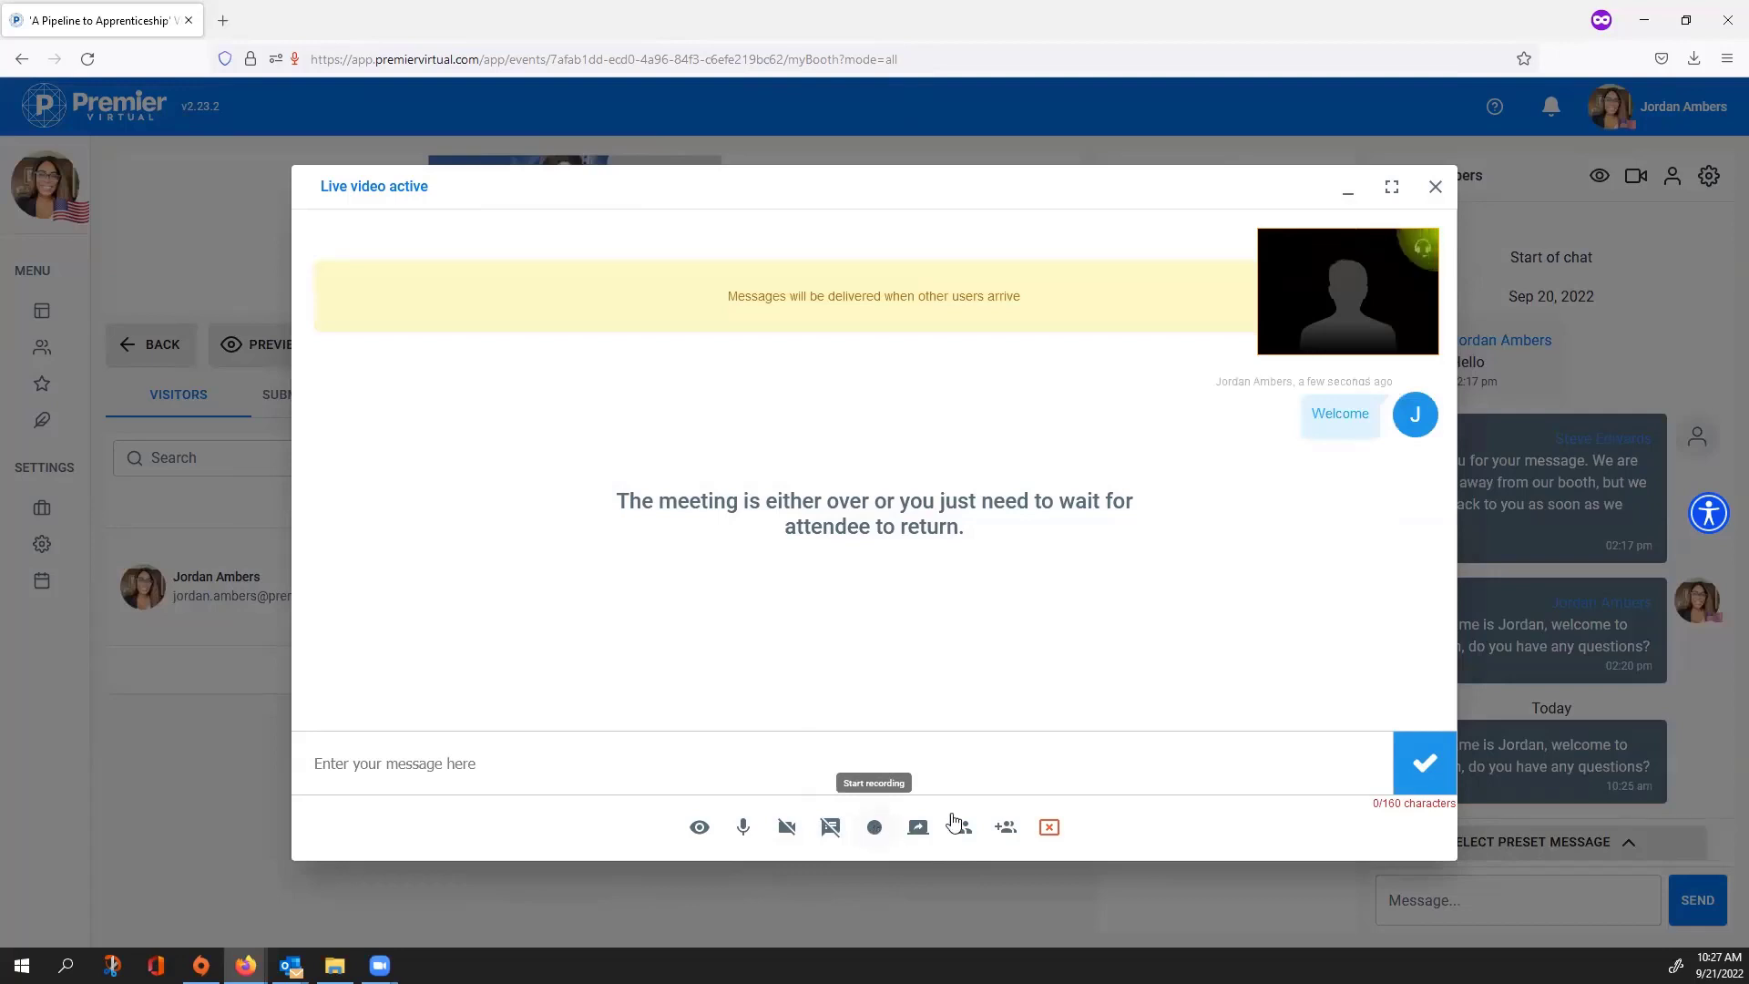
Step: Share Screen 1 in the group call and allow the site to see it
click(918, 829)
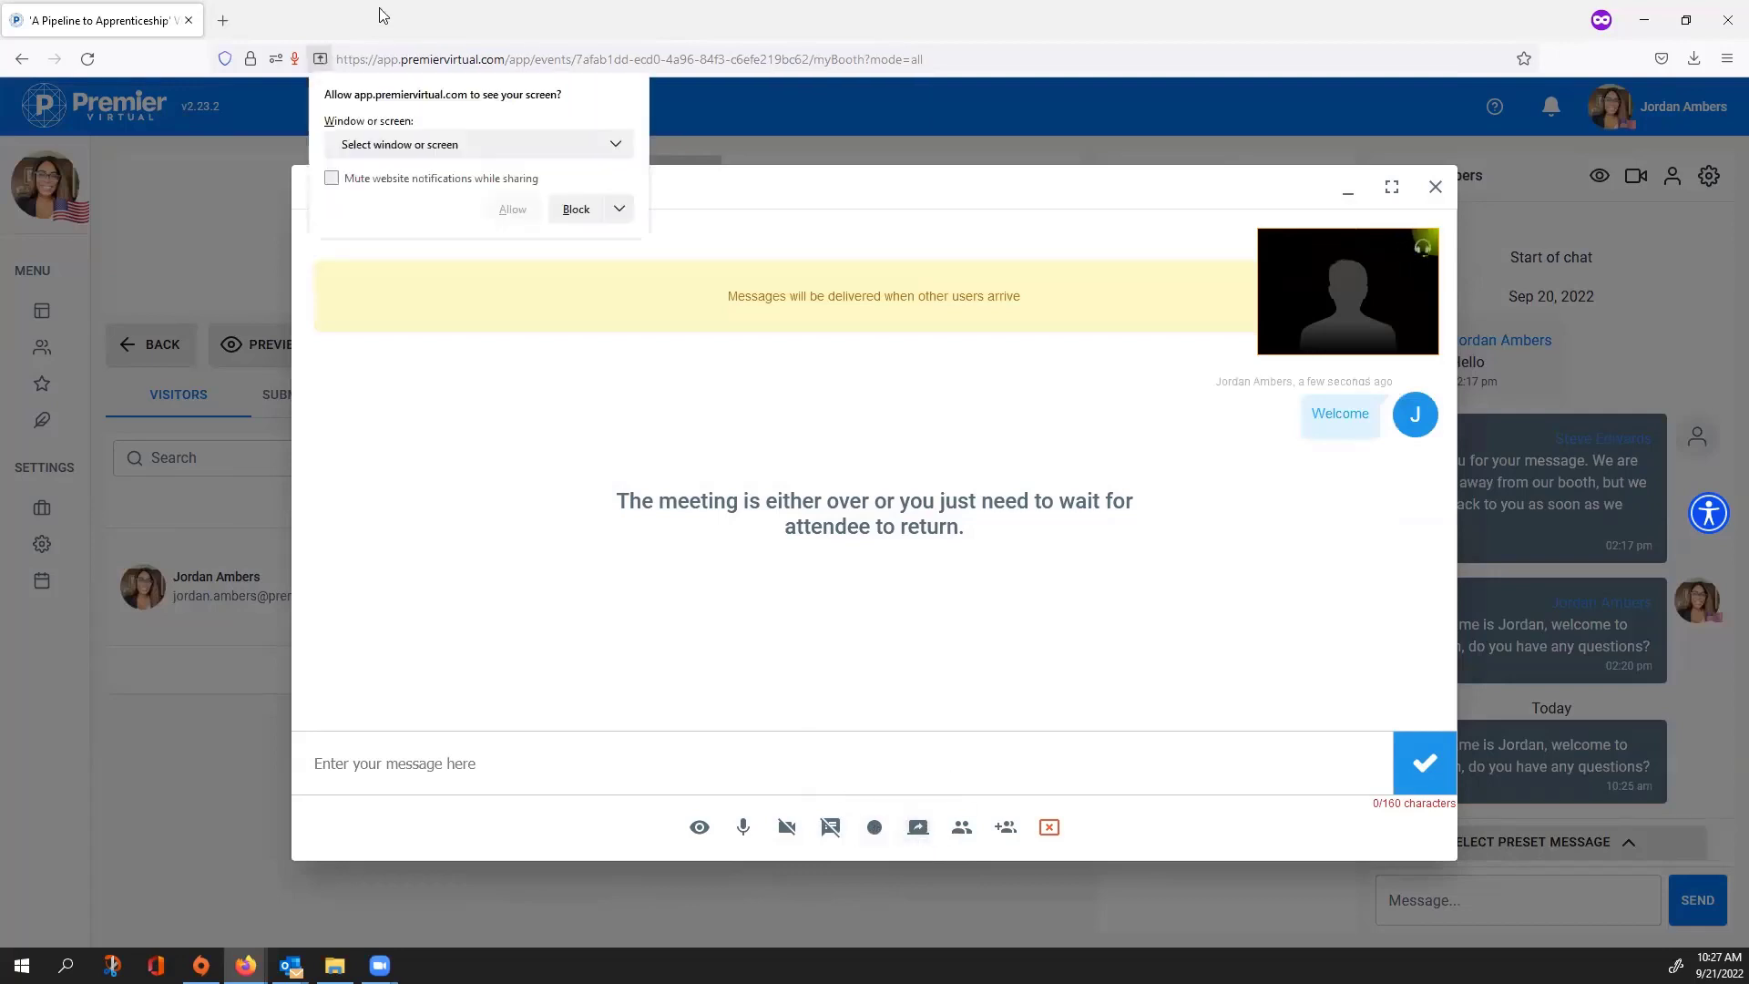
click(542, 146)
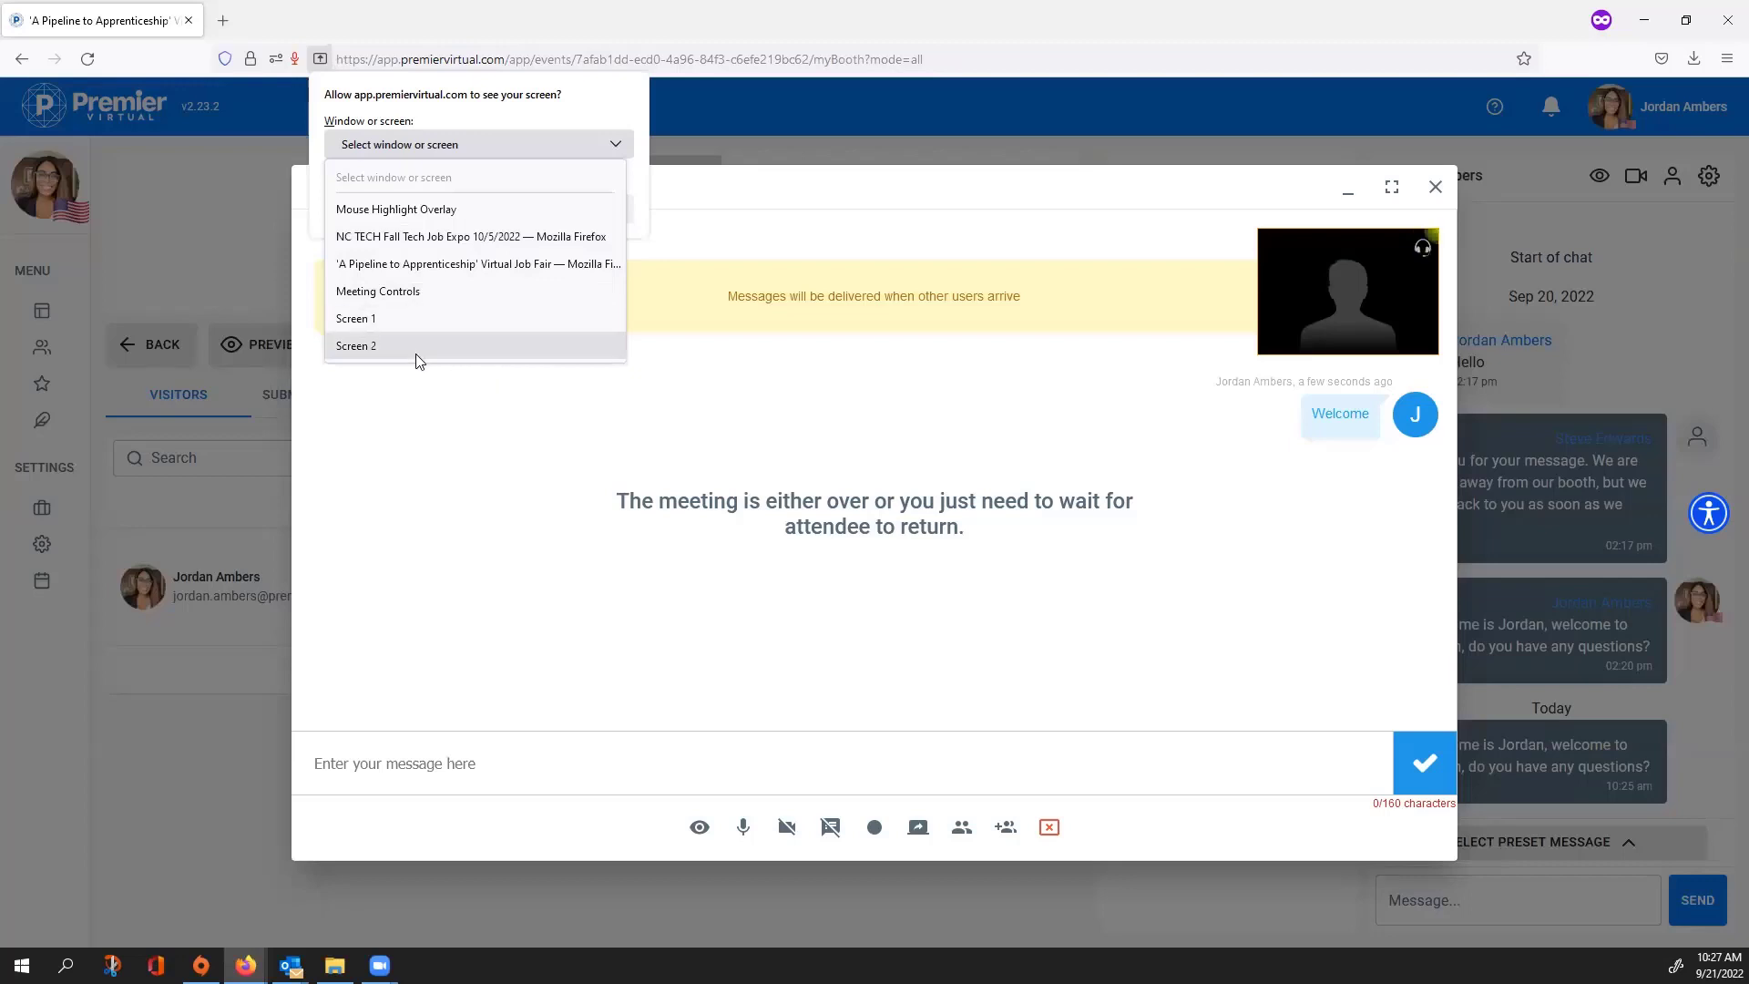
click(429, 320)
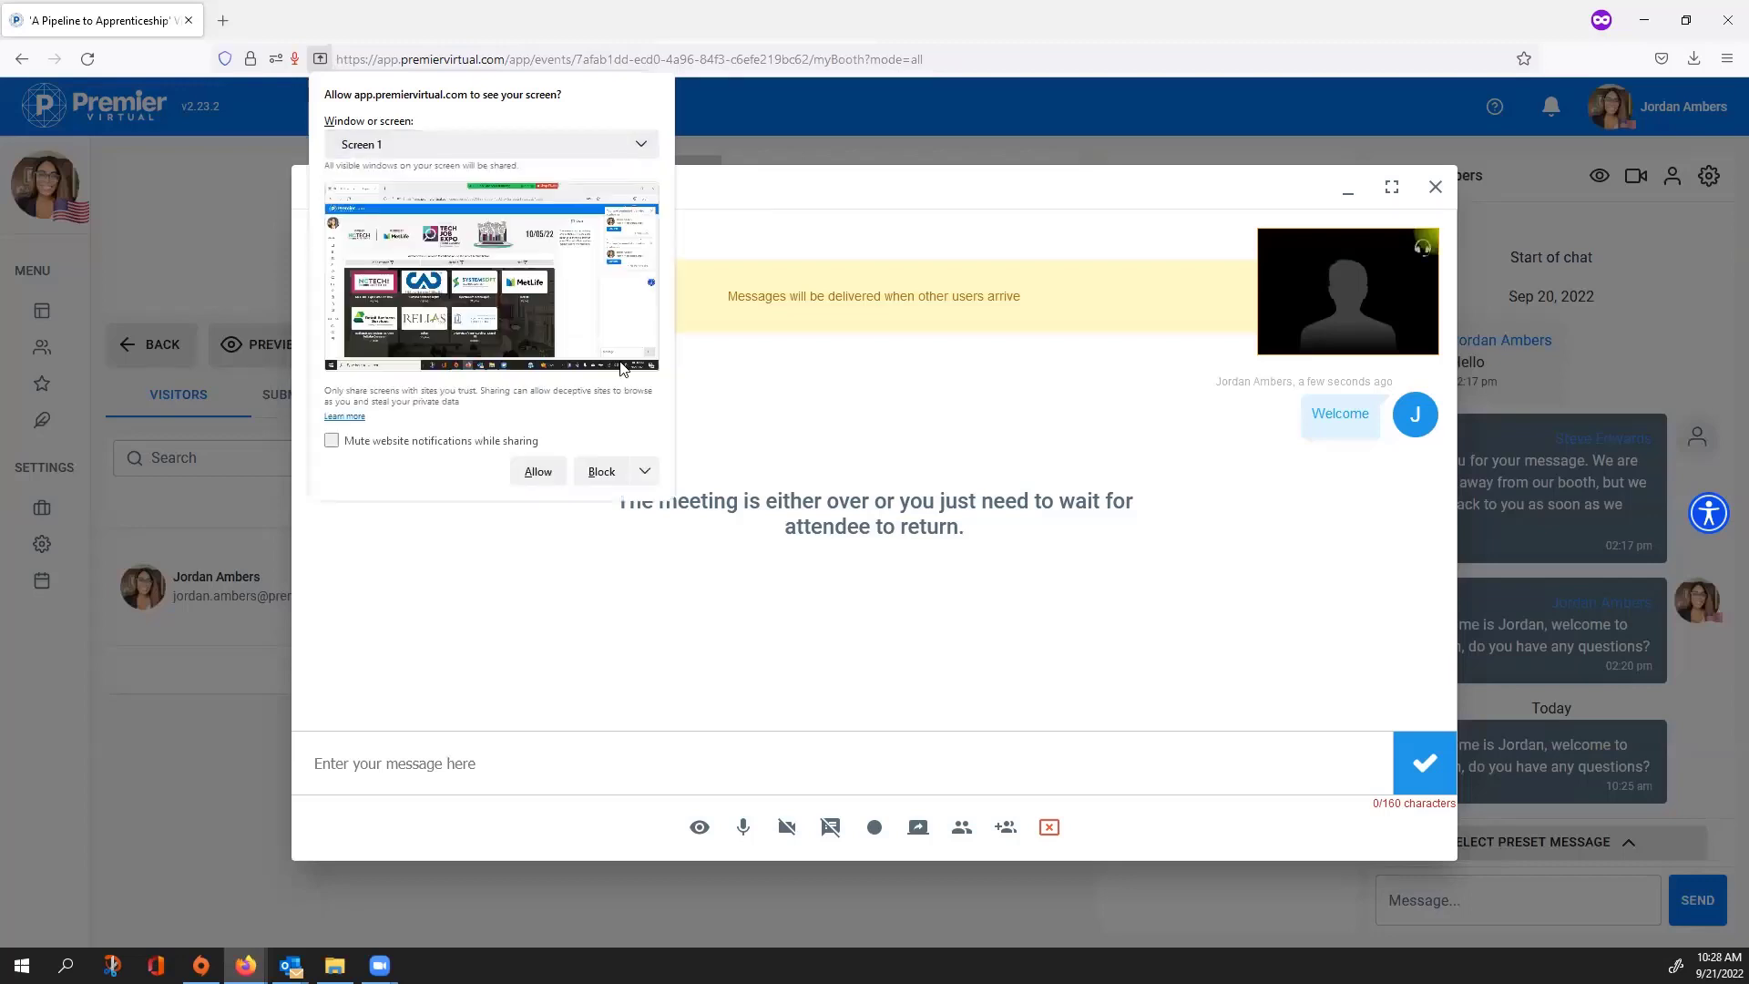
click(537, 471)
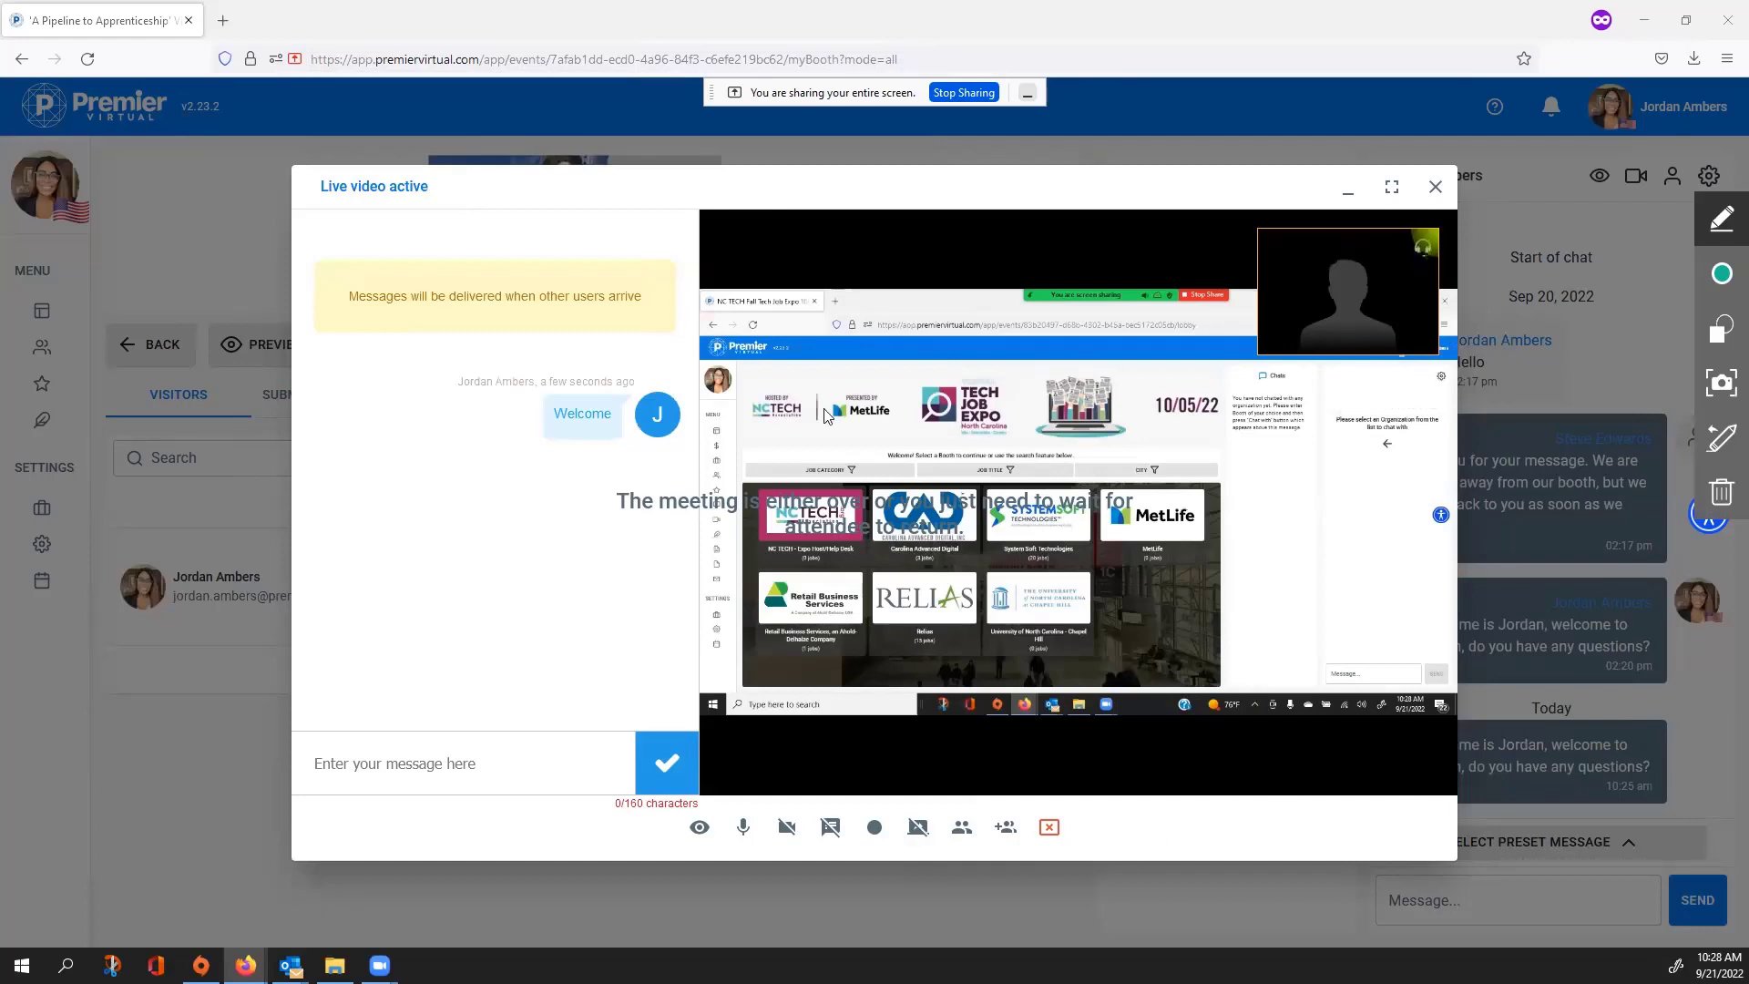
Step: Check the call's participants list and the presenters and attendees available to invite, without inviting anyone
click(961, 831)
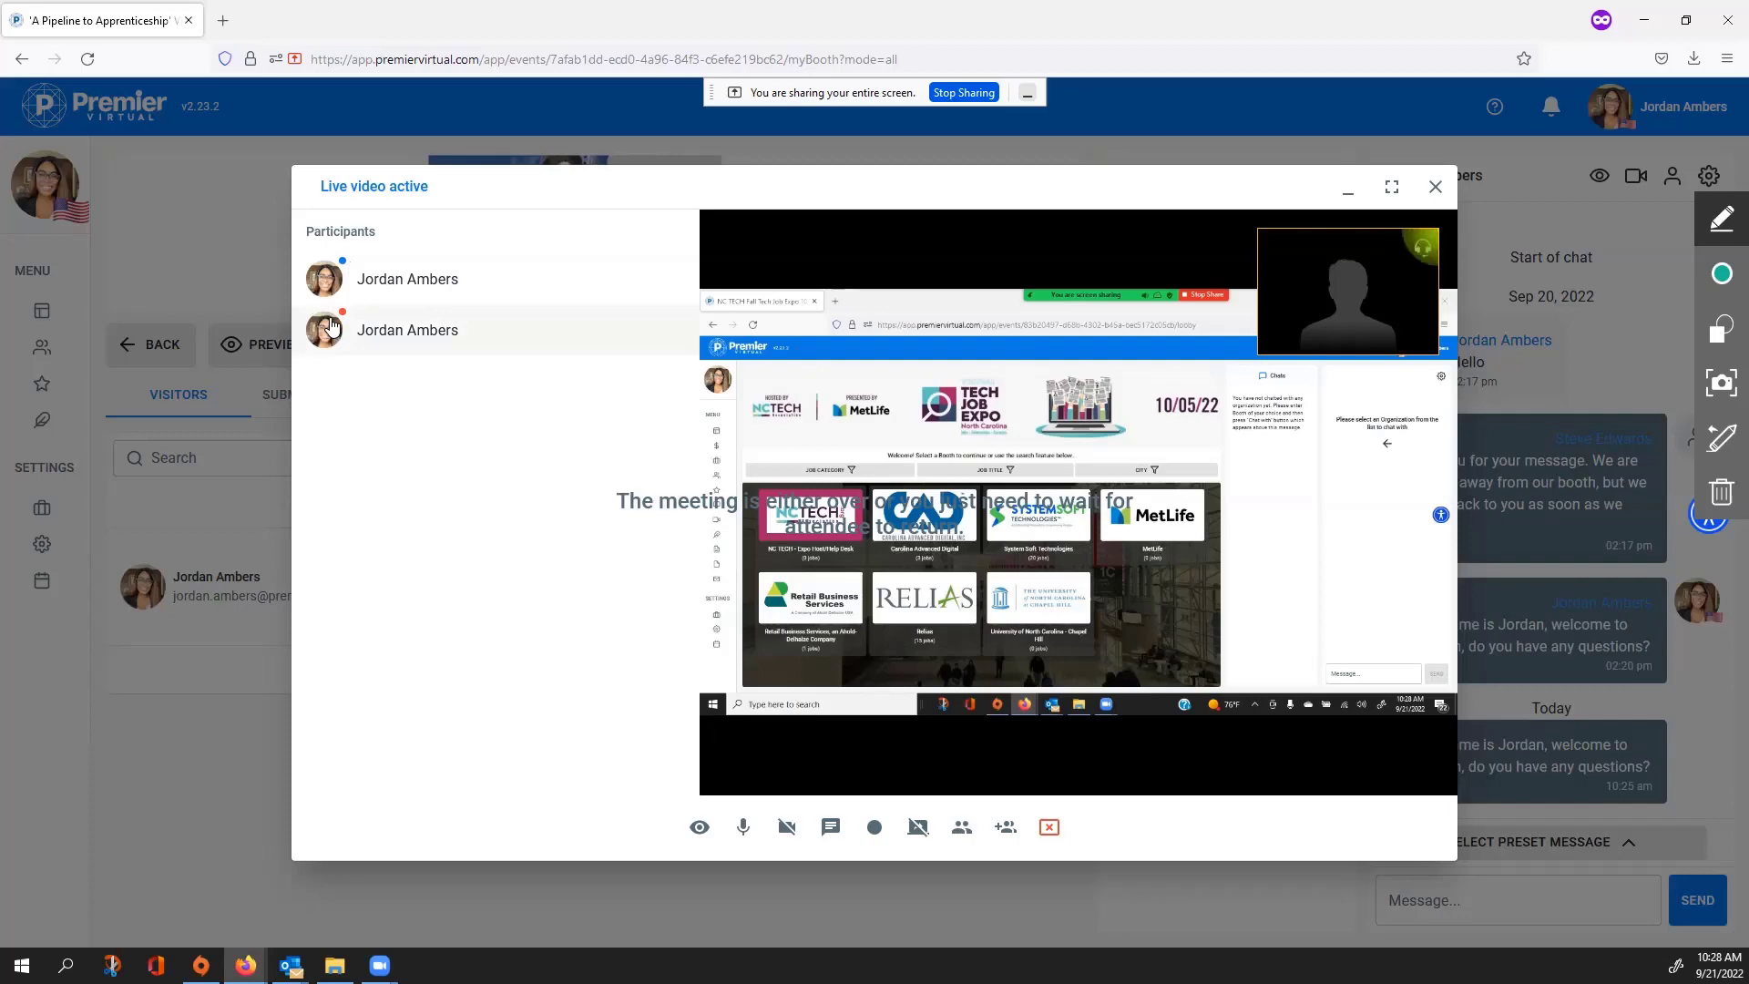
click(1005, 826)
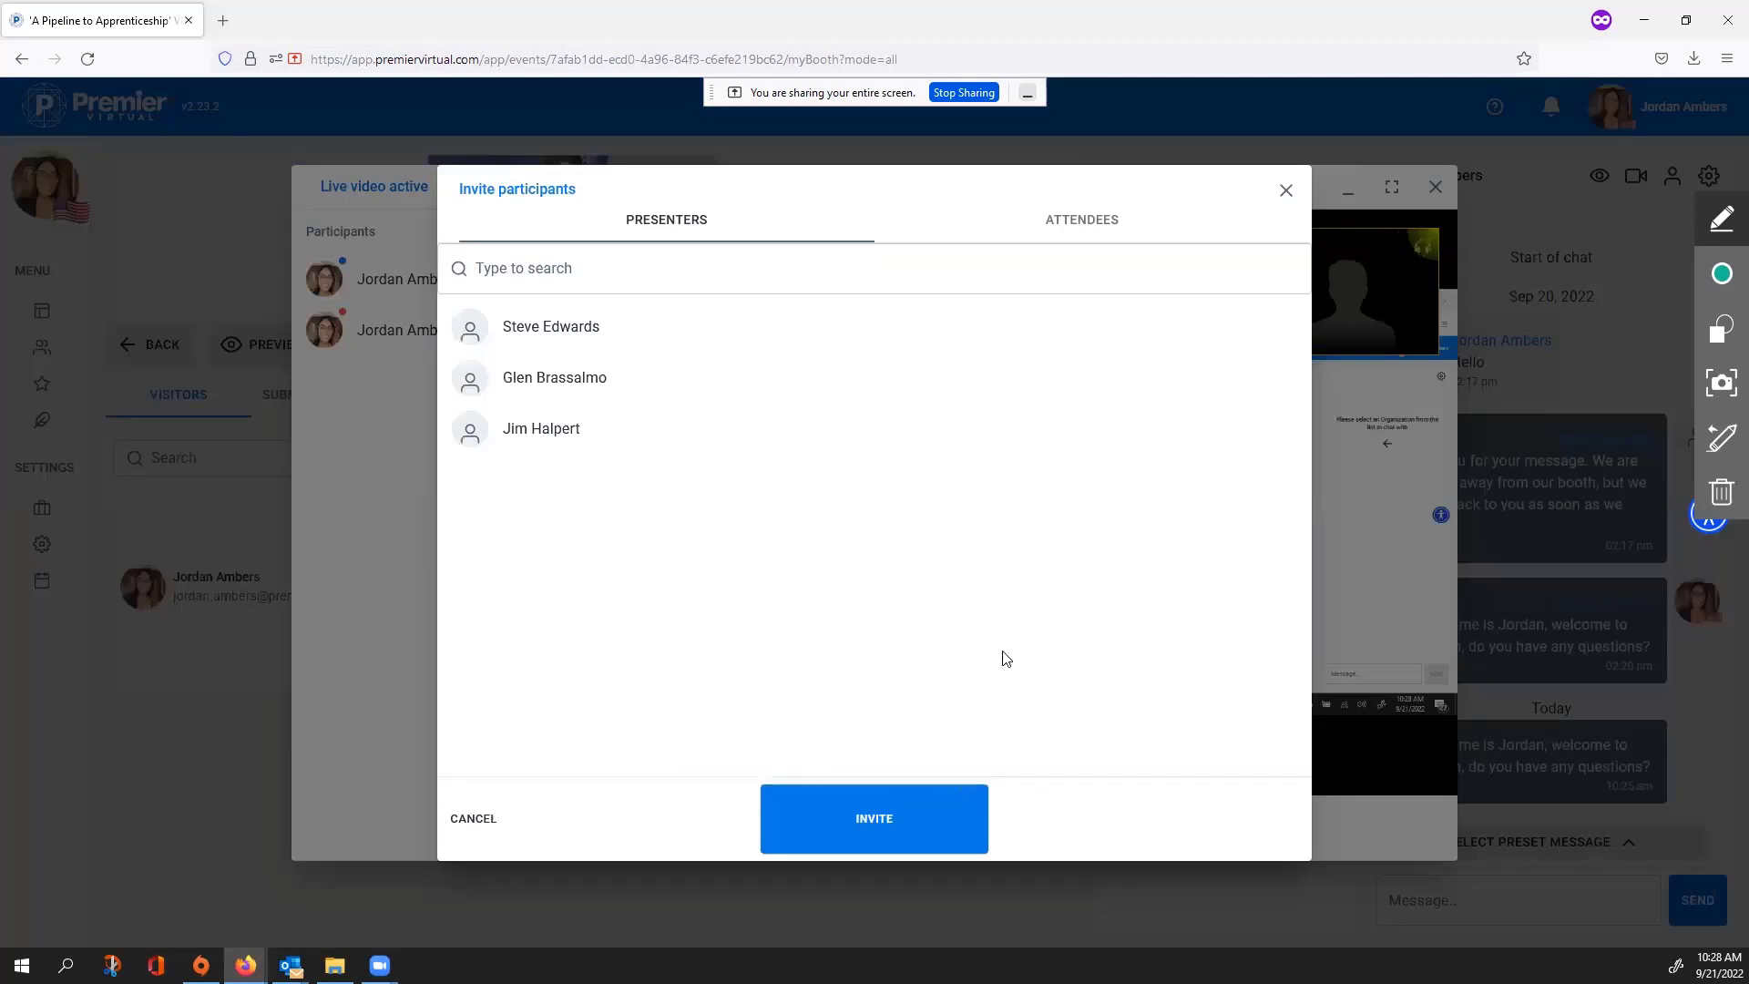
click(1100, 220)
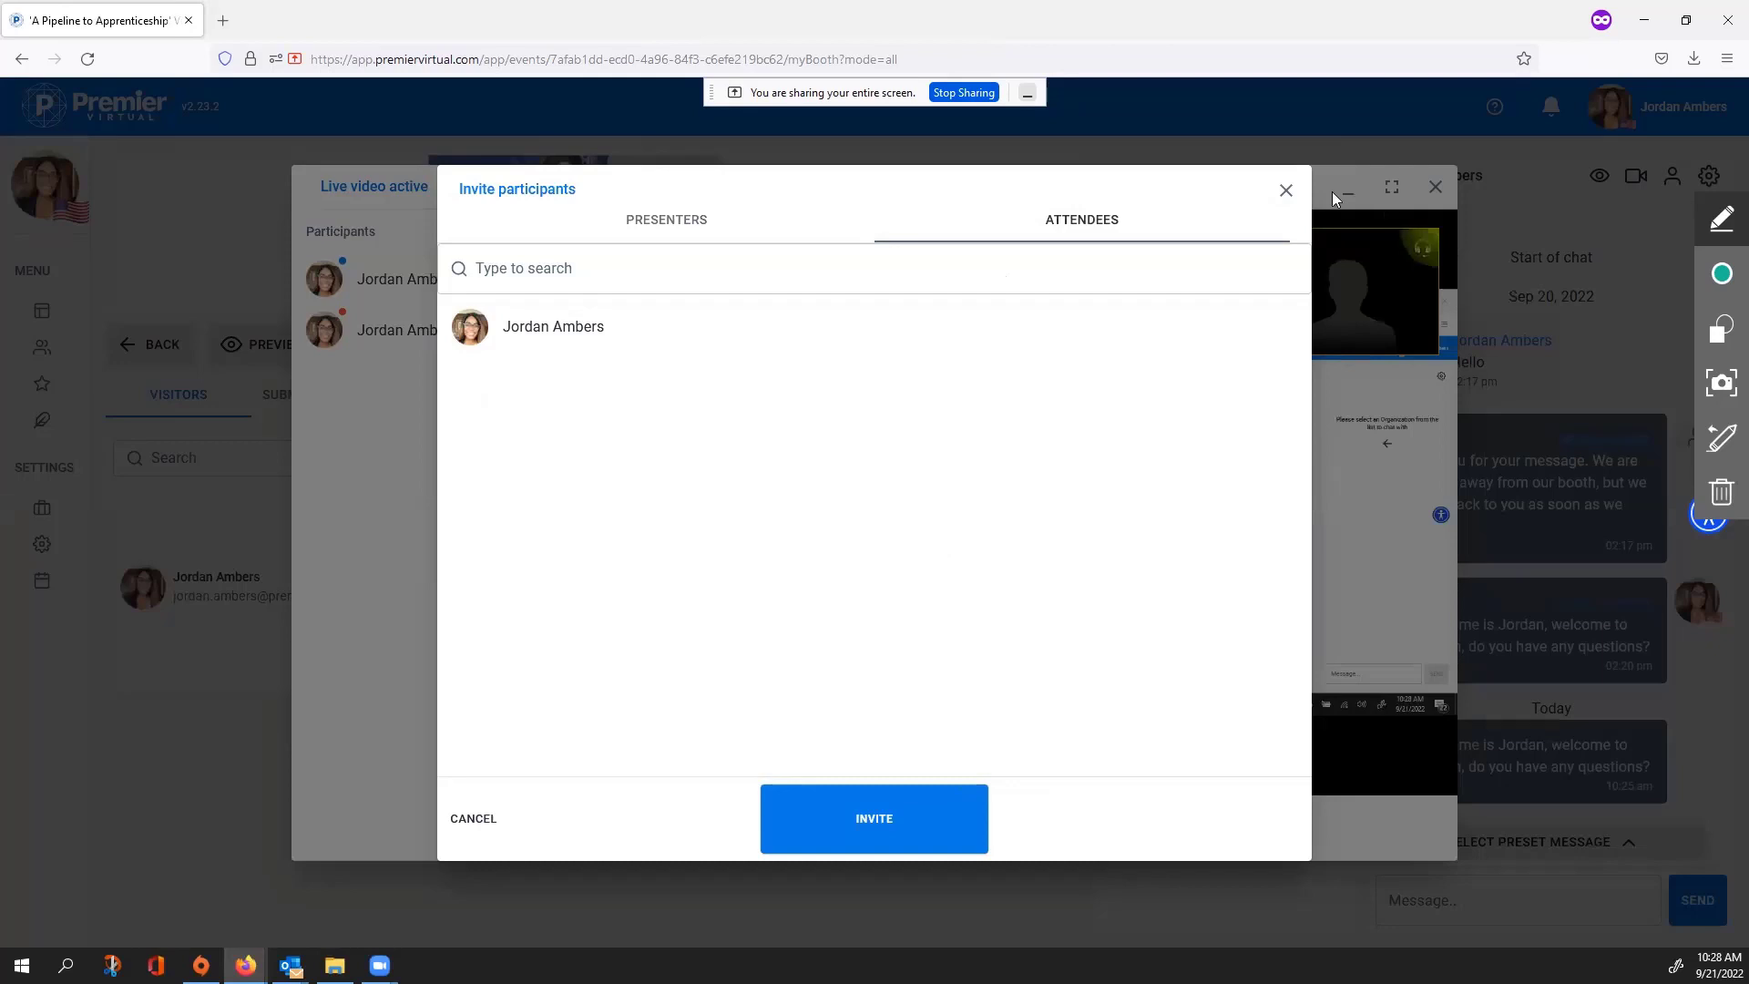
click(1284, 194)
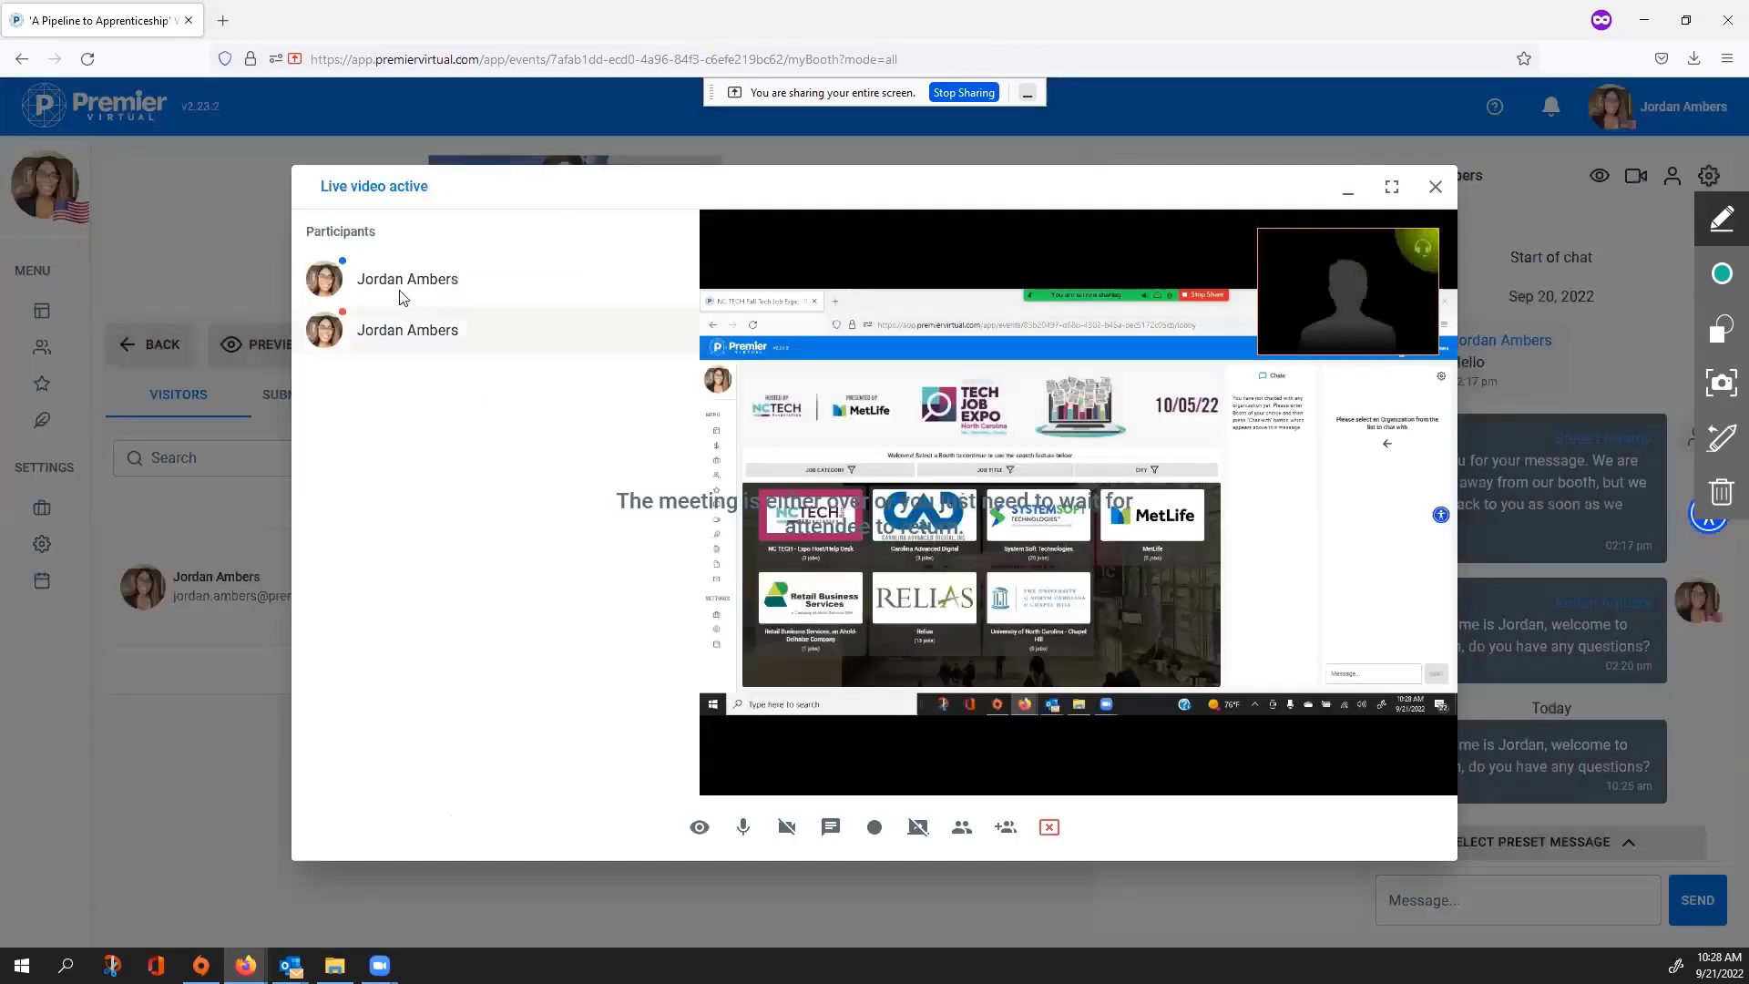
Step: Invite the listed attendee to the ongoing group call and close the invitation dialog
click(367, 328)
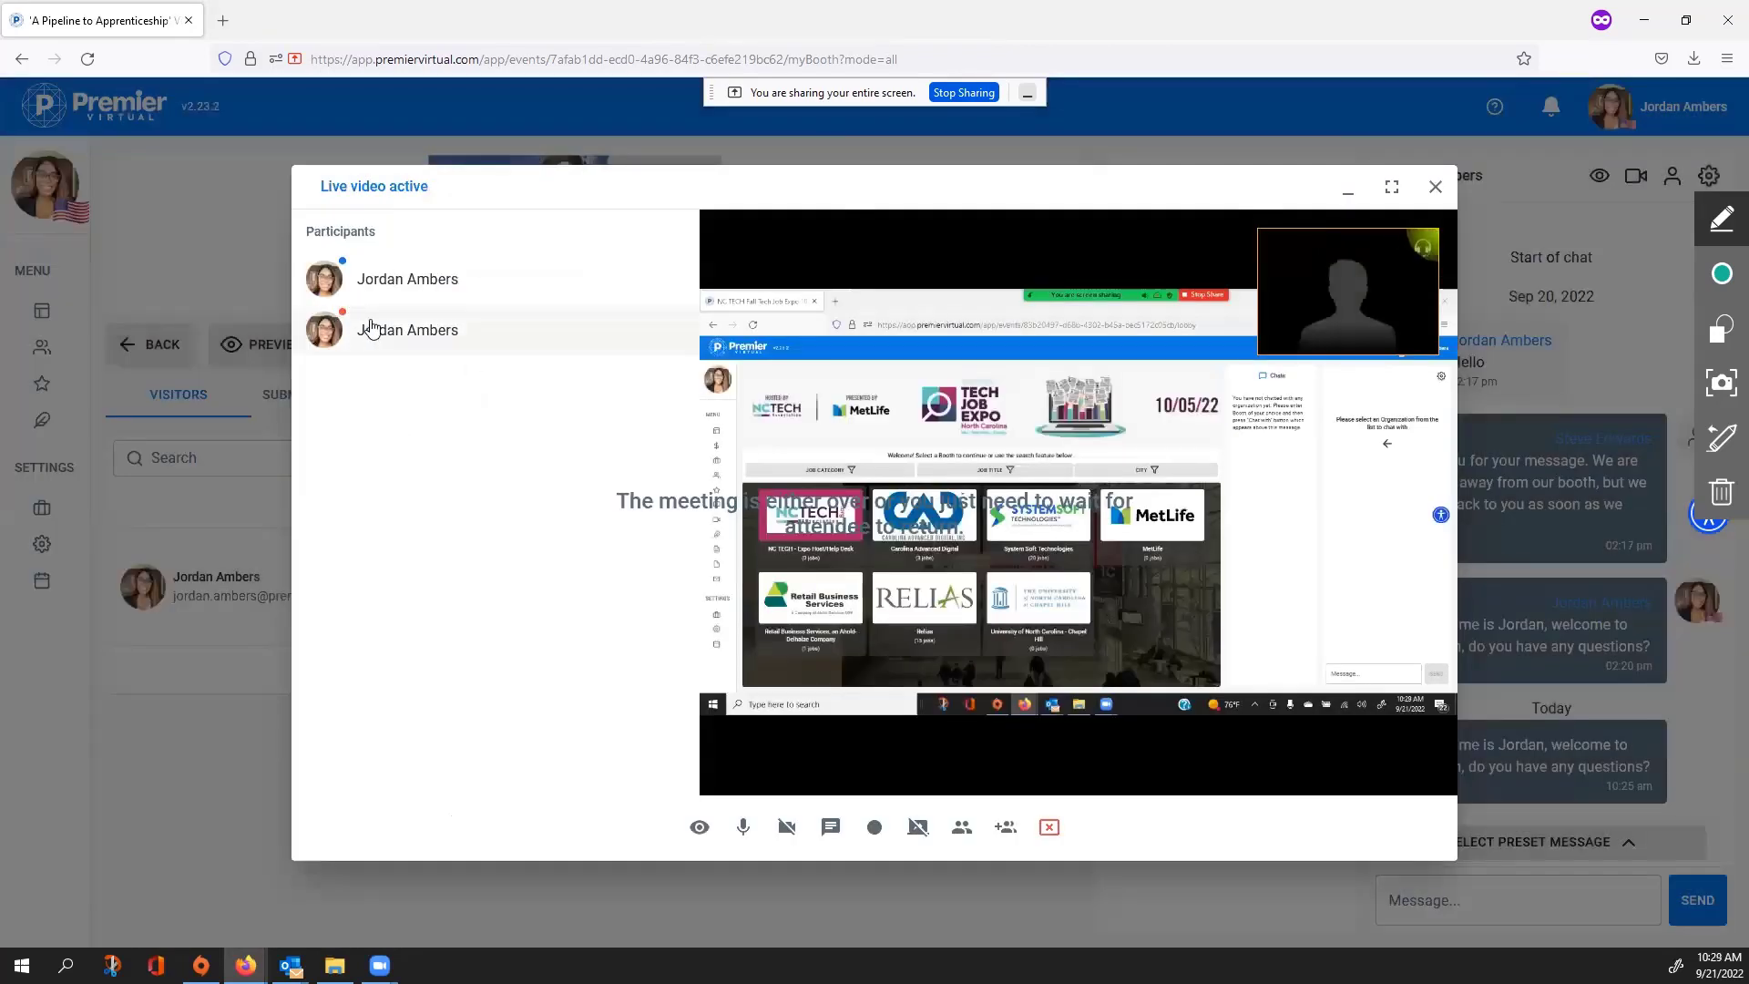
click(1004, 829)
click(1117, 224)
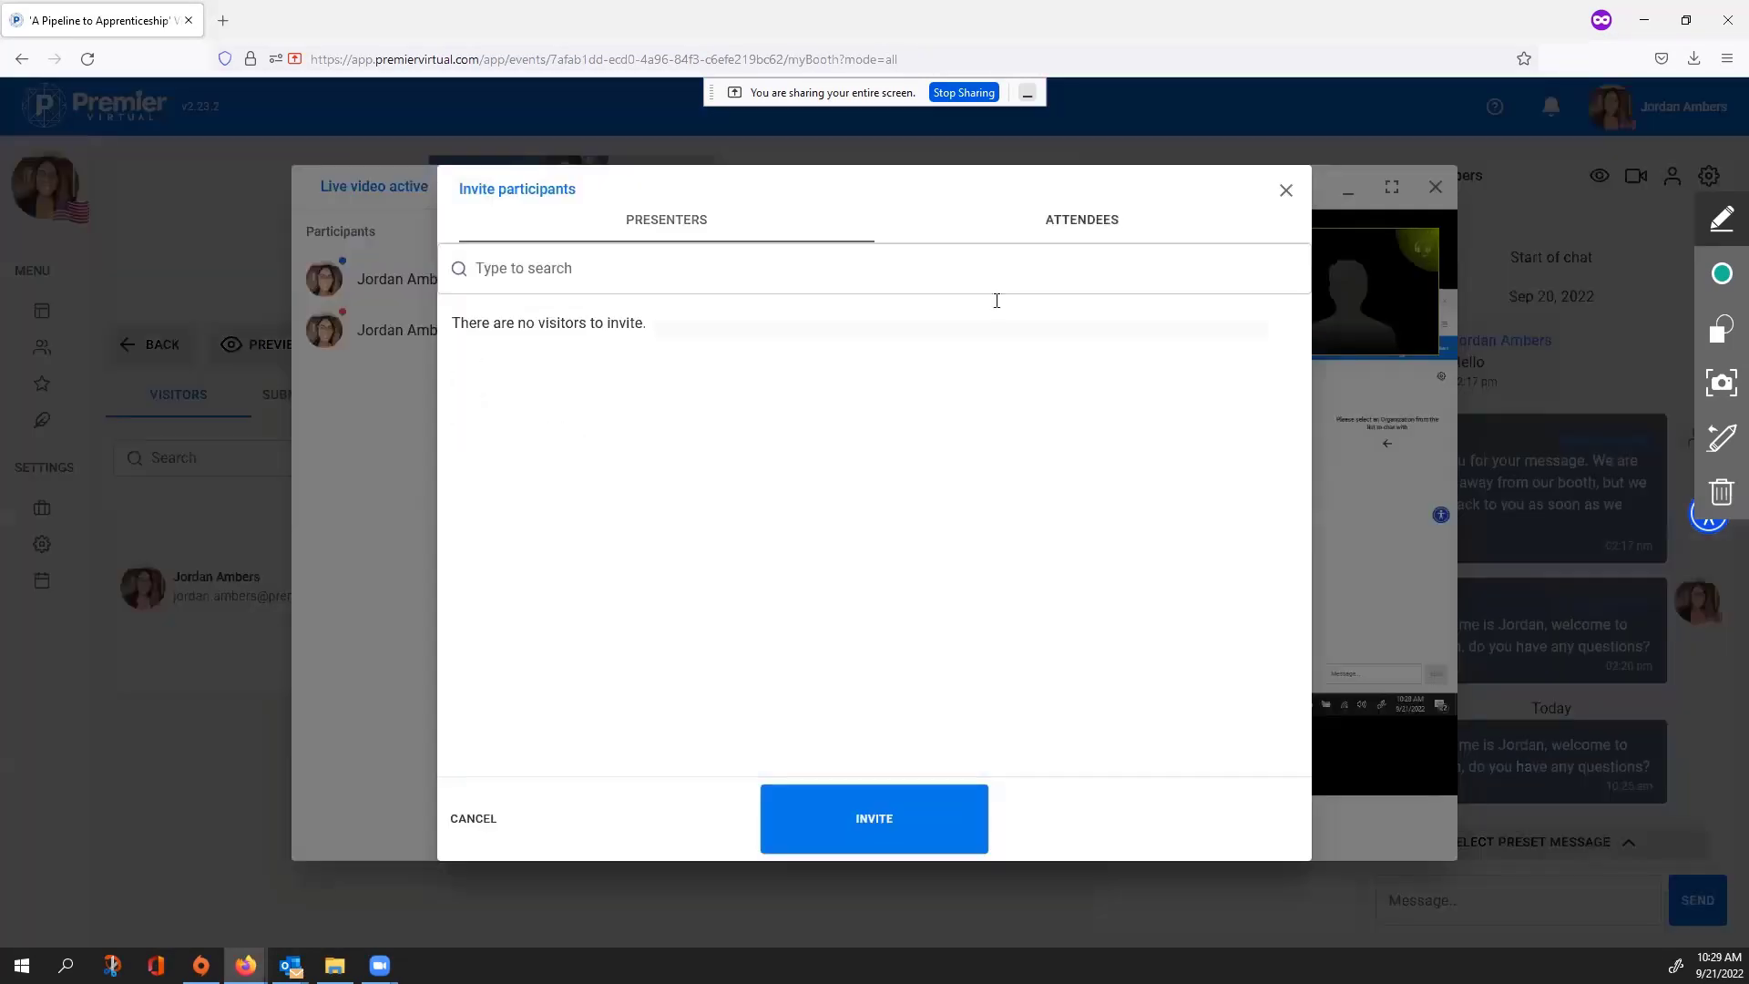
click(582, 347)
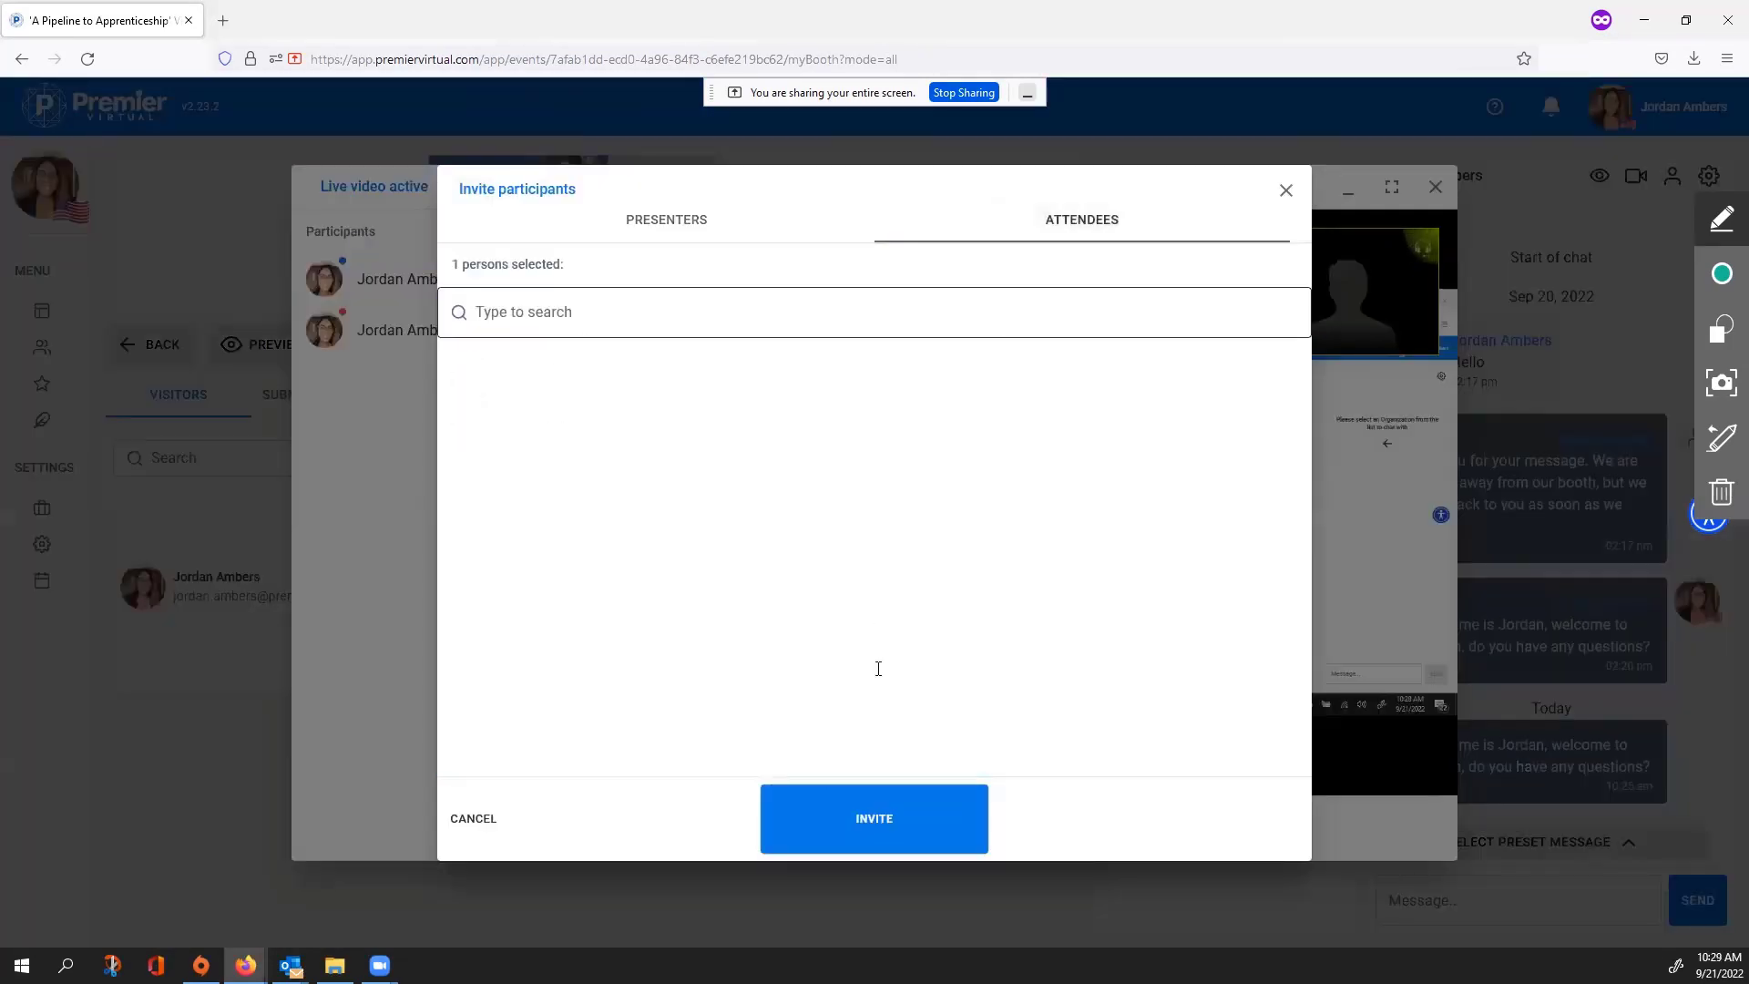
click(910, 831)
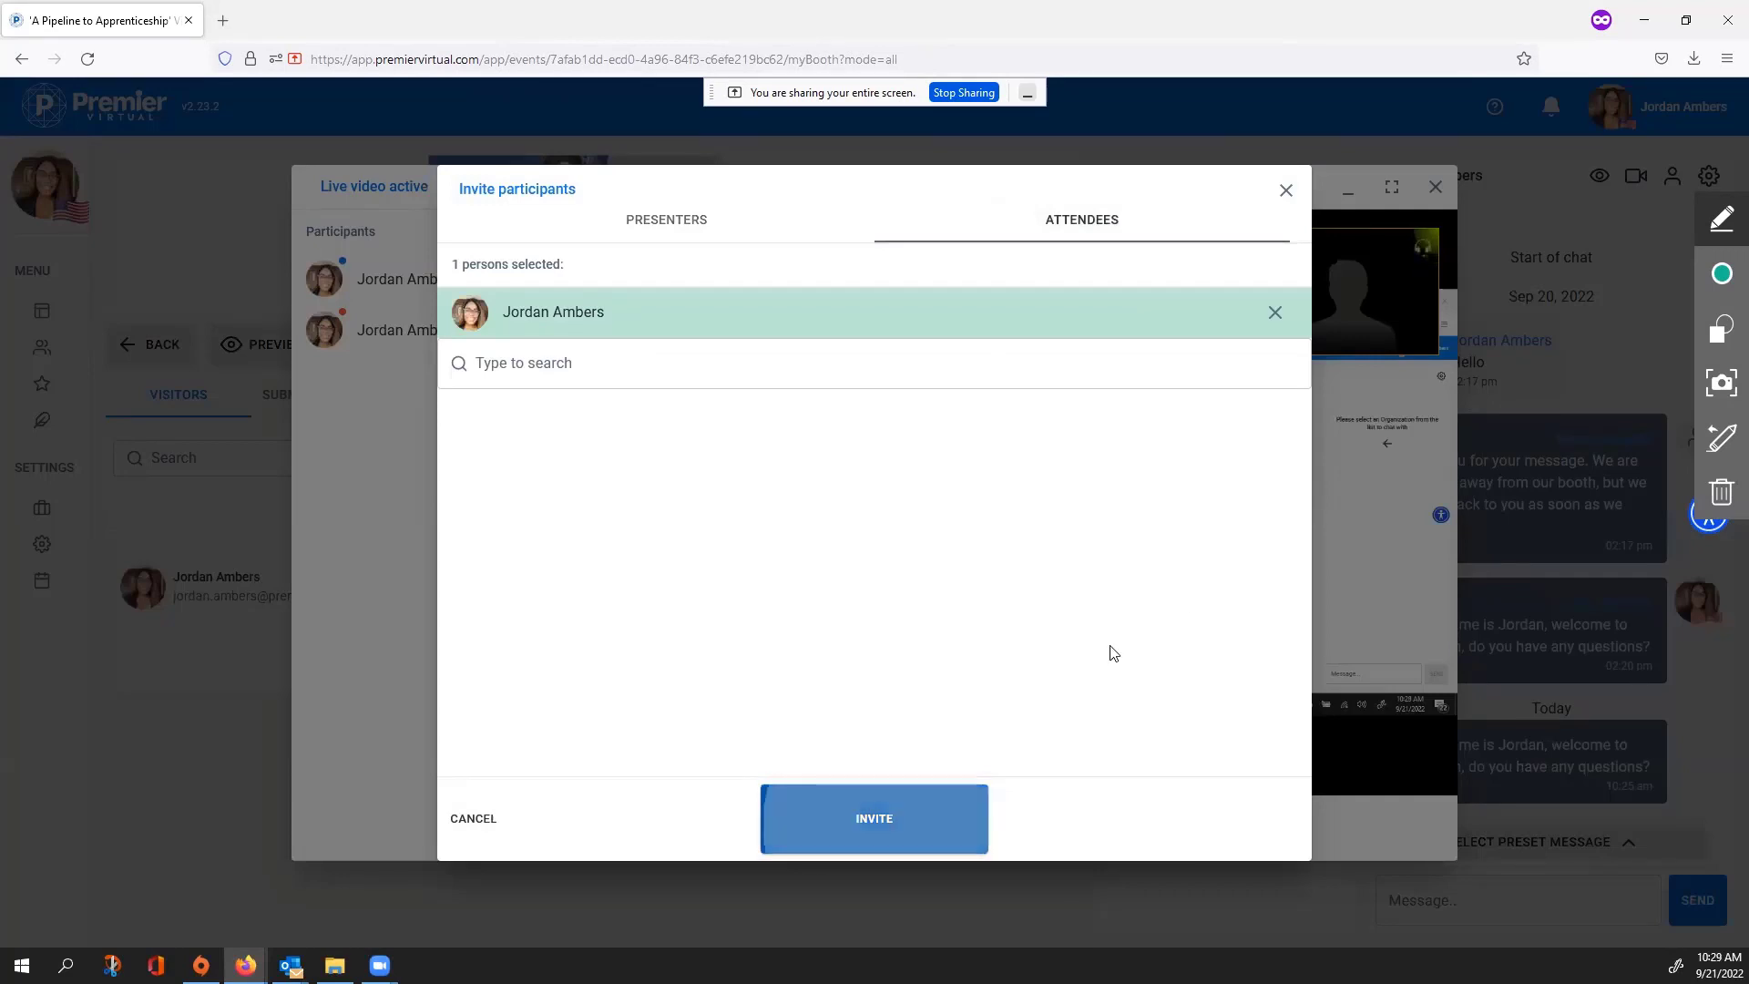
click(1285, 191)
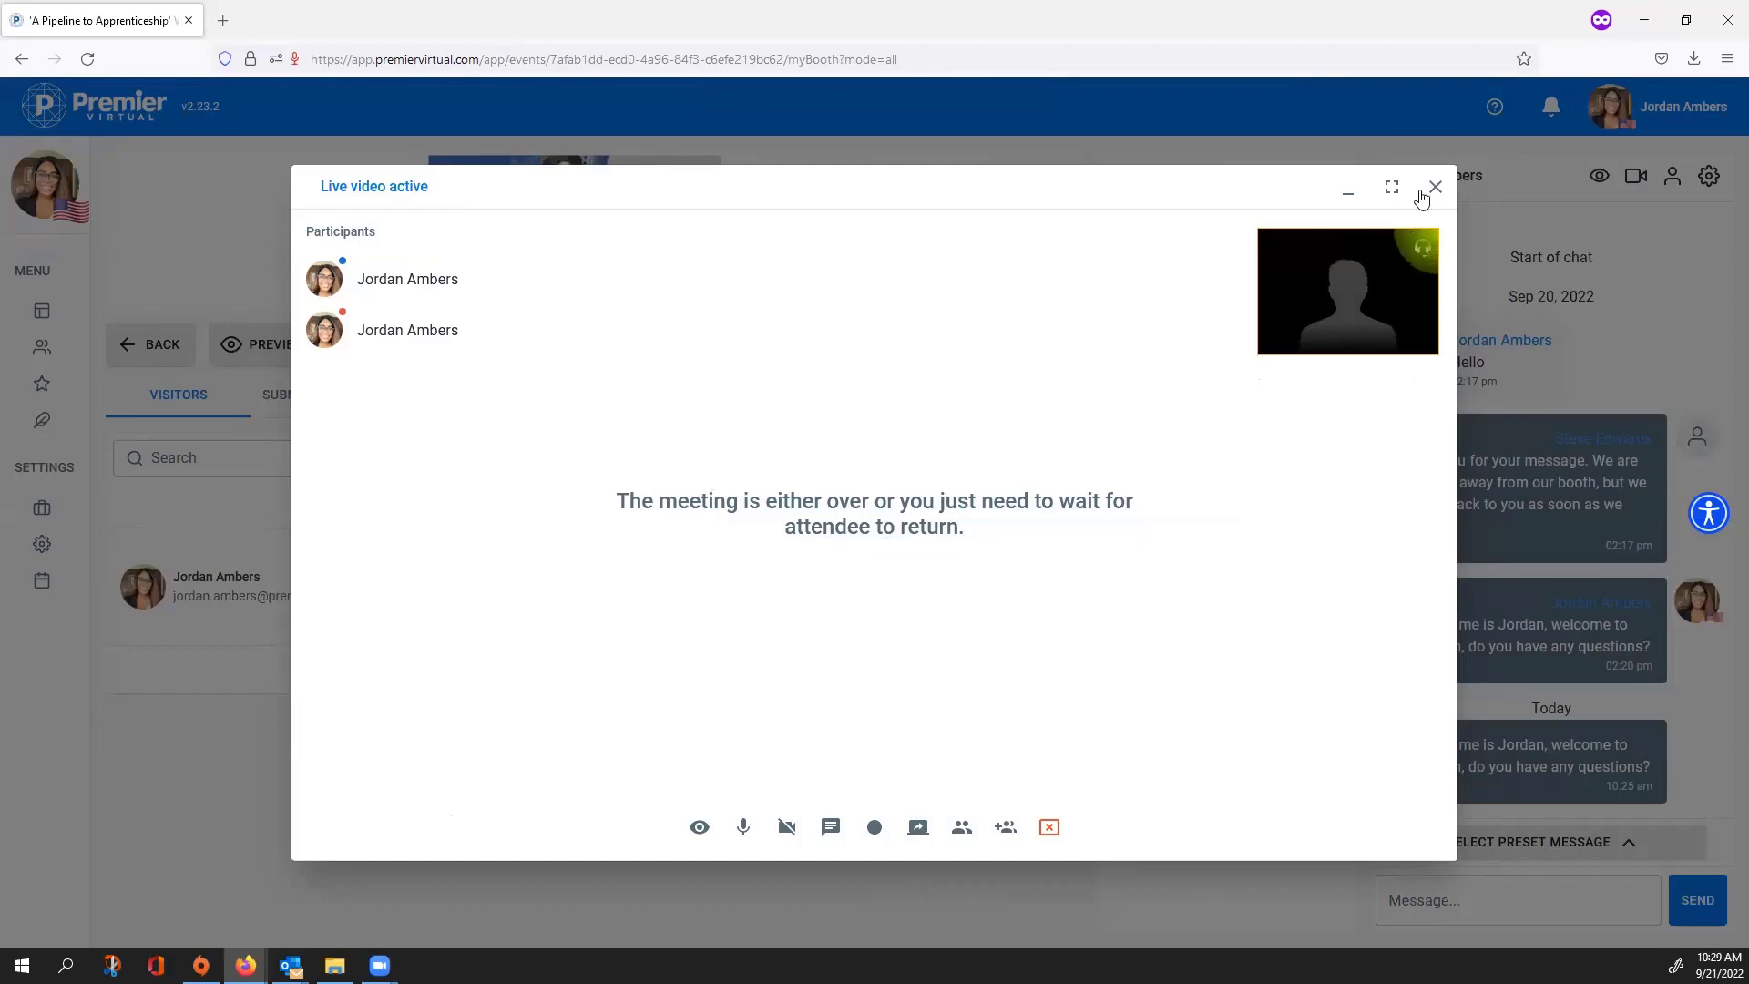
Step: Close the group call and open the video conference setup again to view the conference types
click(1693, 197)
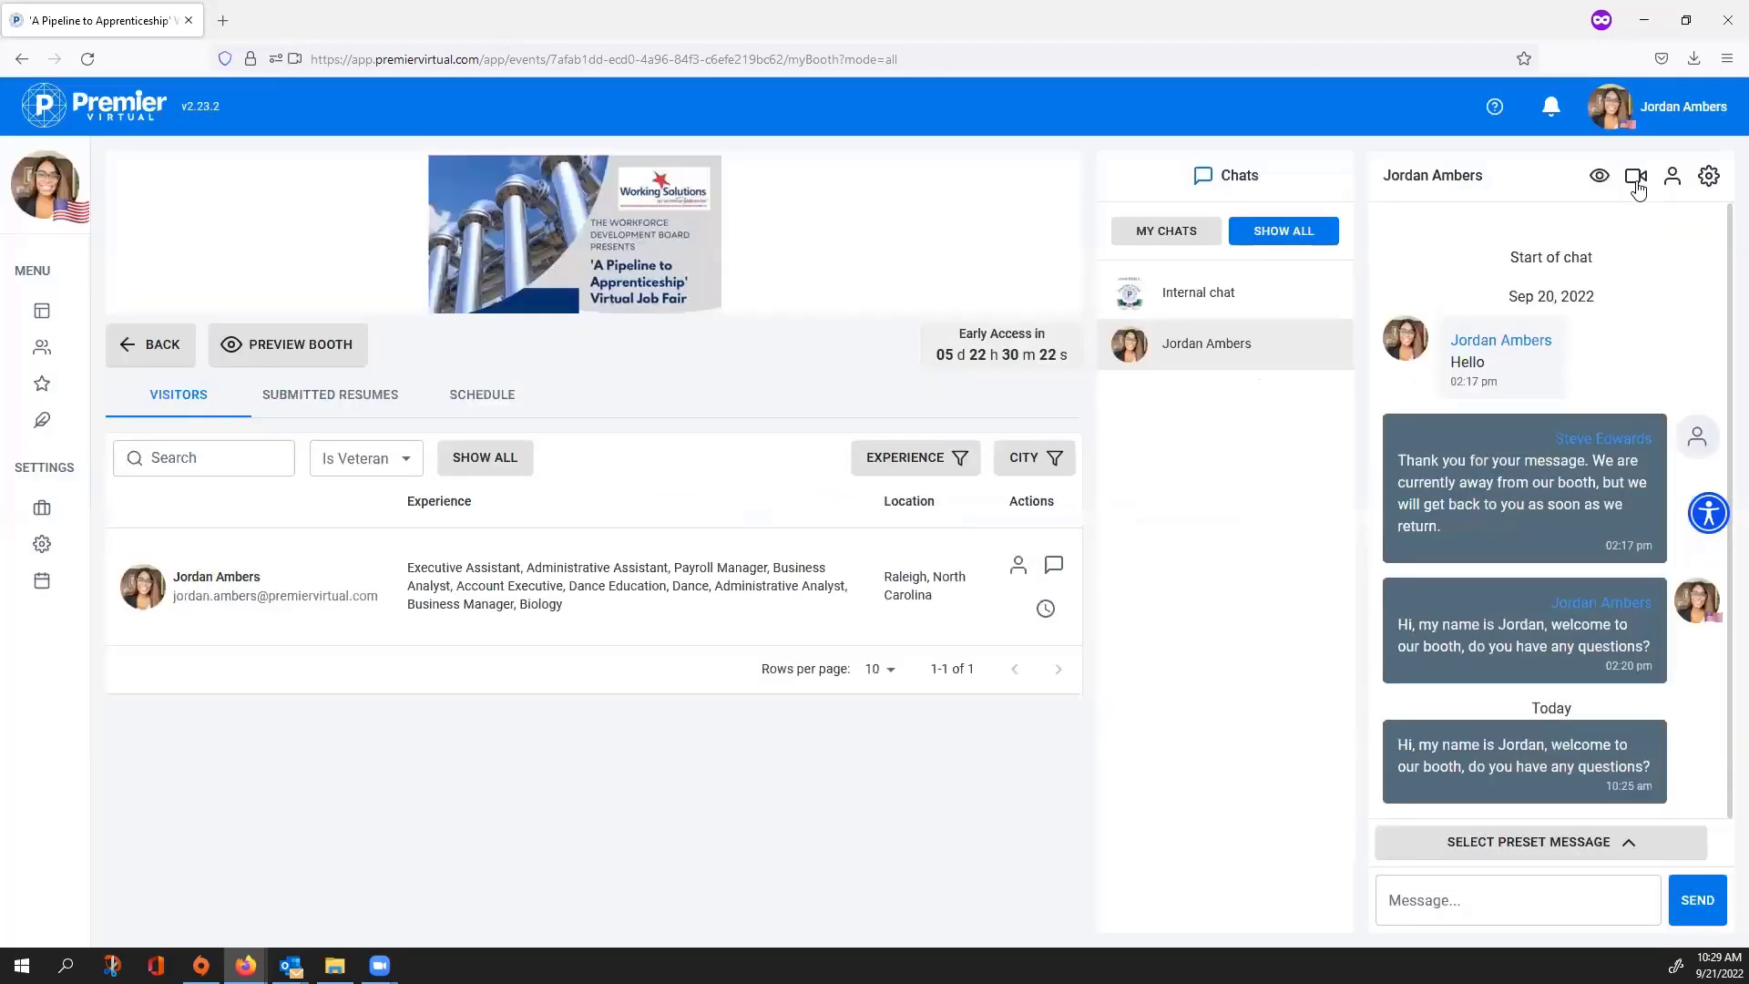
click(1636, 175)
click(1574, 244)
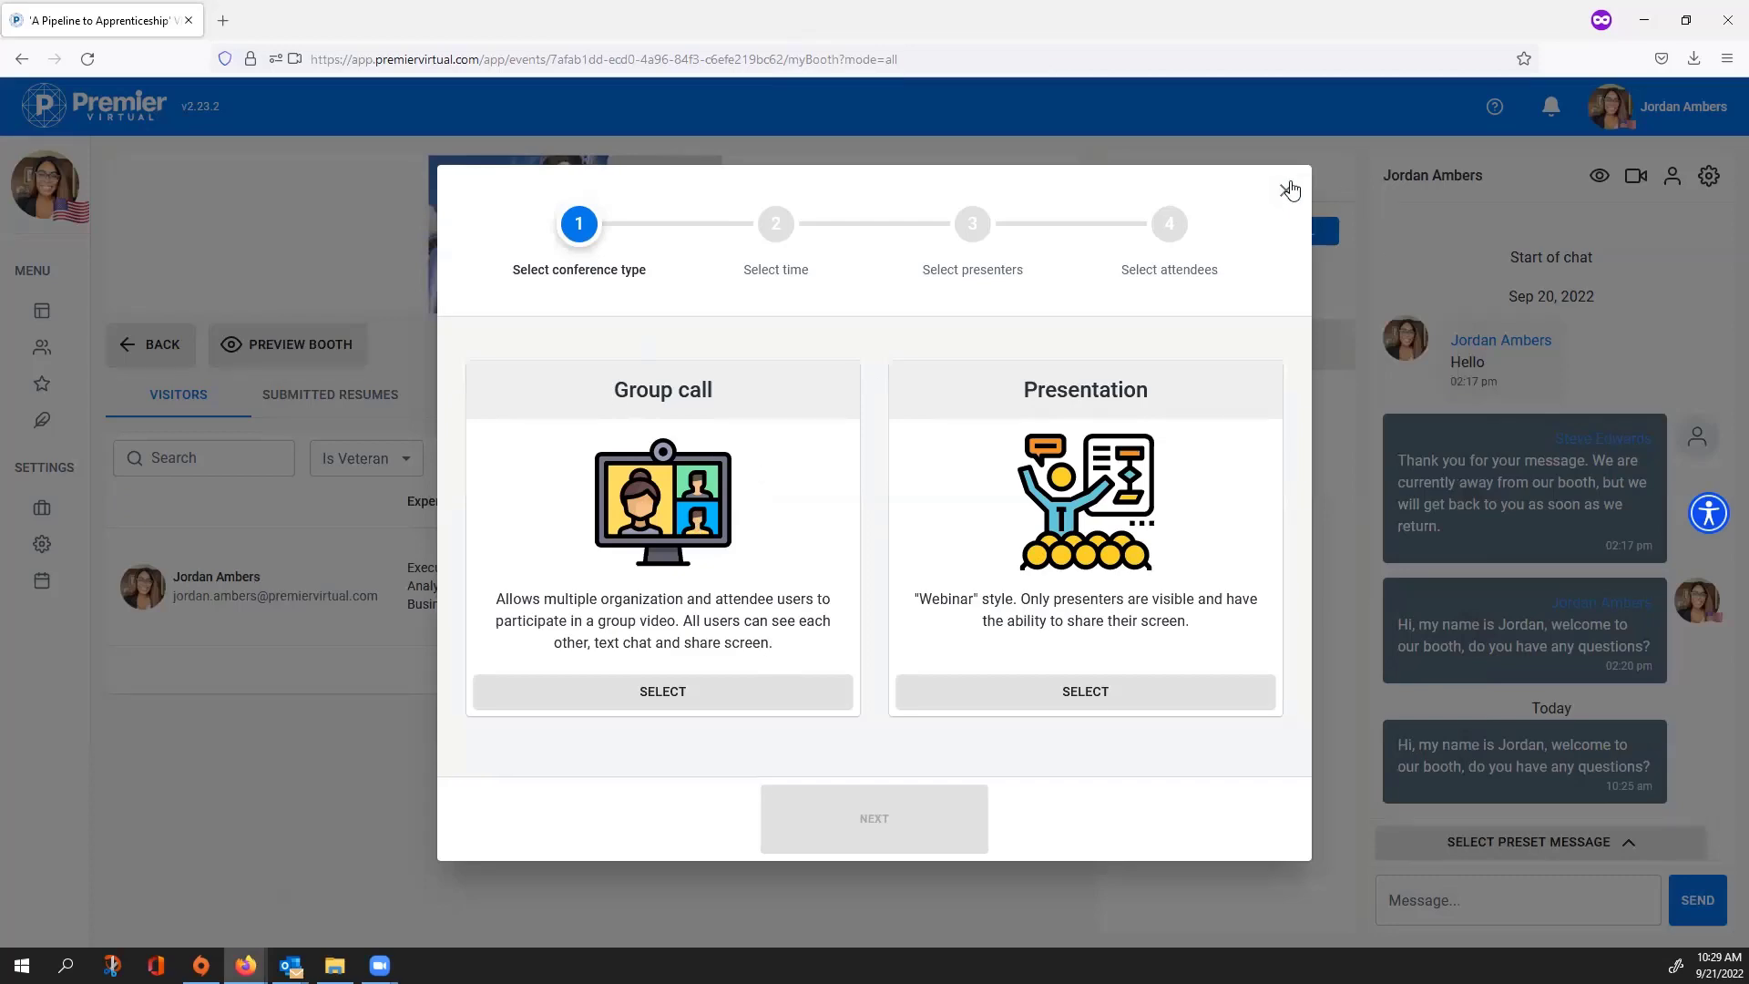
Step: Close the video conference setup and view the call types available for the visitor's chat
click(1443, 202)
click(953, 542)
click(1636, 175)
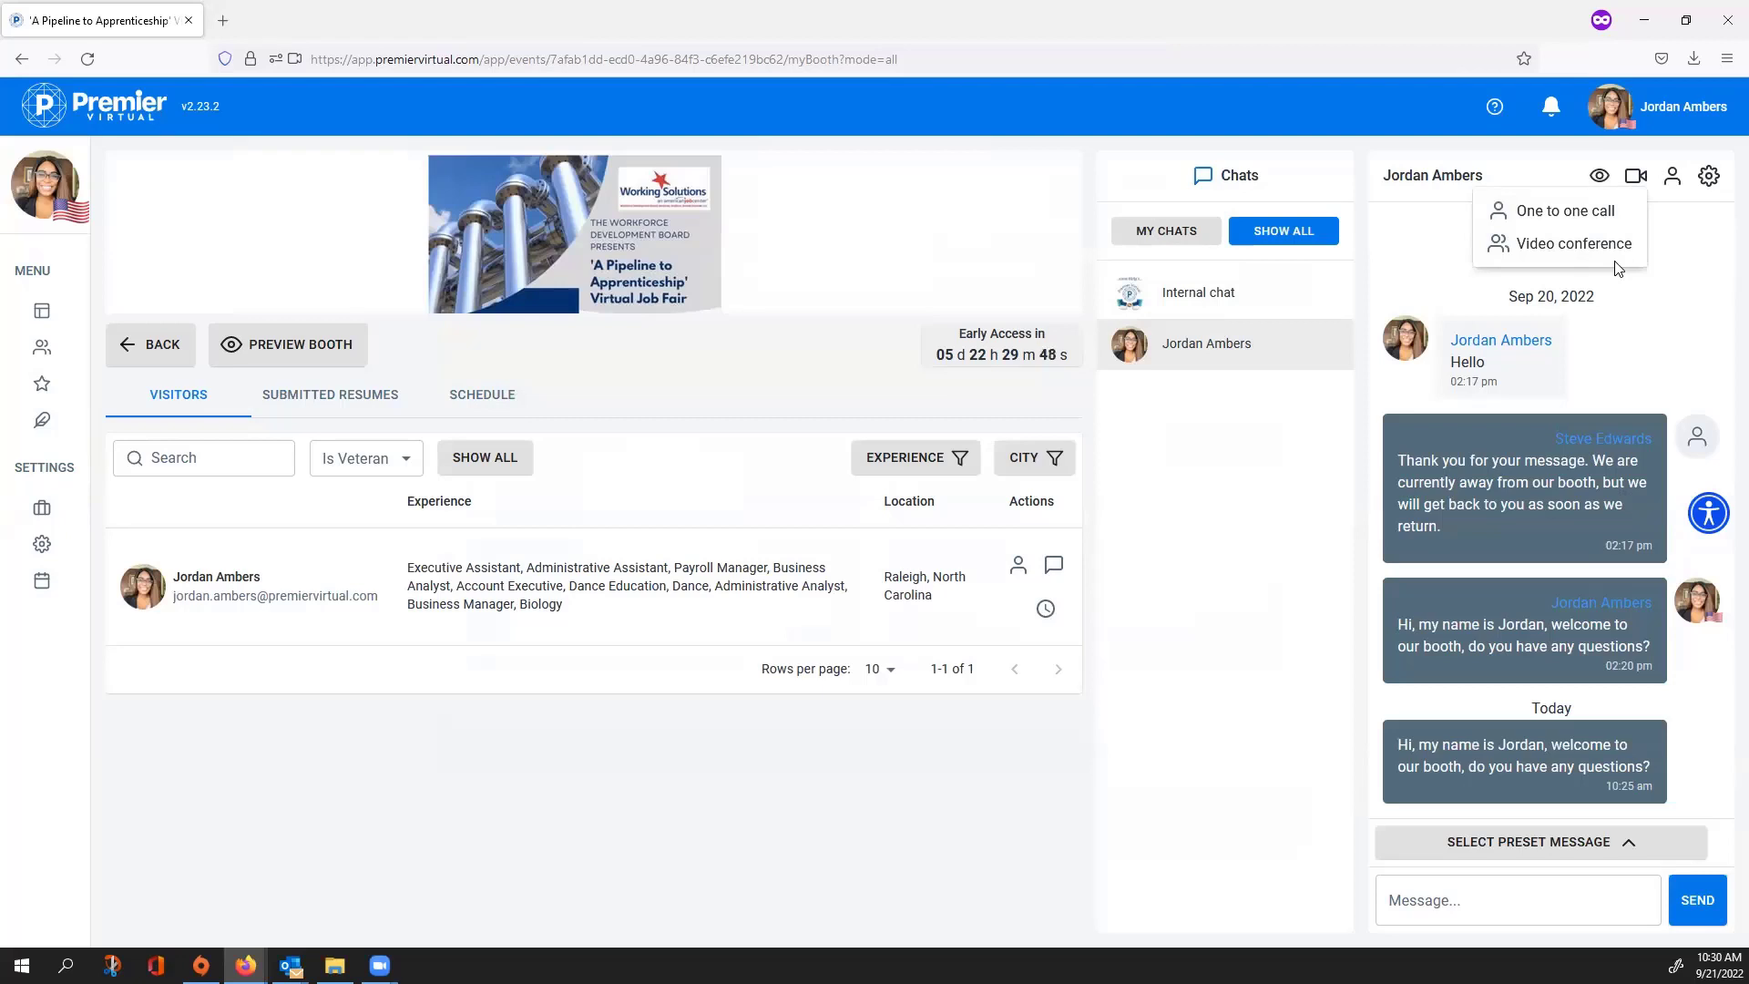
Step: Review the chat's sound settings and the saved quick reply messages, and close them without making changes
click(1710, 178)
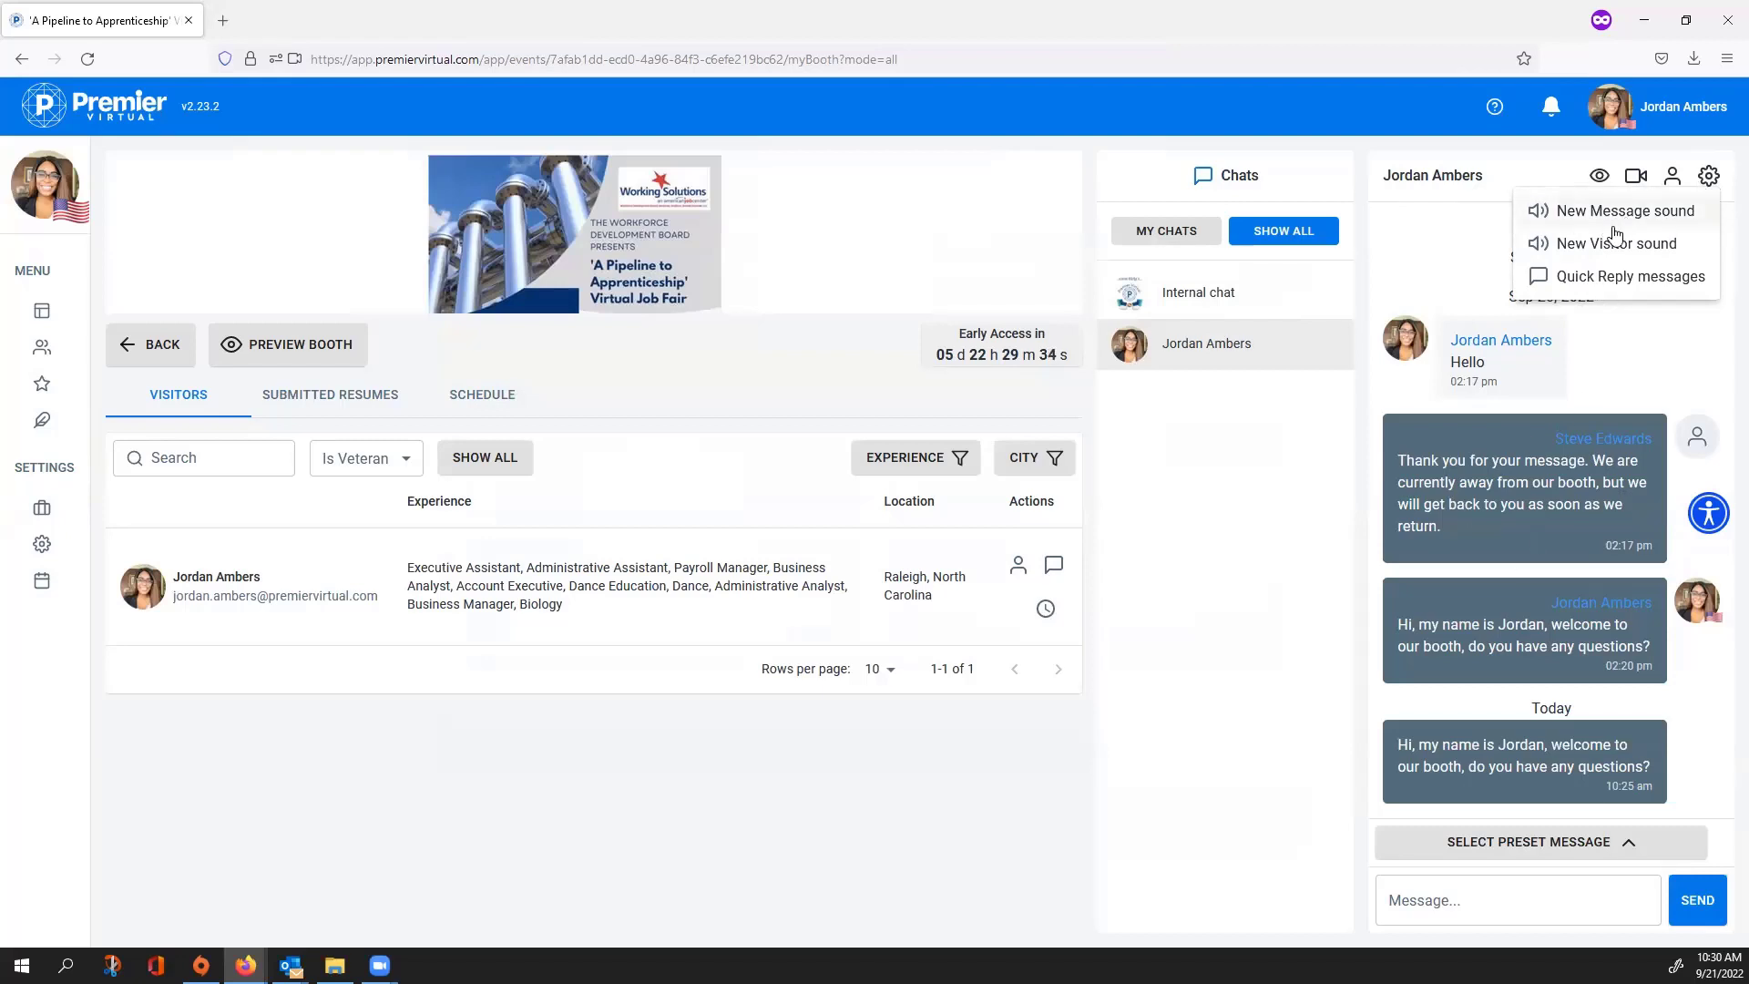
click(1630, 278)
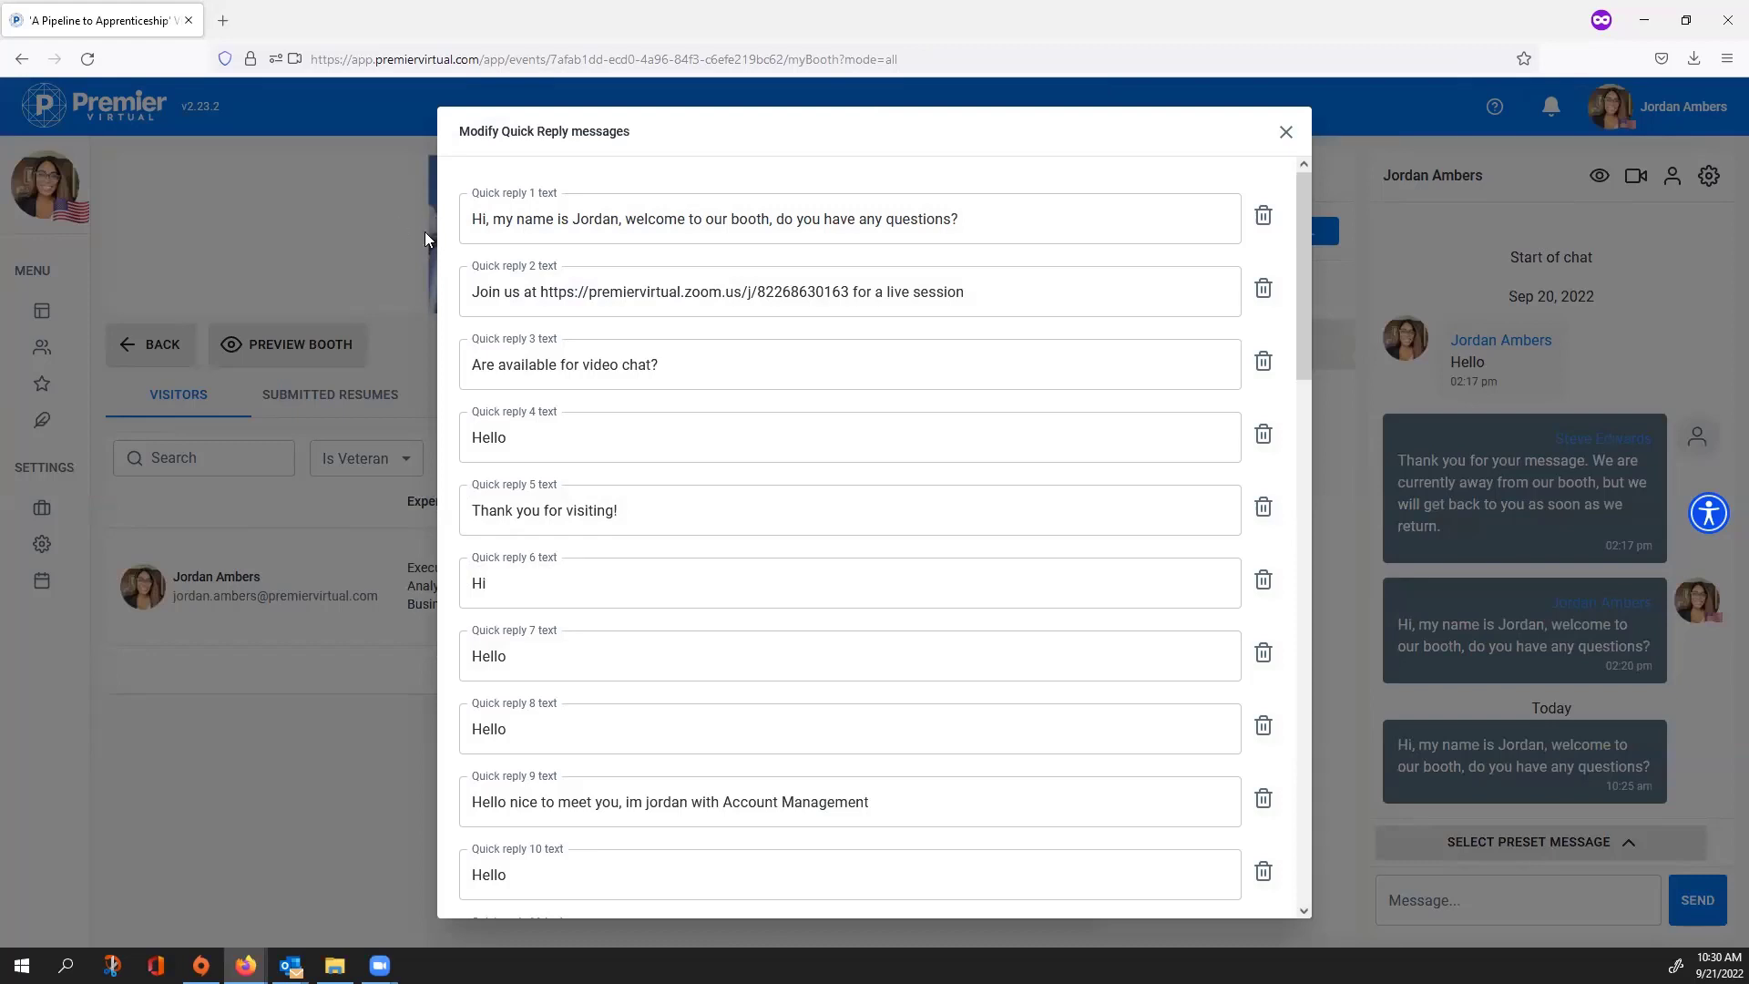
click(1286, 132)
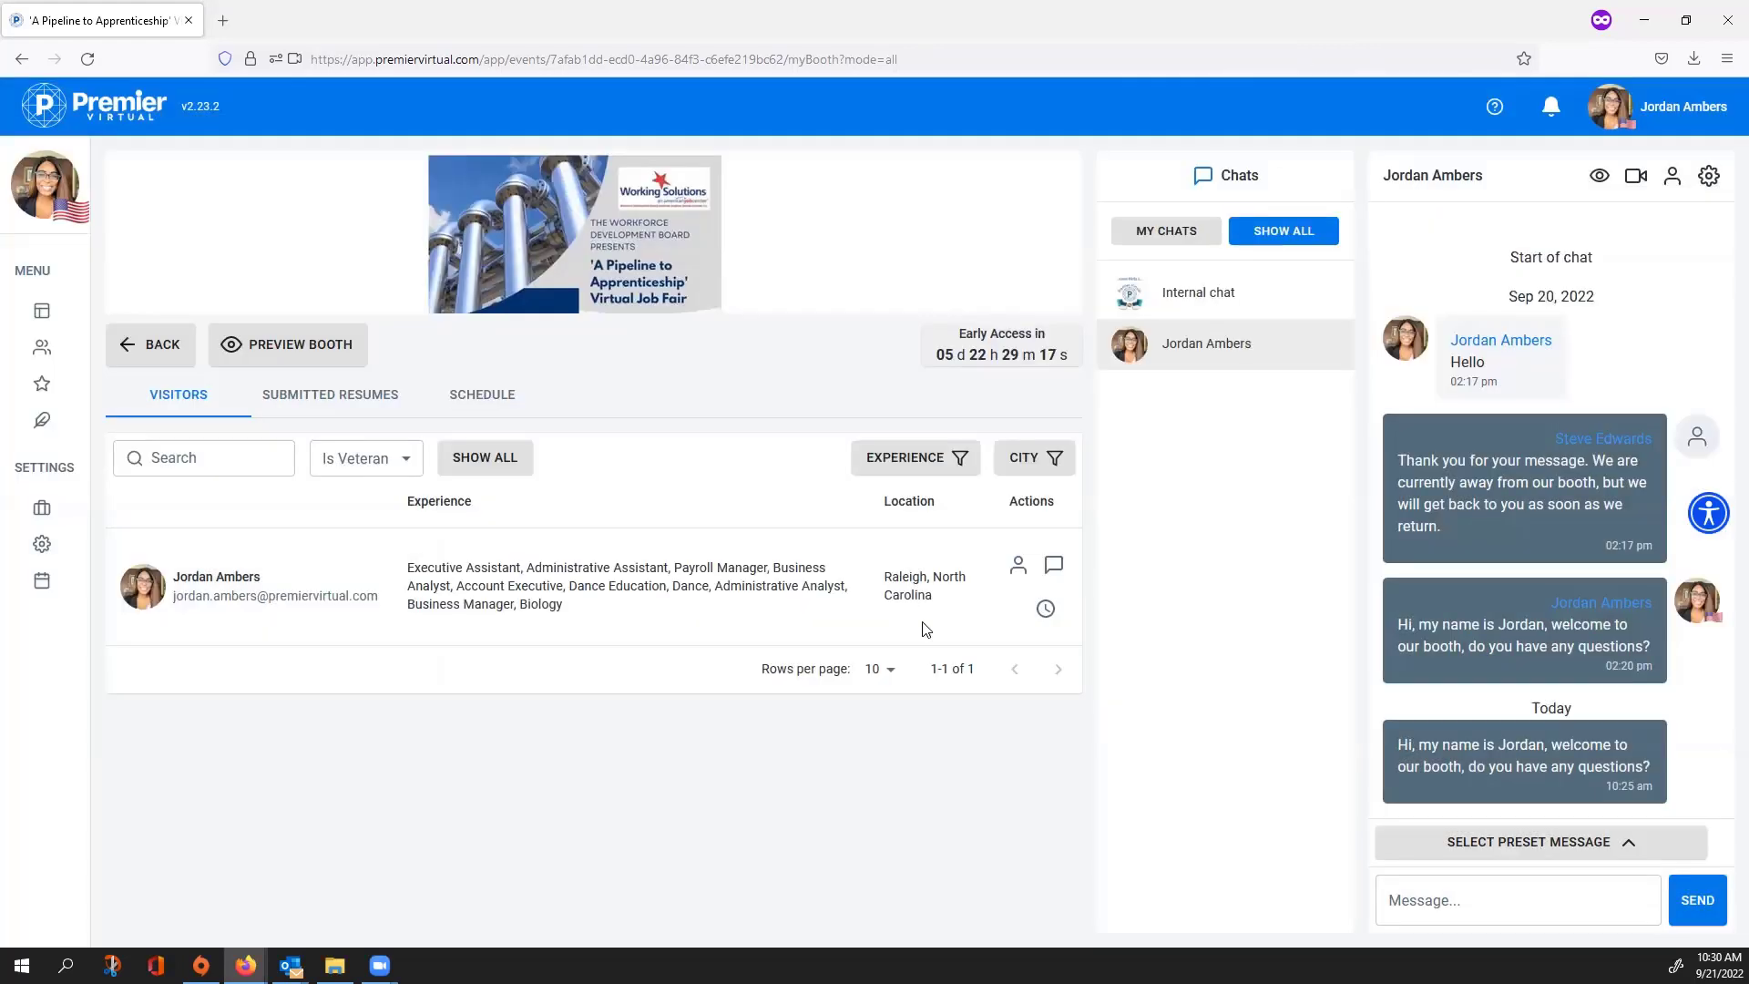
Step: Check the applicant's profile in the submitted resumes, download the resume submitted for Job 1 and return to the booth
click(359, 401)
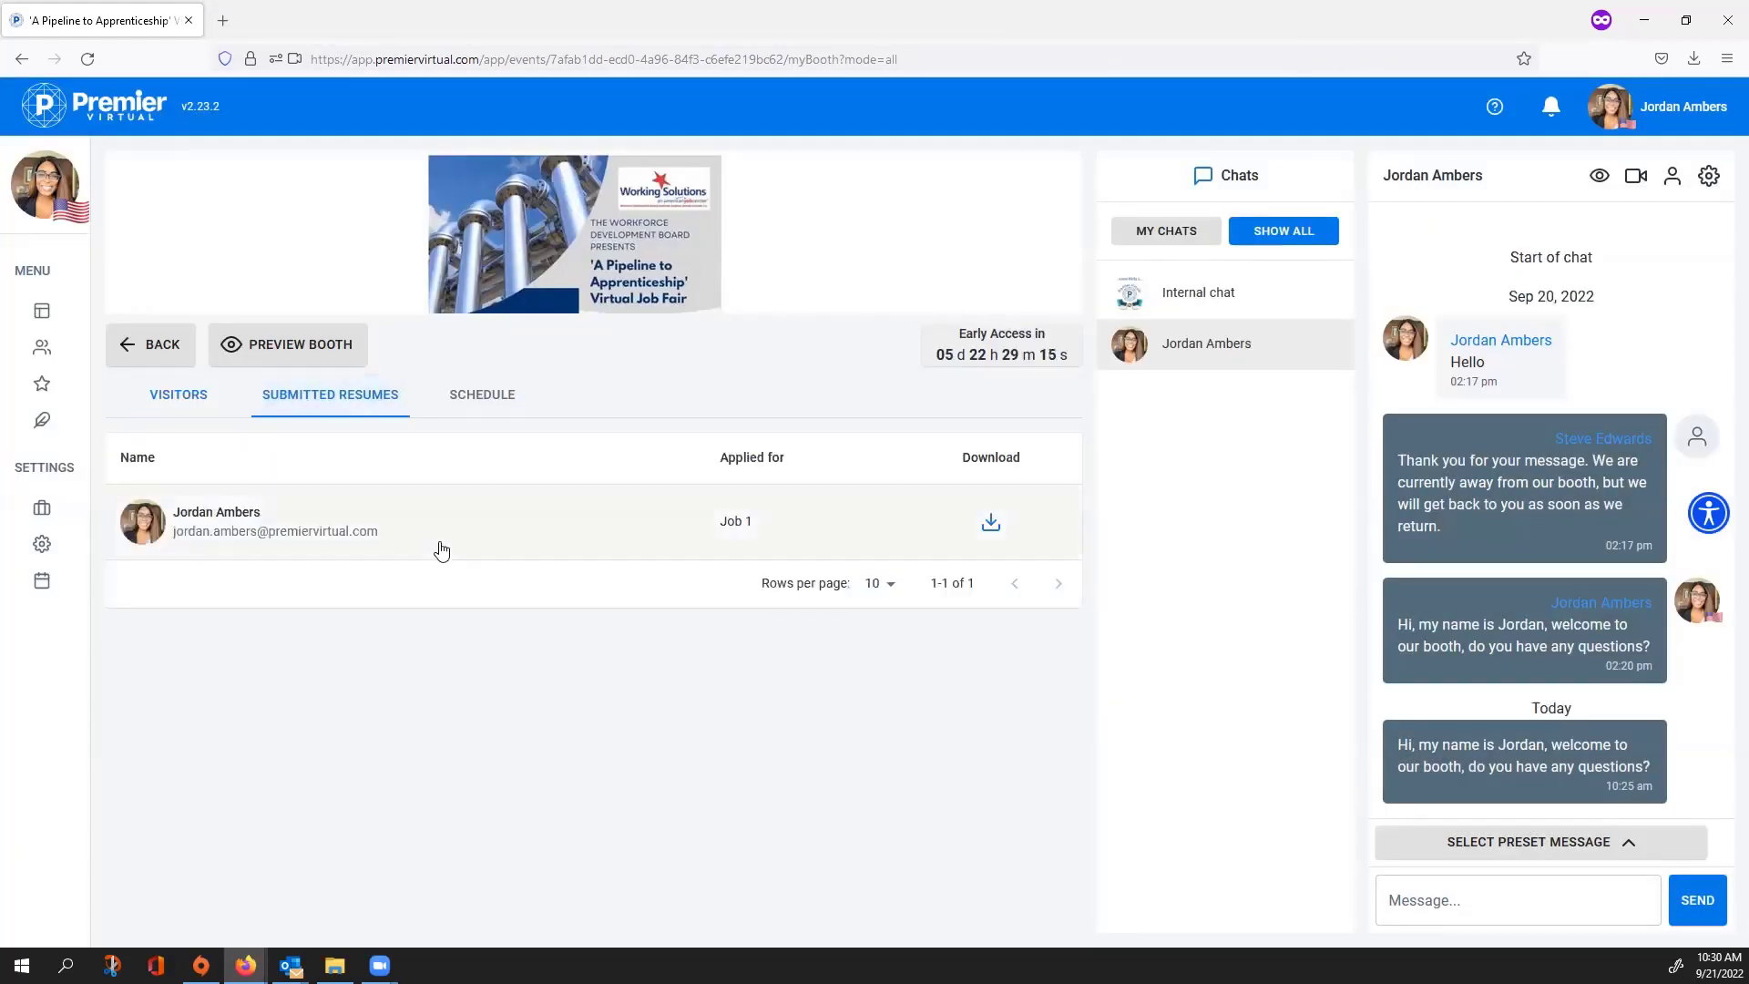
click(213, 519)
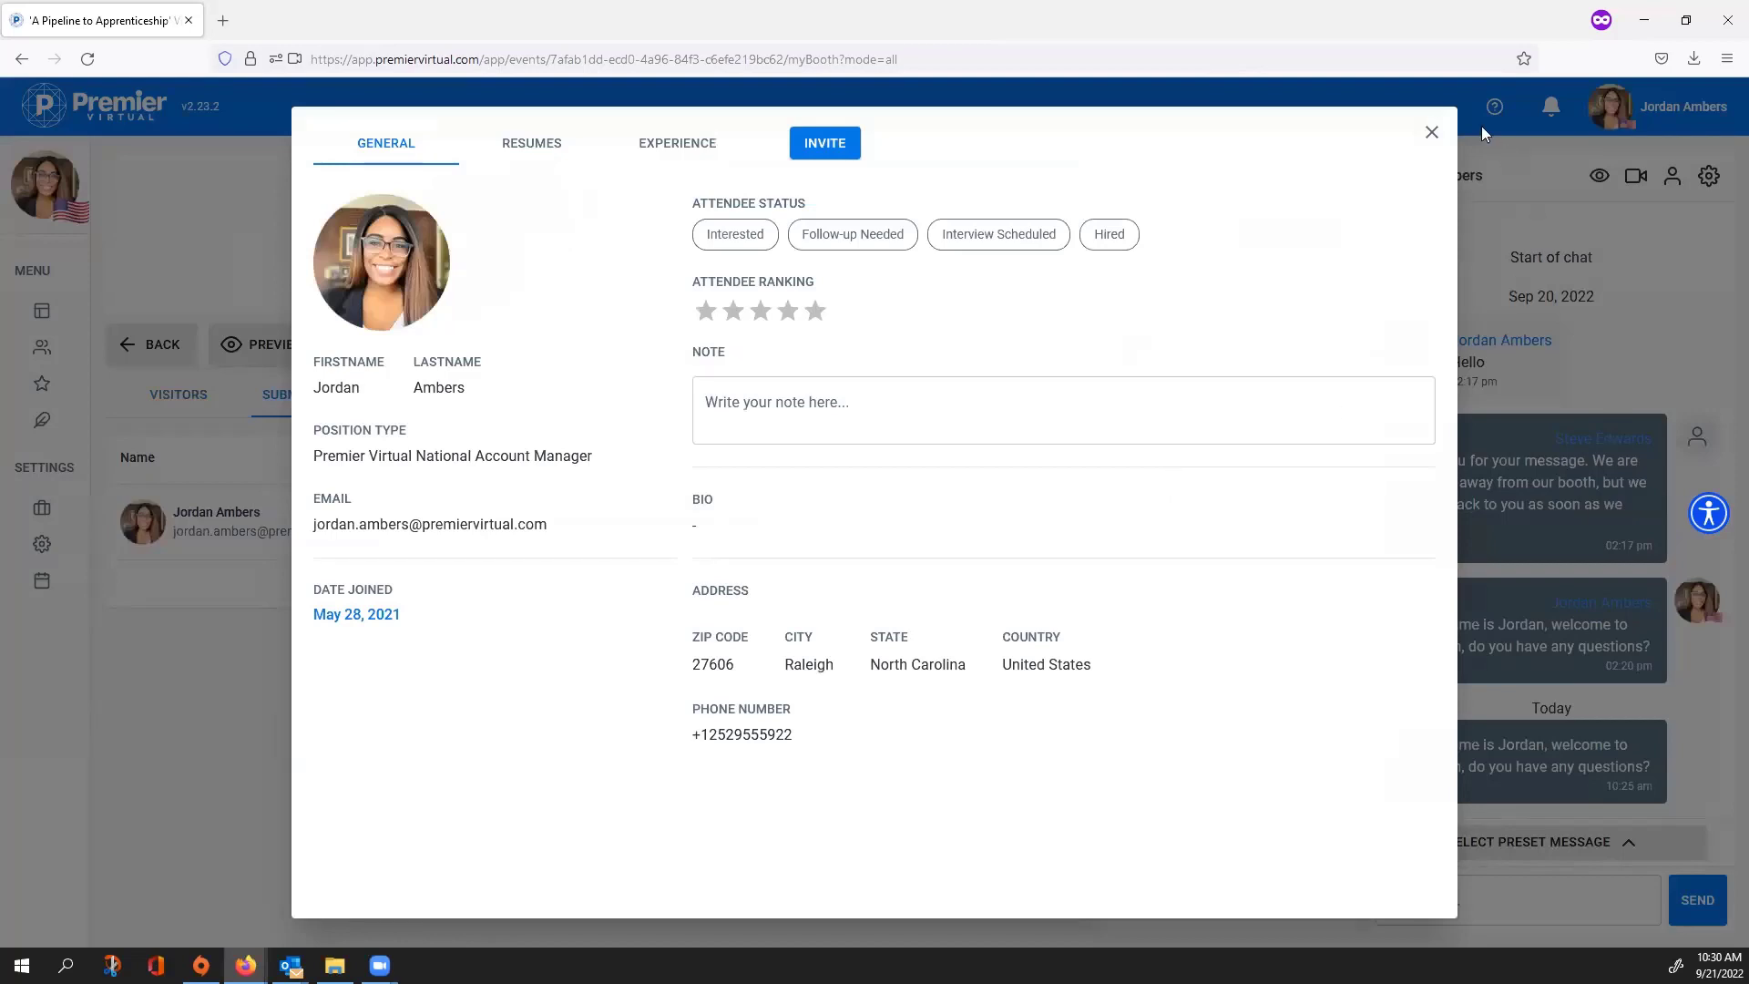
click(1431, 128)
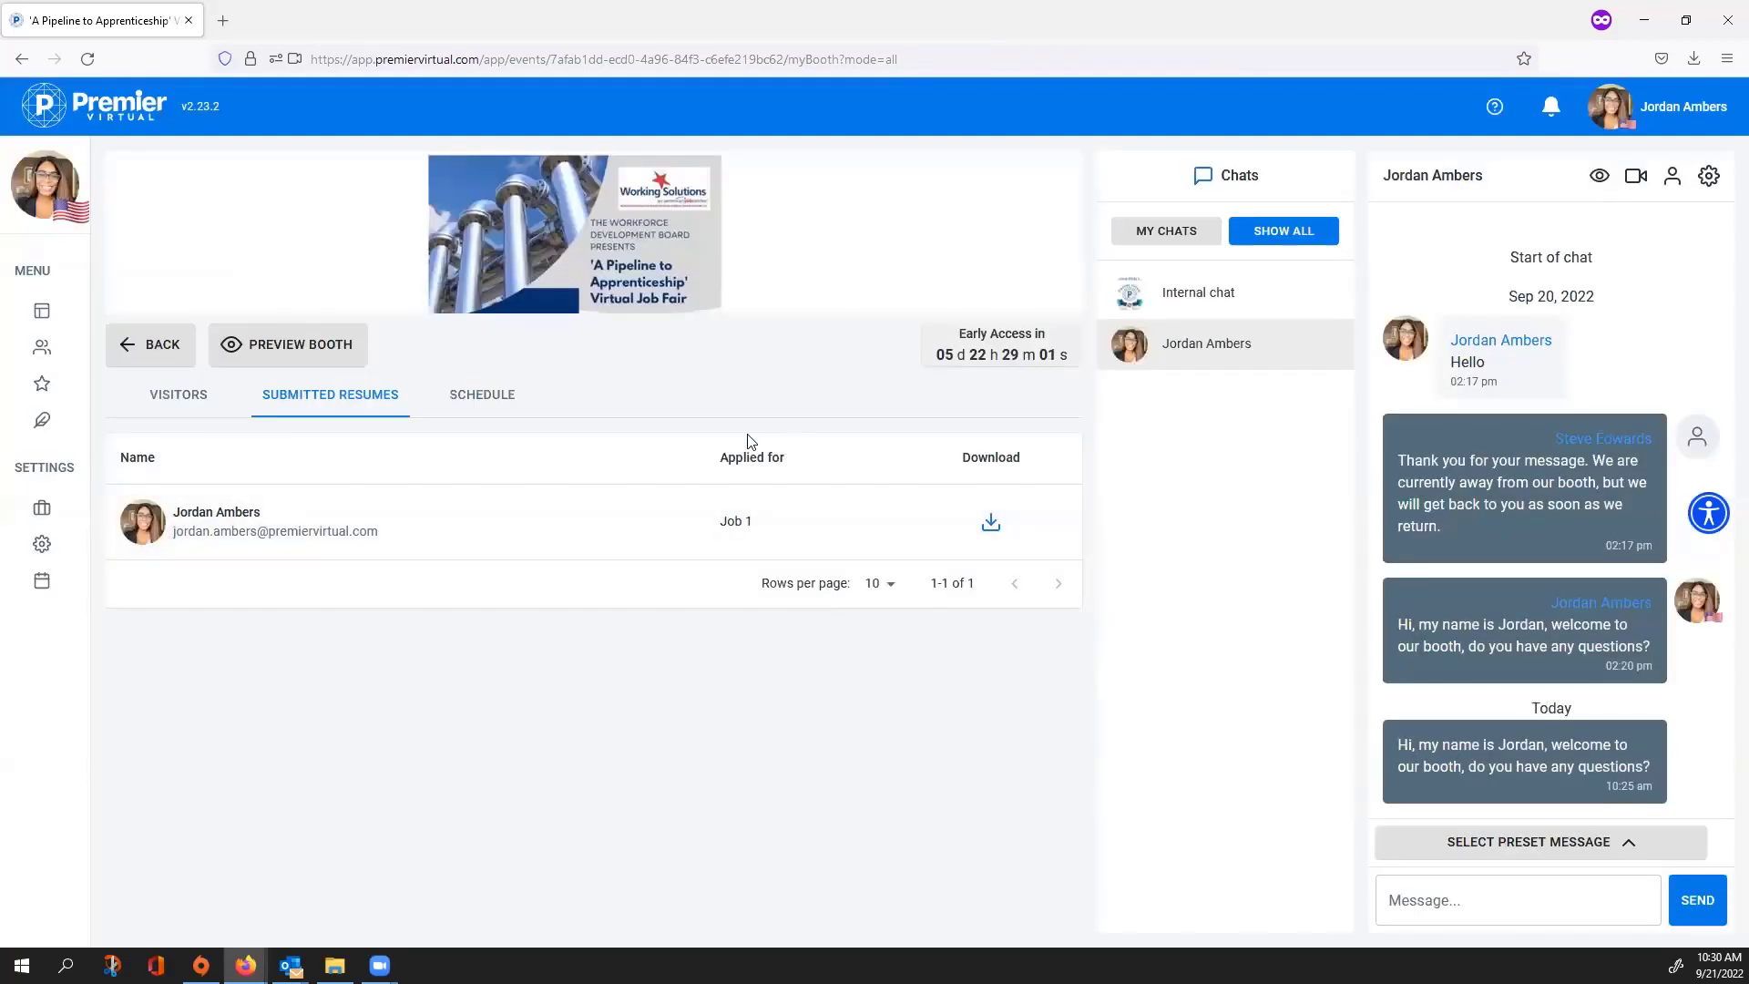
click(992, 529)
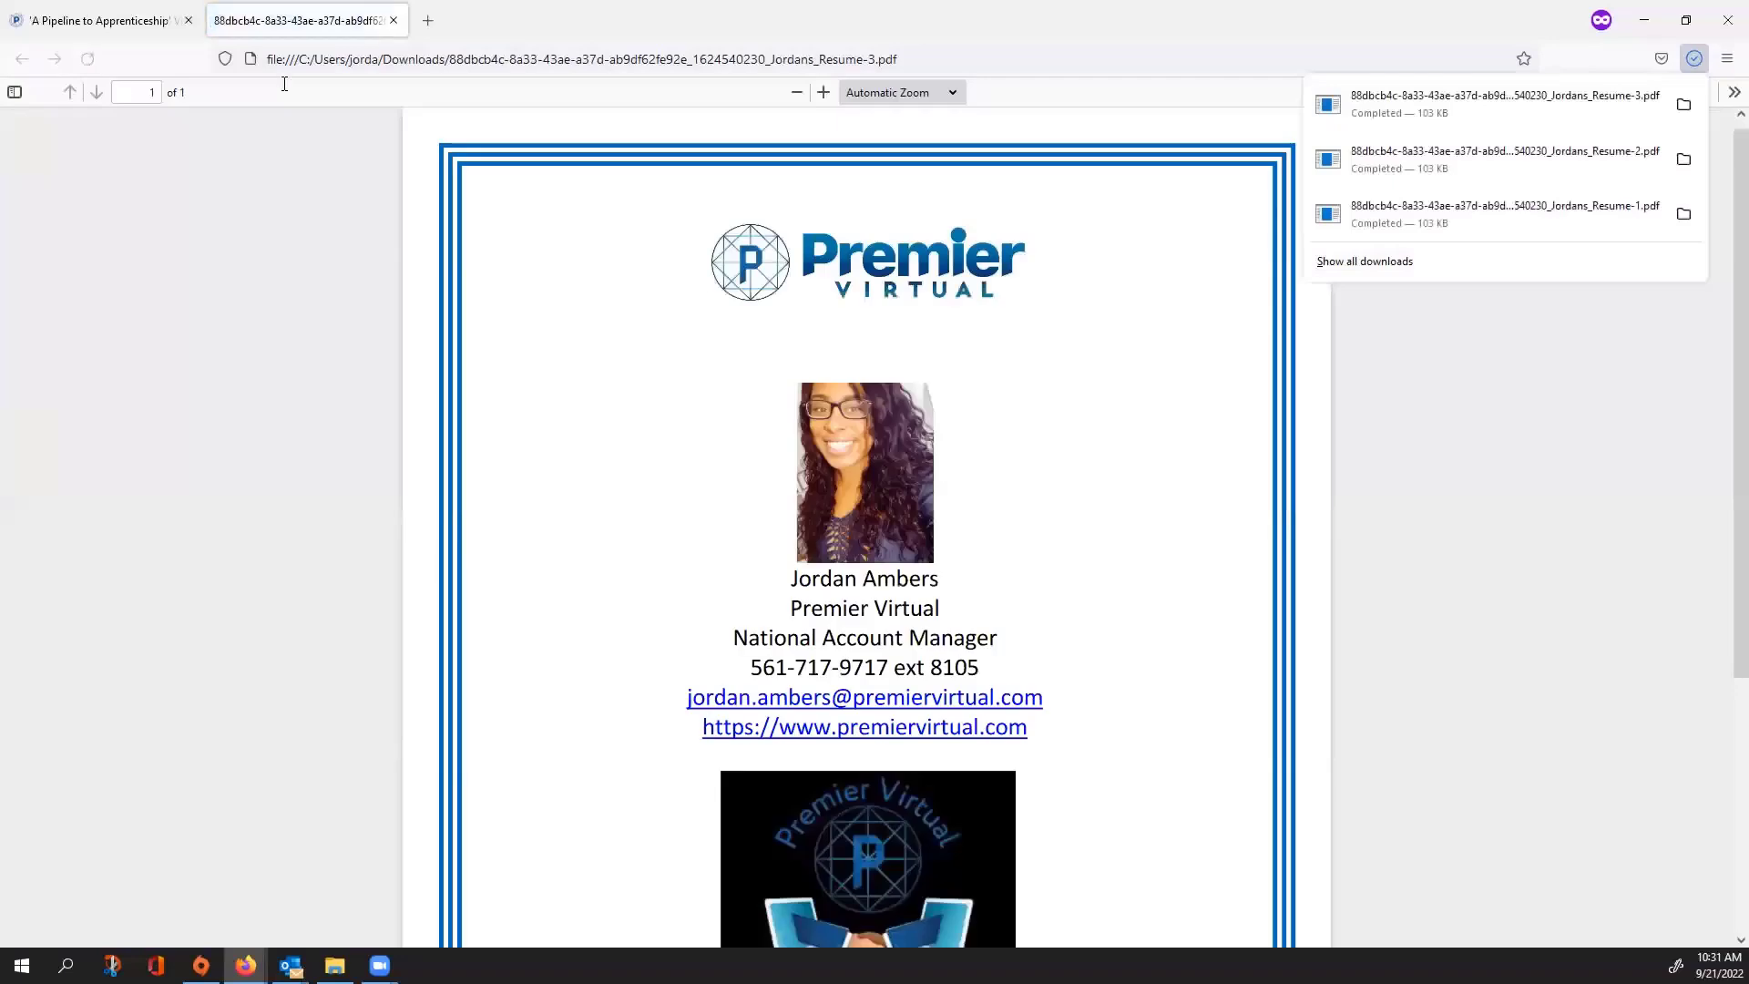
click(144, 24)
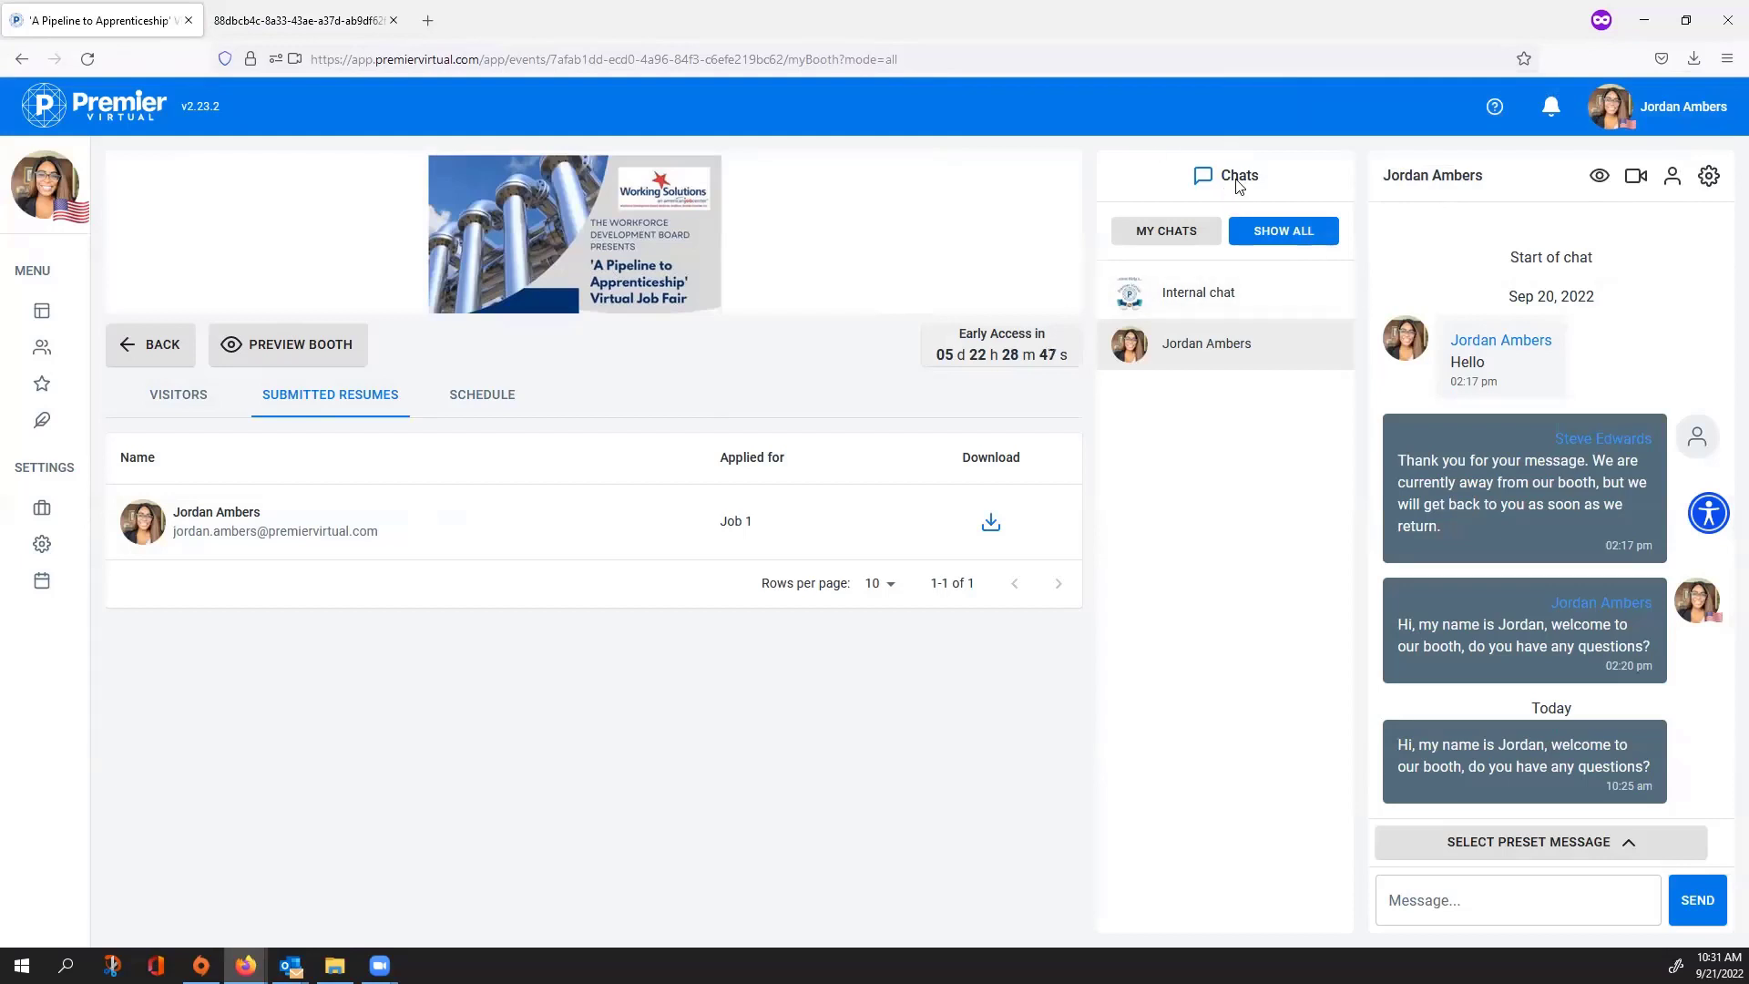
Step: Limit the chat list to My Chats, show all chats again and place the cursor in the message field
click(1166, 233)
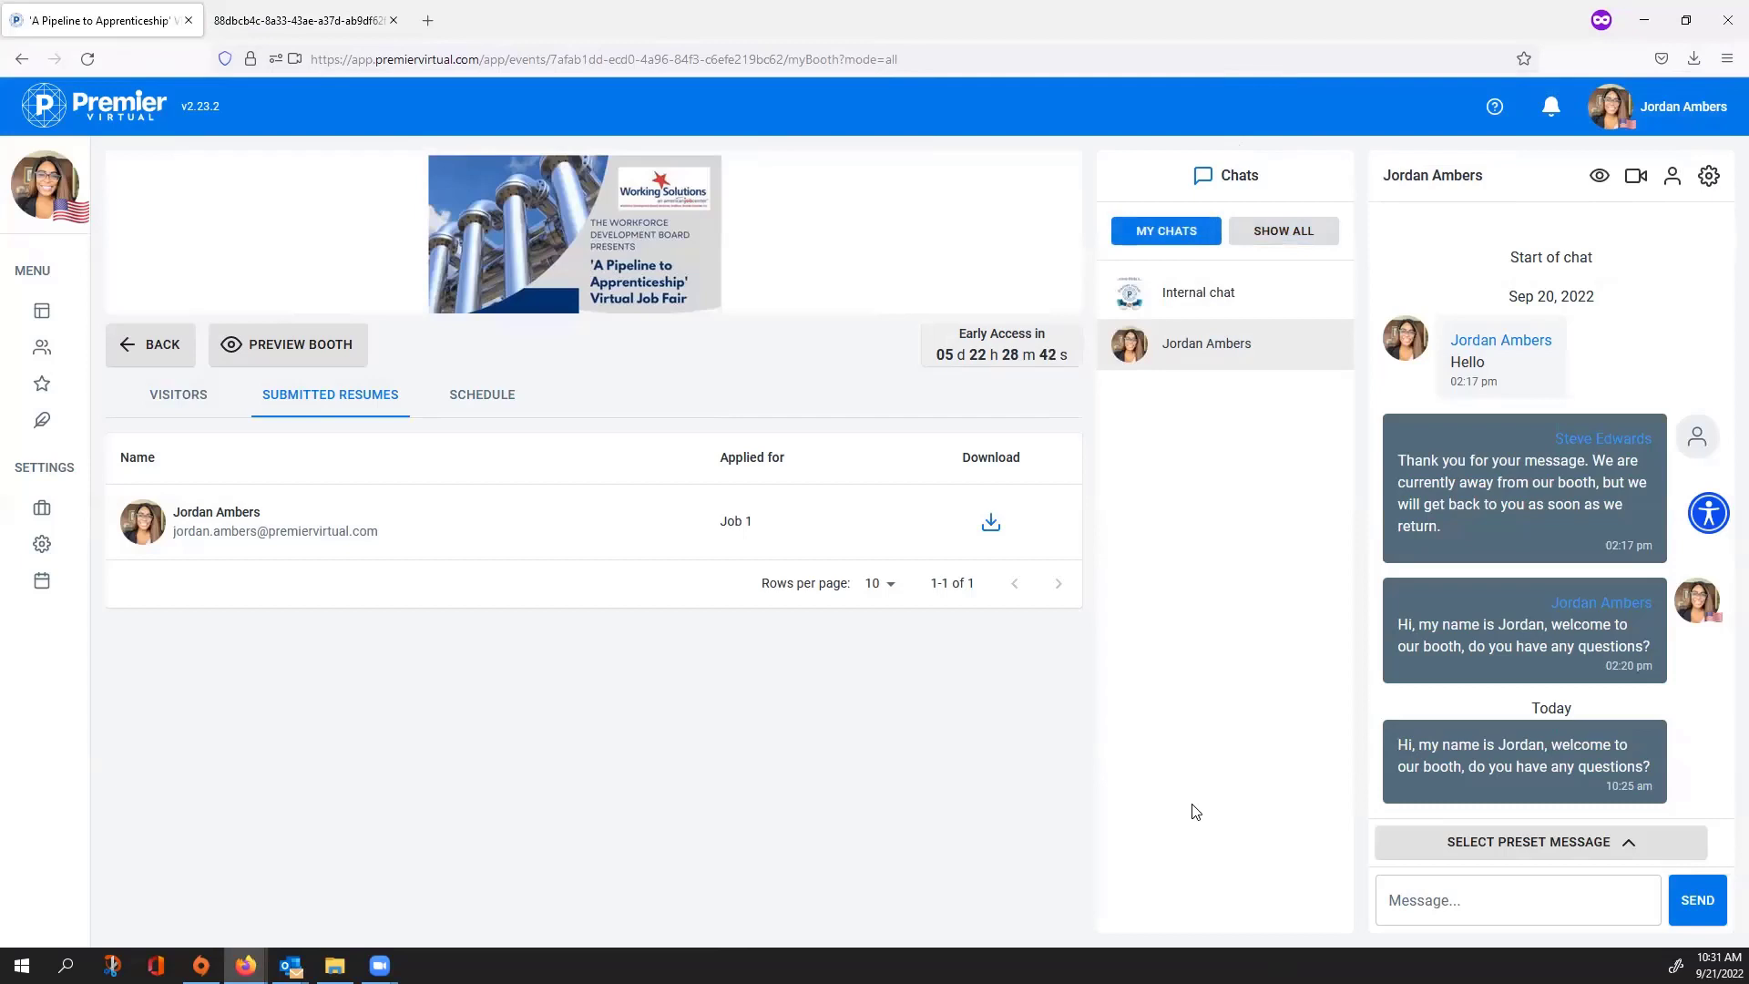
click(1297, 235)
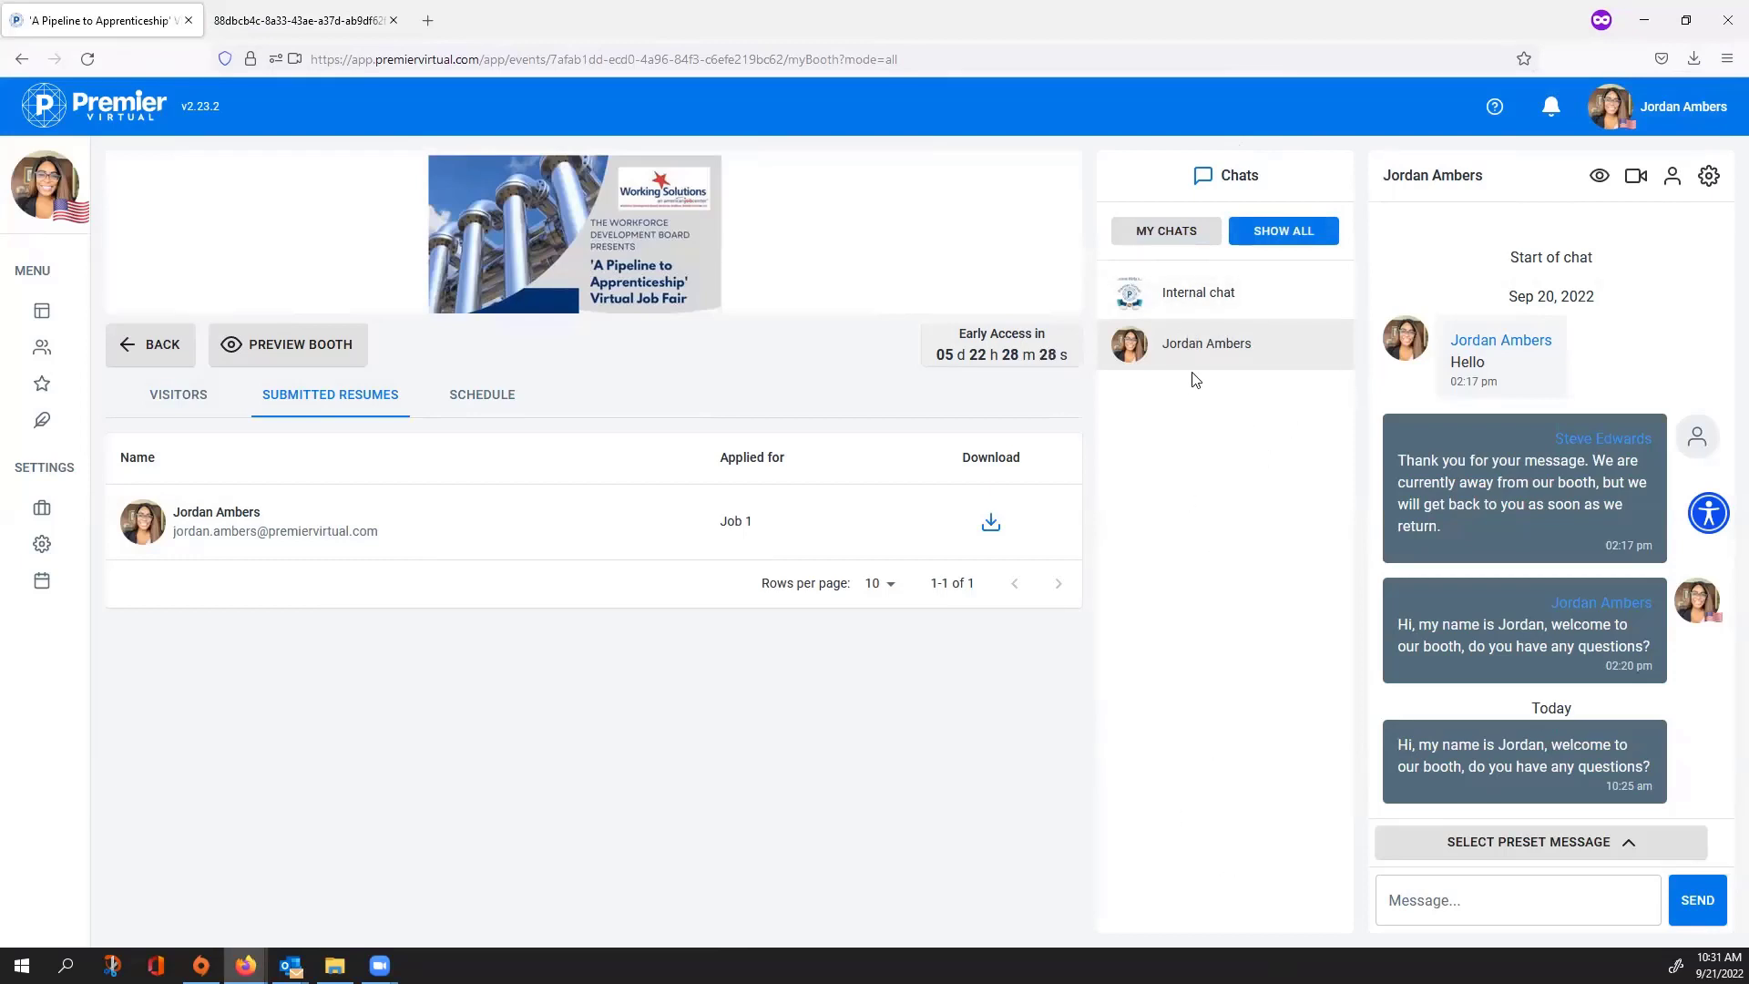
click(1594, 900)
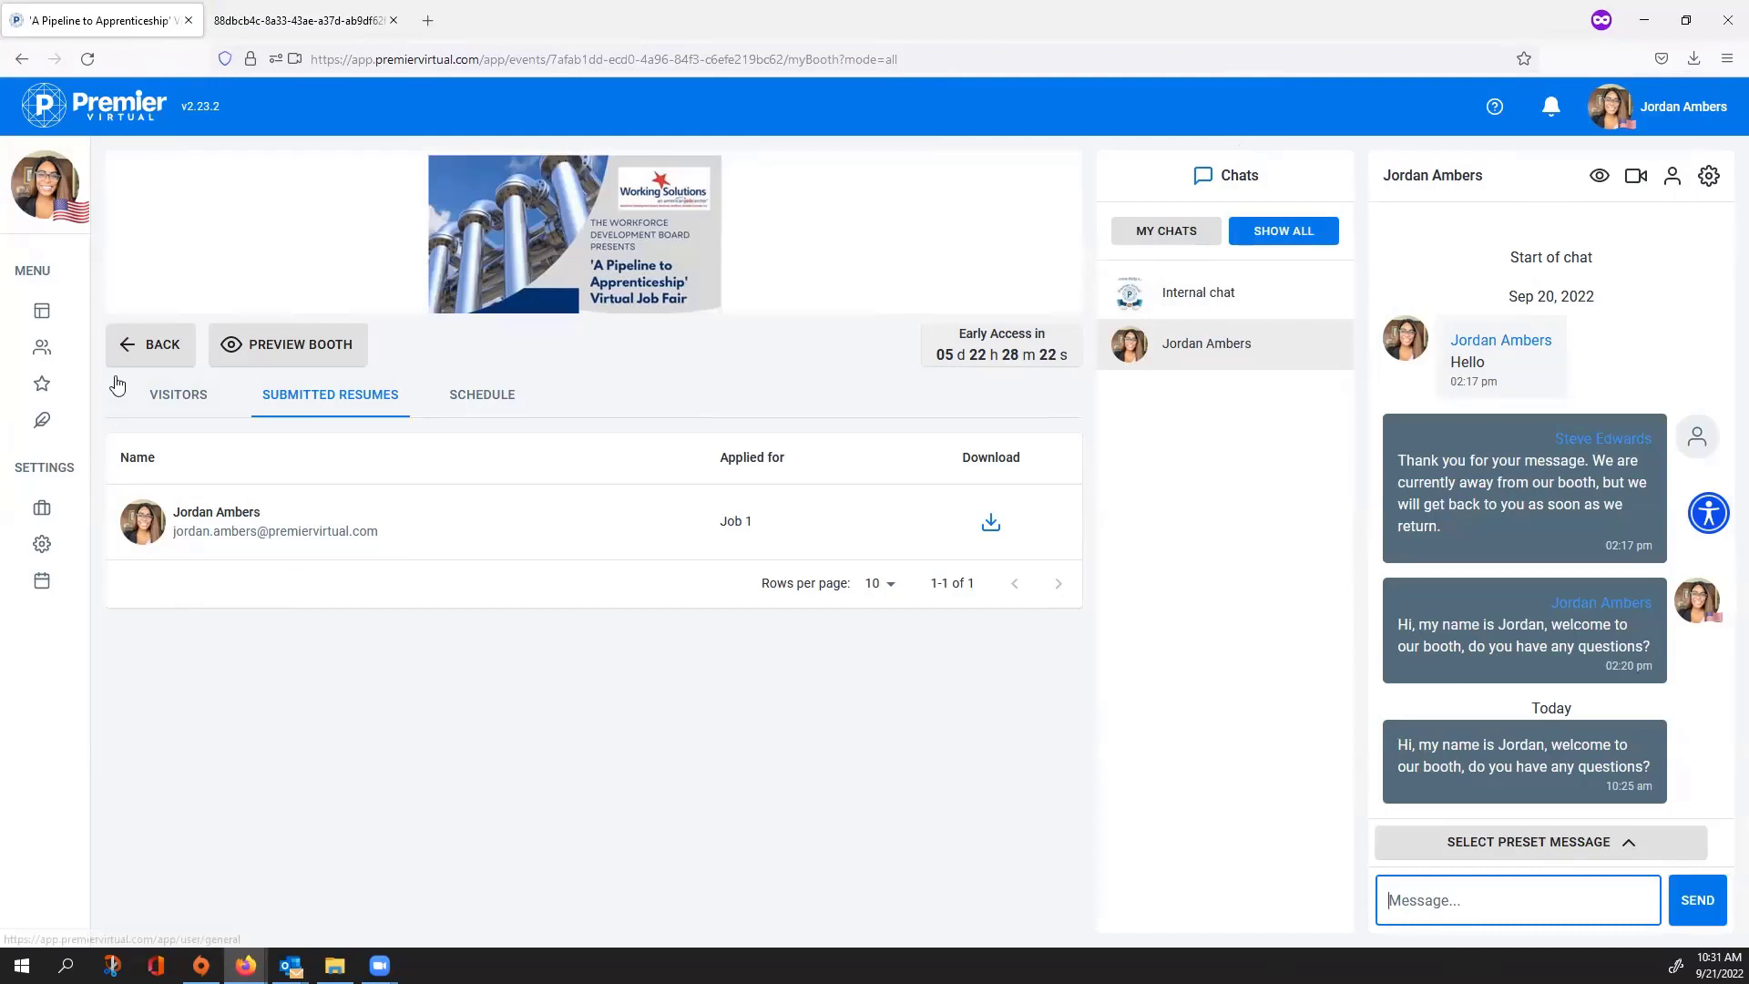
Step: Leave the booth, open the National Security Virtual Career Fair from the events list and examine its booth activity, registration and experience statistics
click(148, 351)
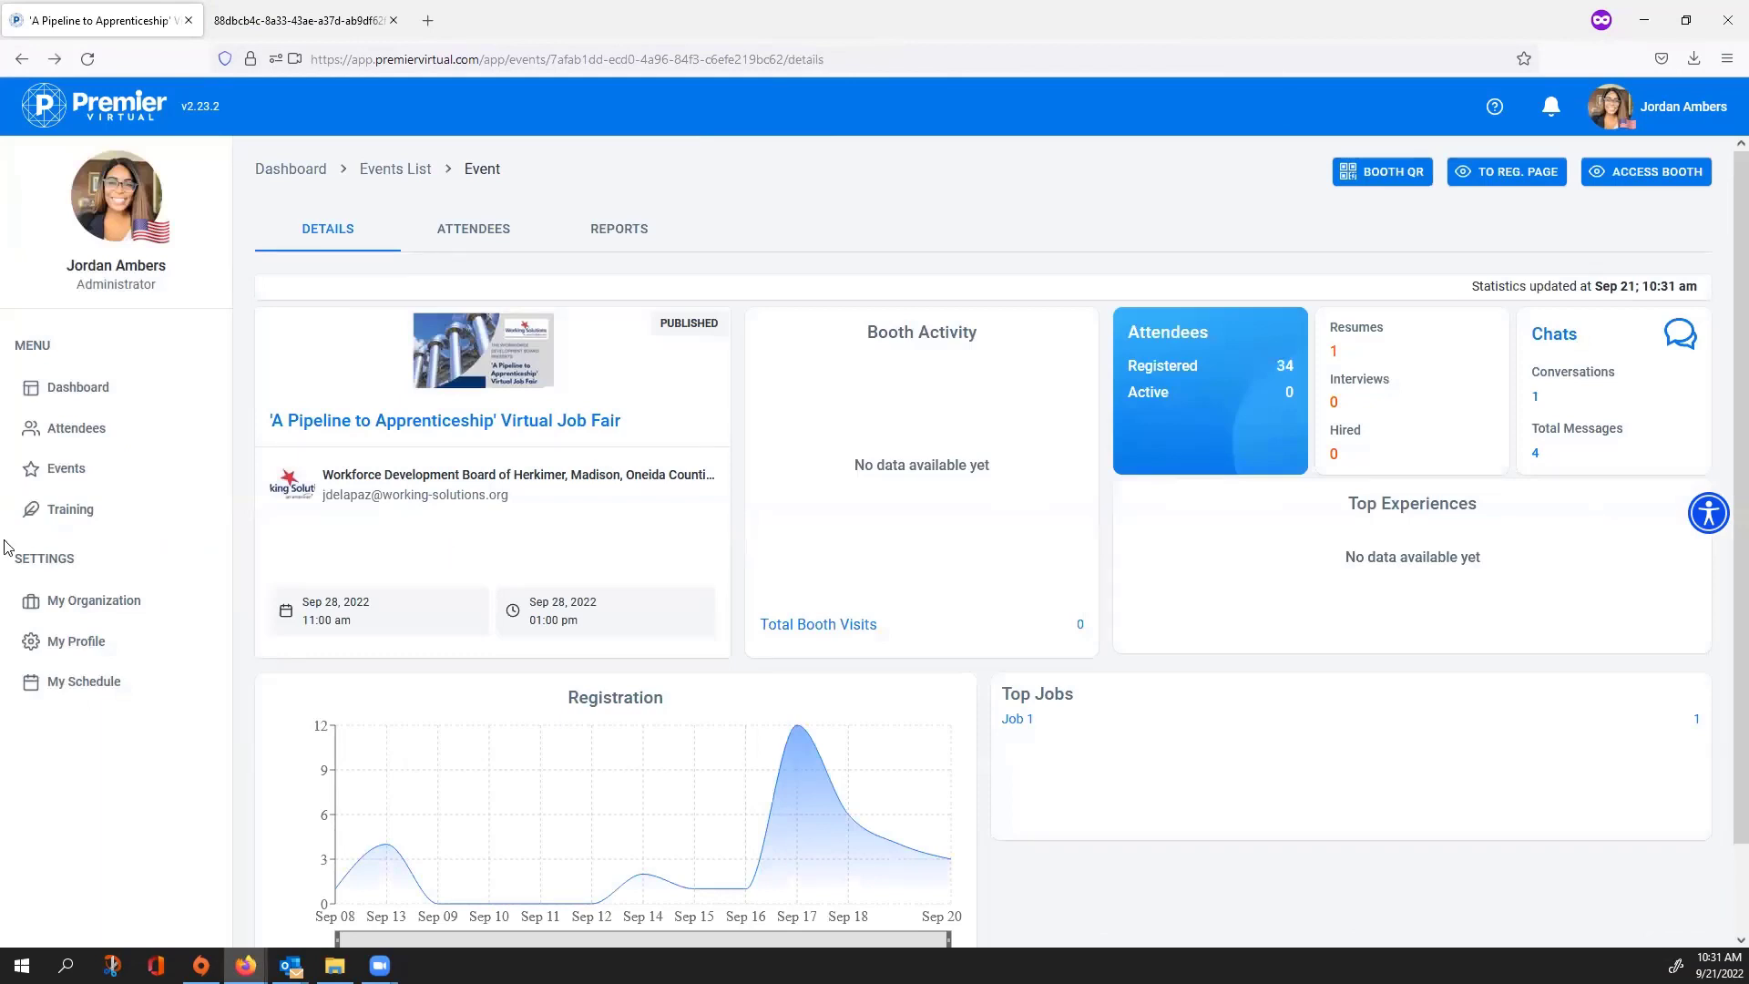
click(73, 471)
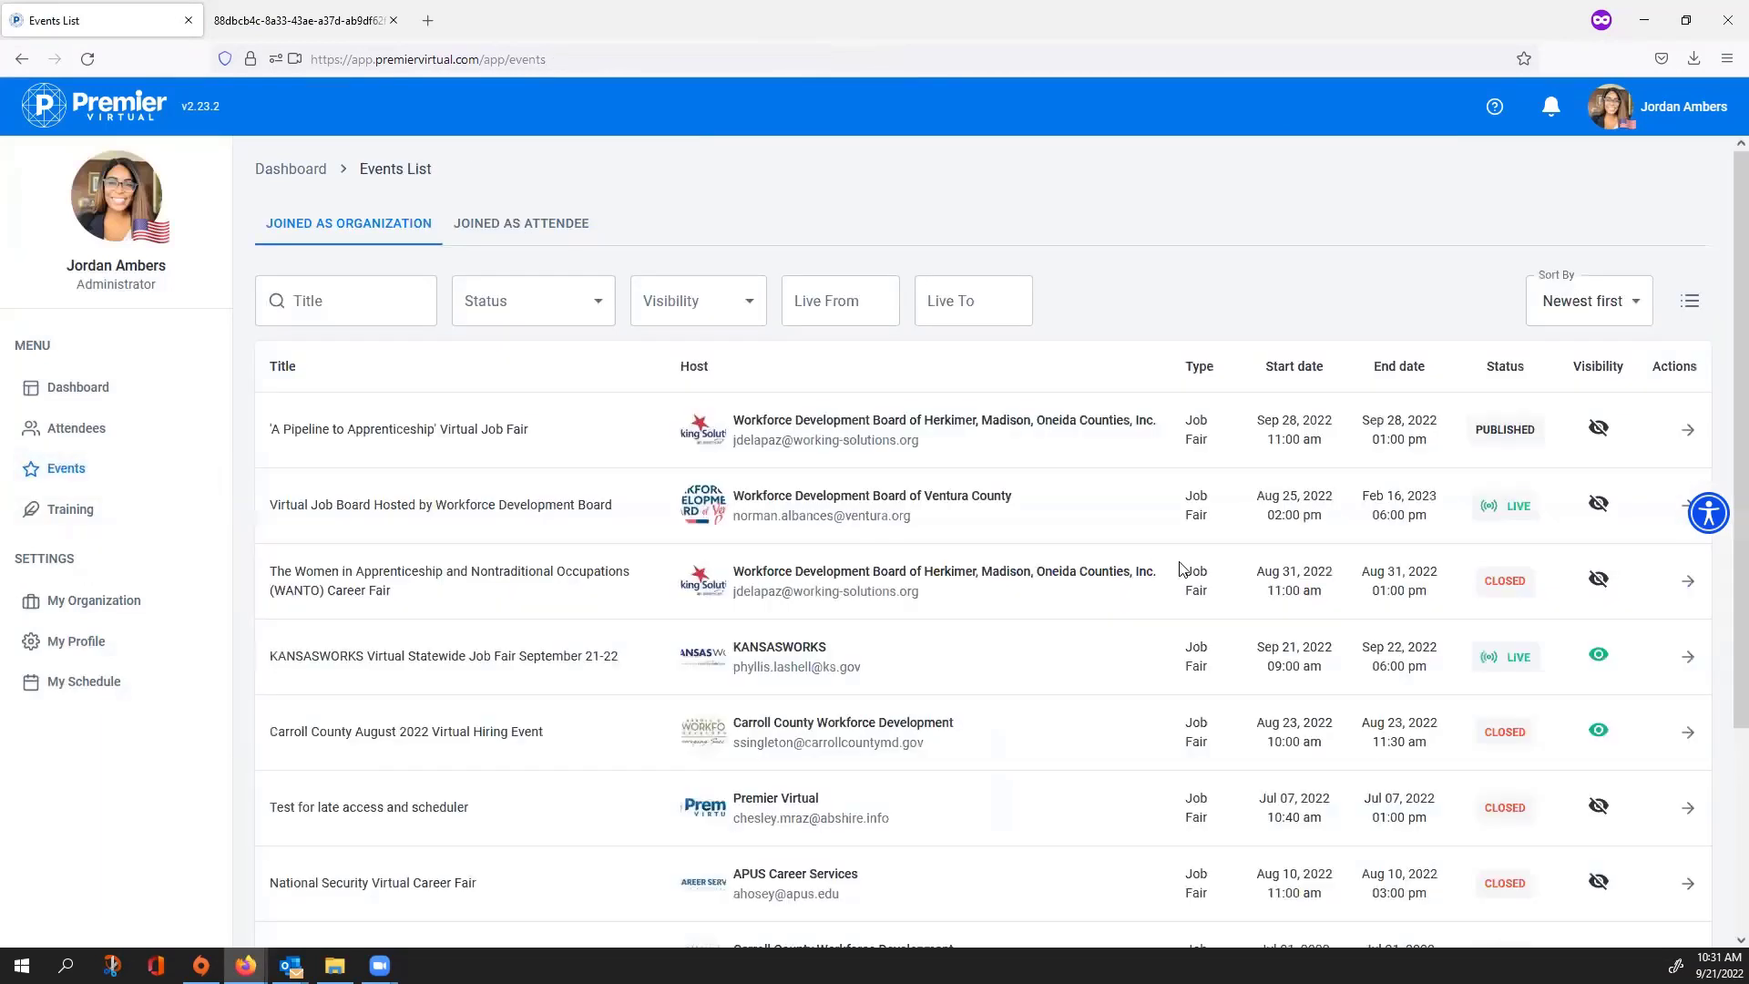
scroll(1181, 569, down, 3)
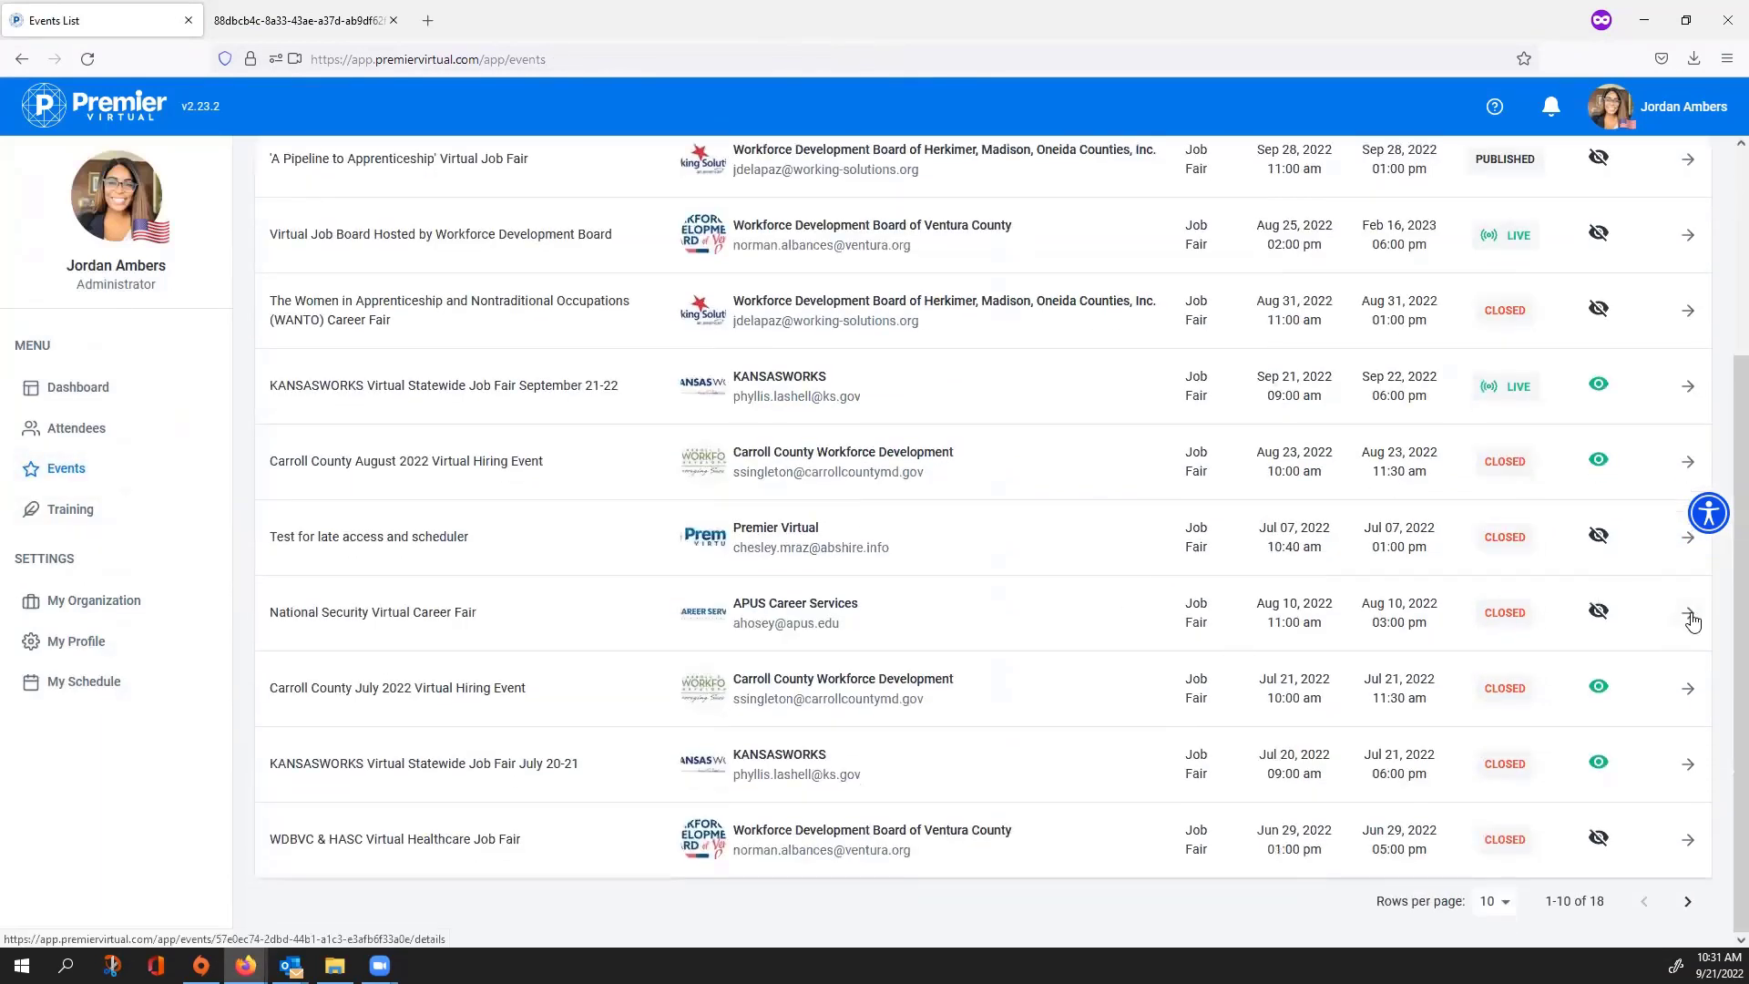
click(1687, 612)
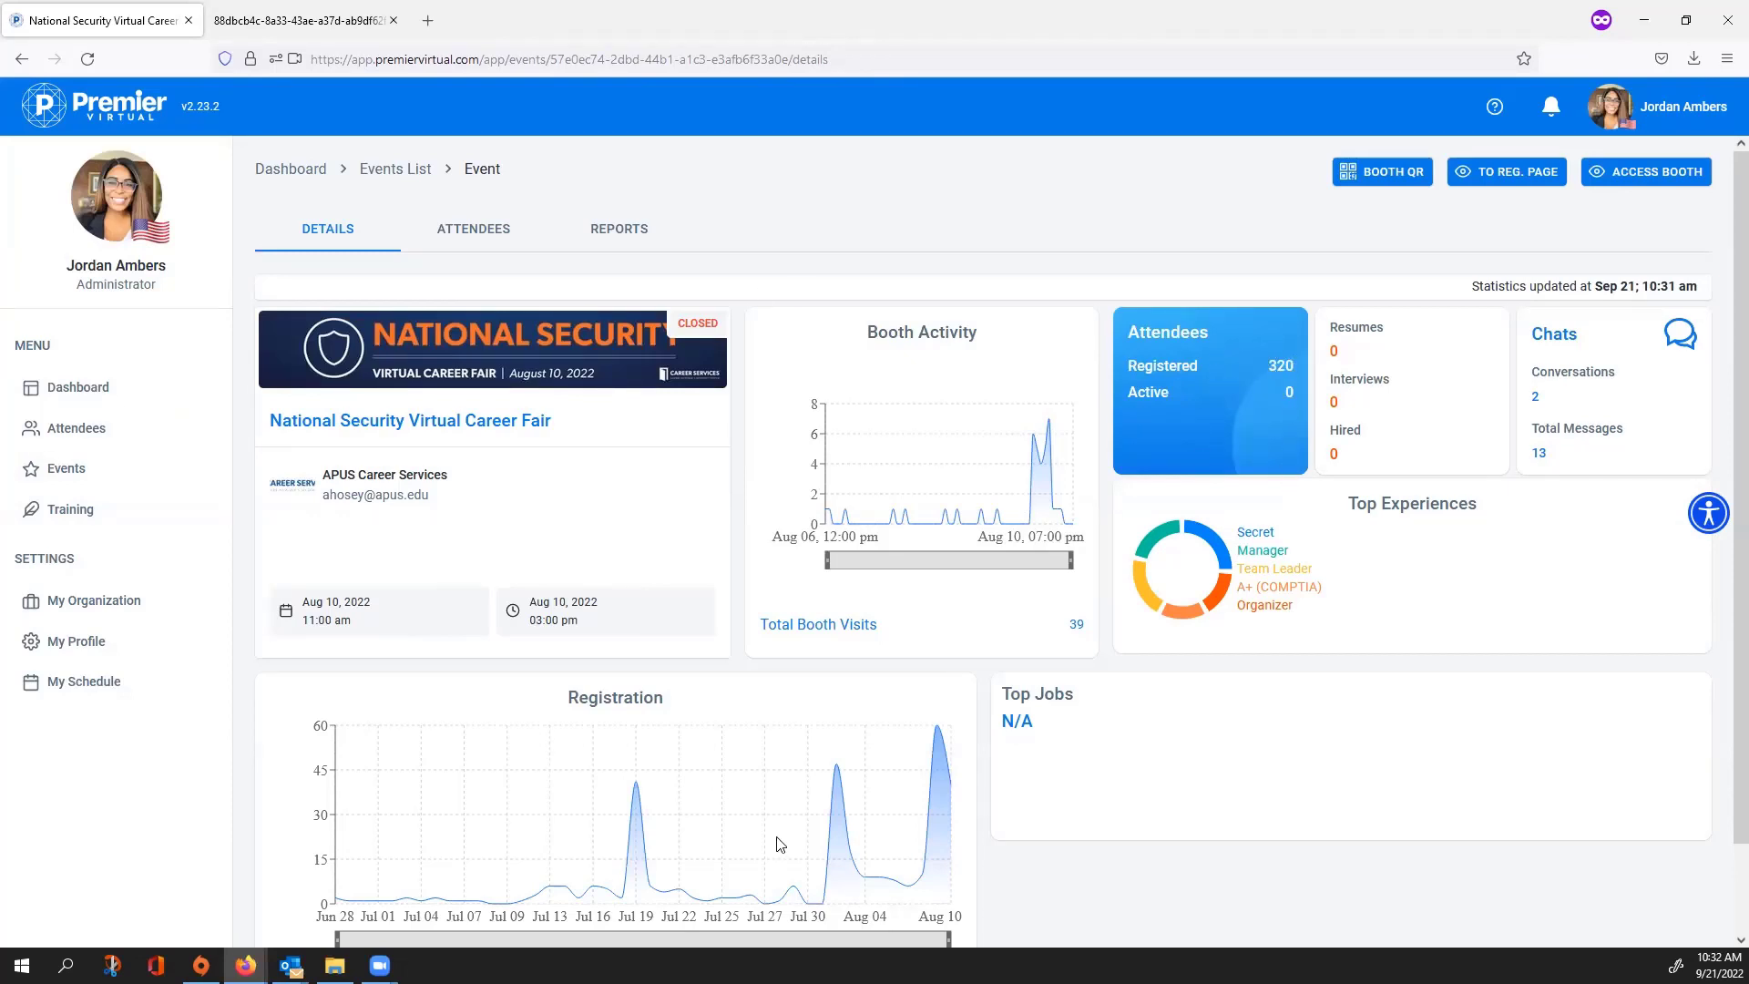
scroll(774, 844, down, 2)
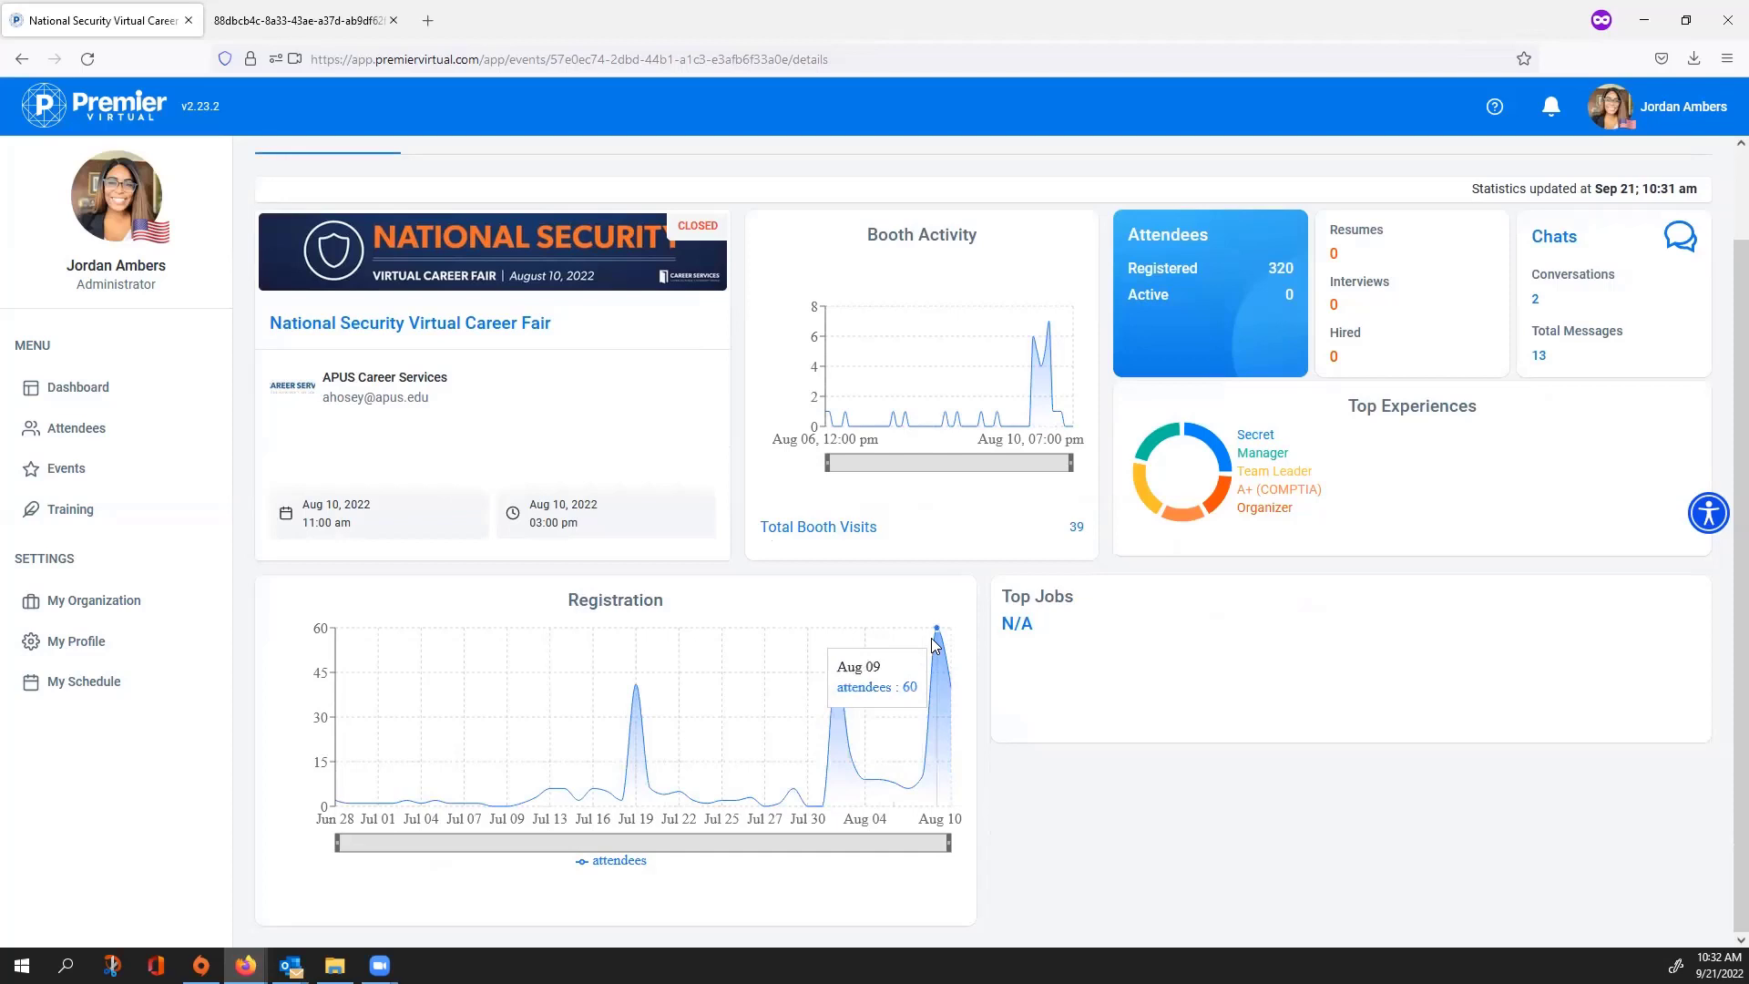
scroll(1321, 487, up, 2)
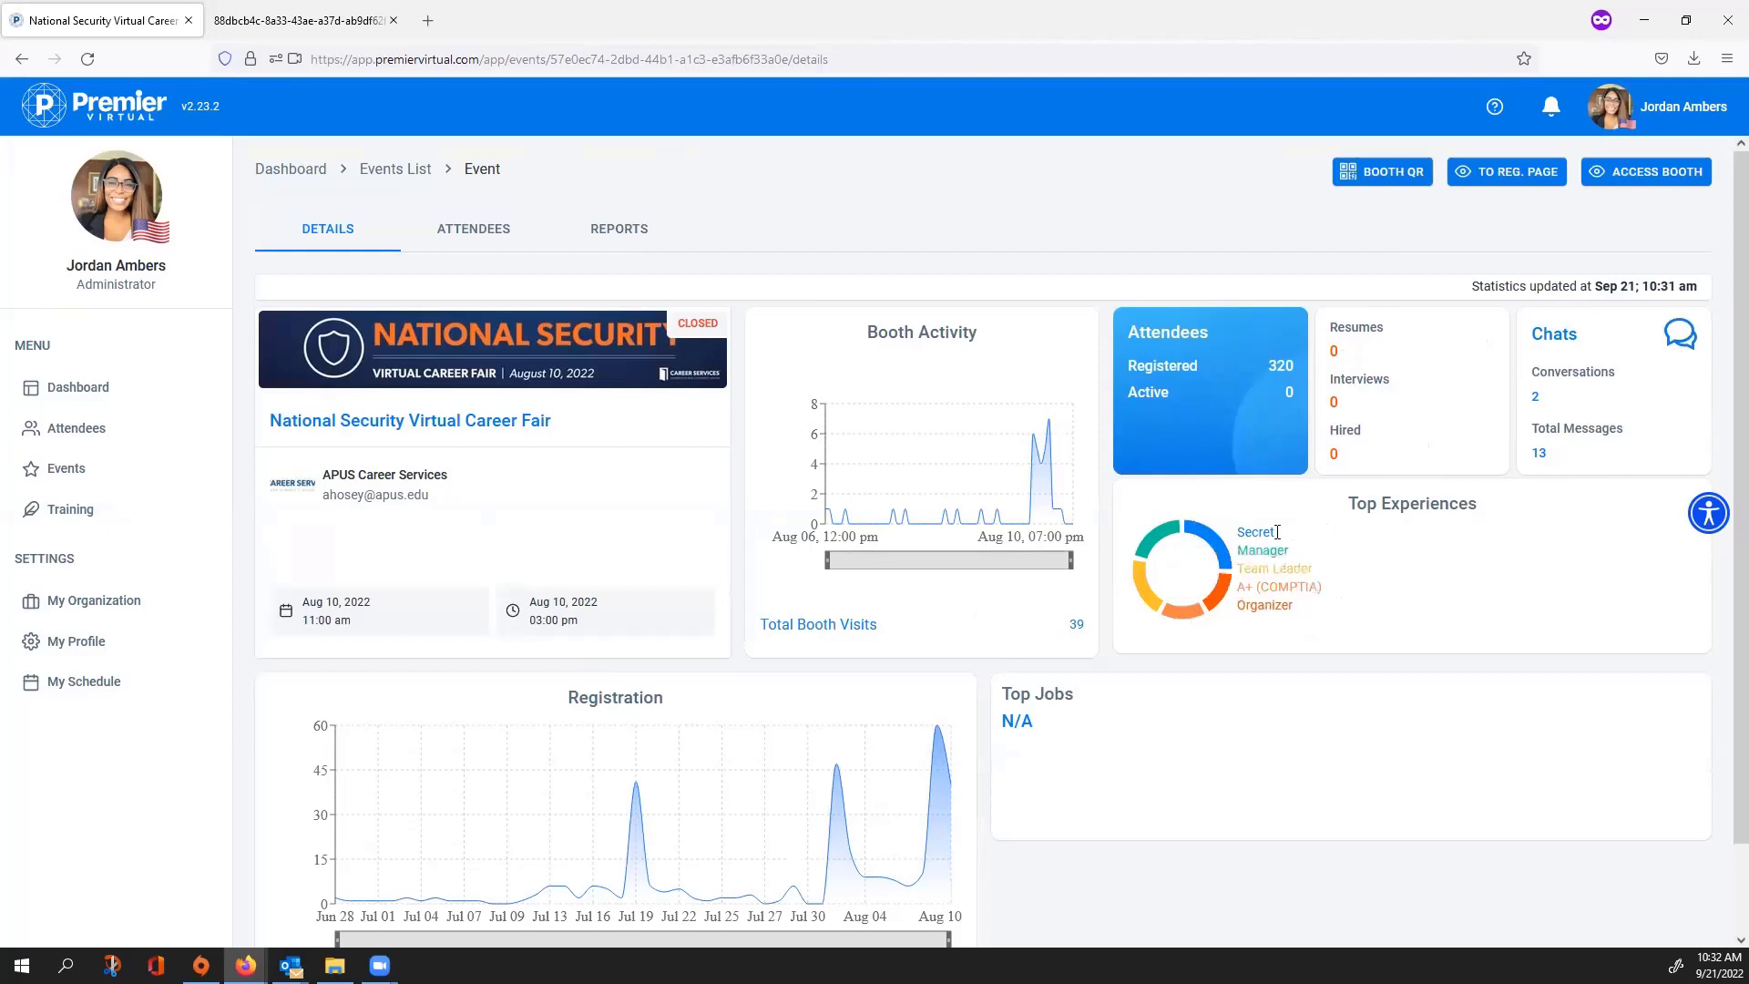
scroll(1170, 688, down, 1)
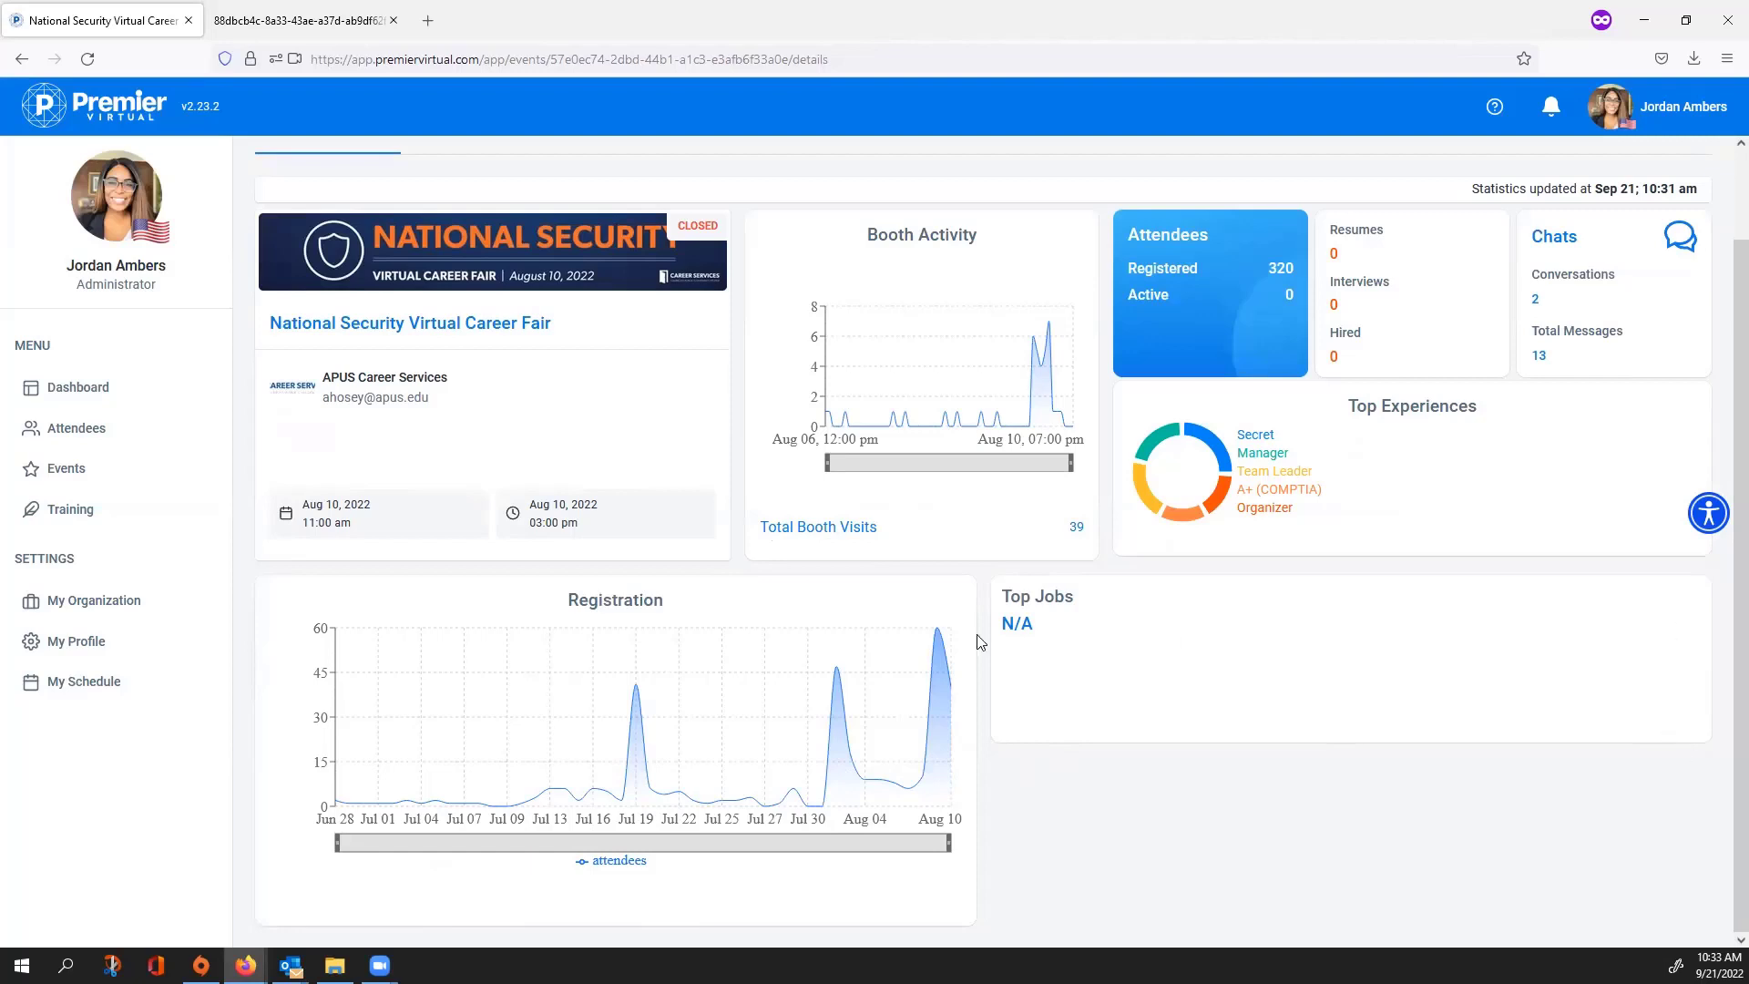
scroll(840, 458, up, 2)
Step: Open the career fair's attendees list, review the first attendee's profile and registration answers, and close the profile
click(497, 227)
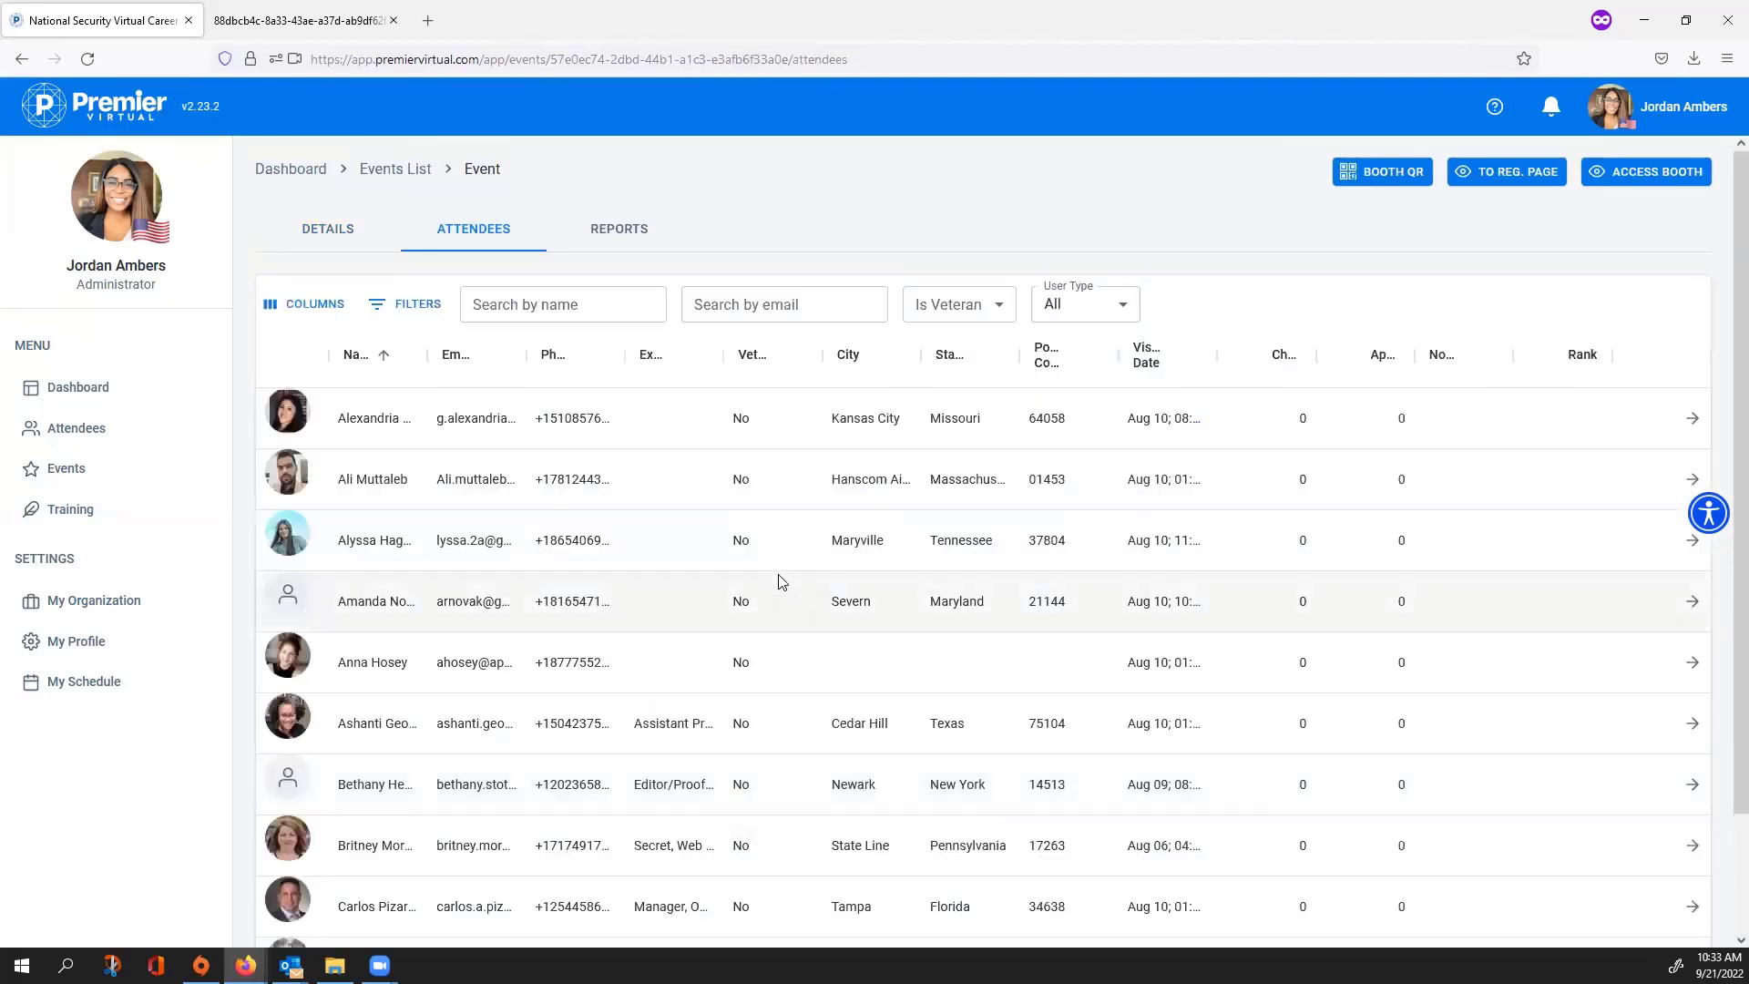
click(1692, 419)
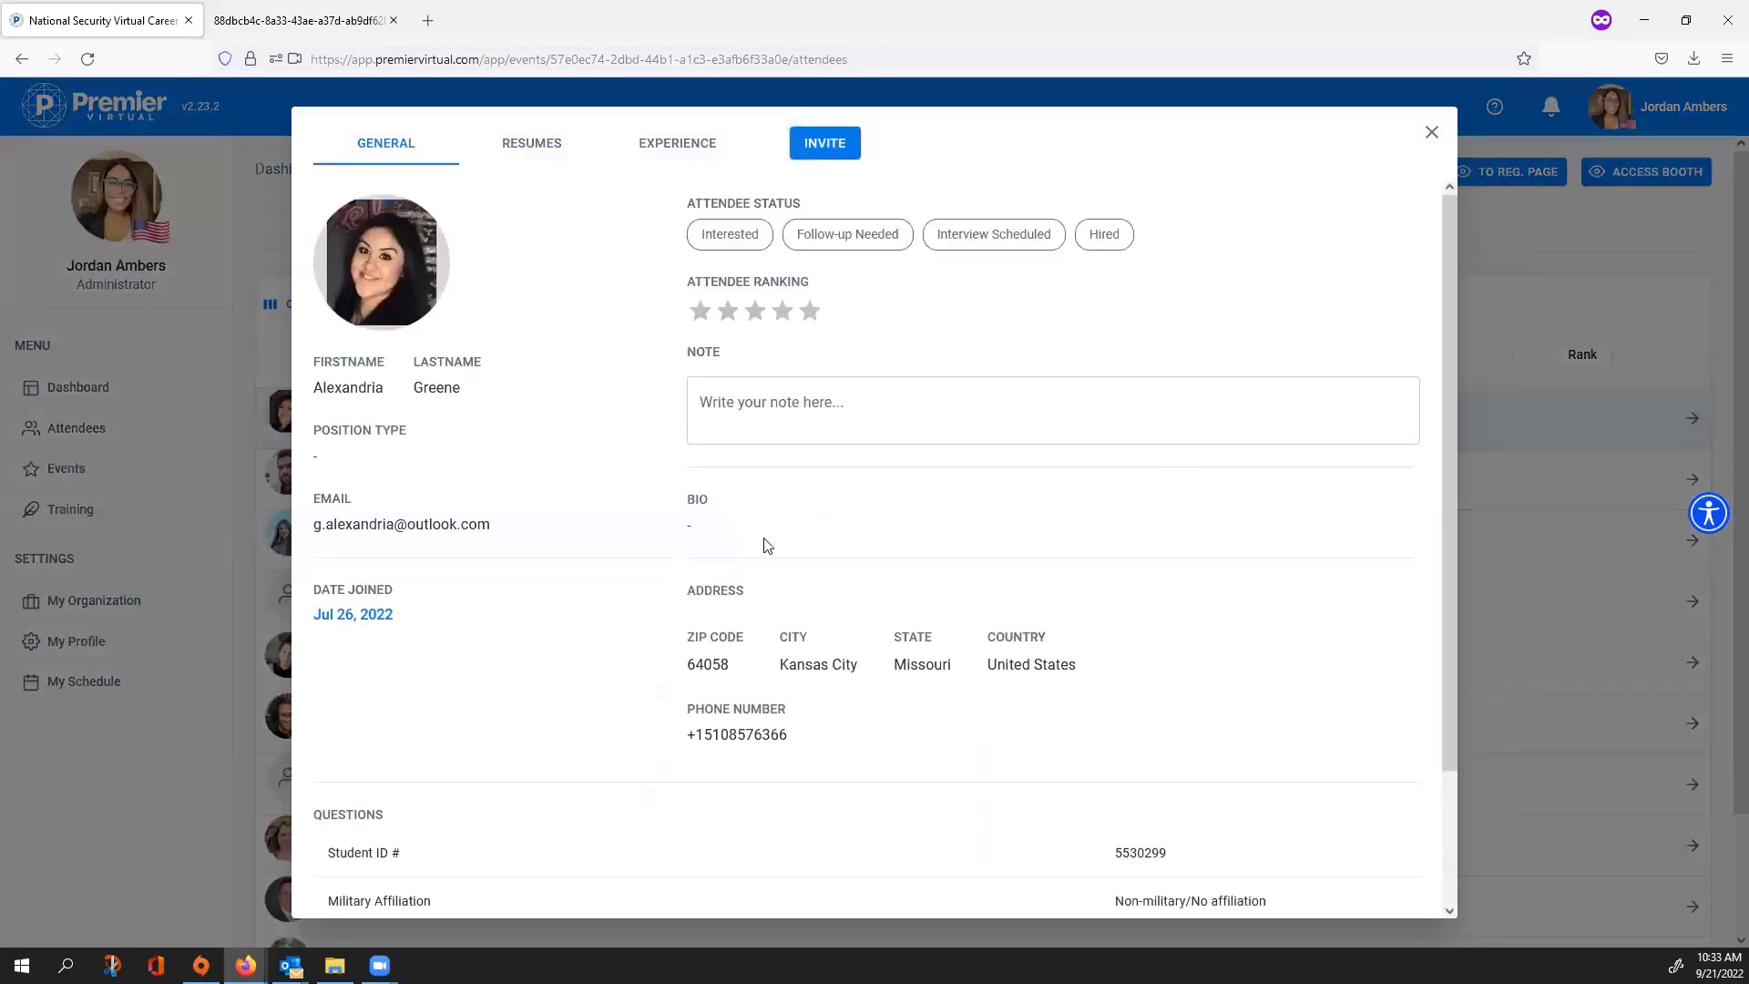
scroll(788, 576, down, 2)
scroll(820, 455, up, 2)
click(1432, 134)
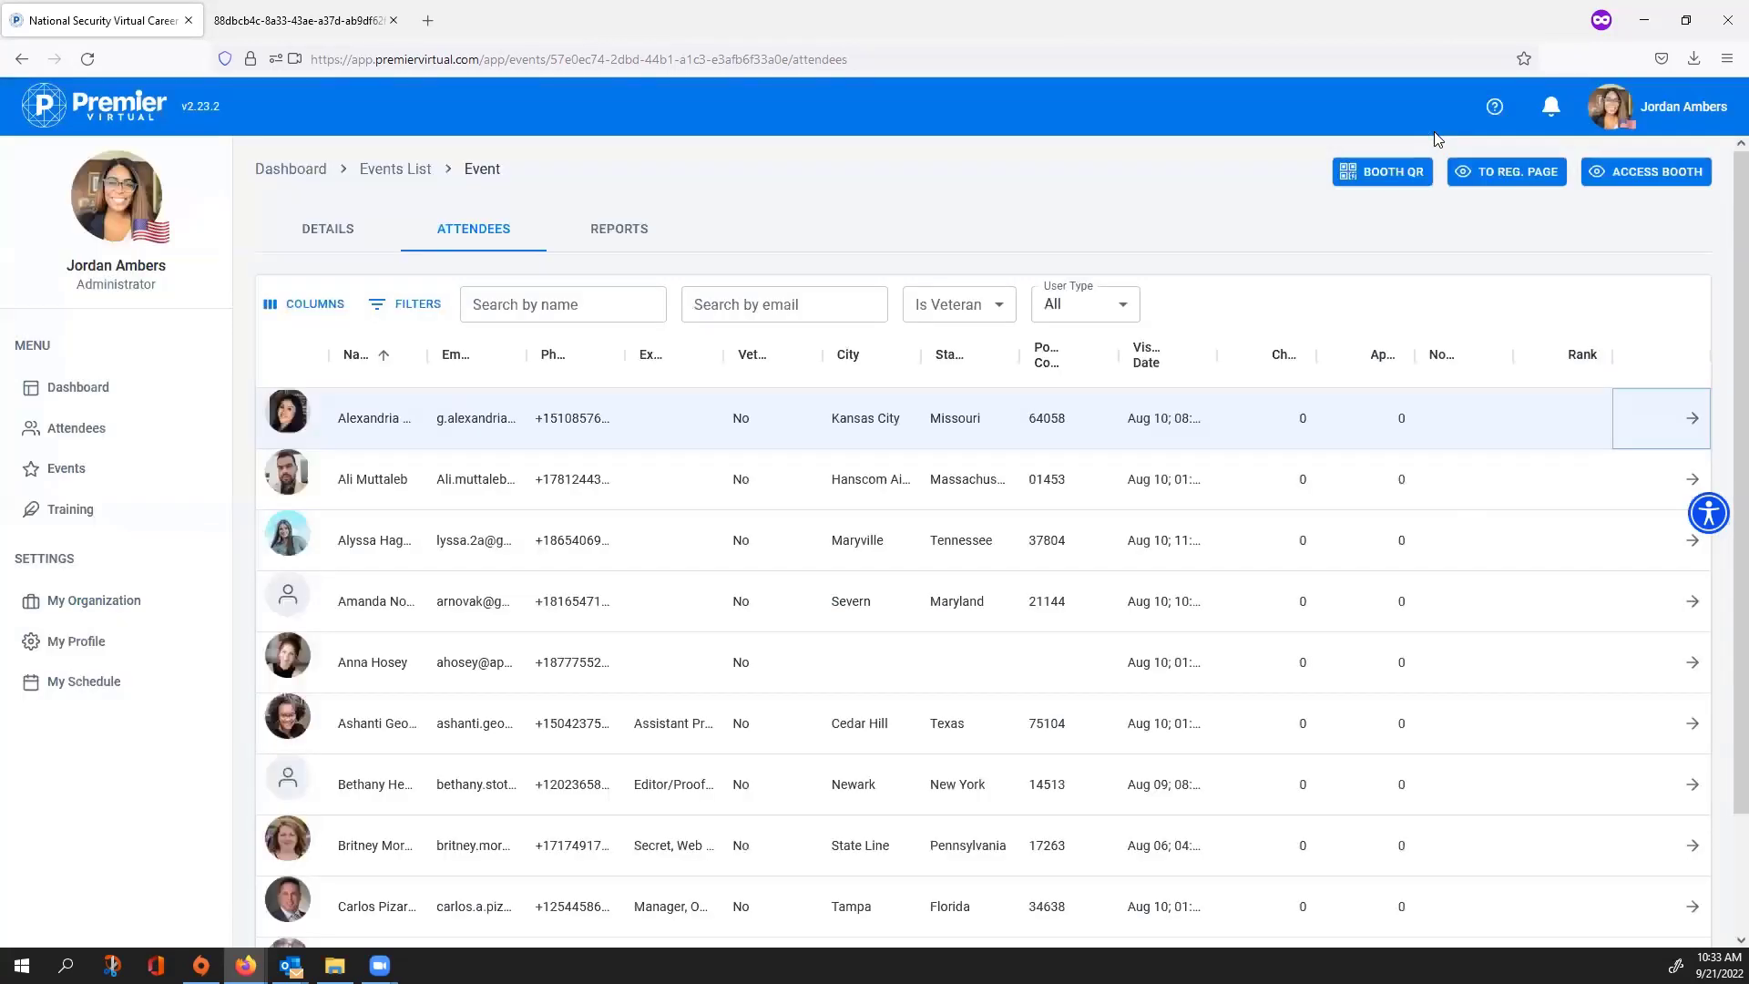
Step: View the National Security Virtual Career Fair's organization registration page and return to the events list
click(1512, 173)
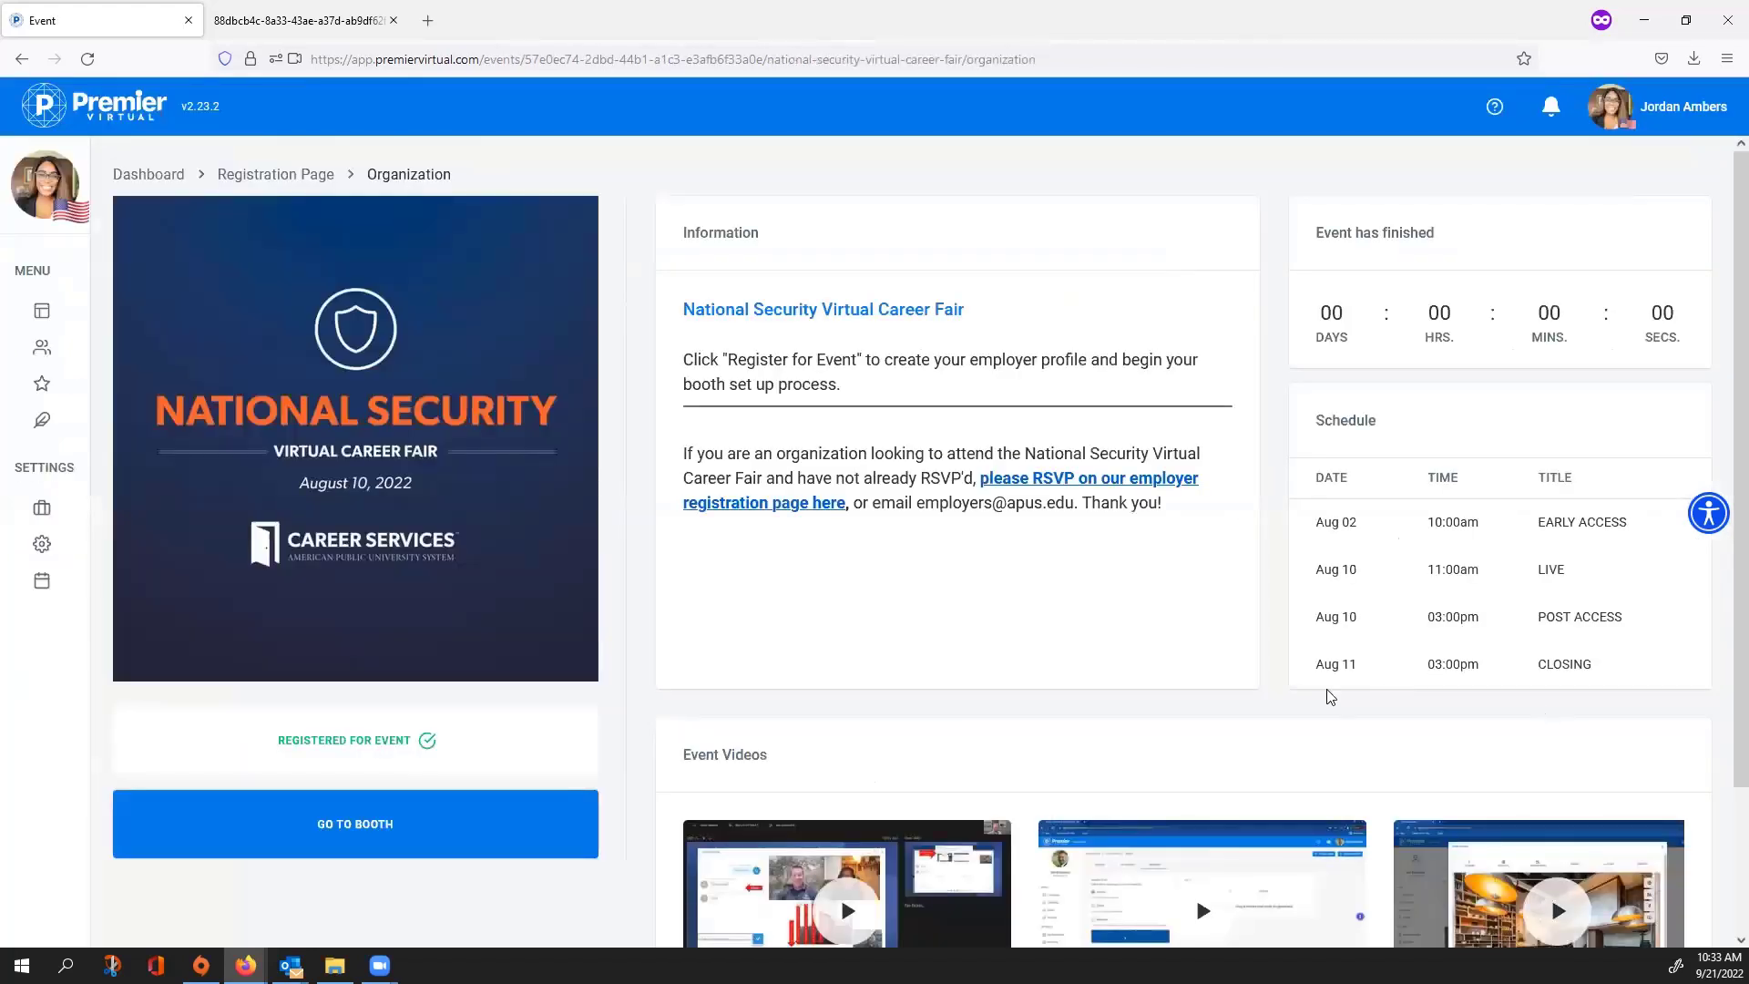
click(42, 383)
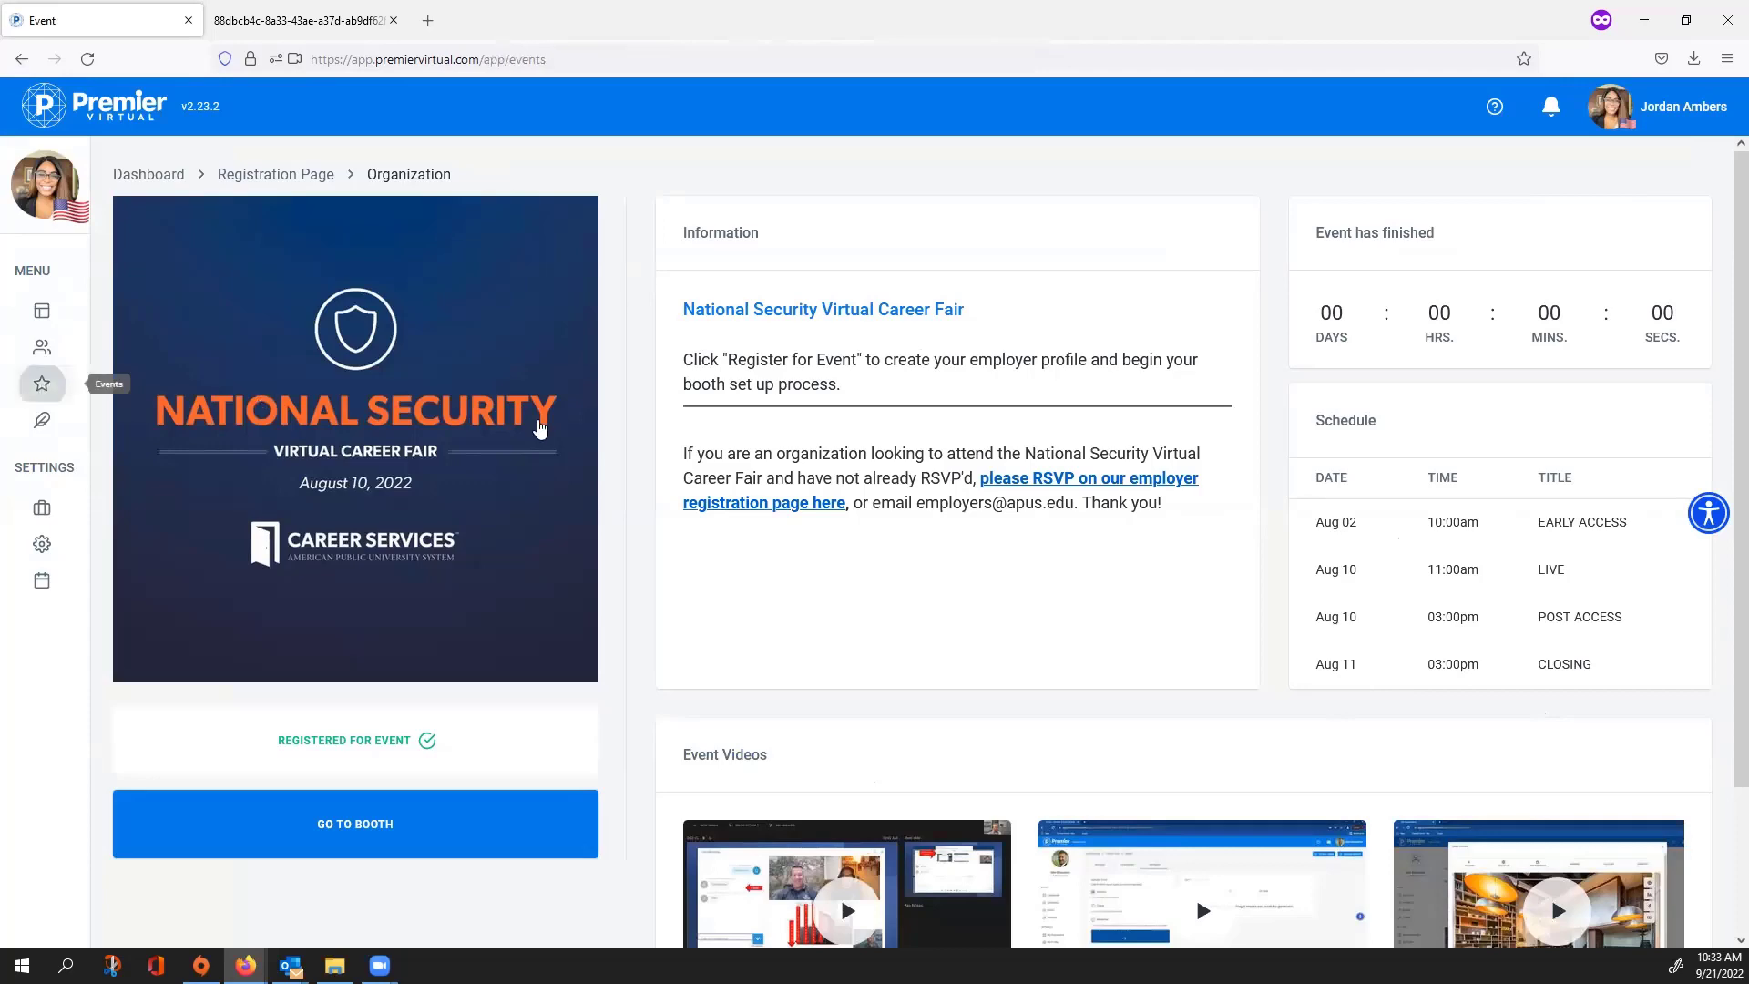
scroll(1241, 583, down, 2)
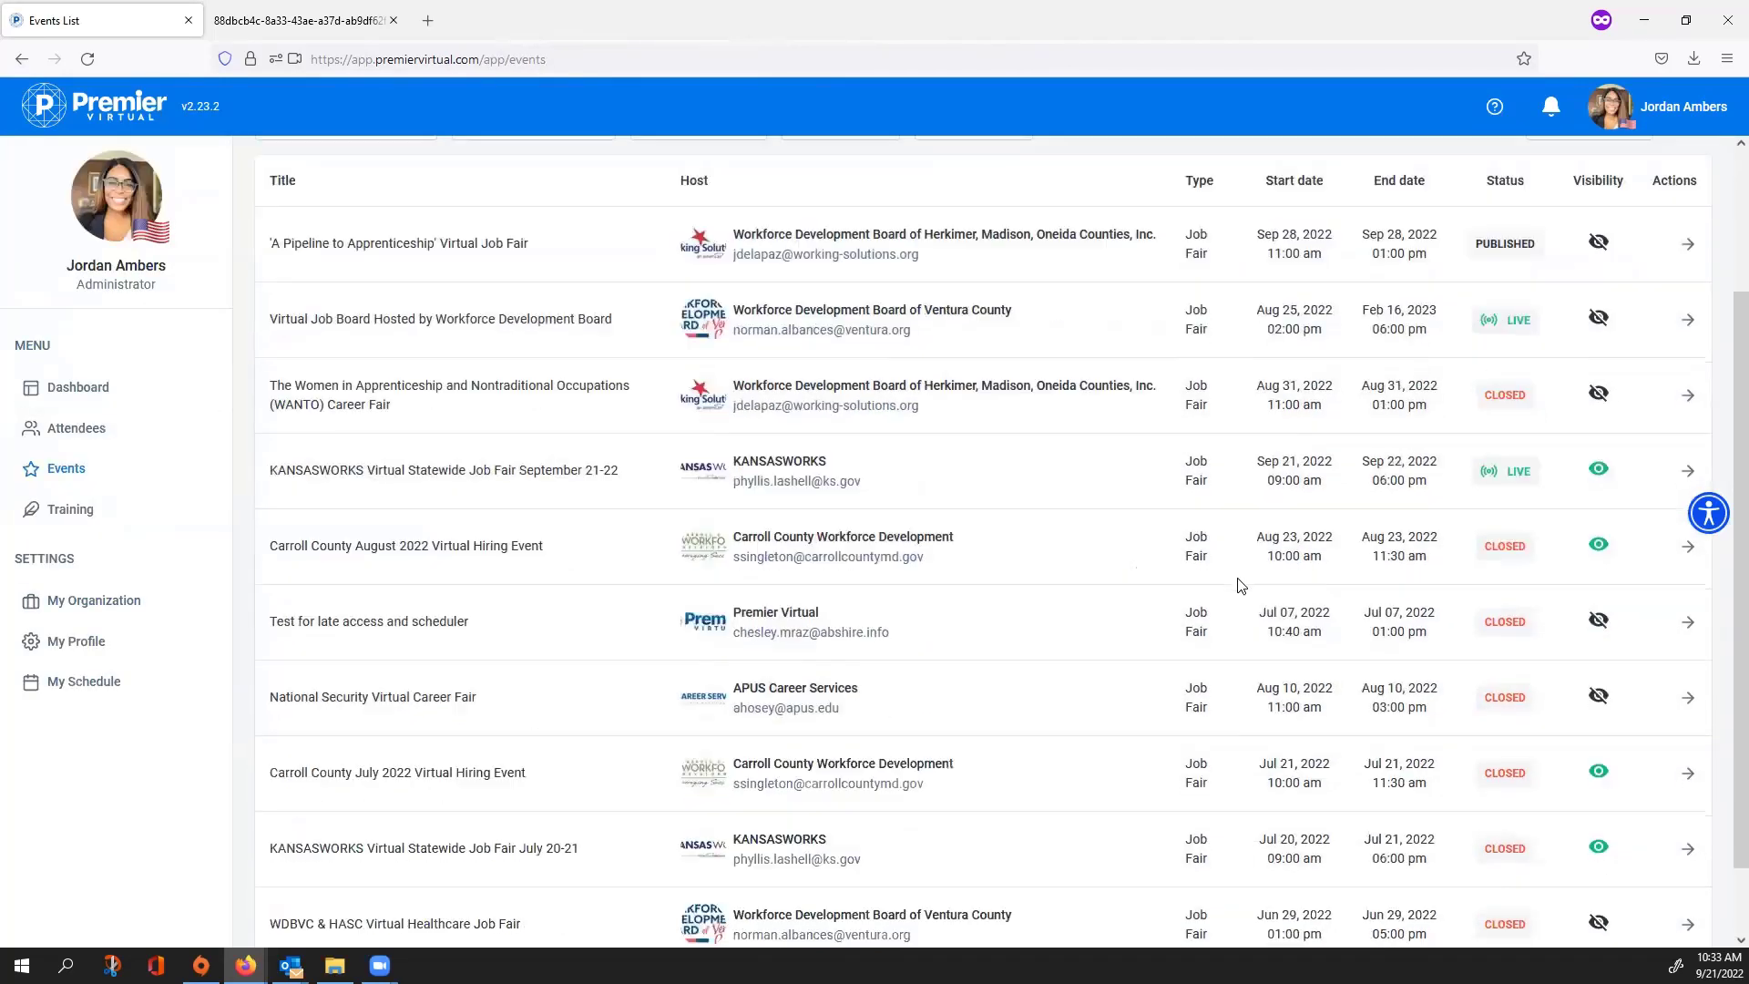
scroll(1239, 584, down, 1)
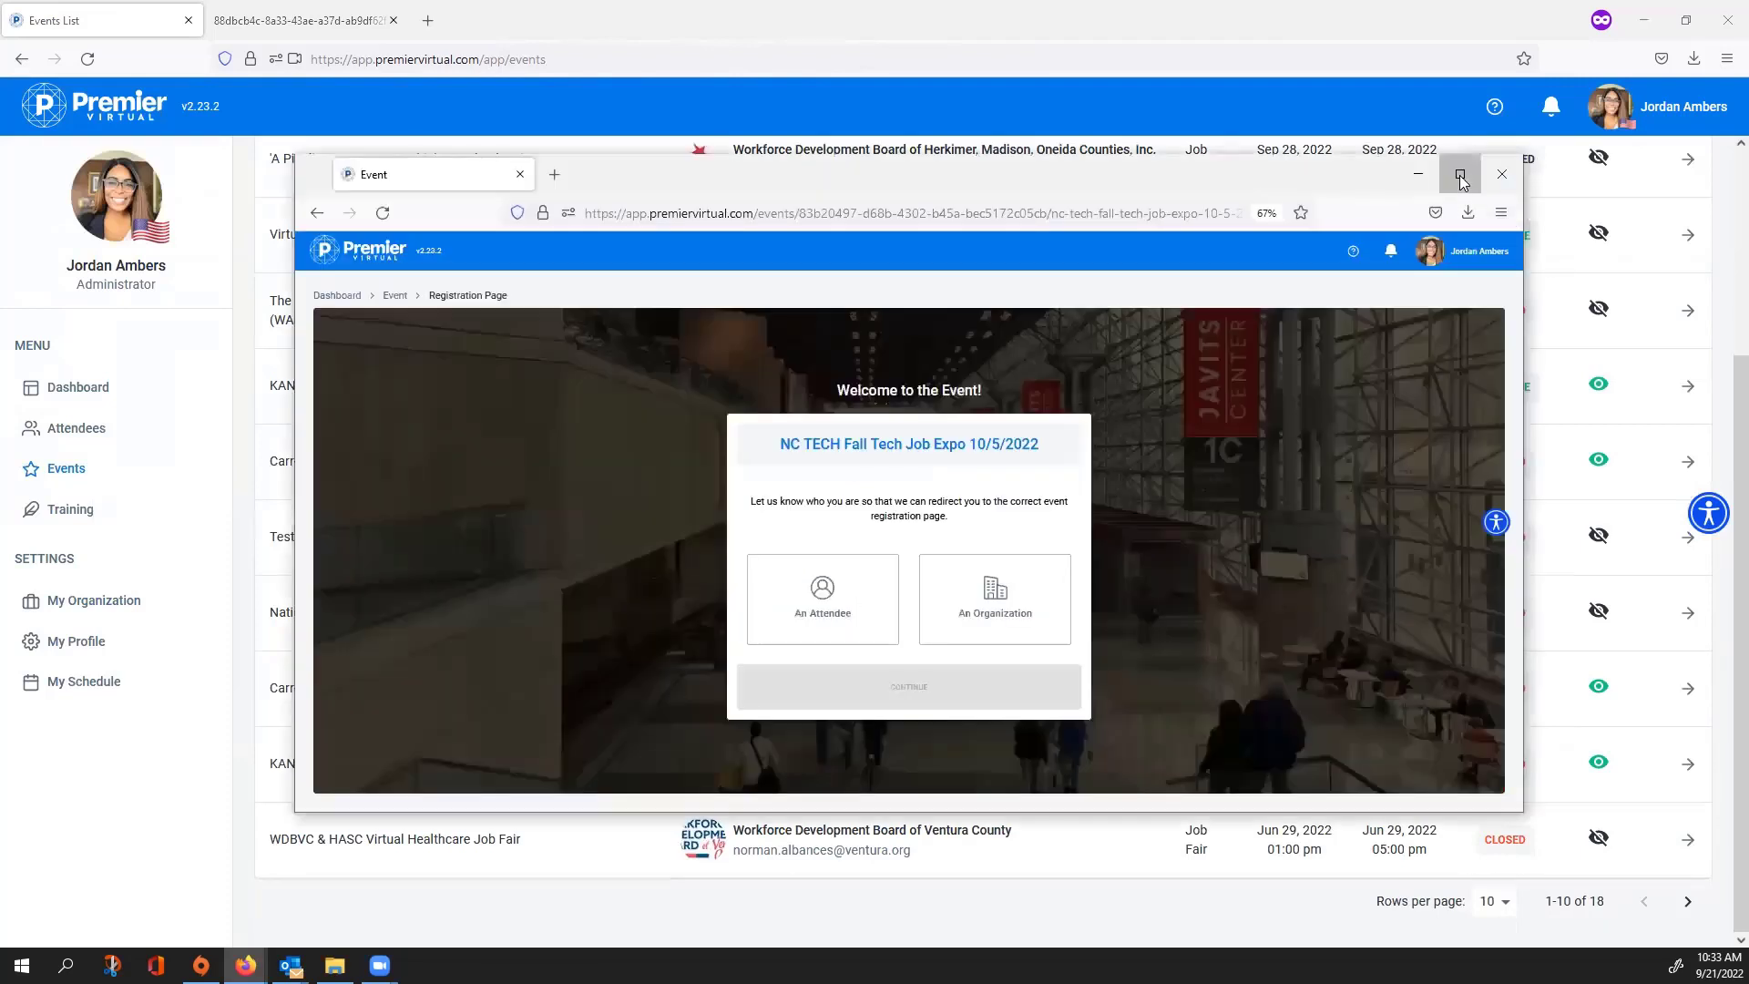
Step: Maximize the NC TECH Fall Tech Job Expo 10/5/2022 registration window, choose the organization role and continue
click(1458, 175)
click(958, 579)
click(993, 691)
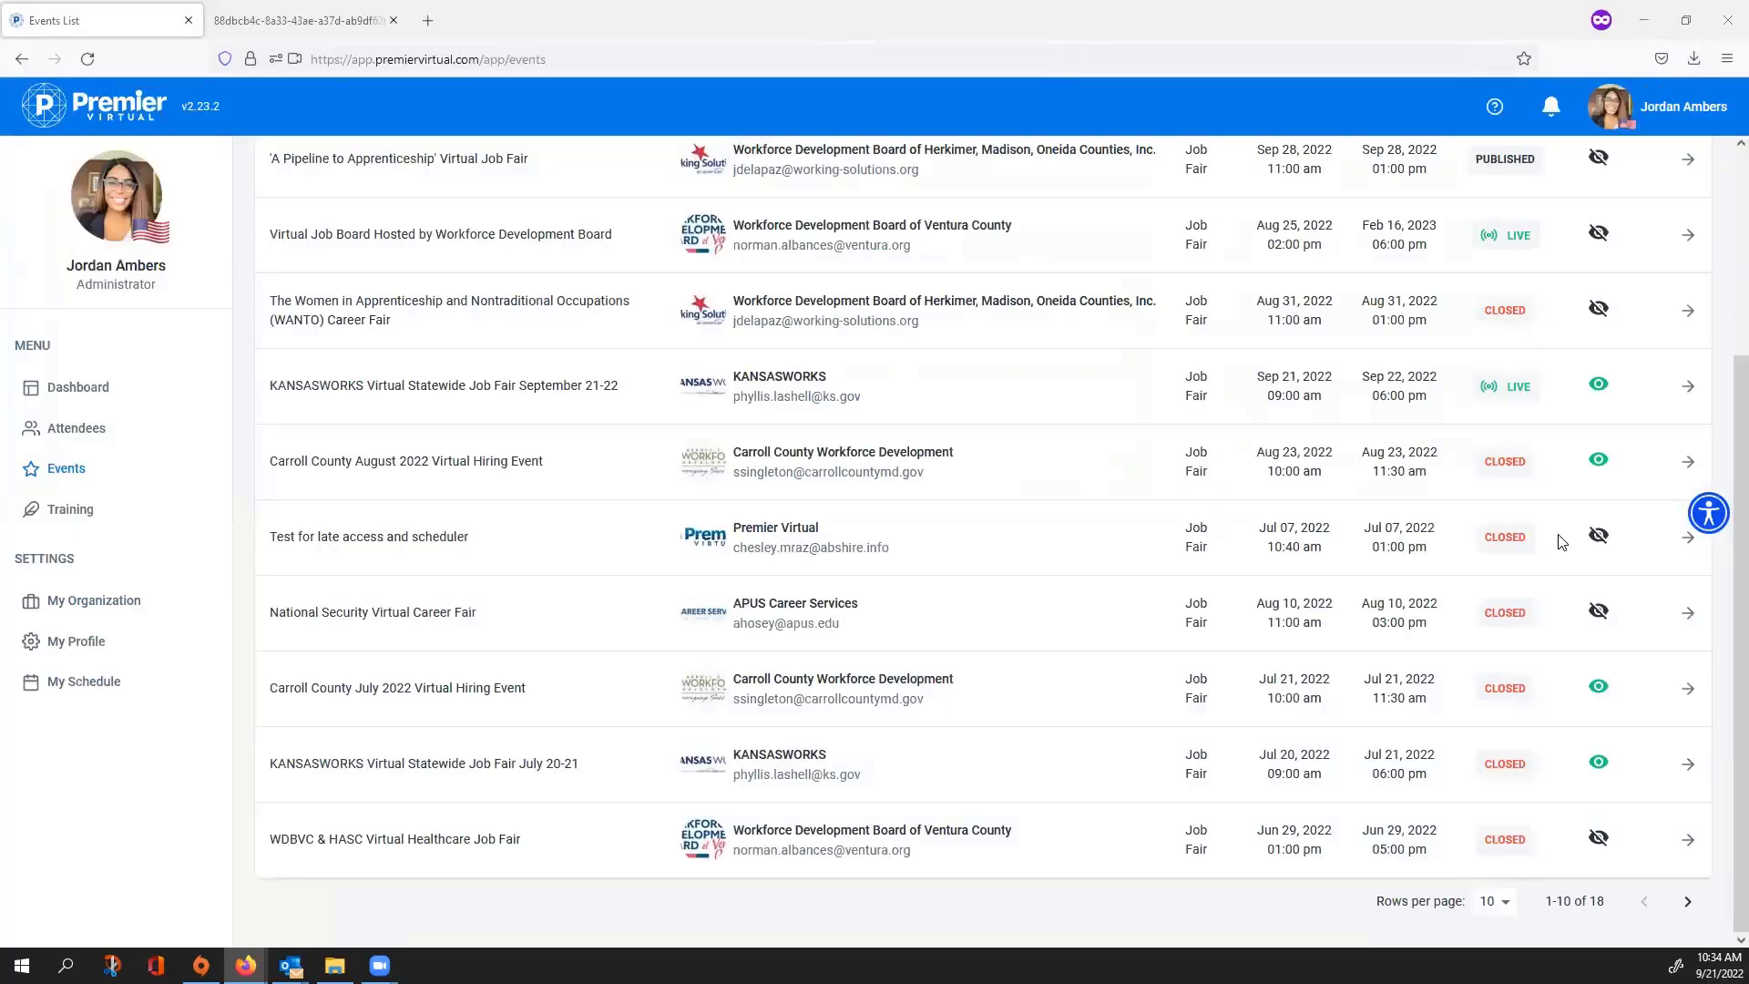
Step: Open the attendees list of the 'A Pipeline to Apprenticeship' Virtual Job Fair and check which columns it can be filtered by
scroll(810, 522, up, 3)
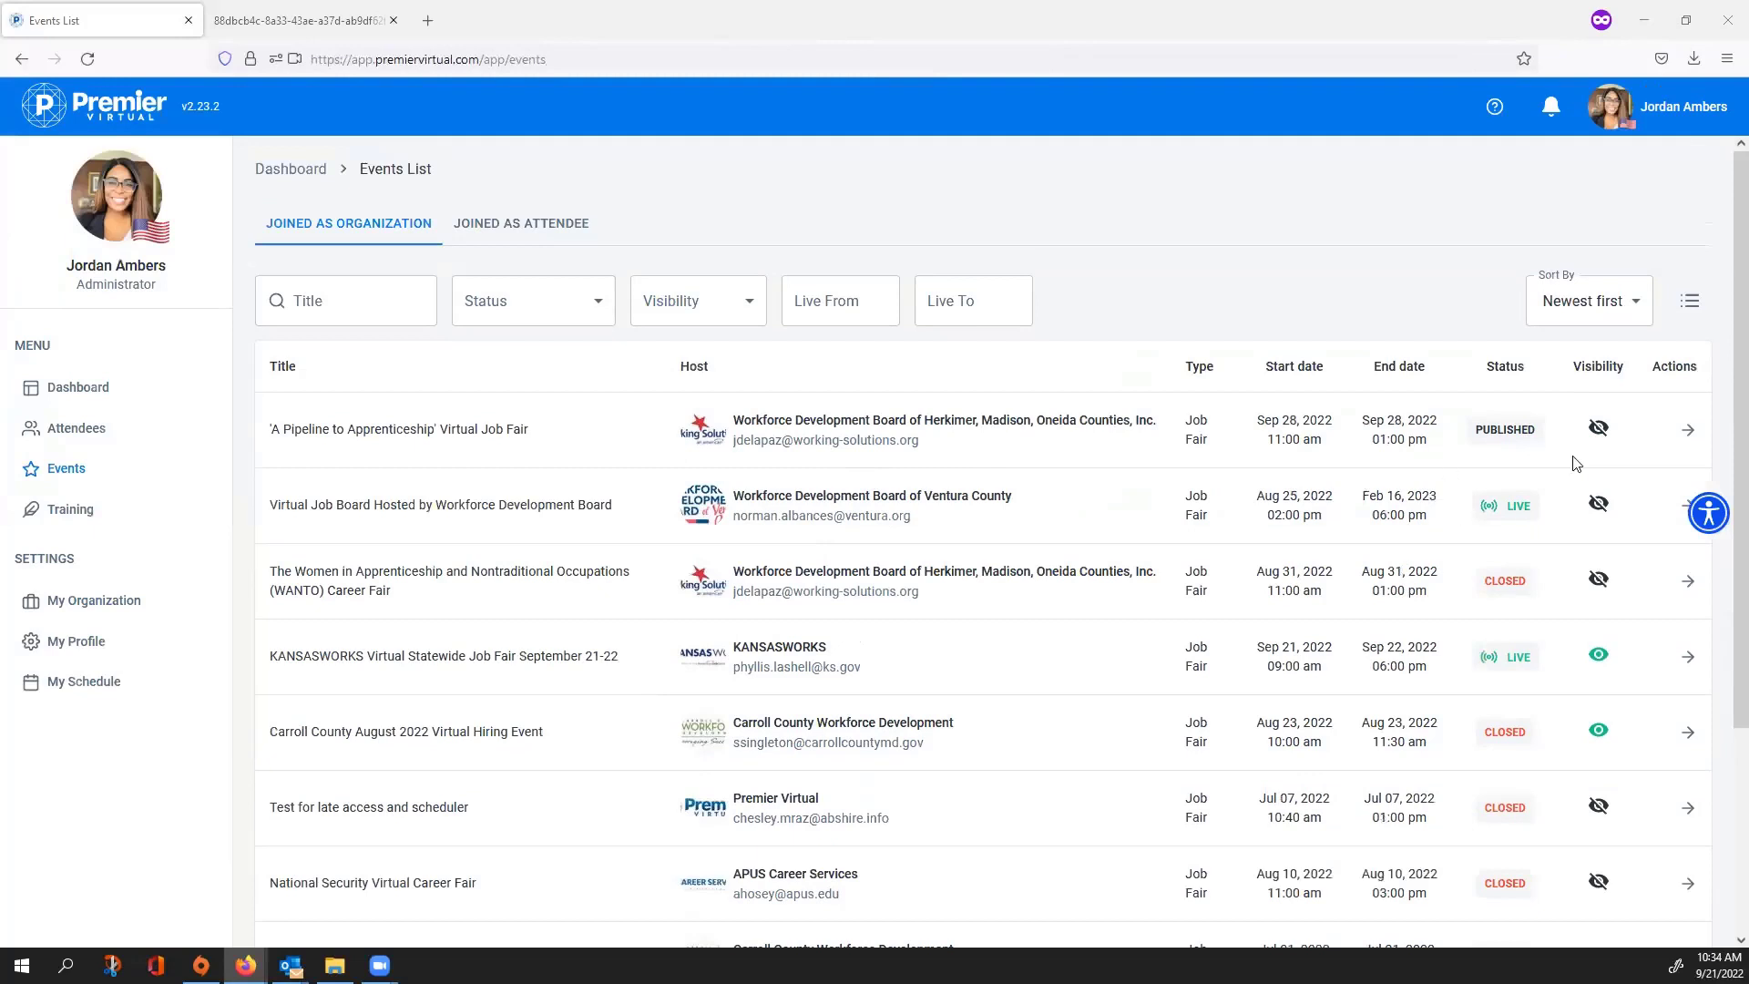
click(1691, 434)
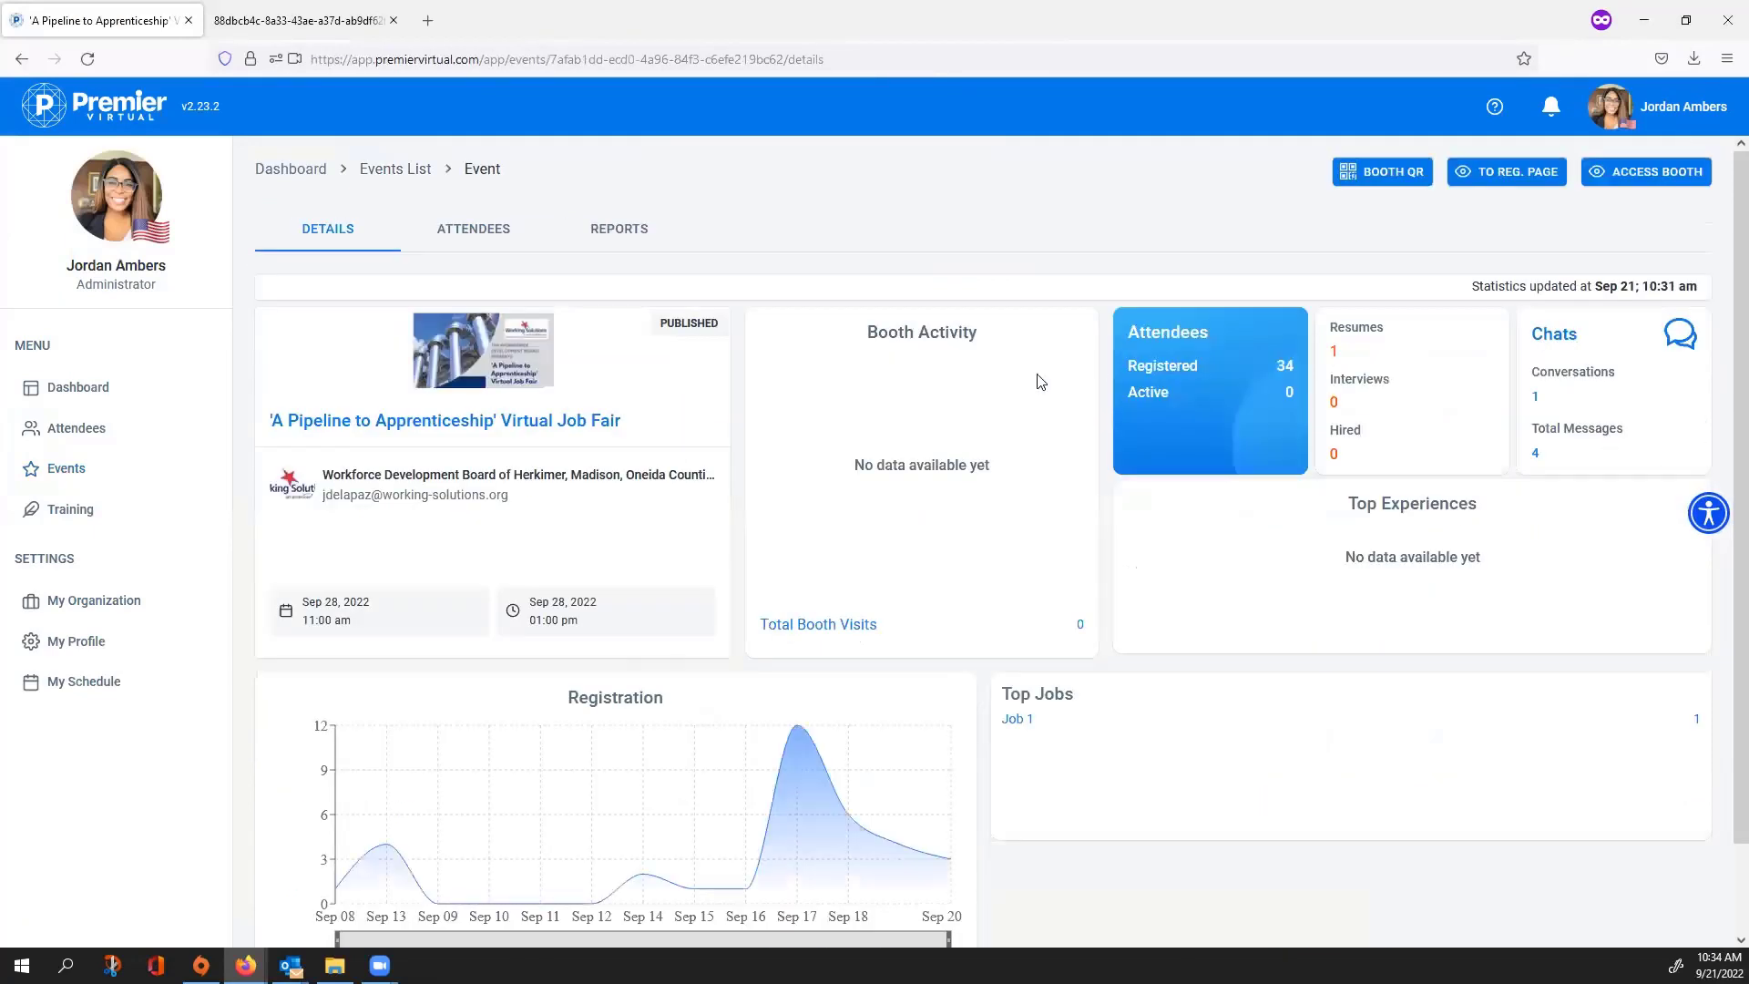
click(481, 226)
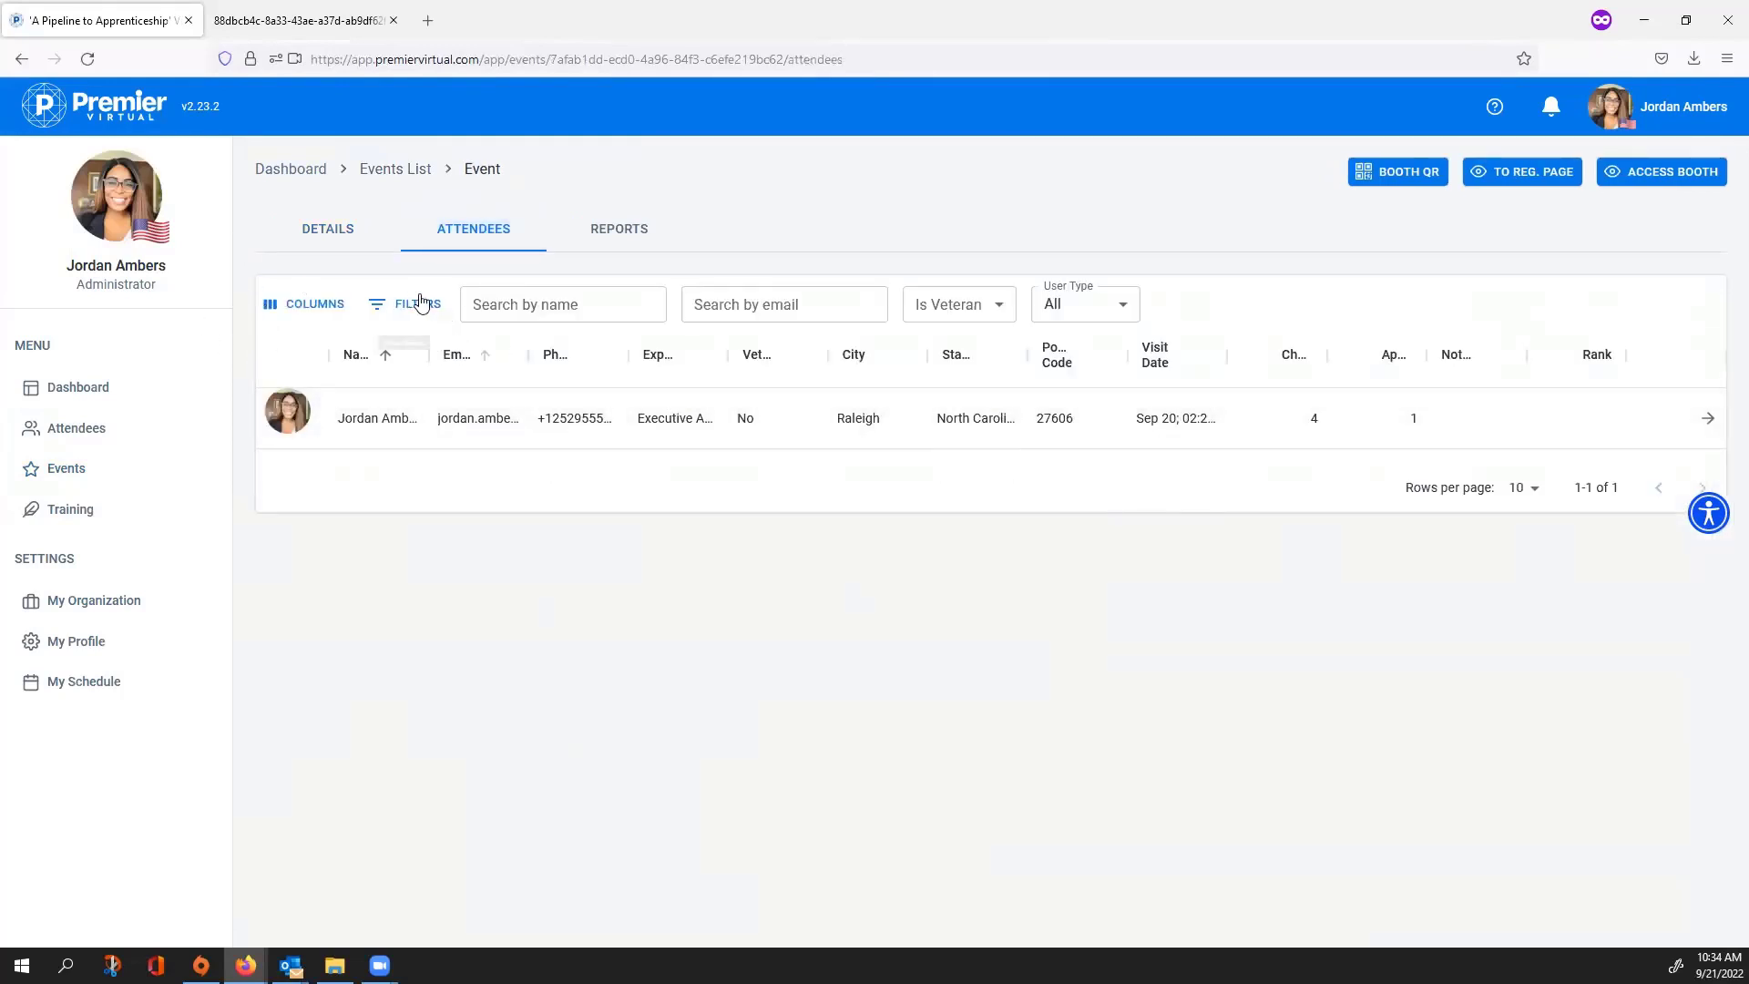
click(421, 303)
click(349, 432)
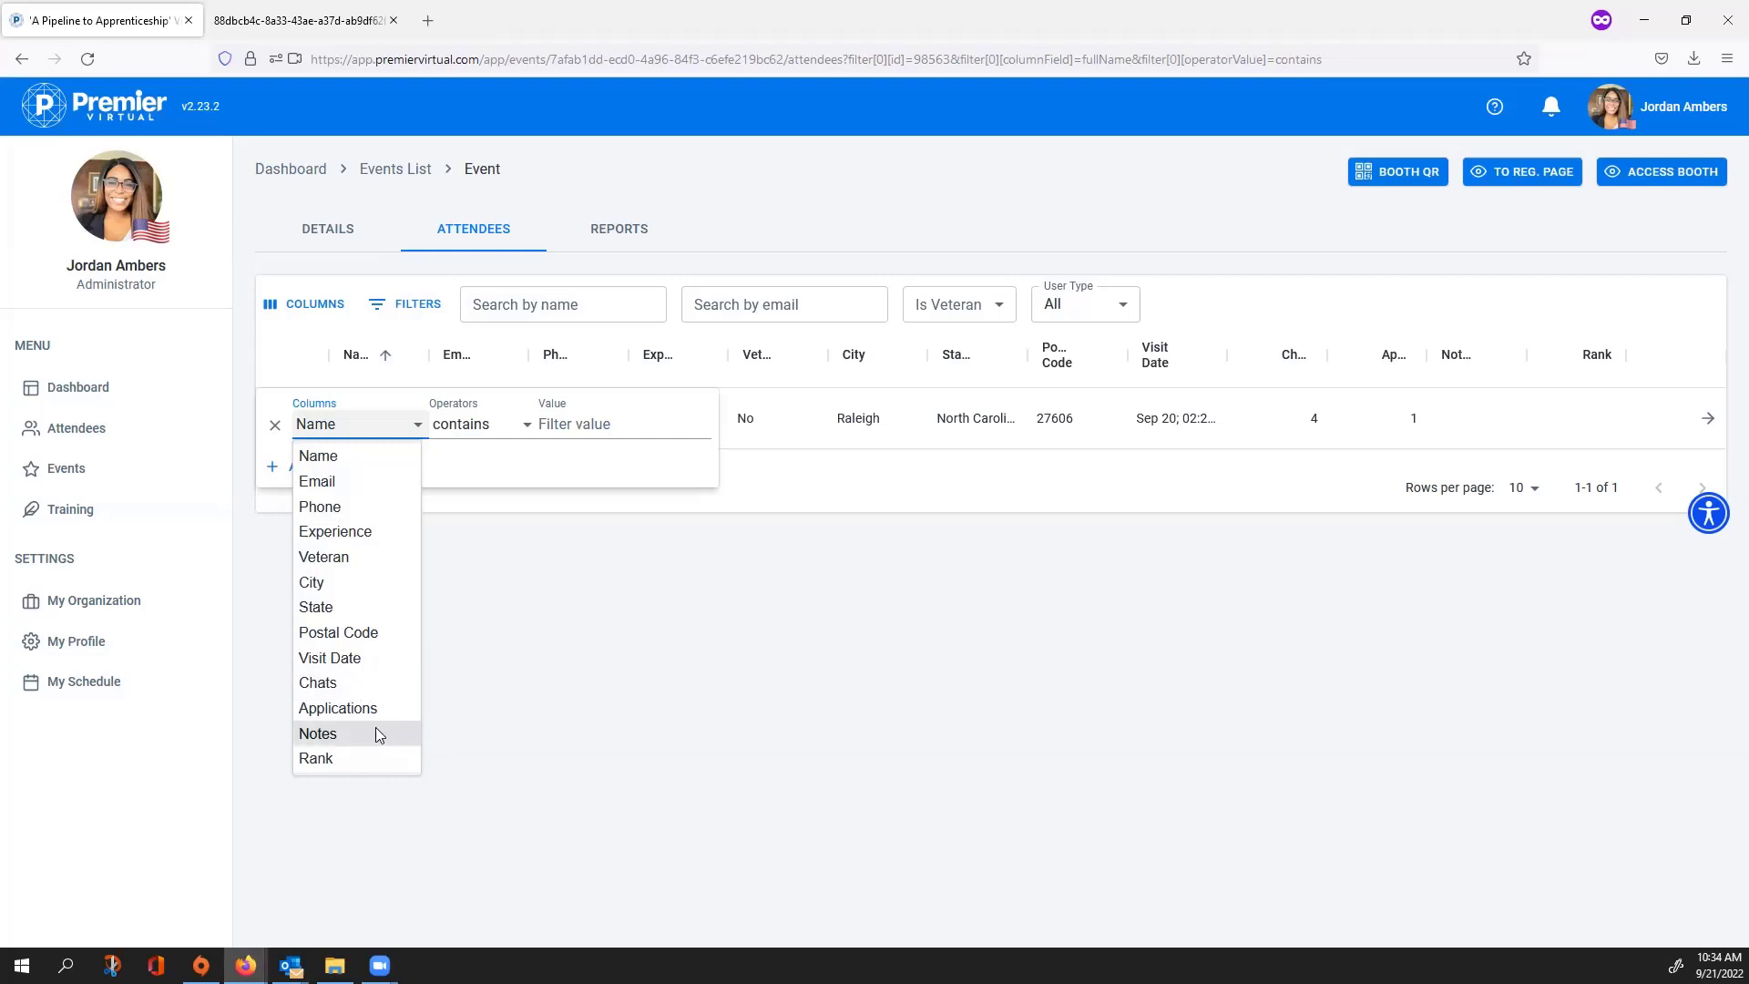
click(724, 615)
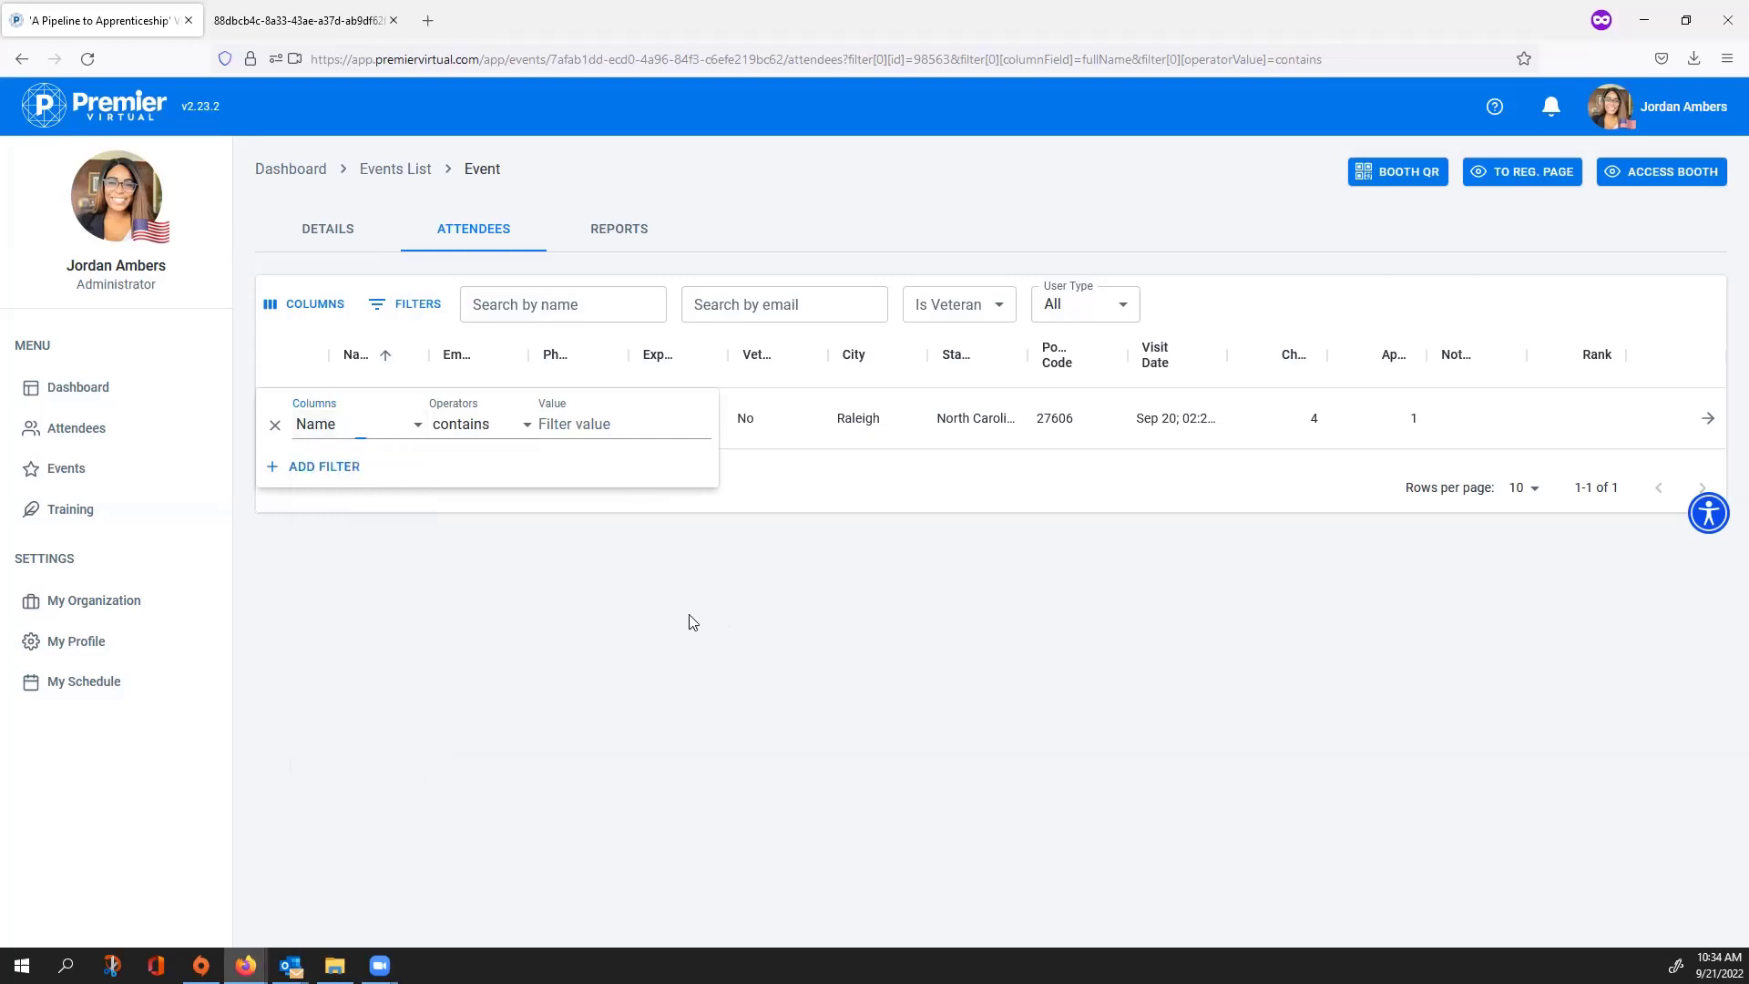
click(691, 616)
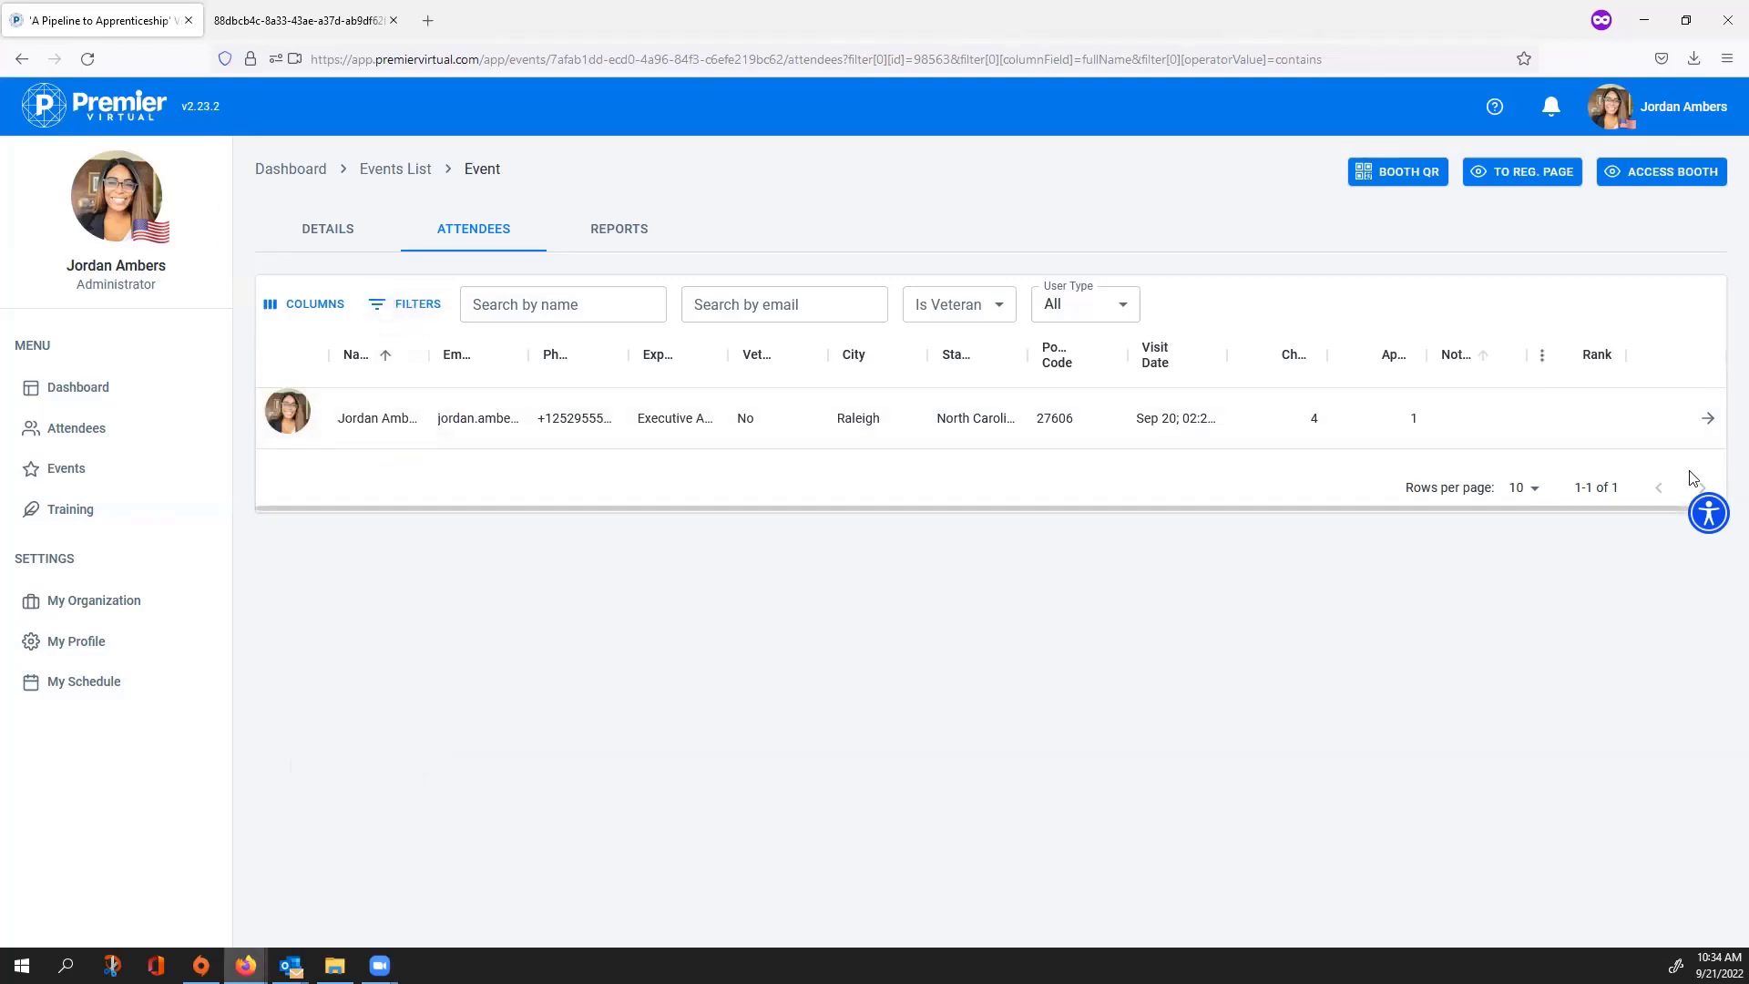
Step: View the listed attendee's profile, close it and open the job fair's reports
click(1707, 419)
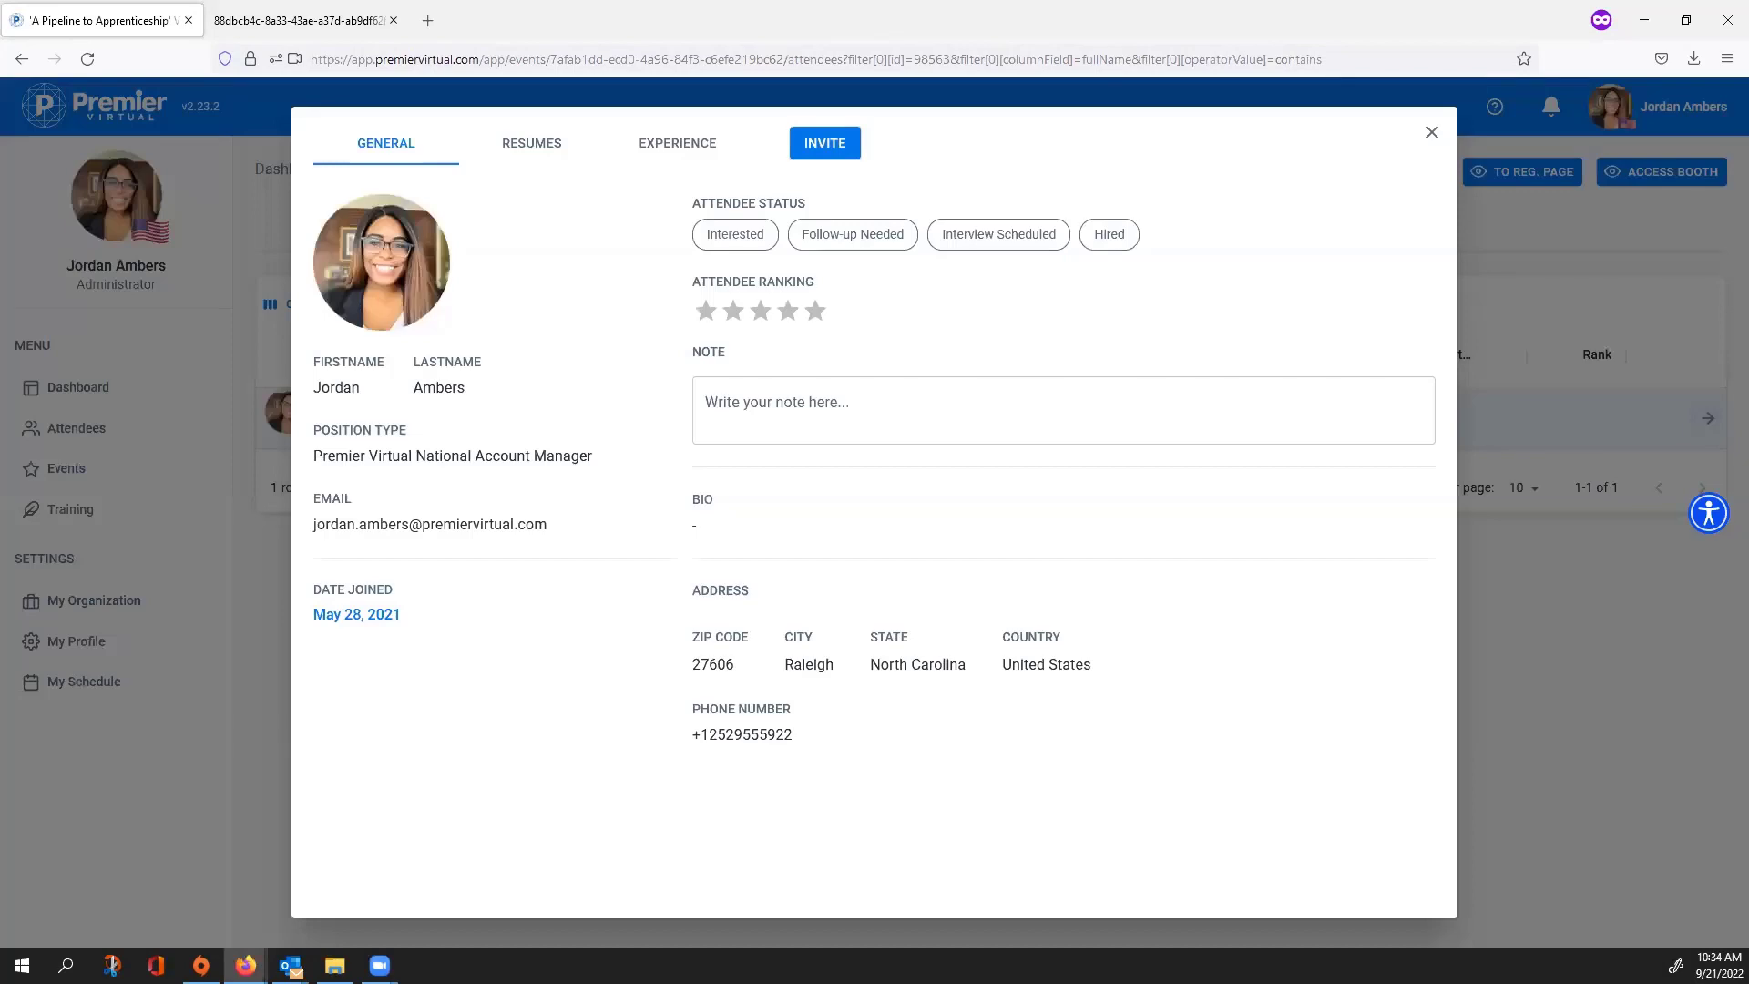
click(1427, 137)
click(594, 231)
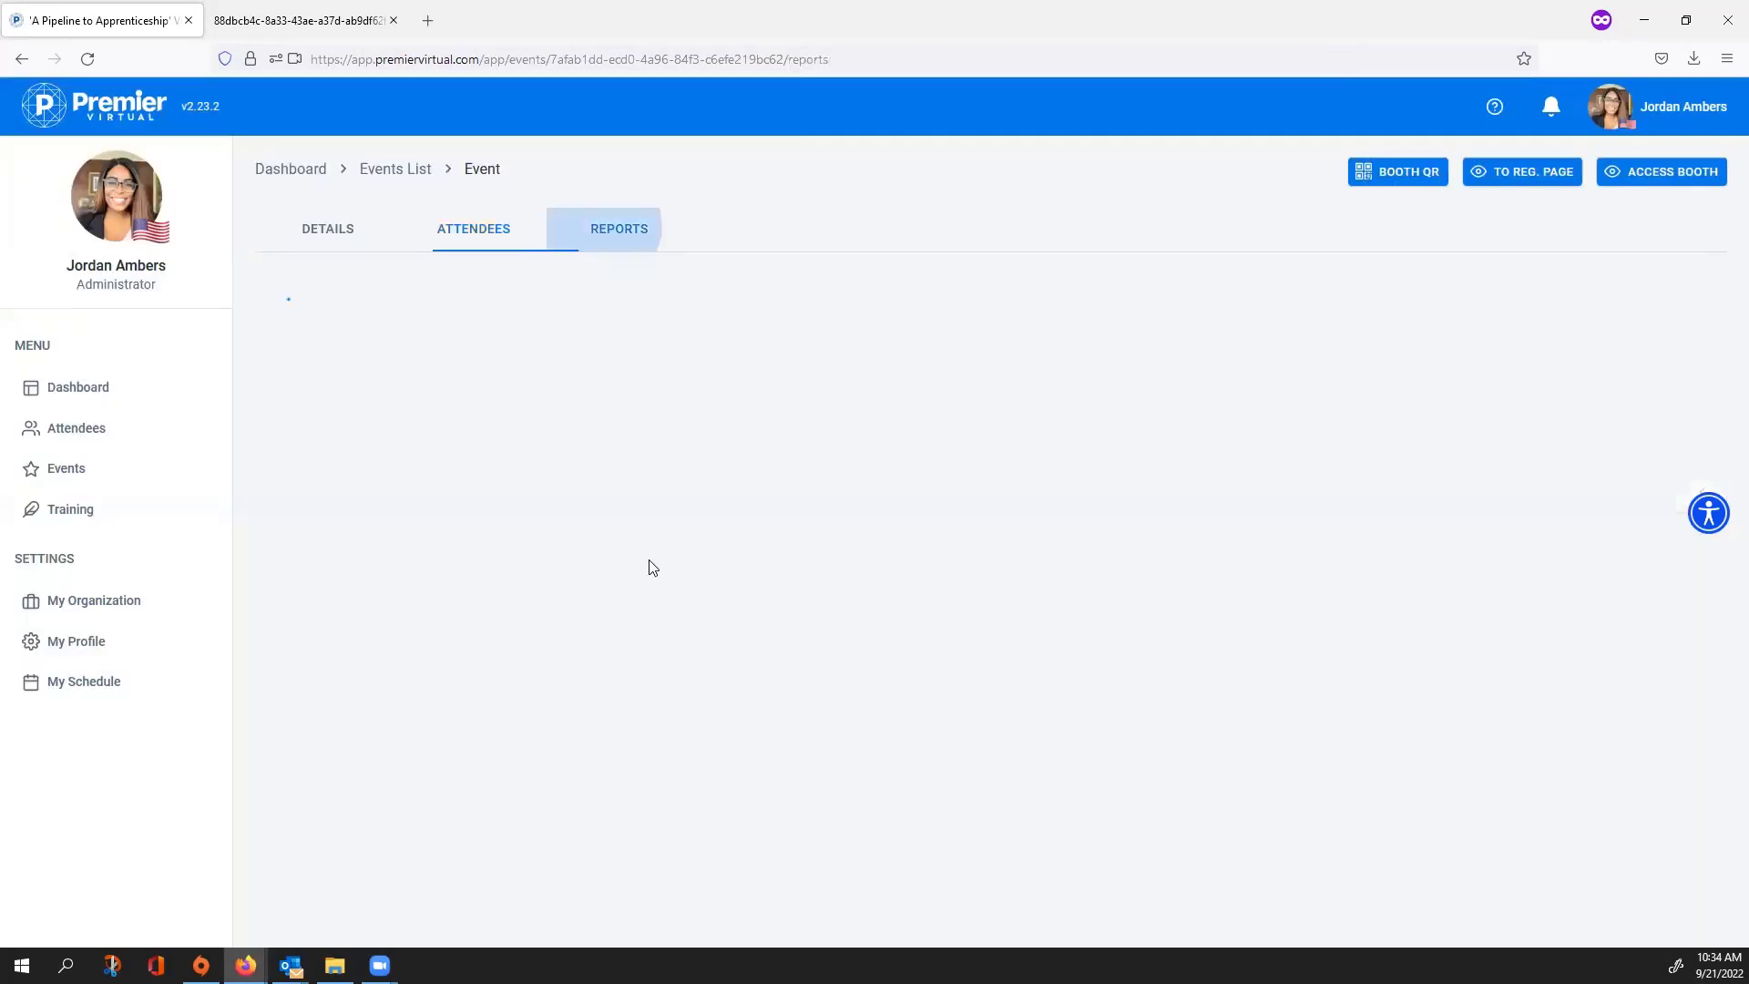